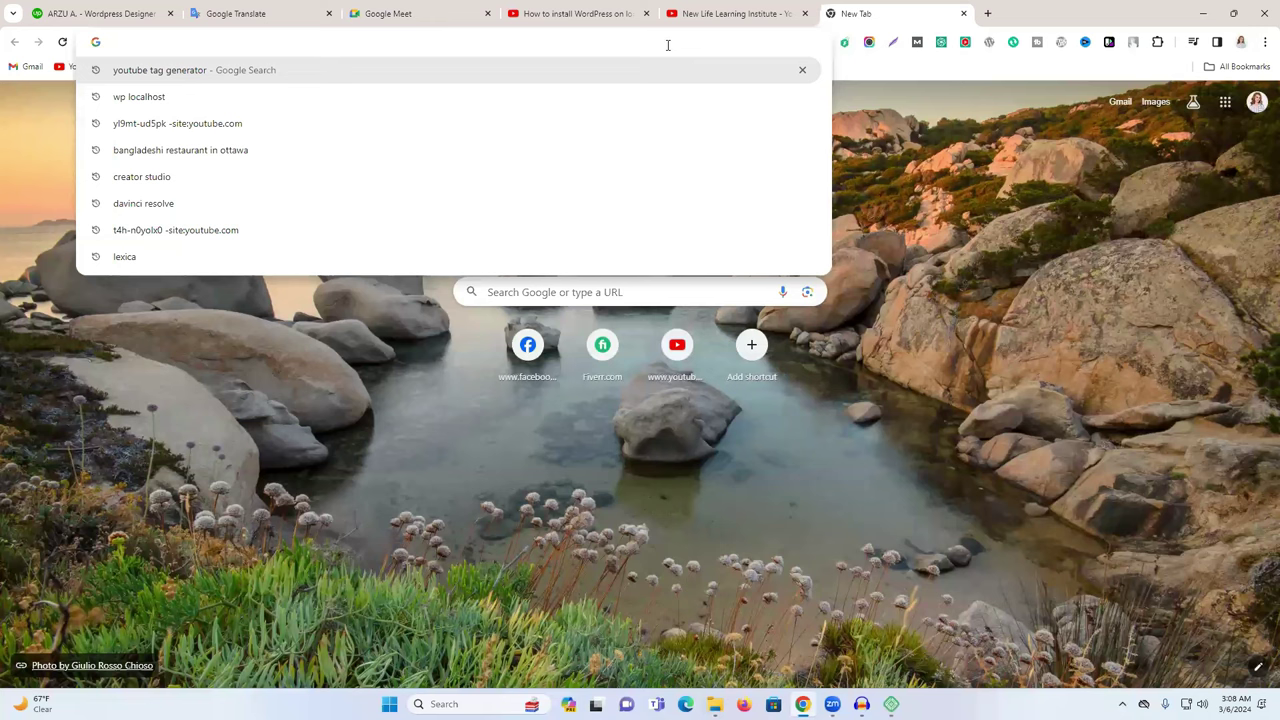
Load chowdhuryfresh.com in Chrome from the address-bar suggestion.
{"action": "type", "text": "chat.openai.com"}
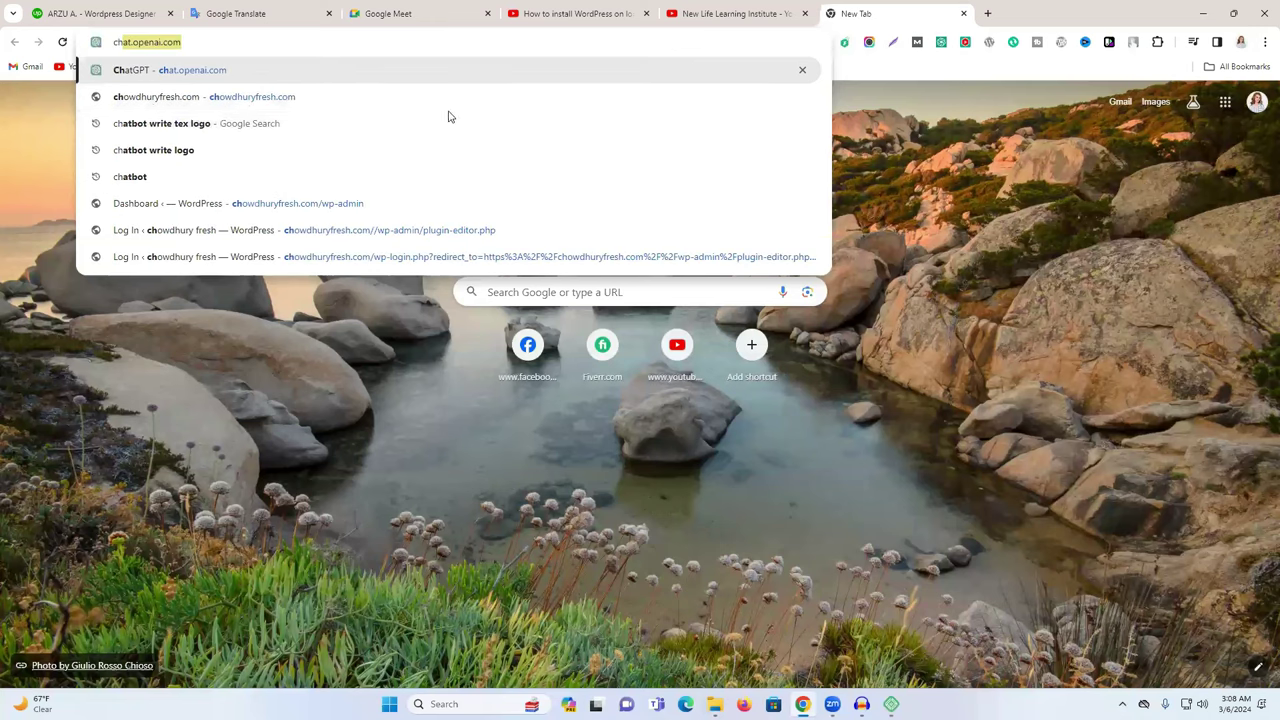
{"action": "key", "text": "Down"}
{"action": "key", "text": "Return"}
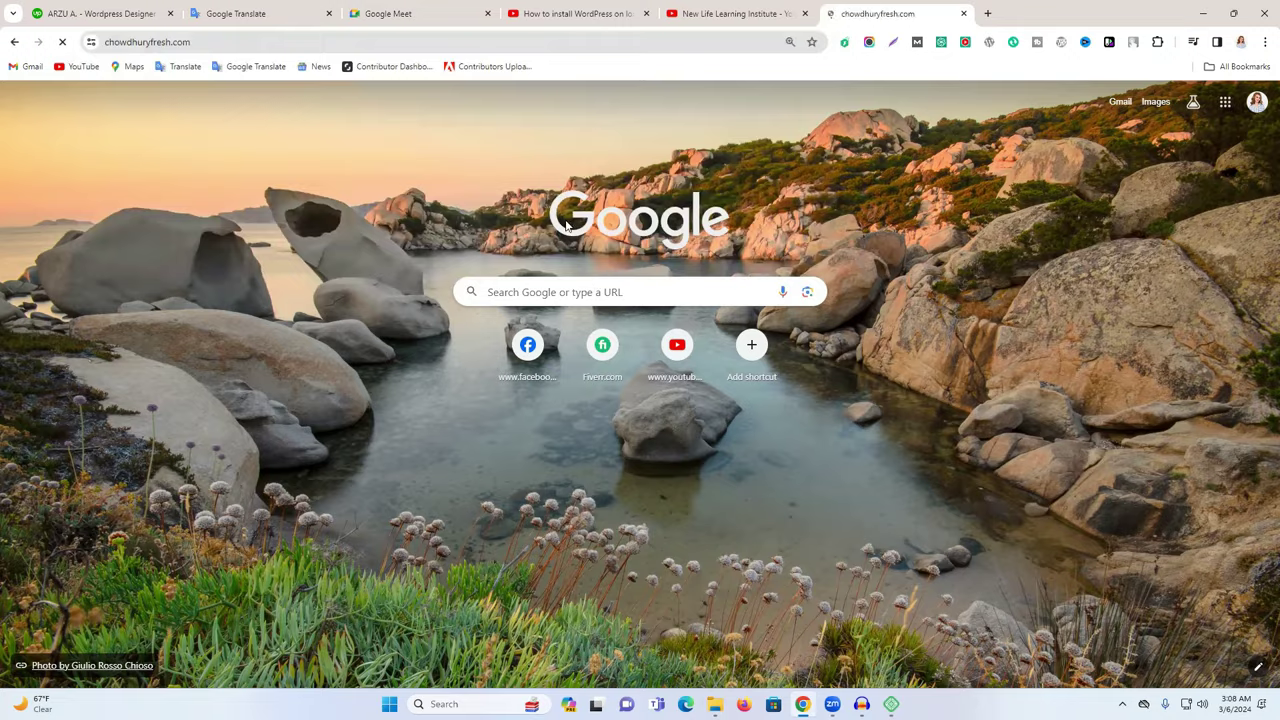
Scroll through the site, then switch to the Local app's site overview.
{"action": "scroll", "coordinate": [780, 192], "scroll_direction": "down", "scroll_amount": 2}
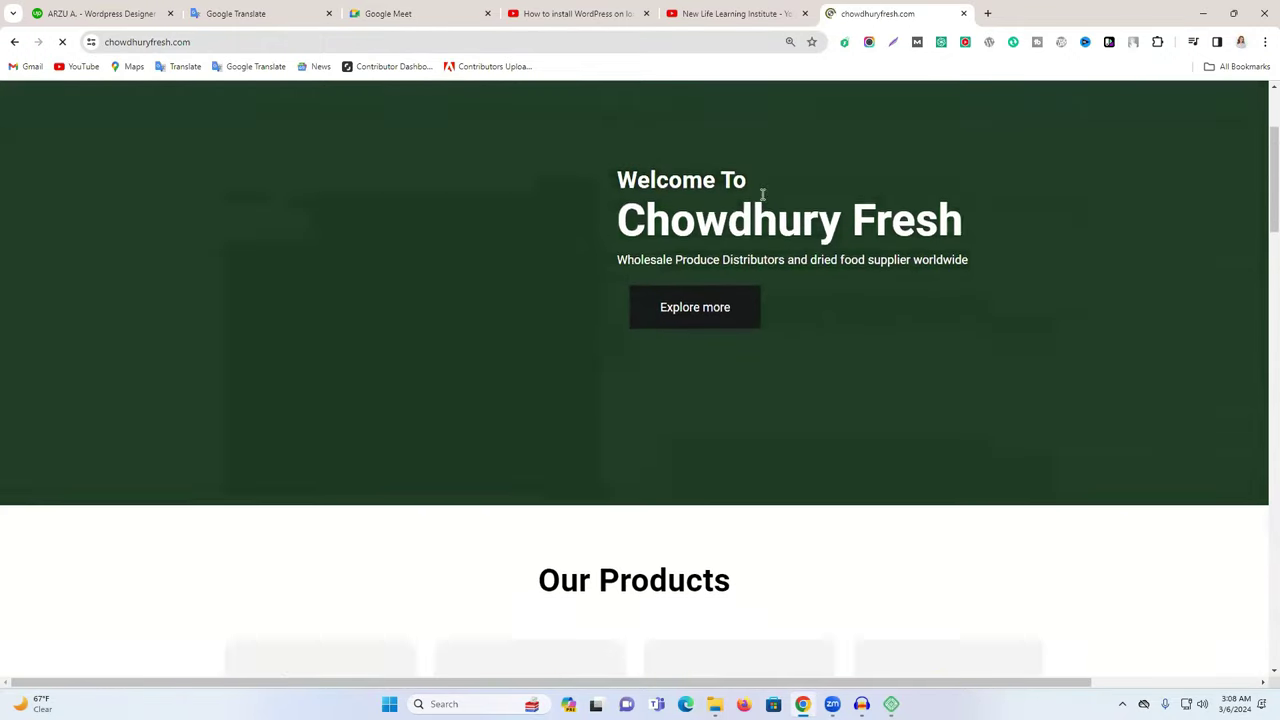
{"action": "scroll", "coordinate": [762, 198], "scroll_direction": "down", "scroll_amount": 11}
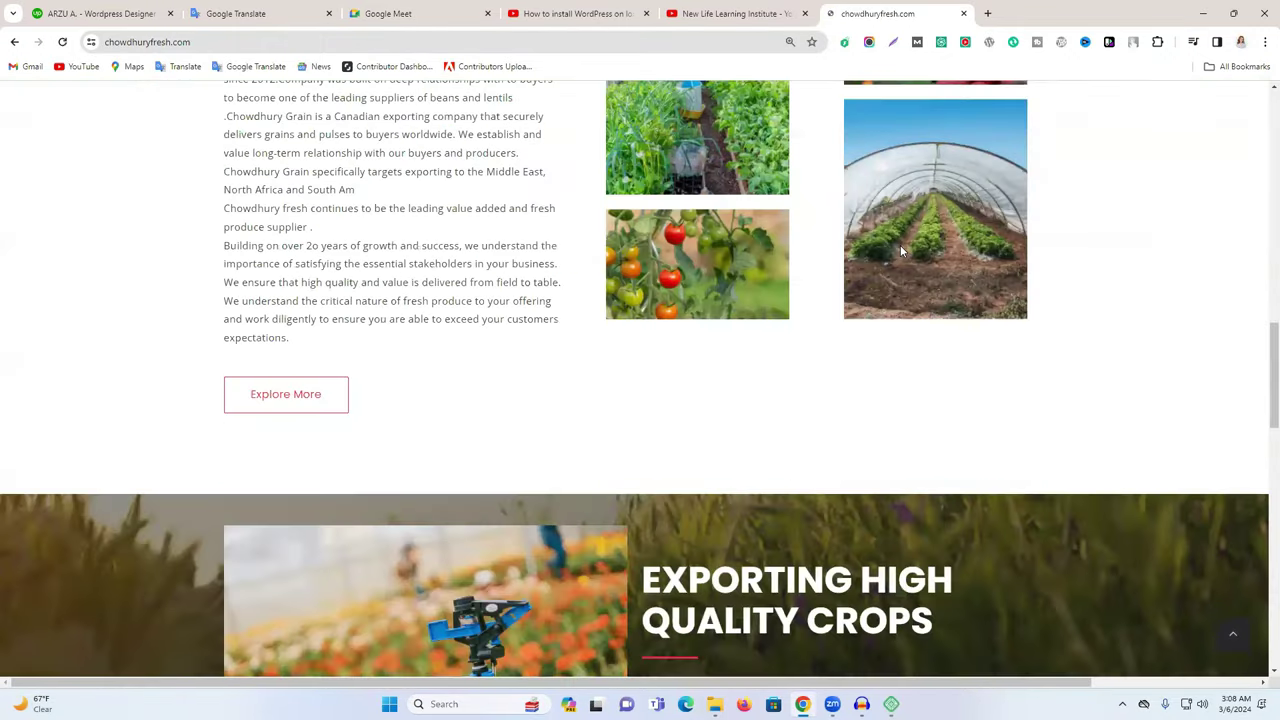
{"action": "scroll", "coordinate": [900, 250], "scroll_direction": "down", "scroll_amount": 15}
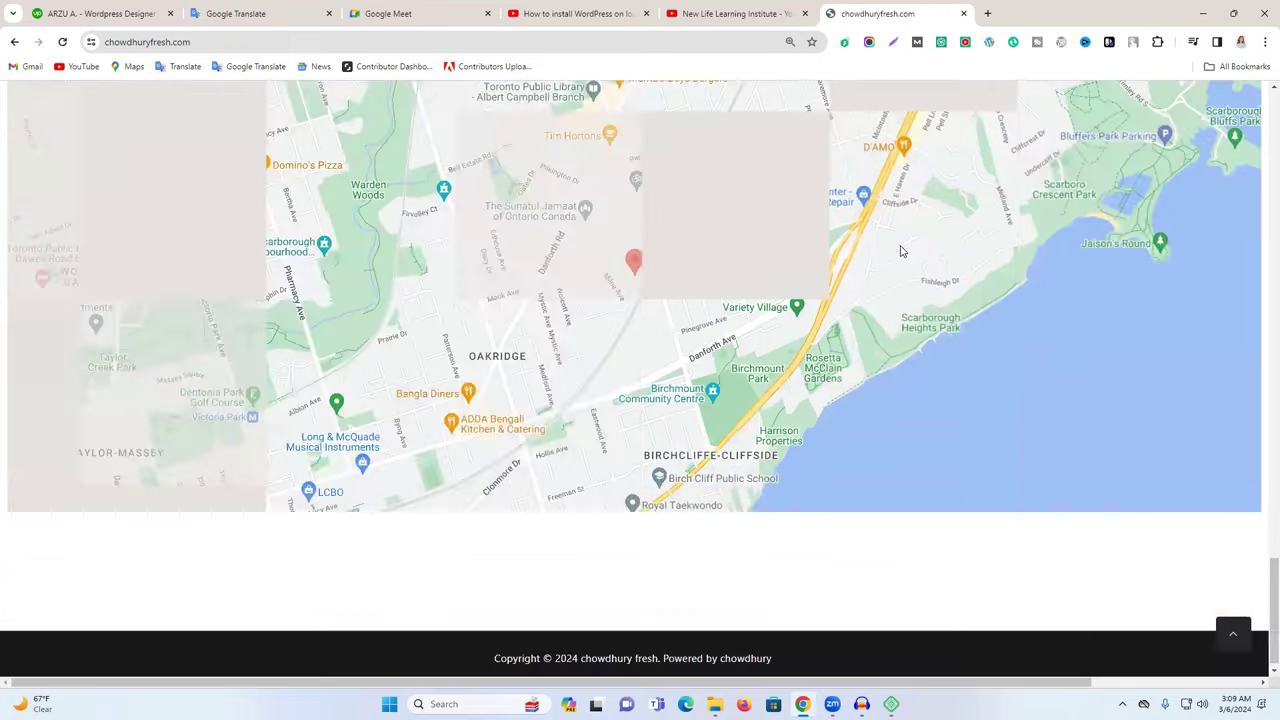
{"action": "scroll", "coordinate": [900, 251], "scroll_direction": "up", "scroll_amount": 15}
{"action": "scroll", "coordinate": [900, 283], "scroll_direction": "up", "scroll_amount": 13}
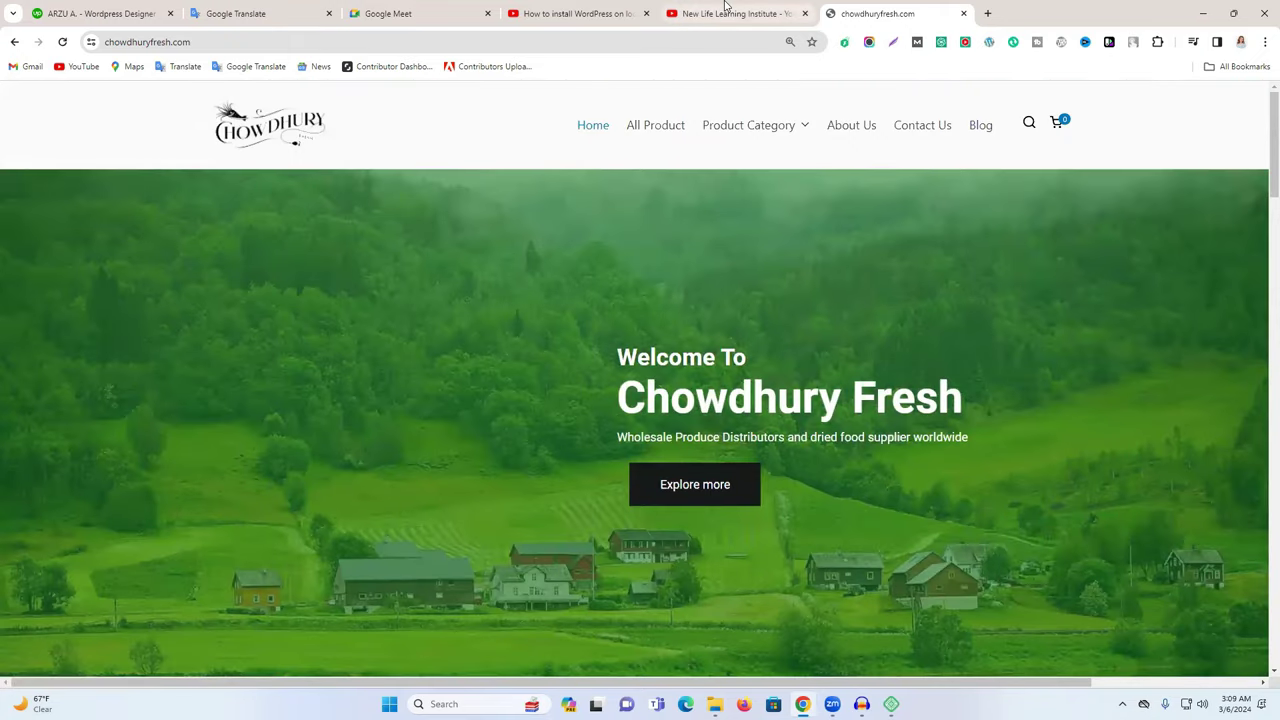
{"action": "key", "text": "alt+Tab"}
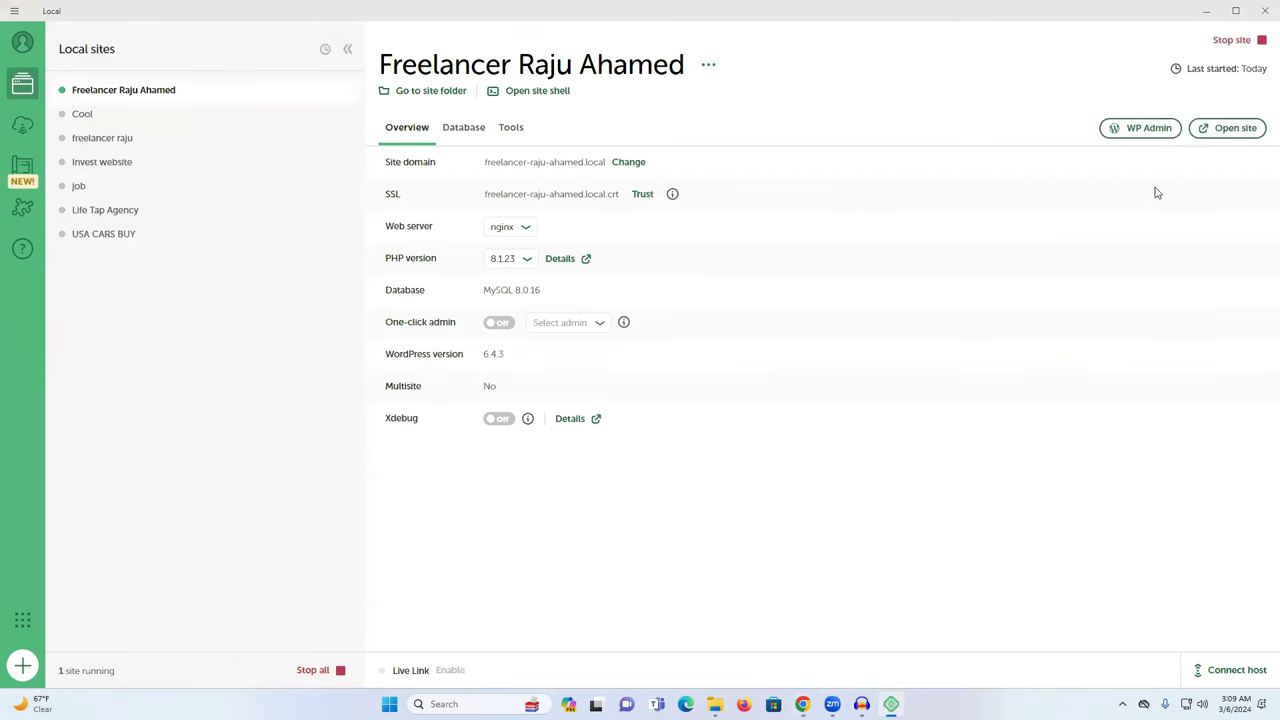
Open WP Admin for the running site from Local, after briefly viewing the Cool site.
{"action": "left_click", "coordinate": [1147, 134]}
{"action": "left_click", "coordinate": [120, 116]}
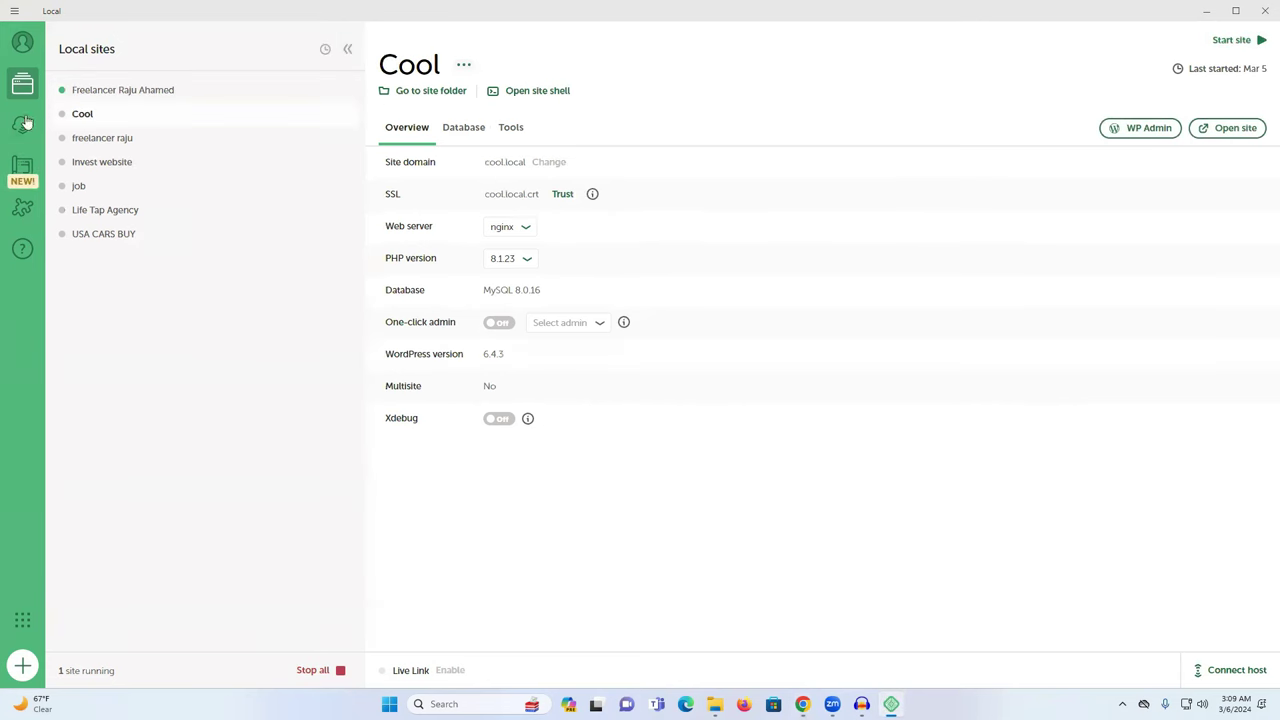
{"action": "left_click", "coordinate": [135, 92]}
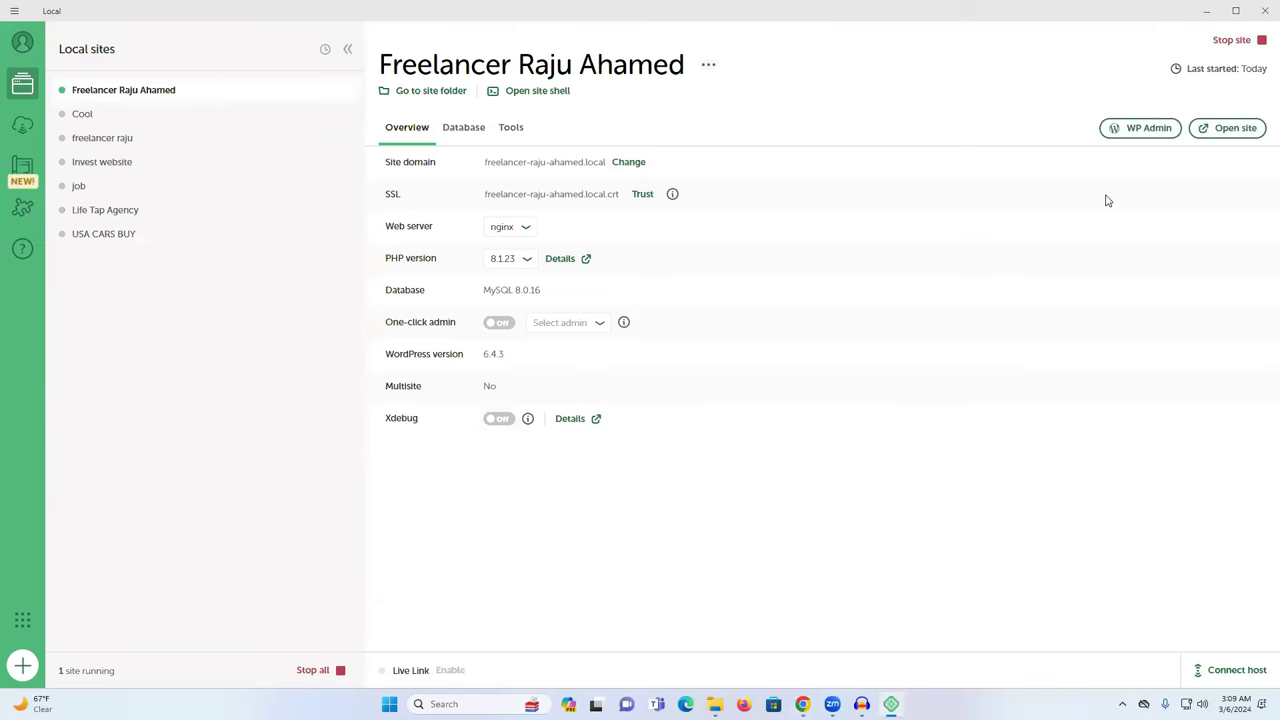
{"action": "left_click", "coordinate": [1148, 138]}
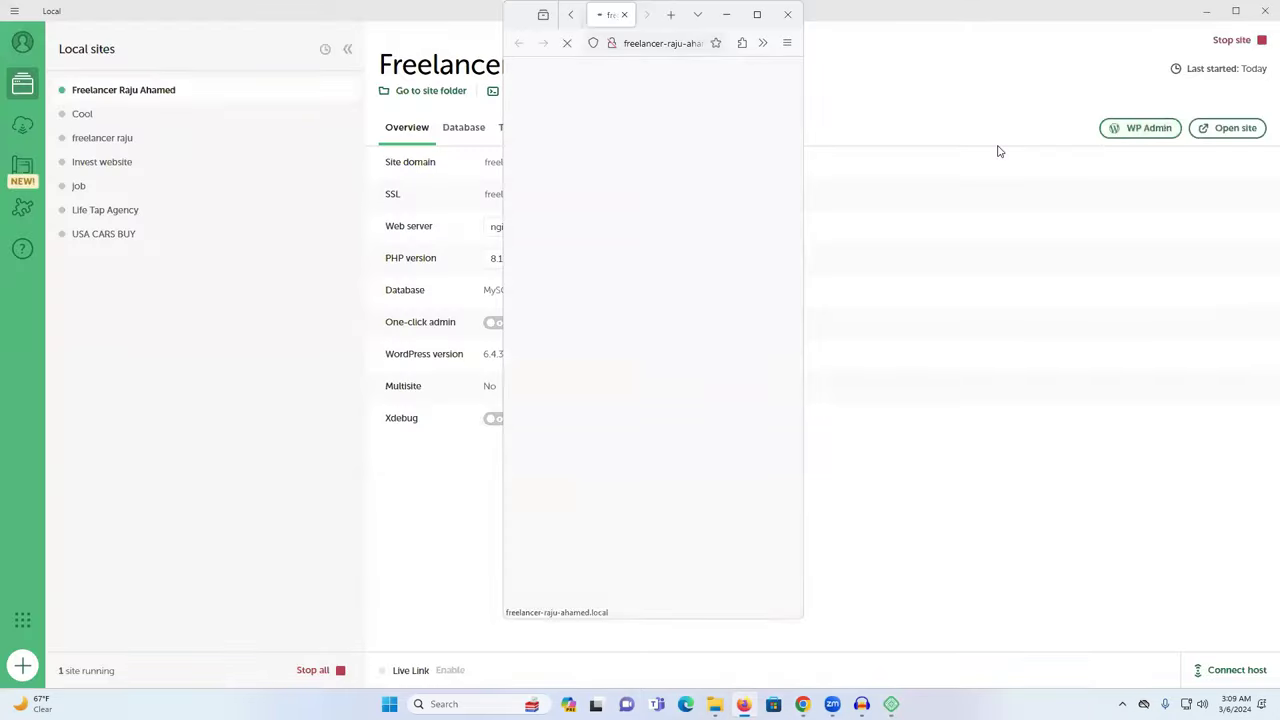
Maximize Firefox, log in with the admin username and password, and save the login.
{"action": "left_click", "coordinate": [757, 14]}
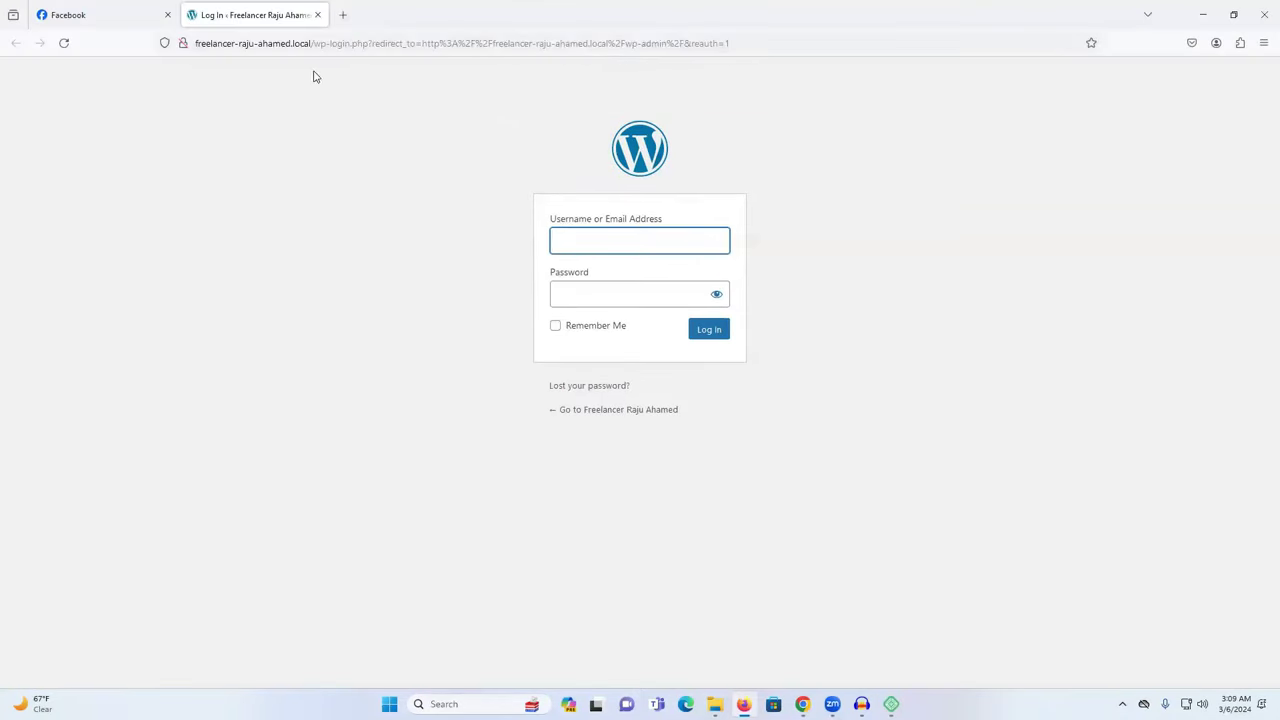
{"action": "left_click", "coordinate": [633, 246]}
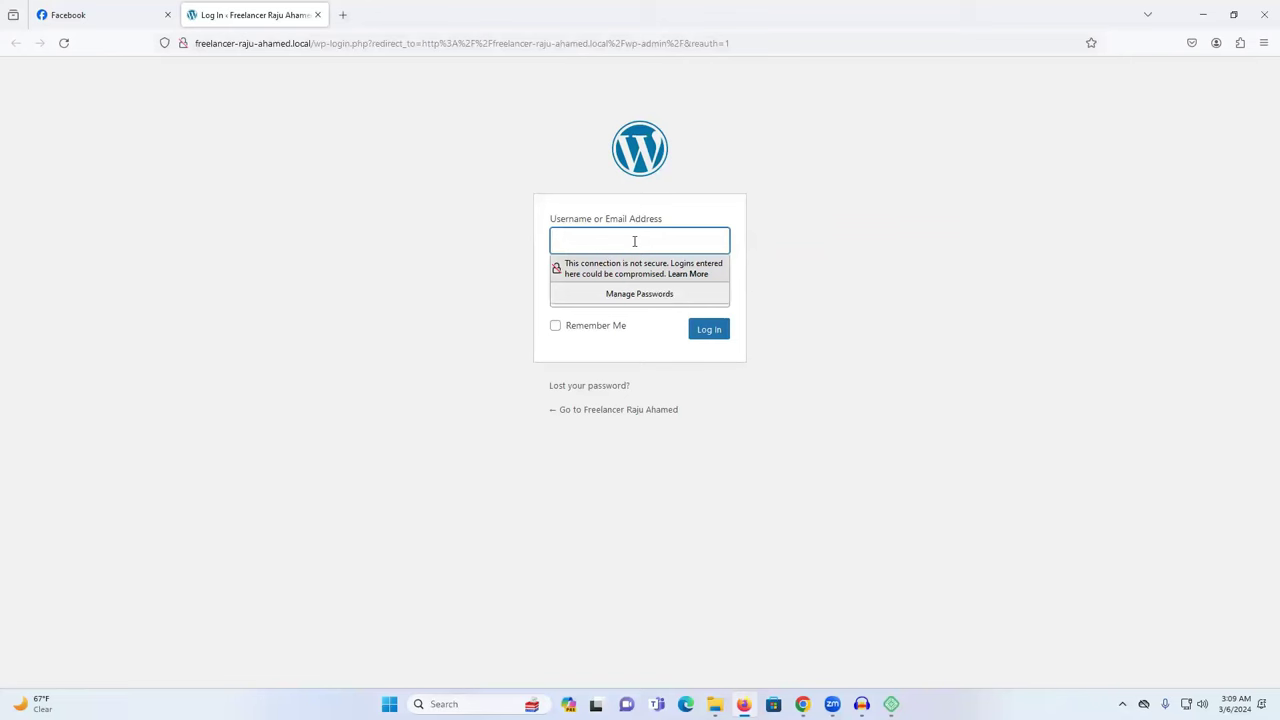
{"action": "left_click", "coordinate": [634, 241]}
{"action": "type", "text": "Raju119"}
{"action": "left_click", "coordinate": [757, 335]}
{"action": "left_click", "coordinate": [637, 294]}
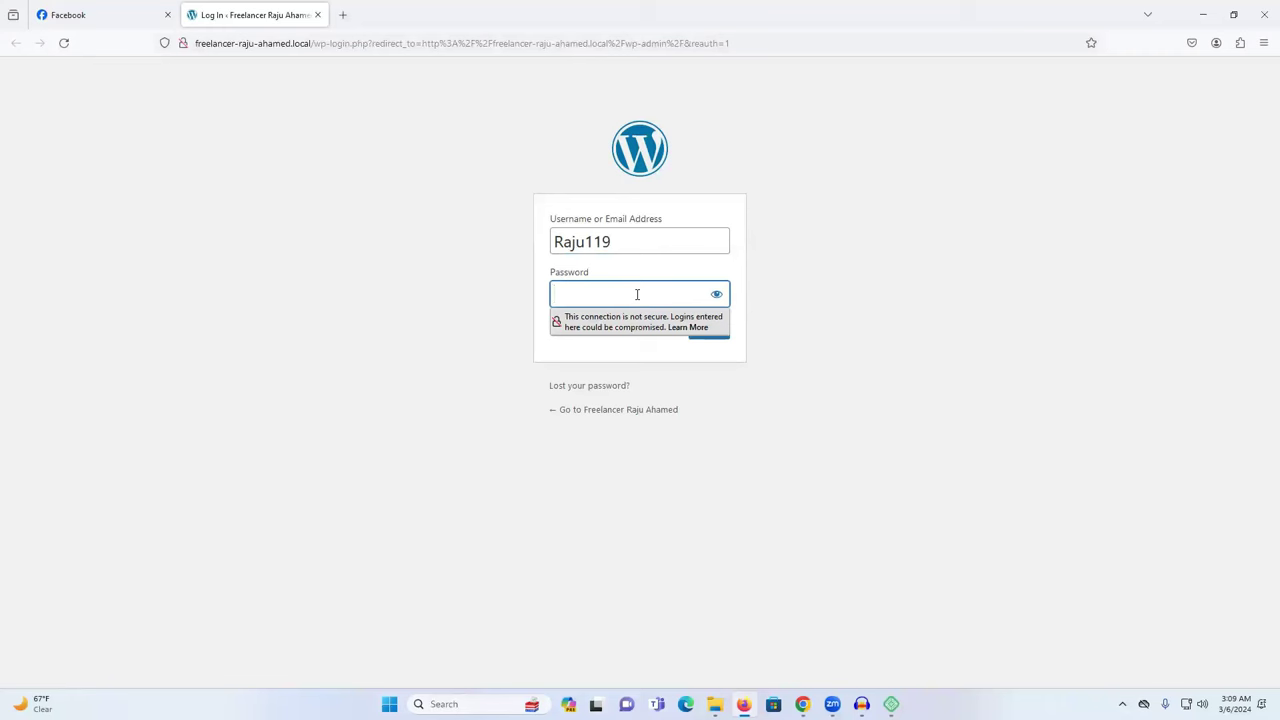
{"action": "type", "text": "••••••"}
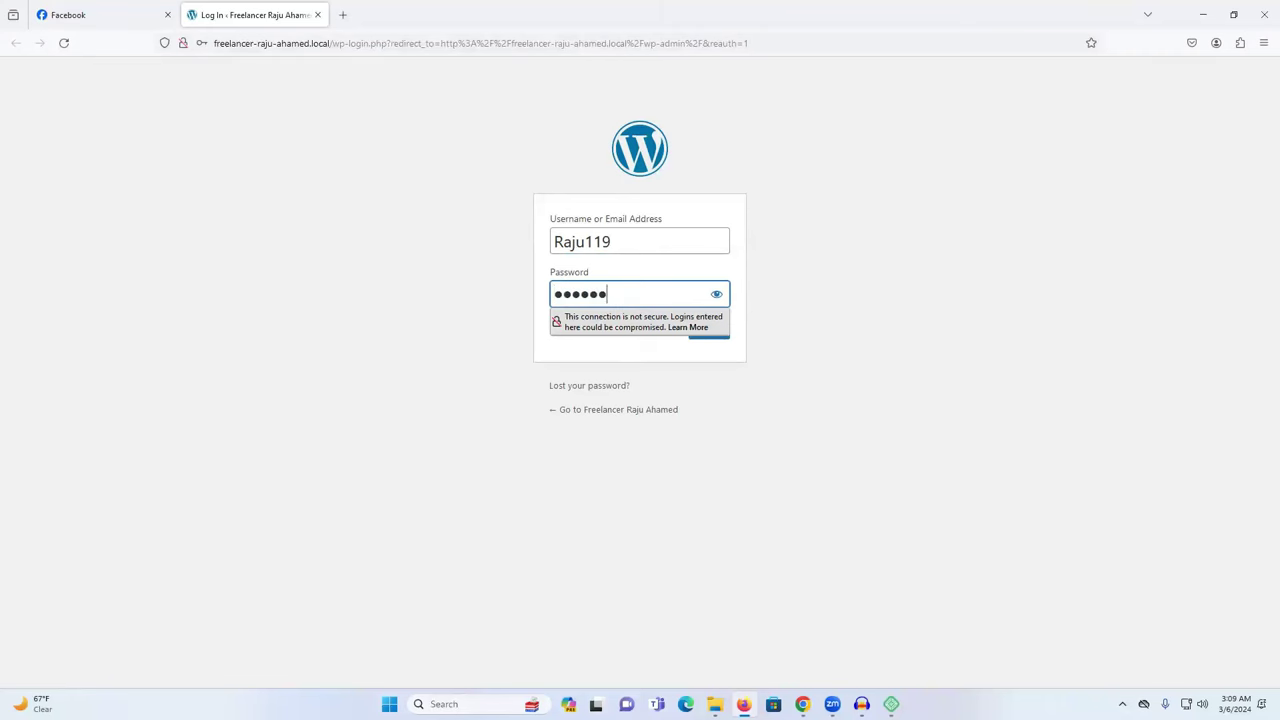
{"action": "type", "text": "•••"}
{"action": "key", "text": "Return"}
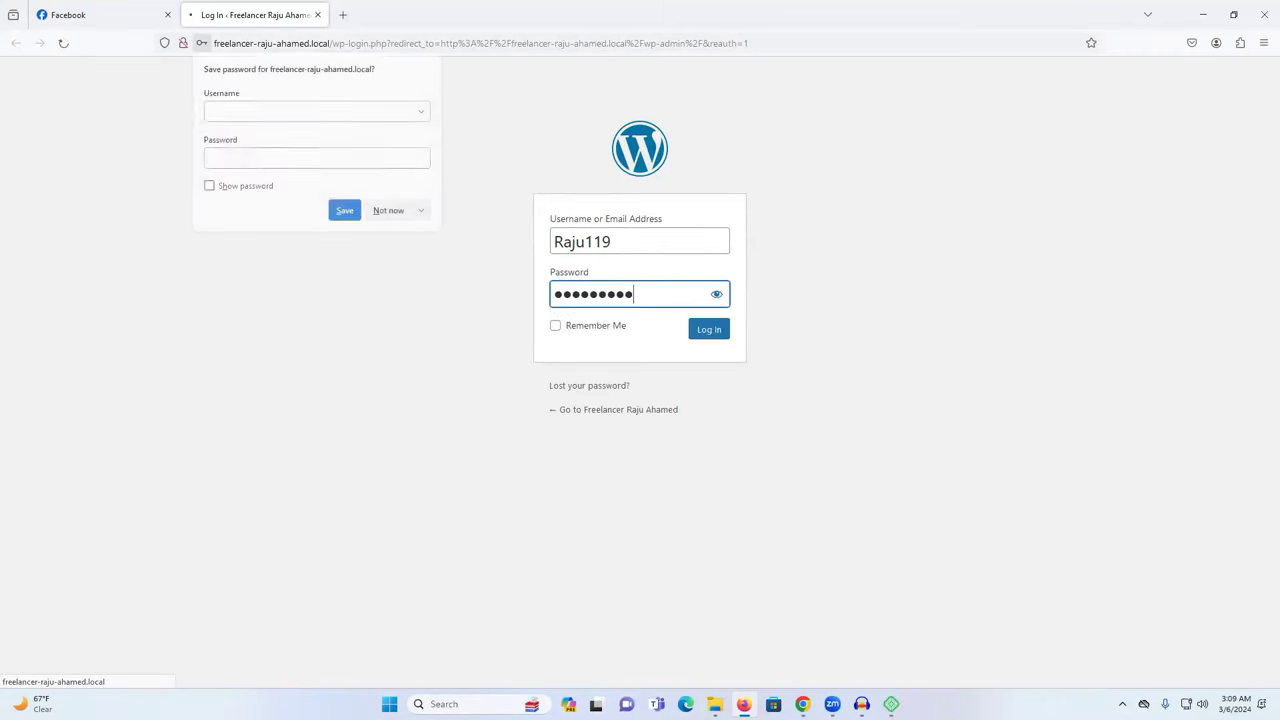
{"action": "left_click", "coordinate": [344, 211]}
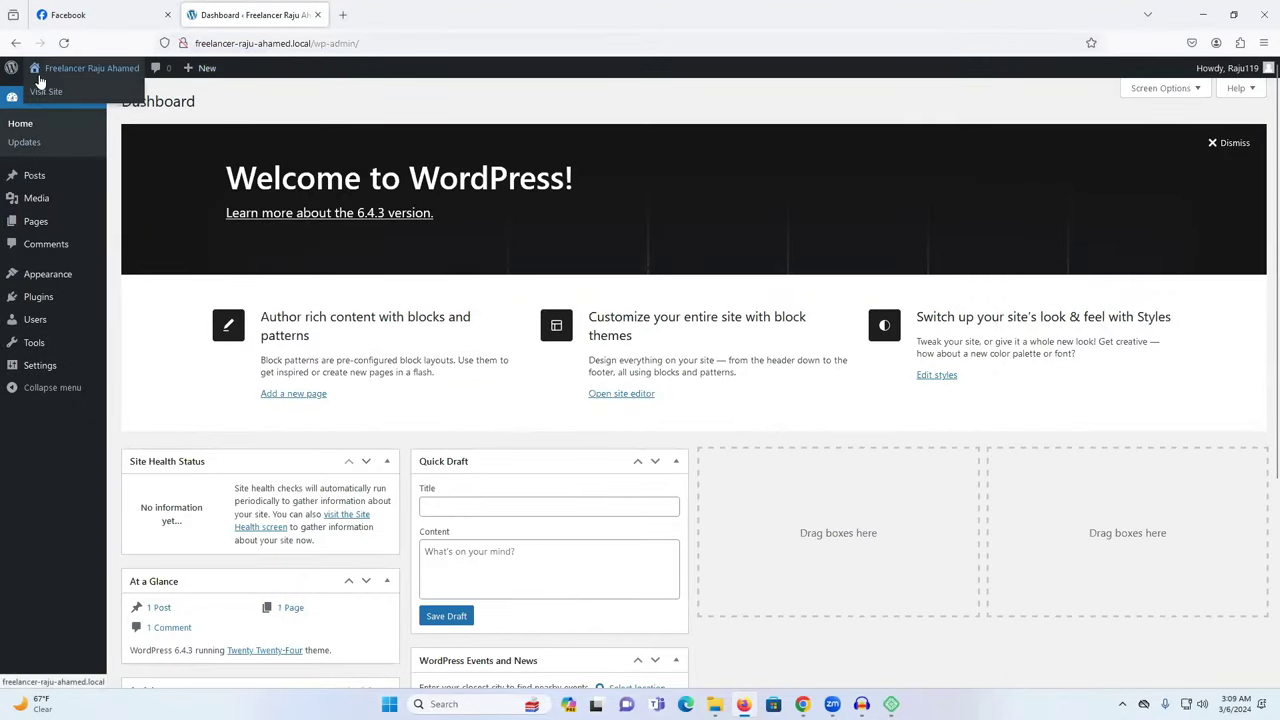
Open the site's front page in a new tab, scroll it, and return to the Dashboard tab.
{"action": "left_click", "coordinate": [46, 92]}
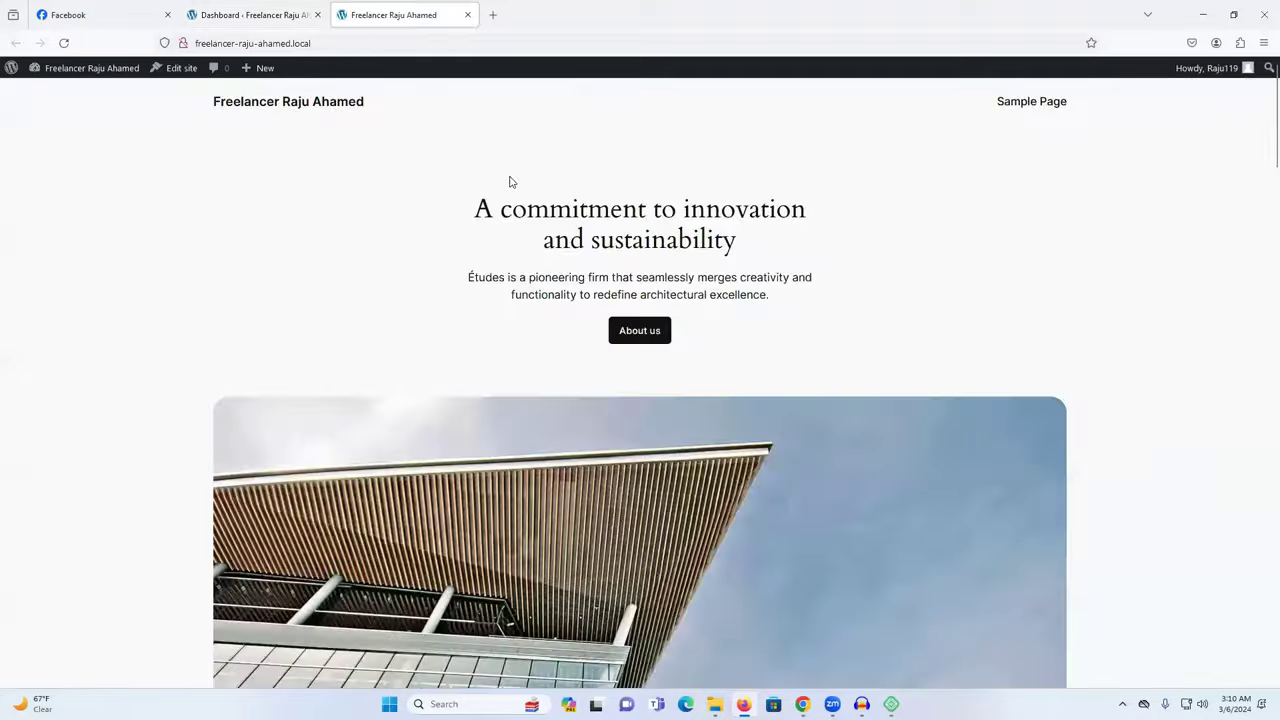
{"action": "scroll", "coordinate": [586, 236], "scroll_direction": "down", "scroll_amount": 15}
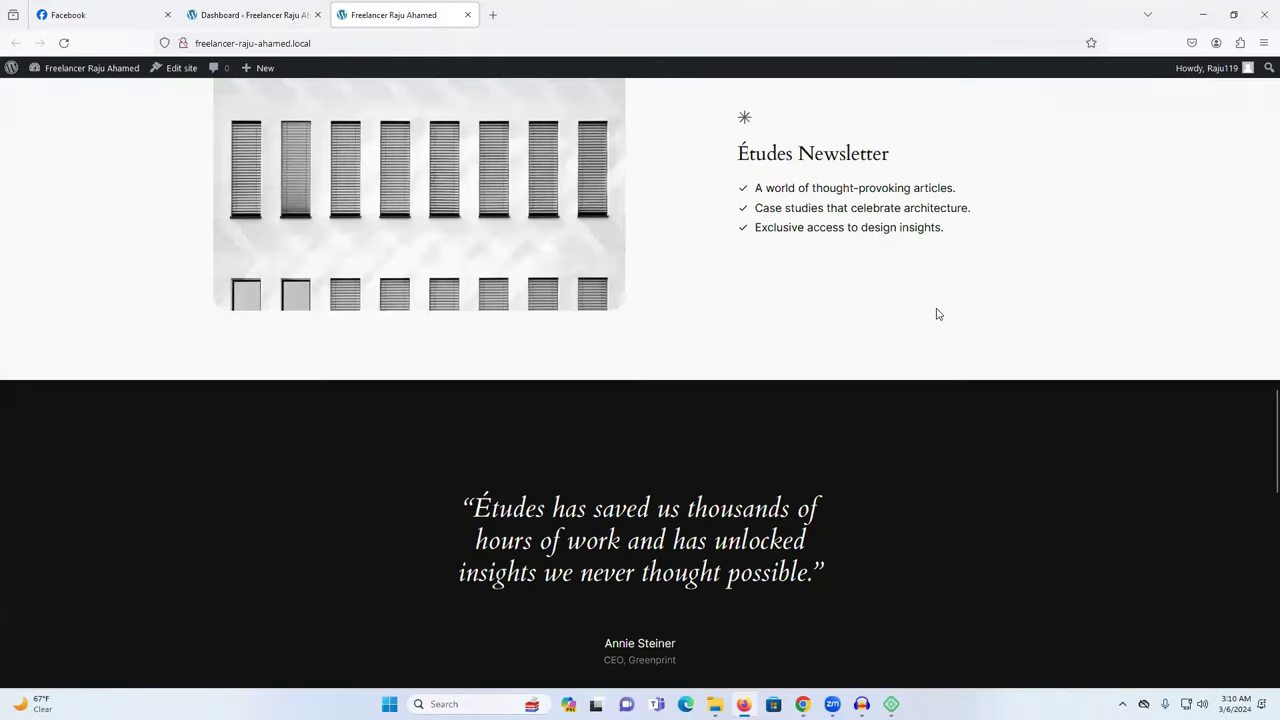
{"action": "scroll", "coordinate": [938, 369], "scroll_direction": "up", "scroll_amount": 10}
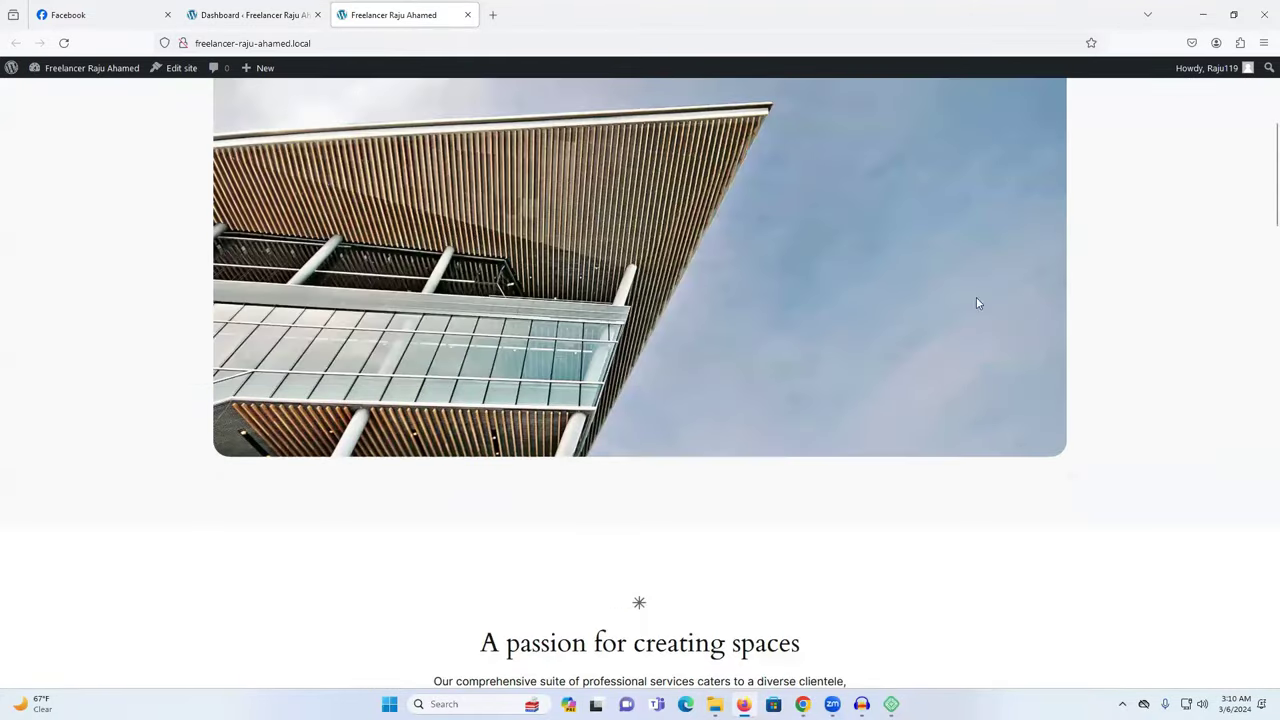
{"action": "scroll", "coordinate": [978, 303], "scroll_direction": "up", "scroll_amount": 5}
{"action": "left_click", "coordinate": [255, 15]}
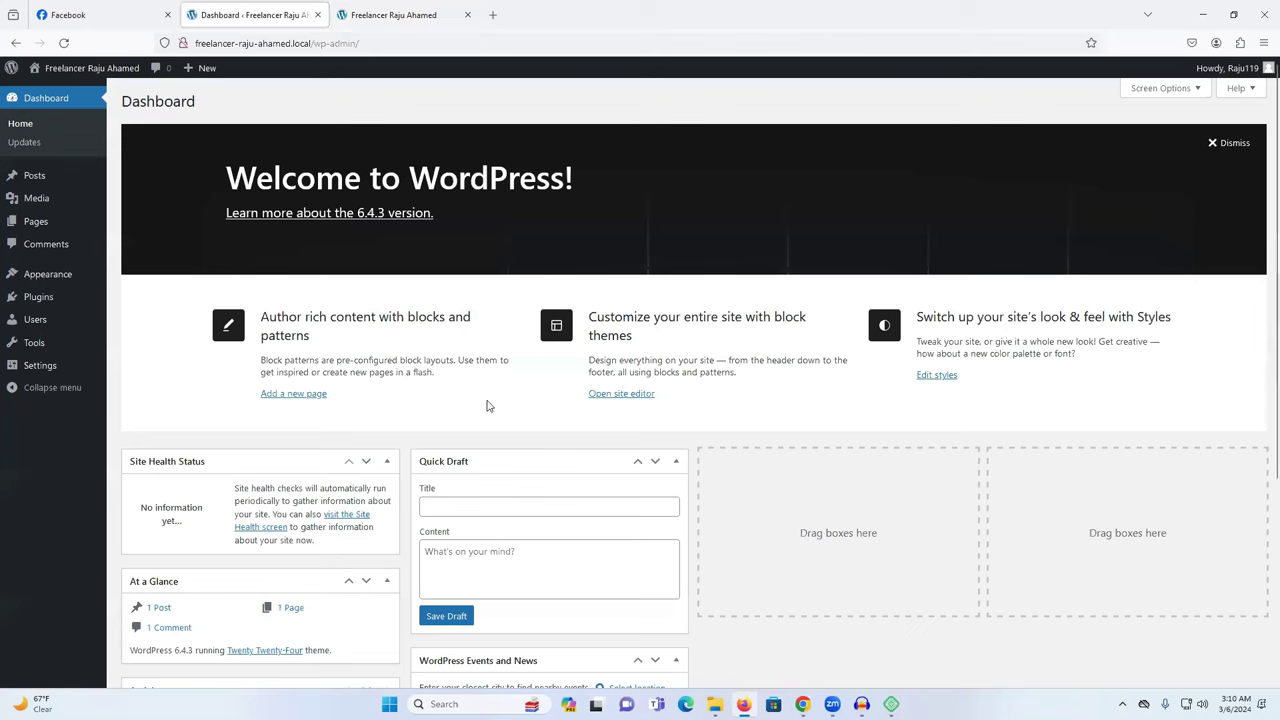
{"action": "mouse_move", "coordinate": [35, 283]}
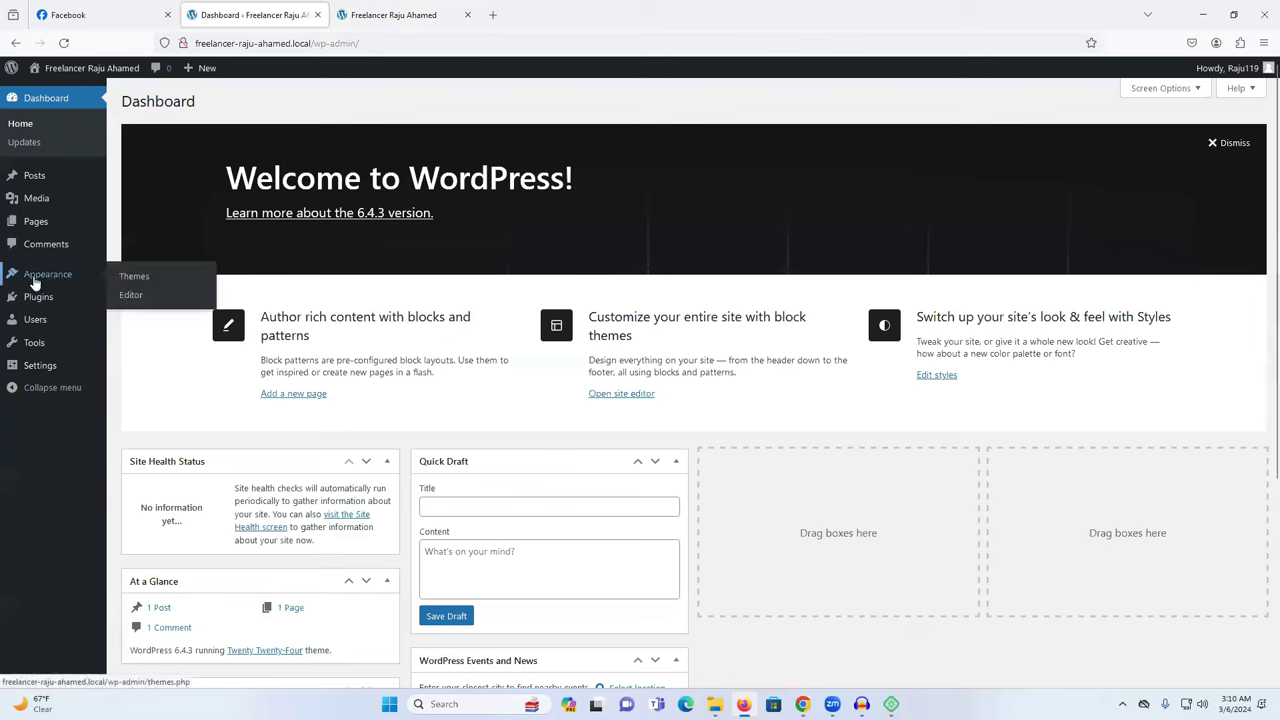
Search the theme directory for 'za' and install the Zakra theme.
{"action": "left_click", "coordinate": [132, 277]}
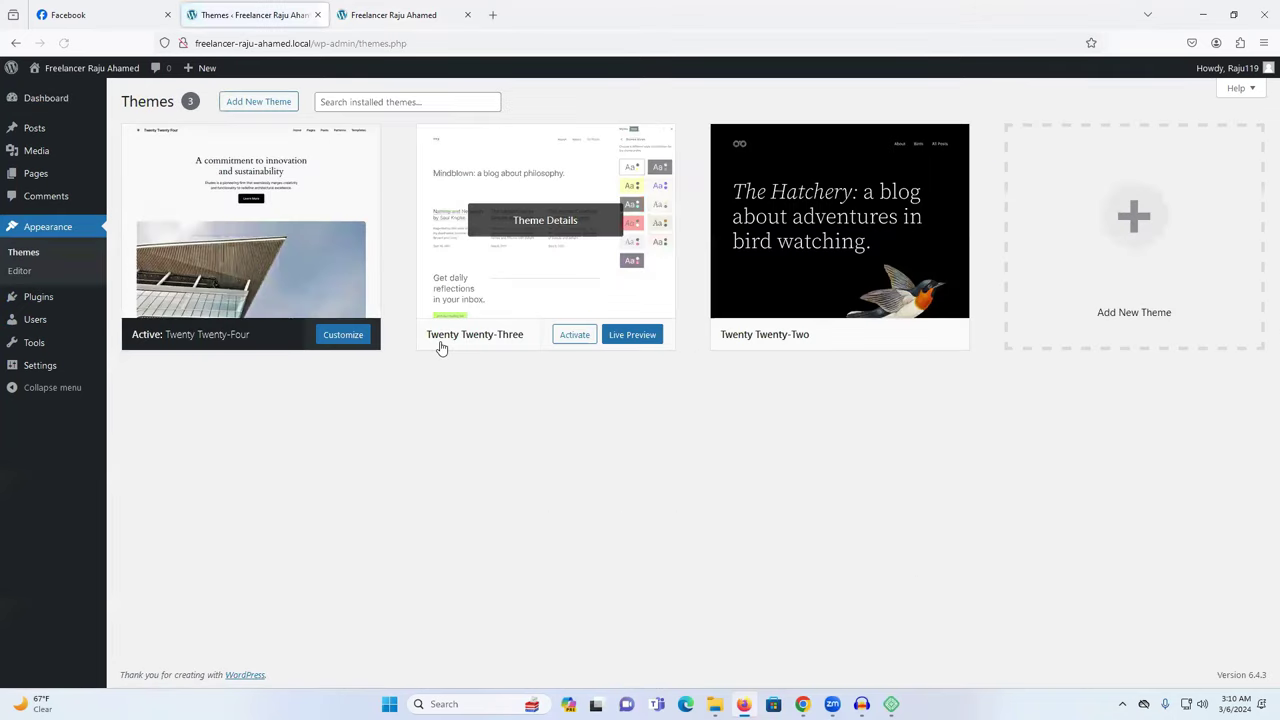
{"action": "left_click", "coordinate": [252, 104]}
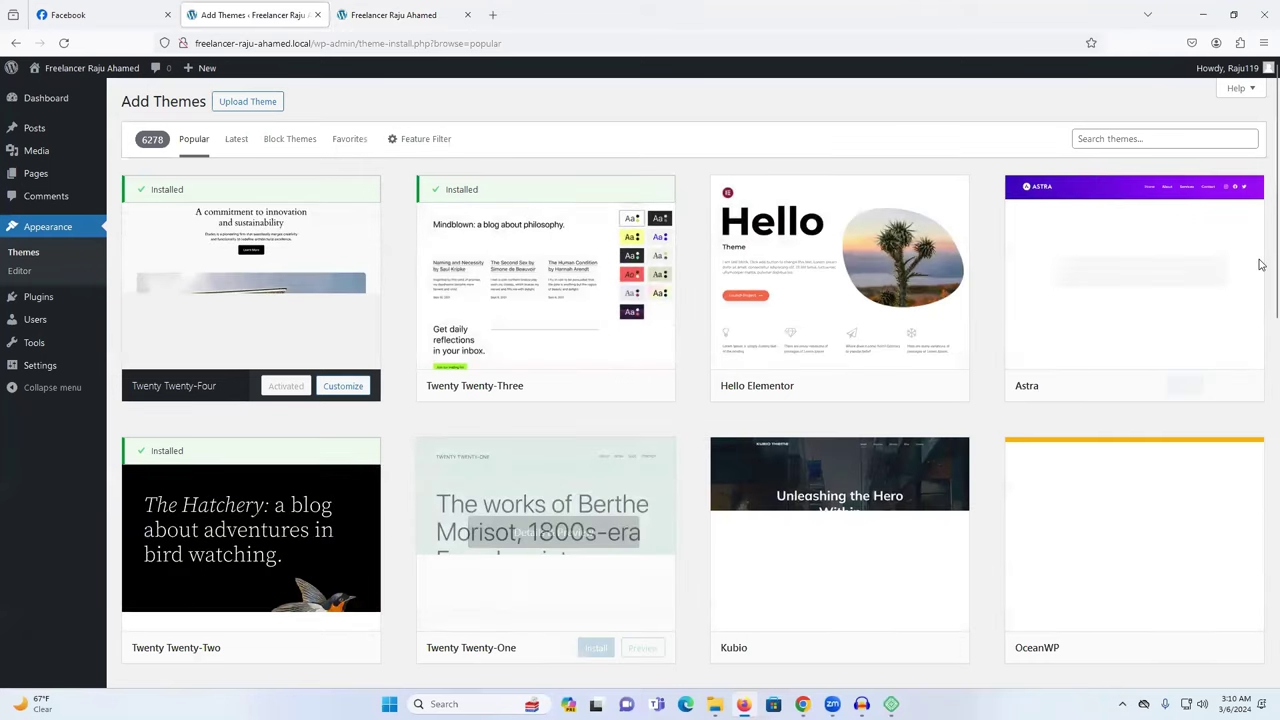
{"action": "left_click", "coordinate": [1124, 140]}
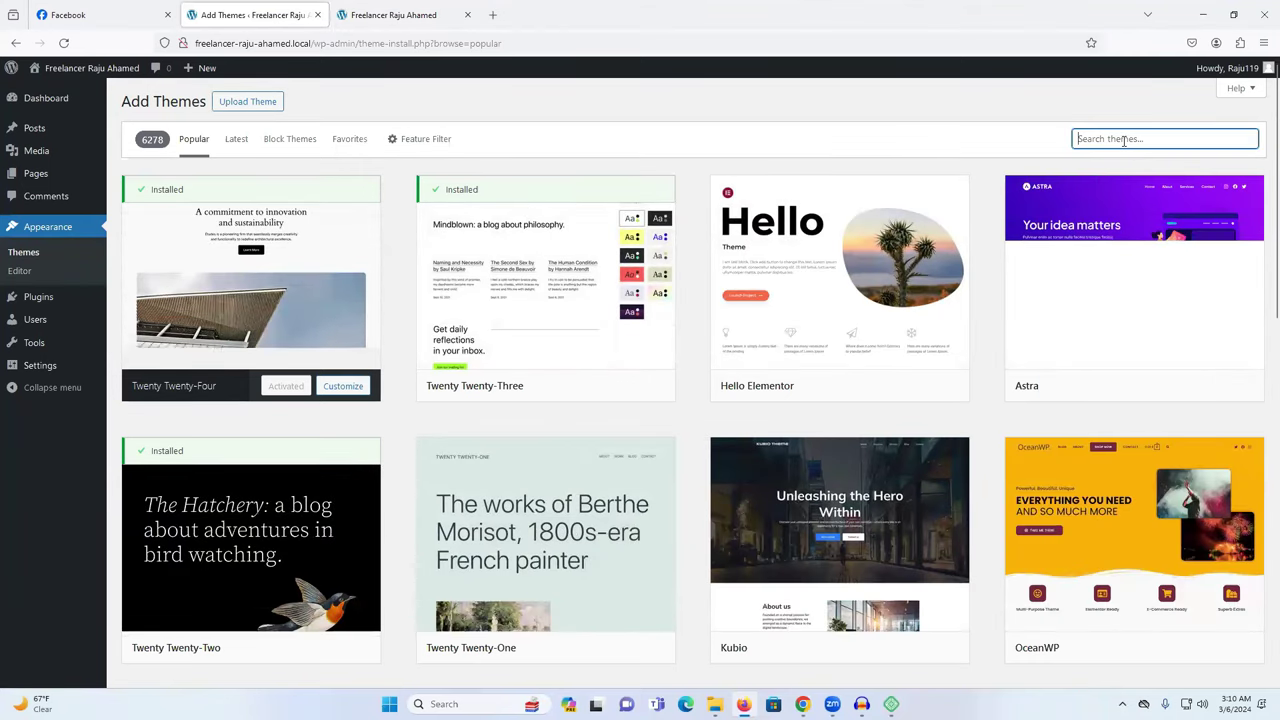
{"action": "type", "text": "zak"}
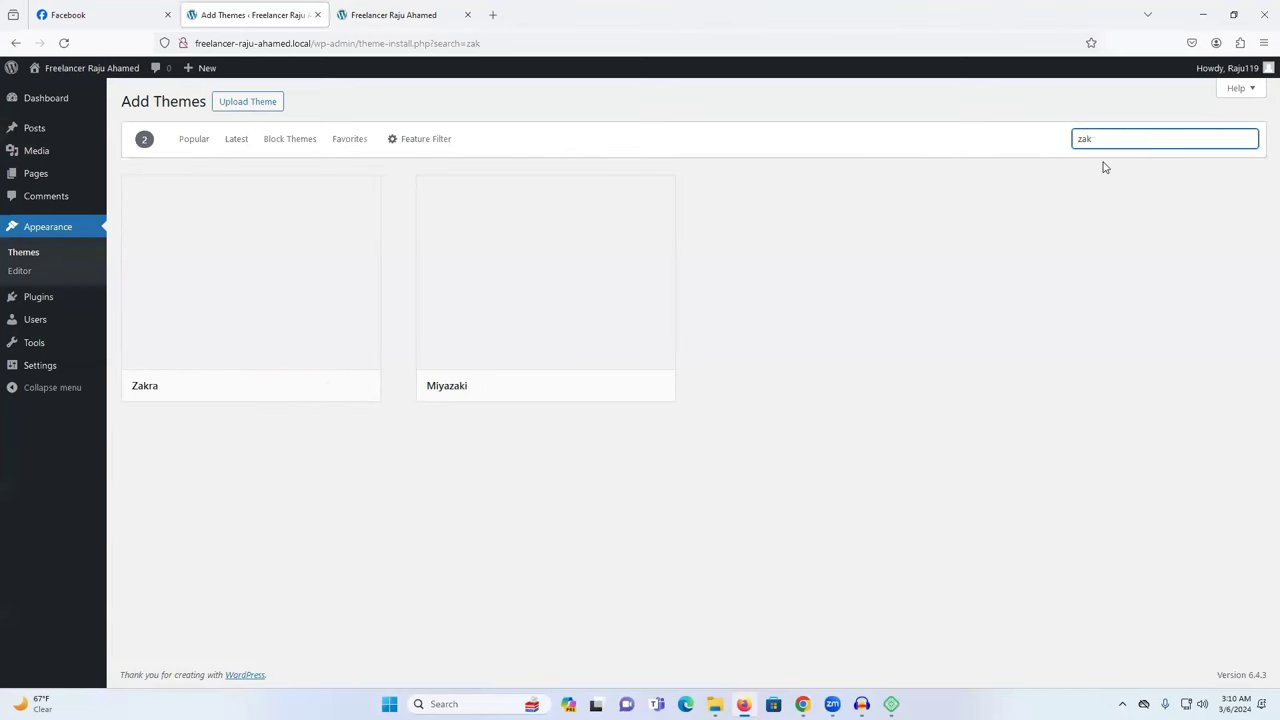
{"action": "mouse_move", "coordinate": [277, 351]}
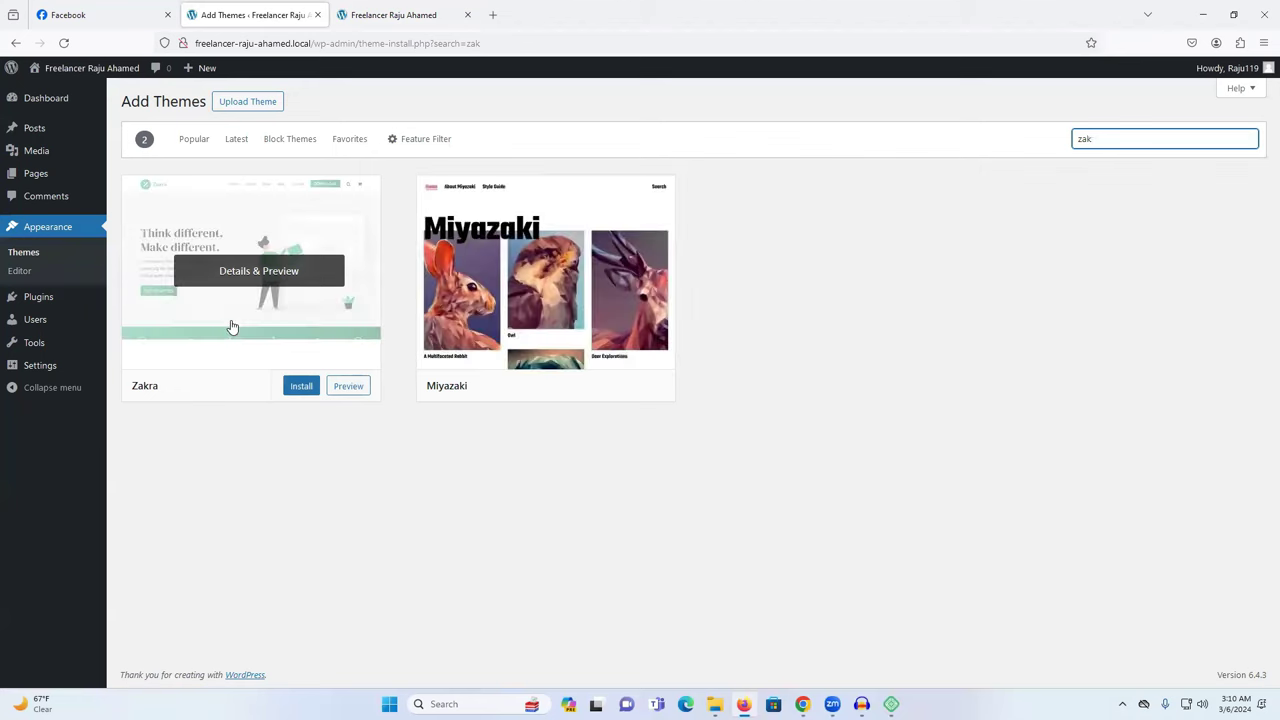
{"action": "left_click", "coordinate": [301, 386]}
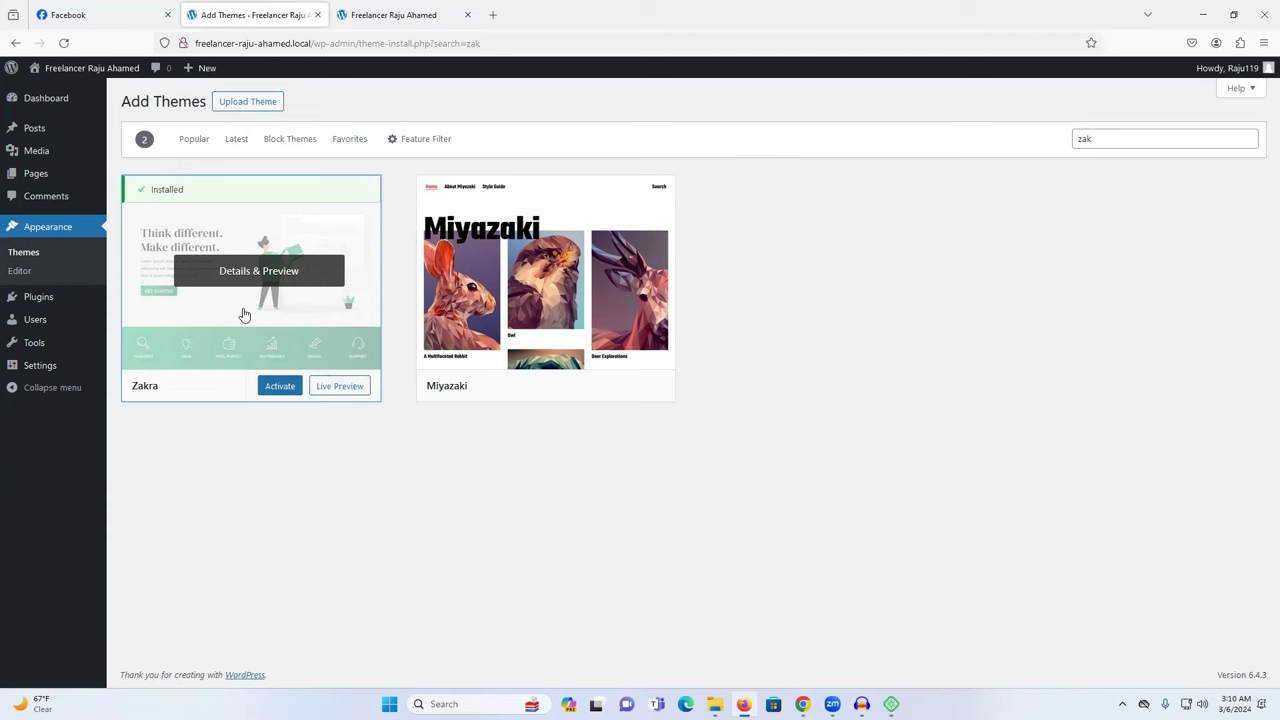
{"action": "left_click", "coordinate": [270, 395]}
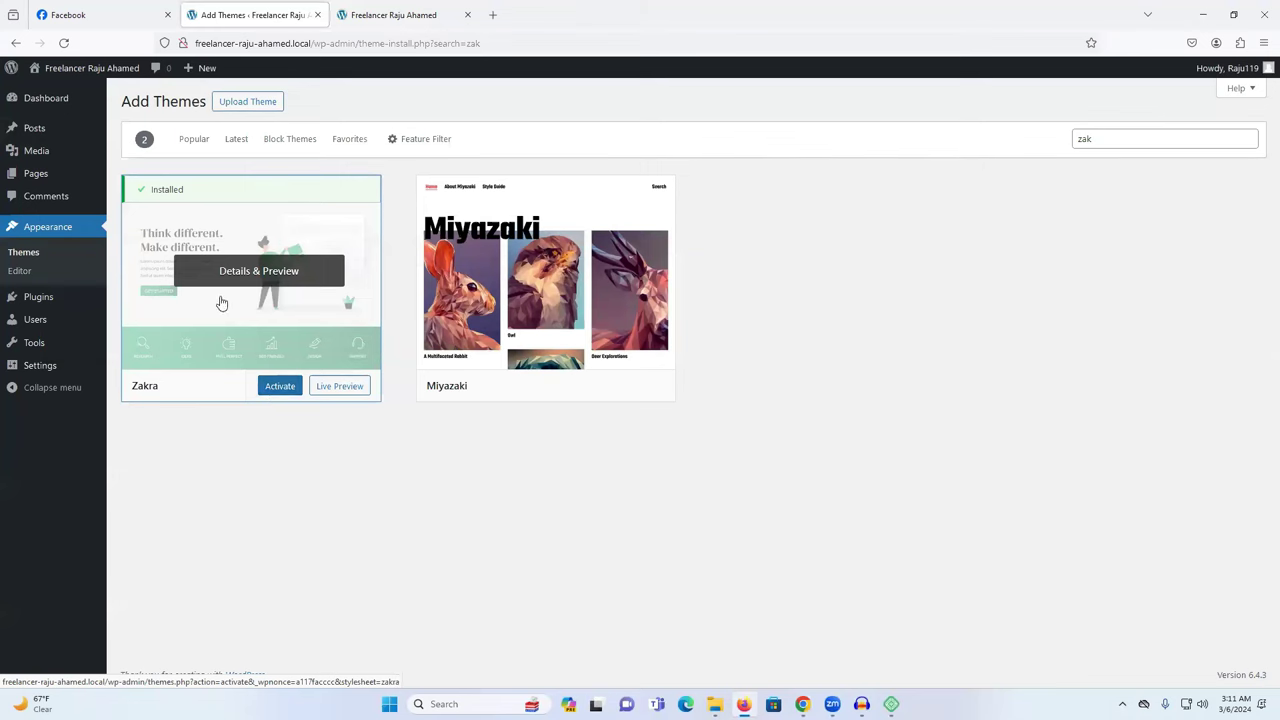
Activate Zakra and reload the front page to check the new theme.
{"action": "left_click", "coordinate": [277, 394]}
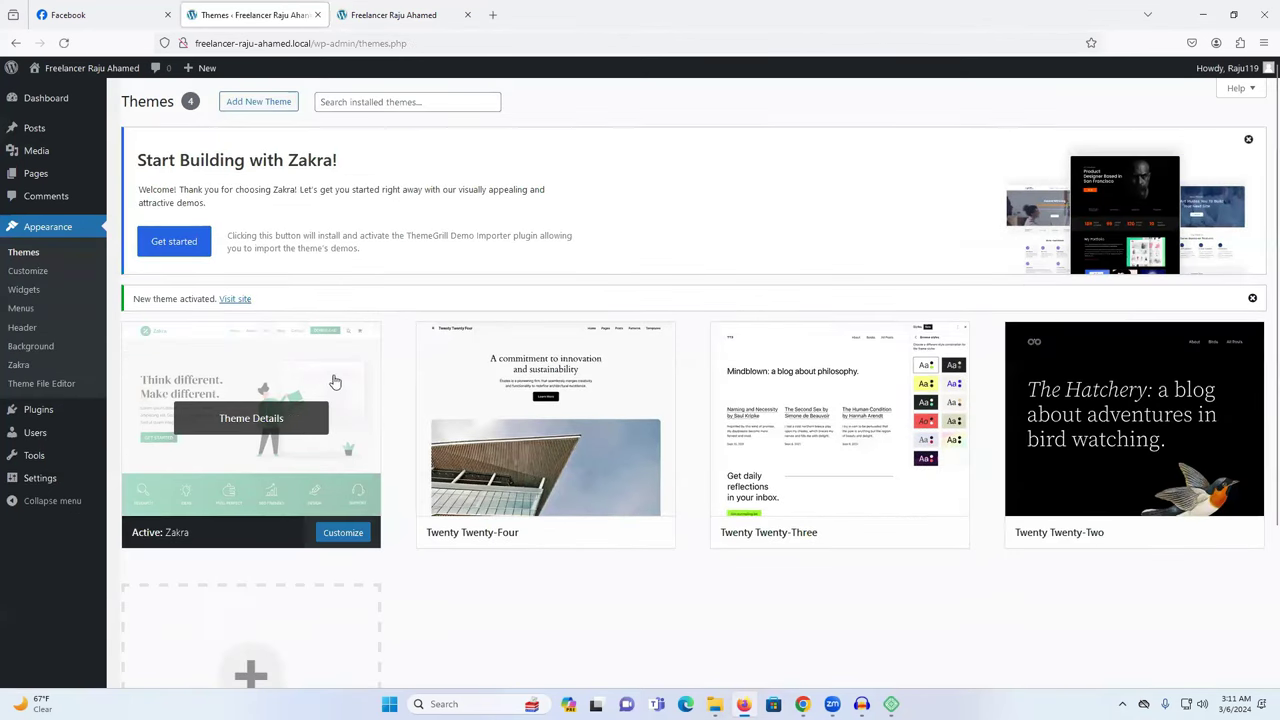
{"action": "left_click", "coordinate": [340, 390]}
{"action": "left_click", "coordinate": [403, 16]}
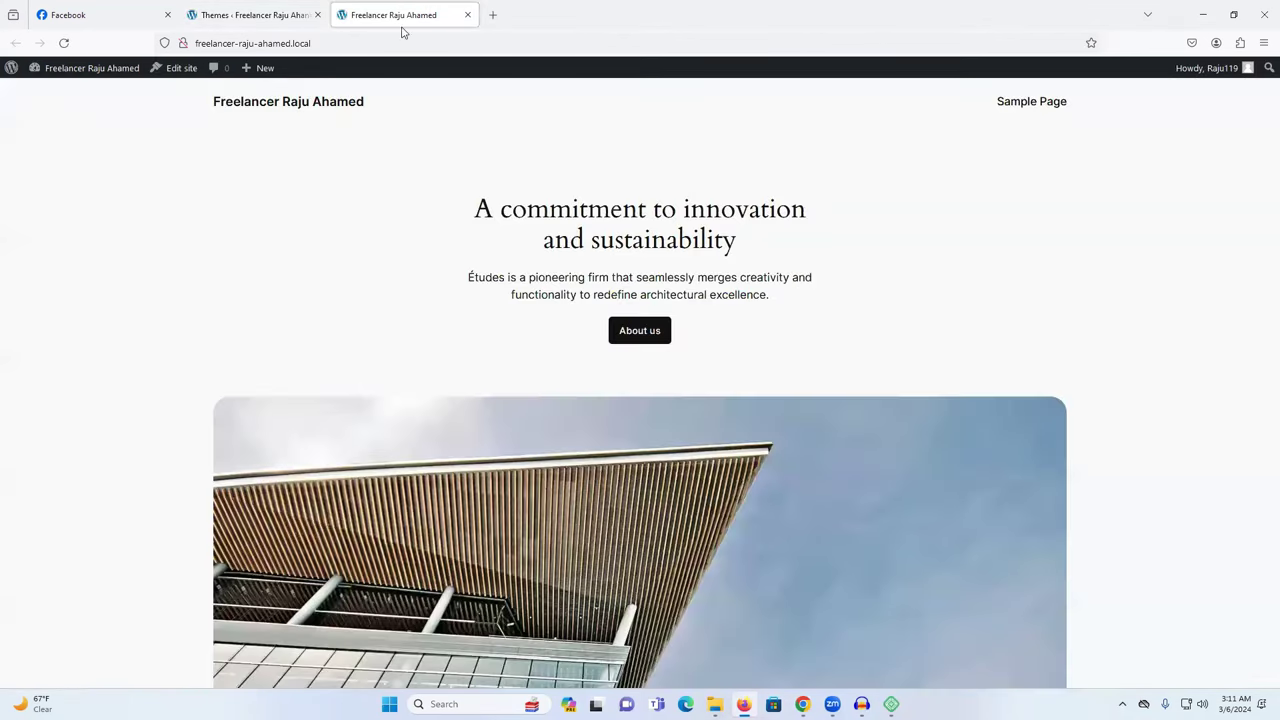
{"action": "right_click", "coordinate": [362, 208]}
{"action": "left_click", "coordinate": [449, 221]}
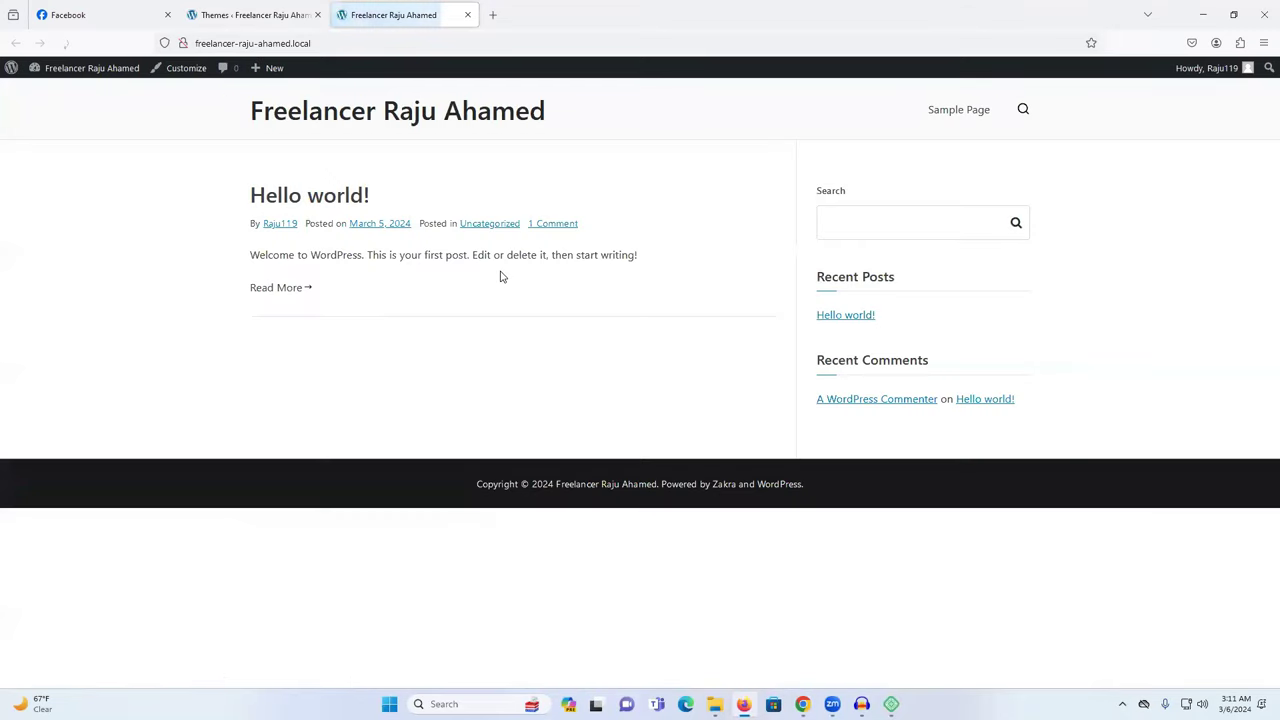
{"action": "left_click", "coordinate": [276, 12]}
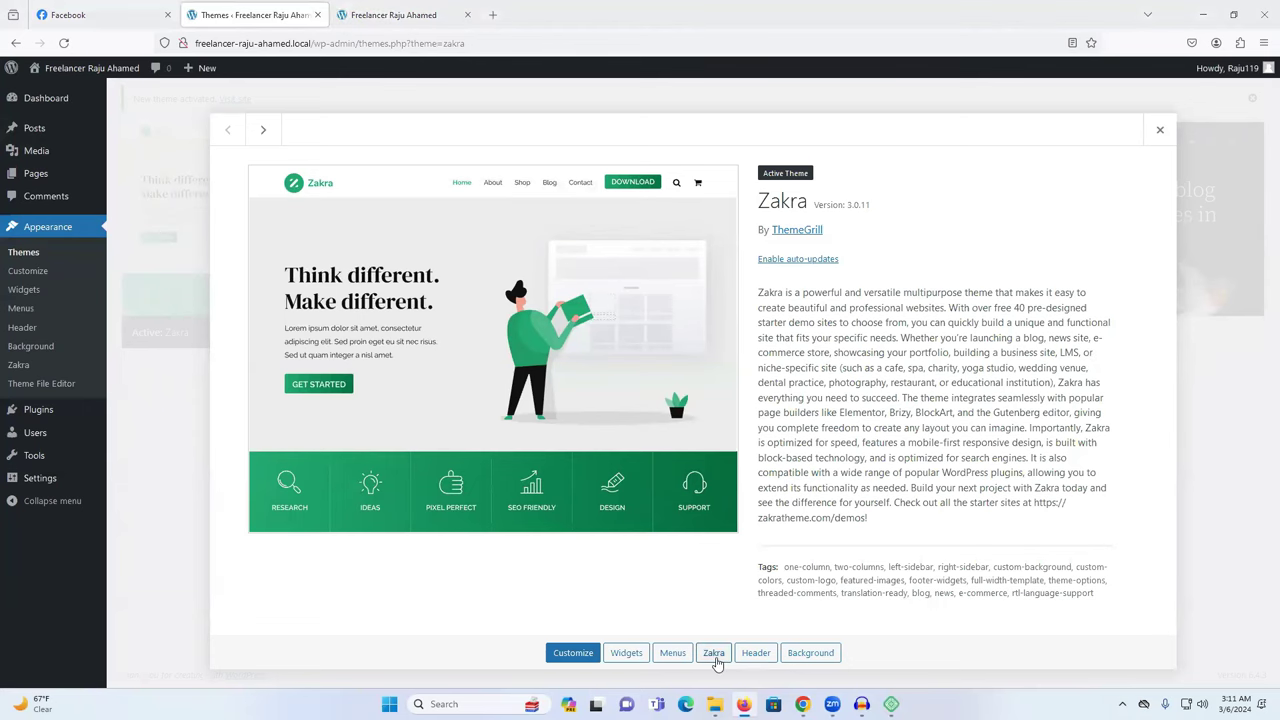
{"action": "left_click", "coordinate": [1159, 130]}
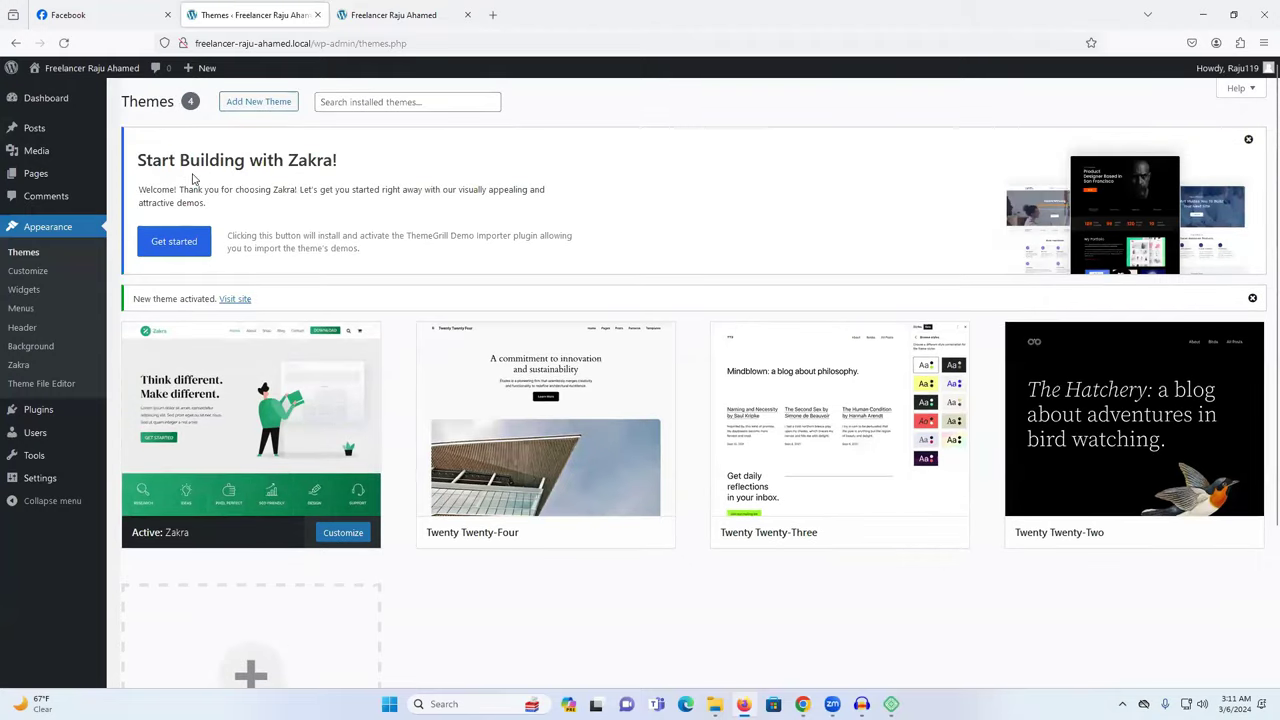
Start Zakra's starter demo setup to bring up the Demo Importer.
{"action": "left_click", "coordinate": [189, 242]}
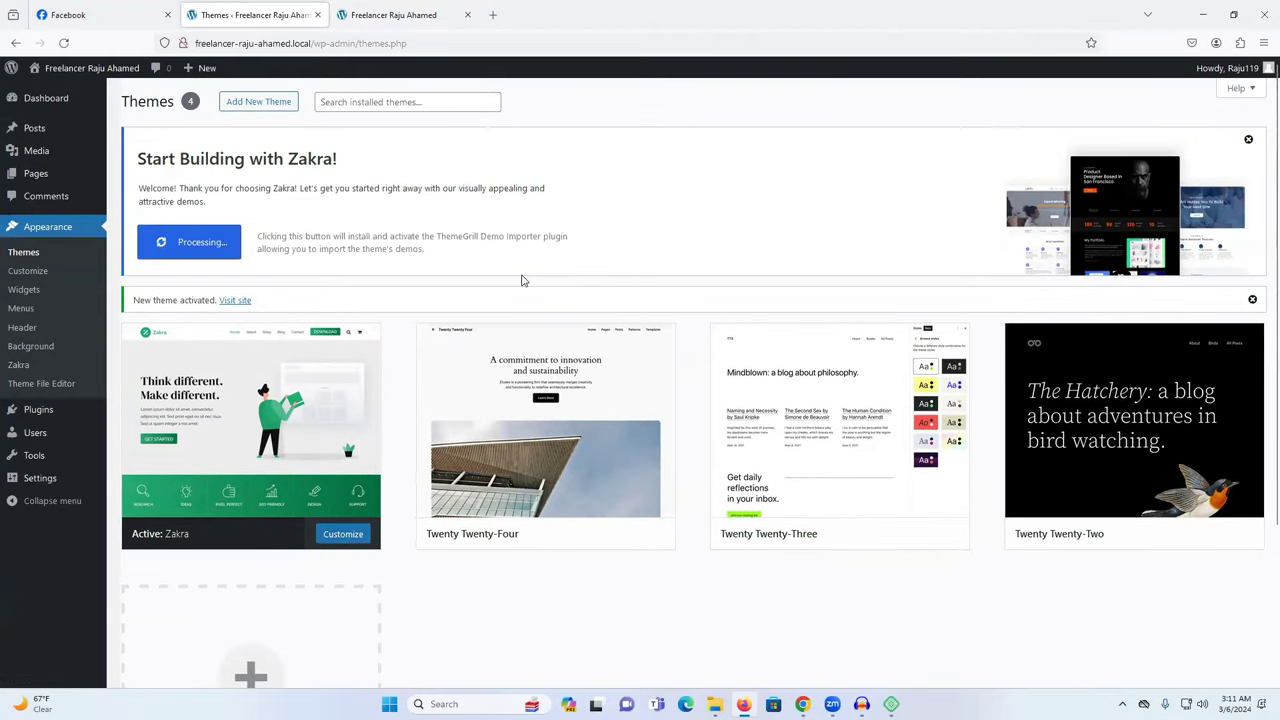
{"action": "left_click", "coordinate": [240, 470]}
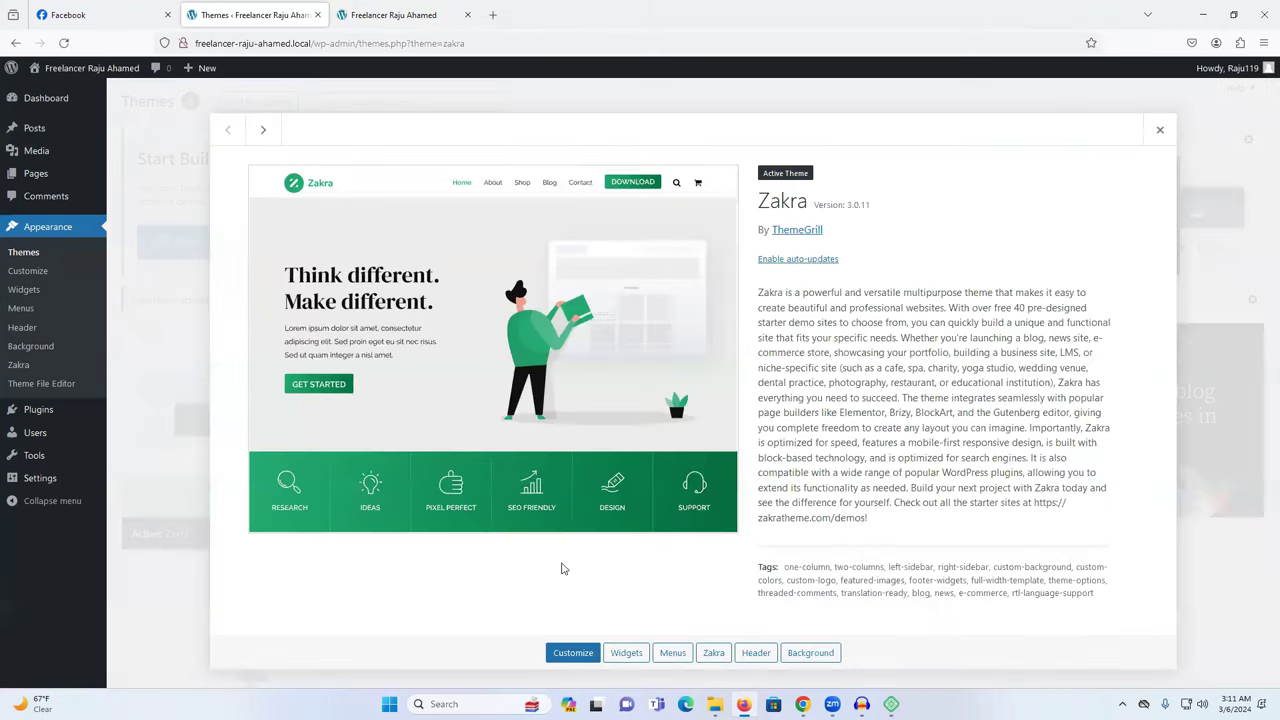
{"action": "left_click", "coordinate": [1160, 131]}
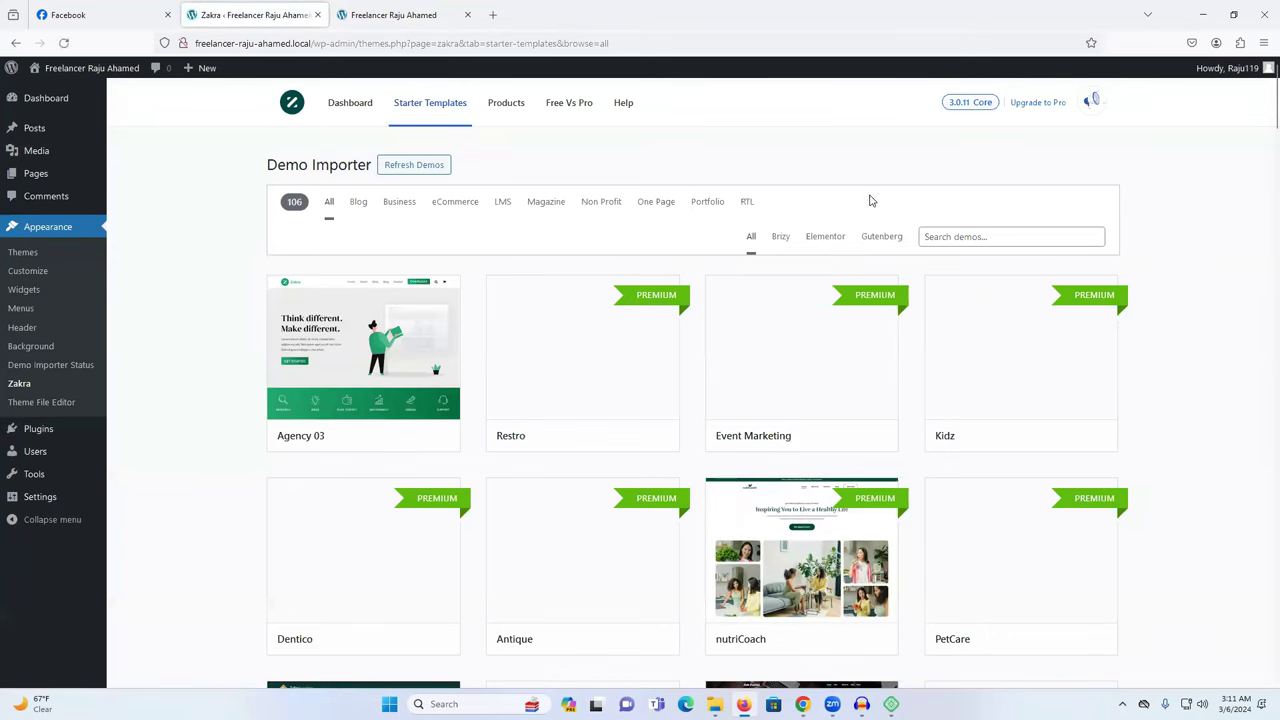
Browse the starter templates and start importing the Minimal Portfolio demo.
{"action": "scroll", "coordinate": [775, 291], "scroll_direction": "down", "scroll_amount": 2}
{"action": "scroll", "coordinate": [775, 291], "scroll_direction": "down", "scroll_amount": 10}
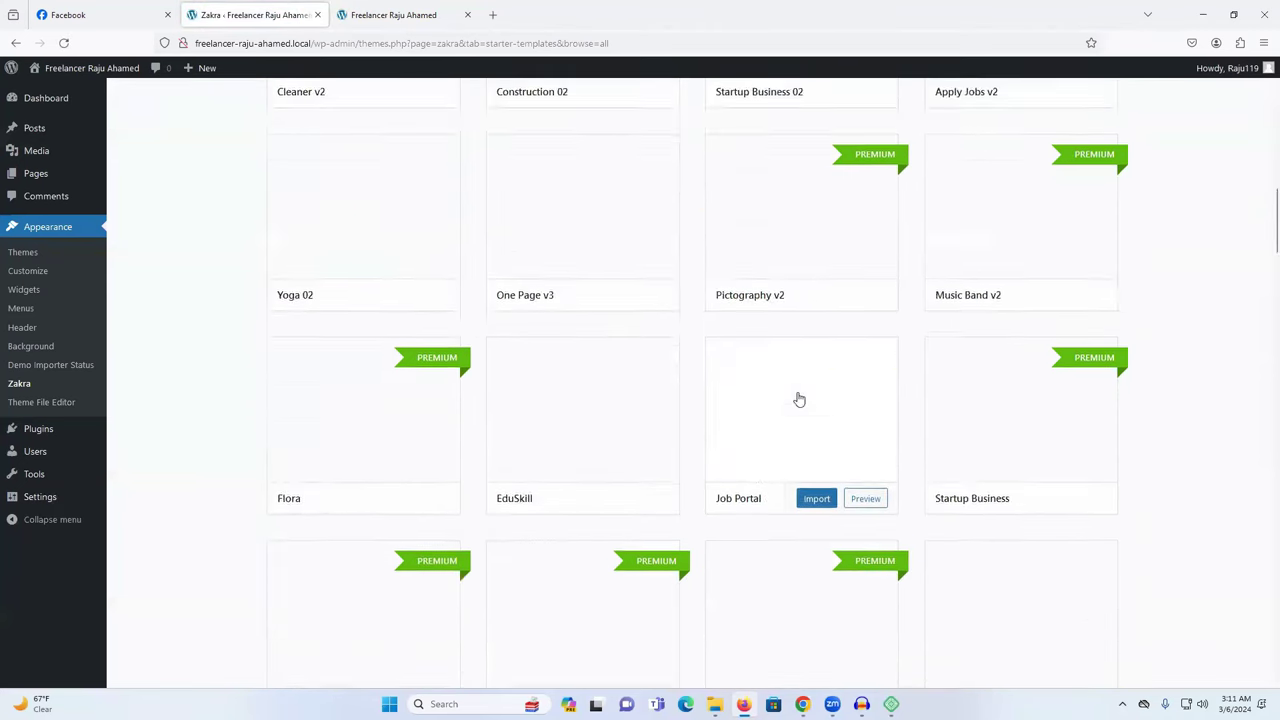
{"action": "scroll", "coordinate": [799, 399], "scroll_direction": "down", "scroll_amount": 10}
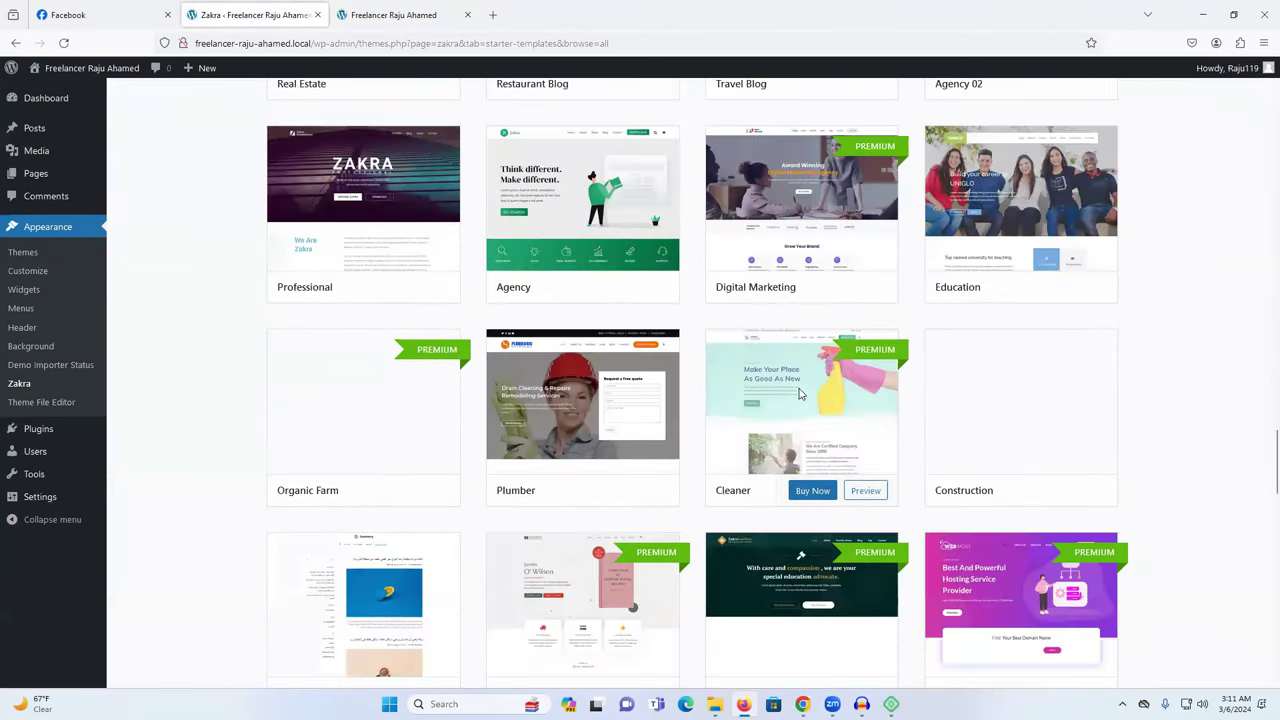
{"action": "scroll", "coordinate": [799, 394], "scroll_direction": "down", "scroll_amount": 10}
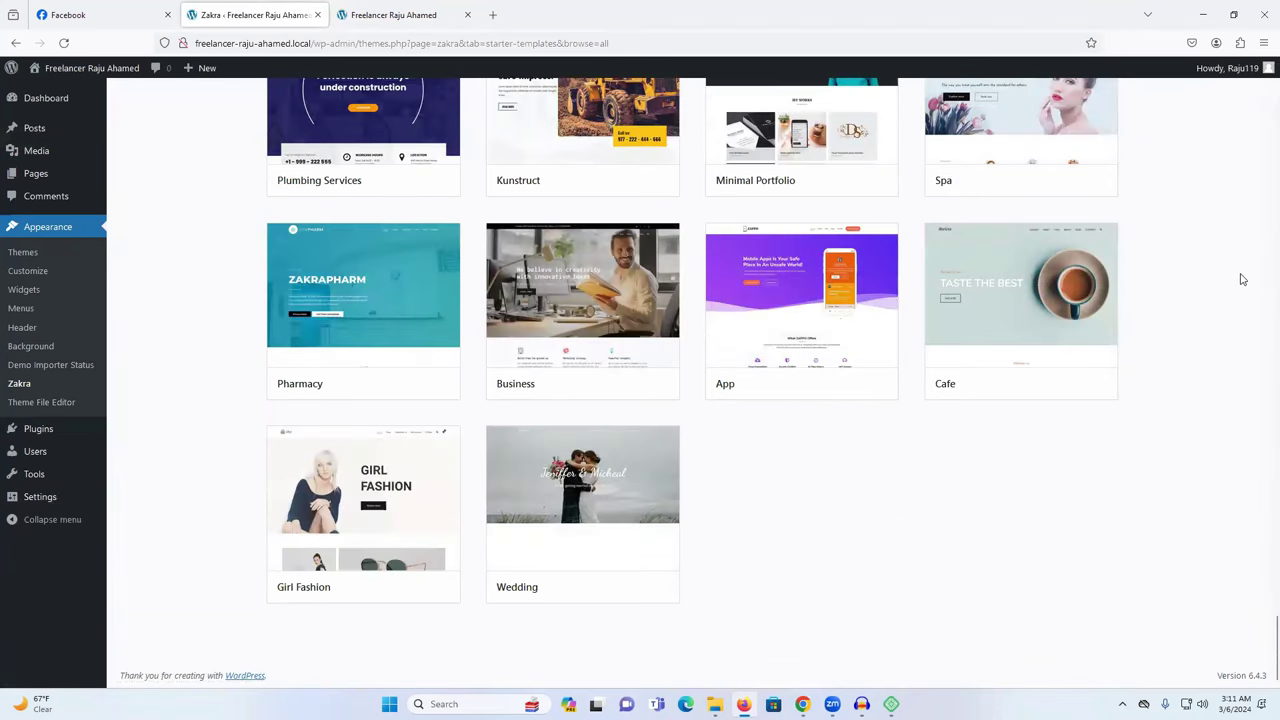
{"action": "scroll", "coordinate": [1238, 280], "scroll_direction": "up", "scroll_amount": 3}
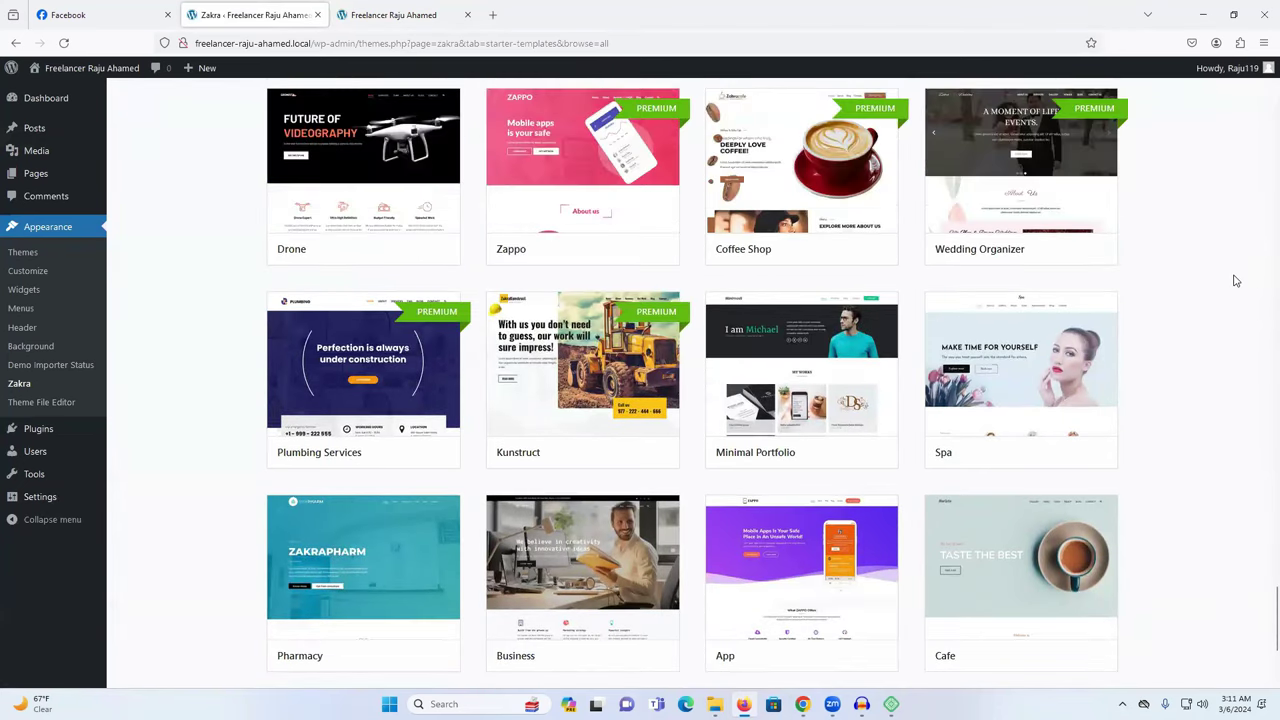
{"action": "scroll", "coordinate": [1236, 281], "scroll_direction": "up", "scroll_amount": 2}
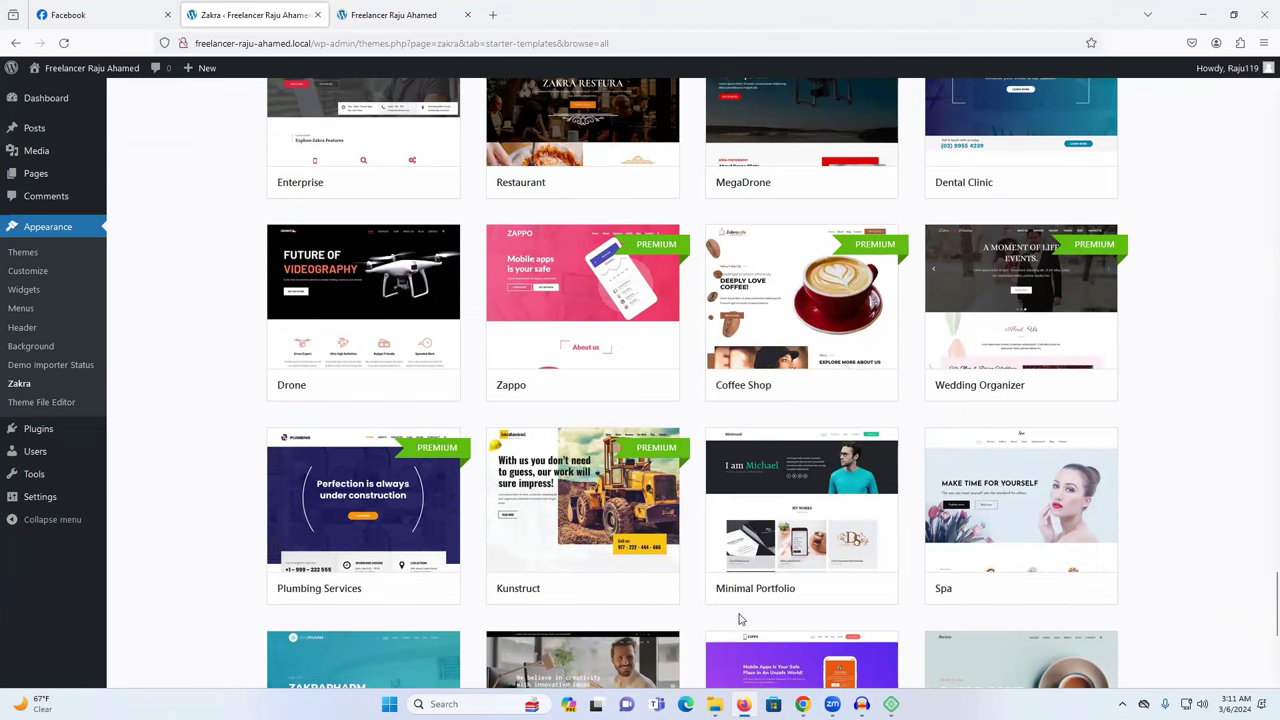
{"action": "mouse_move", "coordinate": [738, 602]}
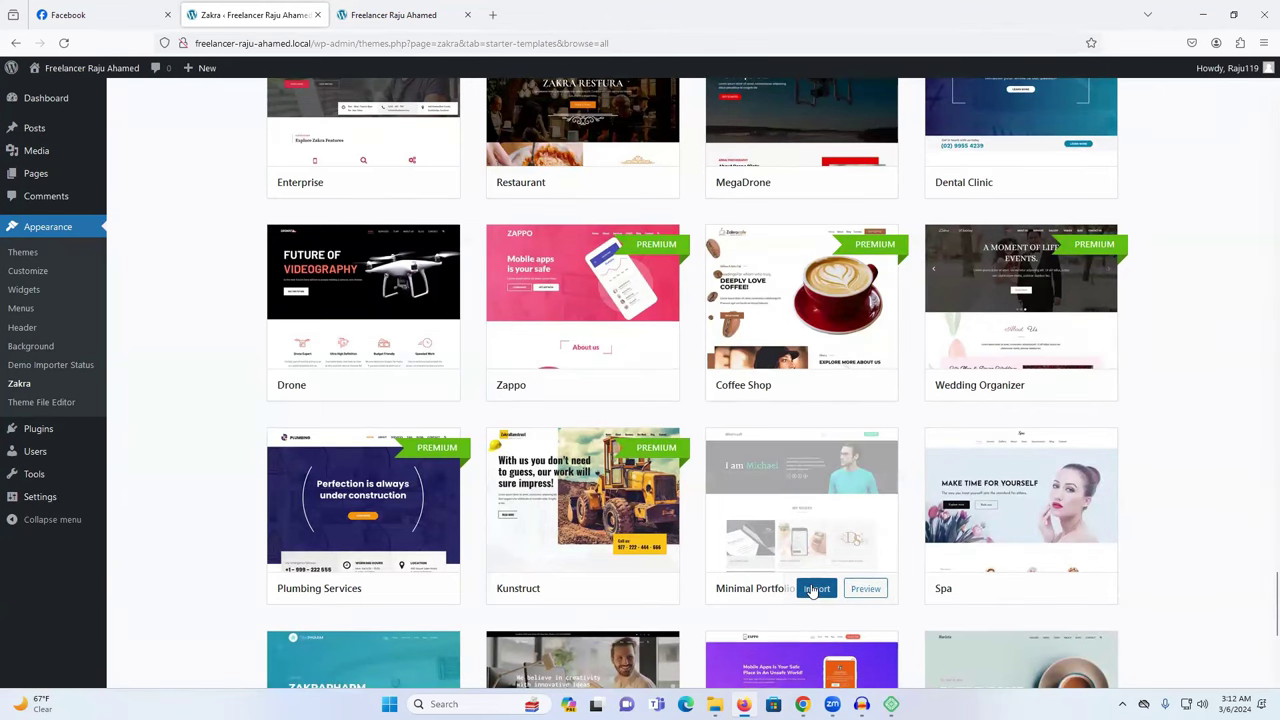
{"action": "left_click", "coordinate": [812, 592]}
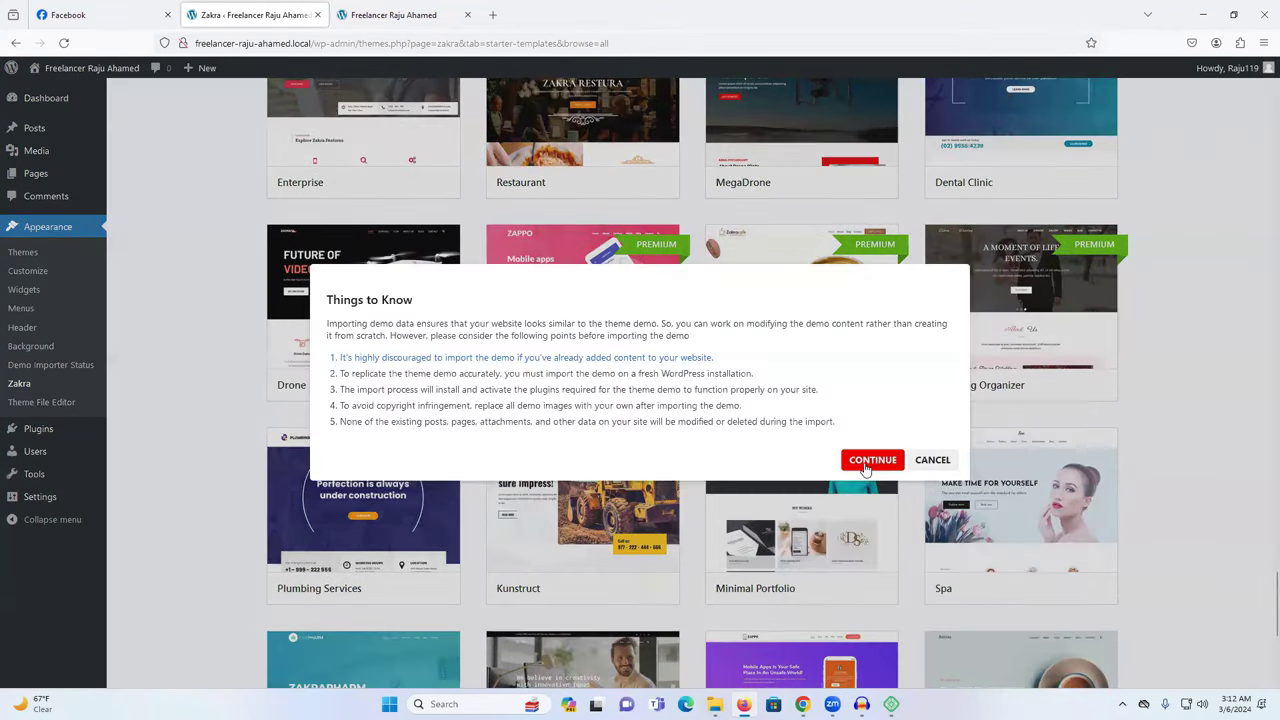
Confirm the Minimal Portfolio import and check the front page while it installs.
{"action": "left_click", "coordinate": [874, 463]}
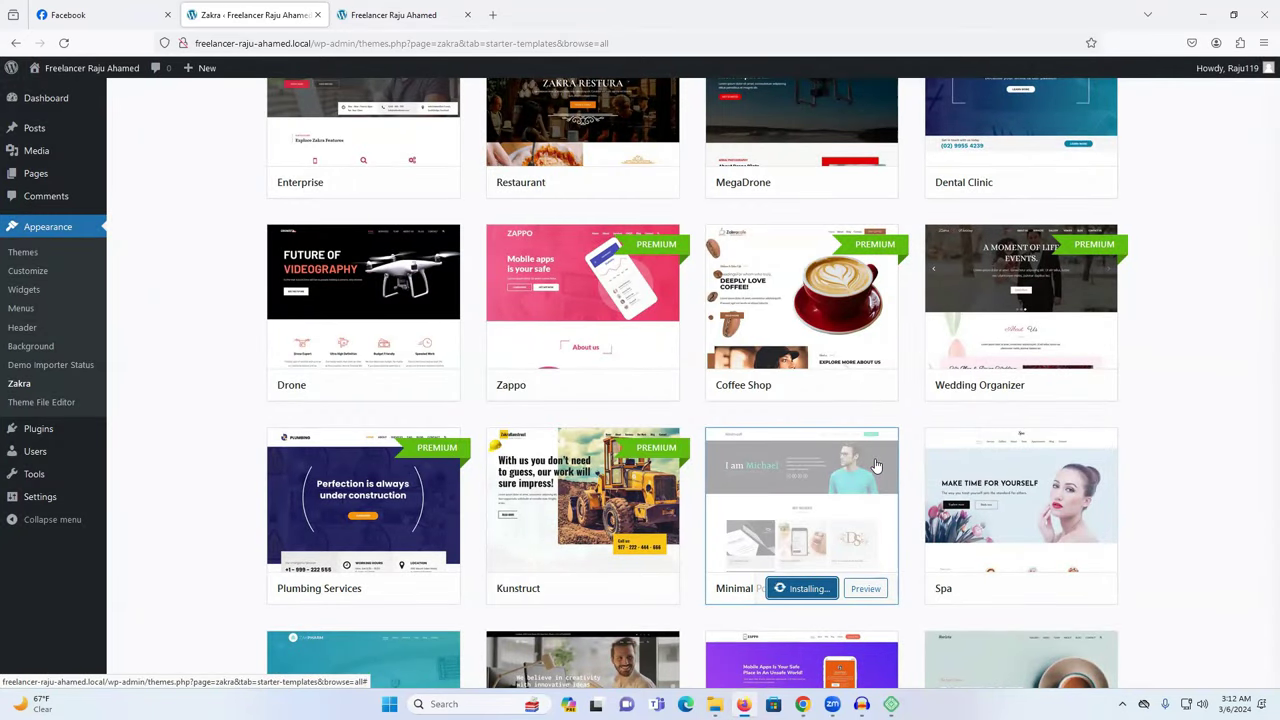
{"action": "left_click", "coordinate": [393, 14]}
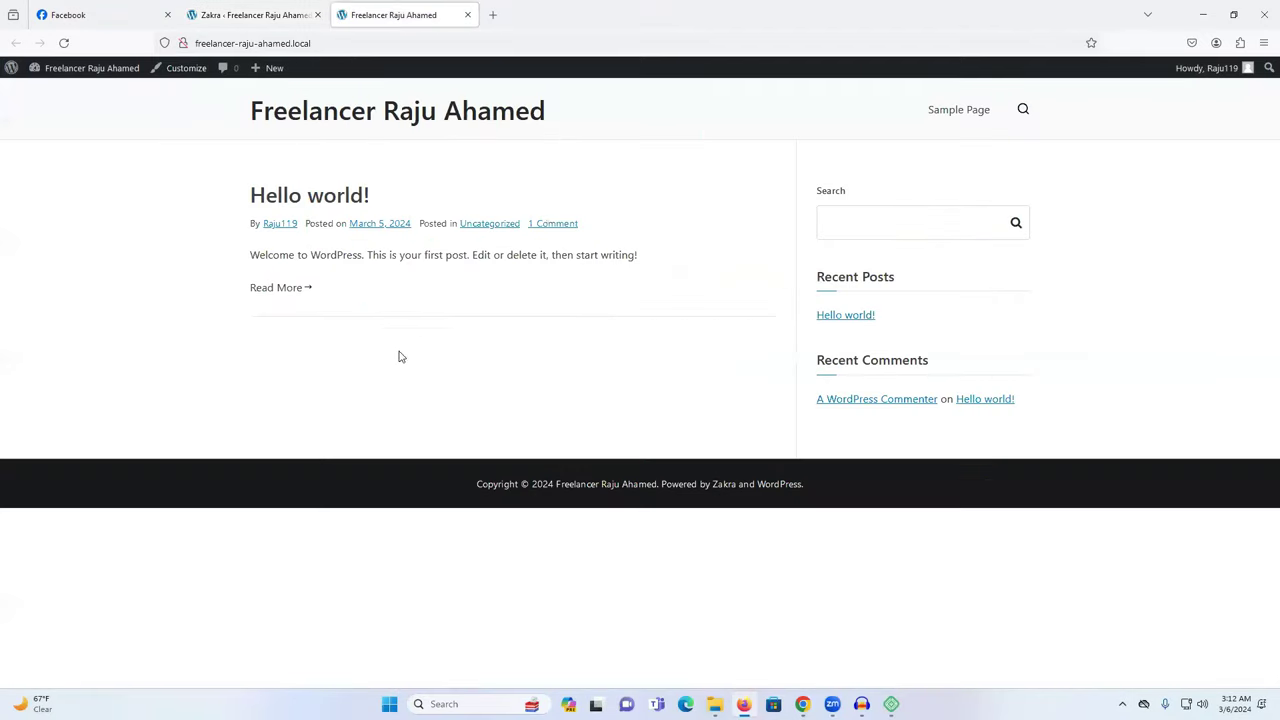
Return to the starter templates tab and wait for Minimal Portfolio to show Imported.
{"action": "left_click", "coordinate": [207, 10]}
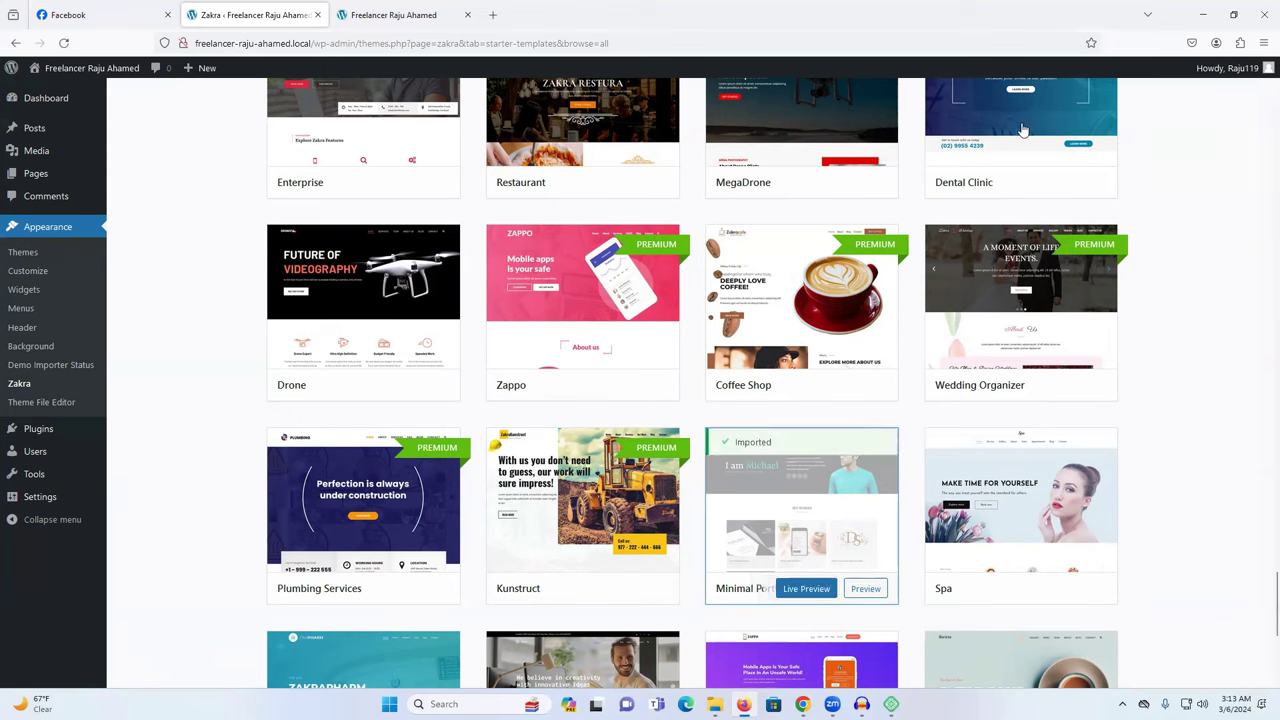
Reload the front page and scroll through the imported Zakra Minimal Portfolio homepage.
{"action": "left_click", "coordinate": [412, 12]}
{"action": "right_click", "coordinate": [592, 175]}
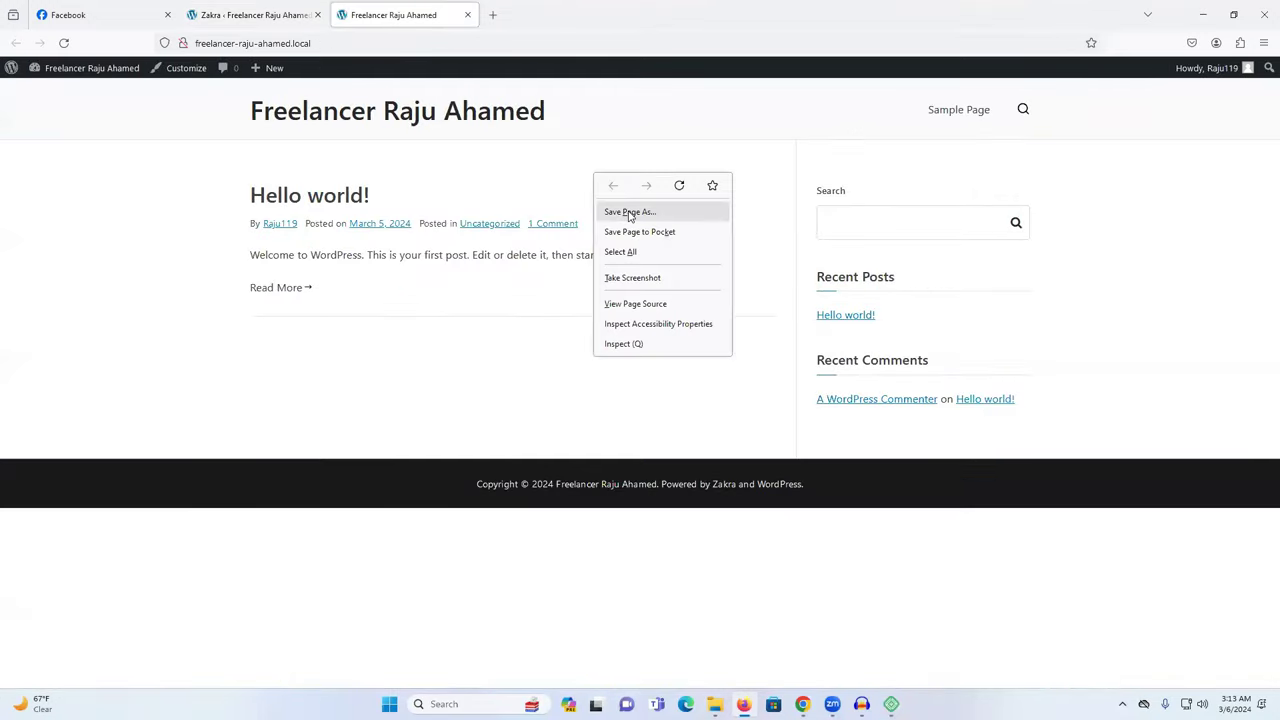
{"action": "left_click", "coordinate": [679, 187]}
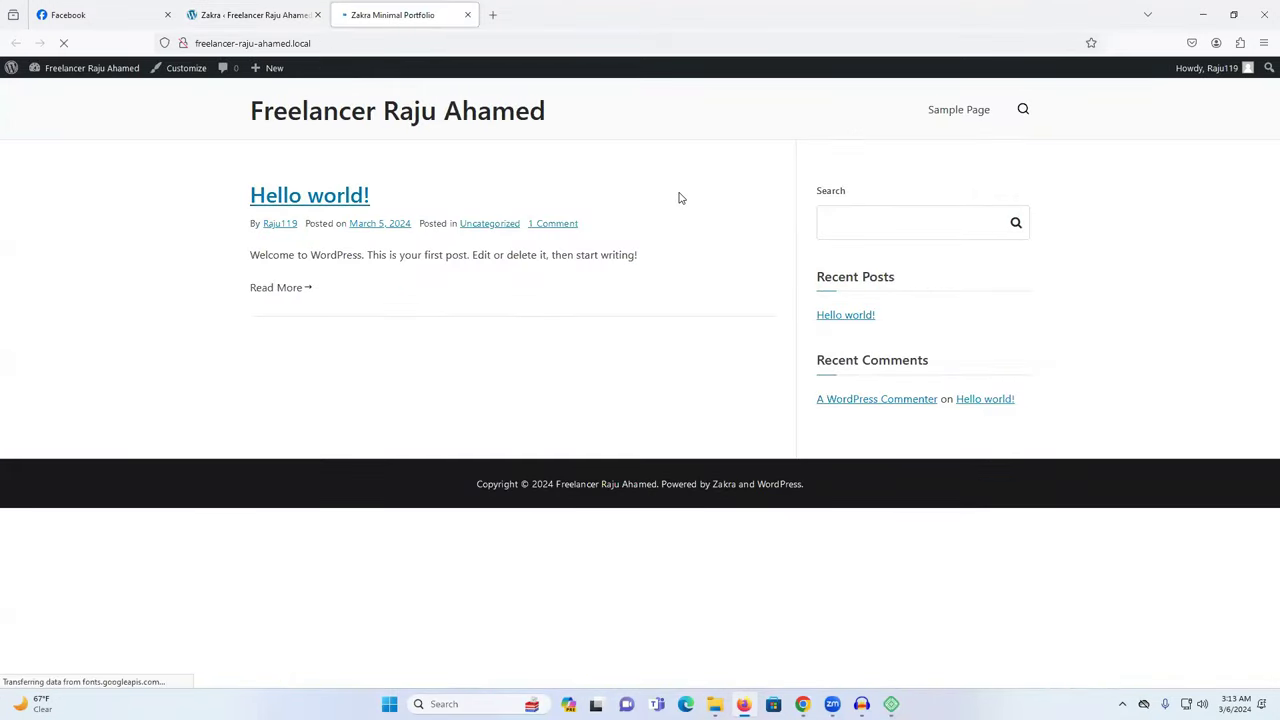
{"action": "scroll", "coordinate": [977, 413], "scroll_direction": "down", "scroll_amount": 5}
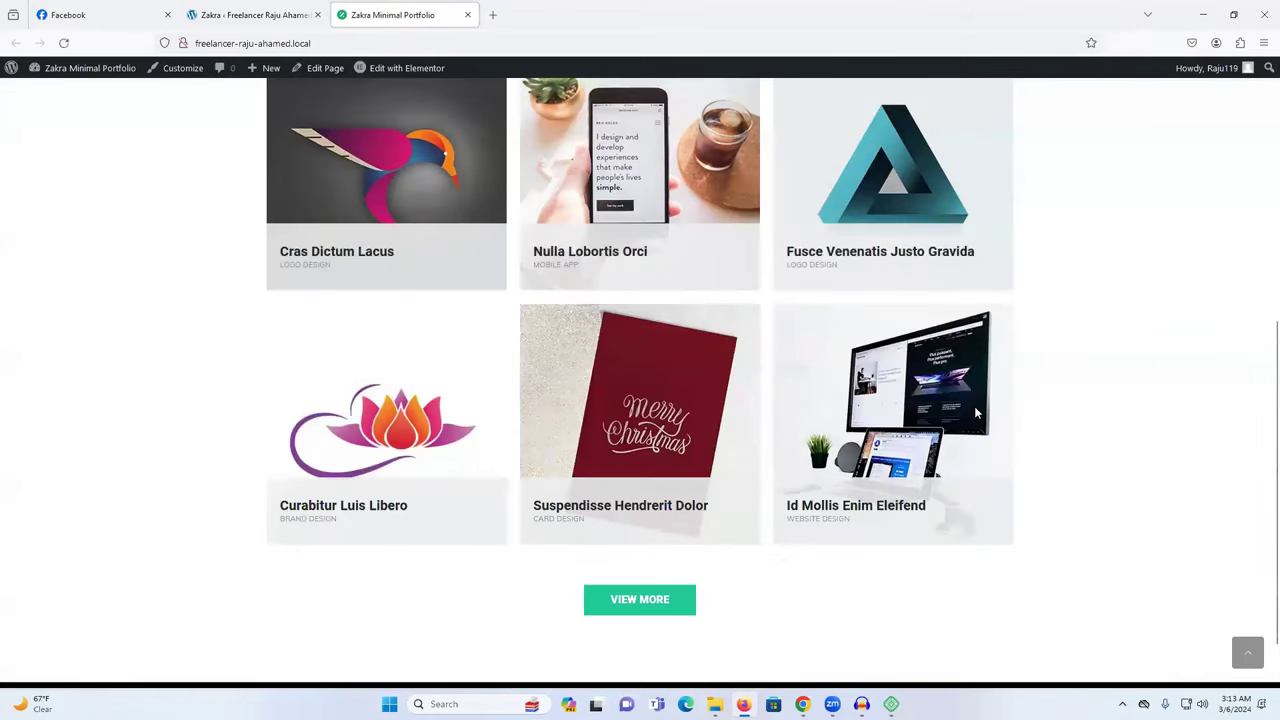
{"action": "scroll", "coordinate": [1040, 460], "scroll_direction": "up", "scroll_amount": 3}
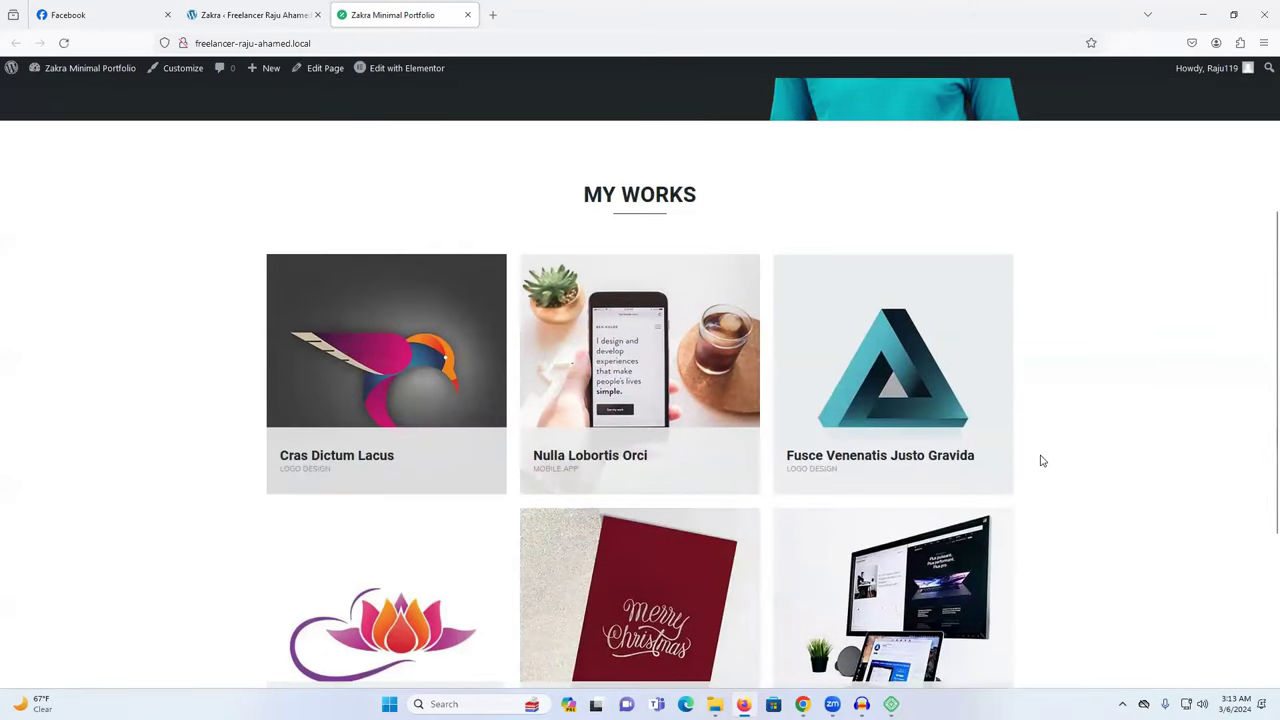
{"action": "scroll", "coordinate": [1040, 458], "scroll_direction": "down", "scroll_amount": 3}
{"action": "scroll", "coordinate": [731, 549], "scroll_direction": "up", "scroll_amount": 6}
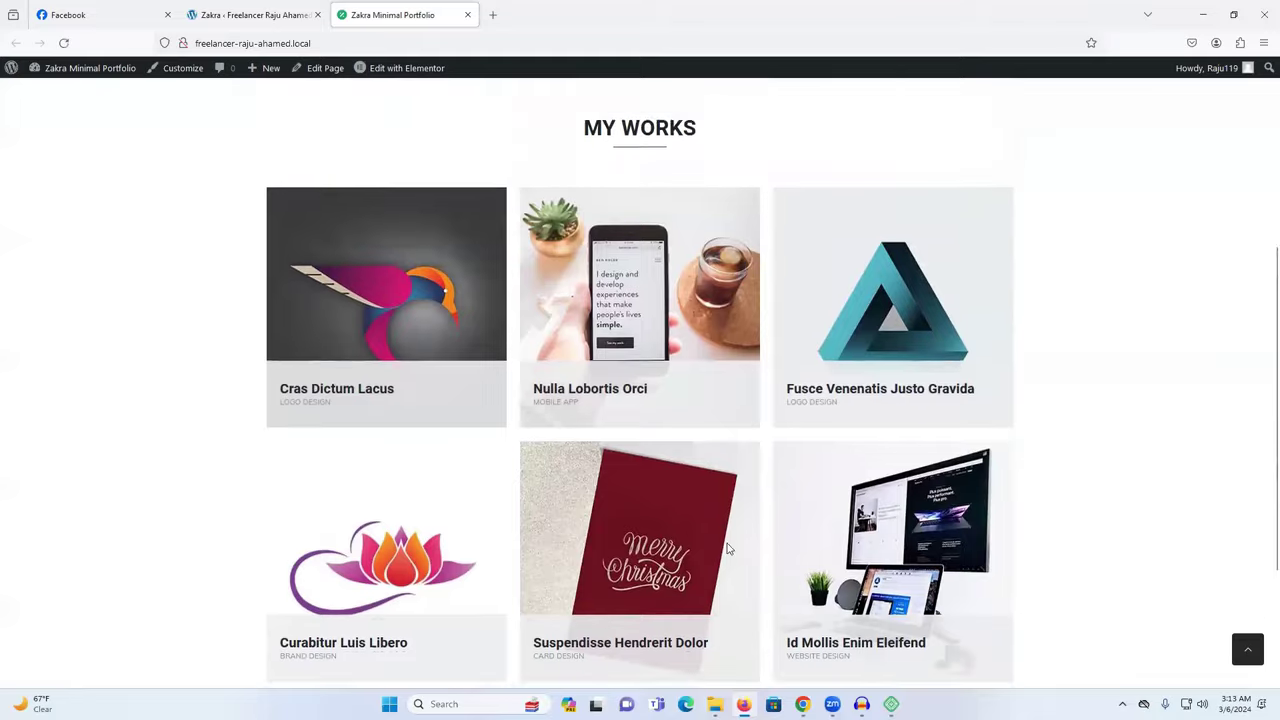
{"action": "left_click_drag", "start_coordinate": [476, 225], "coordinate": [793, 295]}
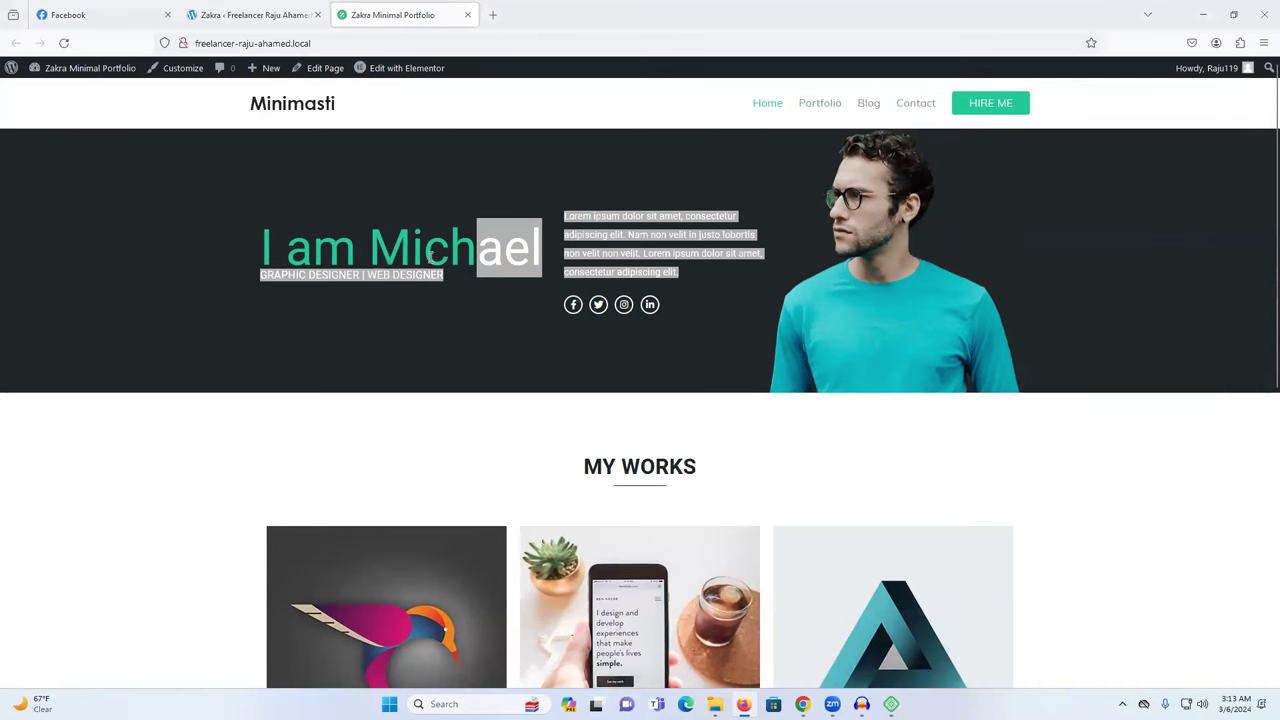
{"action": "scroll", "coordinate": [700, 350], "scroll_direction": "down", "scroll_amount": 5}
{"action": "scroll", "coordinate": [639, 563], "scroll_direction": "up", "scroll_amount": 5}
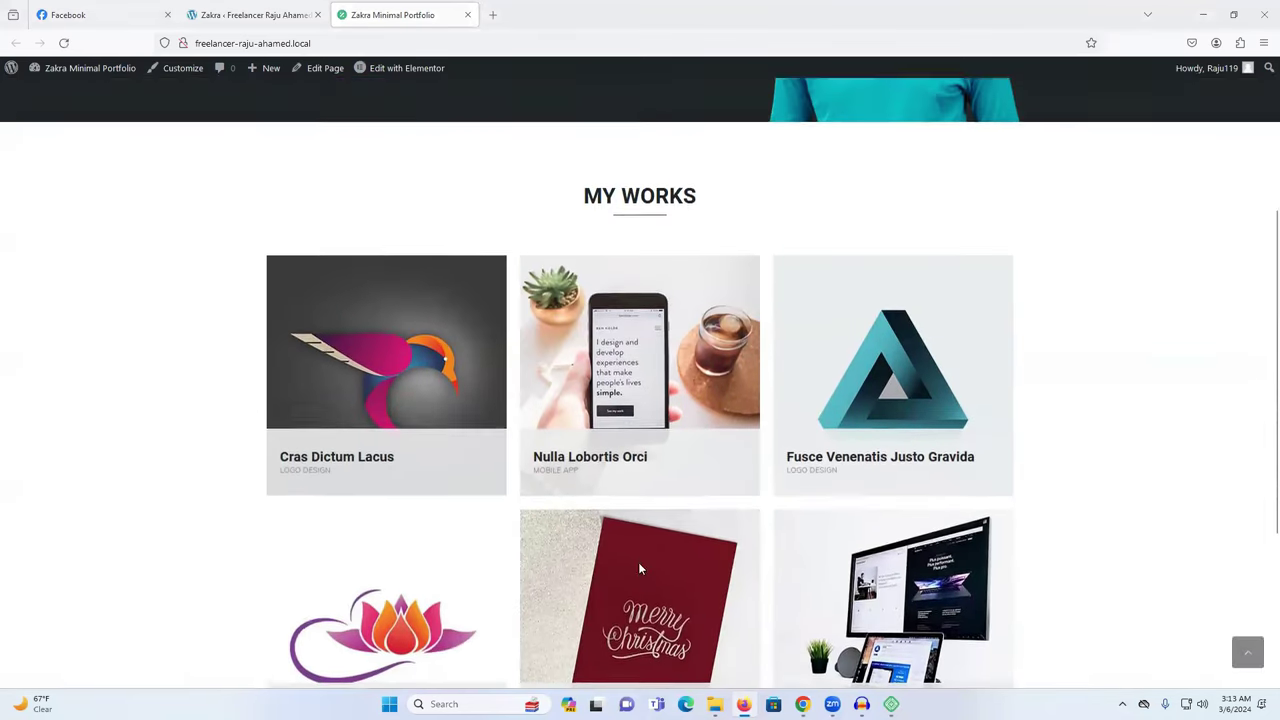
Switch between the homepage and admin tabs, ending on the demo importer page.
{"action": "left_click", "coordinate": [266, 12]}
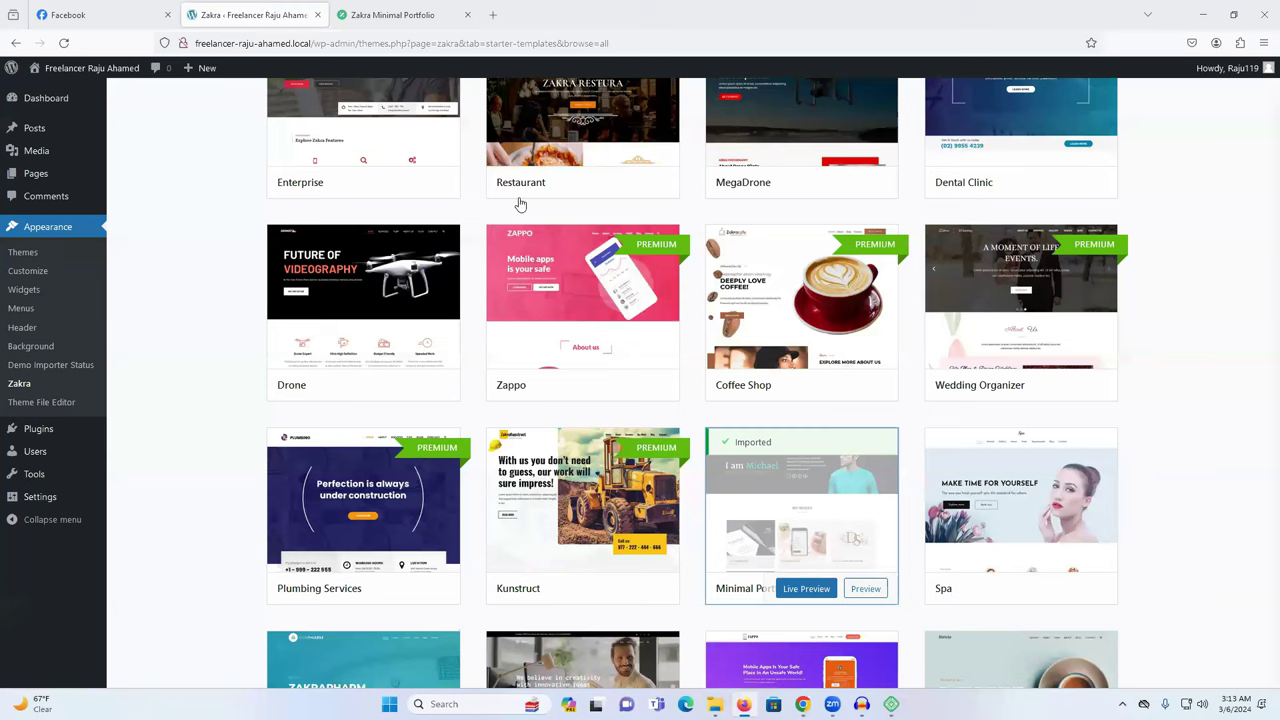
{"action": "left_click", "coordinate": [386, 8]}
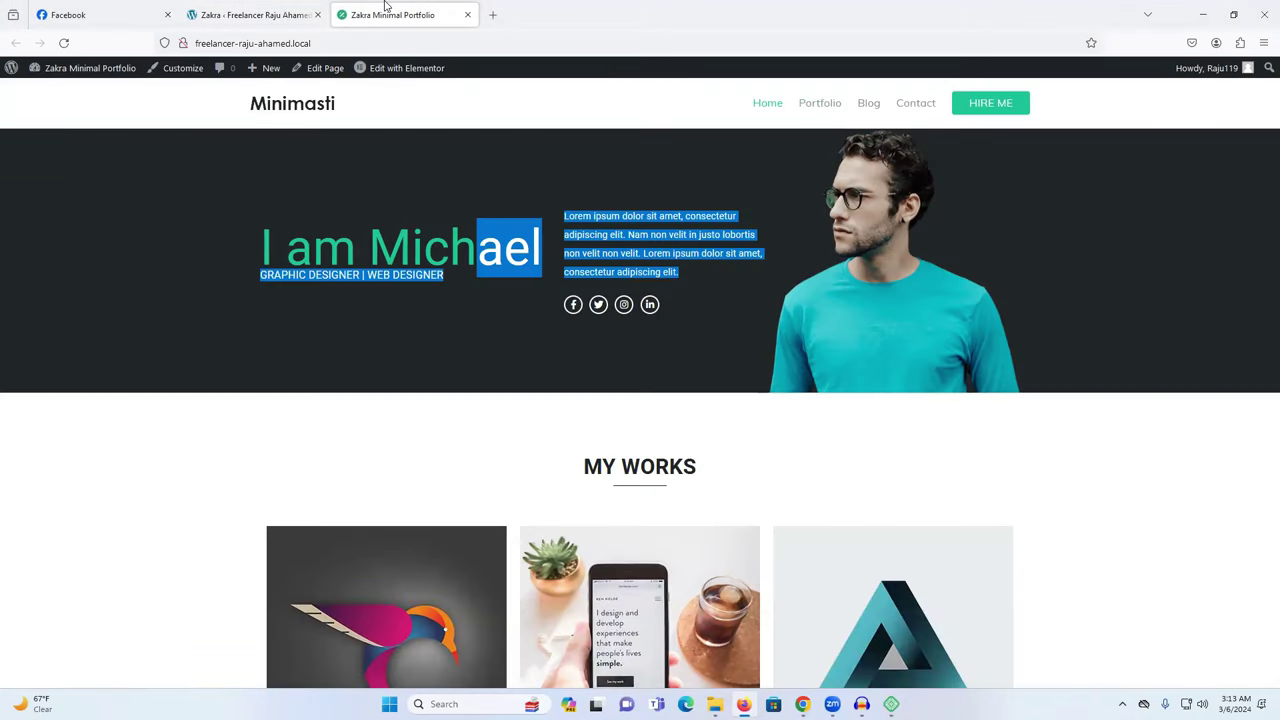
{"action": "mouse_move", "coordinate": [400, 77]}
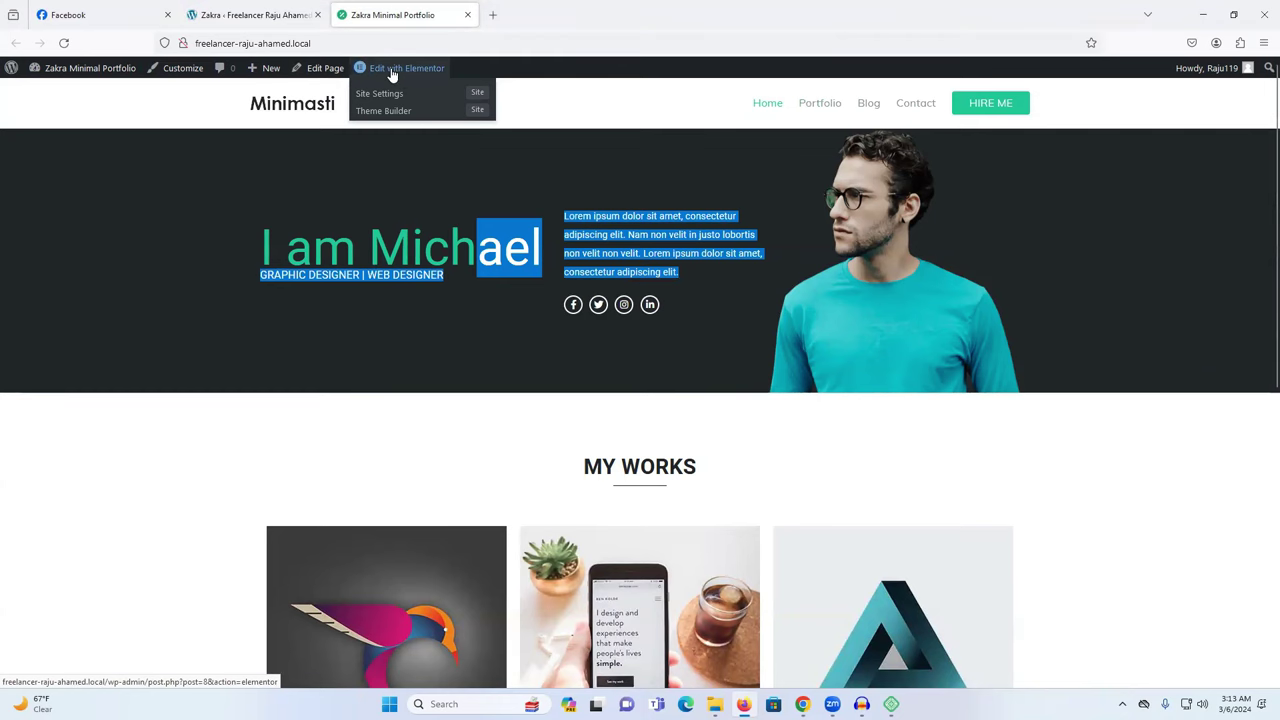
{"action": "left_click", "coordinate": [255, 14]}
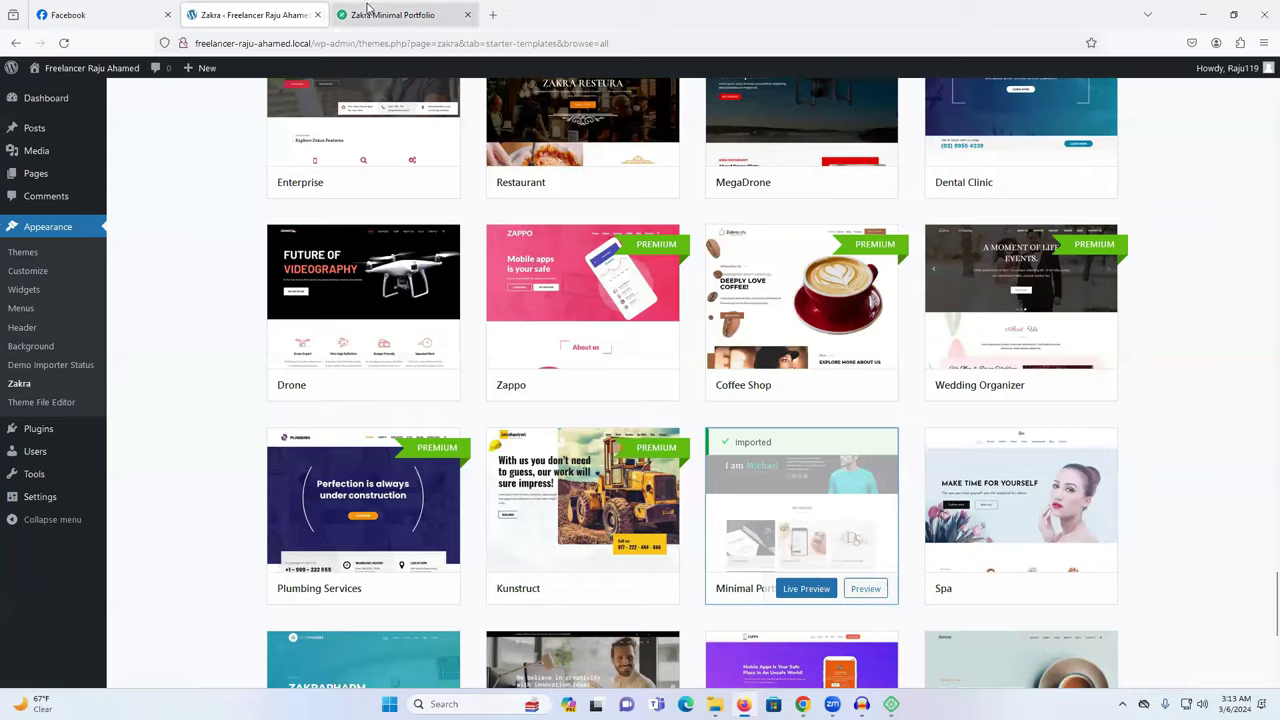
Open the Home page in Elementor's editor, dismiss the AI notice, and return to the WordPress admin tab.
{"action": "left_click", "coordinate": [368, 12]}
{"action": "left_click", "coordinate": [466, 74]}
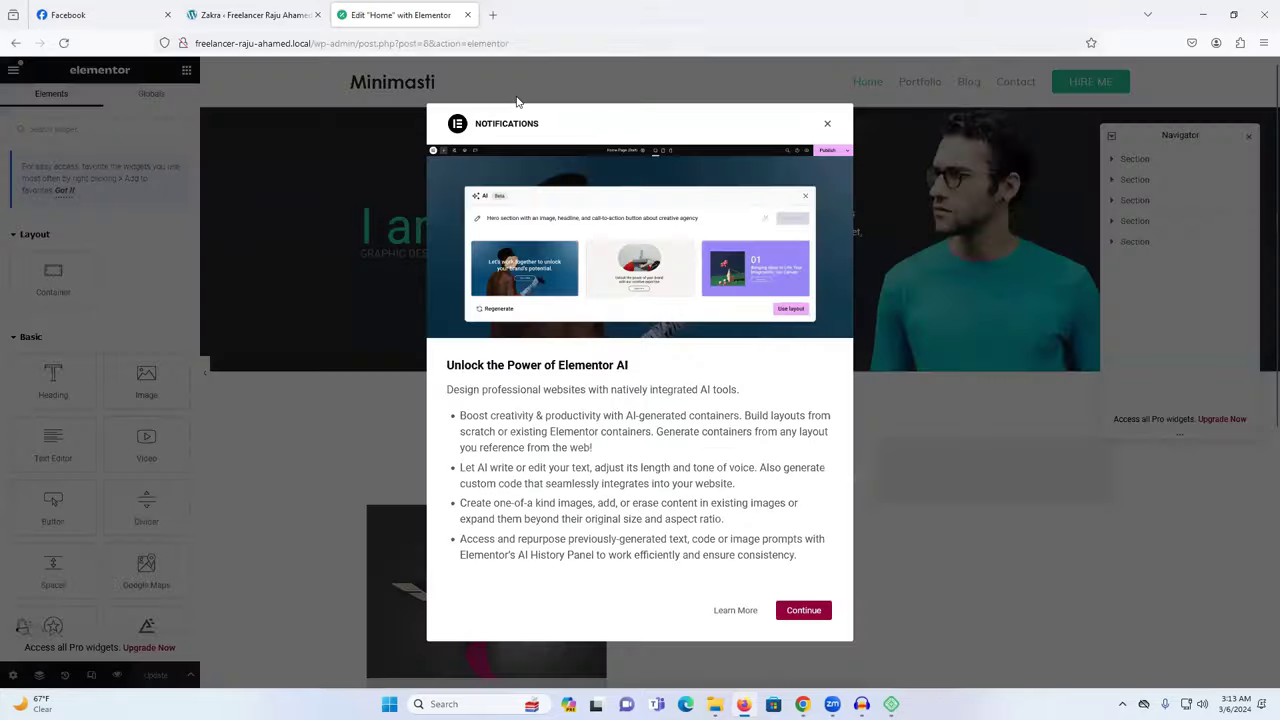
{"action": "left_click", "coordinate": [827, 123]}
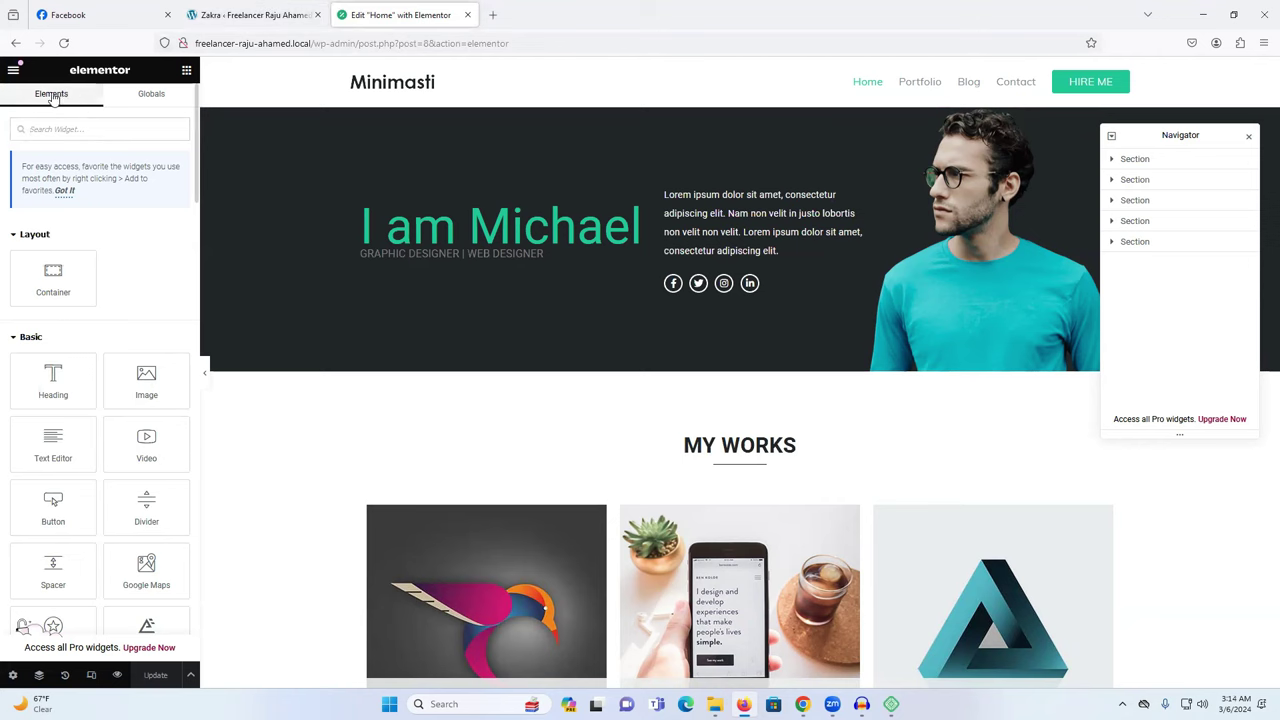
{"action": "double_click", "coordinate": [53, 95]}
{"action": "key", "text": "ctrl+Page_Up"}
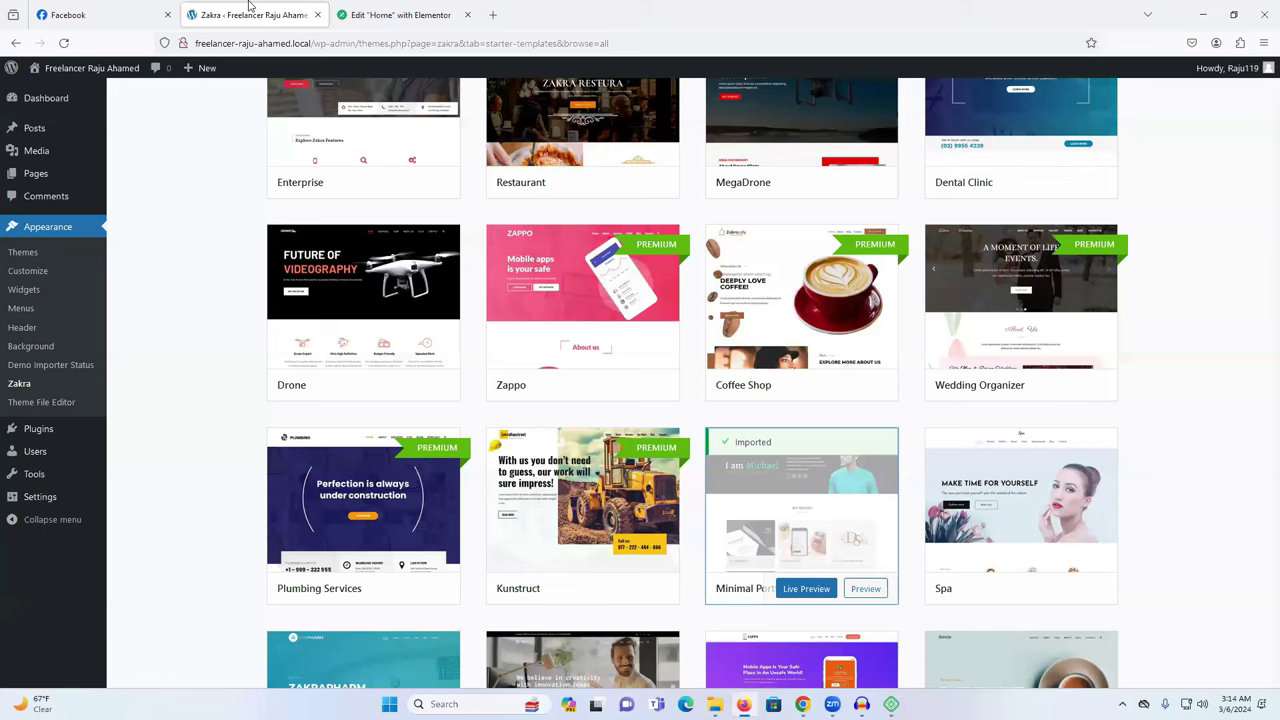
Go from the installed Plugins list to the Add New Plugin page.
{"action": "mouse_move", "coordinate": [30, 440]}
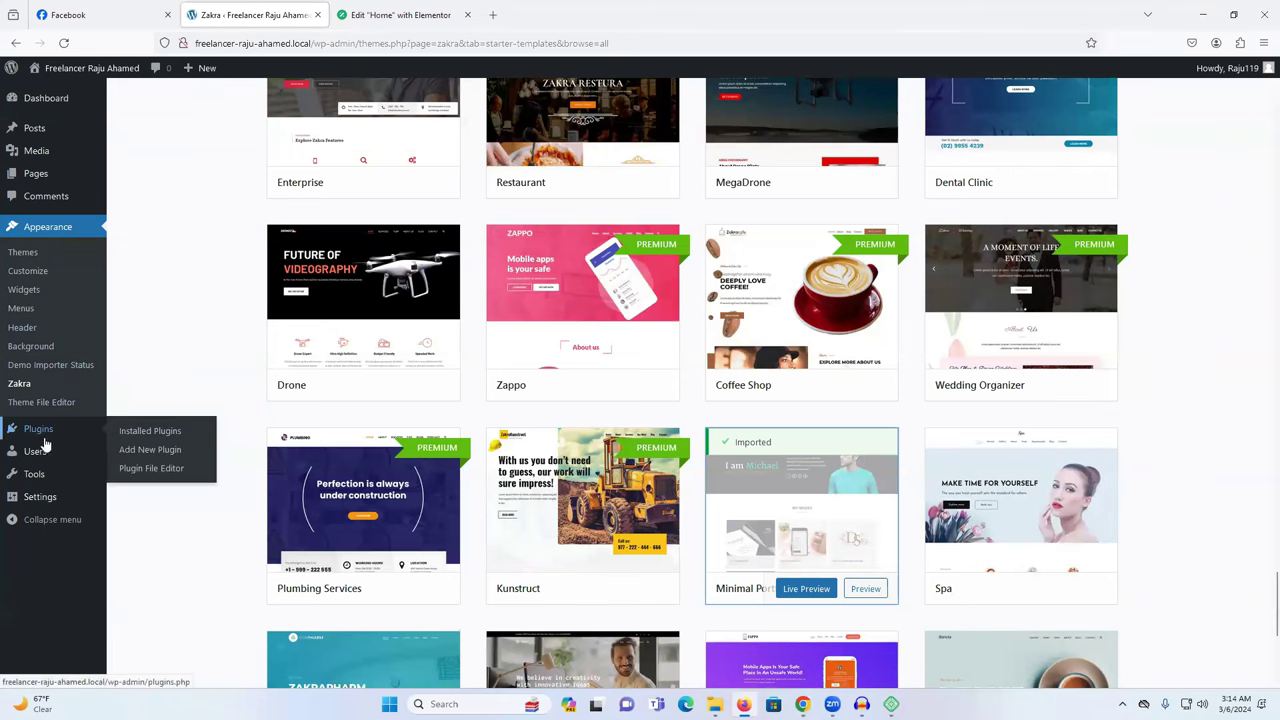
{"action": "left_click", "coordinate": [36, 436]}
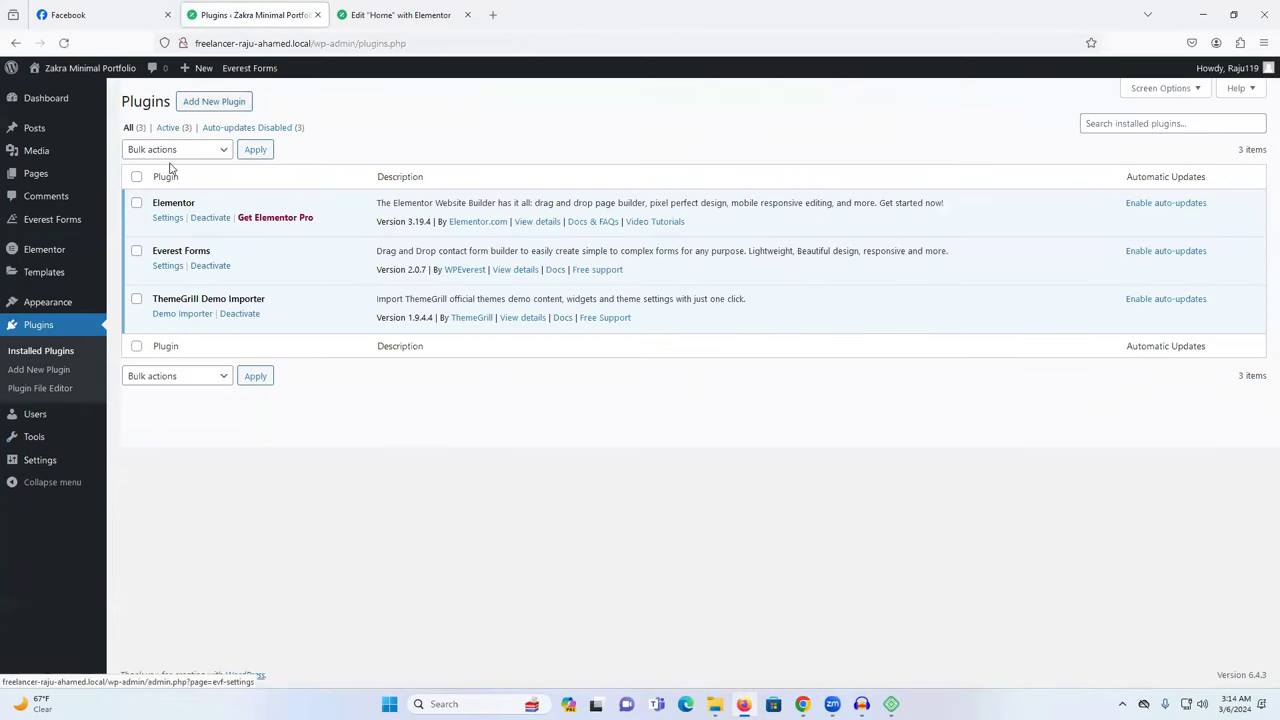
{"action": "left_click", "coordinate": [213, 104]}
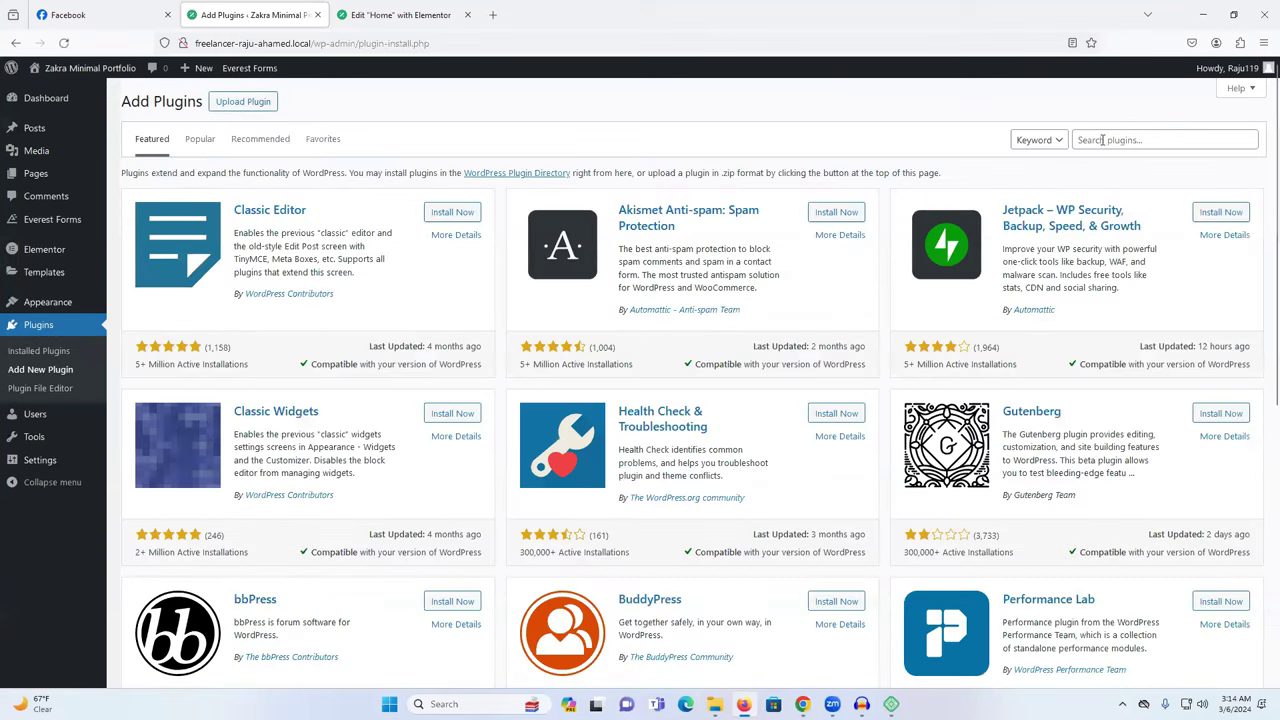
Search plugins for 'Elements' and install Unlimited Elements for Elementor and Essential Addons for Elementor.
{"action": "left_click", "coordinate": [1100, 140]}
{"action": "type", "text": "Elements"}
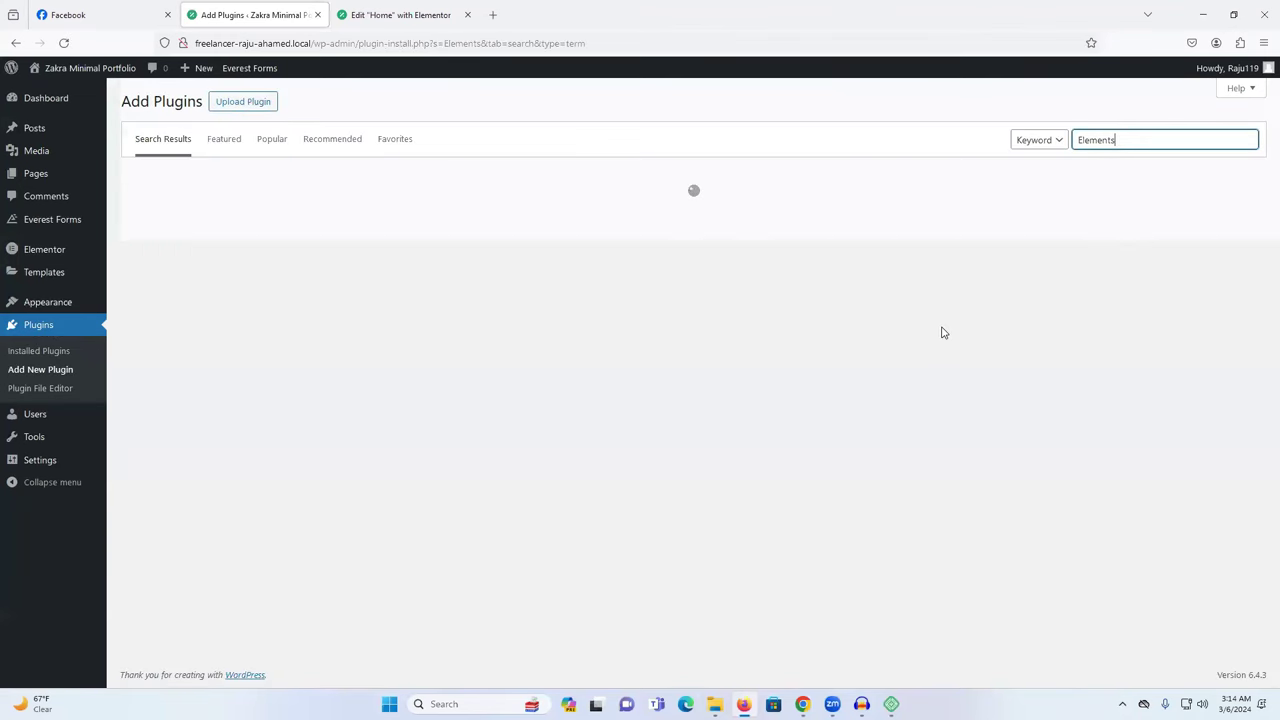
{"action": "scroll", "coordinate": [940, 332], "scroll_direction": "down", "scroll_amount": 2}
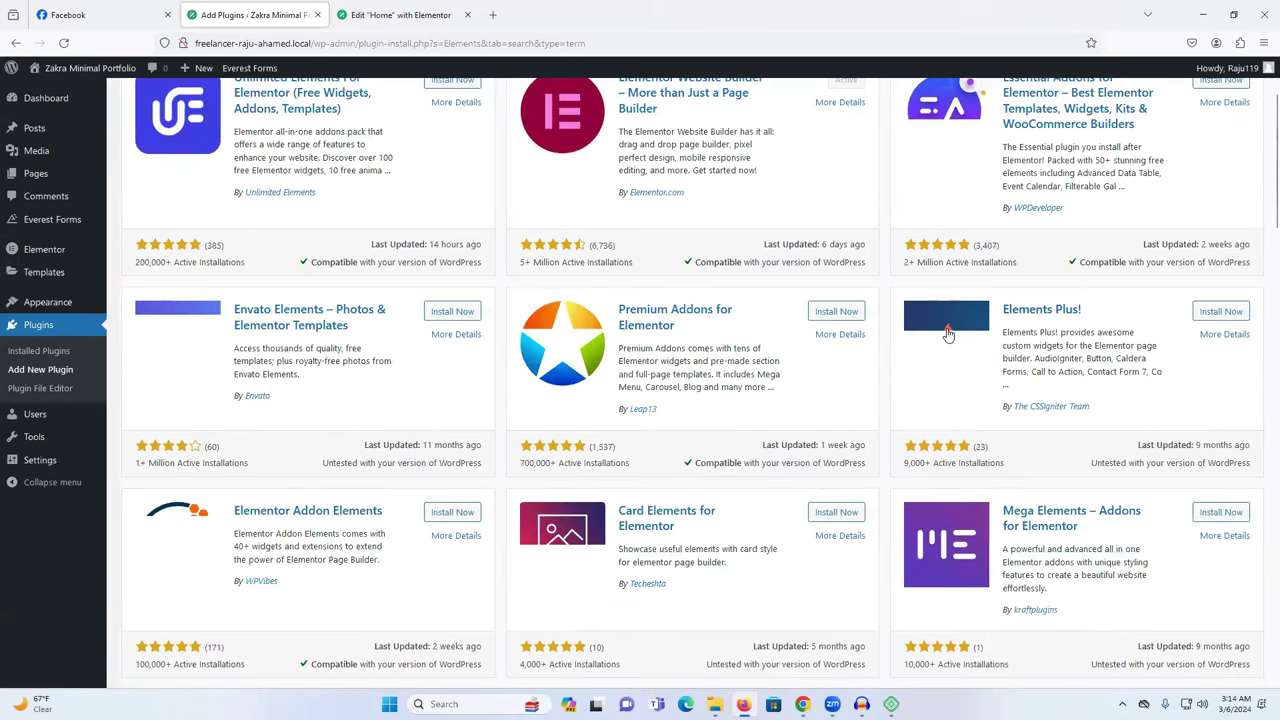
{"action": "scroll", "coordinate": [515, 490], "scroll_direction": "down", "scroll_amount": 5}
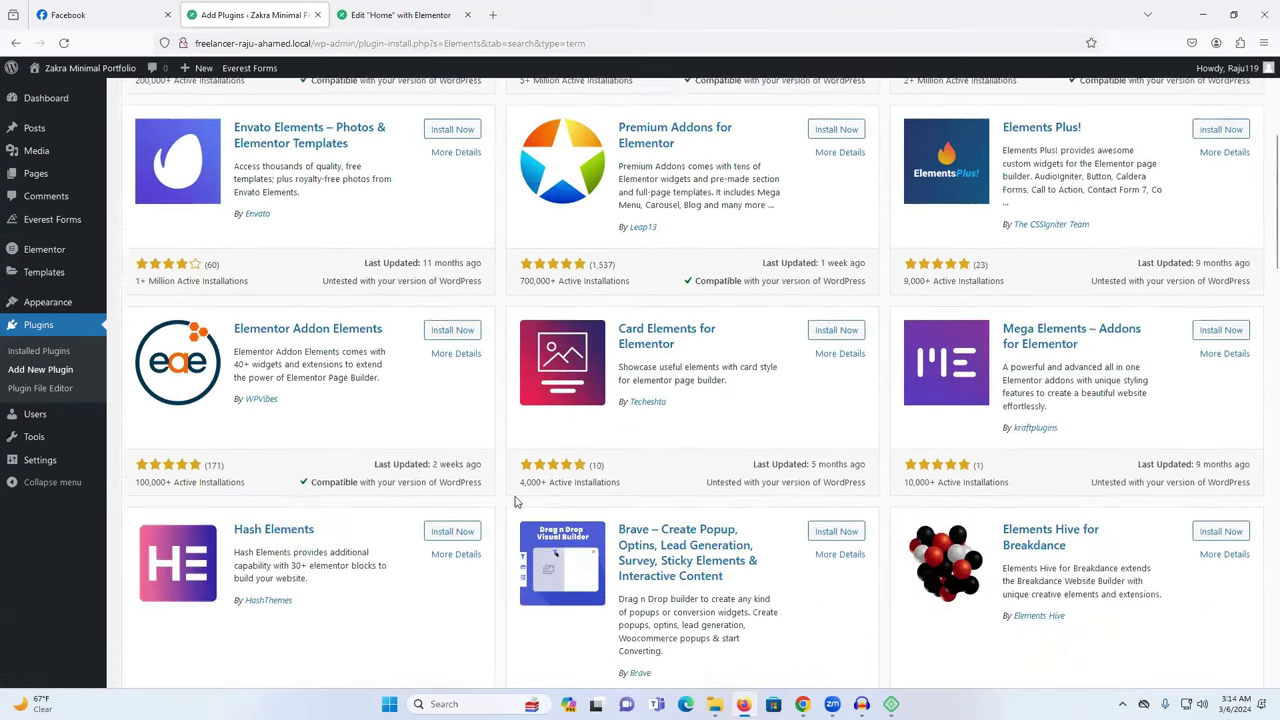
{"action": "scroll", "coordinate": [481, 480], "scroll_direction": "down", "scroll_amount": 10}
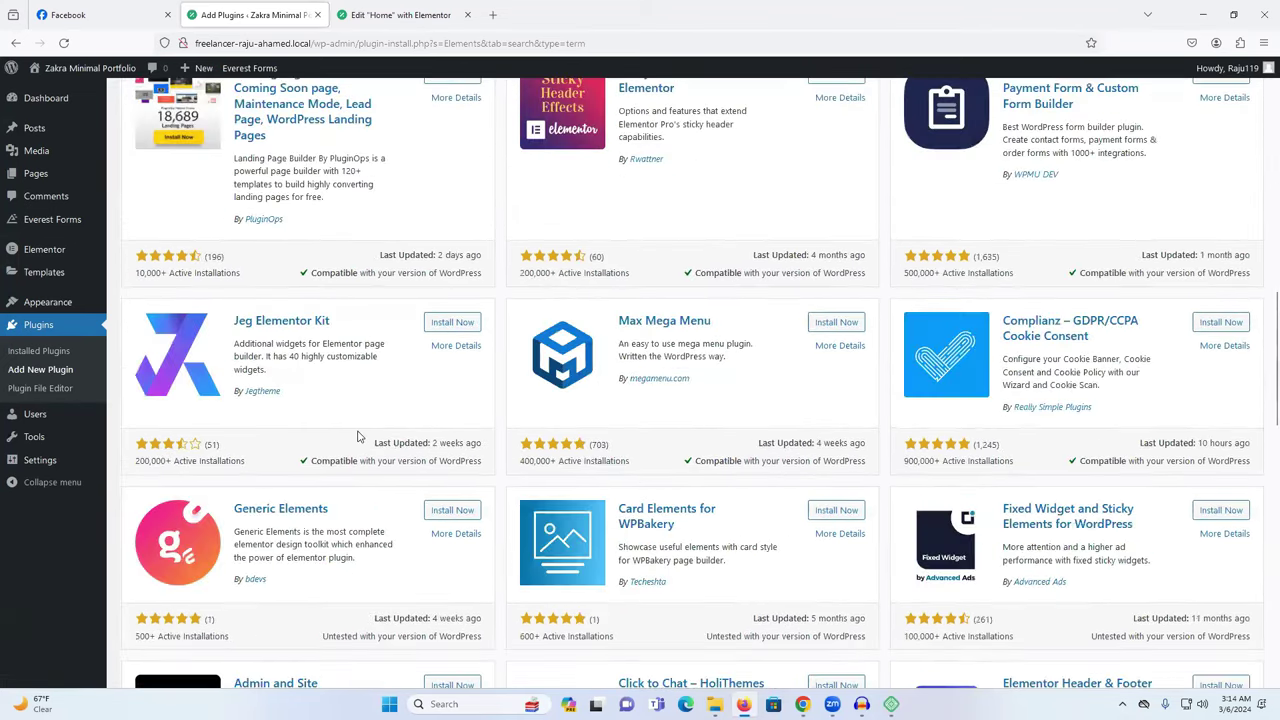
{"action": "scroll", "coordinate": [505, 426], "scroll_direction": "down", "scroll_amount": 1}
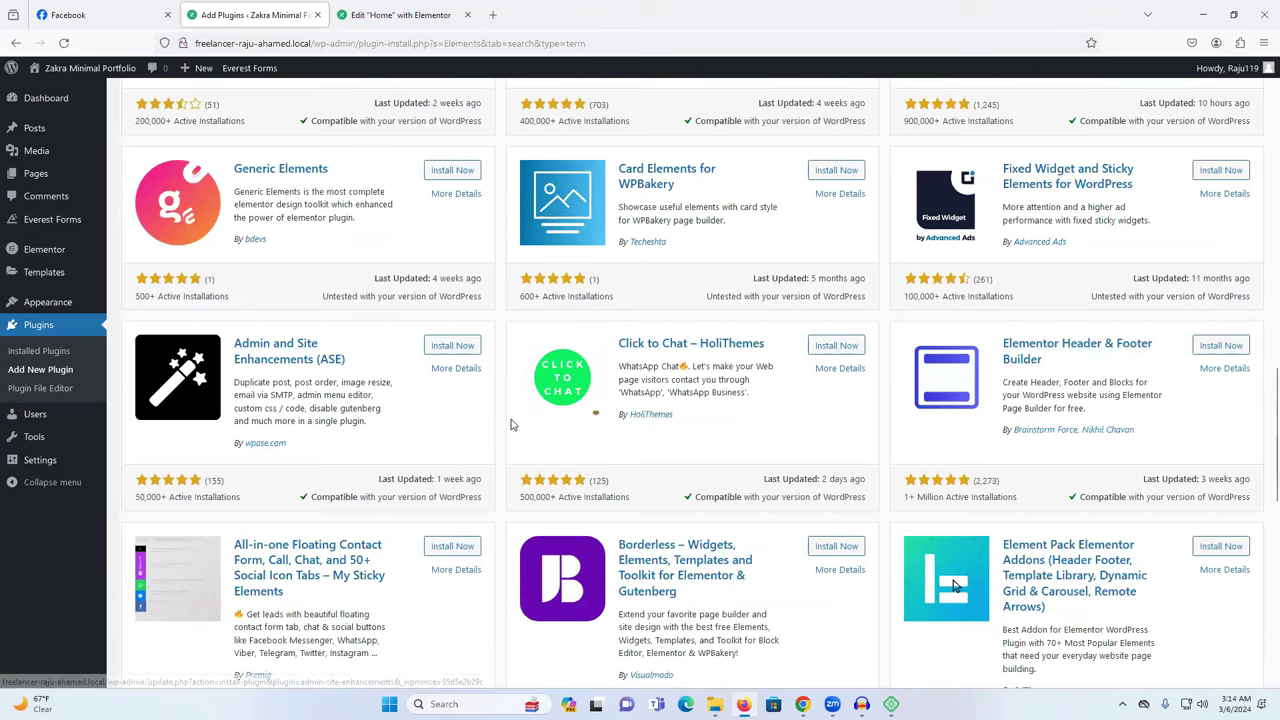
{"action": "scroll", "coordinate": [510, 424], "scroll_direction": "down", "scroll_amount": 4}
{"action": "scroll", "coordinate": [512, 424], "scroll_direction": "up", "scroll_amount": 15}
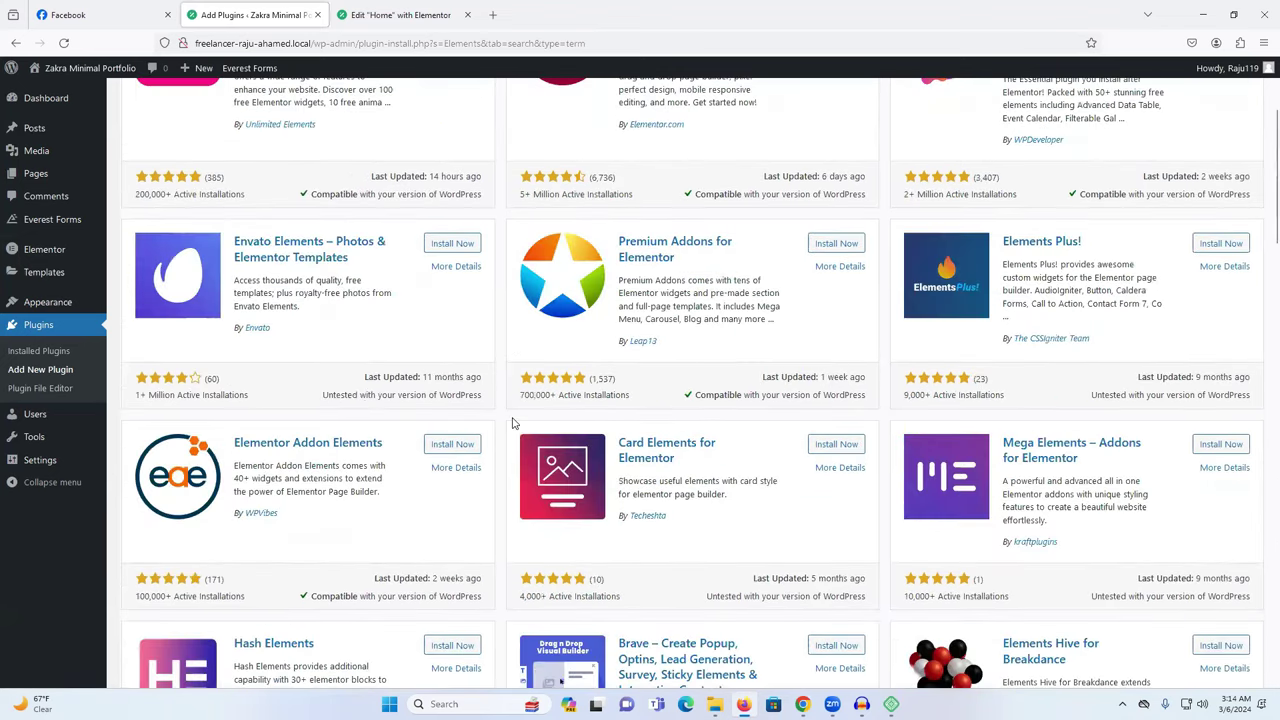
{"action": "scroll", "coordinate": [512, 424], "scroll_direction": "up", "scroll_amount": 2}
{"action": "left_click", "coordinate": [453, 216]}
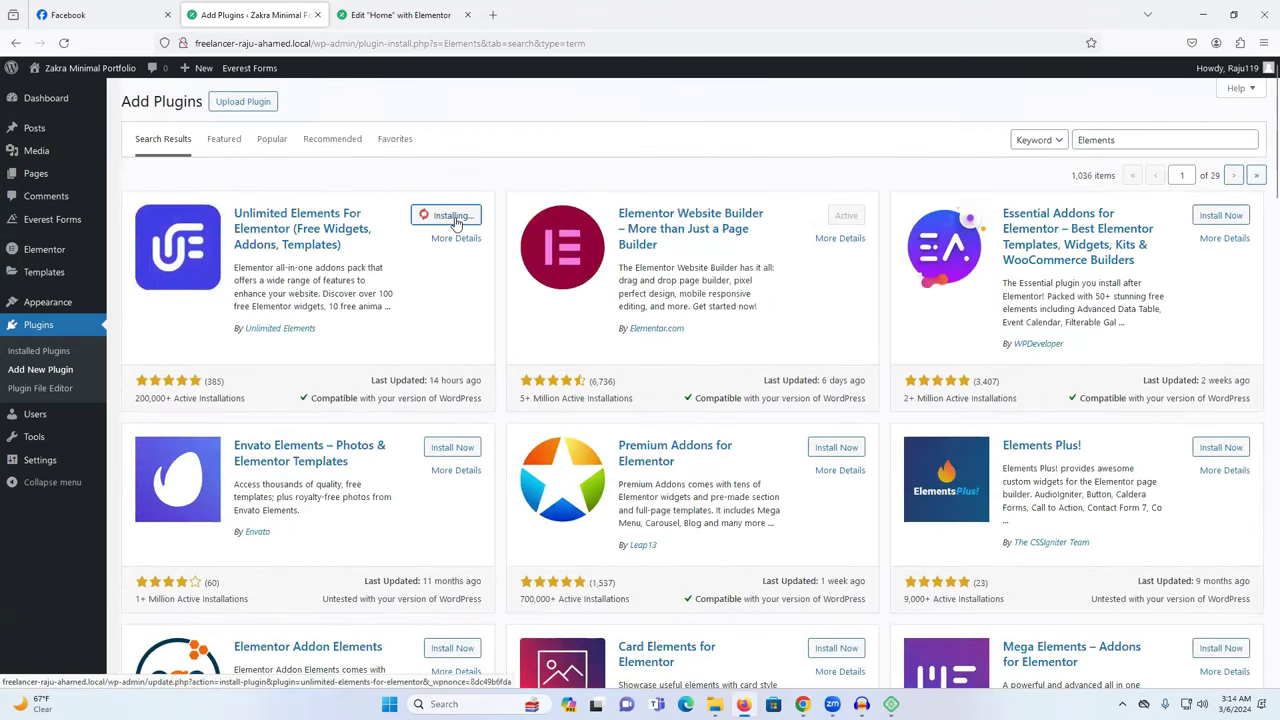
{"action": "left_click", "coordinate": [1221, 216]}
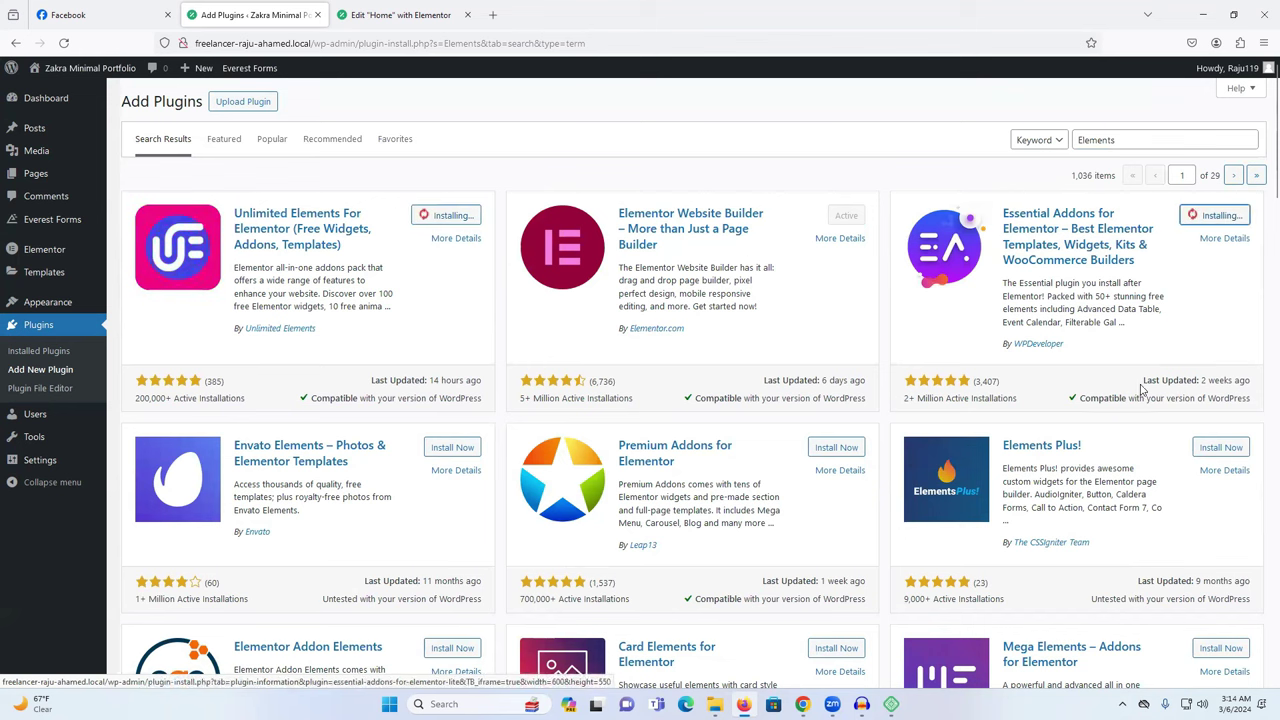
Further down the results, install Royal Elementor Addons and Templates and Qi Addons for Elementor.
{"action": "scroll", "coordinate": [1140, 388], "scroll_direction": "down", "scroll_amount": 5}
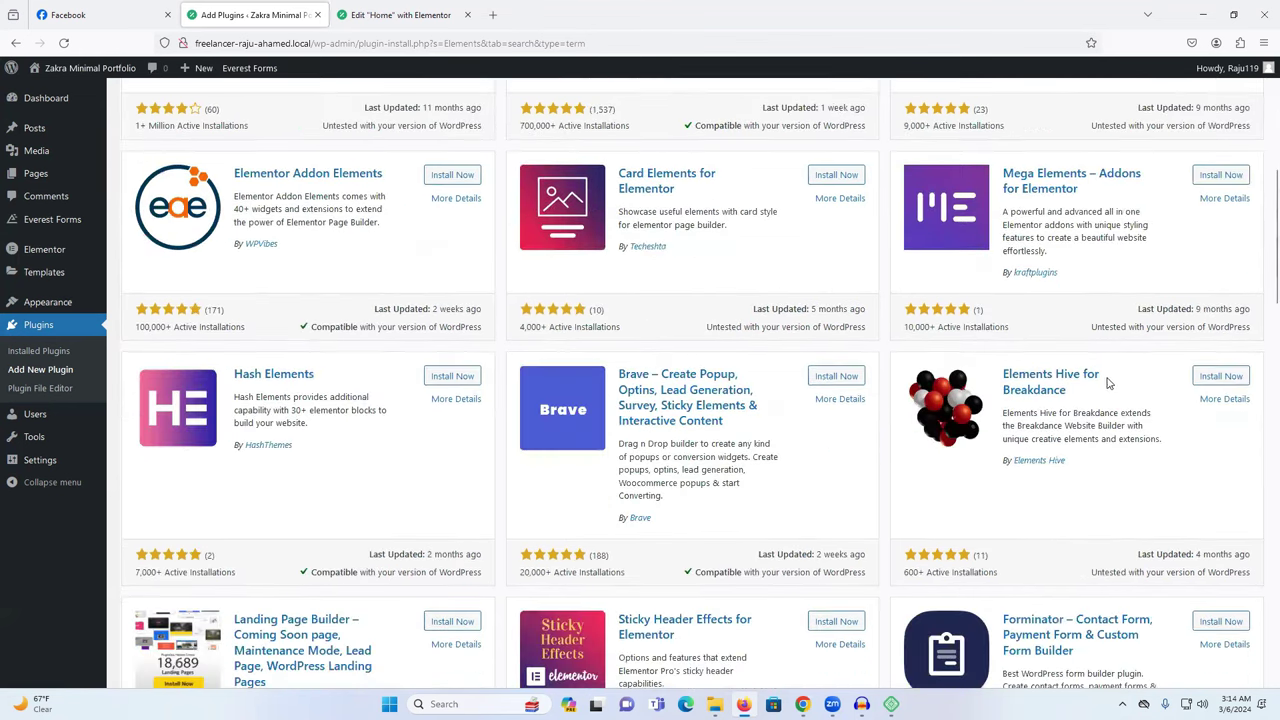
{"action": "scroll", "coordinate": [775, 365], "scroll_direction": "down", "scroll_amount": 10}
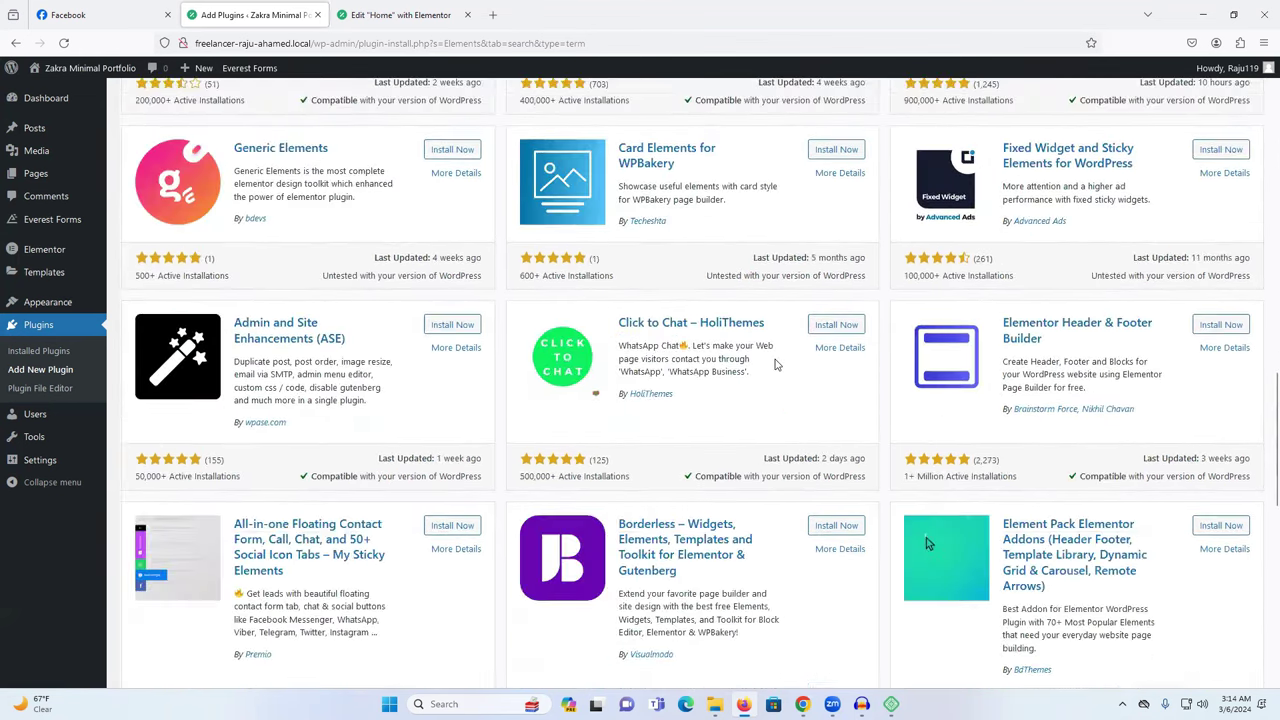
{"action": "scroll", "coordinate": [775, 365], "scroll_direction": "down", "scroll_amount": 3}
{"action": "scroll", "coordinate": [775, 362], "scroll_direction": "down", "scroll_amount": 5}
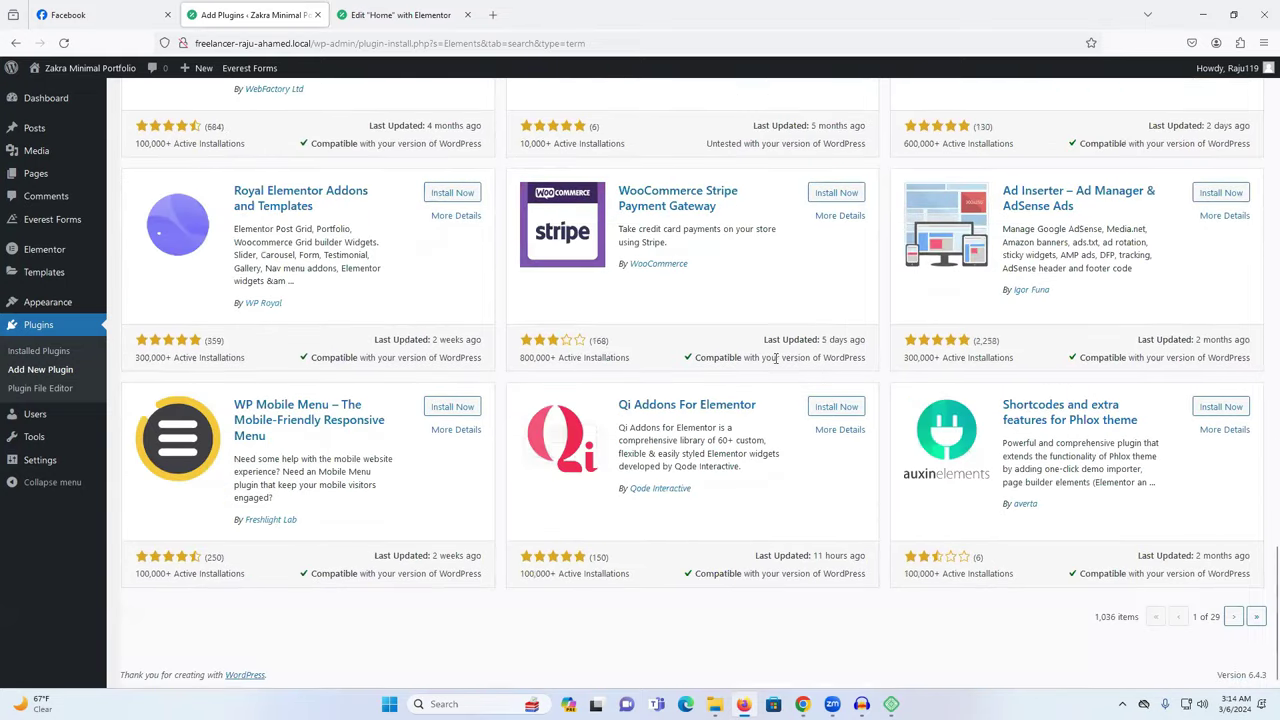
{"action": "left_click", "coordinate": [452, 195]}
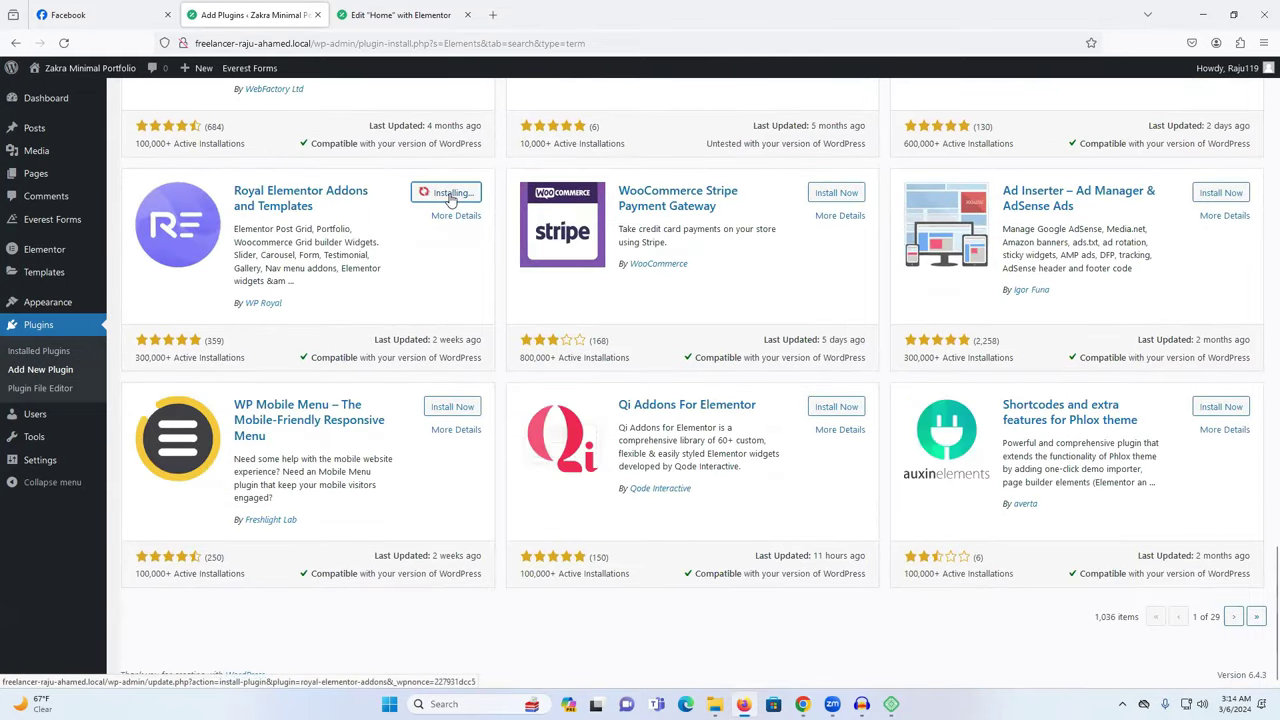
{"action": "left_click", "coordinate": [830, 408]}
Back up the results list, install the Landing Page Builder plugin.
{"action": "scroll", "coordinate": [988, 438], "scroll_direction": "up", "scroll_amount": 2}
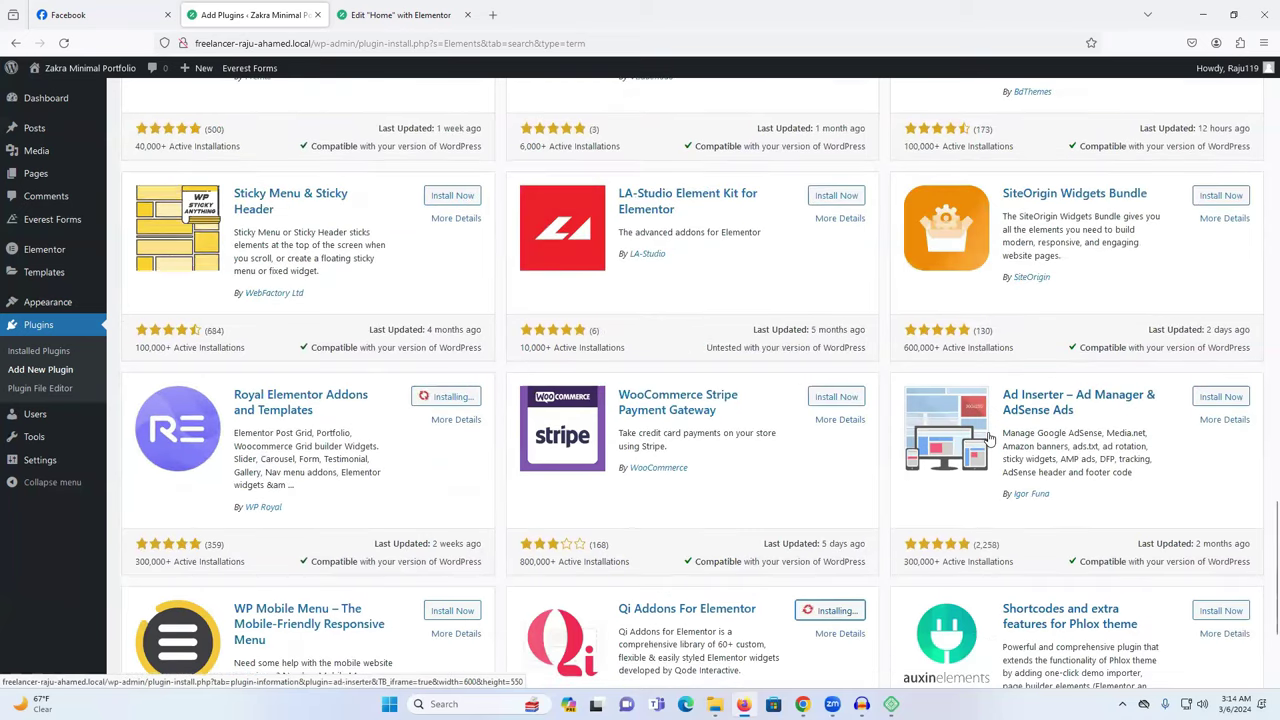
{"action": "scroll", "coordinate": [988, 438], "scroll_direction": "up", "scroll_amount": 2}
{"action": "scroll", "coordinate": [988, 438], "scroll_direction": "up", "scroll_amount": 2}
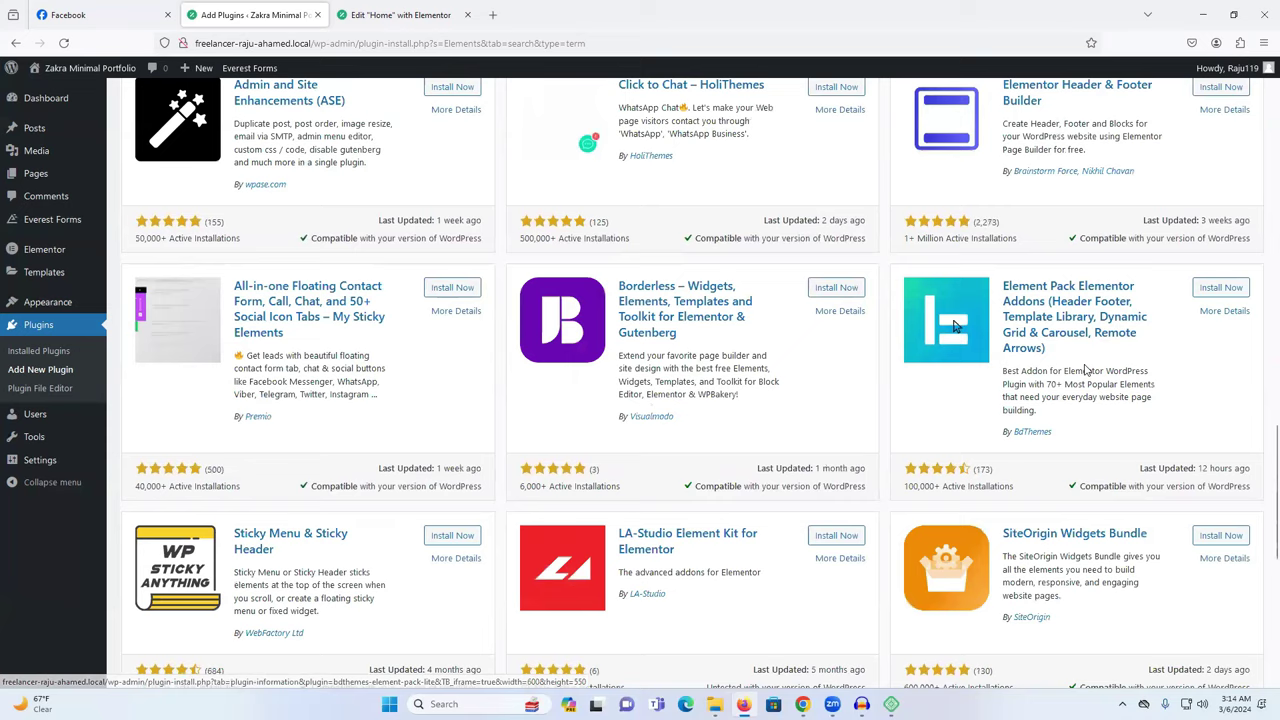
{"action": "scroll", "coordinate": [798, 376], "scroll_direction": "up", "scroll_amount": 2}
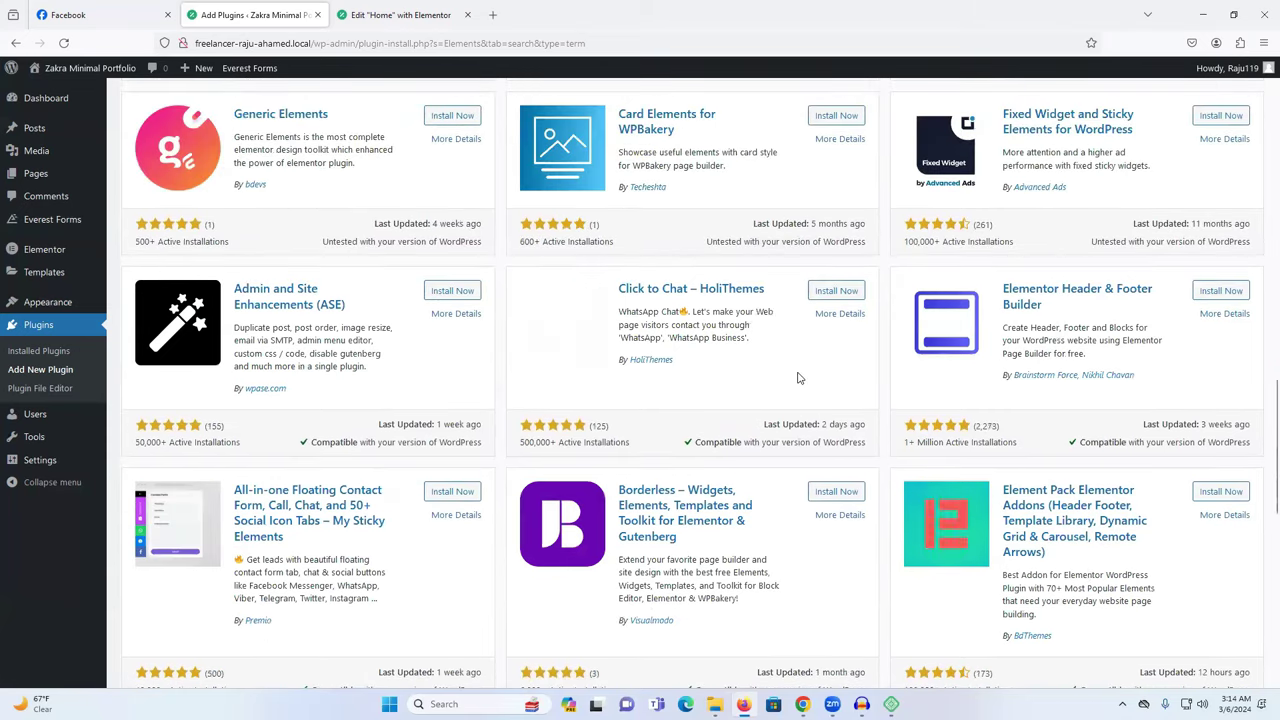
{"action": "scroll", "coordinate": [798, 377], "scroll_direction": "up", "scroll_amount": 3}
{"action": "scroll", "coordinate": [798, 377], "scroll_direction": "up", "scroll_amount": 3}
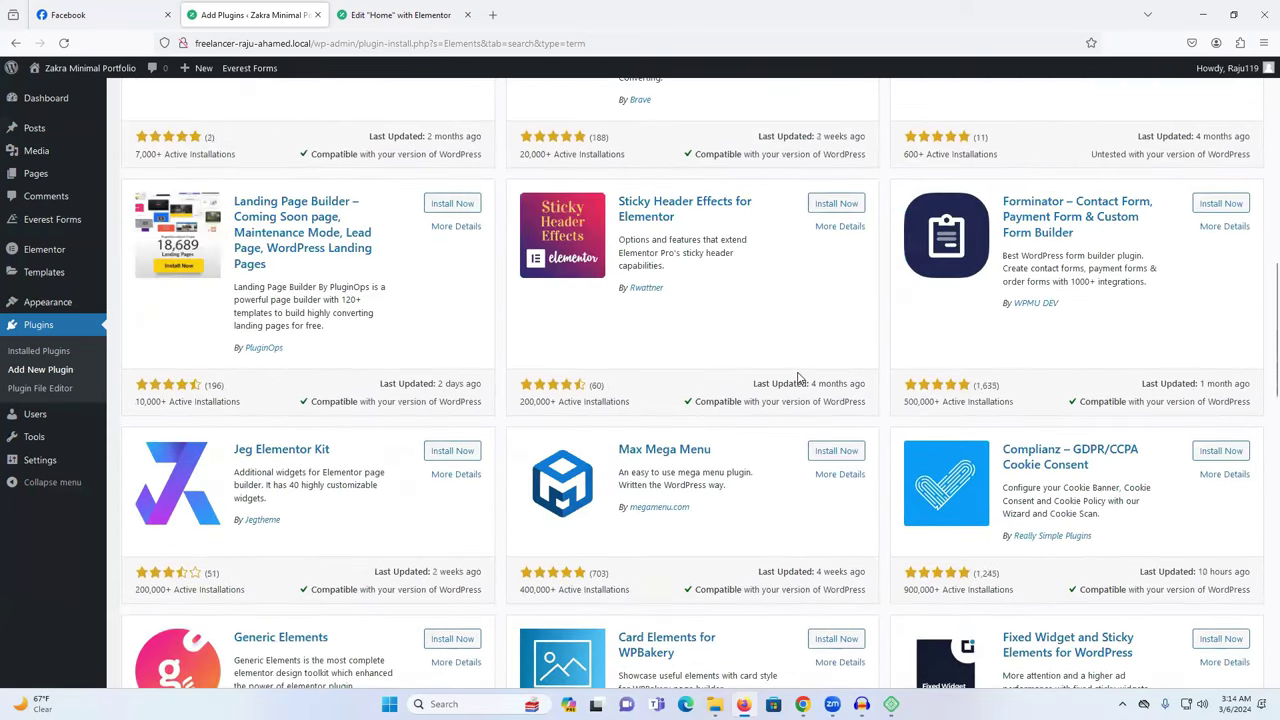
{"action": "scroll", "coordinate": [512, 450], "scroll_direction": "up", "scroll_amount": 1}
{"action": "scroll", "coordinate": [512, 450], "scroll_direction": "up", "scroll_amount": 1}
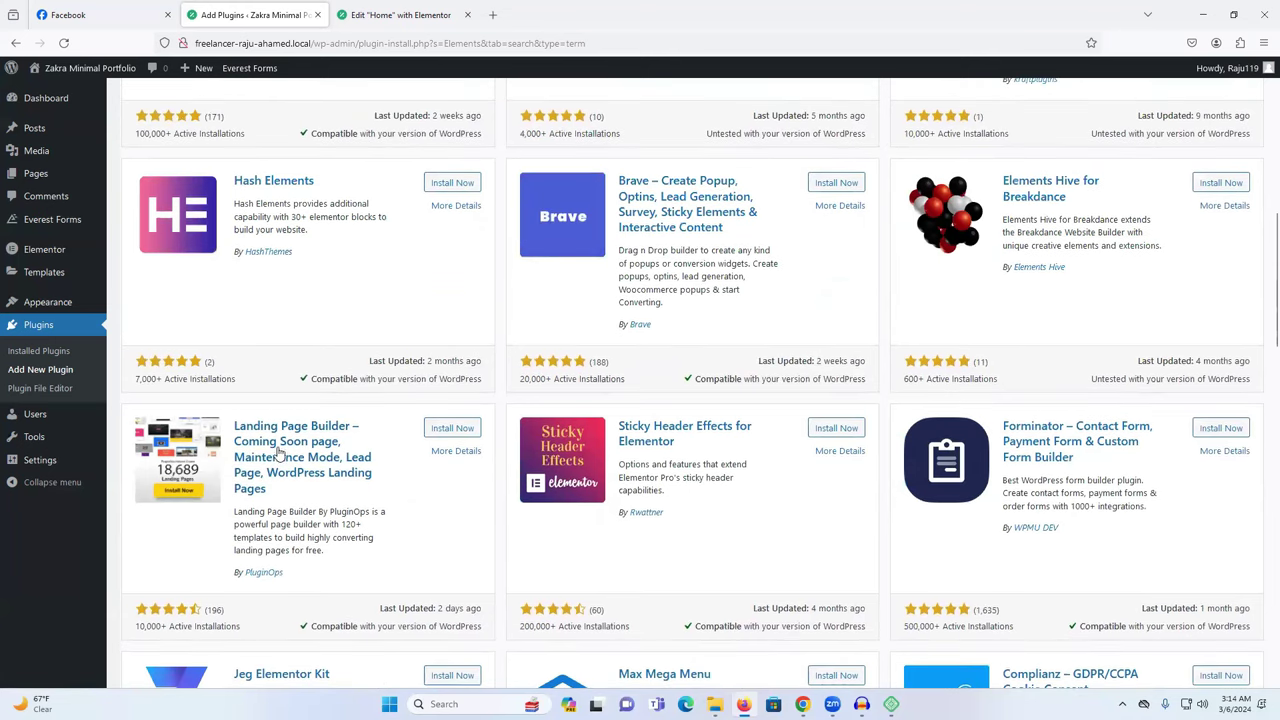
{"action": "left_click", "coordinate": [454, 431]}
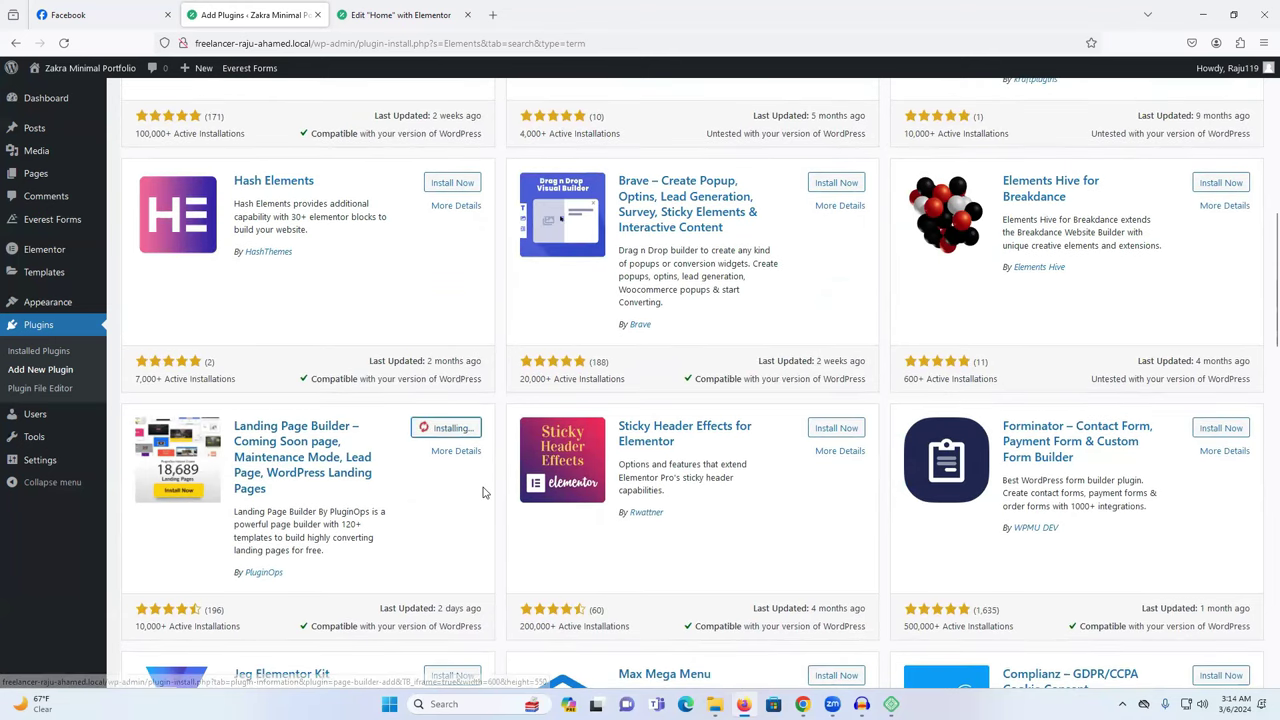
{"action": "scroll", "coordinate": [951, 478], "scroll_direction": "up", "scroll_amount": 2}
{"action": "scroll", "coordinate": [868, 467], "scroll_direction": "up", "scroll_amount": 2}
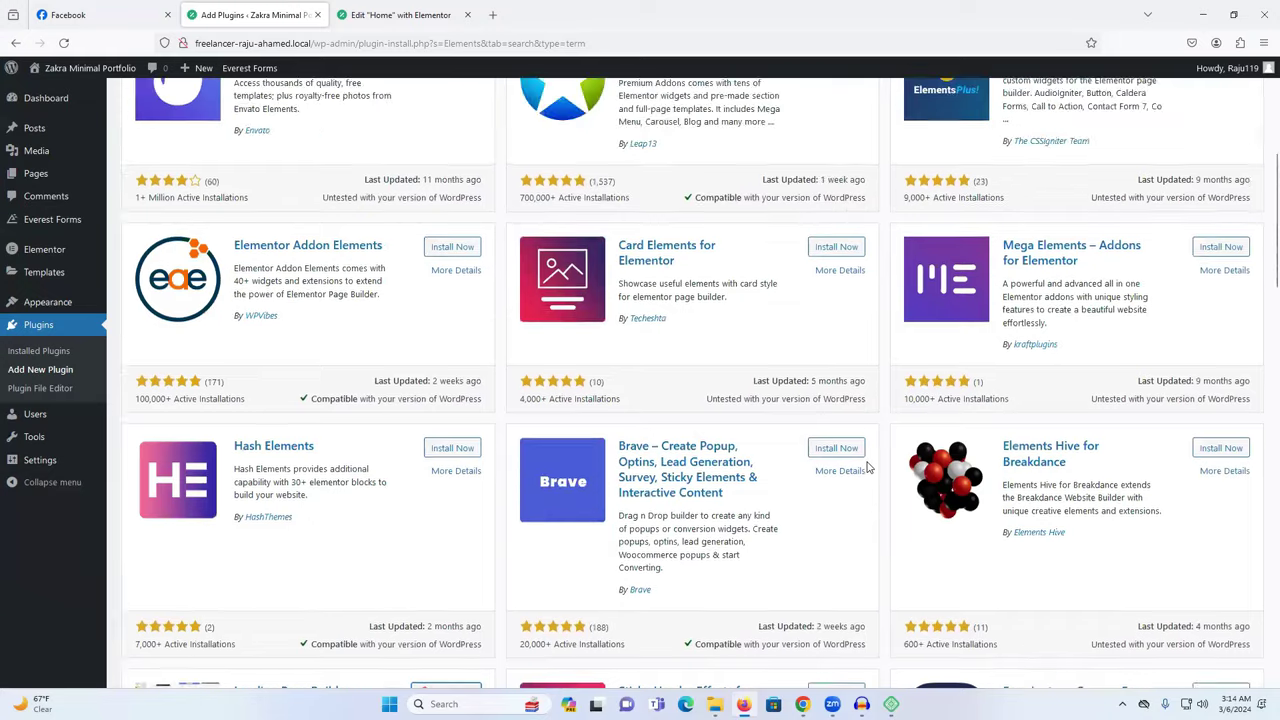
{"action": "scroll", "coordinate": [961, 358], "scroll_direction": "up", "scroll_amount": 3}
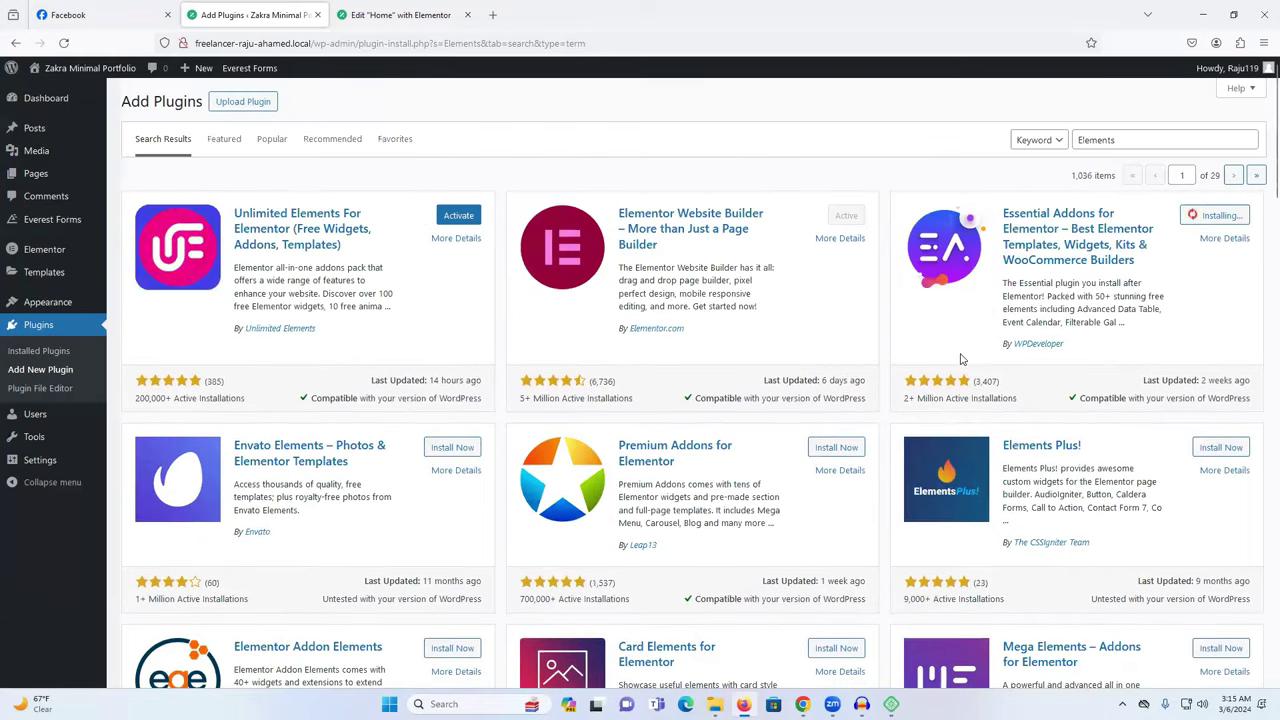
Edit the plugin search term and browse the matching results.
{"action": "left_click", "coordinate": [1152, 141]}
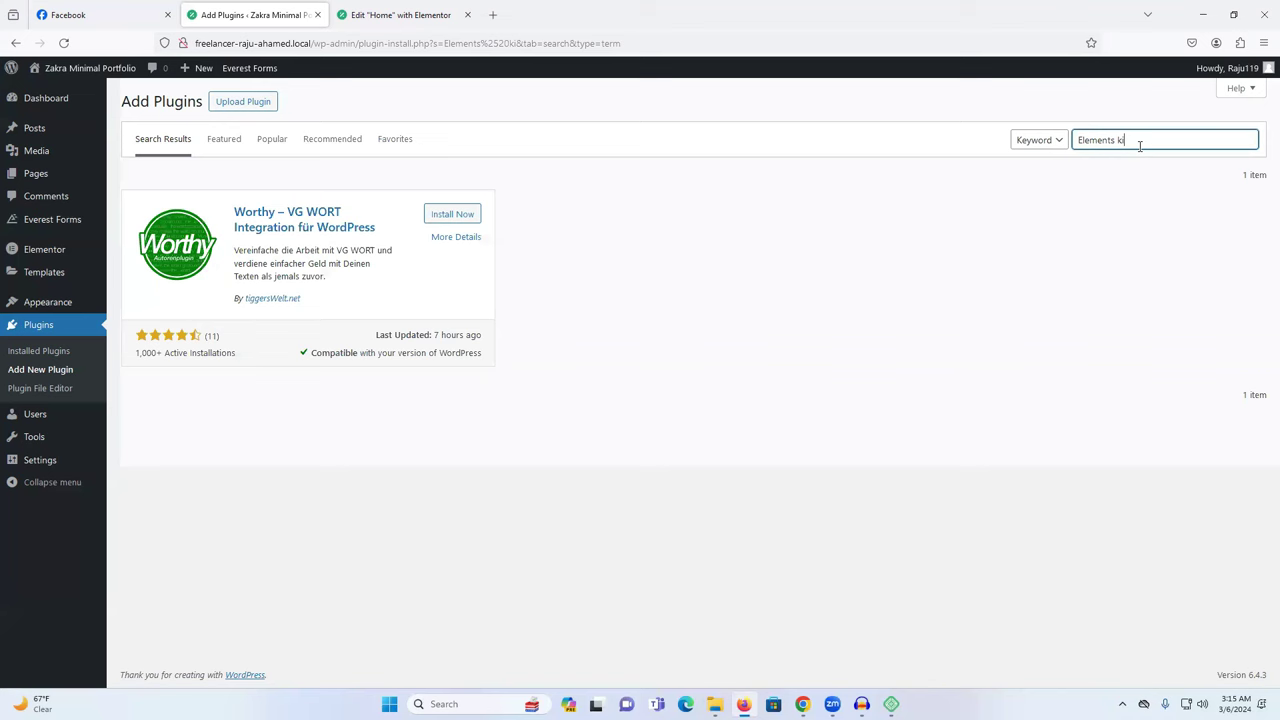
{"action": "type", "text": "ts"}
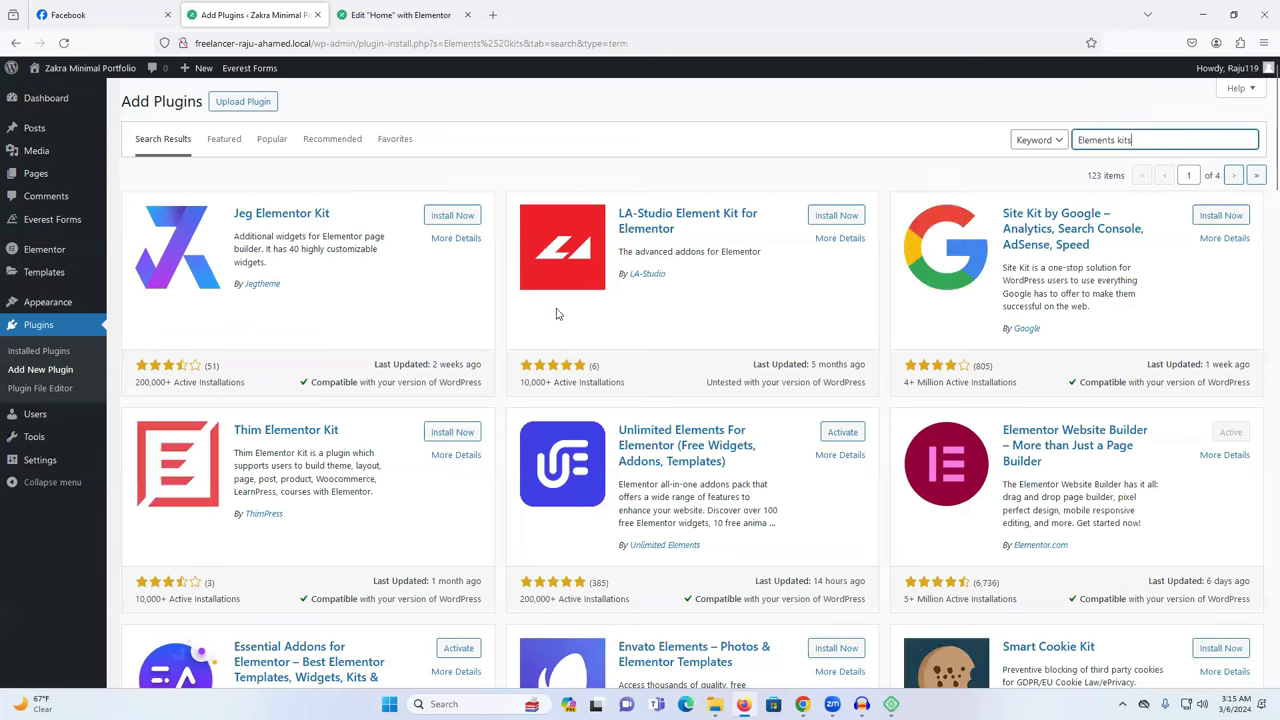
{"action": "scroll", "coordinate": [596, 328], "scroll_direction": "down", "scroll_amount": 2}
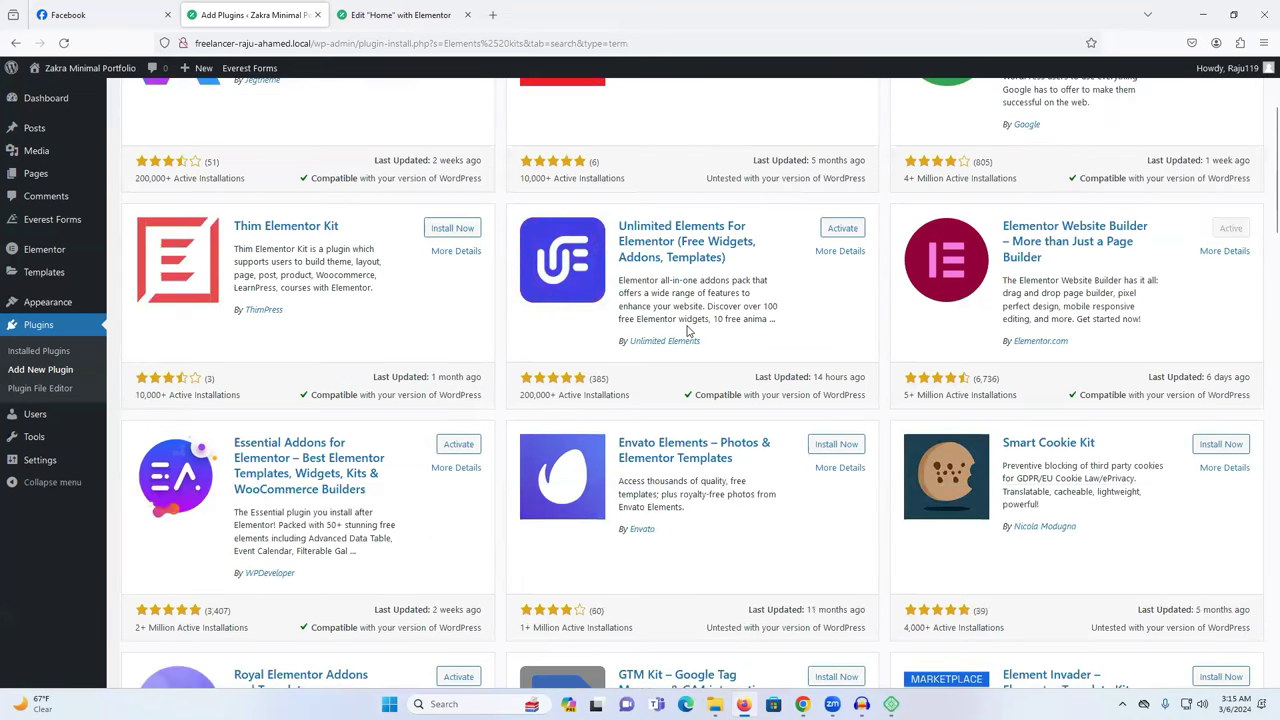
{"action": "scroll", "coordinate": [686, 331], "scroll_direction": "down", "scroll_amount": 3}
{"action": "scroll", "coordinate": [686, 331], "scroll_direction": "down", "scroll_amount": 10}
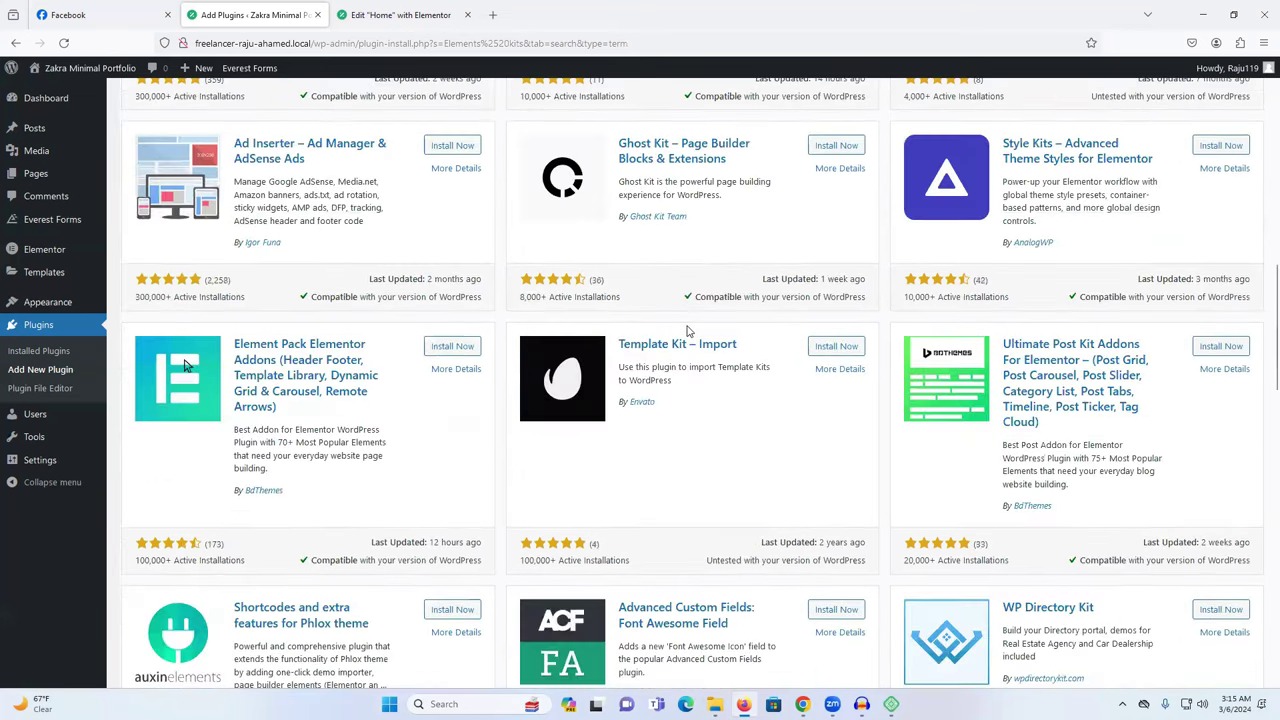
{"action": "scroll", "coordinate": [688, 342], "scroll_direction": "up", "scroll_amount": 1}
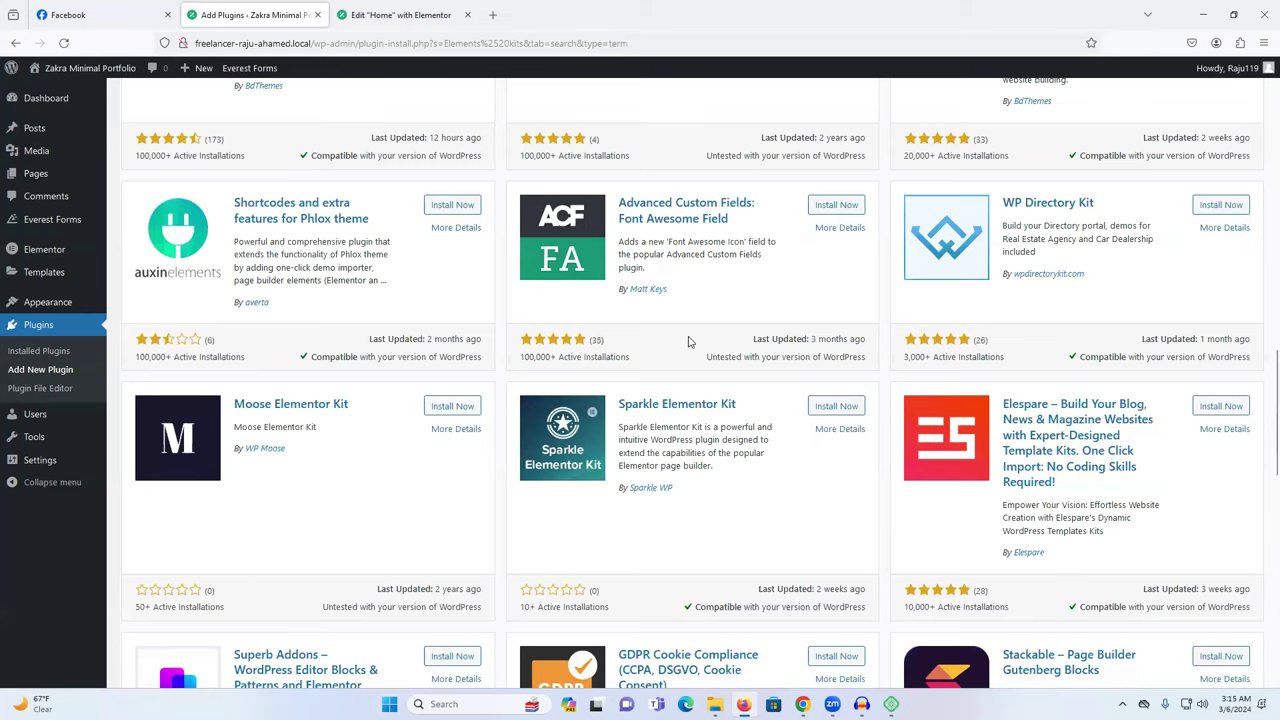
{"action": "scroll", "coordinate": [688, 342], "scroll_direction": "up", "scroll_amount": 11}
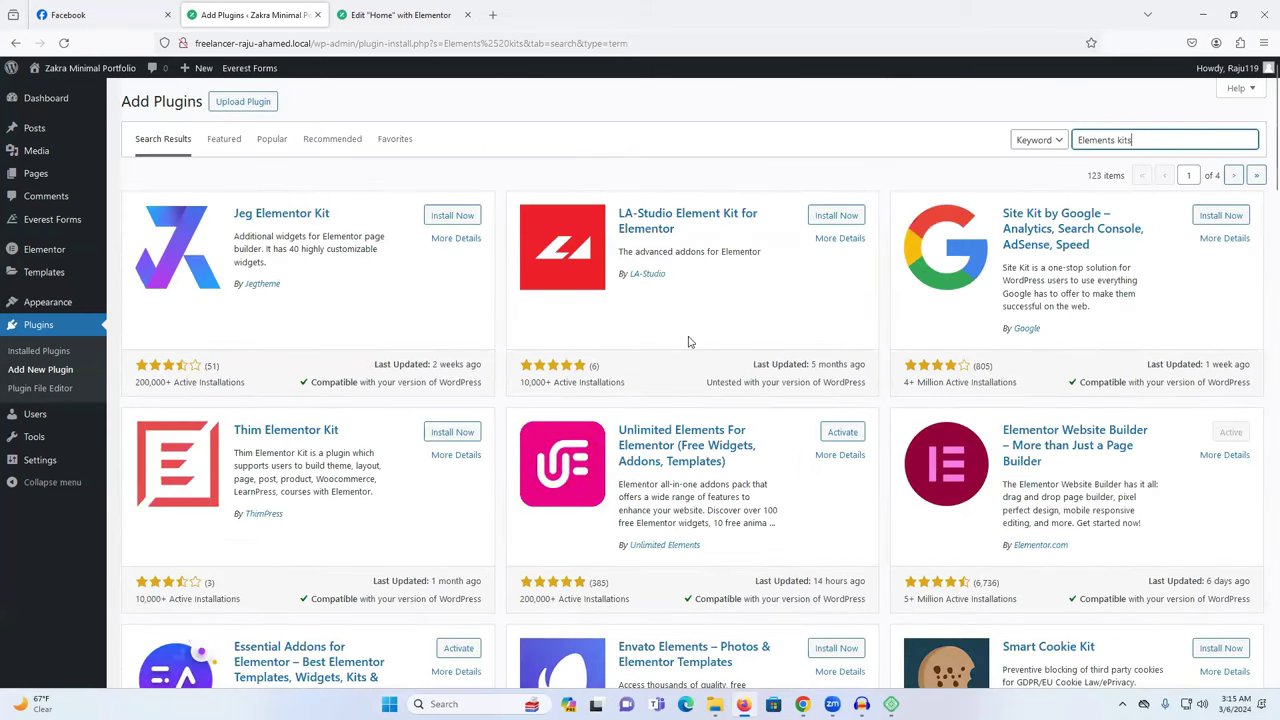
{"action": "scroll", "coordinate": [557, 286], "scroll_direction": "down", "scroll_amount": 2}
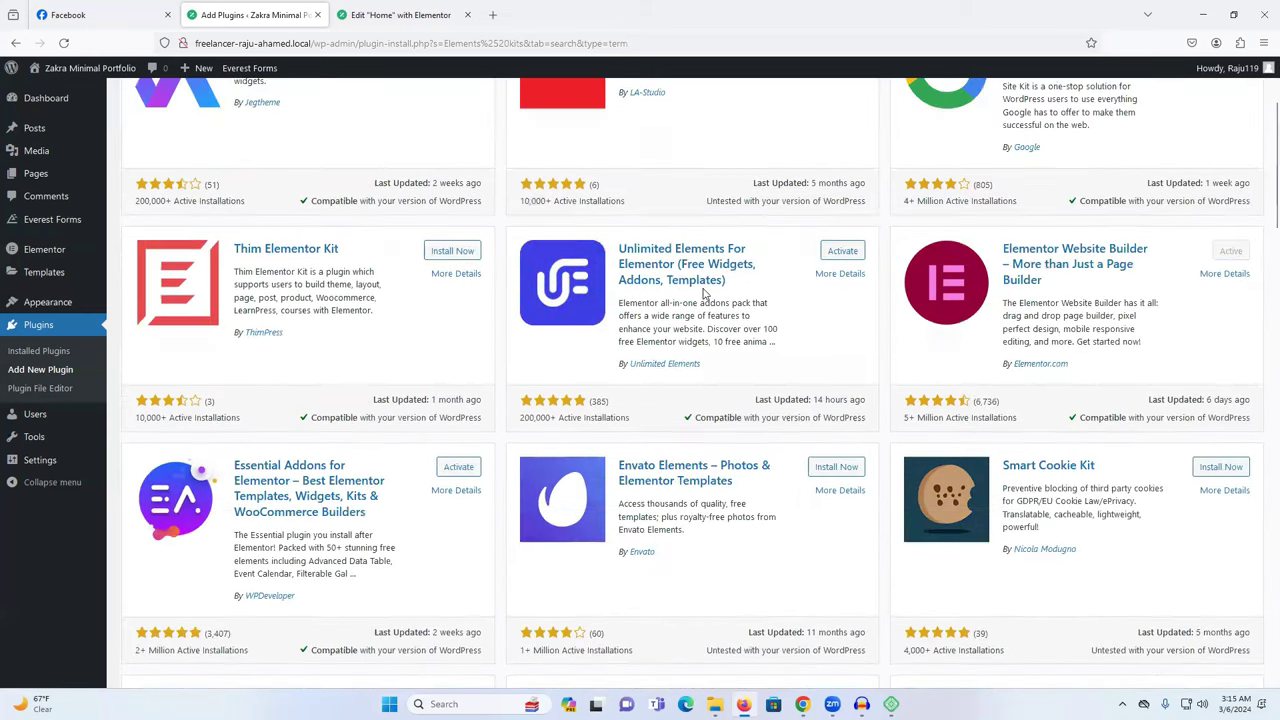
{"action": "left_click", "coordinate": [38, 325]}
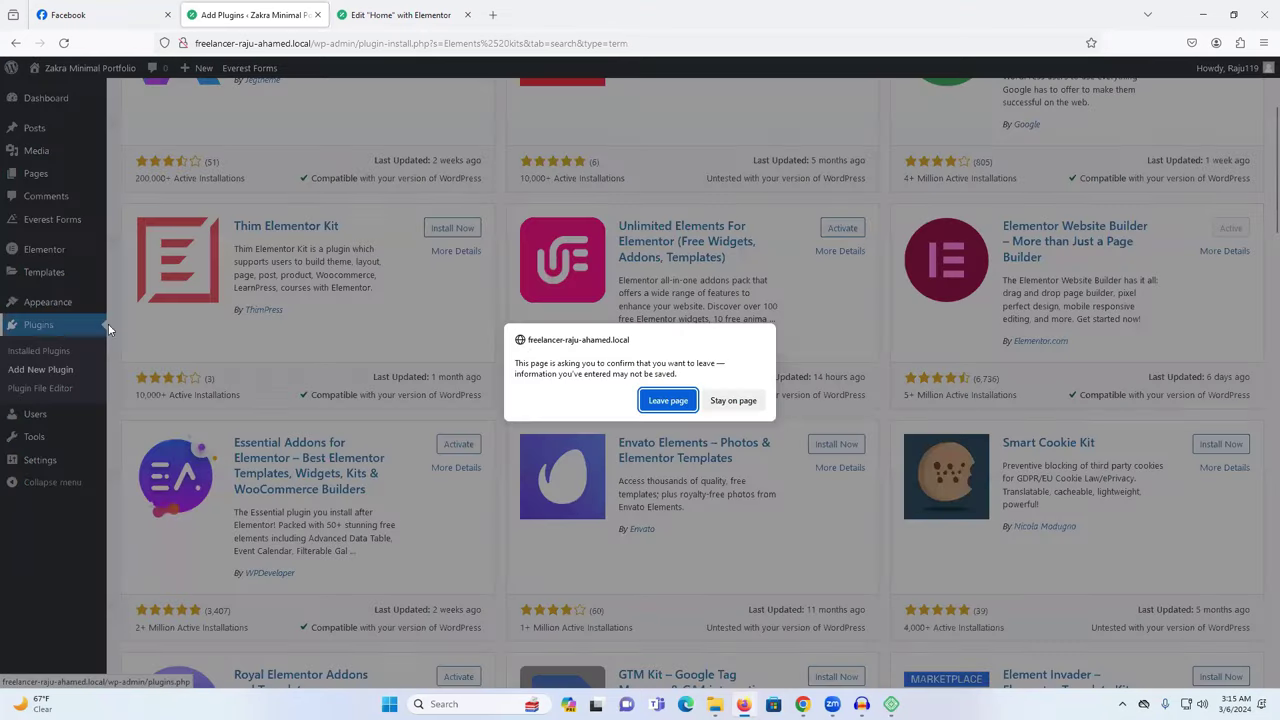
{"action": "scroll", "coordinate": [703, 390], "scroll_direction": "up", "scroll_amount": 3}
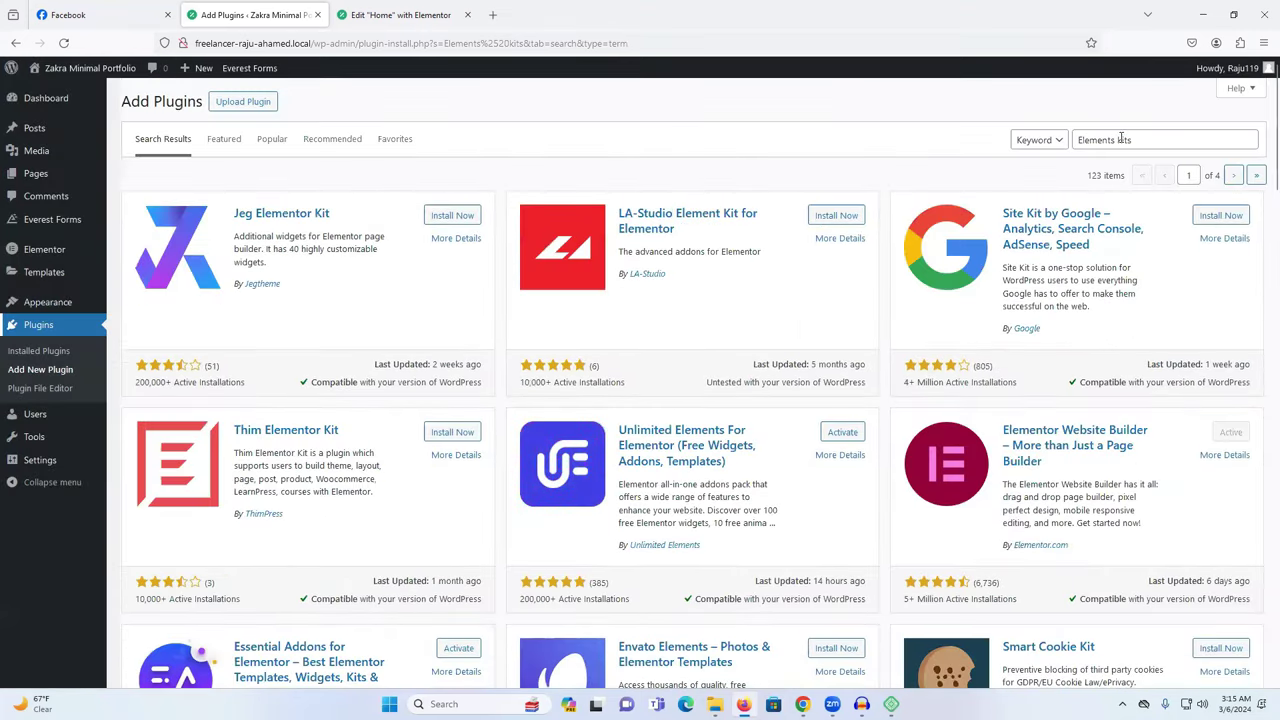
Delete 'kits' so the search reads 'Elements', browse the results, and open the installed plugins list.
{"action": "double_click", "coordinate": [1124, 140]}
{"action": "key", "text": "BackSpace"}
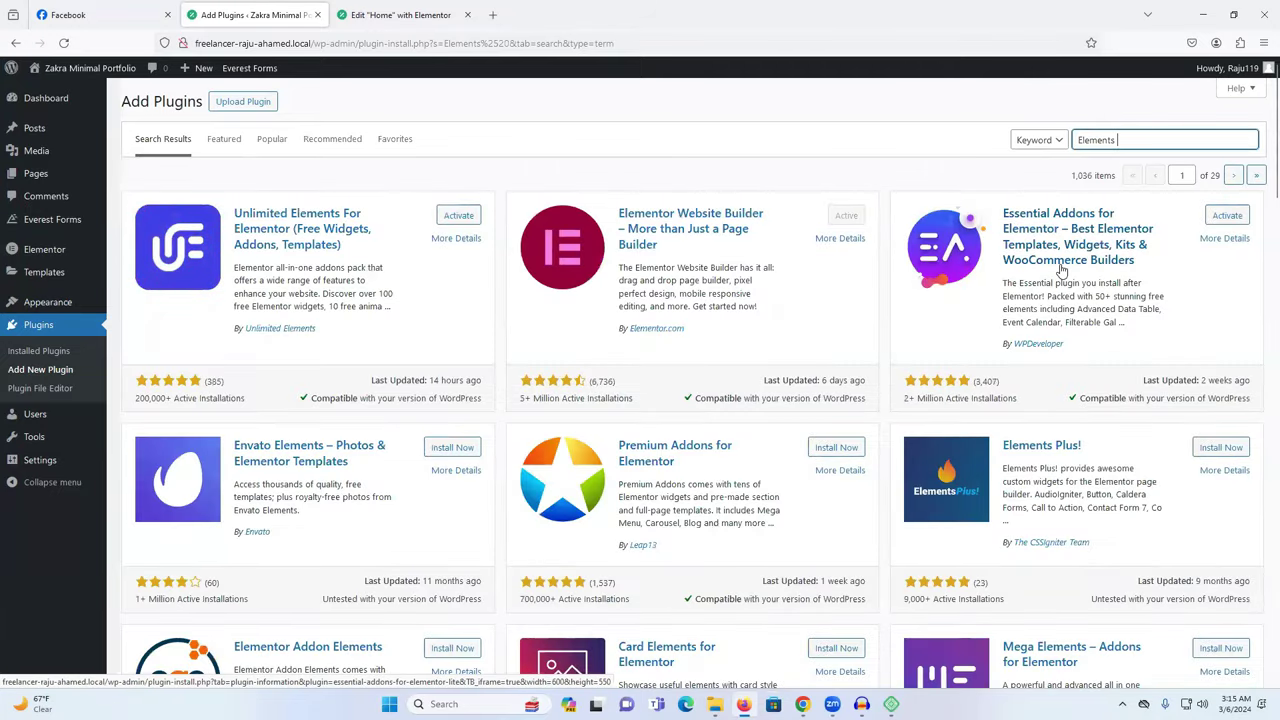
{"action": "scroll", "coordinate": [1062, 268], "scroll_direction": "down", "scroll_amount": 5}
{"action": "scroll", "coordinate": [1062, 268], "scroll_direction": "down", "scroll_amount": 3}
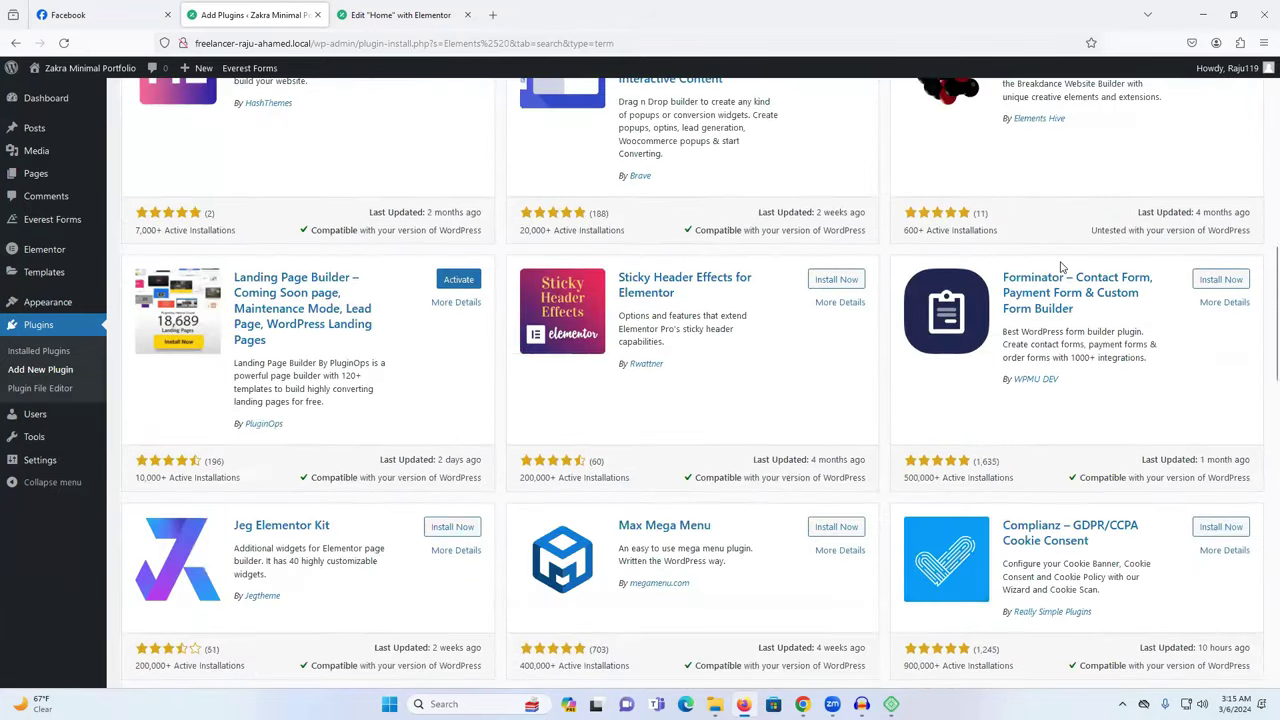
{"action": "scroll", "coordinate": [1062, 268], "scroll_direction": "down", "scroll_amount": 5}
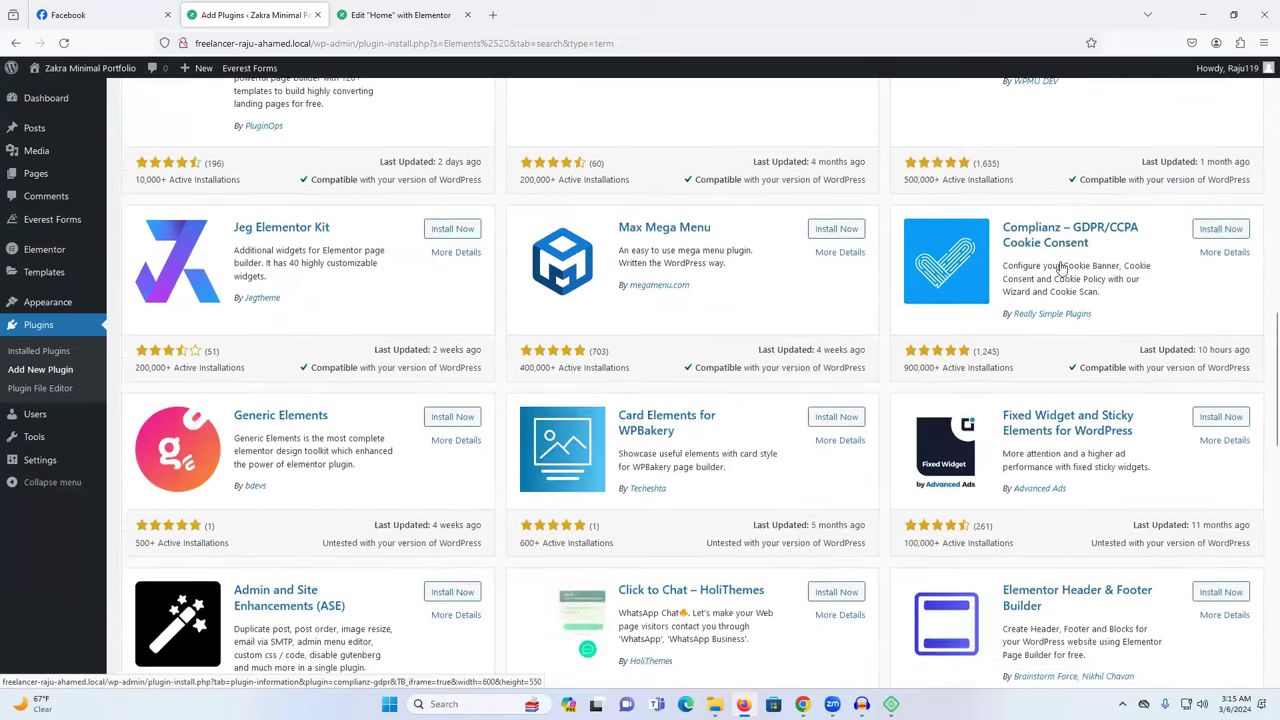
{"action": "scroll", "coordinate": [694, 257], "scroll_direction": "down", "scroll_amount": 2}
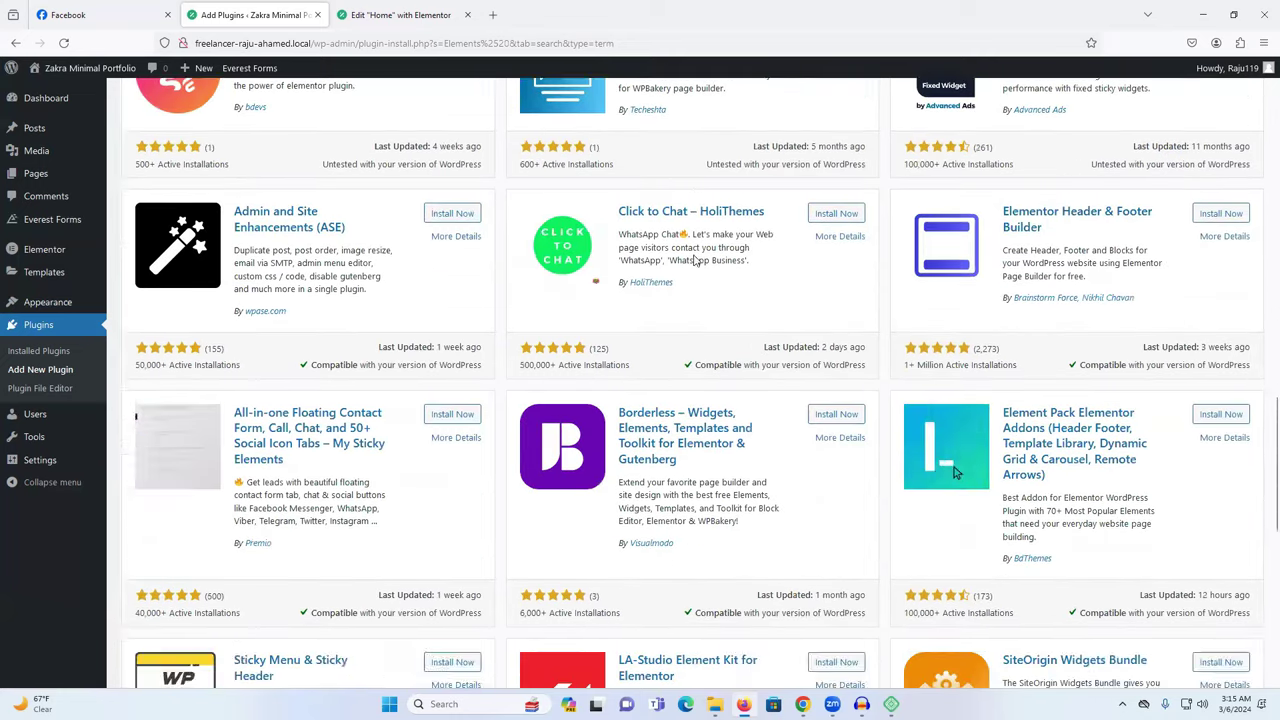
{"action": "scroll", "coordinate": [793, 259], "scroll_direction": "down", "scroll_amount": 3}
{"action": "scroll", "coordinate": [705, 257], "scroll_direction": "down", "scroll_amount": 3}
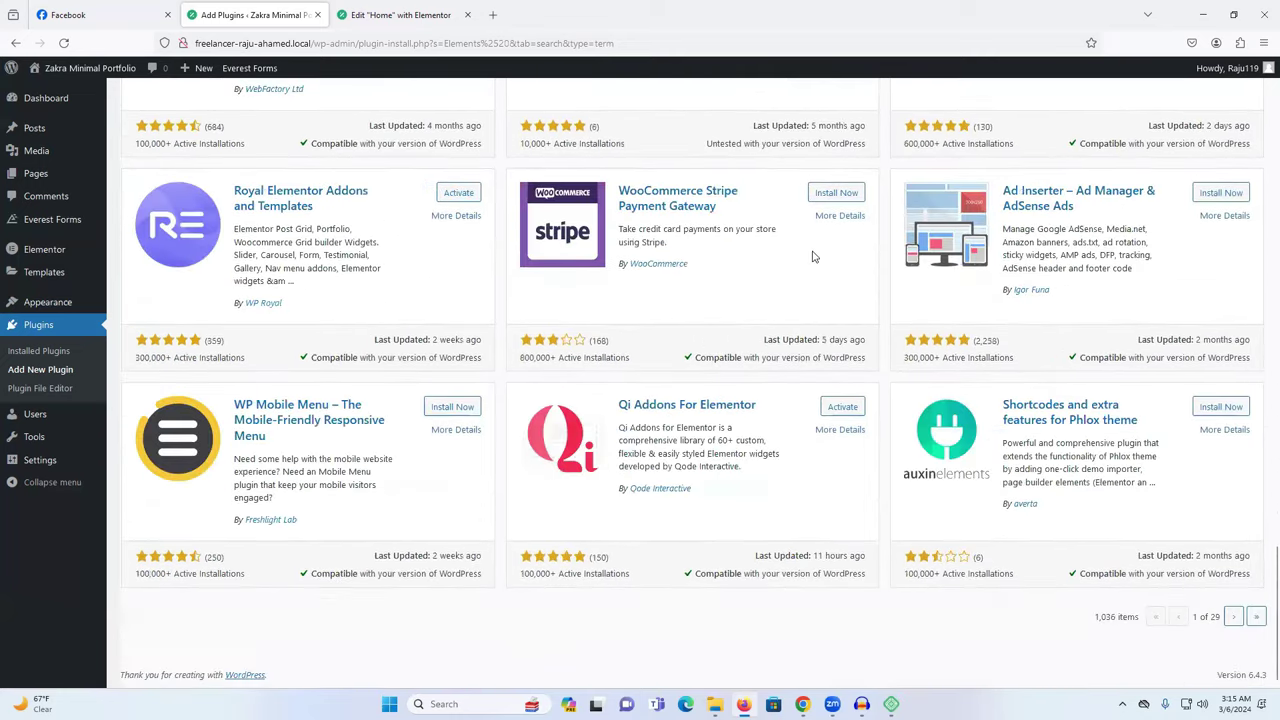
{"action": "left_click", "coordinate": [55, 370]}
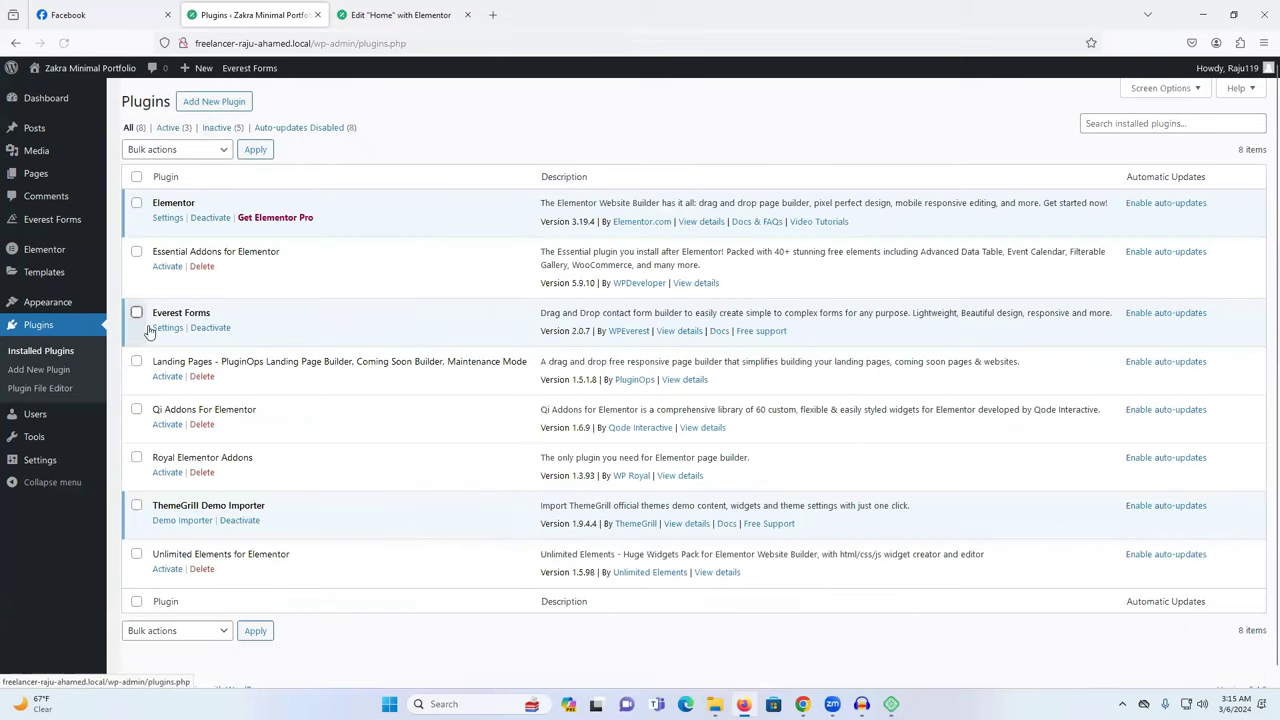
Select all installed plugins, bulk-activate them, and return to the Elementor Home page tab.
{"action": "left_click", "coordinate": [136, 176]}
{"action": "left_click", "coordinate": [163, 152]}
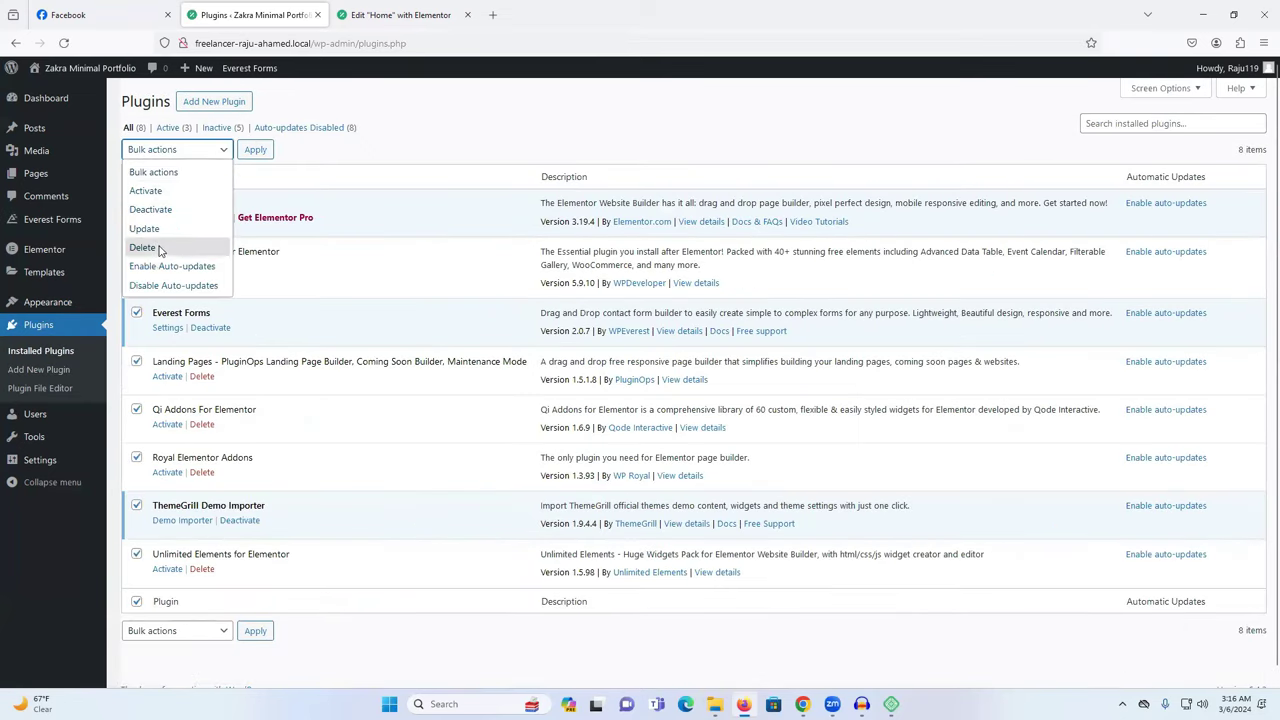
{"action": "left_click", "coordinate": [171, 192]}
{"action": "left_click", "coordinate": [262, 150]}
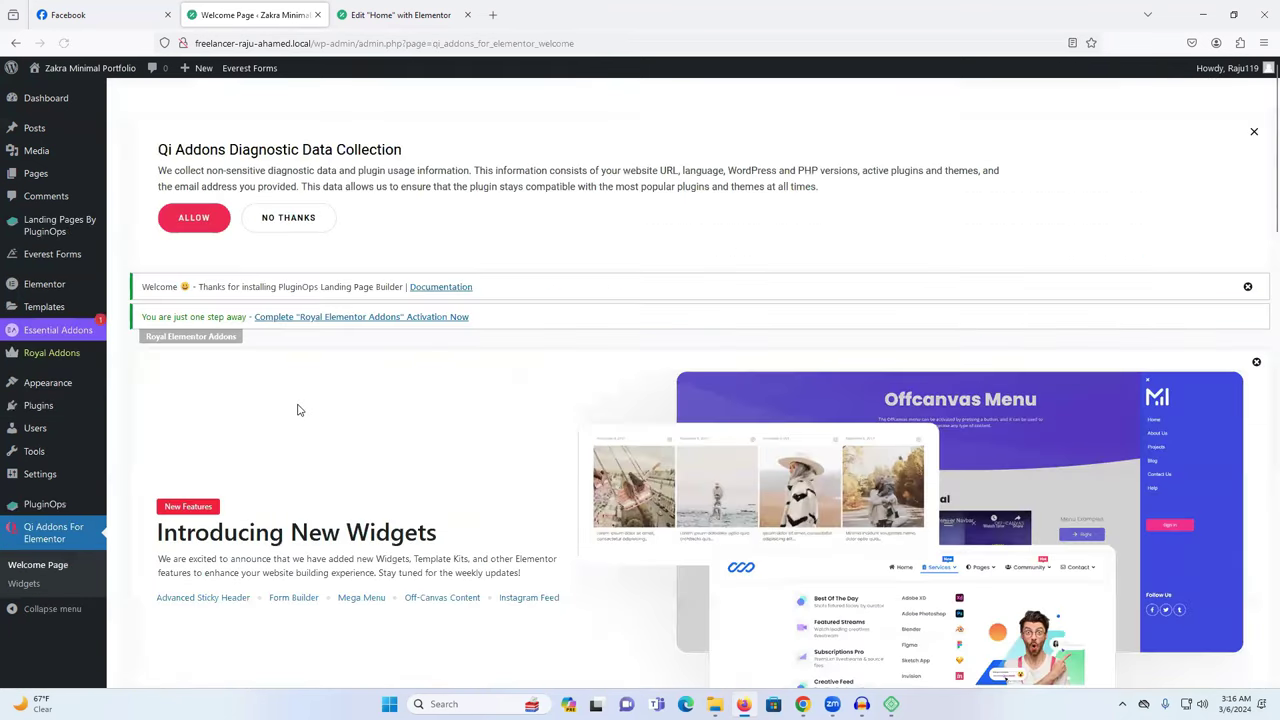
{"action": "scroll", "coordinate": [600, 369], "scroll_direction": "down", "scroll_amount": 5}
{"action": "scroll", "coordinate": [483, 358], "scroll_direction": "up", "scroll_amount": 10}
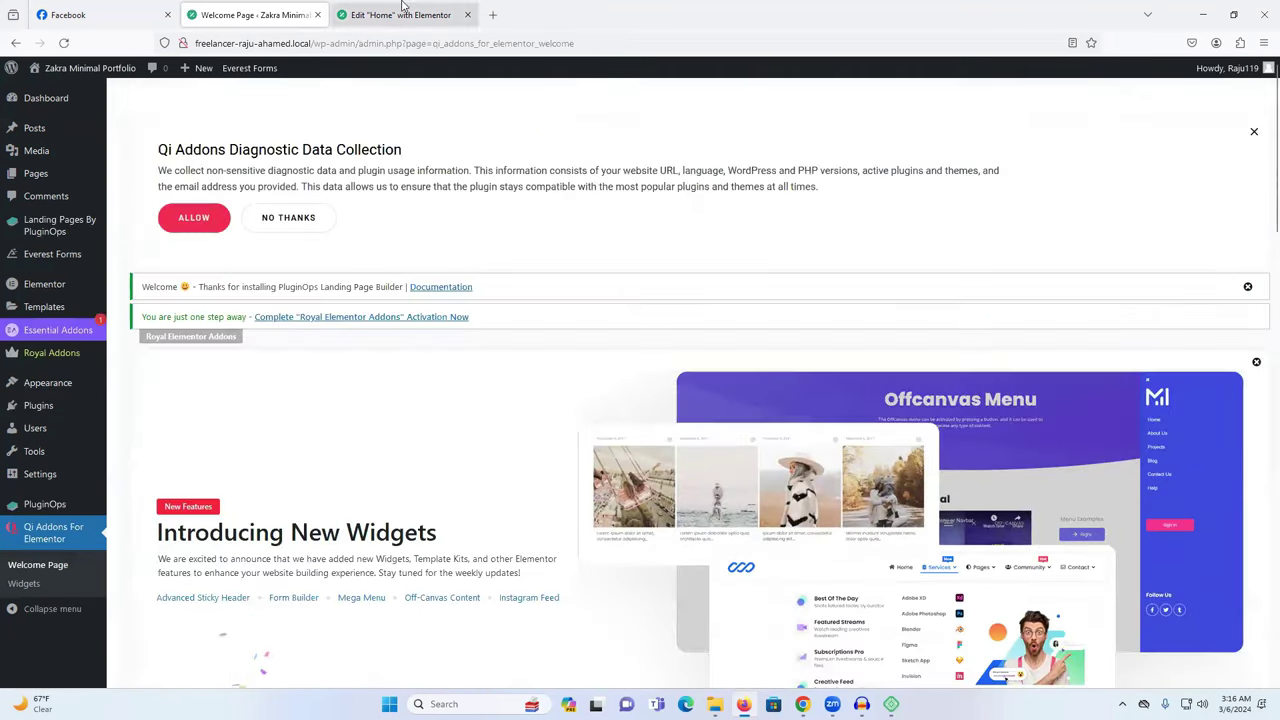
{"action": "key", "text": "ctrl+Tab"}
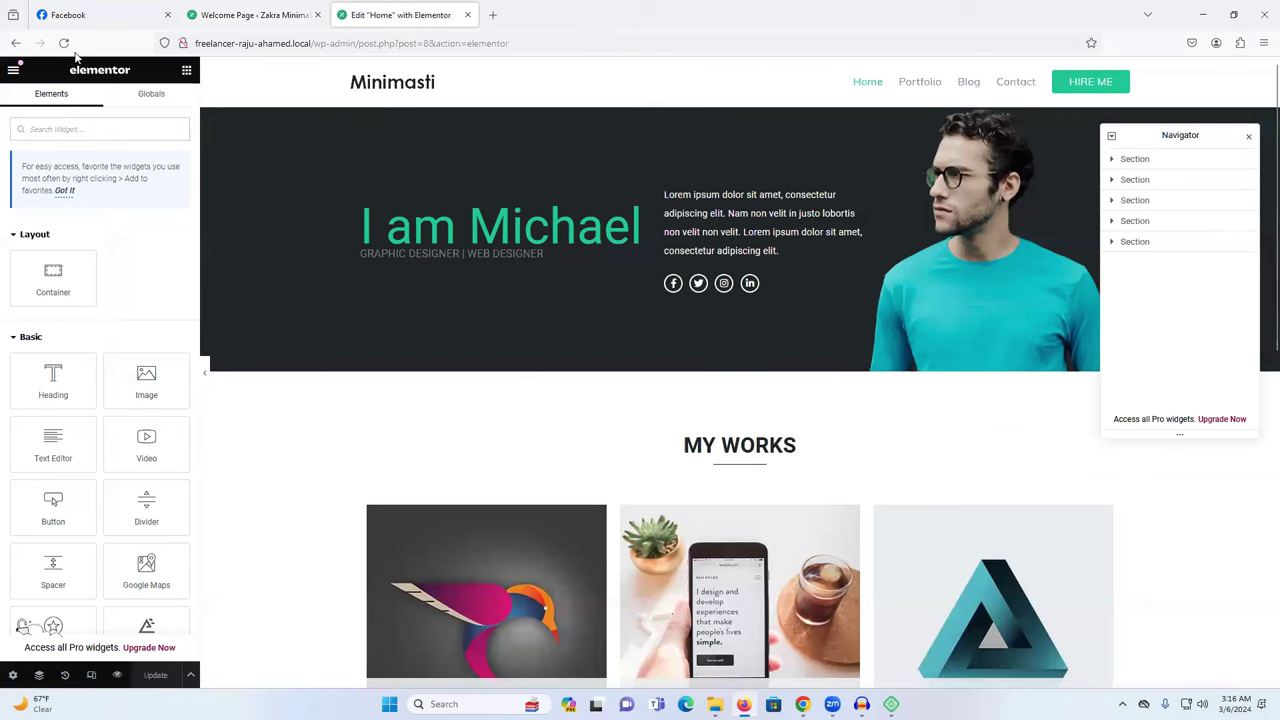
Reload the editor and replace the hero heading's placeholder name with the site owner's full name.
{"action": "key", "text": "F5"}
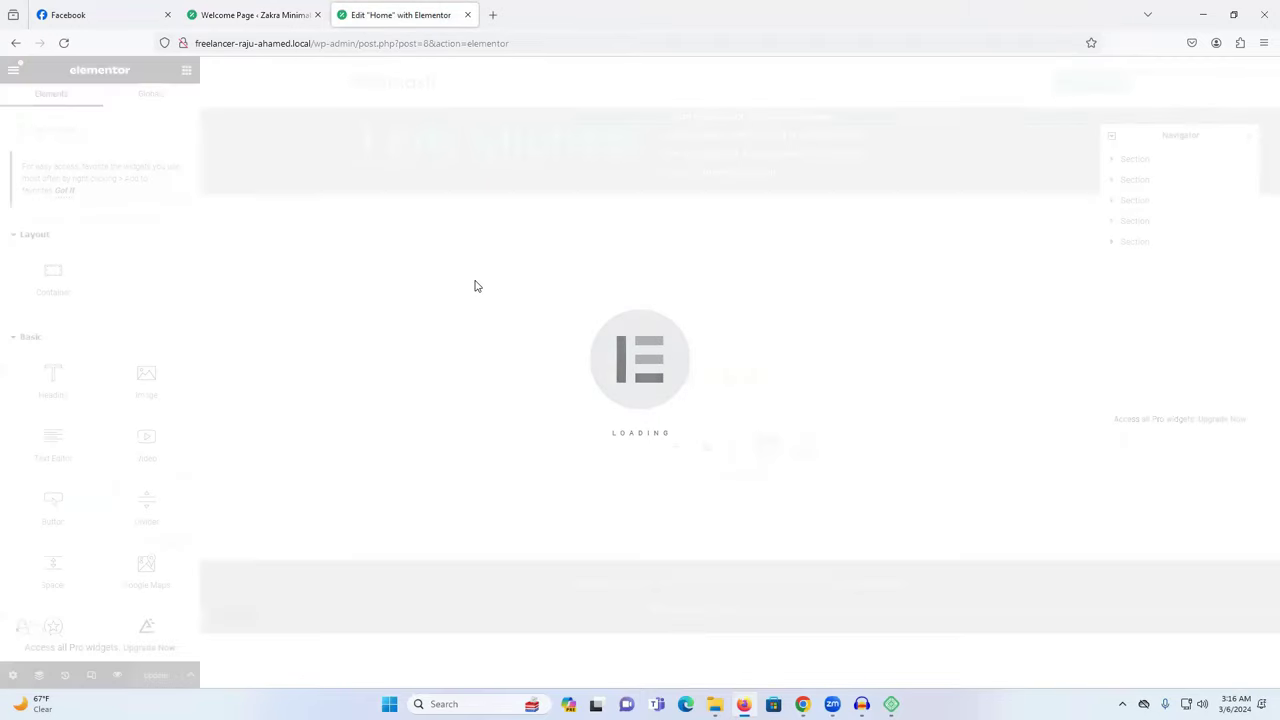
{"action": "scroll", "coordinate": [655, 400], "scroll_direction": "down", "scroll_amount": 1}
{"action": "scroll", "coordinate": [691, 391], "scroll_direction": "up", "scroll_amount": 2}
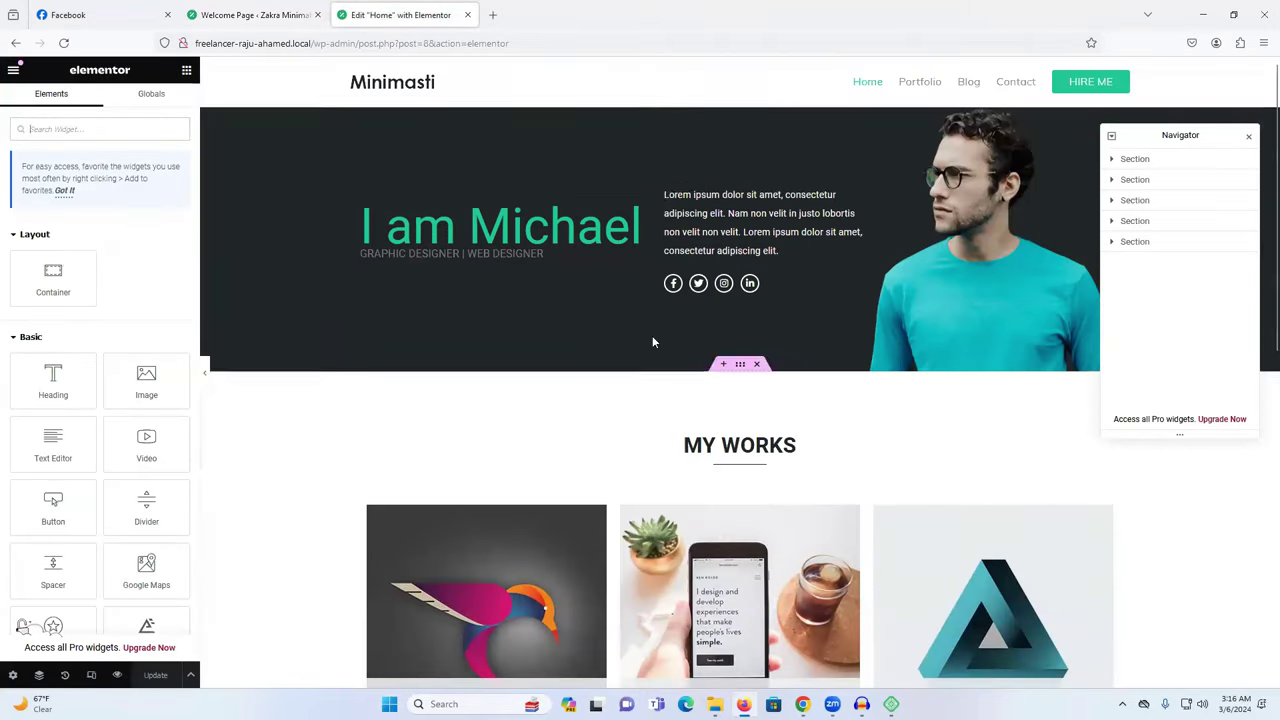
{"action": "left_click", "coordinate": [520, 228]}
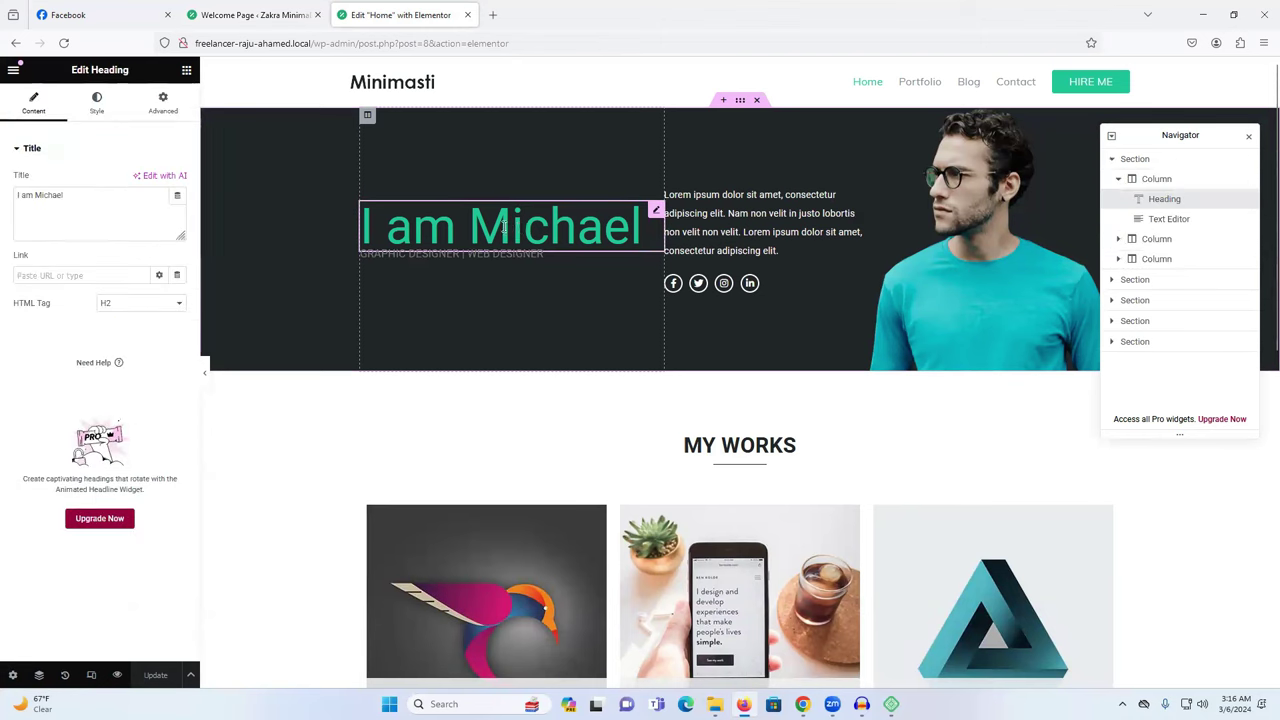
{"action": "double_click", "coordinate": [53, 196]}
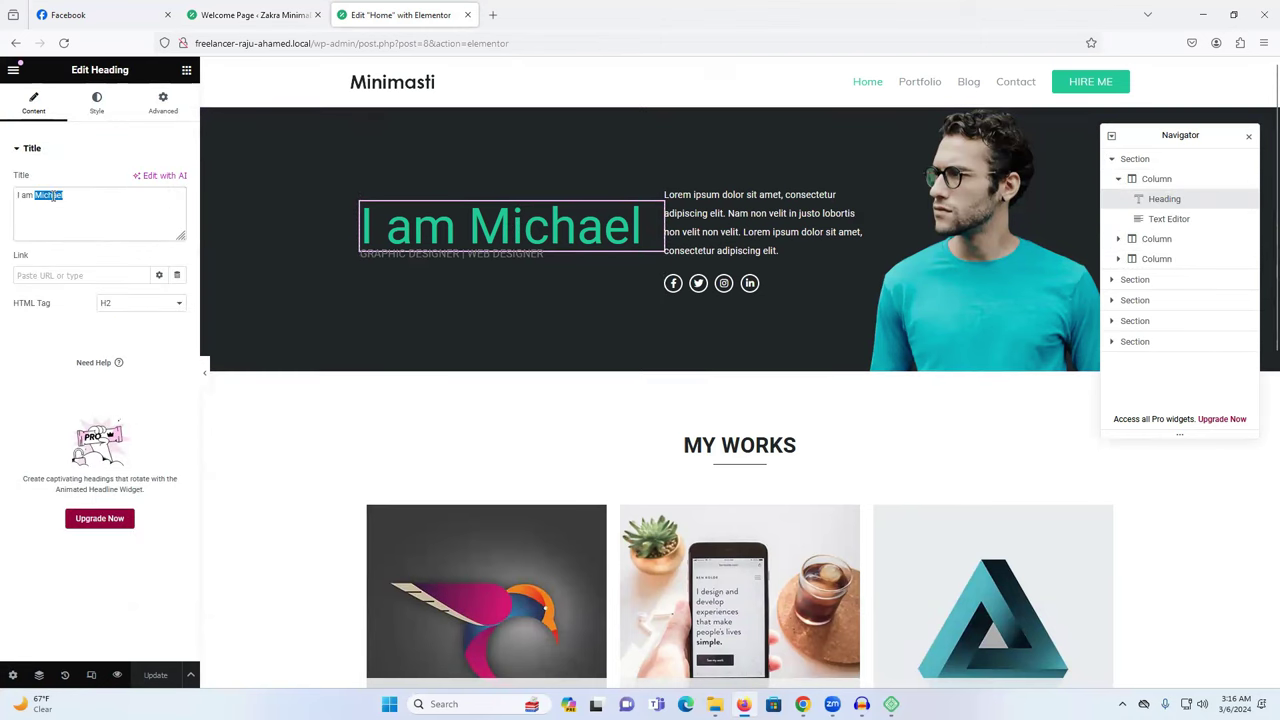
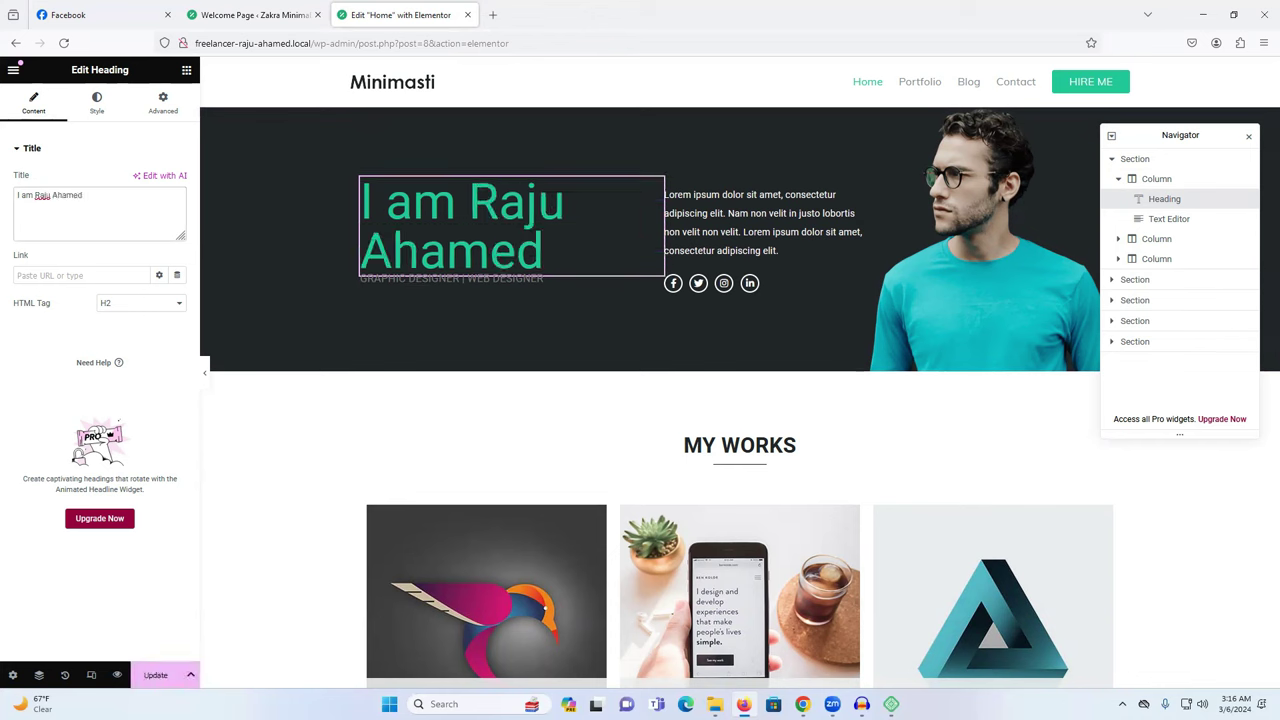
Start selecting the designer subtitle text, then bring up Google Translate in Chrome.
{"action": "left_click", "coordinate": [394, 281]}
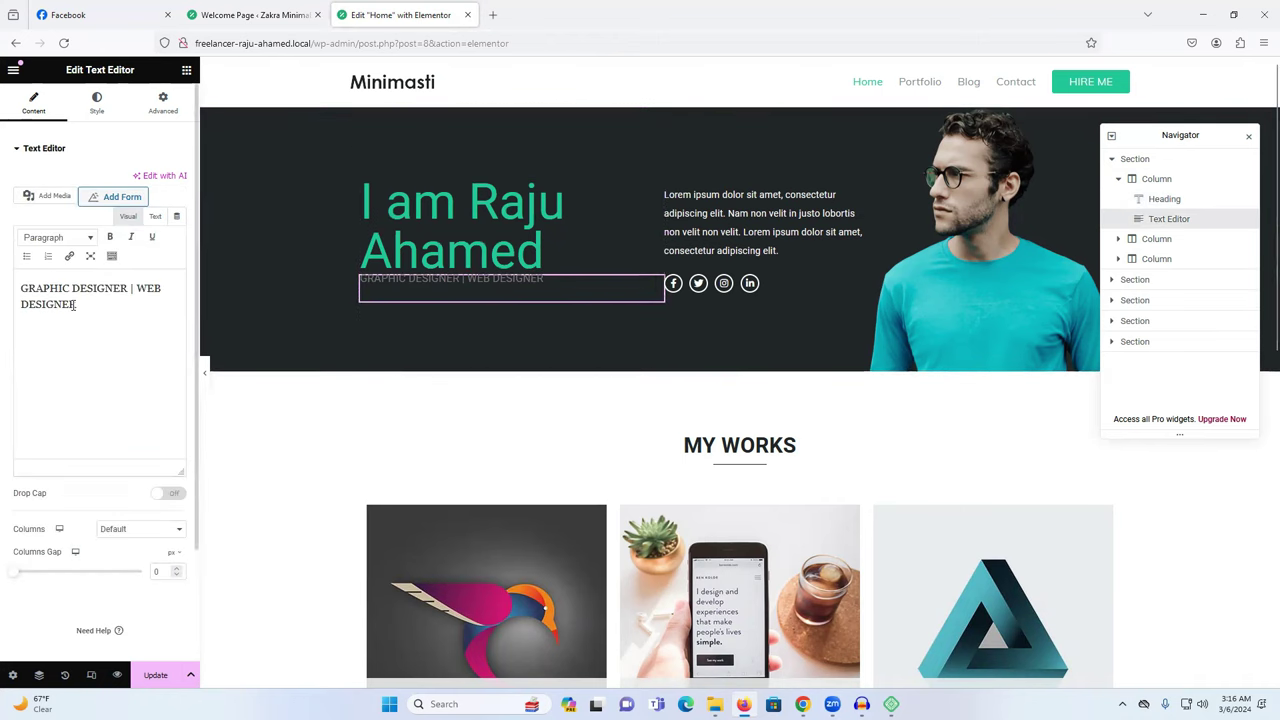
{"action": "left_click_drag", "start_coordinate": [20, 288], "coordinate": [41, 289]}
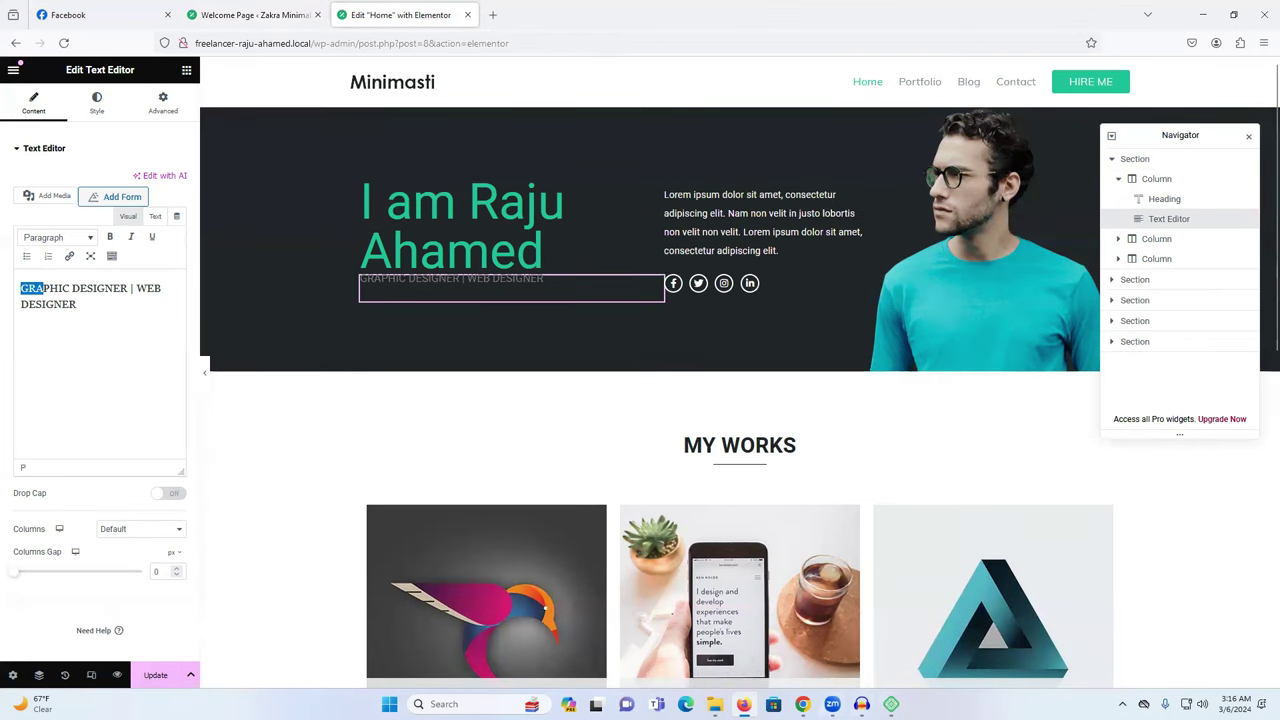
{"action": "left_click", "coordinate": [802, 704]}
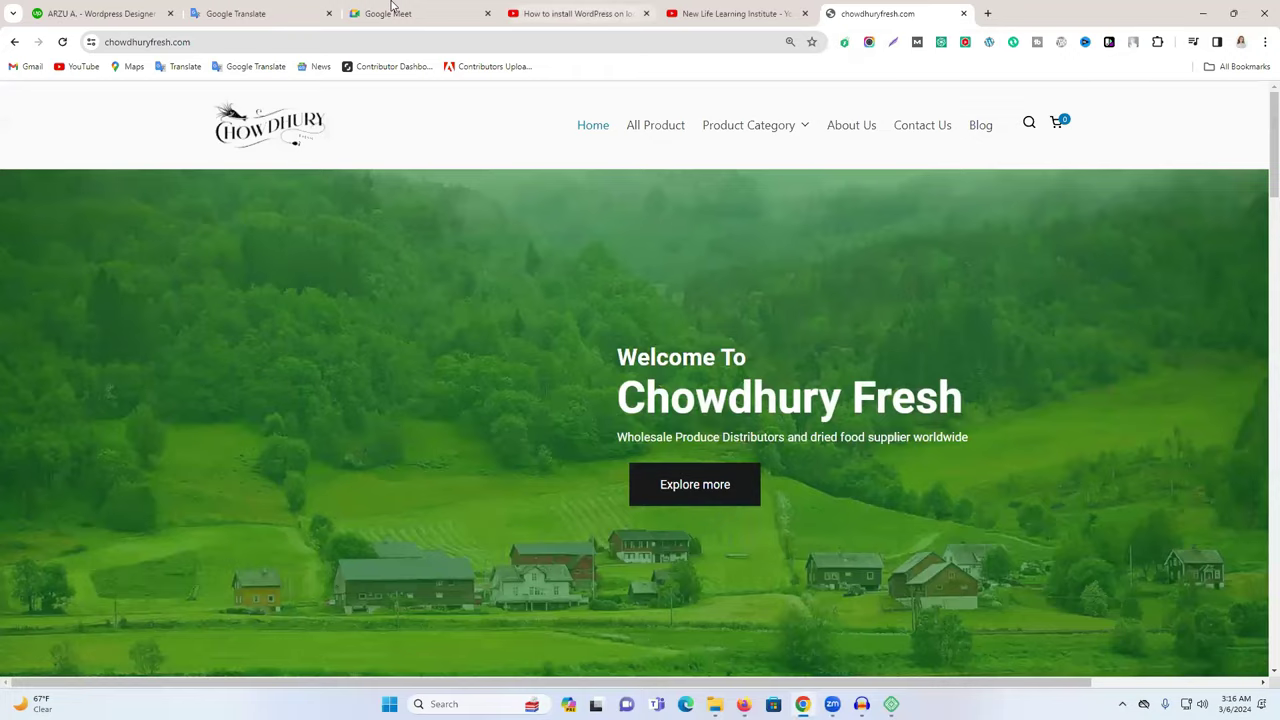
{"action": "left_click", "coordinate": [252, 10]}
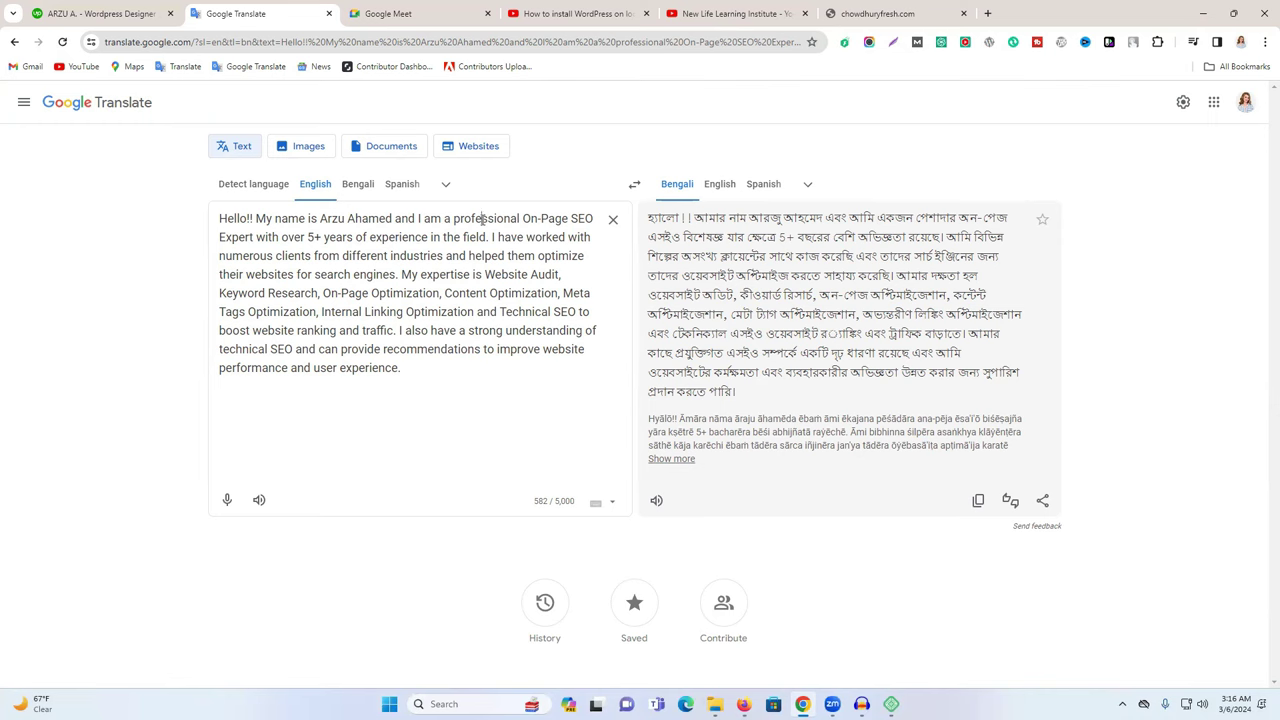
Copy 'professional' from the English bio and select GRAPHIC DESIGNER in the Elementor subtitle.
{"action": "double_click", "coordinate": [482, 218]}
{"action": "key", "text": "ctrl+c"}
{"action": "left_click", "coordinate": [744, 704]}
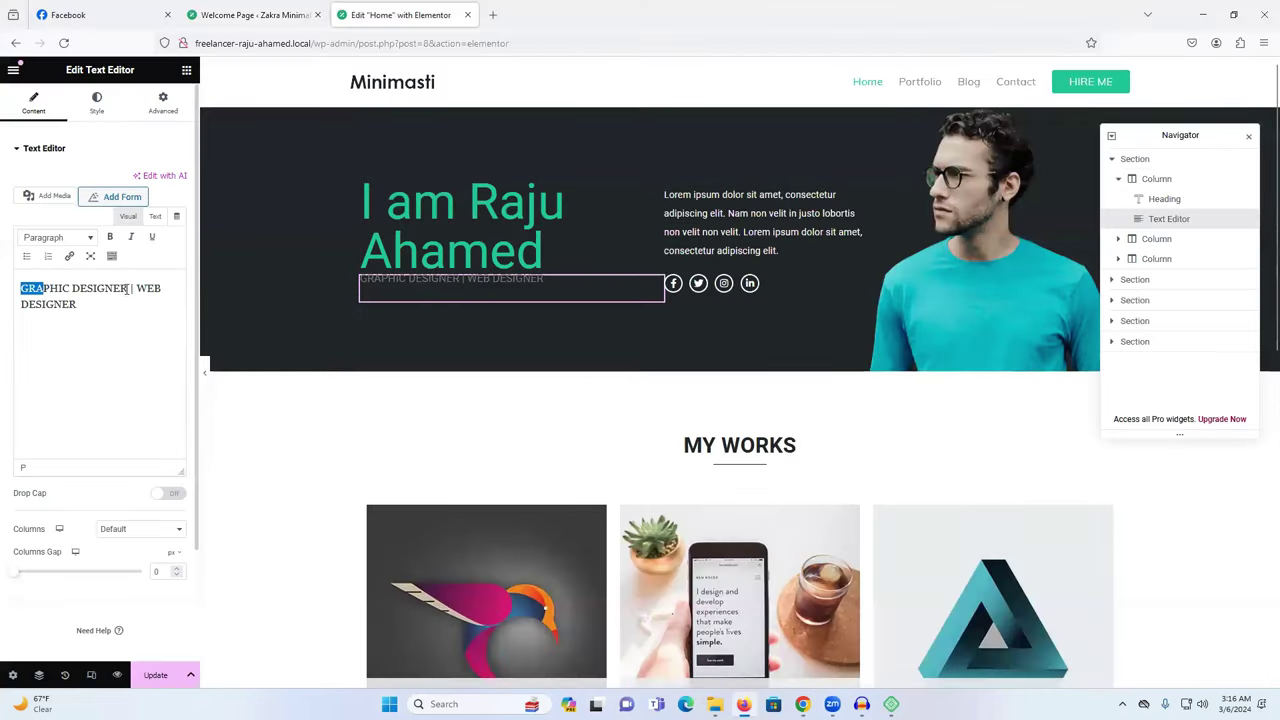
{"action": "left_click_drag", "start_coordinate": [126, 288], "coordinate": [20, 288]}
Replace GRAPHIC DESIGNER and WEB DESIGNER with 'Professional Digital Marketer' and 'Website Devloper'.
{"action": "key", "text": "ctrl+v"}
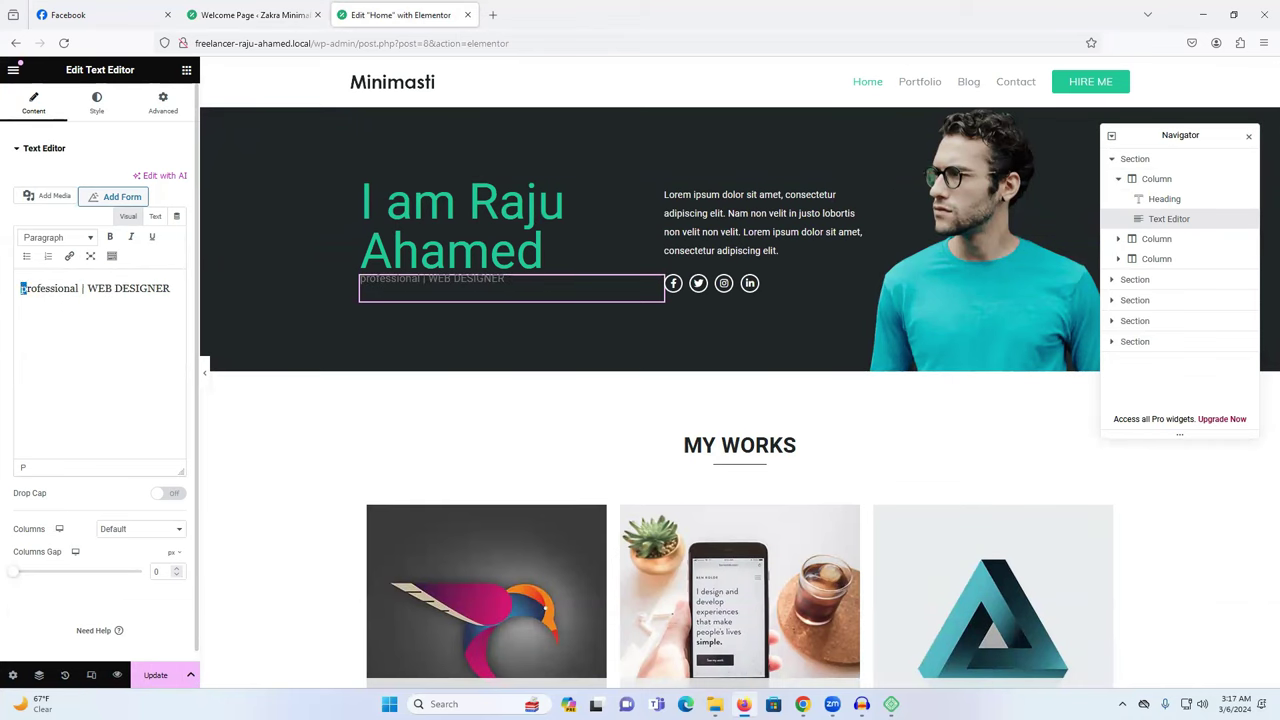
{"action": "type", "text": "Professional "}
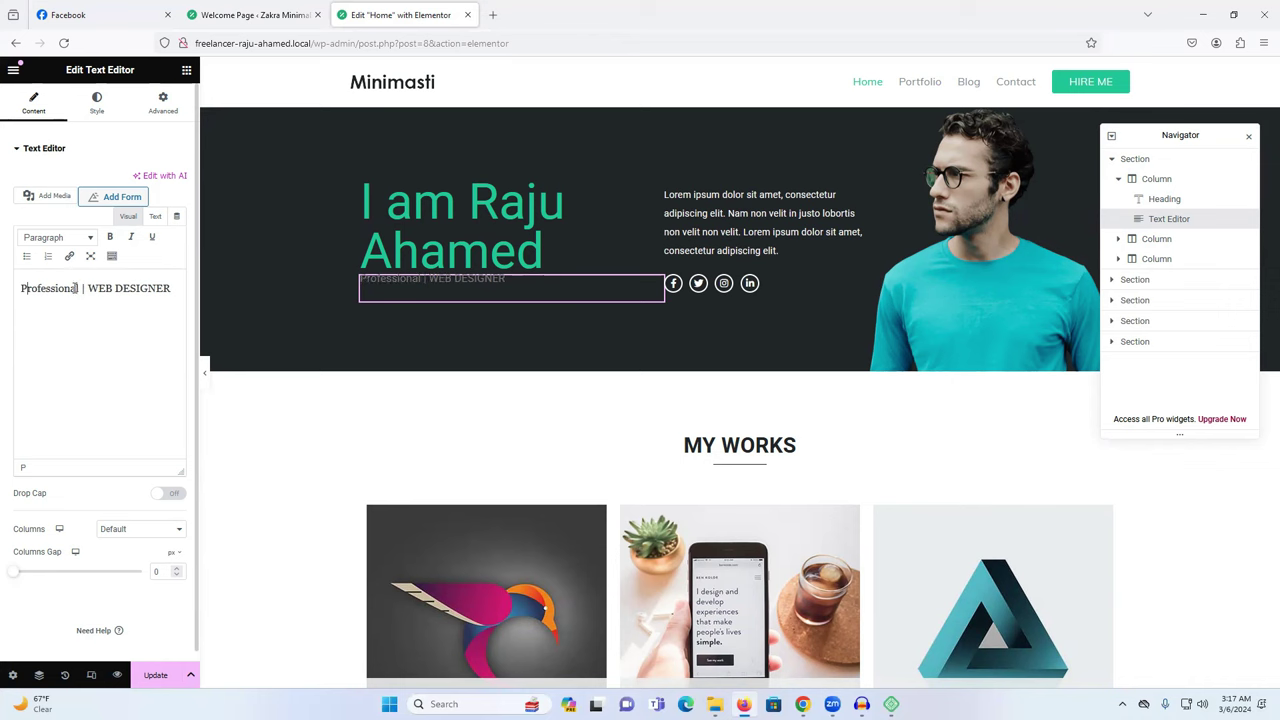
{"action": "type", "text": "Digital"}
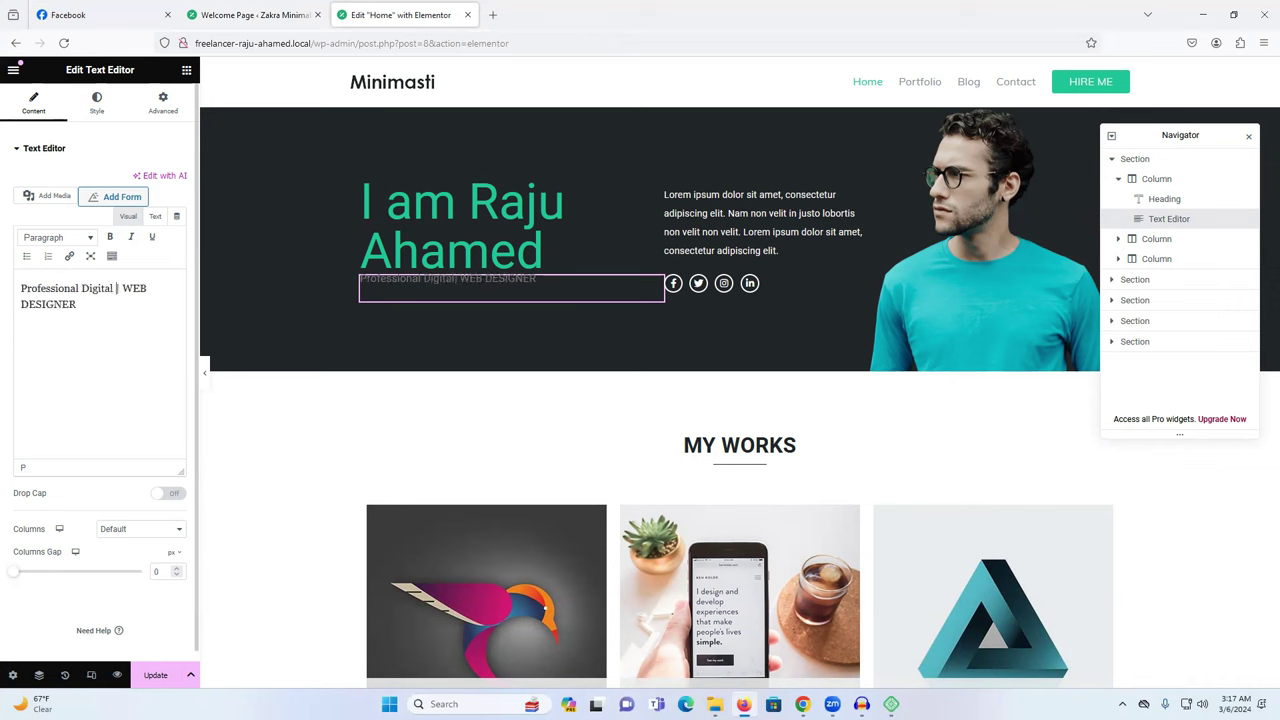
{"action": "type", "text": " Marketer"}
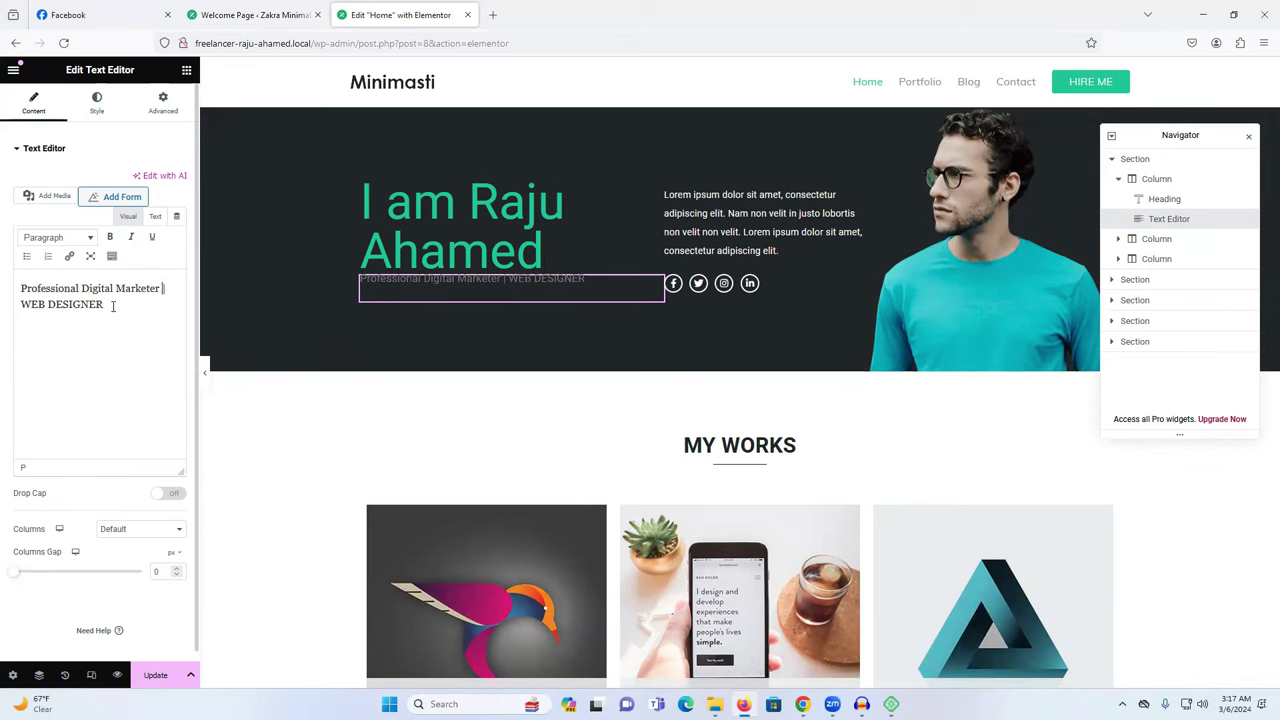
{"action": "left_click_drag", "start_coordinate": [113, 306], "coordinate": [6, 307]}
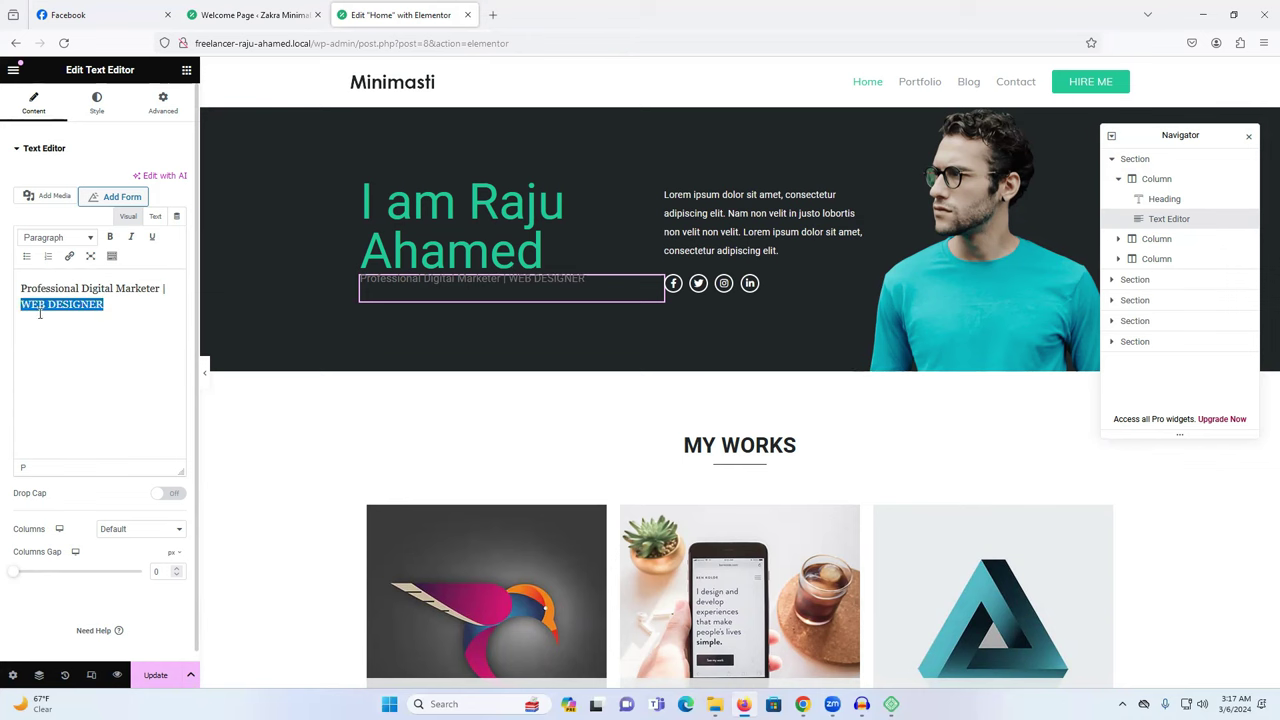
{"action": "type", "text": "S"}
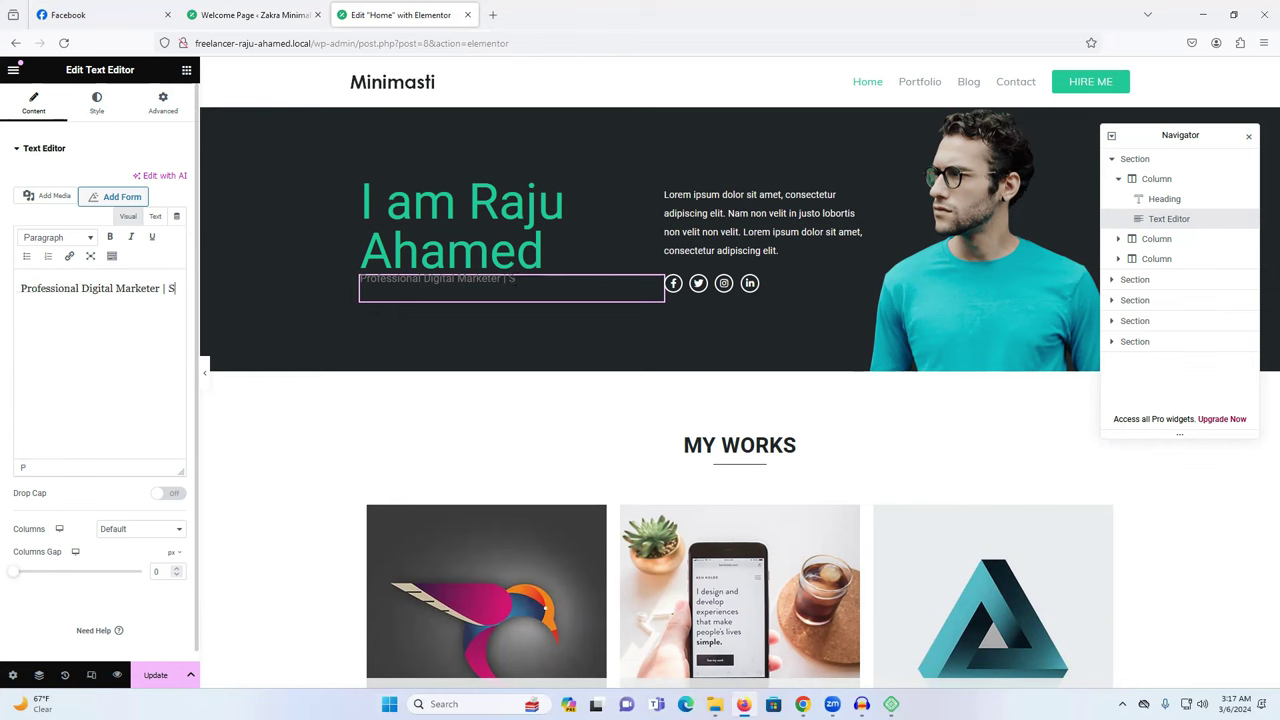
{"action": "key", "text": "BackSpace"}
{"action": "type", "text": "Website Devloper"}
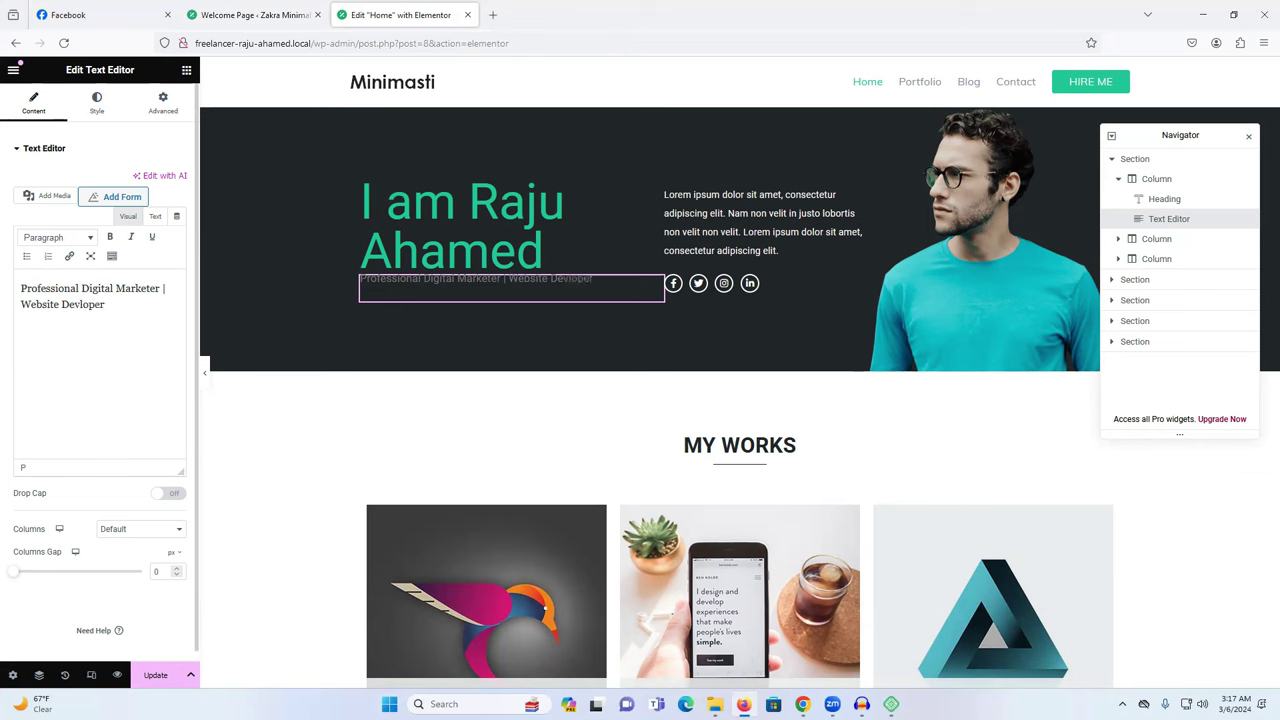
{"action": "left_click_drag", "start_coordinate": [360, 279], "coordinate": [465, 291]}
{"action": "left_click", "coordinate": [137, 329]}
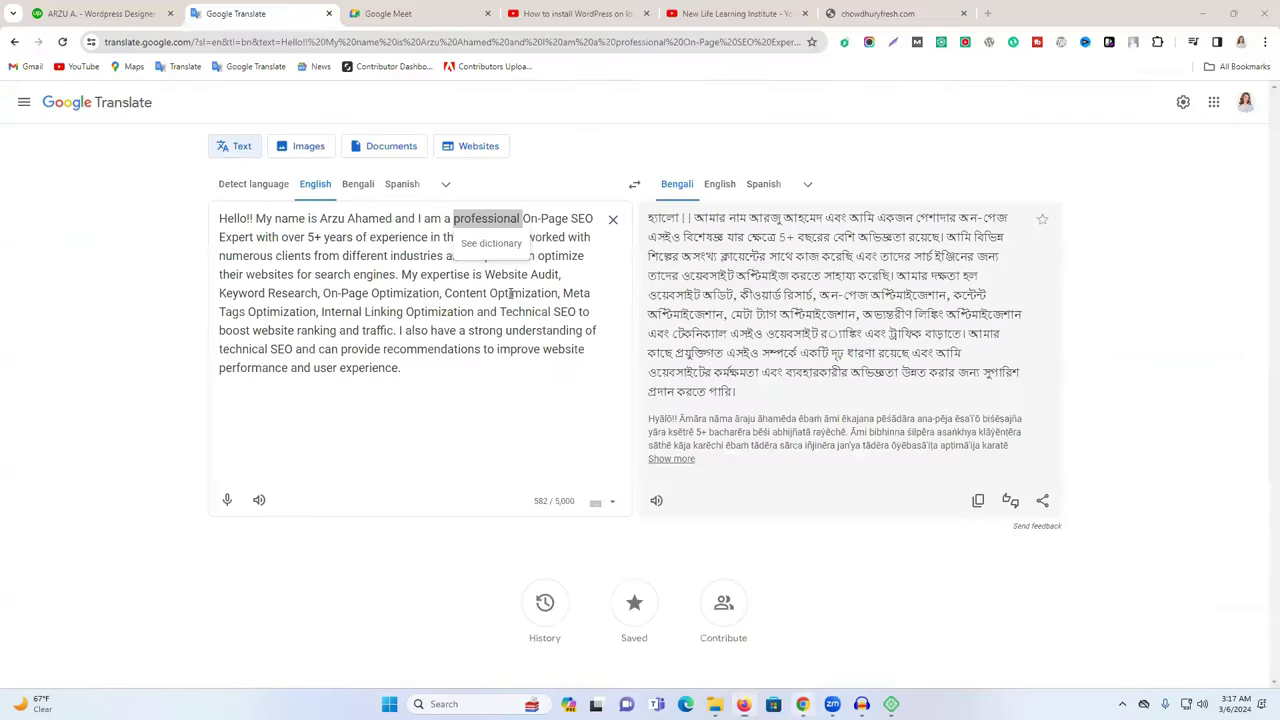
{"action": "key", "text": "Right"}
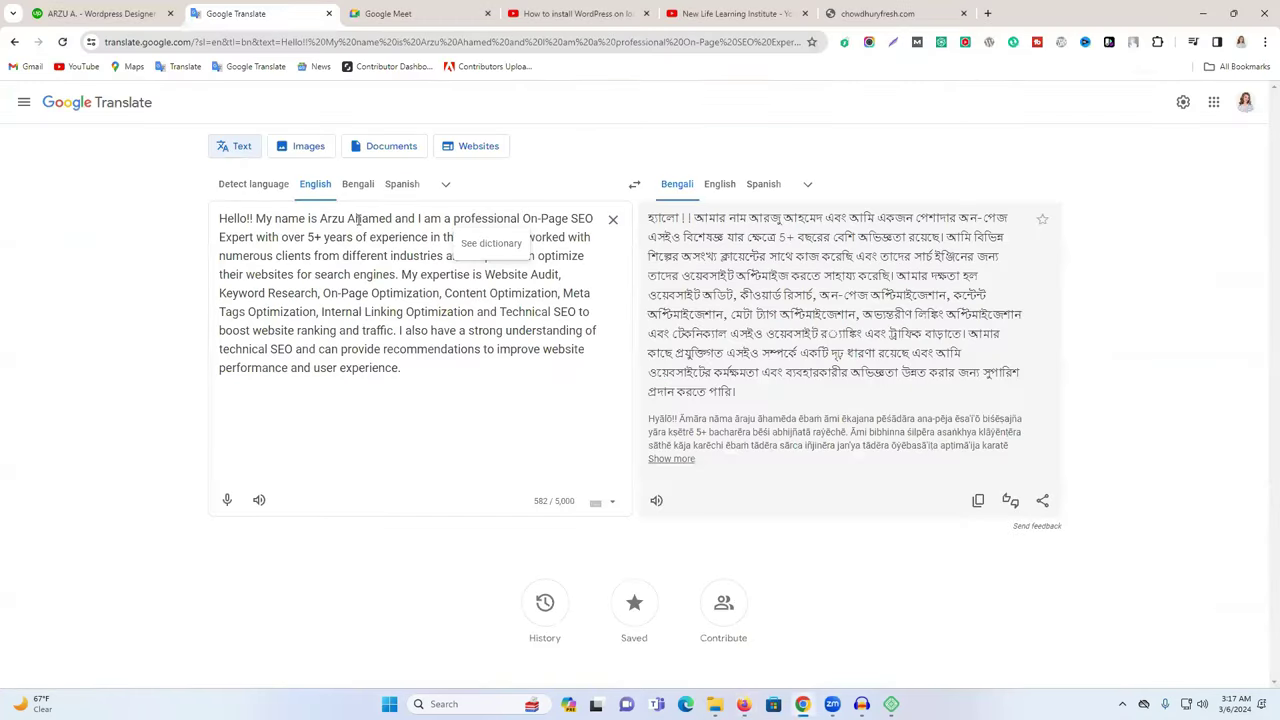
Copy the entire English SEO bio from Google Translate's source box and return to Firefox.
{"action": "triple_click", "coordinate": [300, 263]}
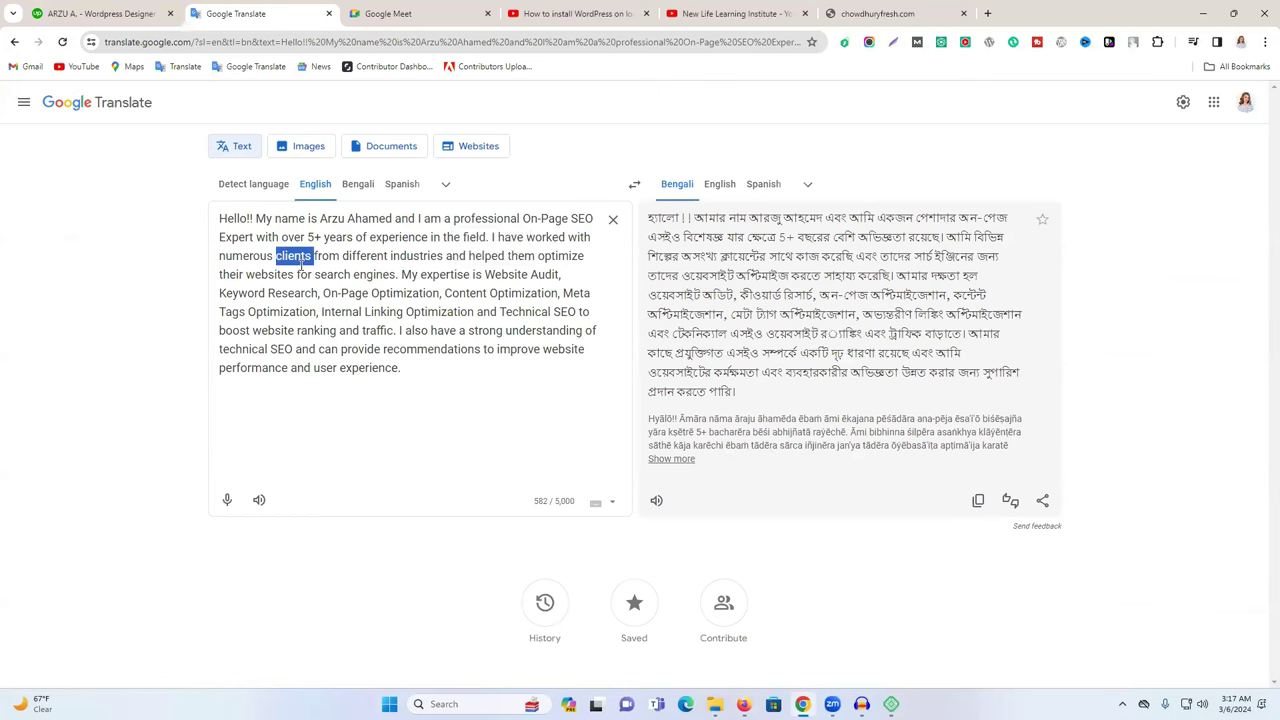
{"action": "right_click", "coordinate": [357, 336]}
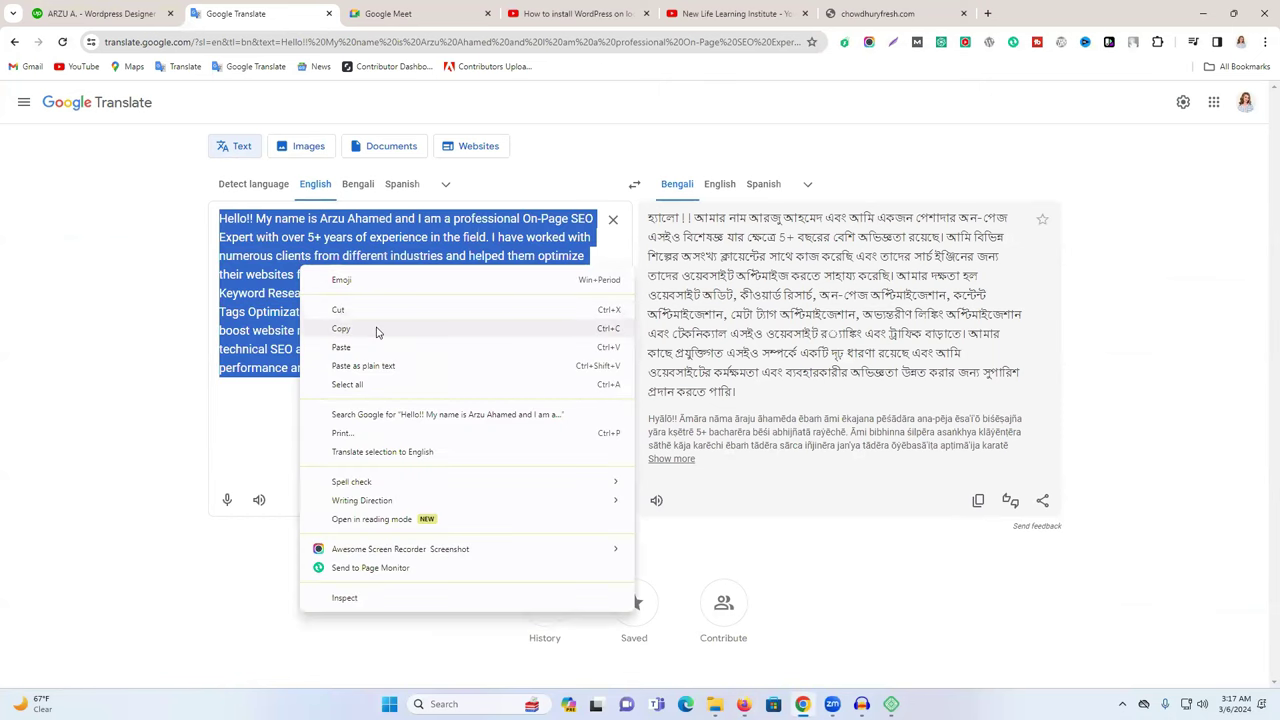
{"action": "left_click", "coordinate": [374, 331]}
{"action": "key", "text": "alt+Tab"}
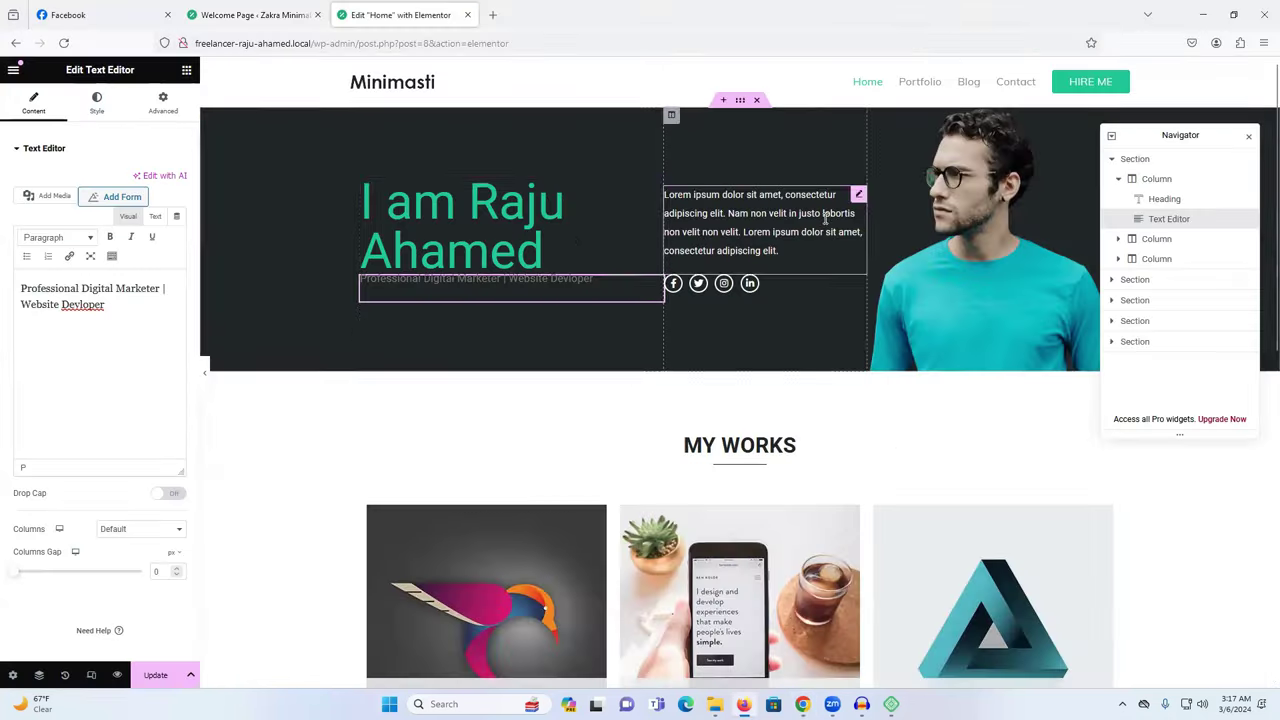
Paste the SEO bio over the Lorem ipsum paragraph, widen its column, and update the page.
{"action": "triple_click", "coordinate": [70, 336]}
{"action": "key", "text": "ctrl+v"}
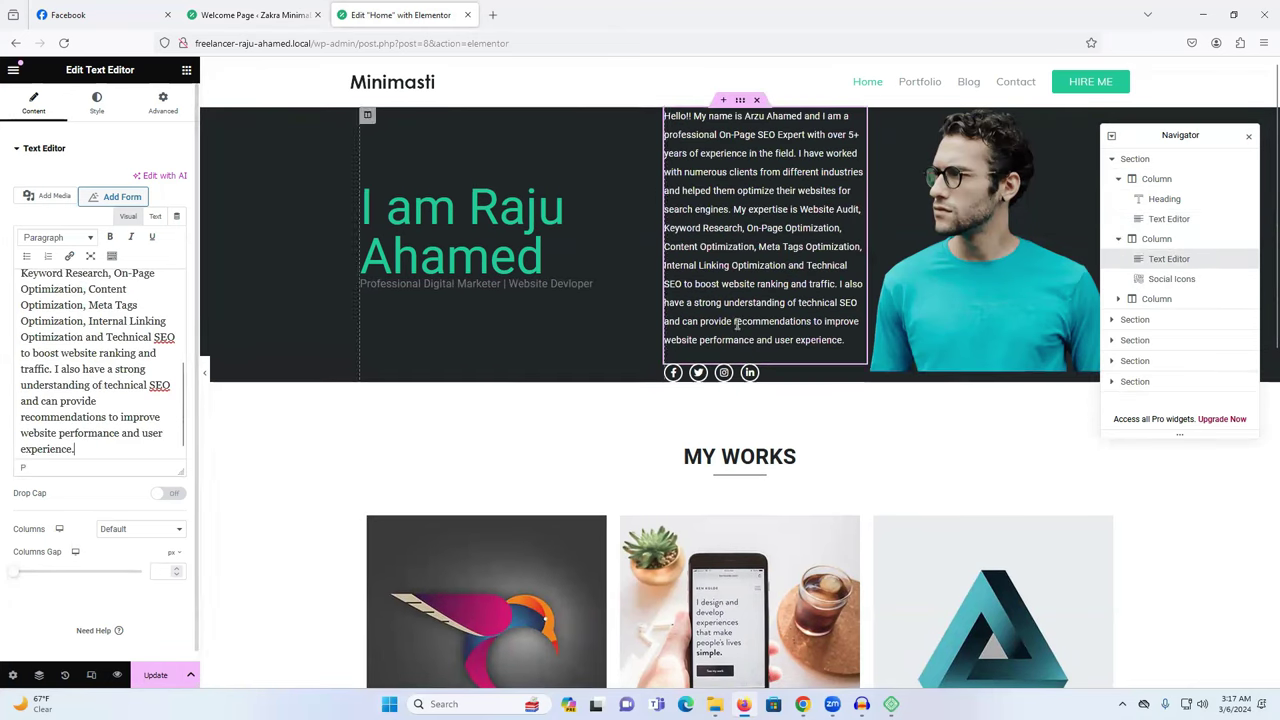
{"action": "left_click", "coordinate": [884, 236]}
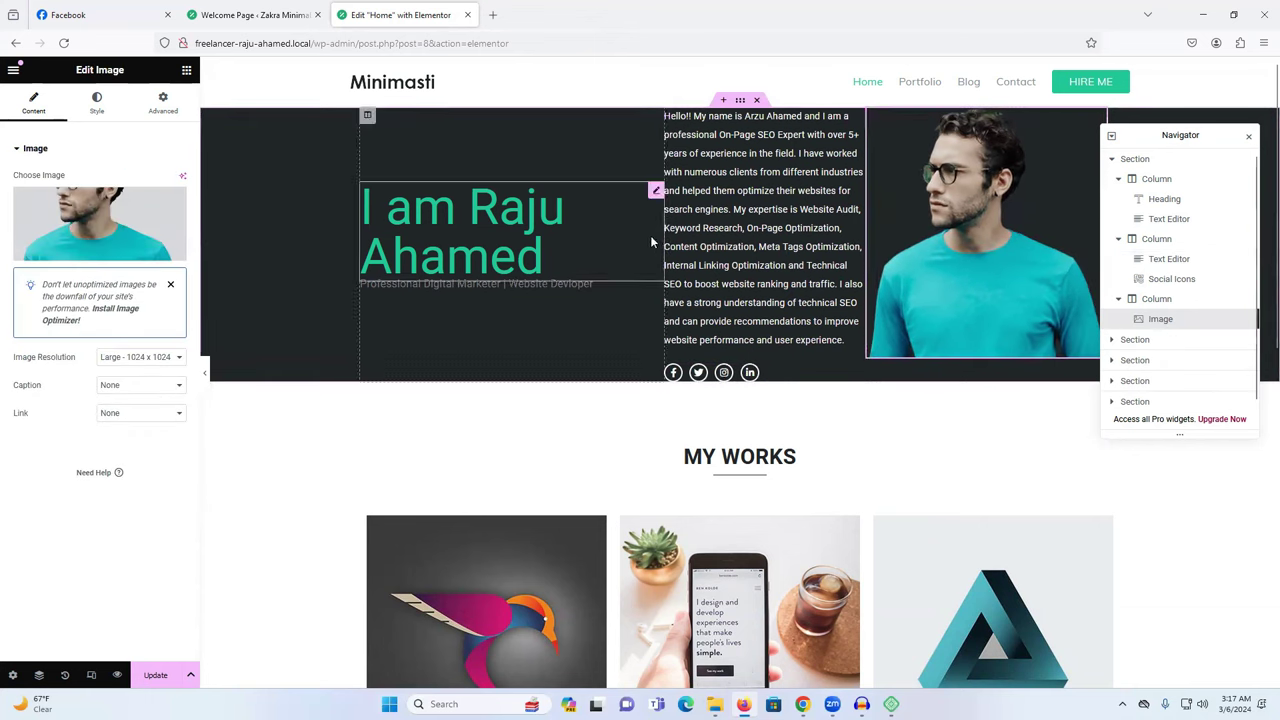
{"action": "left_click_drag", "start_coordinate": [662, 228], "coordinate": [664, 227]}
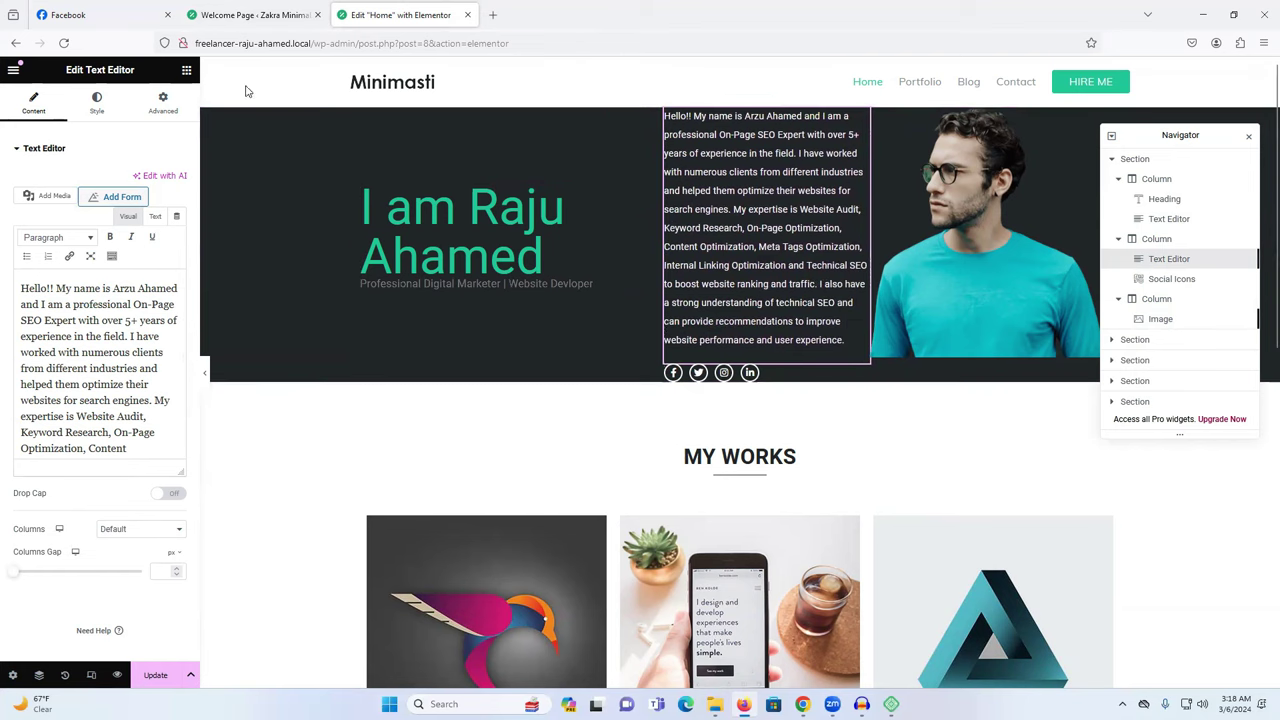
{"action": "left_click", "coordinate": [156, 686]}
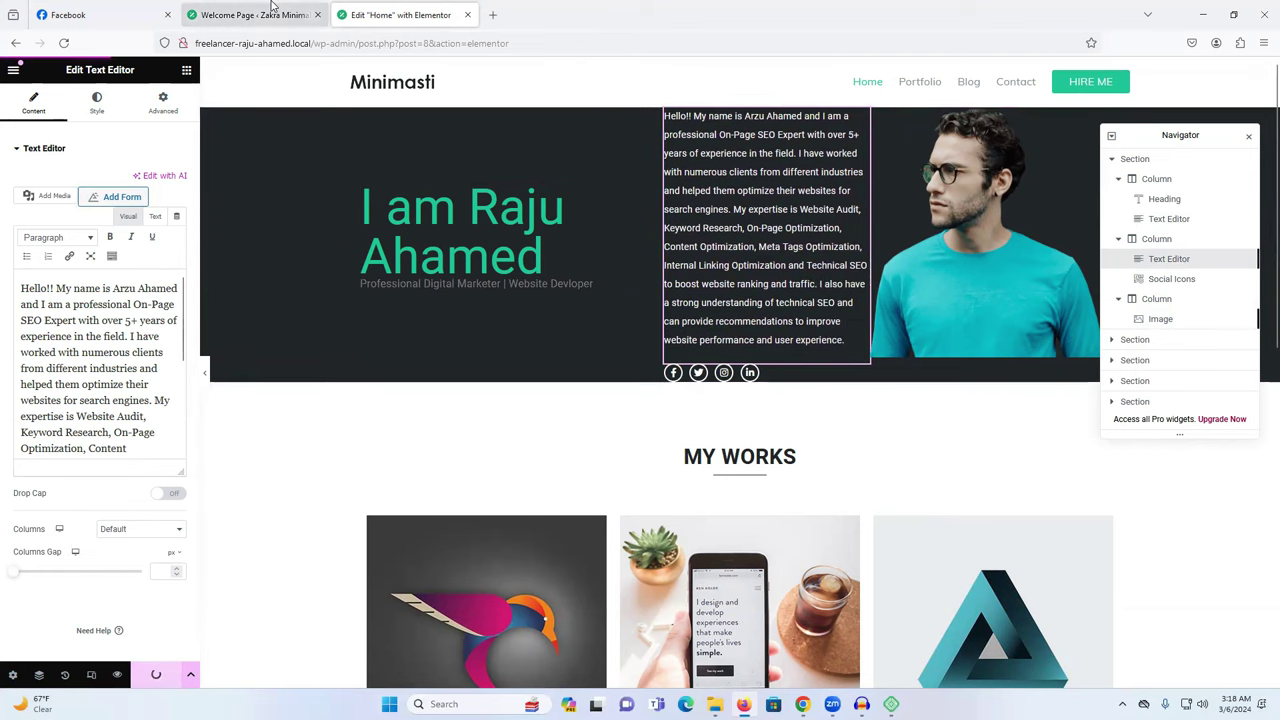
Open the live homepage in a new tab to check it, then return to the editor.
{"action": "left_click", "coordinate": [271, 7]}
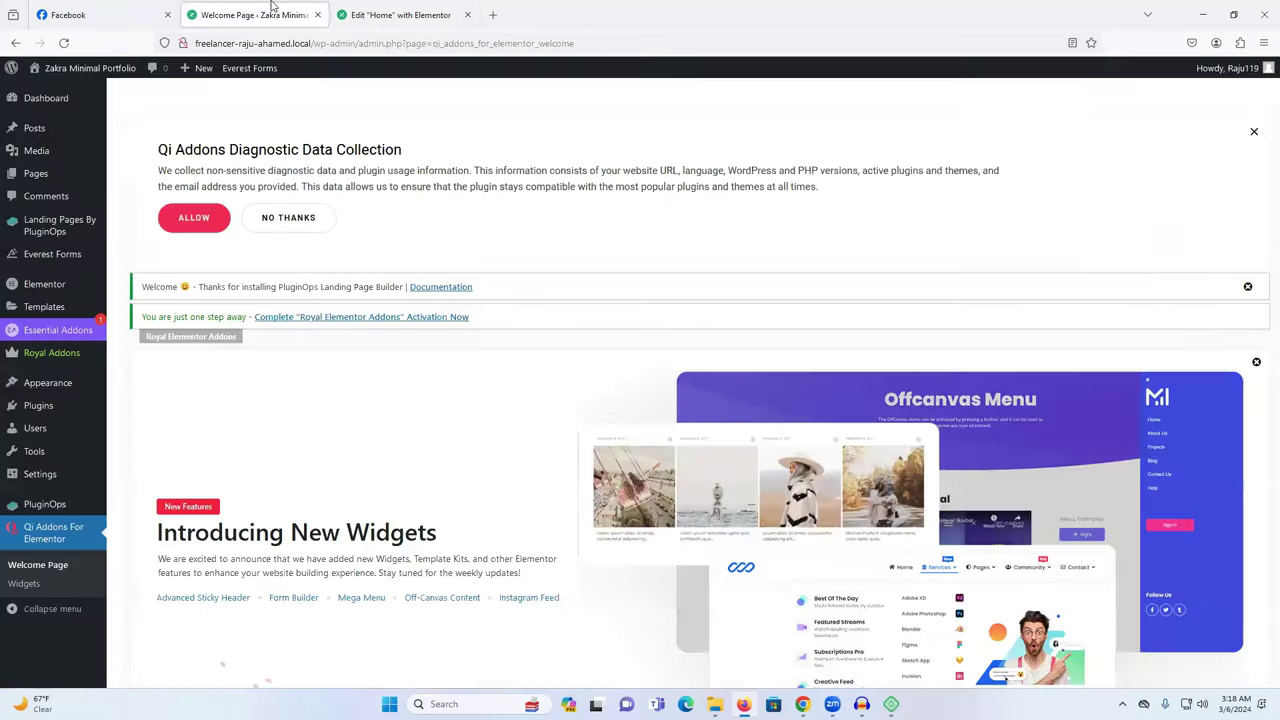
{"action": "mouse_move", "coordinate": [74, 72]}
{"action": "right_click", "coordinate": [66, 94]}
{"action": "left_click", "coordinate": [117, 105]}
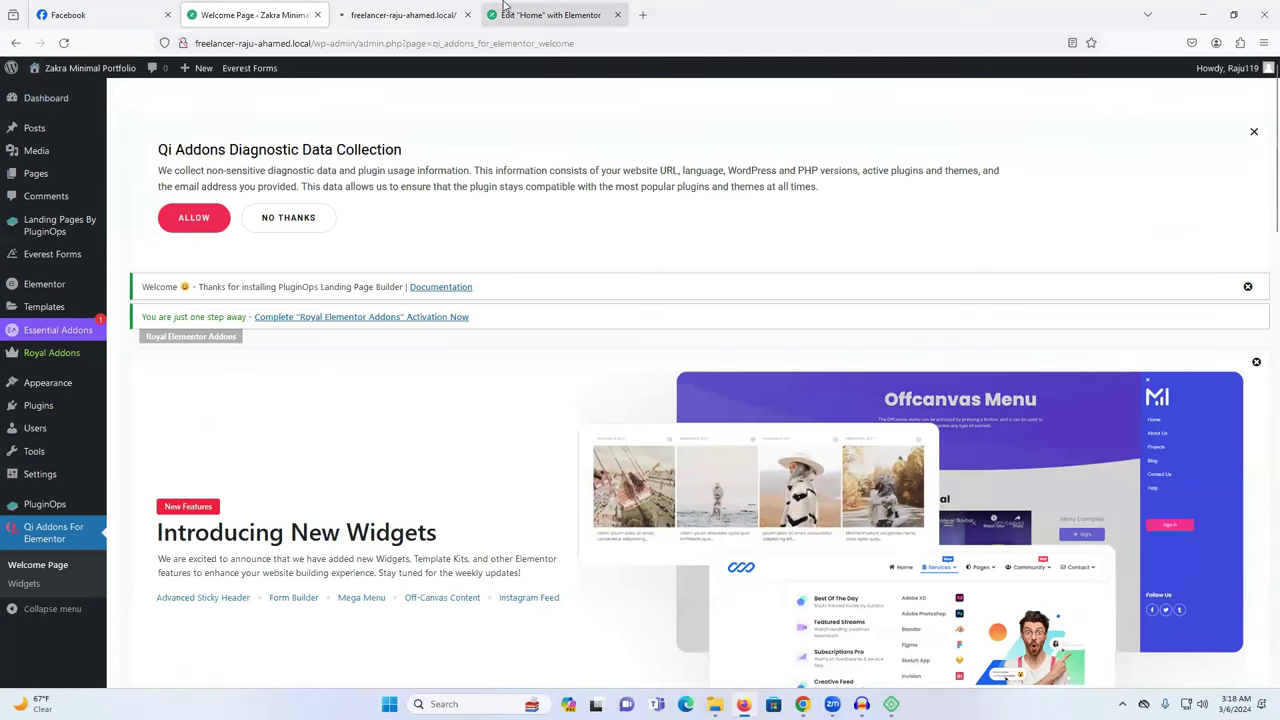
{"action": "left_click", "coordinate": [423, 12]}
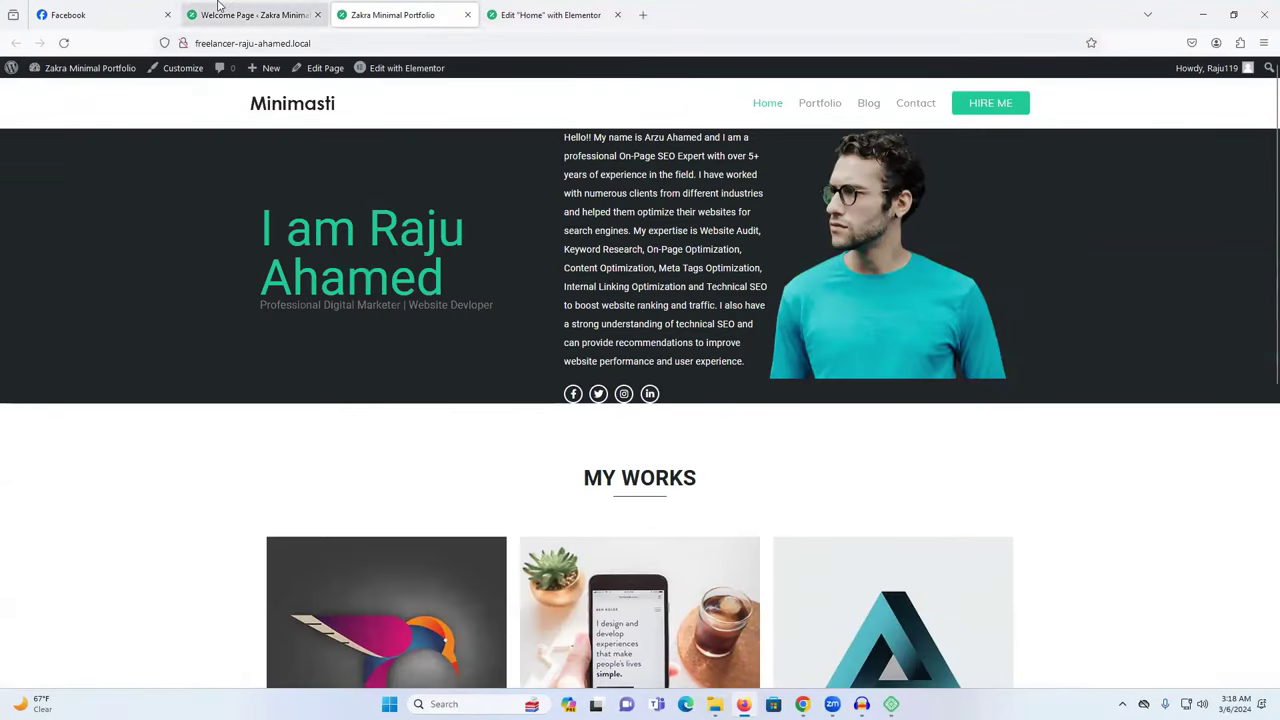
{"action": "left_click", "coordinate": [255, 14]}
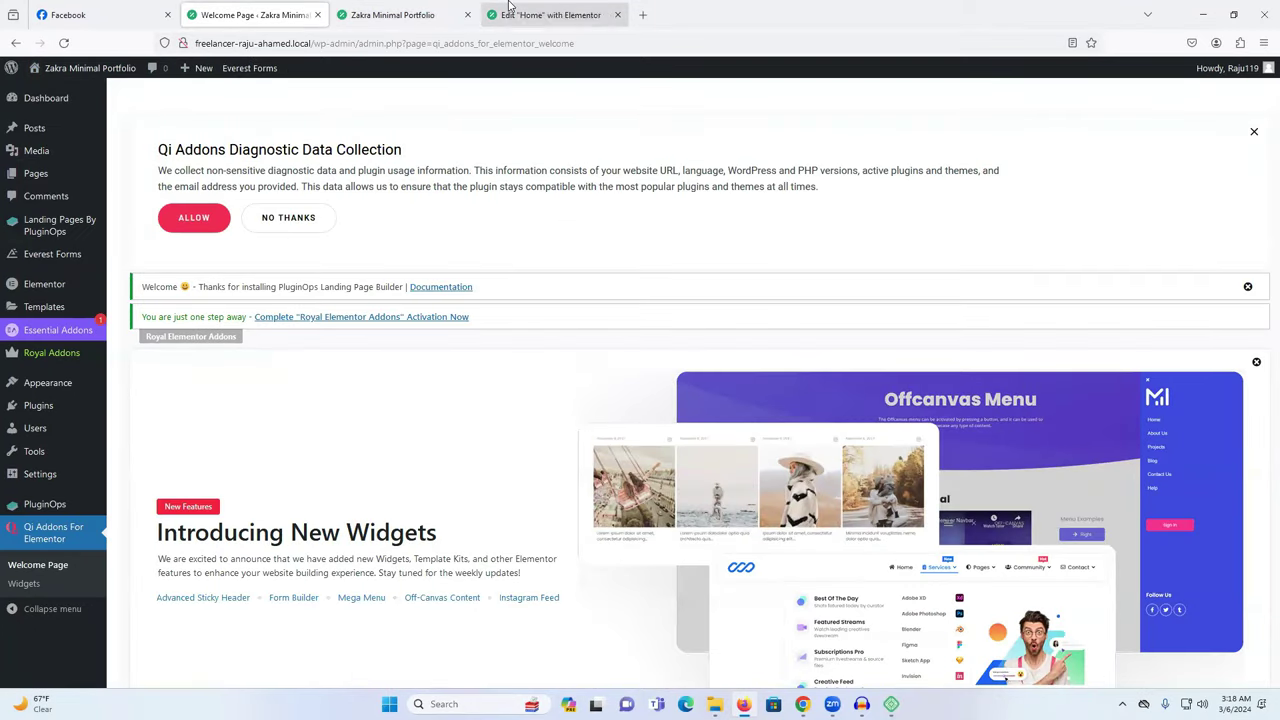
{"action": "left_click", "coordinate": [509, 10]}
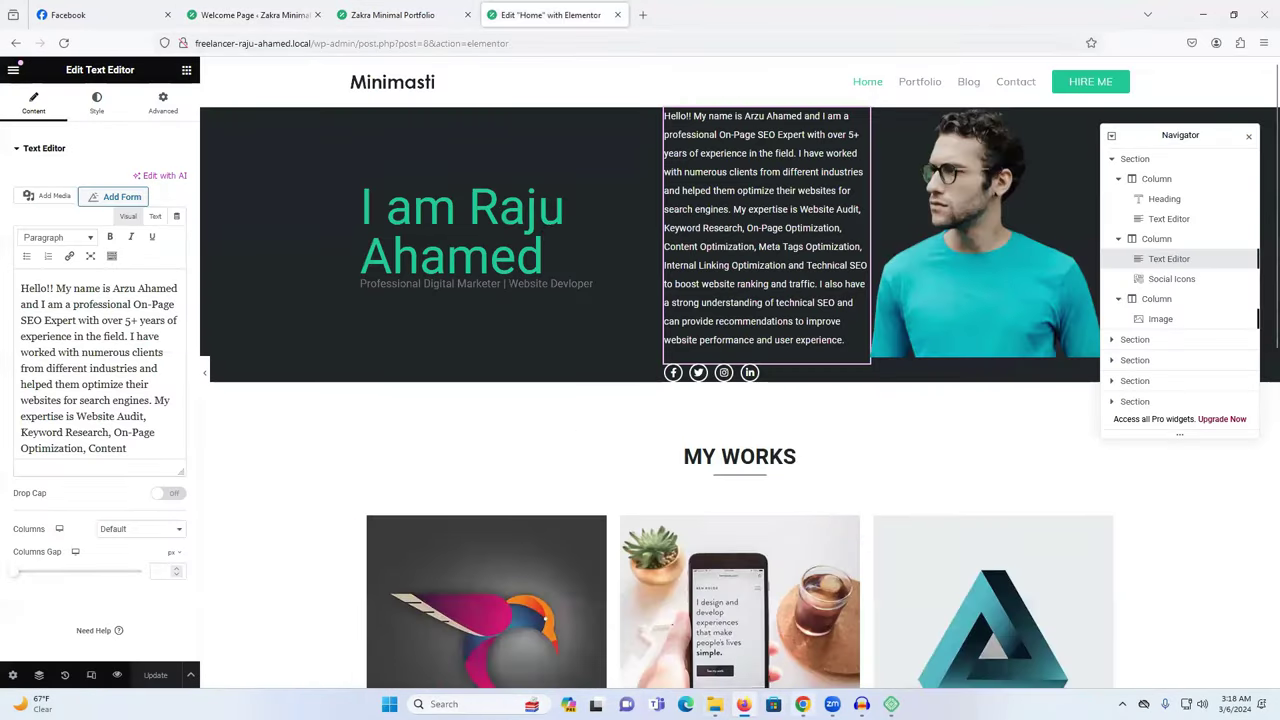
{"action": "left_click", "coordinate": [802, 704]}
{"action": "left_click", "coordinate": [487, 258]}
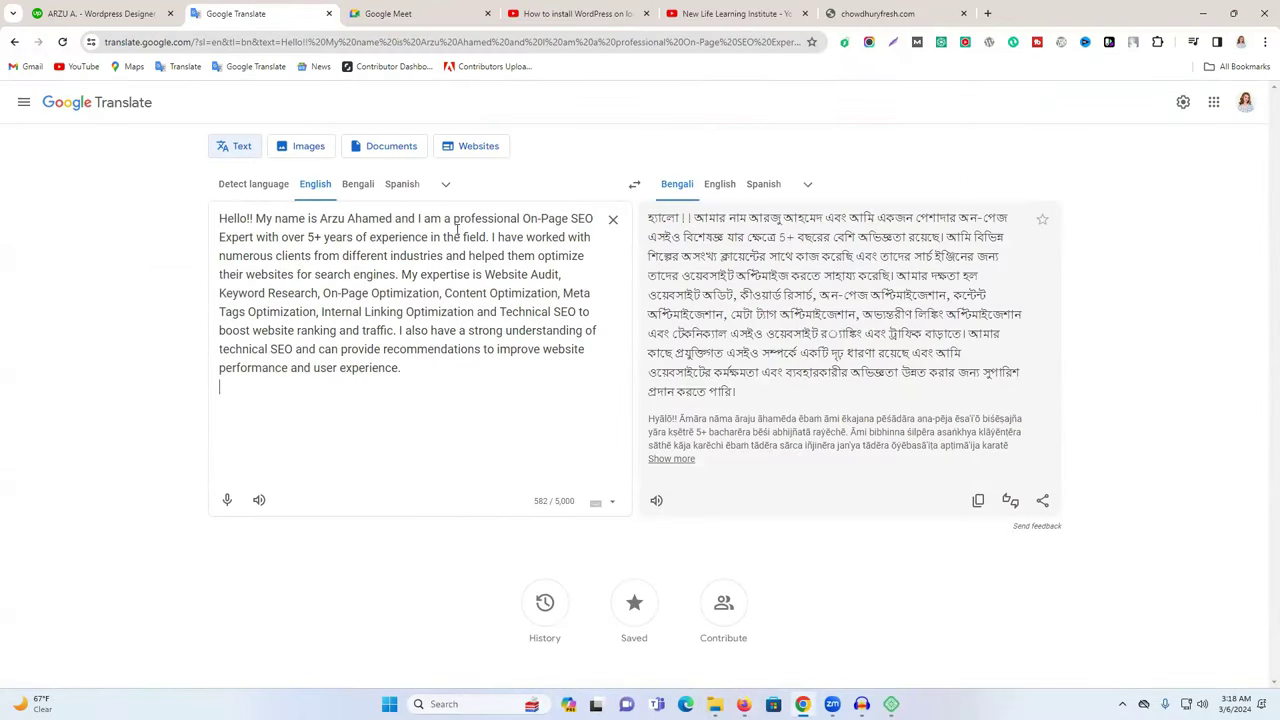
Trim the translated bio to begin 'I am a professional On-Page SEO Expert' and copy it through 'search engines'.
{"action": "left_click_drag", "start_coordinate": [418, 218], "coordinate": [87, 220]}
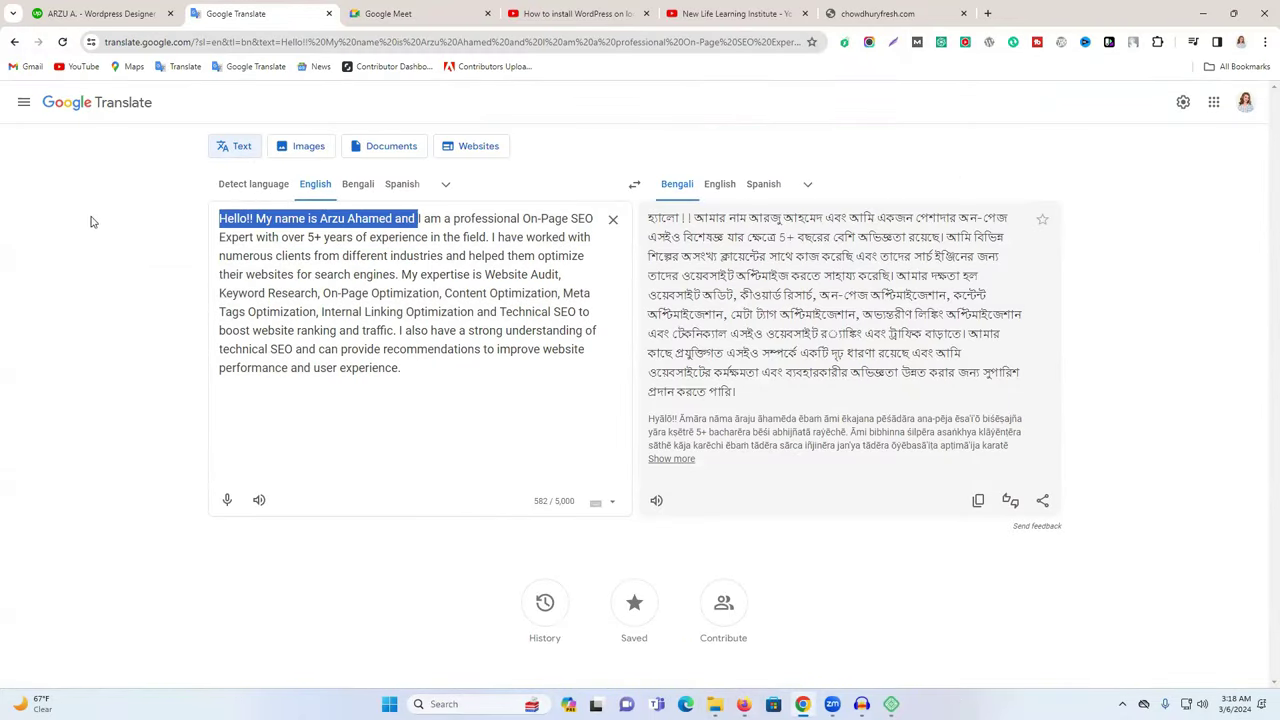
{"action": "key", "text": "BackSpace"}
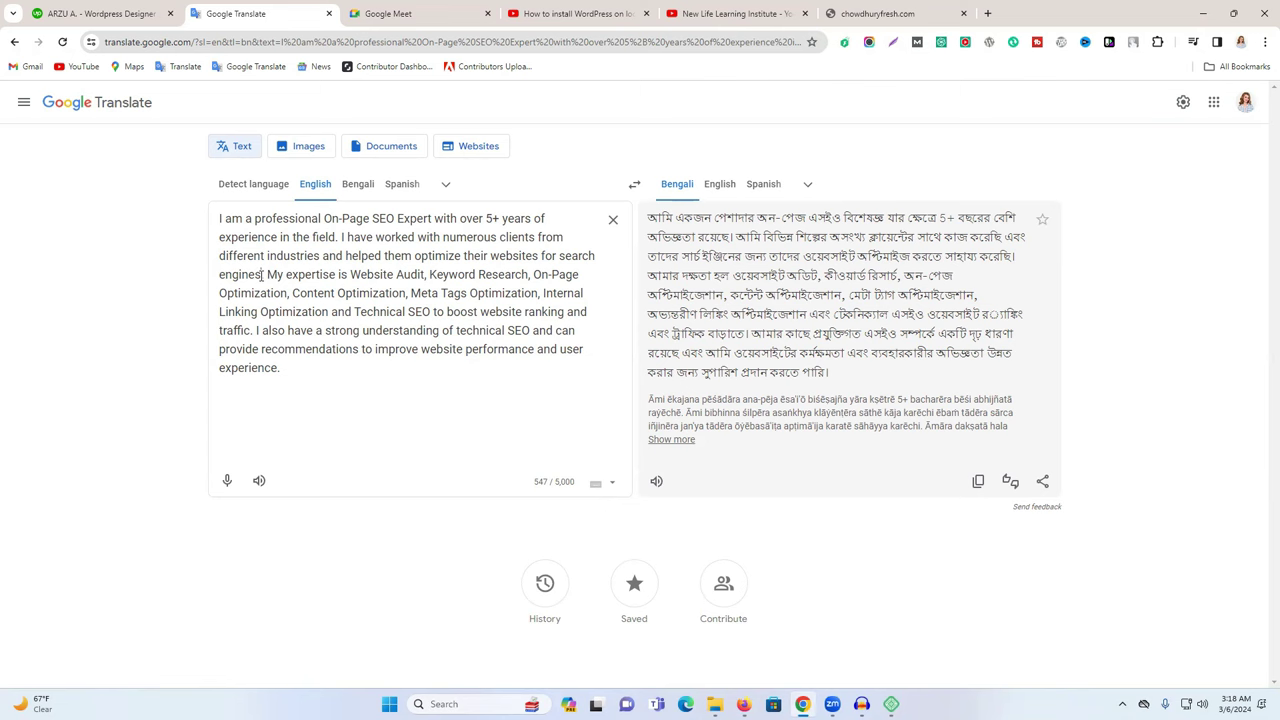
{"action": "left_click_drag", "start_coordinate": [263, 274], "coordinate": [213, 226]}
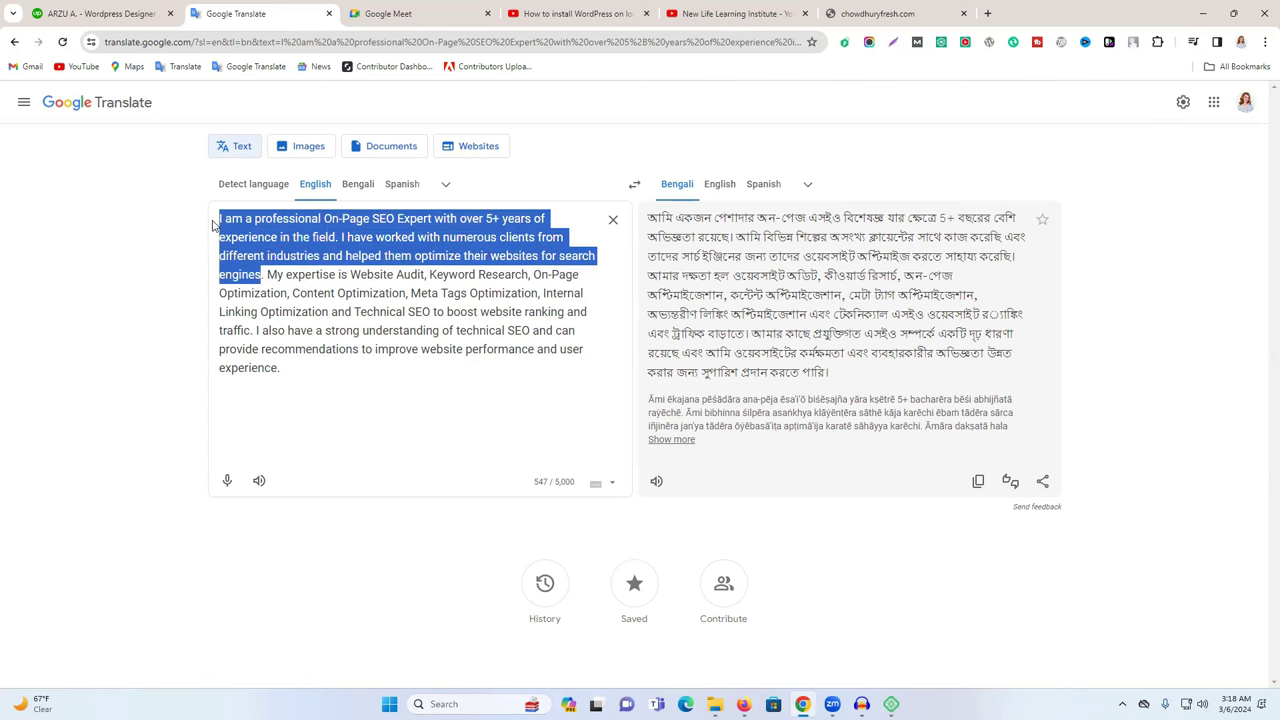
{"action": "right_click", "coordinate": [255, 241]}
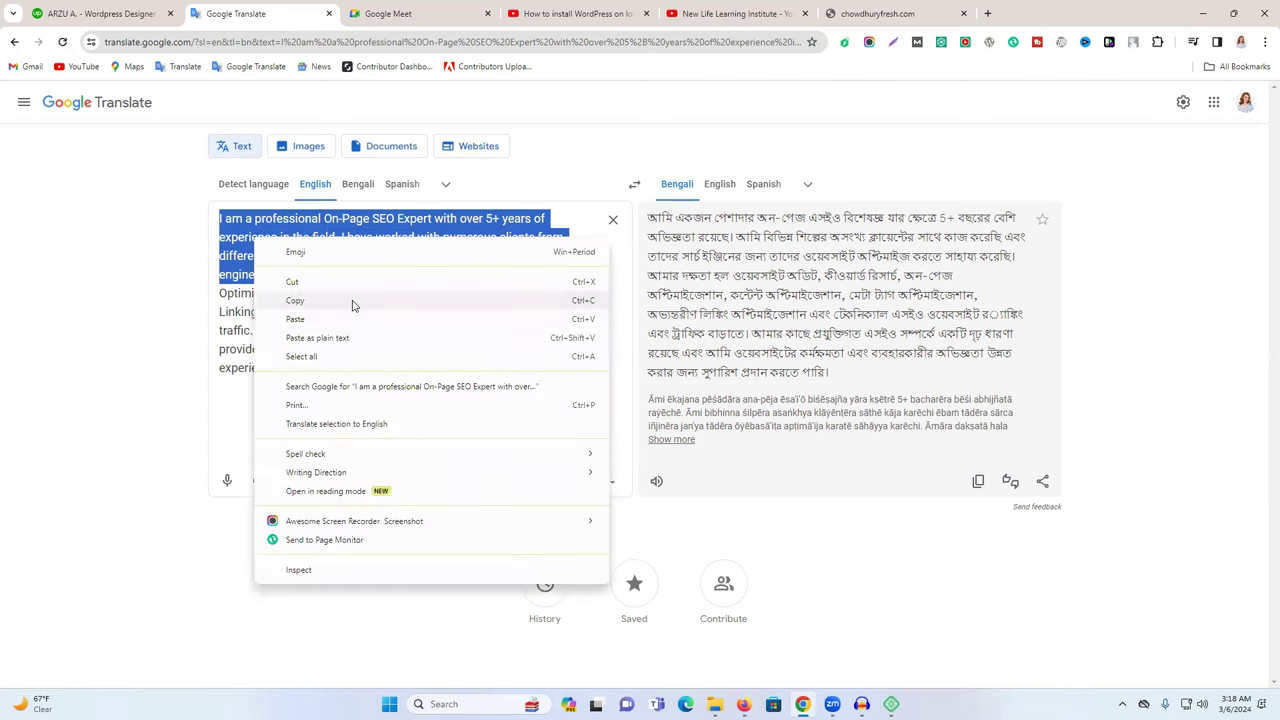
{"action": "left_click", "coordinate": [352, 305]}
{"action": "left_click", "coordinate": [743, 704]}
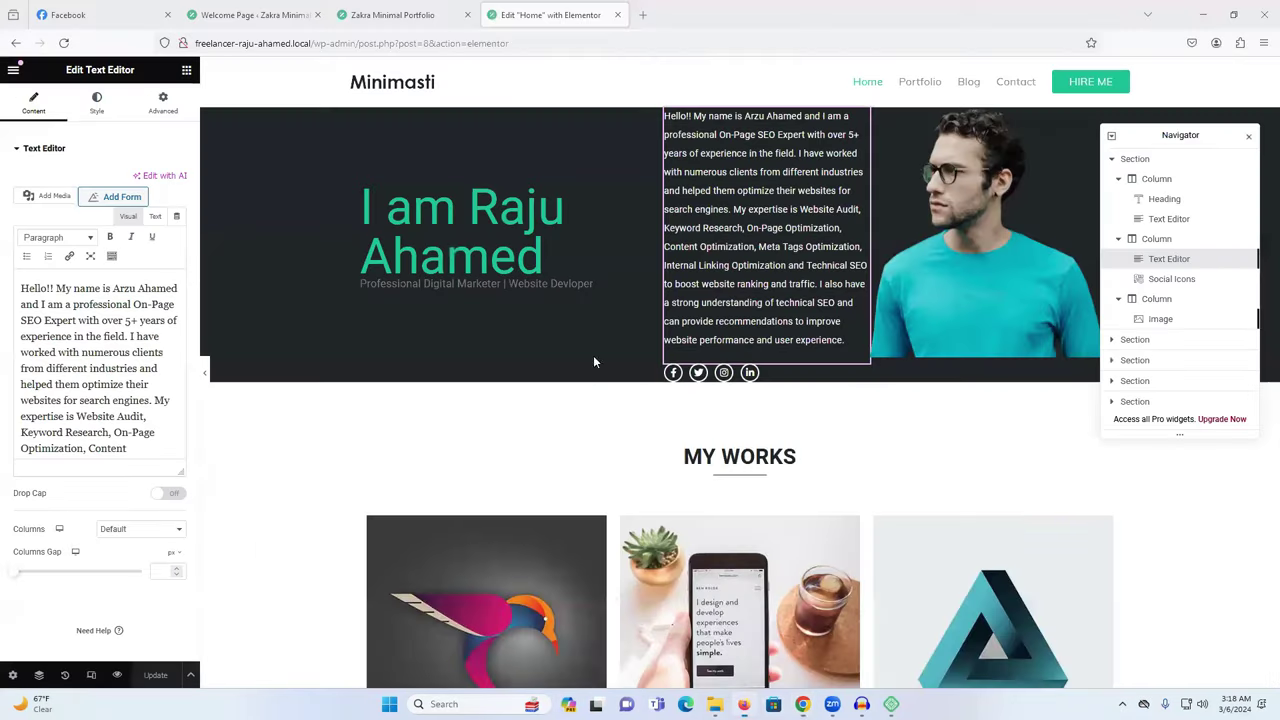
Replace the hero paragraph with the two copied sentences about being a professional On-Page SEO Expert.
{"action": "double_click", "coordinate": [44, 337]}
{"action": "key", "text": "ctrl+a"}
{"action": "key", "text": "ctrl+v"}
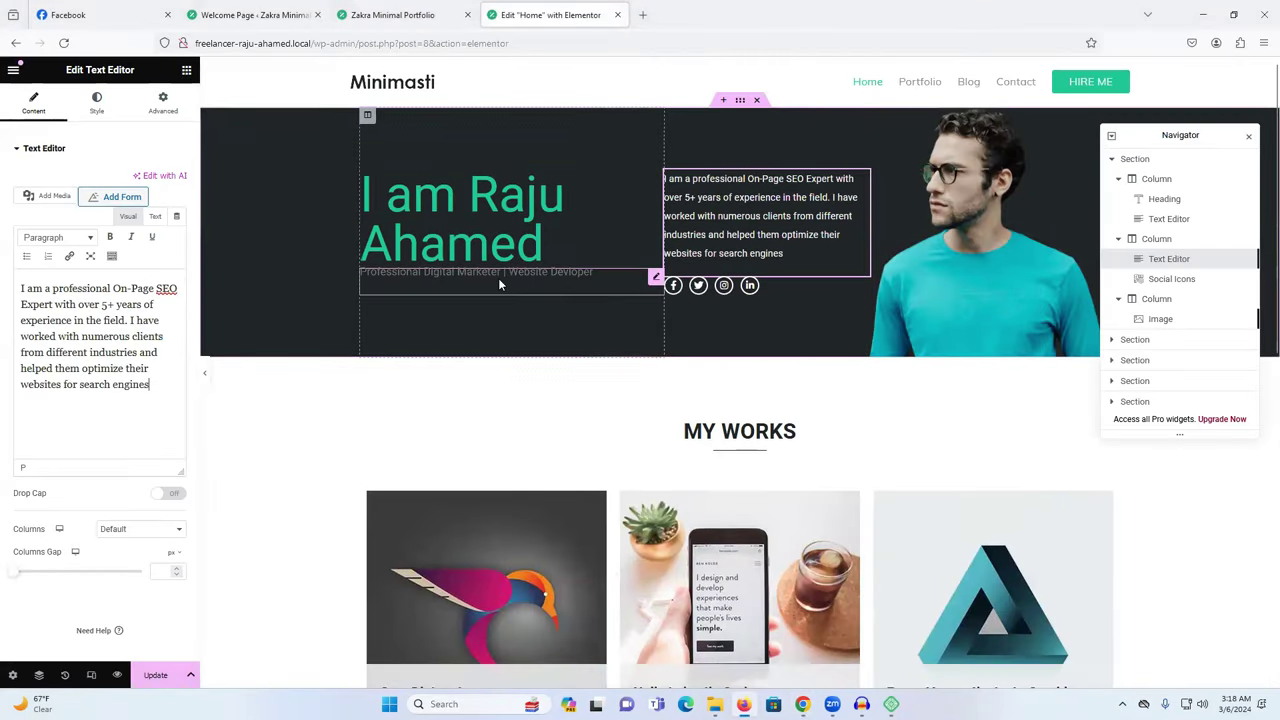
{"action": "left_click_drag", "start_coordinate": [382, 212], "coordinate": [360, 212]}
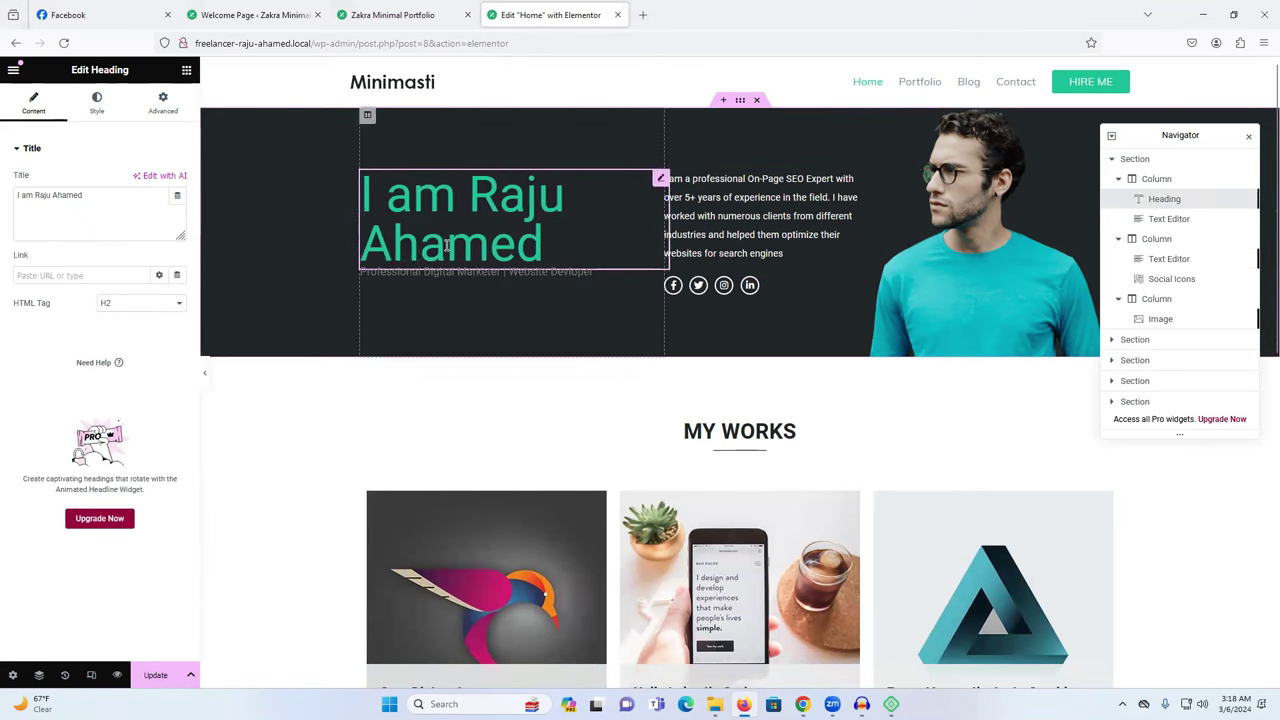
{"action": "left_click", "coordinate": [668, 234]}
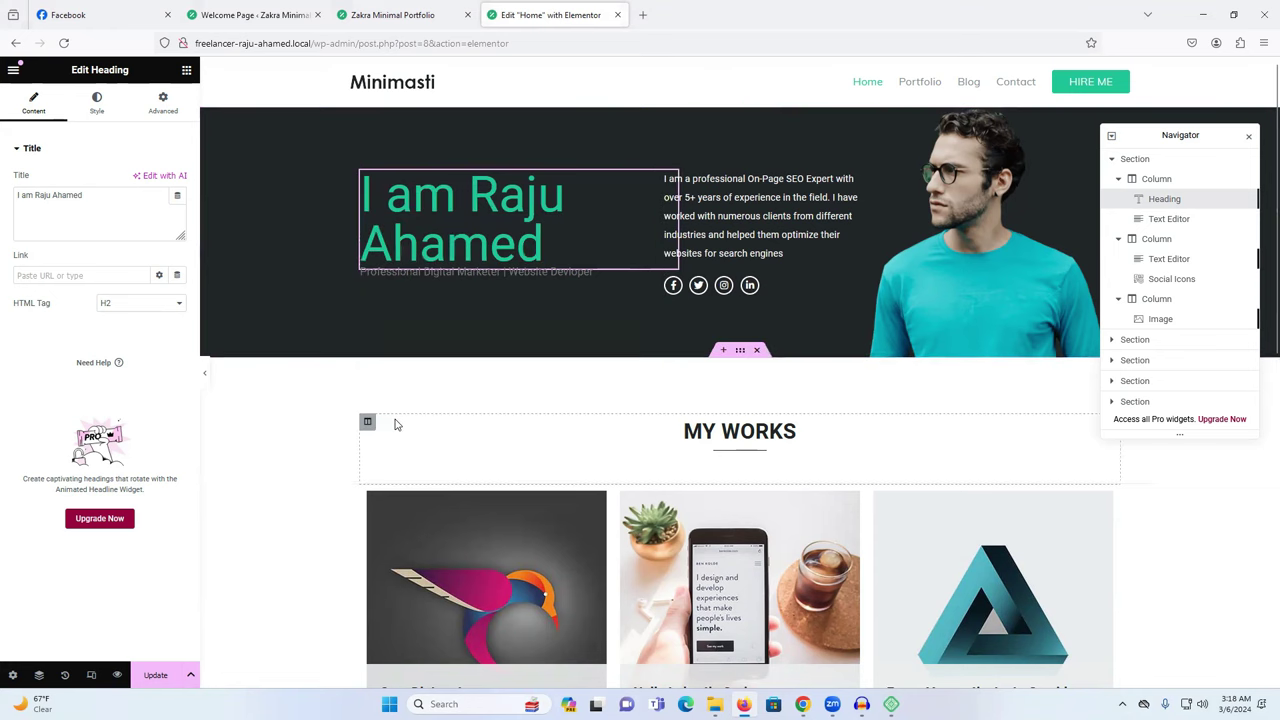
Open the hero Facebook icon's settings and copy the owner's Facebook profile address from the Facebook tab.
{"action": "left_click", "coordinate": [674, 287]}
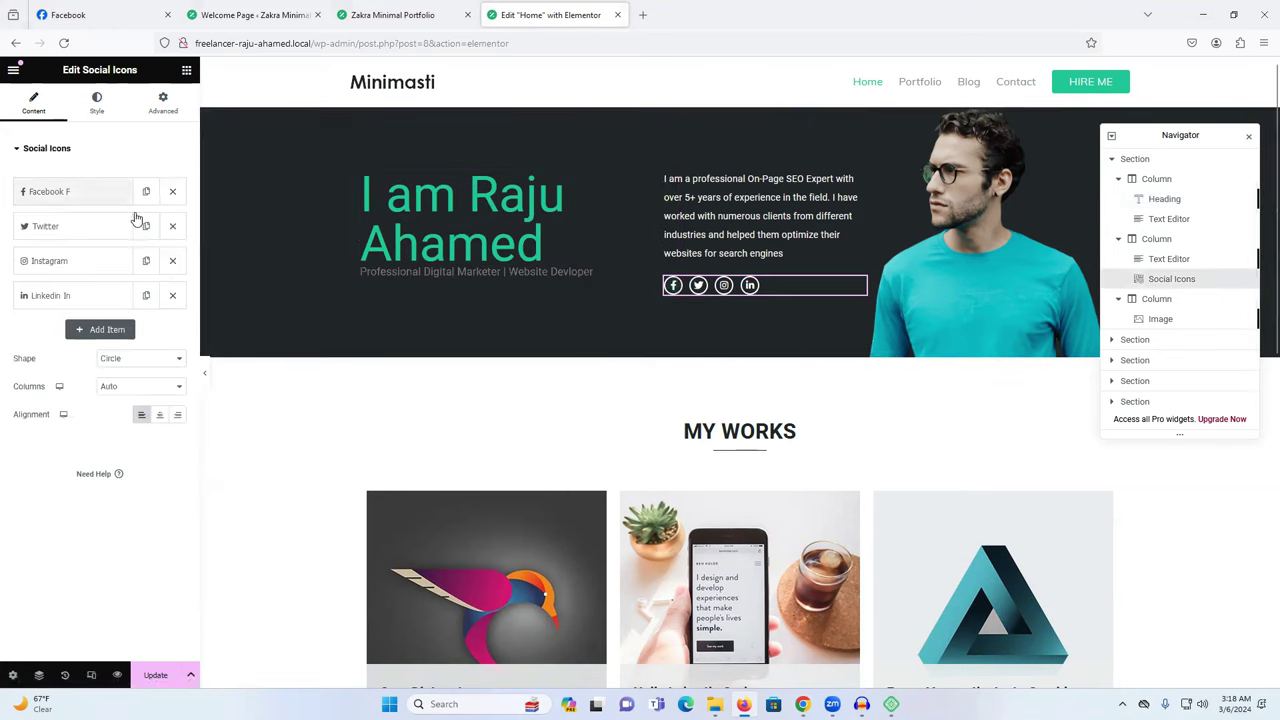
{"action": "left_click", "coordinate": [49, 192]}
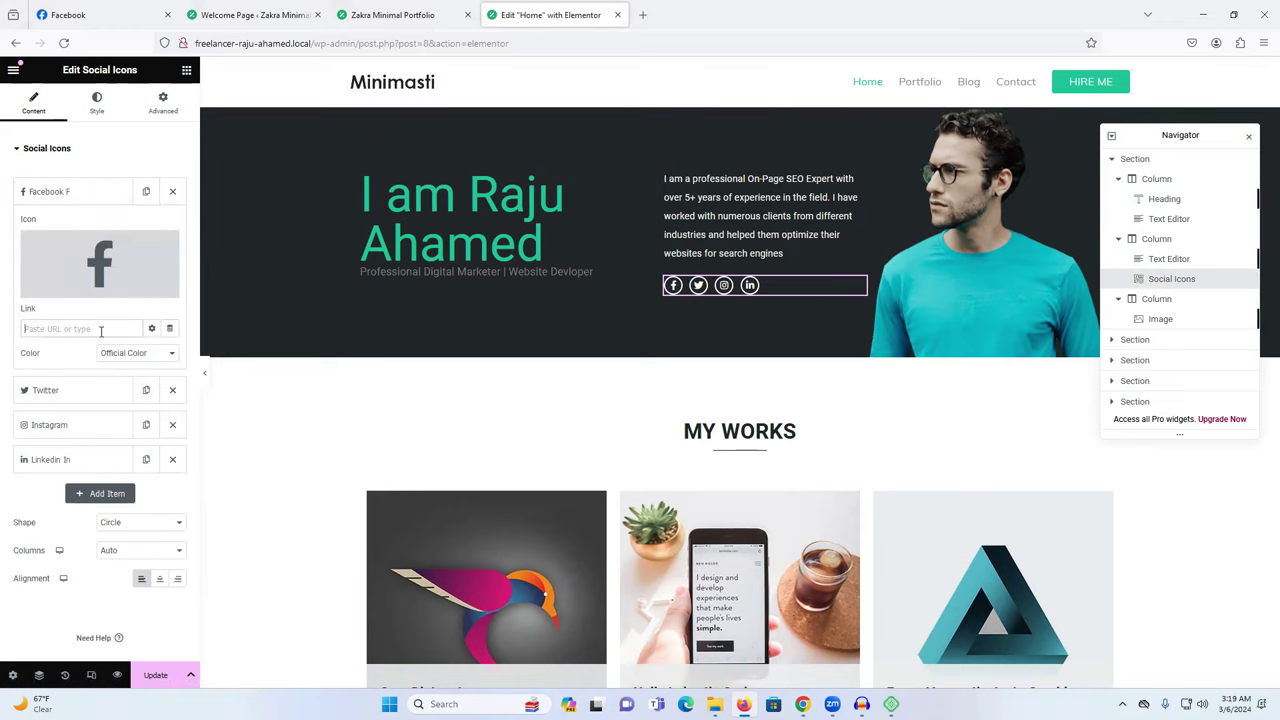
{"action": "left_click", "coordinate": [141, 14]}
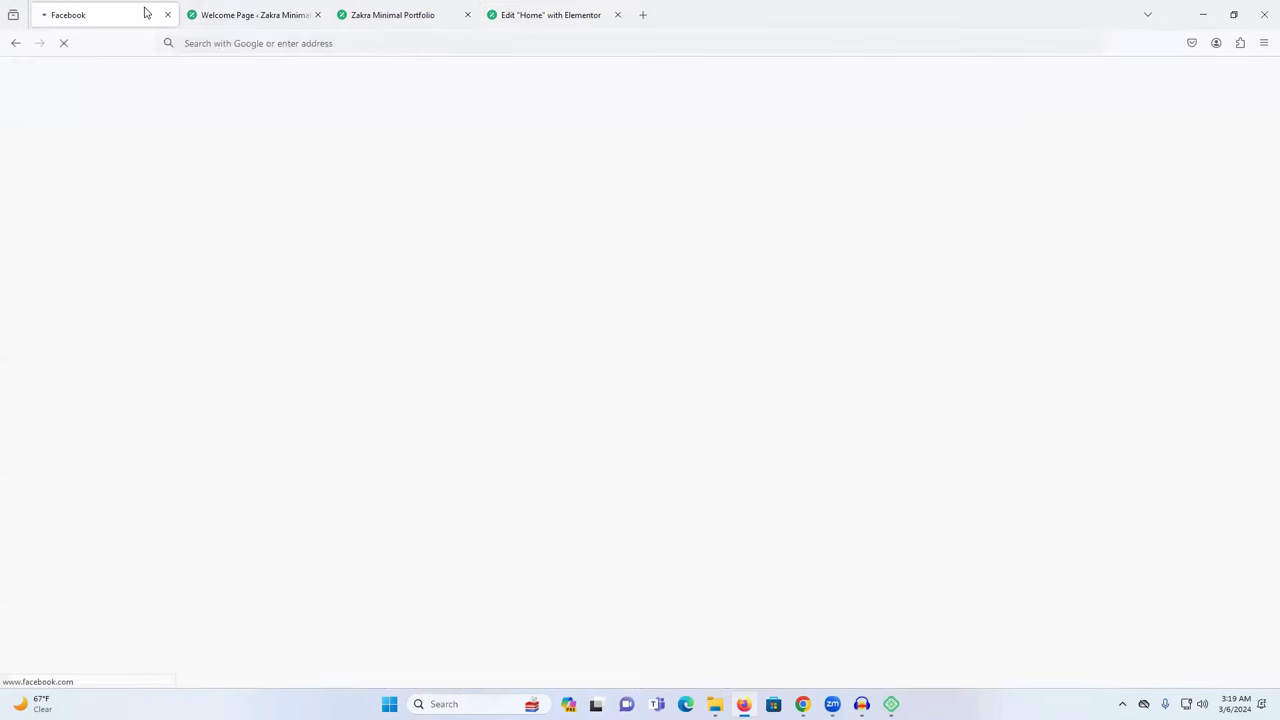
{"action": "left_click", "coordinate": [380, 43]}
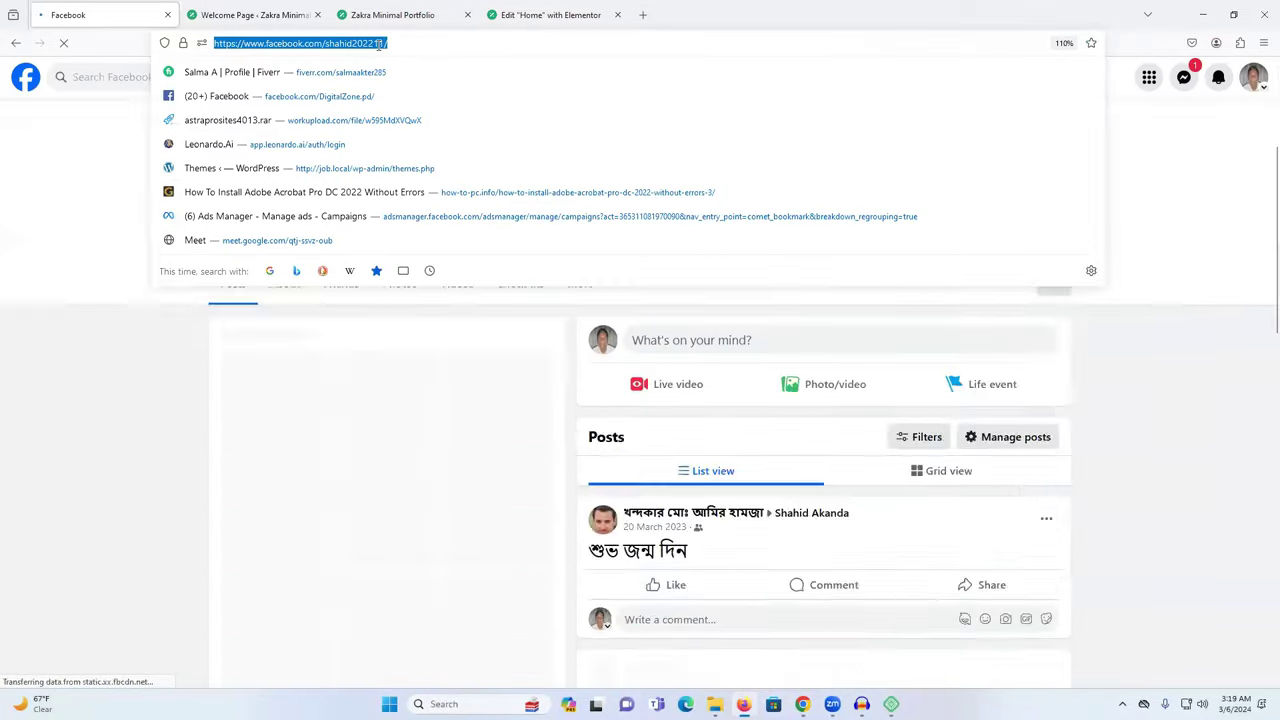
{"action": "left_click", "coordinate": [375, 10]}
{"action": "left_click", "coordinate": [262, 14]}
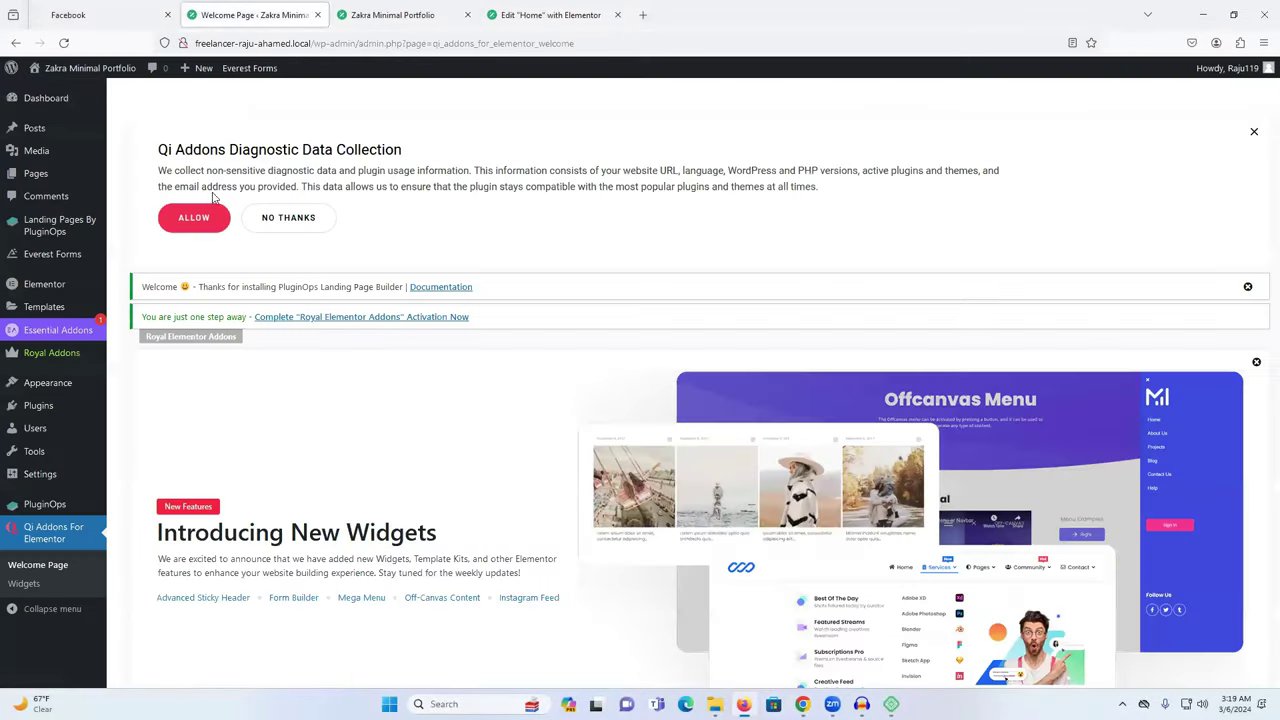
{"action": "left_click", "coordinate": [550, 14]}
Paste the Facebook profile link into the icon and close the Navigator.
{"action": "key", "text": "ctrl+v"}
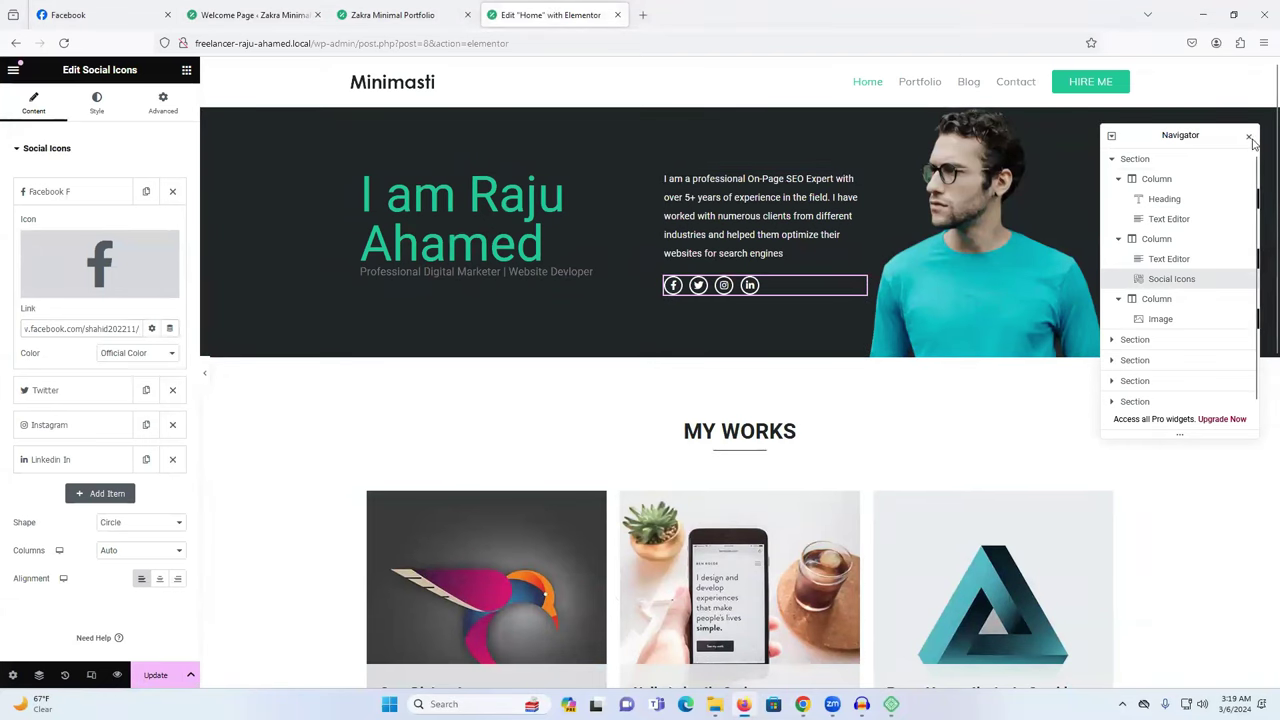
{"action": "left_click", "coordinate": [1249, 137]}
{"action": "scroll", "coordinate": [946, 409], "scroll_direction": "down", "scroll_amount": 2}
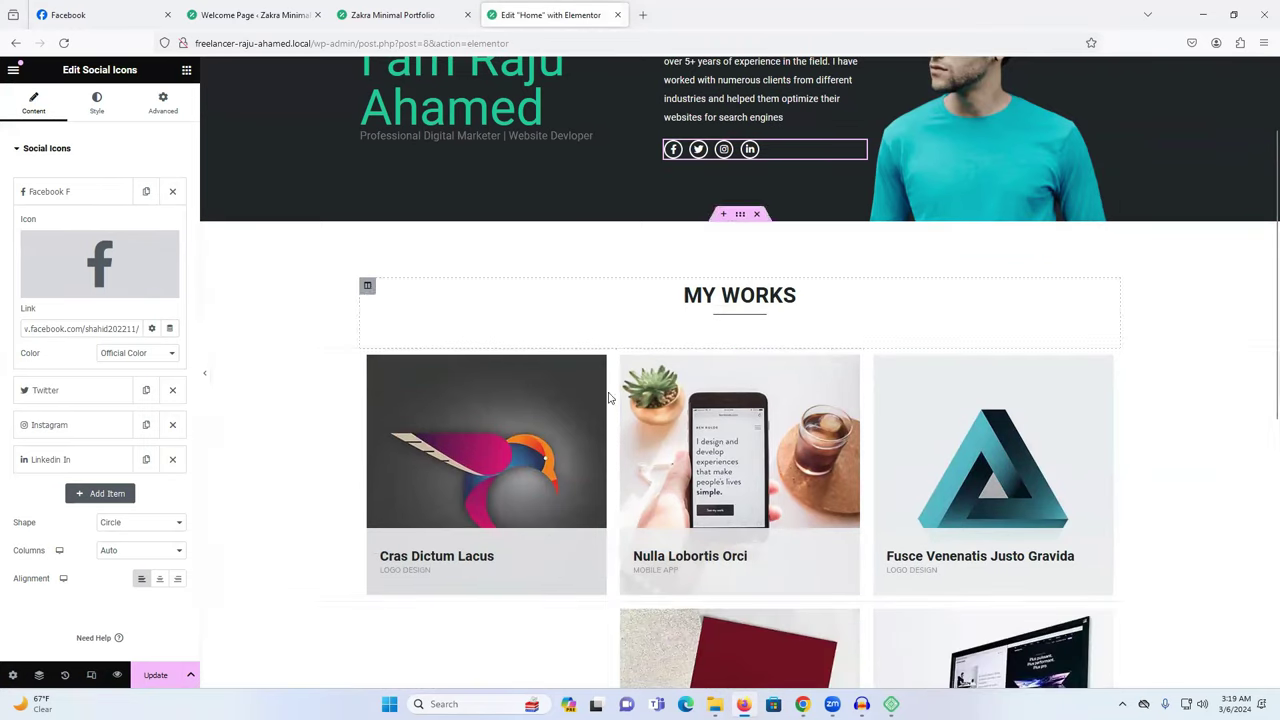
Upload slaterstreetmarketottawa-com from Downloads into the media library for the first My Works card's image.
{"action": "left_click", "coordinate": [513, 450]}
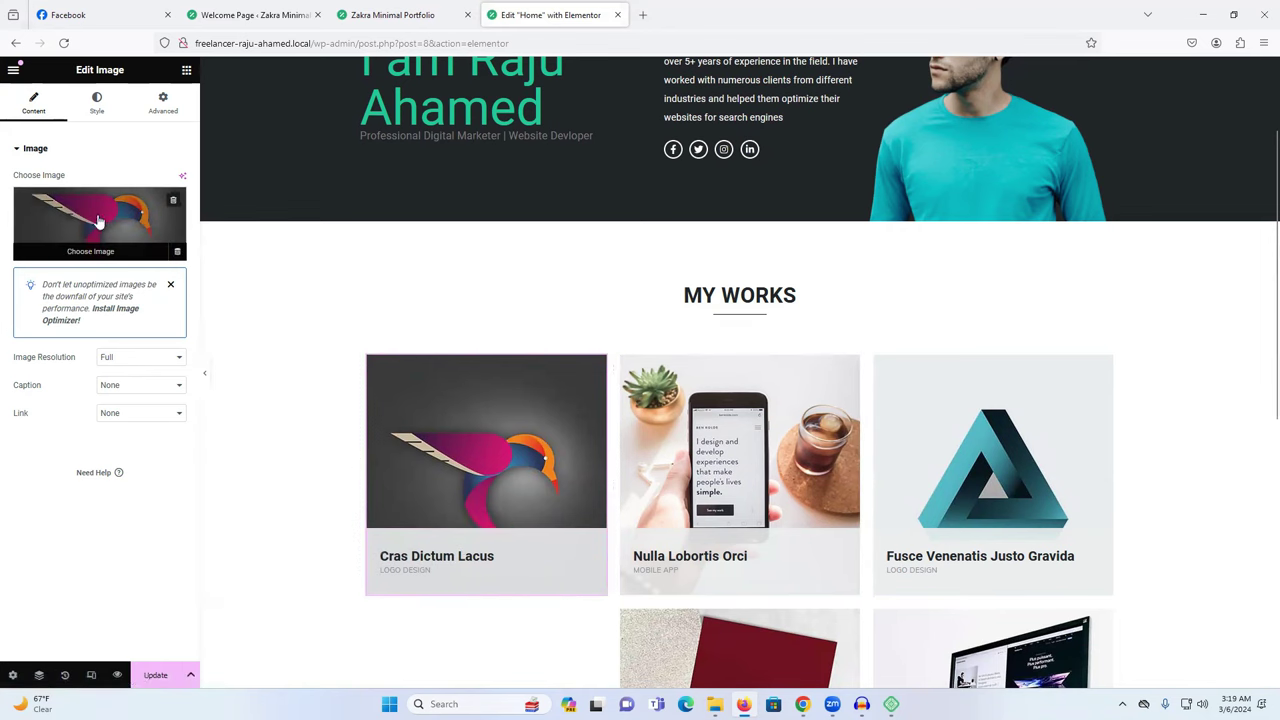
{"action": "left_click", "coordinate": [100, 222]}
{"action": "left_click", "coordinate": [670, 347]}
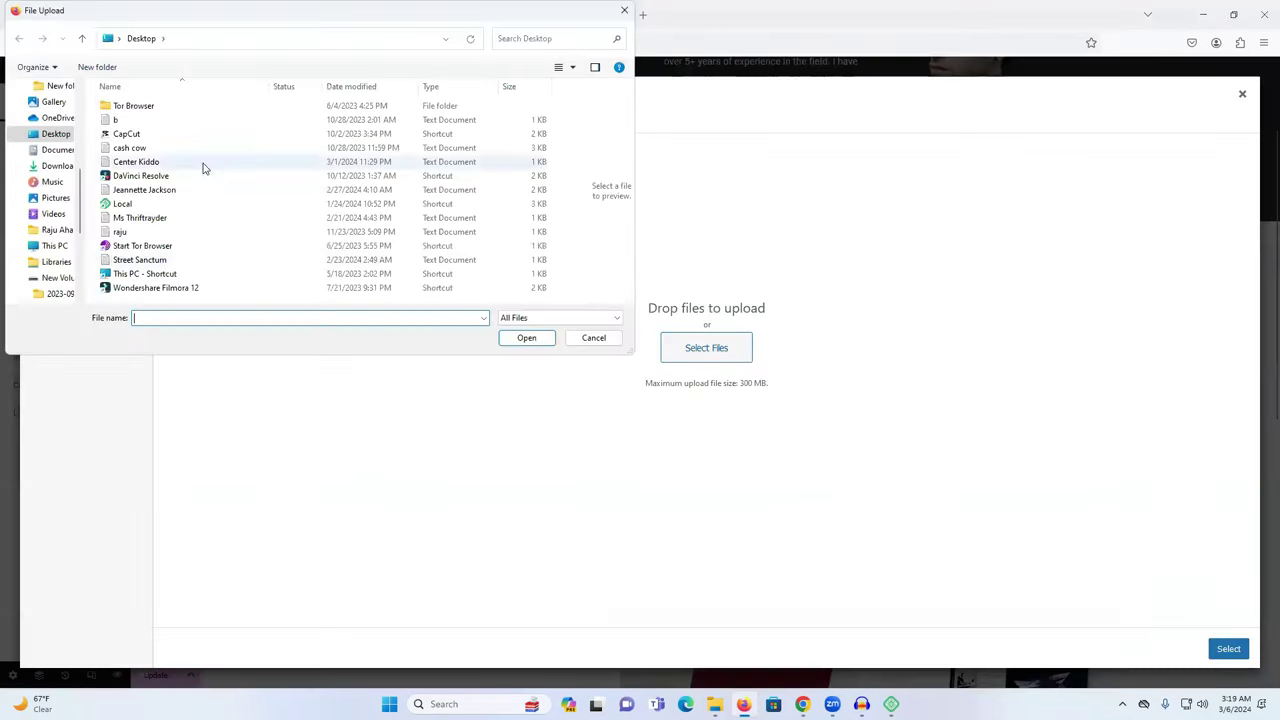
{"action": "left_click", "coordinate": [57, 165]}
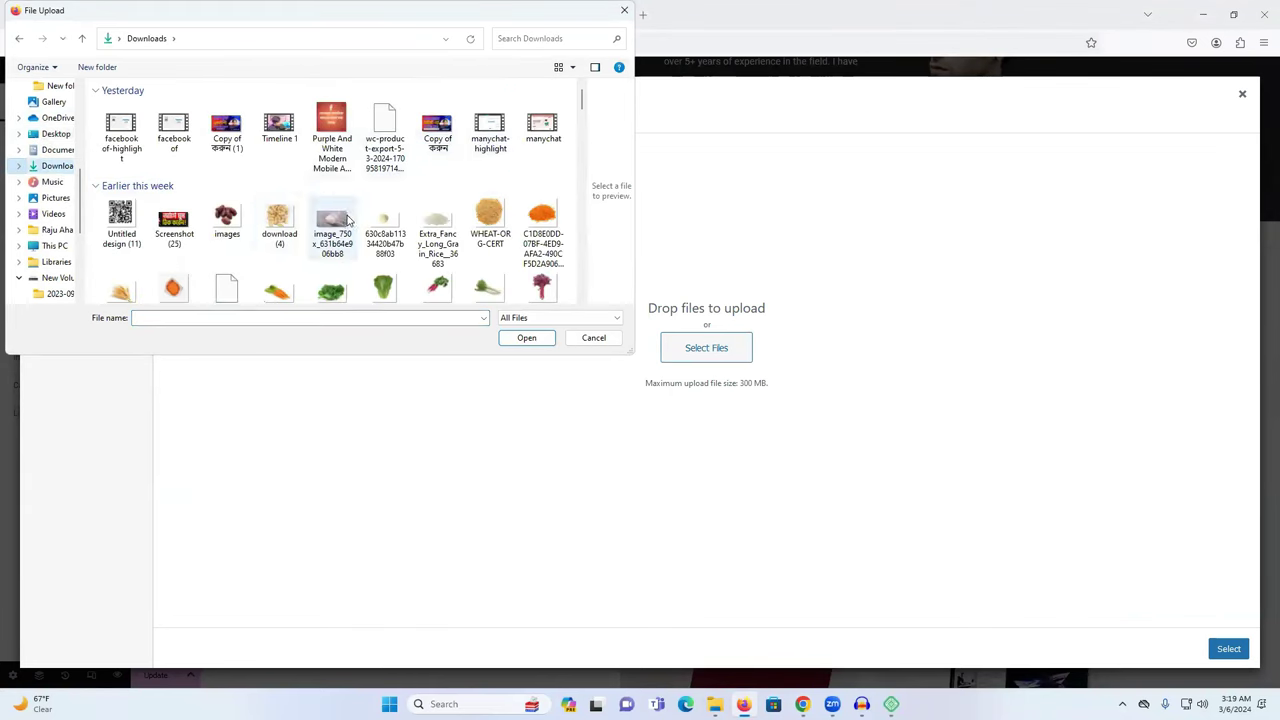
{"action": "scroll", "coordinate": [348, 218], "scroll_direction": "down", "scroll_amount": 5}
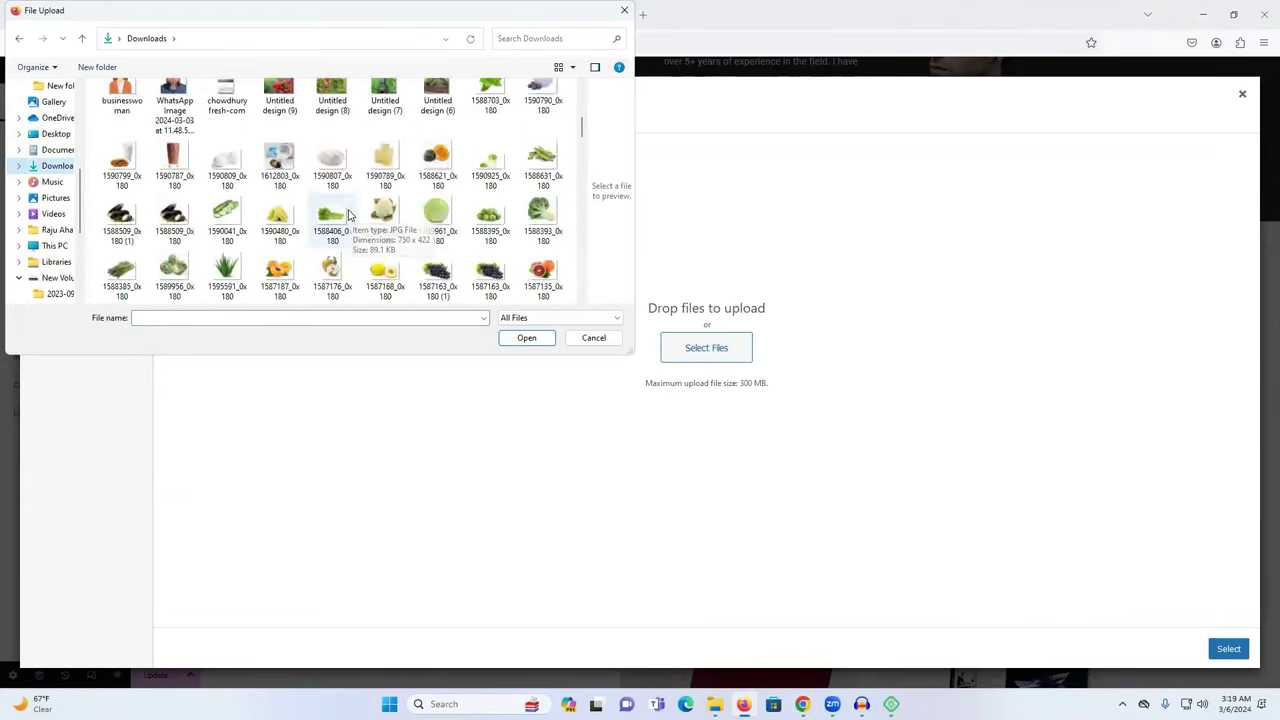
{"action": "scroll", "coordinate": [347, 220], "scroll_direction": "up", "scroll_amount": 5}
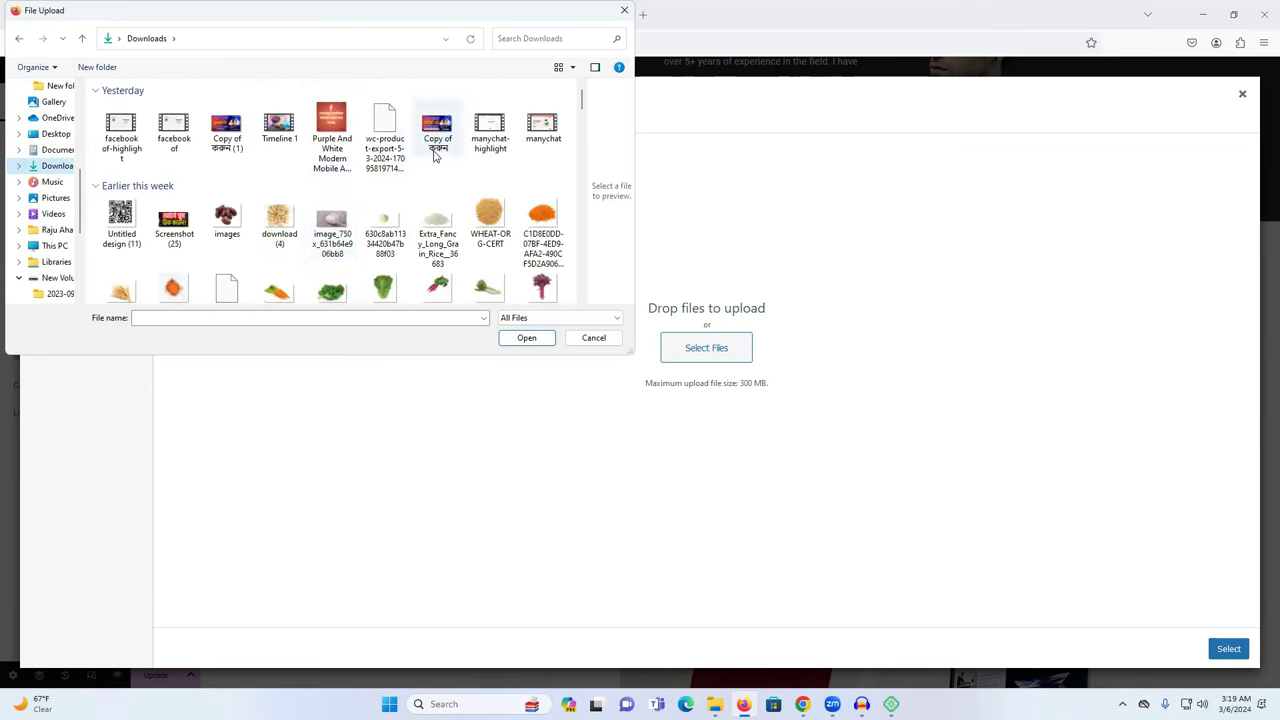
{"action": "scroll", "coordinate": [437, 182], "scroll_direction": "down", "scroll_amount": 5}
{"action": "scroll", "coordinate": [437, 182], "scroll_direction": "down", "scroll_amount": 5}
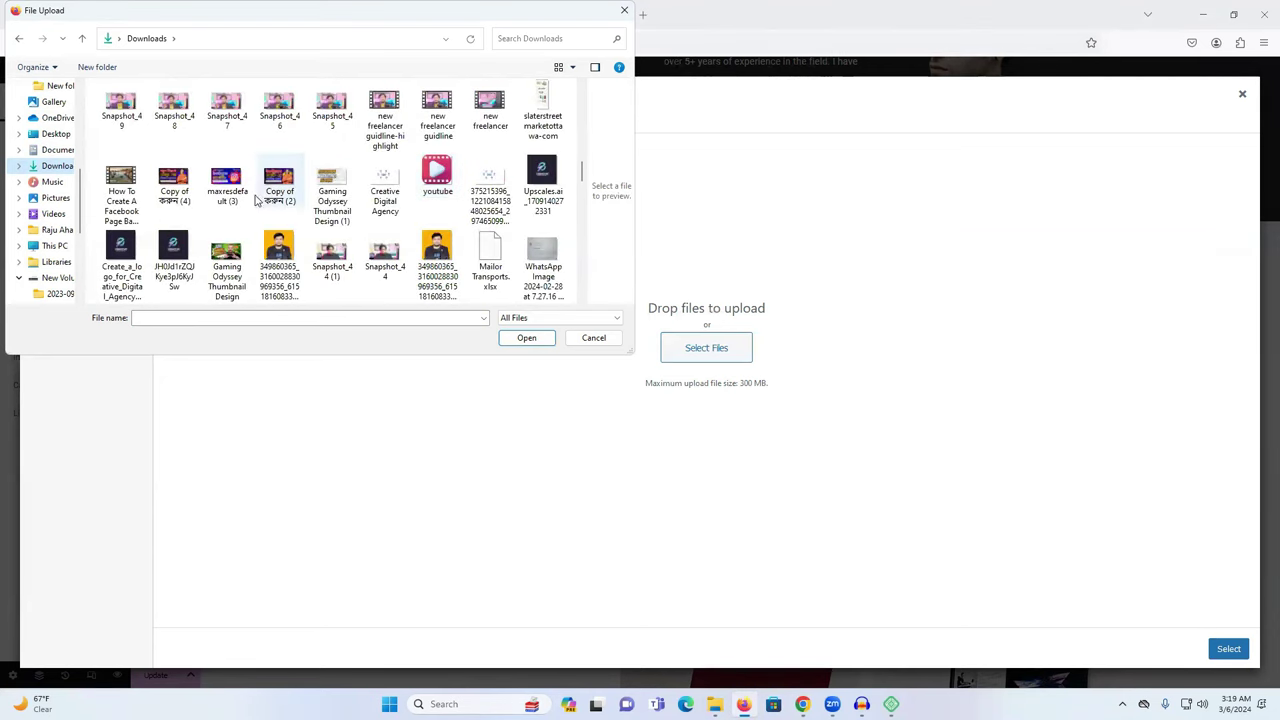
{"action": "left_click", "coordinate": [542, 110]}
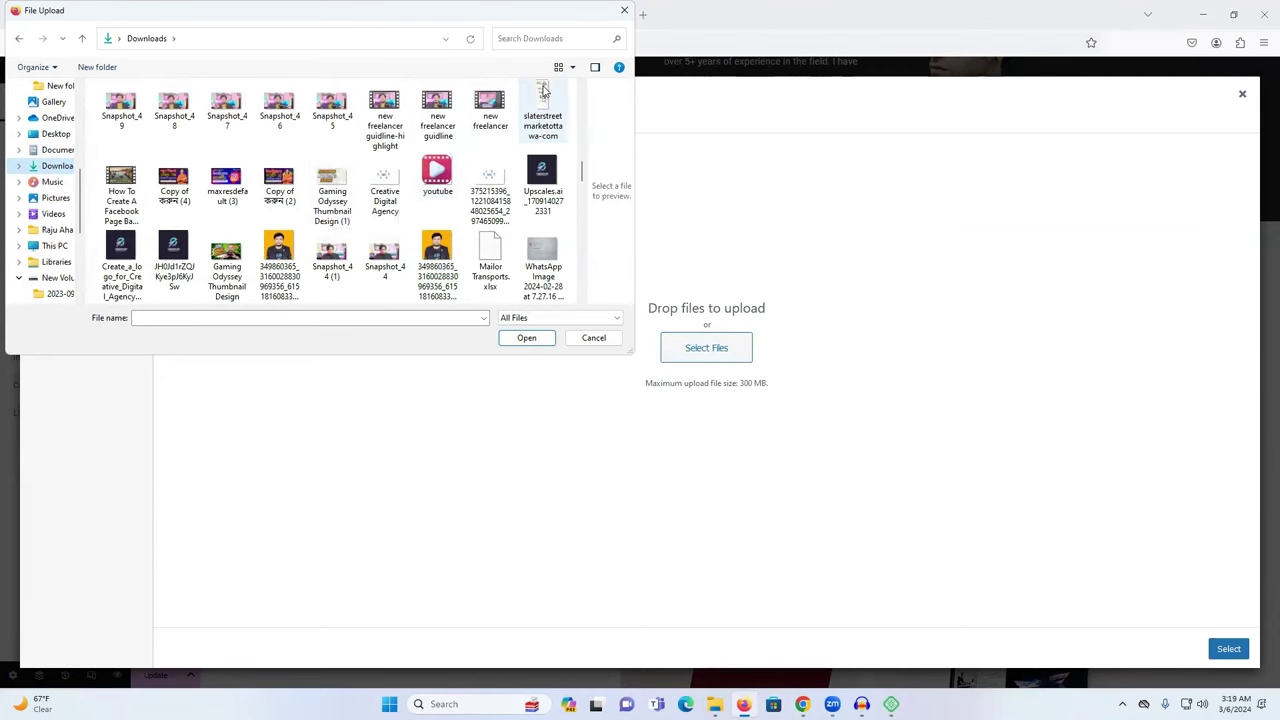
{"action": "left_click", "coordinate": [527, 338]}
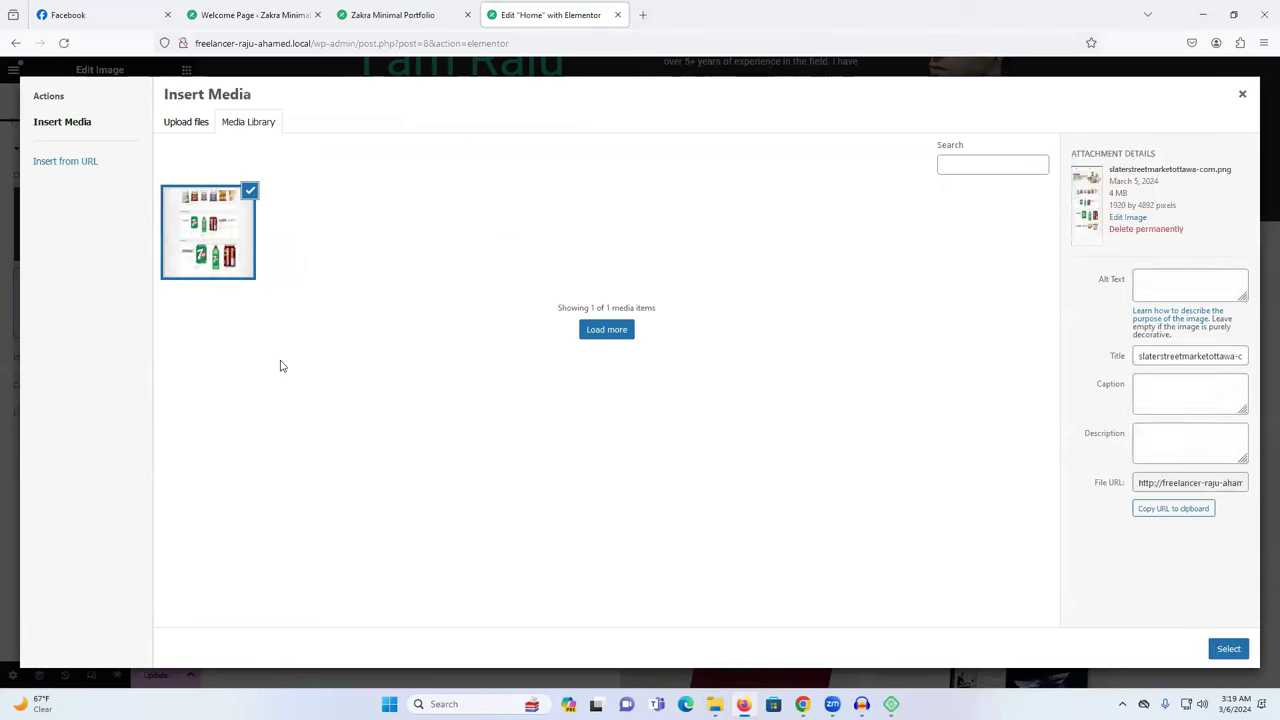
Insert the grocery image, then delete it from the card and switch to the chowdhuryfresh.com tab.
{"action": "left_click", "coordinate": [1232, 650]}
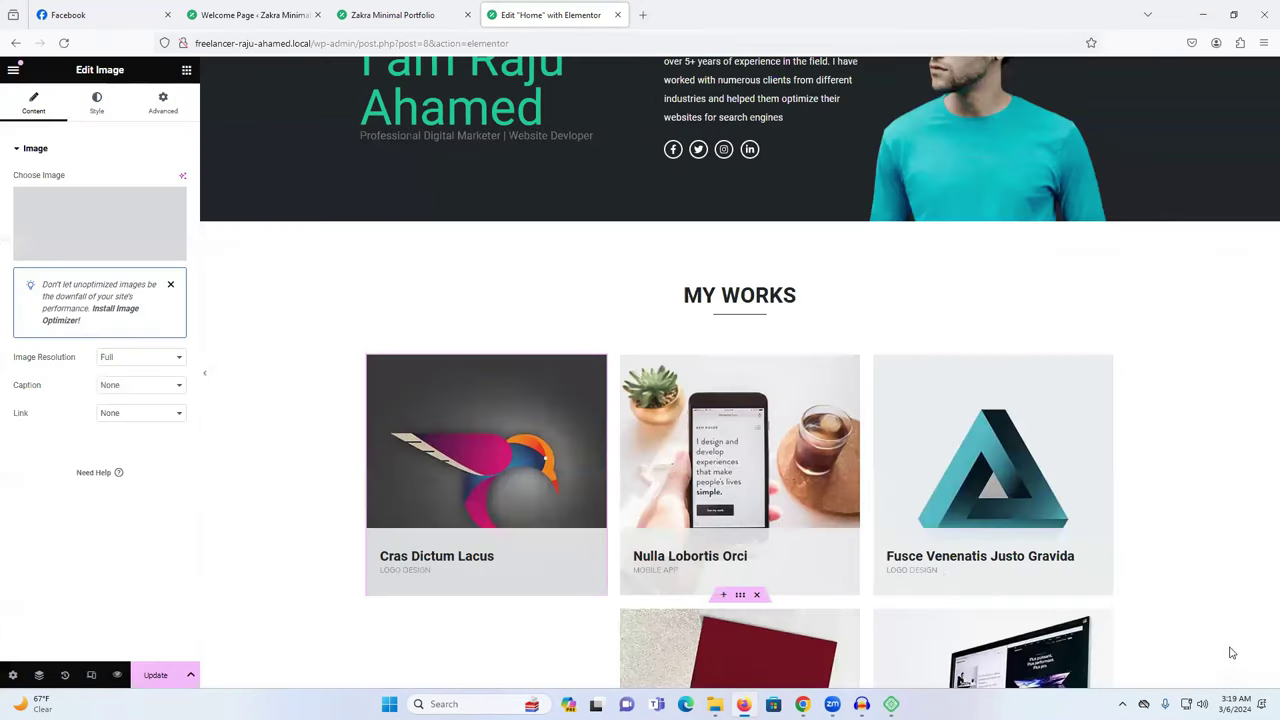
{"action": "scroll", "coordinate": [588, 428], "scroll_direction": "down", "scroll_amount": 5}
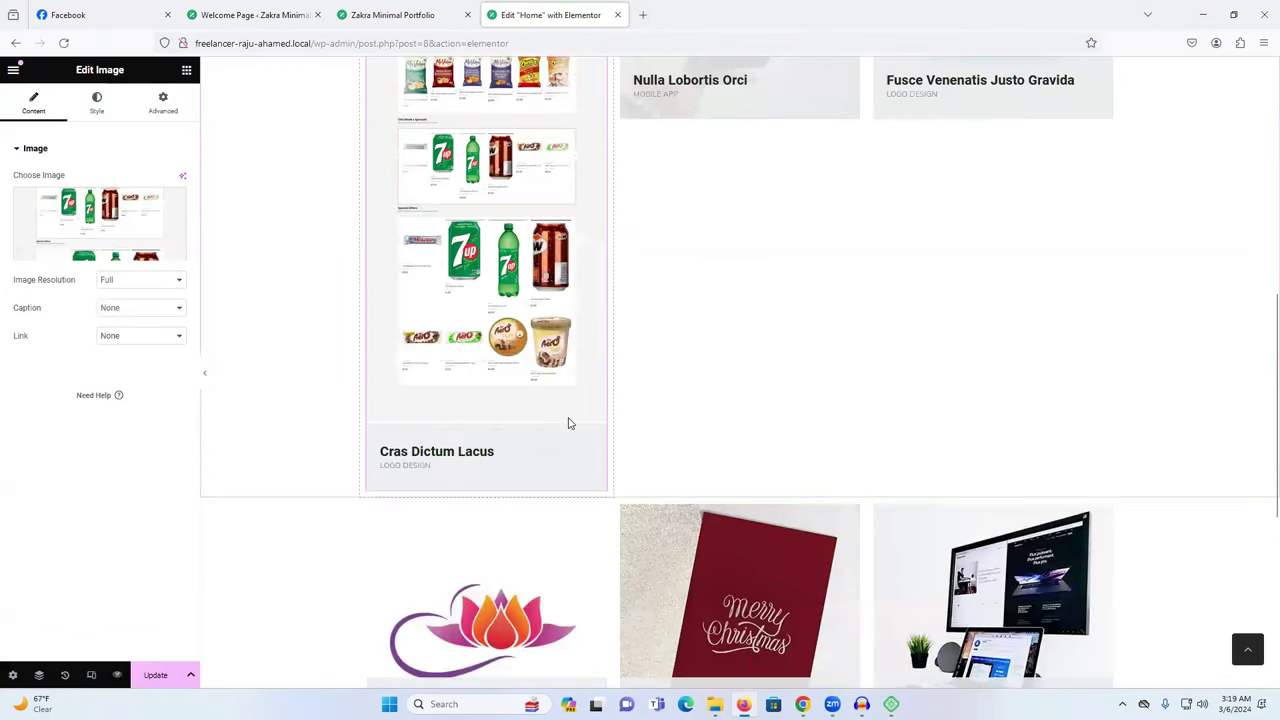
{"action": "scroll", "coordinate": [654, 434], "scroll_direction": "up", "scroll_amount": 1}
{"action": "scroll", "coordinate": [562, 425], "scroll_direction": "up", "scroll_amount": 2}
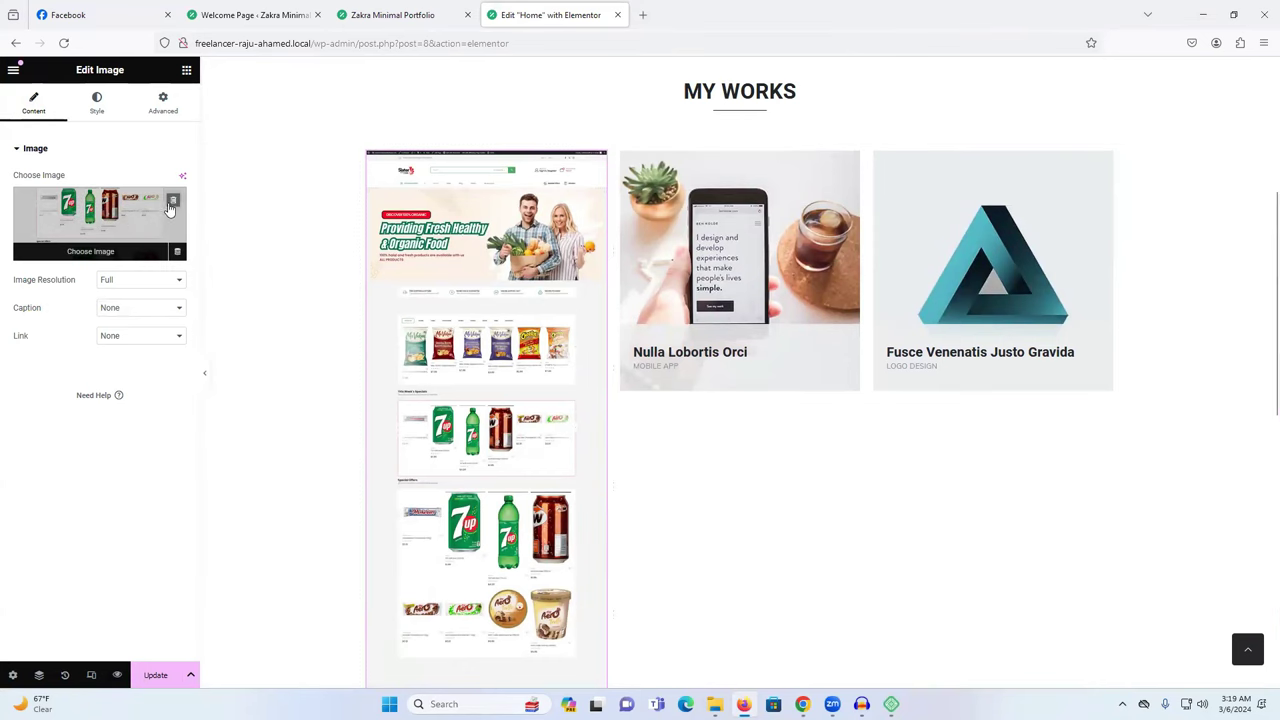
{"action": "left_click", "coordinate": [172, 204]}
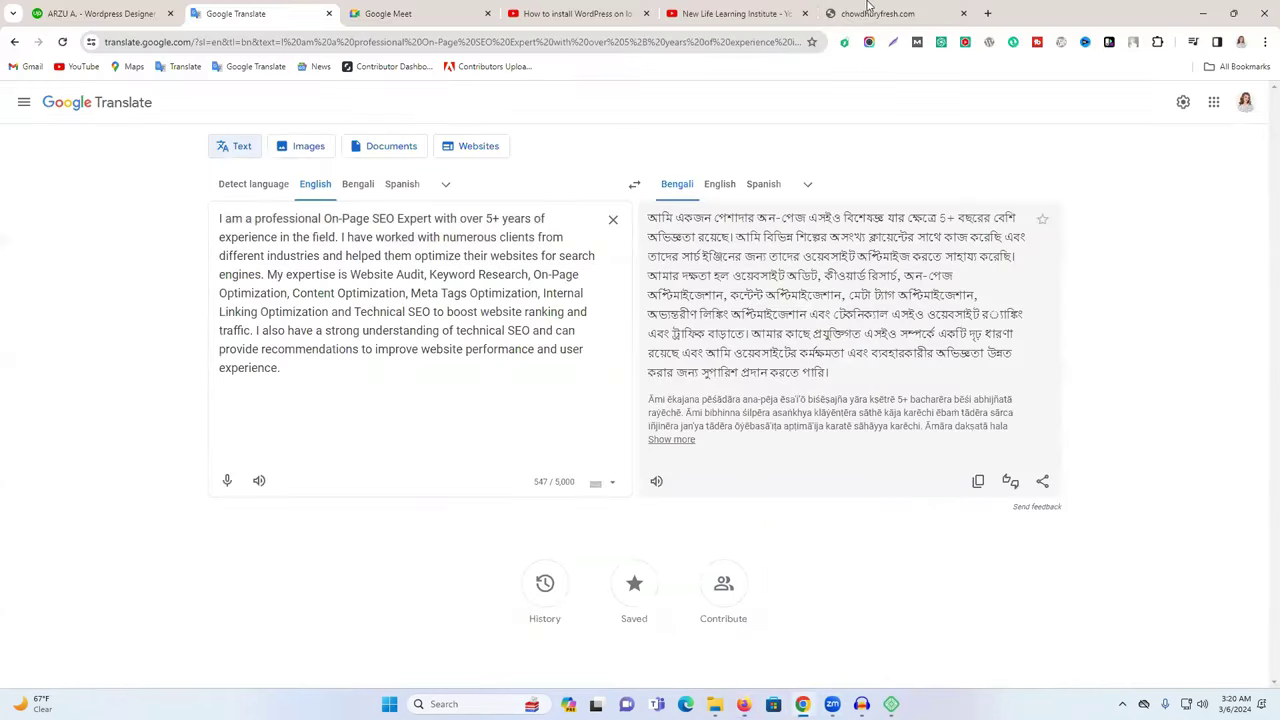
{"action": "left_click", "coordinate": [872, 12]}
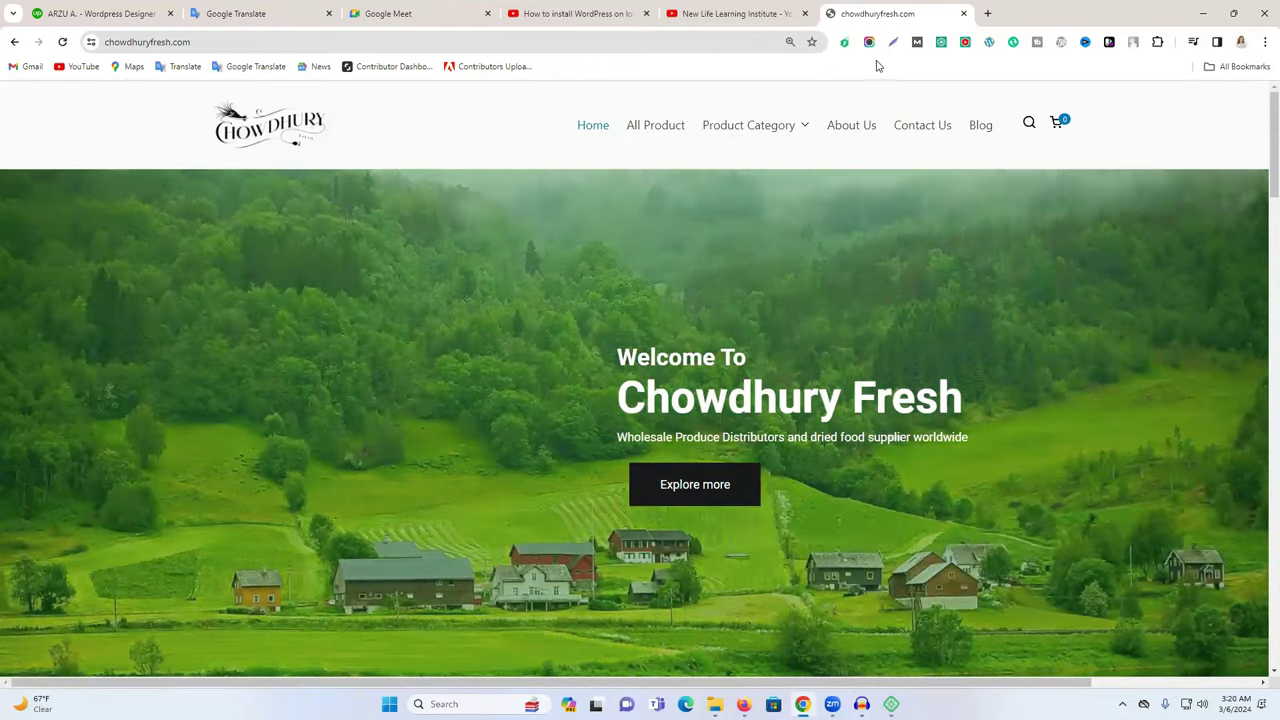
Capture the visible Chowdhury Fresh homepage with Lightshot and save it as Screenshot (26).png.
{"action": "left_click", "coordinate": [893, 42]}
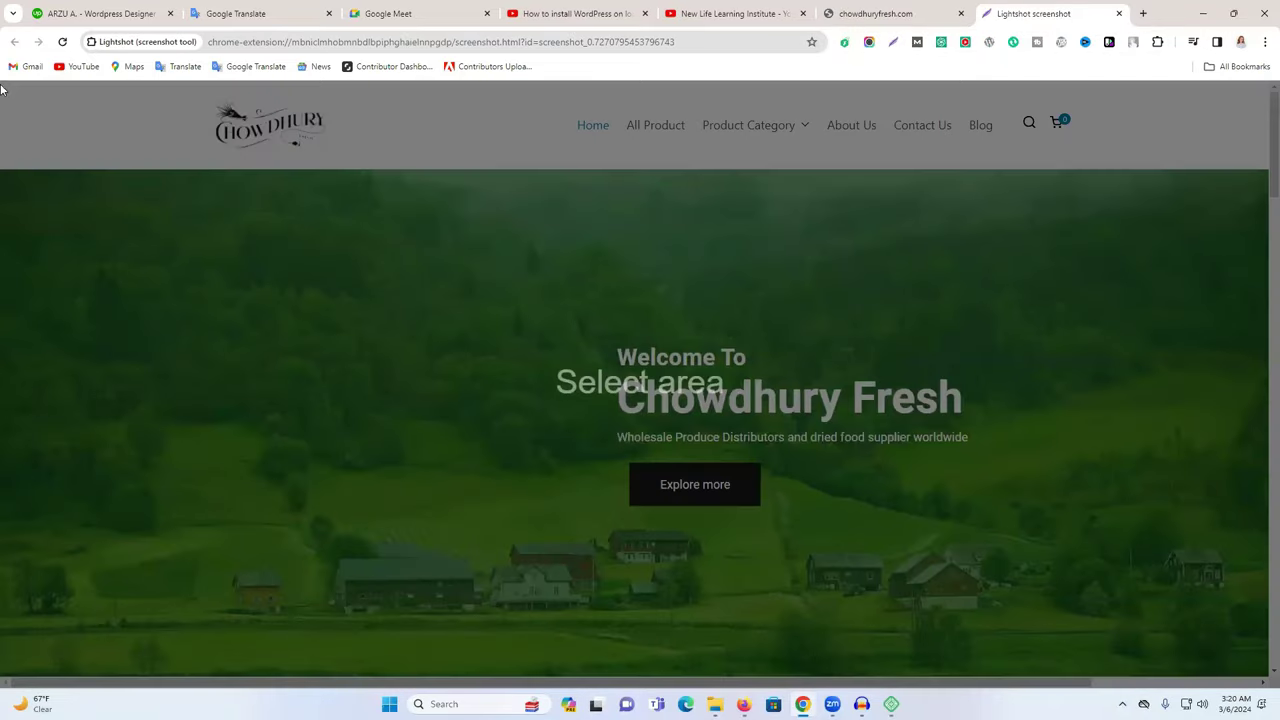
{"action": "left_click_drag", "start_coordinate": [3, 84], "coordinate": [1265, 673]}
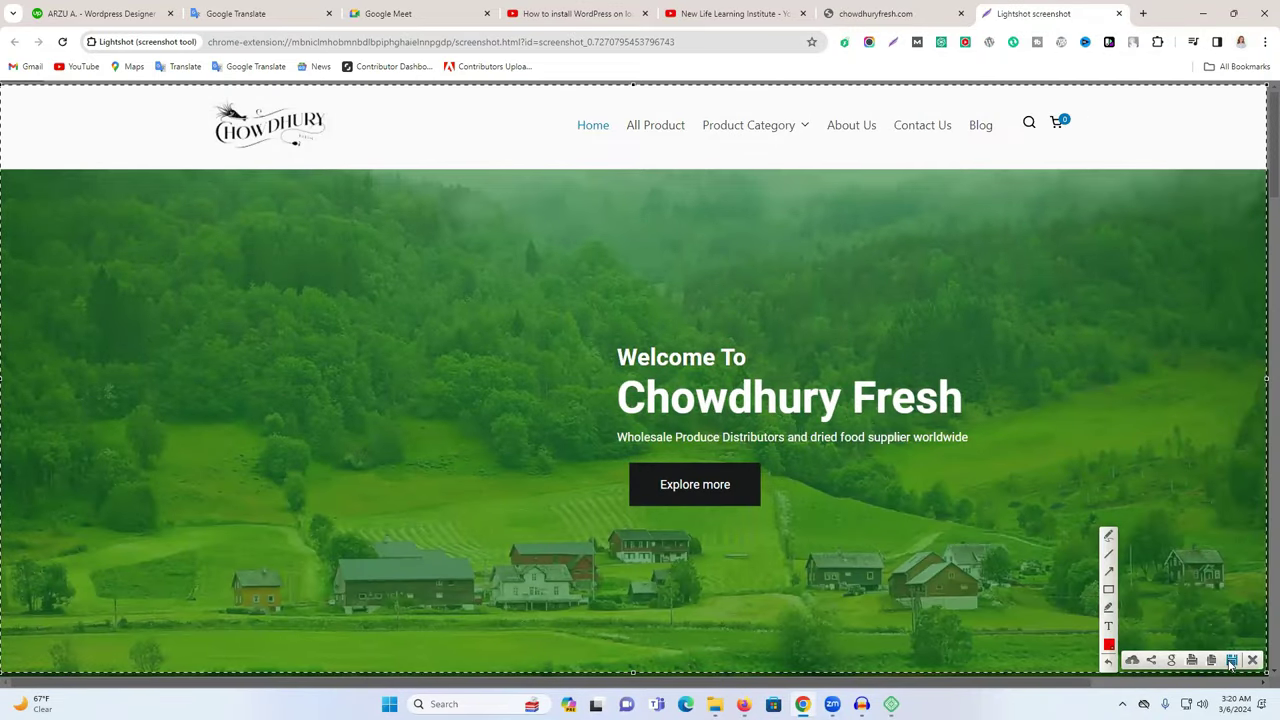
{"action": "left_click", "coordinate": [1233, 660]}
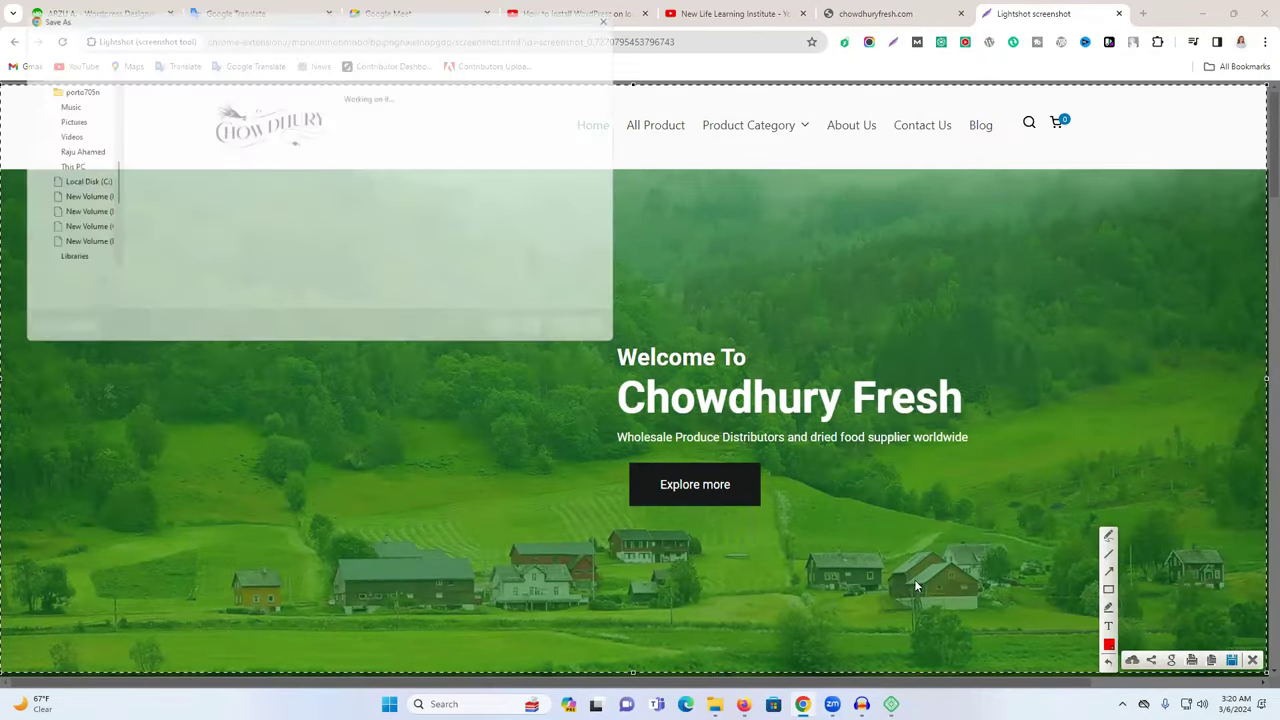
{"action": "left_click", "coordinate": [537, 337]}
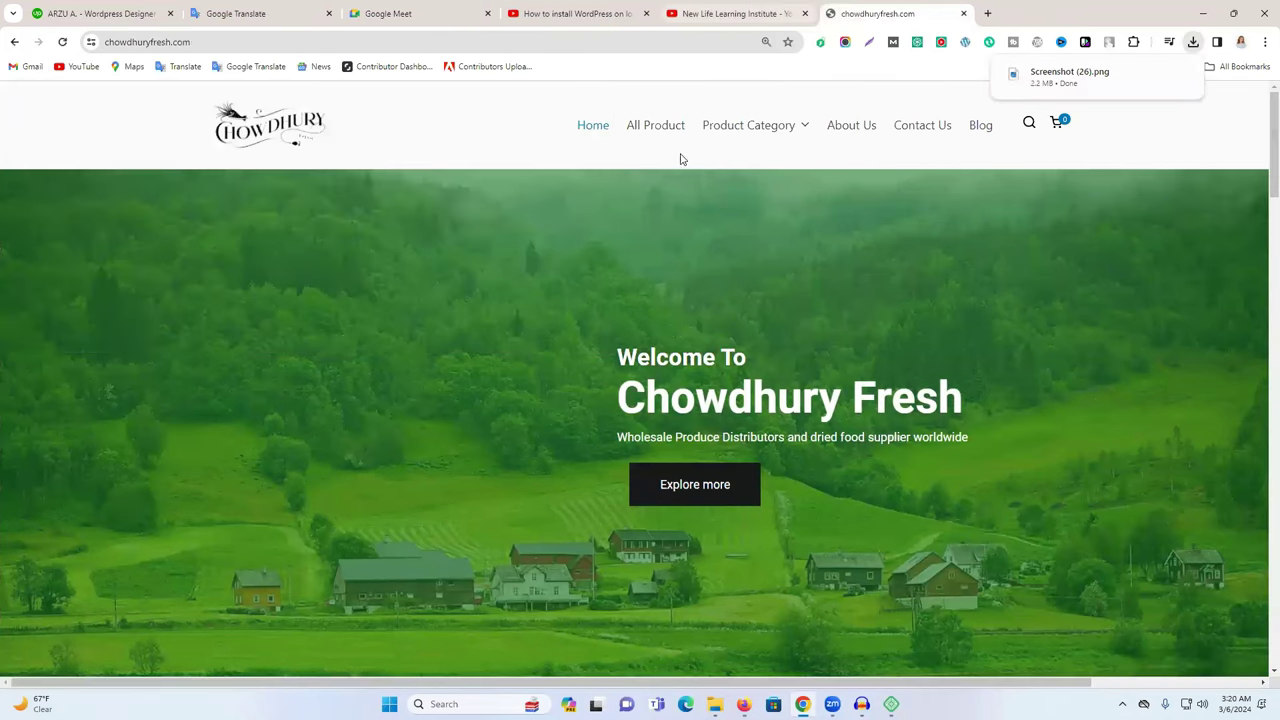
{"action": "key", "text": "alt+Tab"}
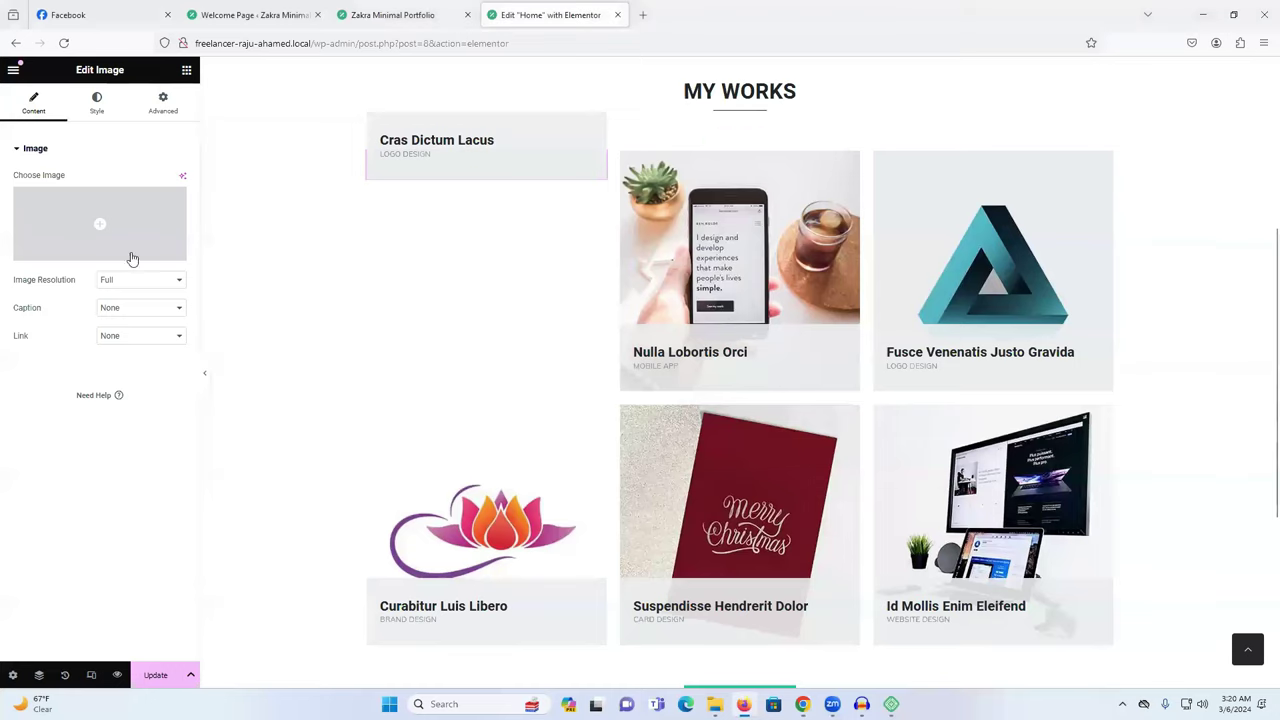
Upload Screenshot (26).png from Downloads and insert it as the Cras Dictum Lacus card image.
{"action": "left_click", "coordinate": [130, 240]}
{"action": "left_click", "coordinate": [190, 122]}
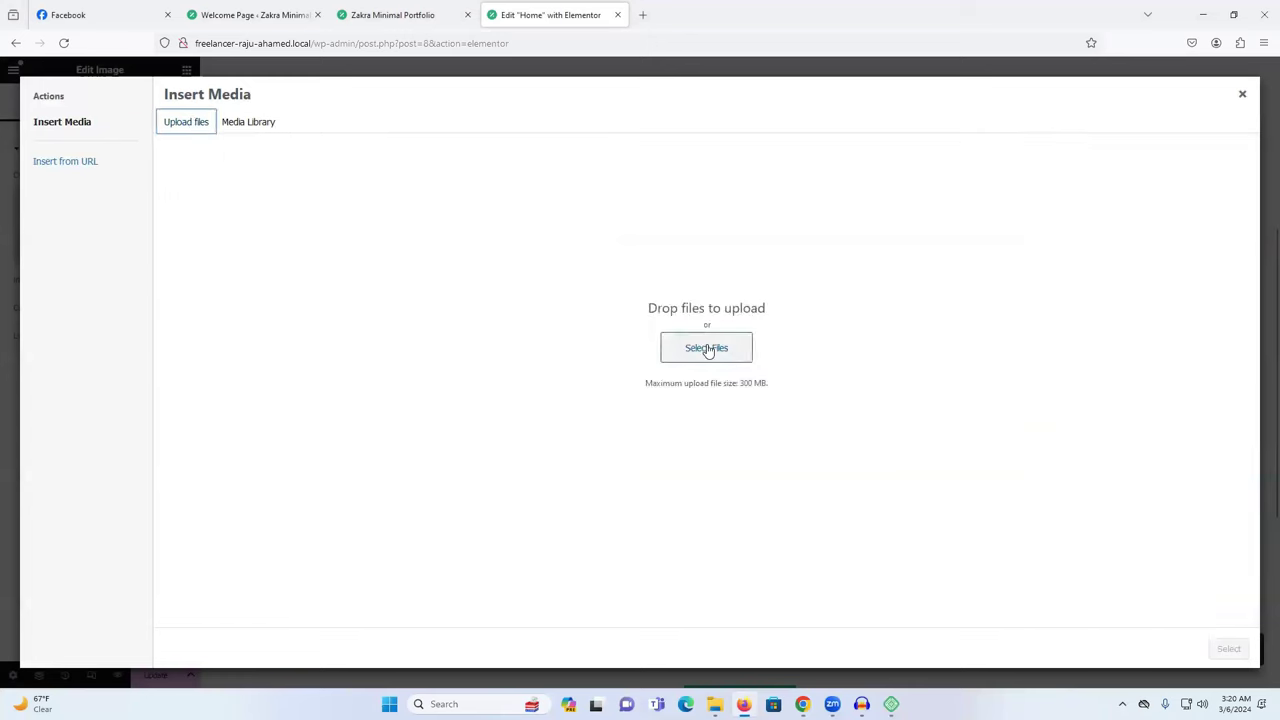
{"action": "left_click", "coordinate": [706, 347]}
{"action": "left_click", "coordinate": [136, 155]}
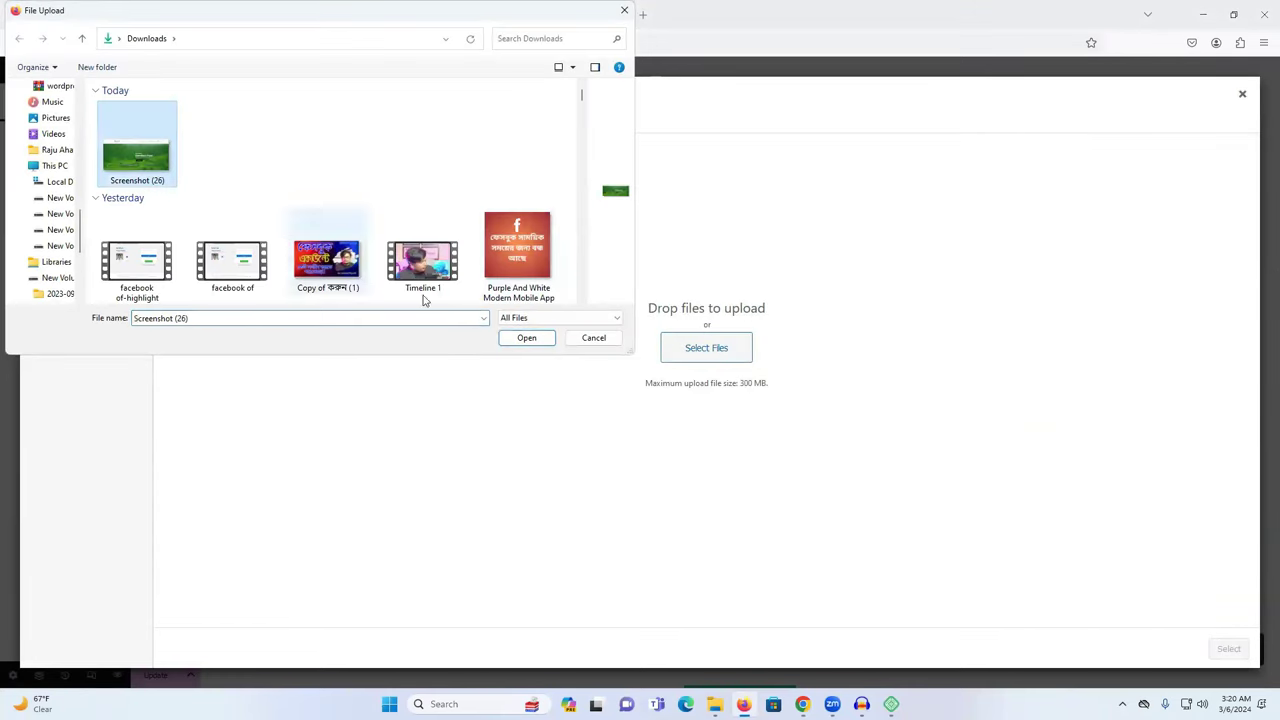
{"action": "left_click", "coordinate": [526, 337]}
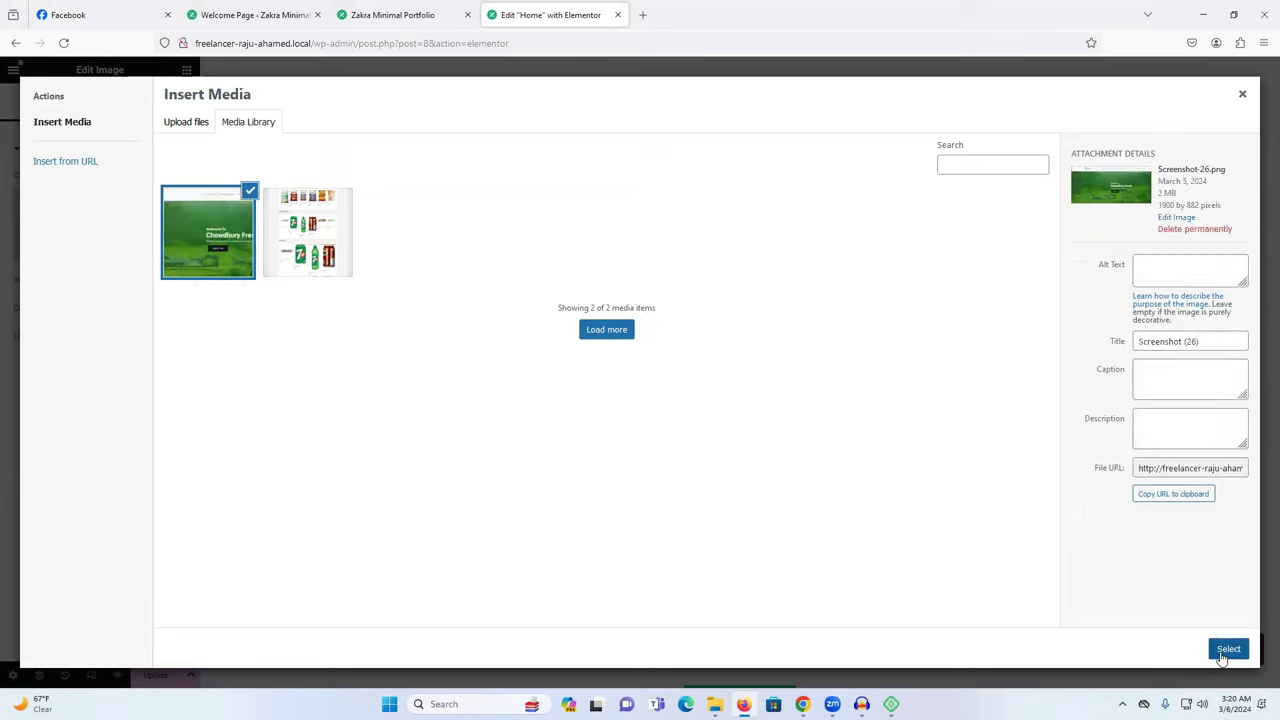
{"action": "left_click", "coordinate": [1228, 648]}
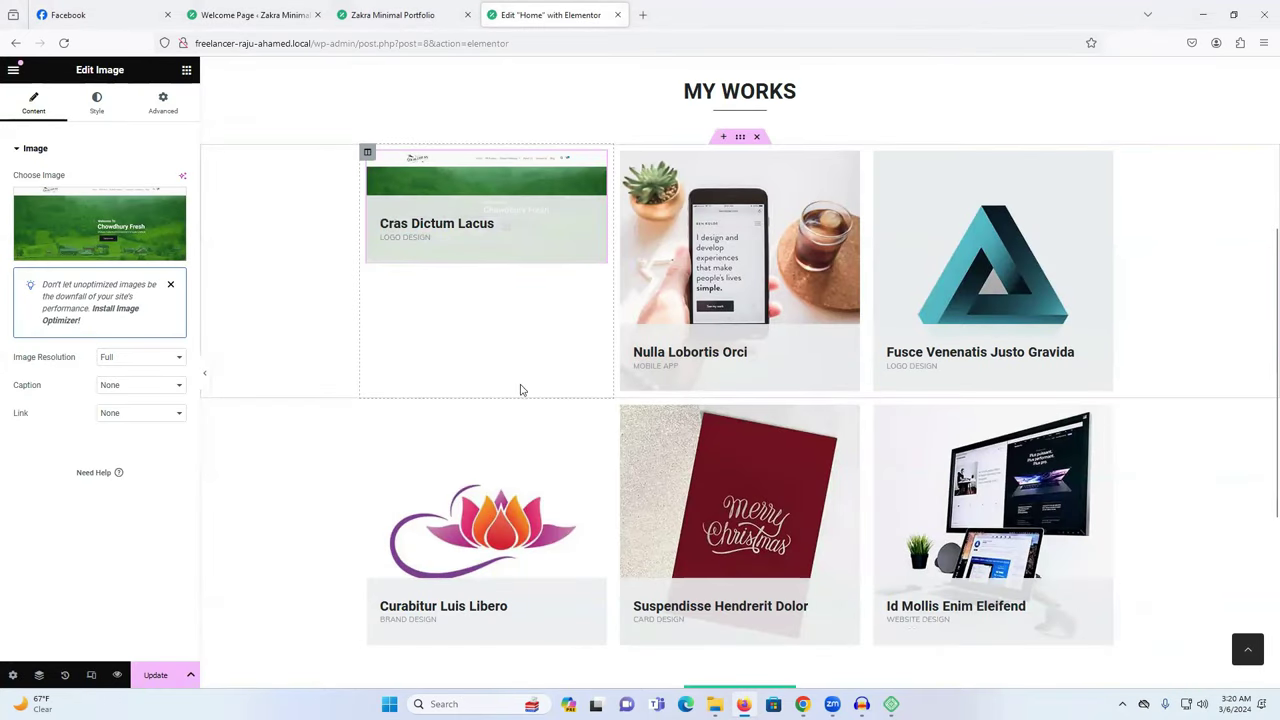
Select the Nulla Lobortis Orci card's image, then open a new tab in Chrome.
{"action": "left_click", "coordinate": [754, 215]}
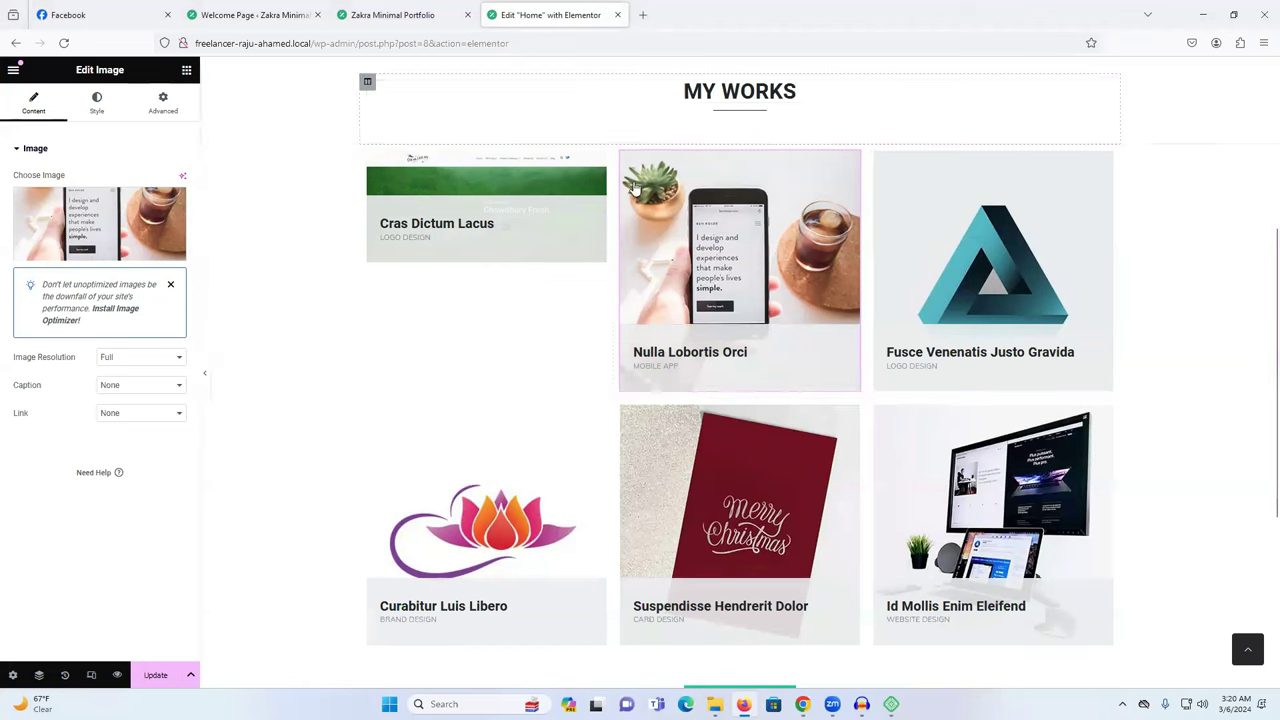
{"action": "mouse_move", "coordinate": [802, 704]}
{"action": "left_click", "coordinate": [802, 640]}
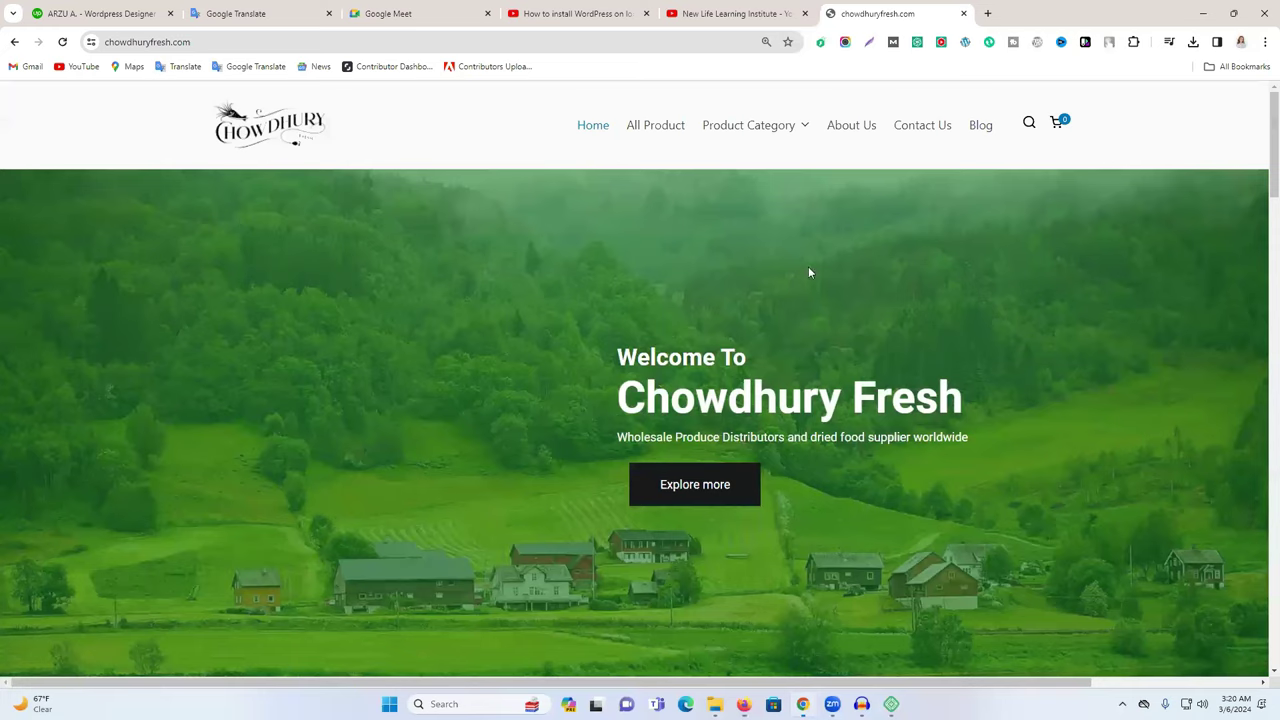
{"action": "left_click", "coordinate": [987, 13]}
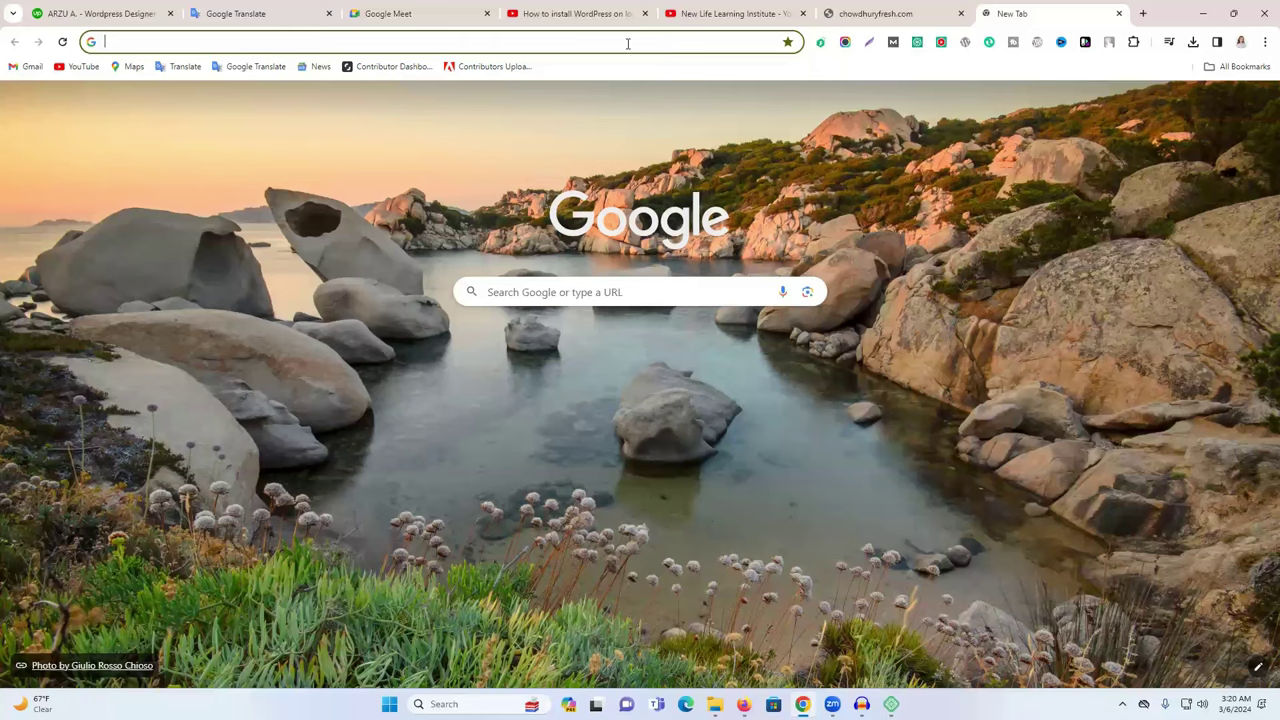
Go to canva.com and open the red Facebook-themed recent design.
{"action": "type", "text": "canva.com"}
{"action": "key", "text": "Return"}
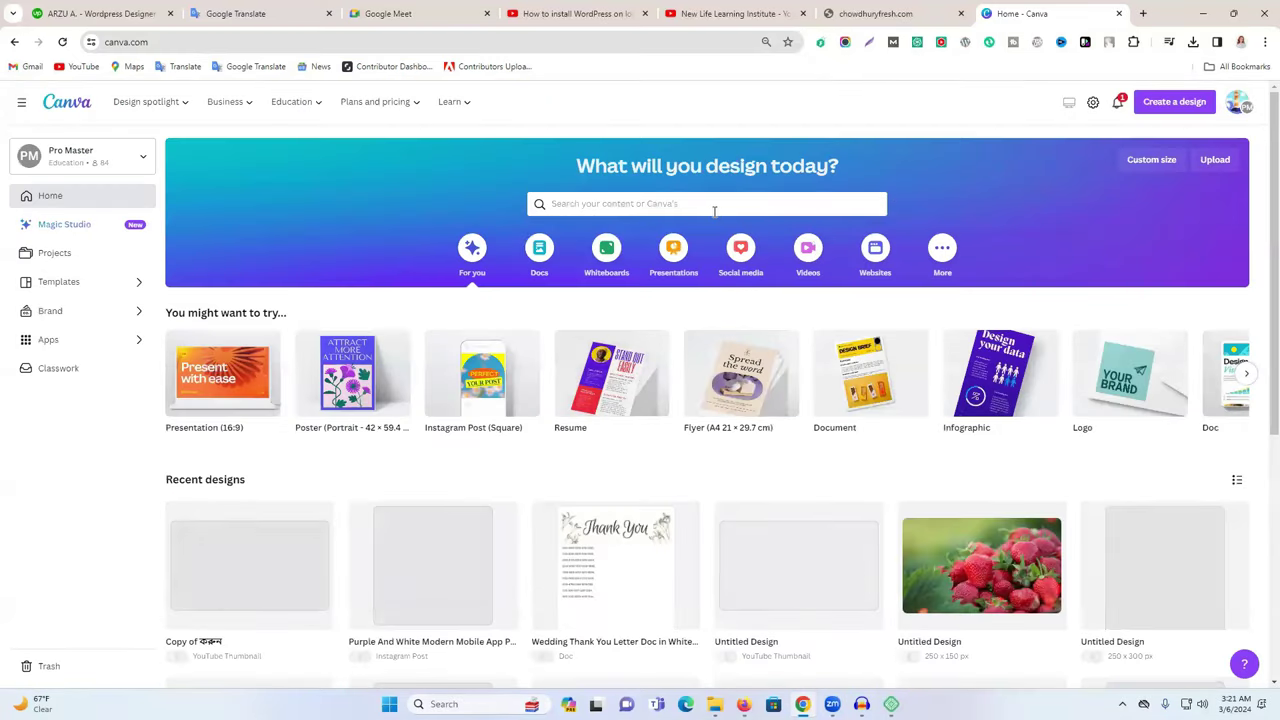
{"action": "left_click", "coordinate": [705, 204]}
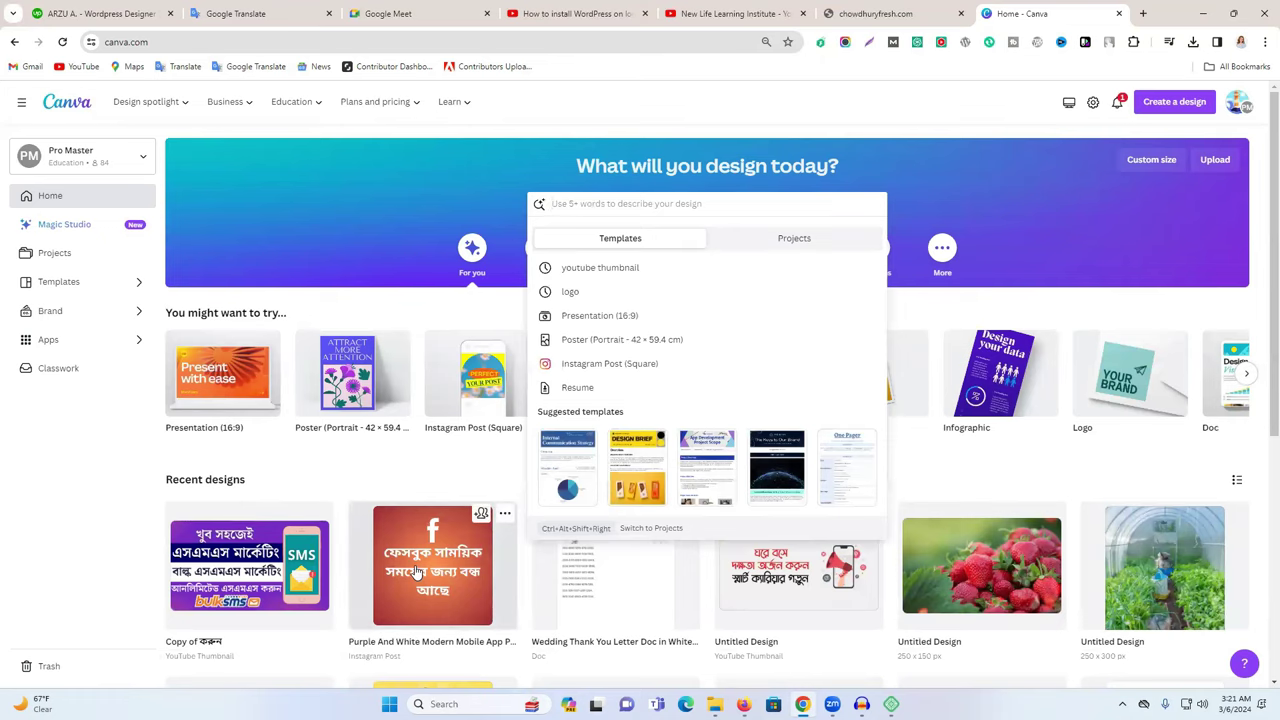
{"action": "left_click", "coordinate": [417, 572]}
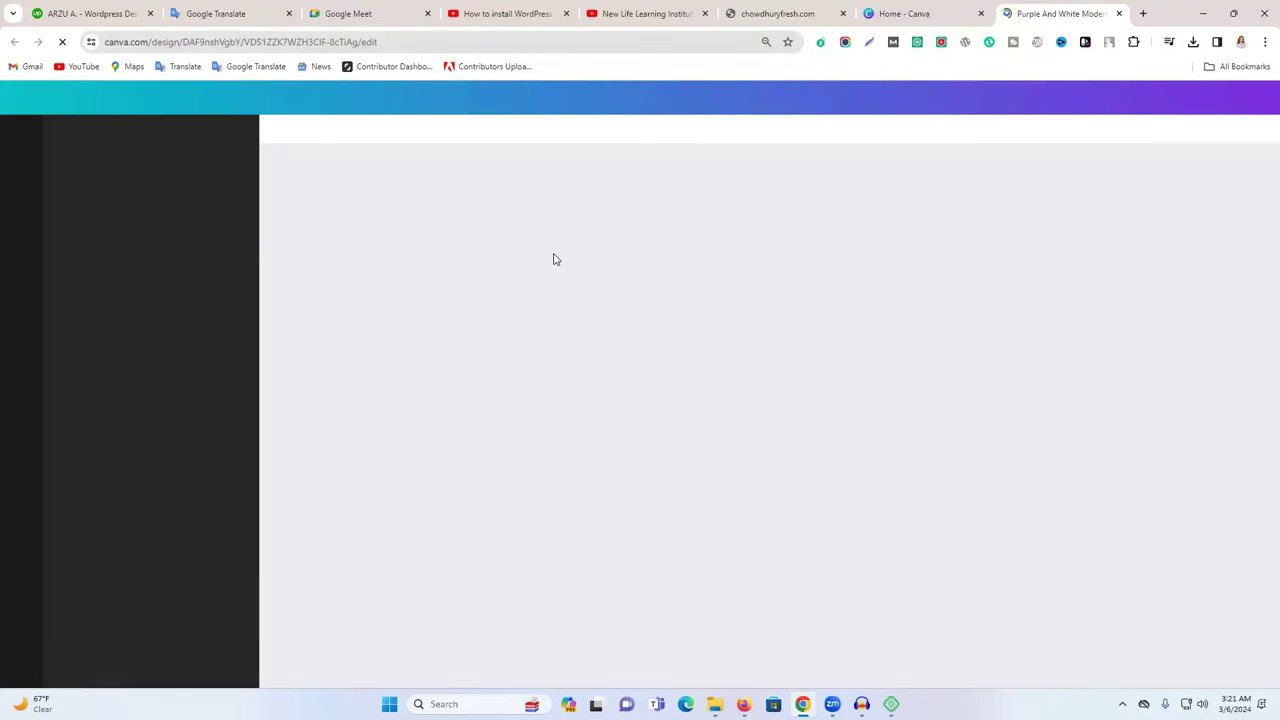
Start a template search for 'ta' on Canva home, then return to the Purple And White design.
{"action": "left_click", "coordinate": [940, 13]}
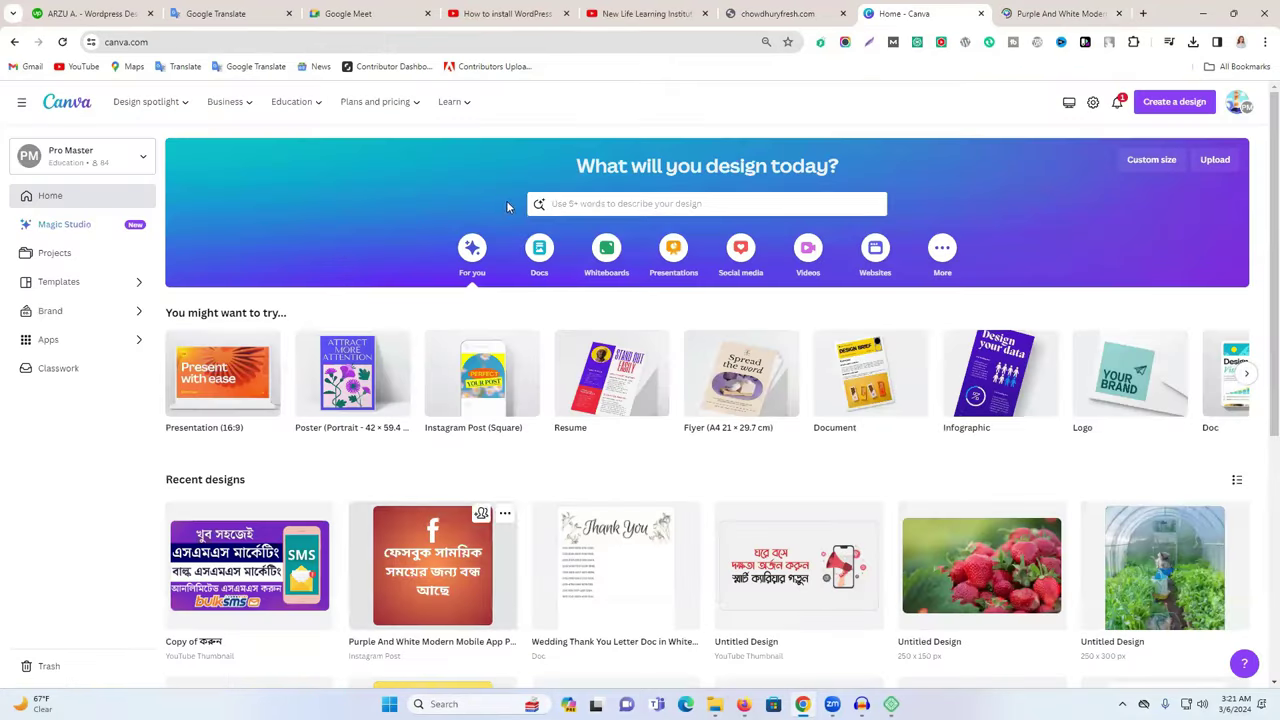
{"action": "left_click", "coordinate": [580, 205]}
{"action": "type", "text": "t"}
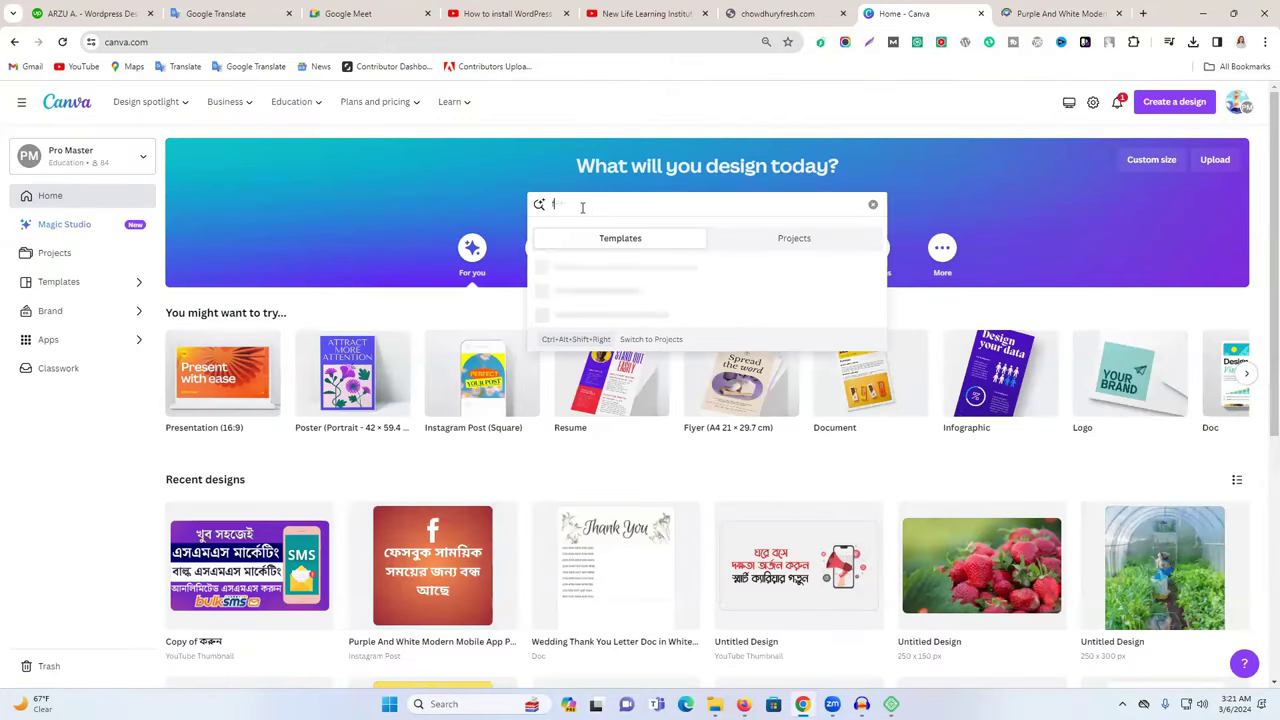
{"action": "type", "text": "acebook"}
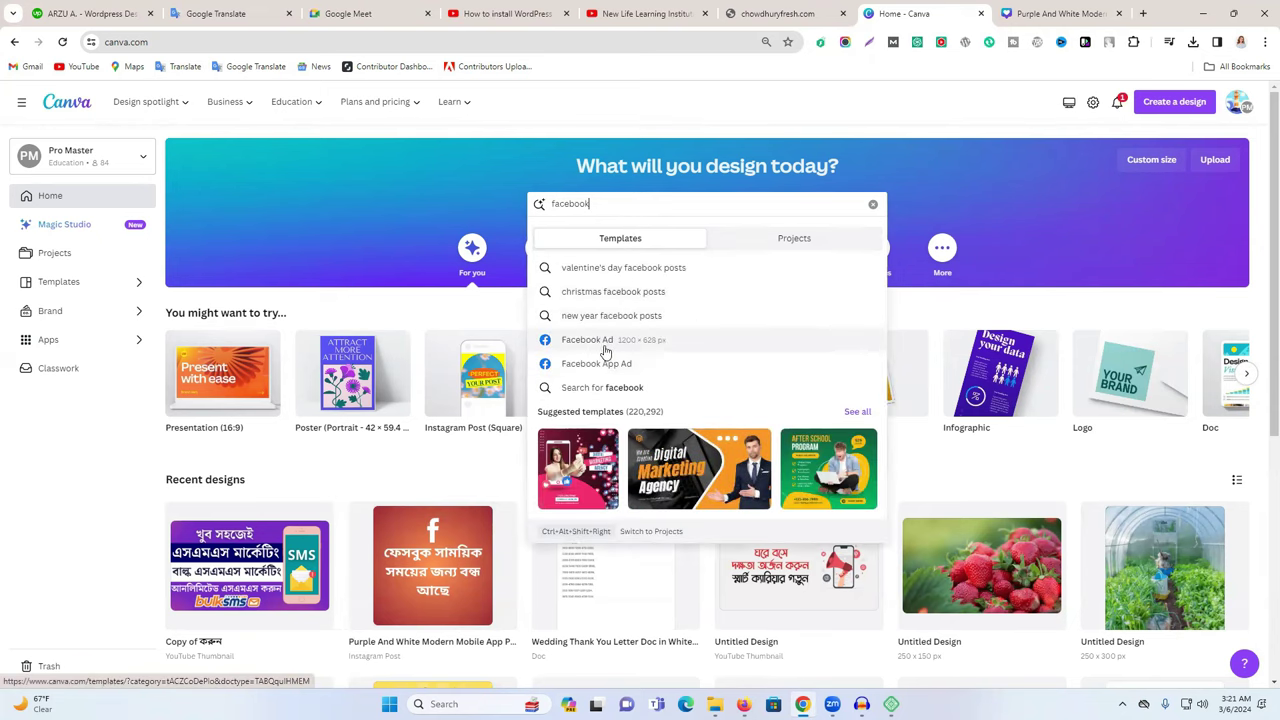
{"action": "left_click", "coordinate": [1000, 13]}
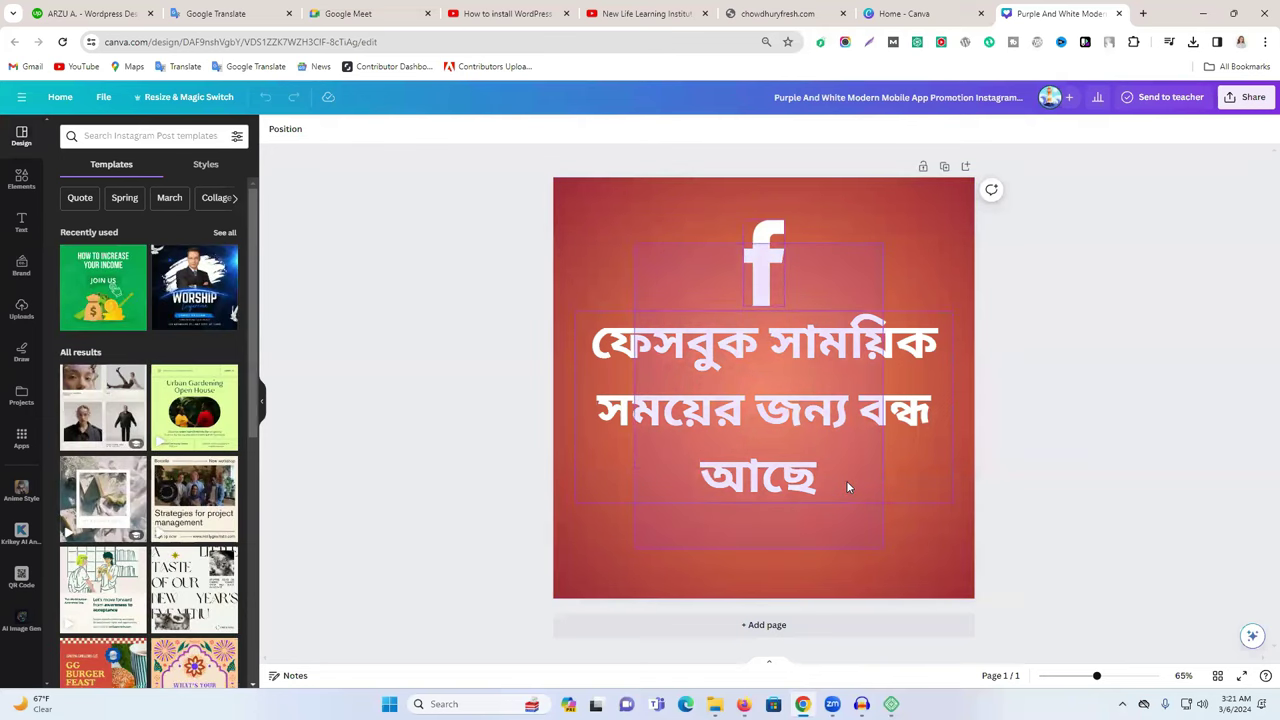
Delete the Facebook logo and Bengali text, then upload the chowdhuryfresh website screenshot to Uploads.
{"action": "left_click", "coordinate": [805, 379]}
{"action": "key", "text": "Delete"}
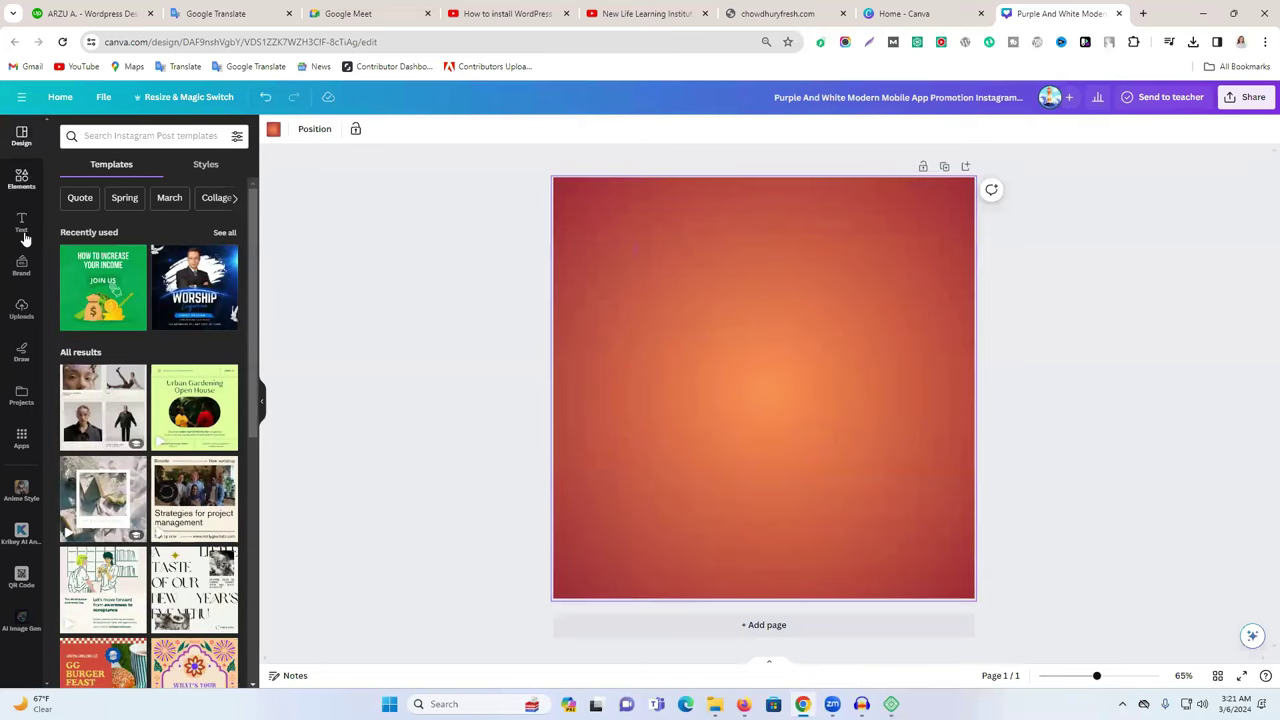
{"action": "left_click", "coordinate": [21, 308]}
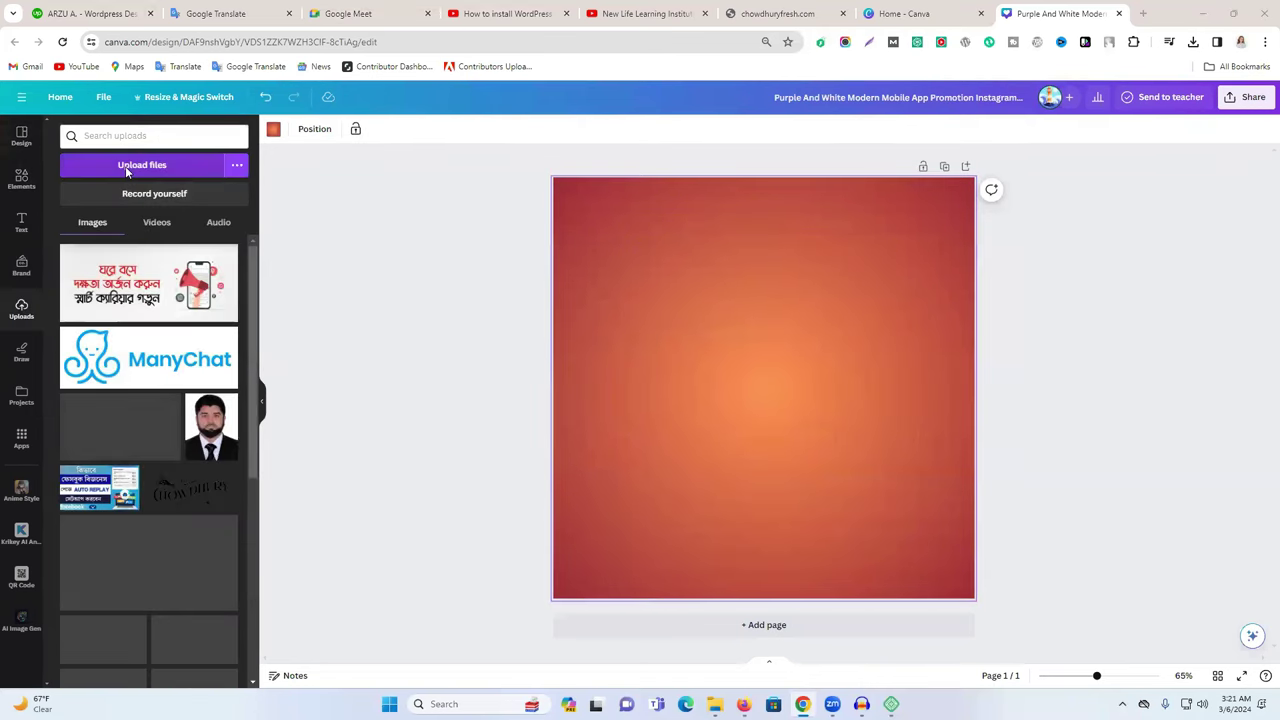
{"action": "left_click", "coordinate": [125, 166]}
{"action": "left_click", "coordinate": [131, 166]}
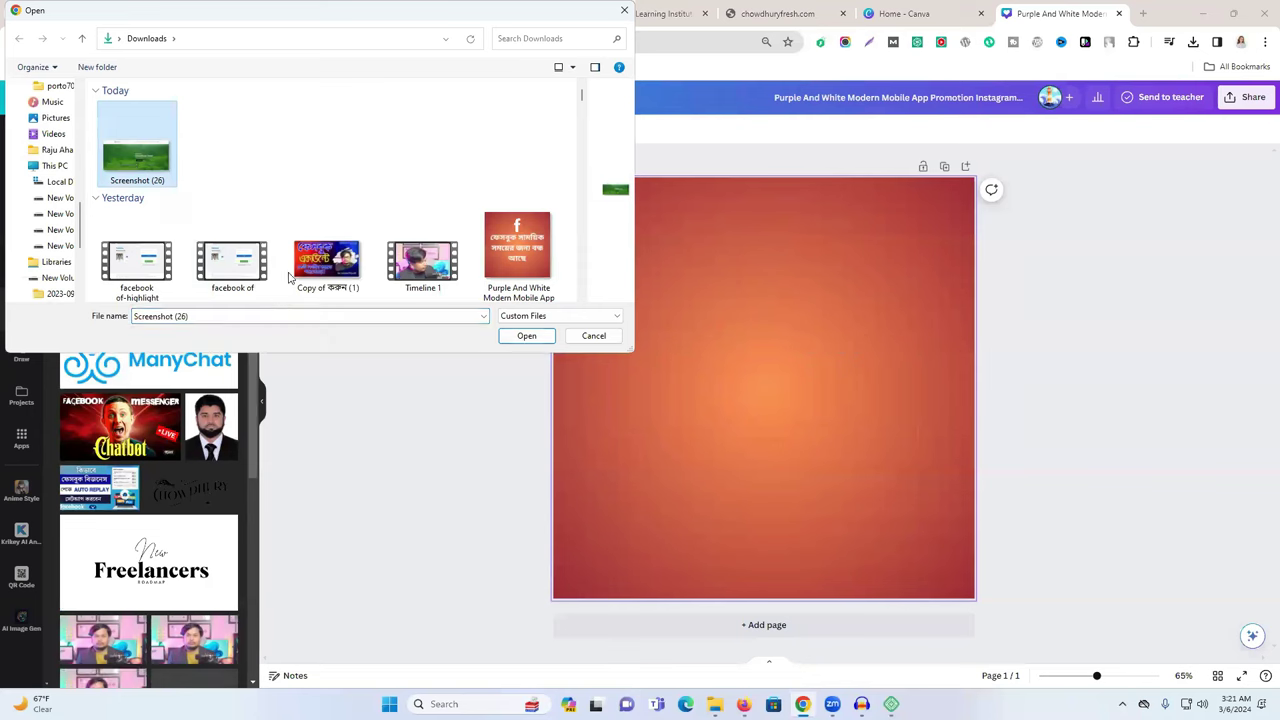
{"action": "scroll", "coordinate": [500, 243], "scroll_direction": "down", "scroll_amount": 1}
{"action": "scroll", "coordinate": [500, 243], "scroll_direction": "down", "scroll_amount": 2}
{"action": "scroll", "coordinate": [470, 245], "scroll_direction": "up", "scroll_amount": 1}
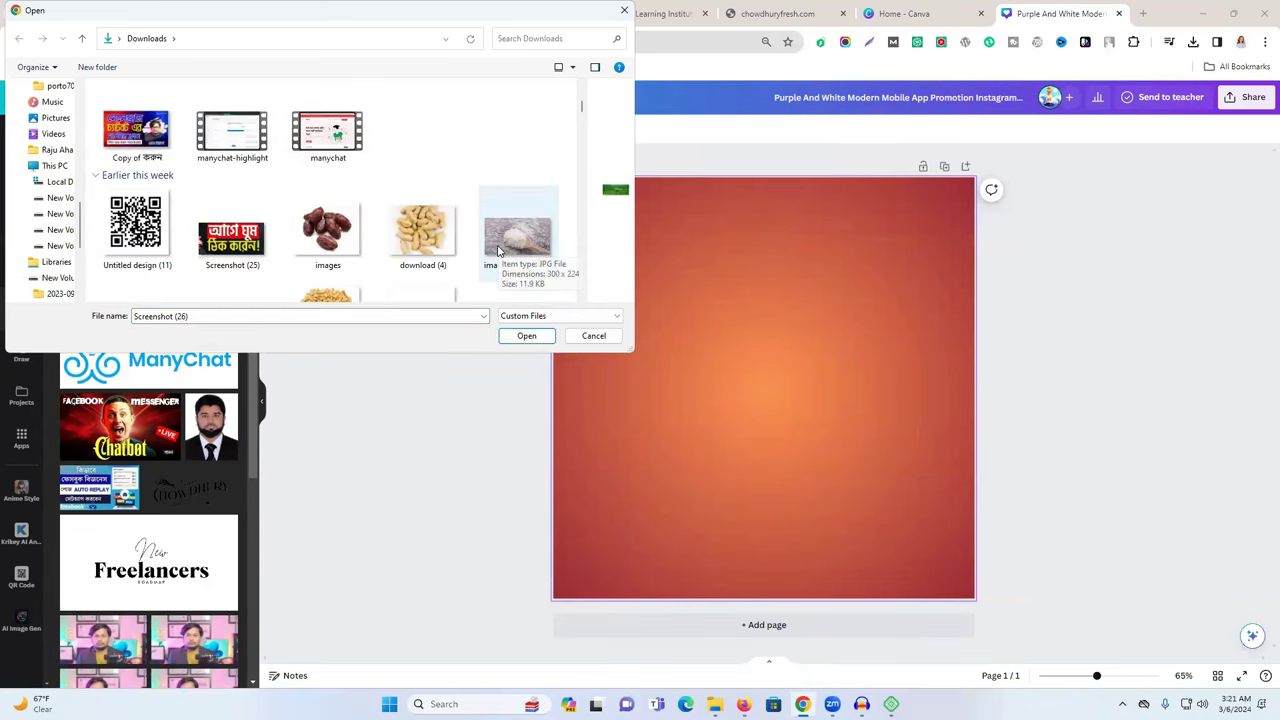
{"action": "scroll", "coordinate": [445, 258], "scroll_direction": "down", "scroll_amount": 1}
{"action": "scroll", "coordinate": [445, 258], "scroll_direction": "down", "scroll_amount": 5}
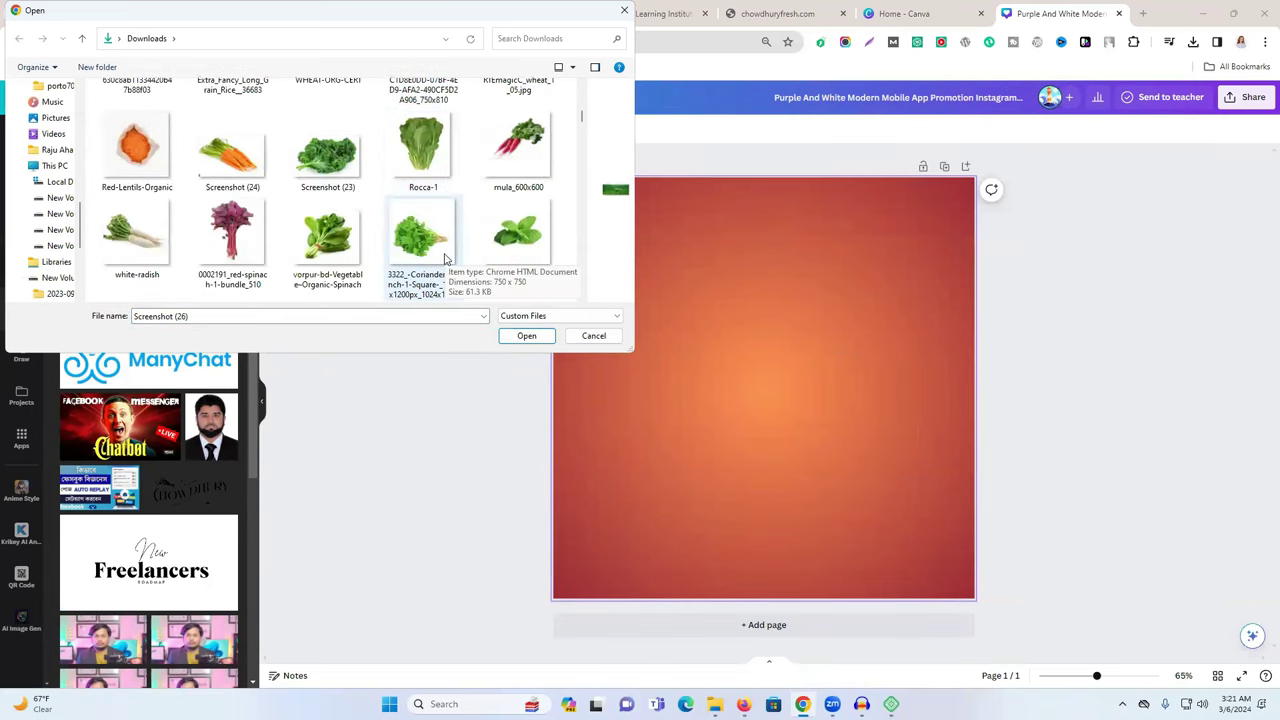
{"action": "left_click", "coordinate": [460, 290]}
{"action": "left_click", "coordinate": [526, 336]}
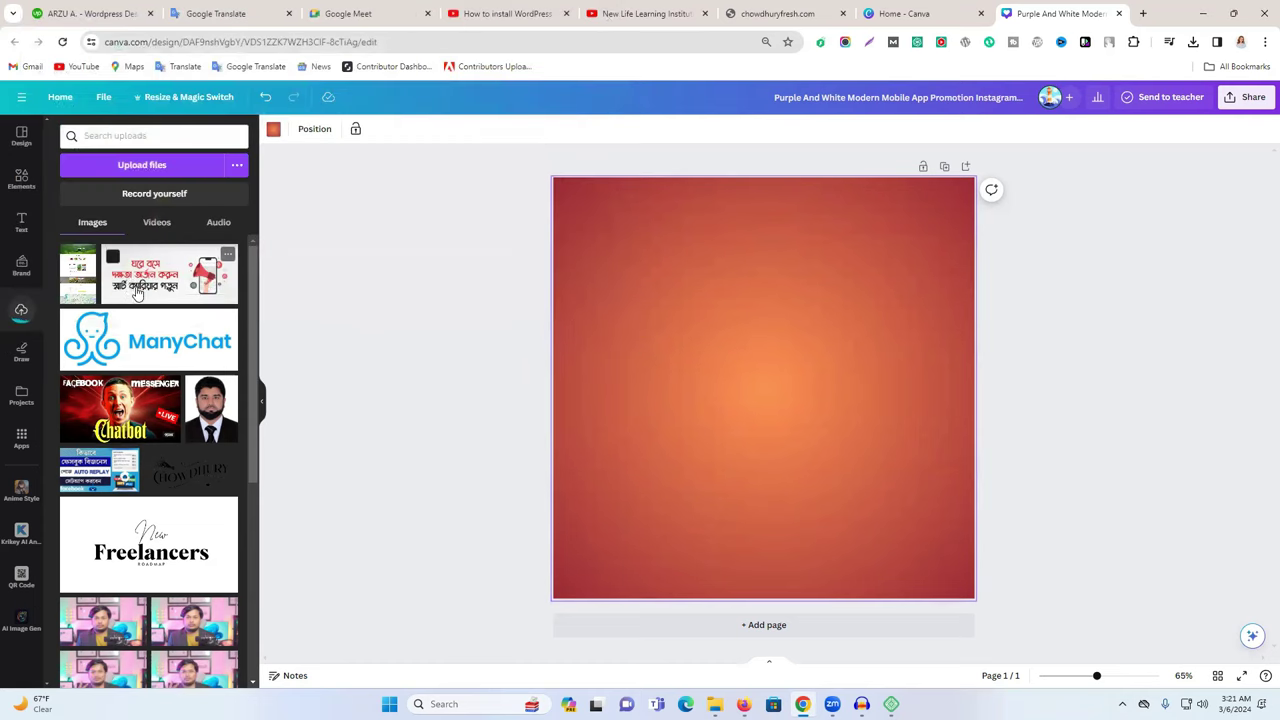
Place the Chowdhury Fresh screenshot on the post and stretch it to fill the whole page.
{"action": "left_click", "coordinate": [78, 273]}
{"action": "left_click_drag", "start_coordinate": [741, 393], "coordinate": [626, 352]}
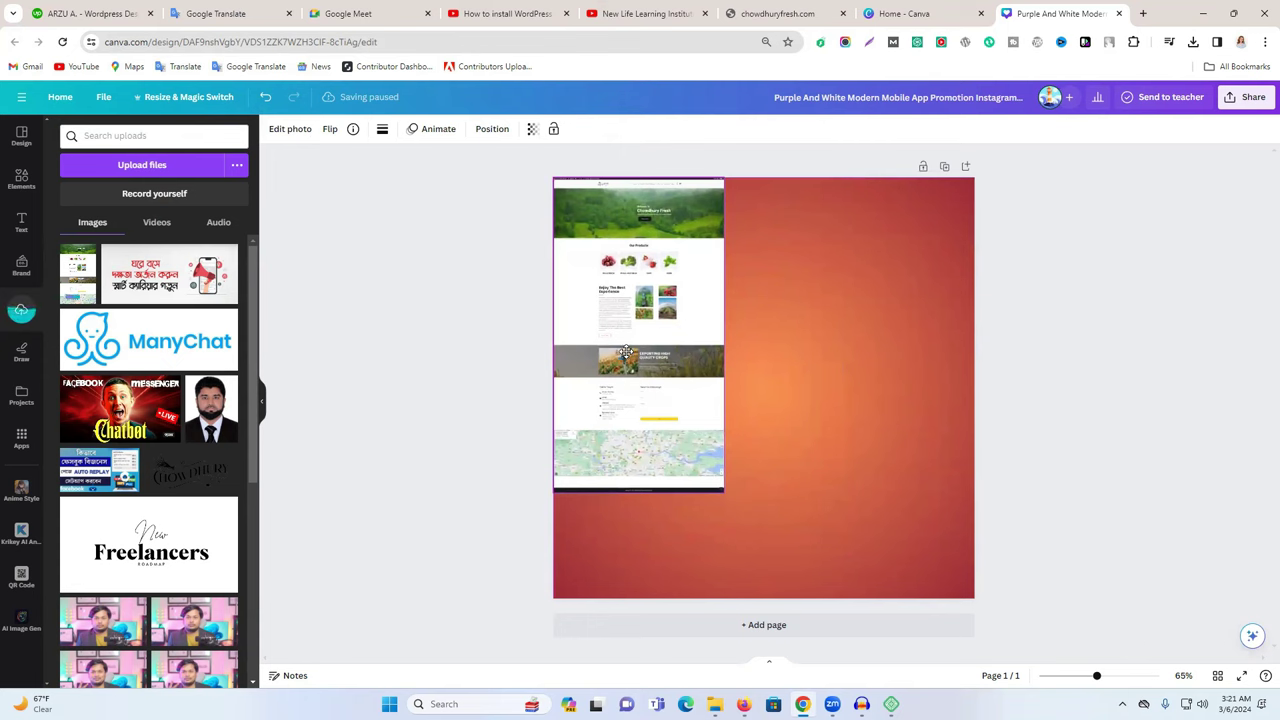
{"action": "left_click_drag", "start_coordinate": [723, 491], "coordinate": [1185, 670]}
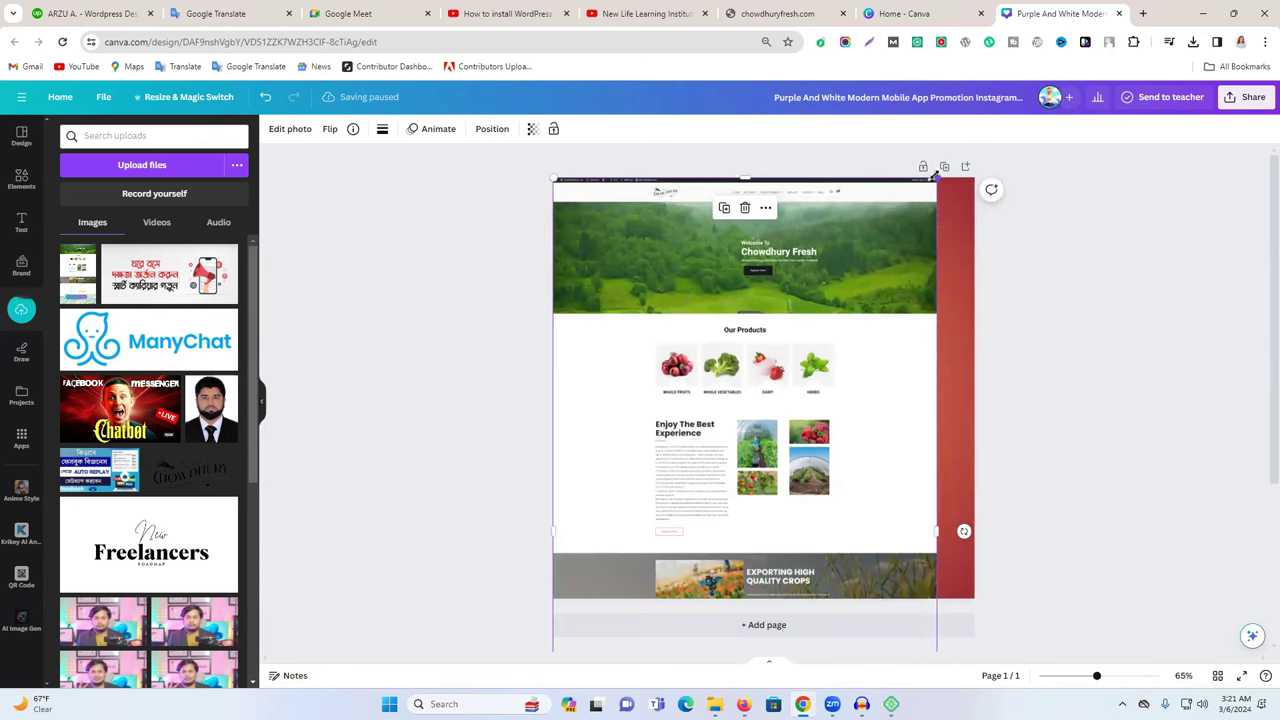
{"action": "left_click_drag", "start_coordinate": [935, 176], "coordinate": [1009, 133]}
{"action": "left_click_drag", "start_coordinate": [787, 280], "coordinate": [786, 287]}
{"action": "left_click", "coordinate": [1093, 285]}
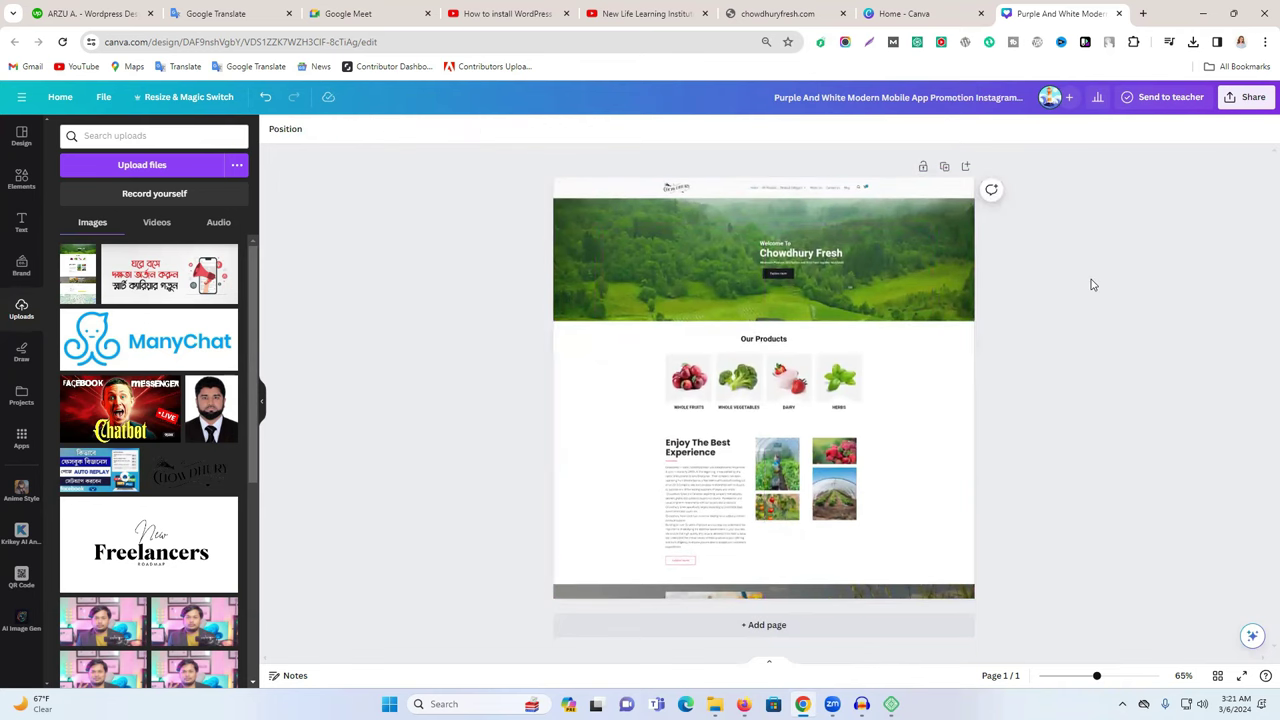
Download the Canva design as a PNG.
{"action": "left_click", "coordinate": [1247, 97]}
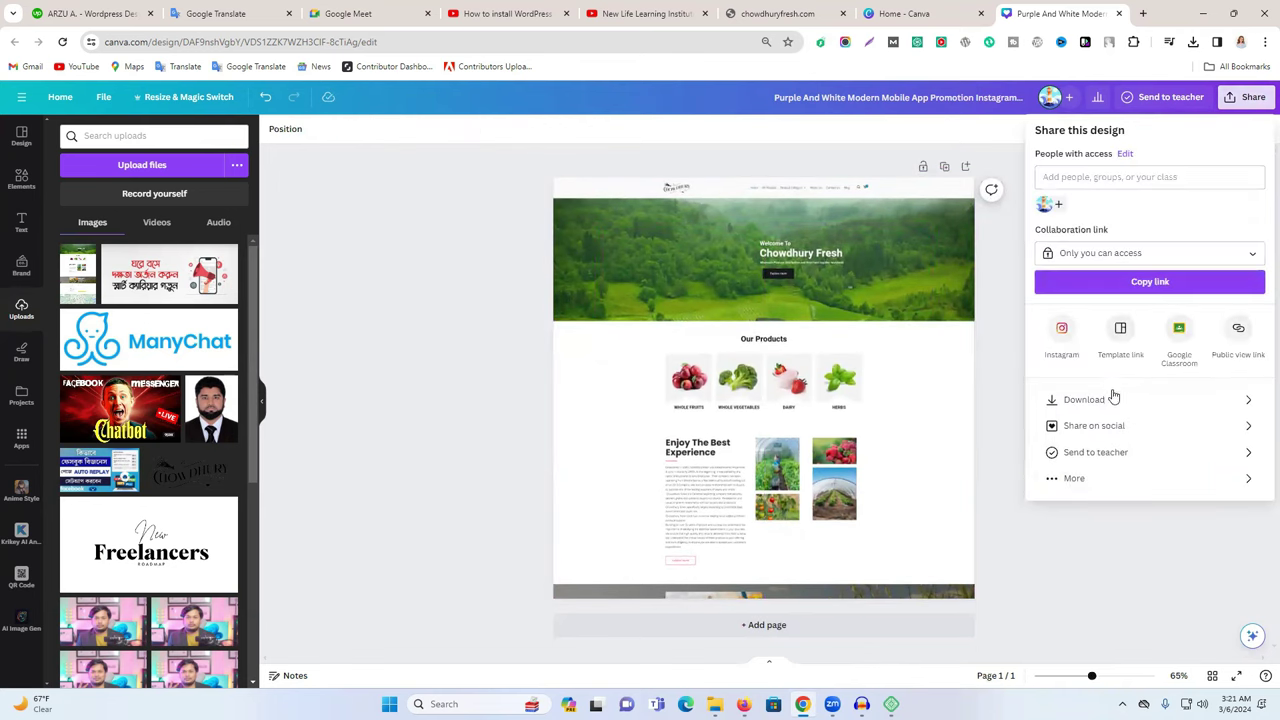
{"action": "left_click", "coordinate": [1113, 399]}
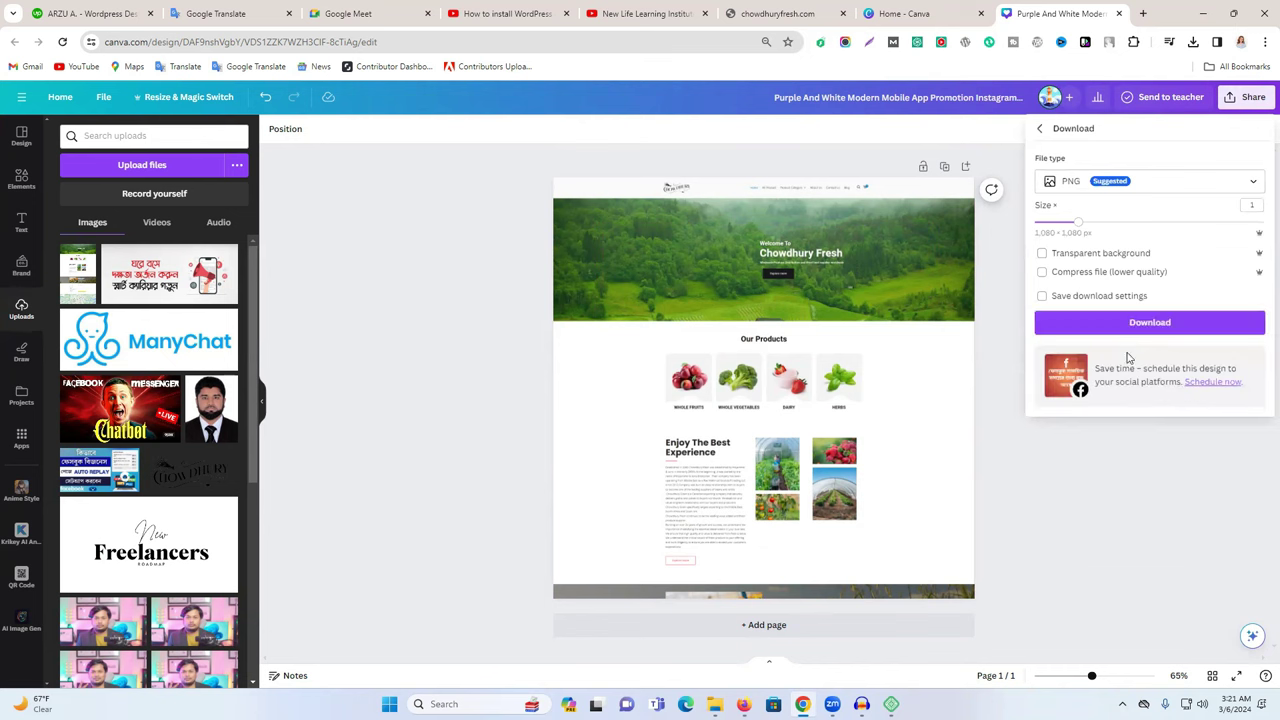
{"action": "left_click", "coordinate": [1125, 322]}
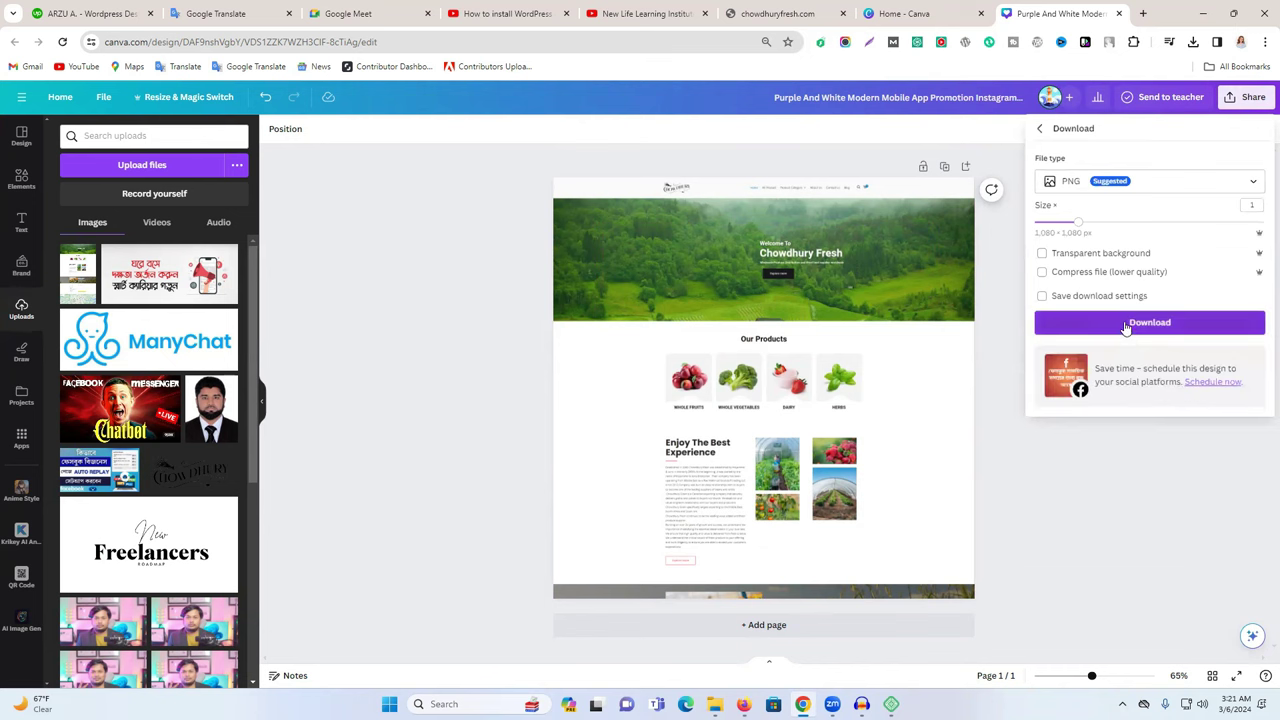
{"action": "left_click", "coordinate": [519, 12]}
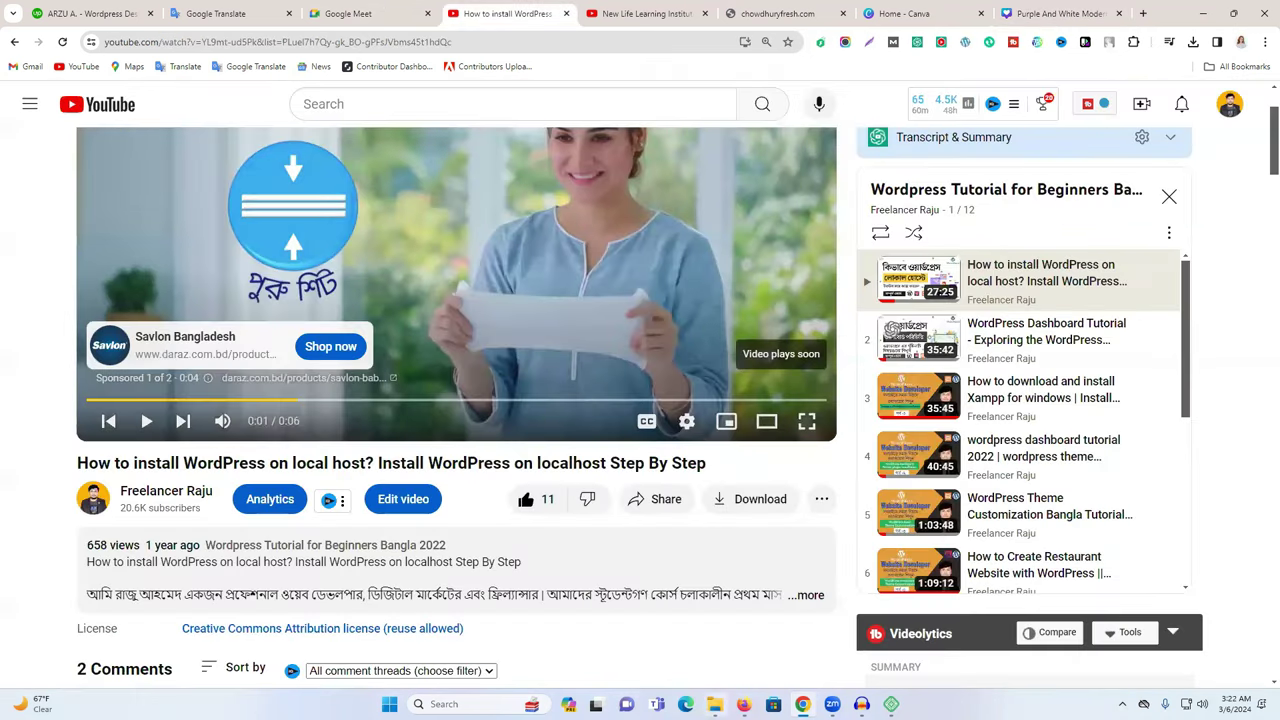
Confirm the Canva PNG finished downloading, then return to the Elementor editor.
{"action": "left_click", "coordinate": [744, 704]}
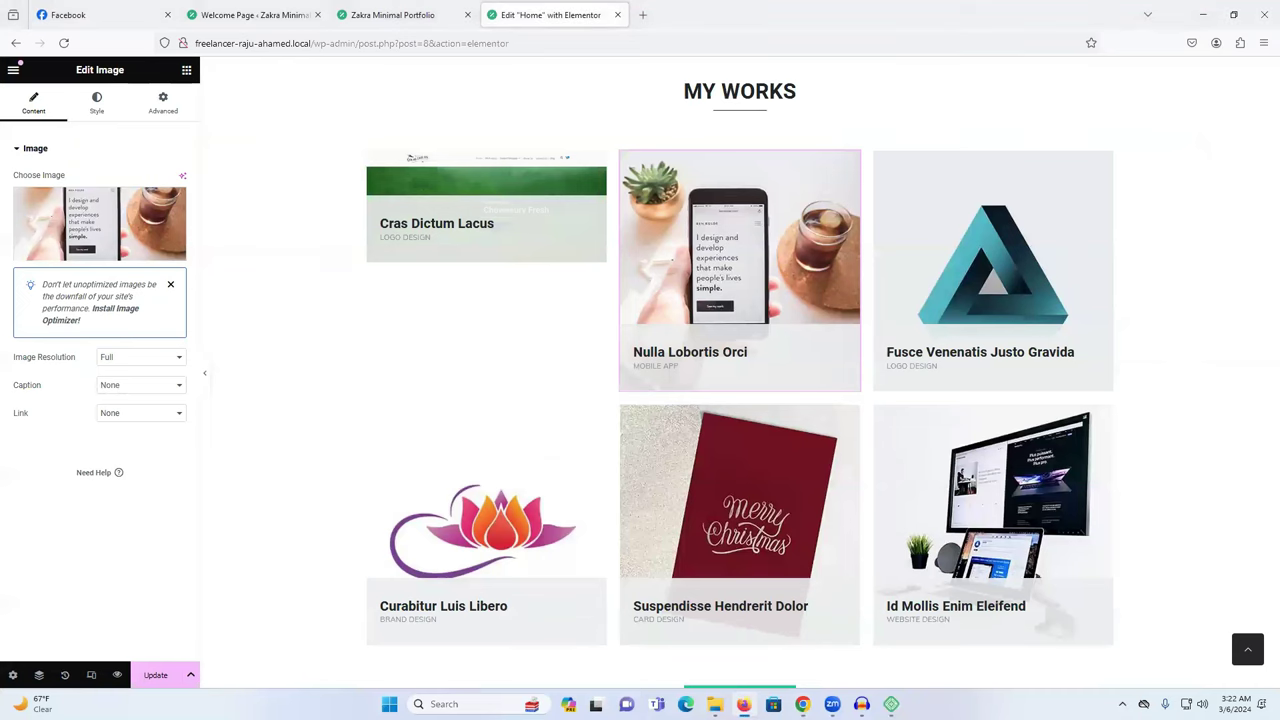
{"action": "mouse_move", "coordinate": [107, 234]}
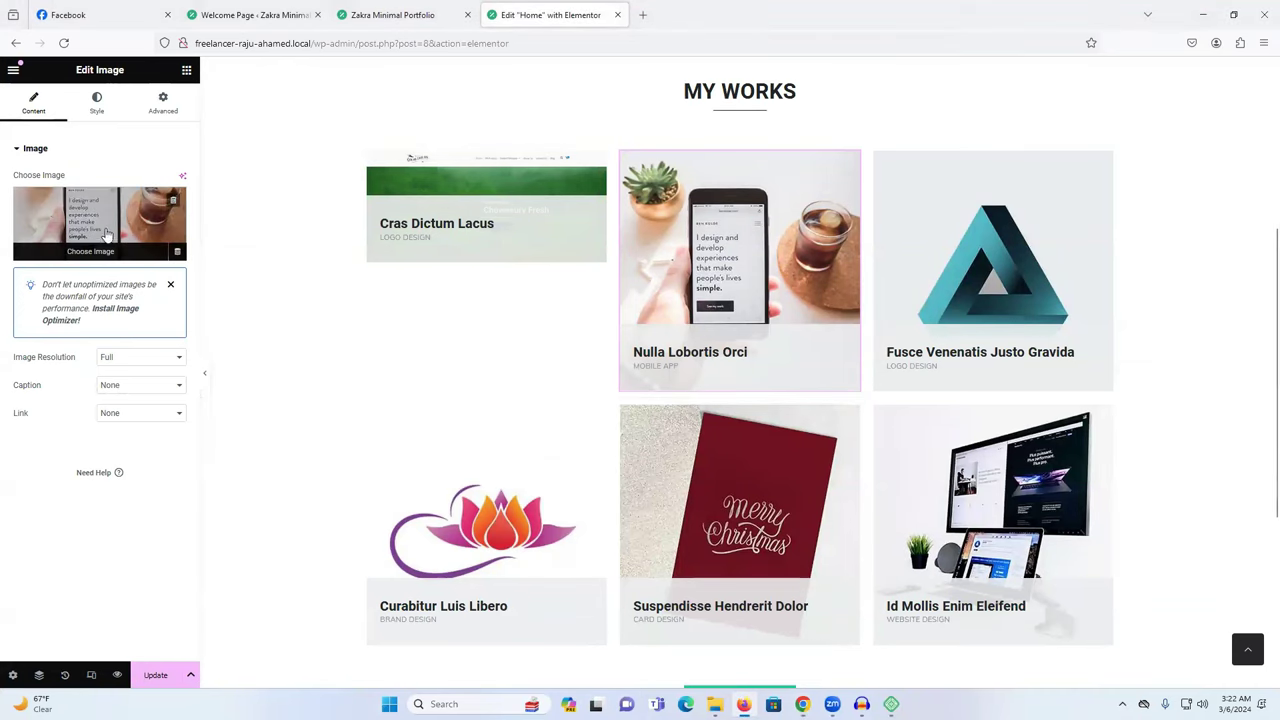
{"action": "left_click", "coordinate": [802, 704]}
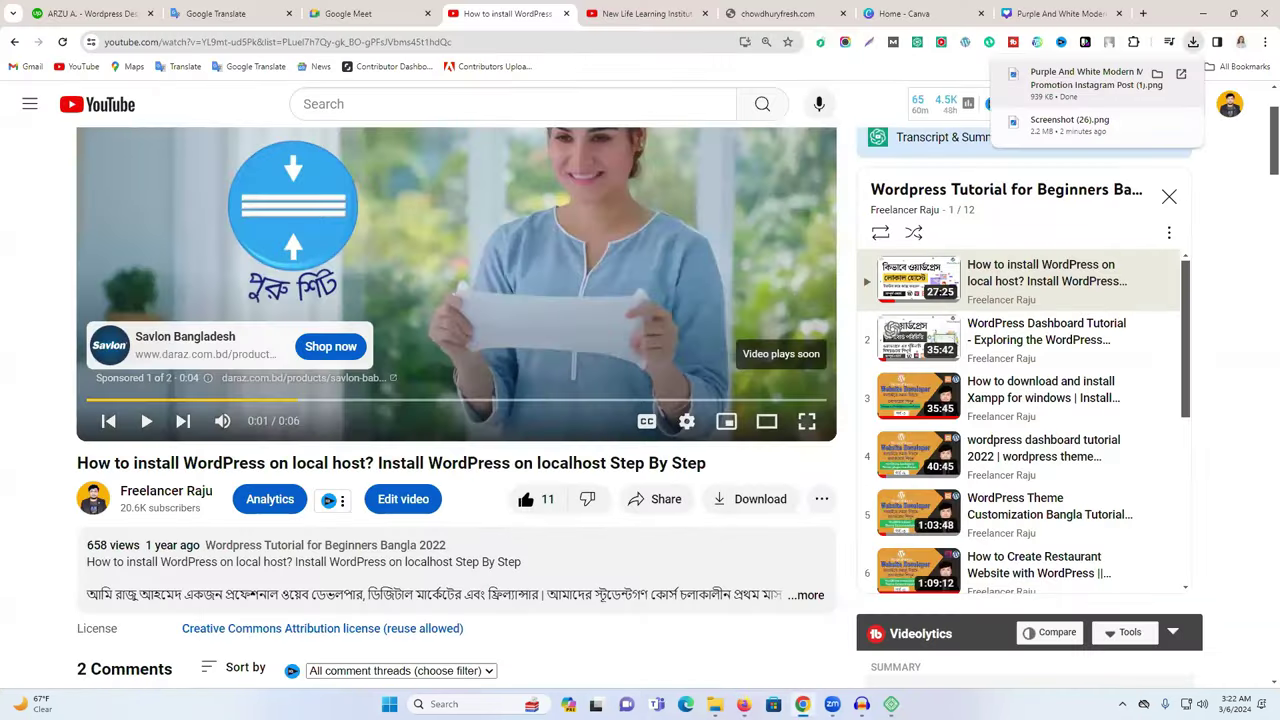
{"action": "left_click", "coordinate": [744, 704]}
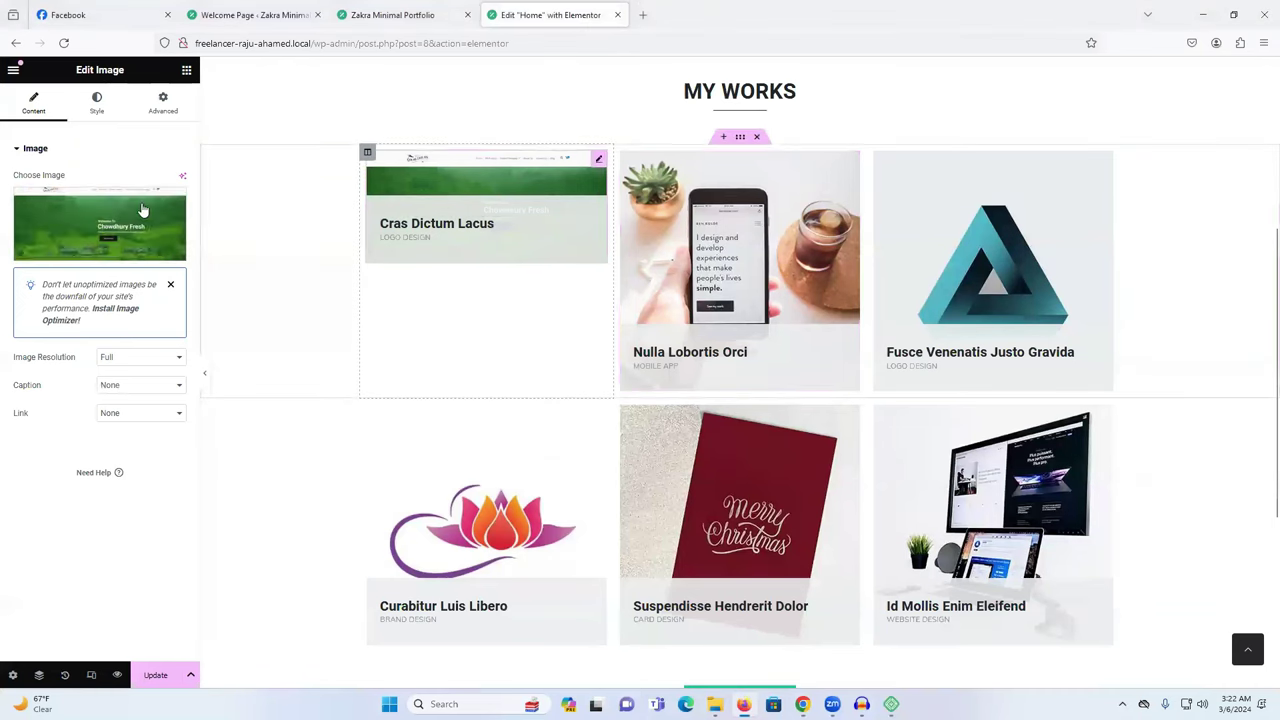
Upload the Purple And White PNG and set it as the Cras Dictum Lacus card image.
{"action": "left_click", "coordinate": [100, 214]}
{"action": "left_click", "coordinate": [182, 124]}
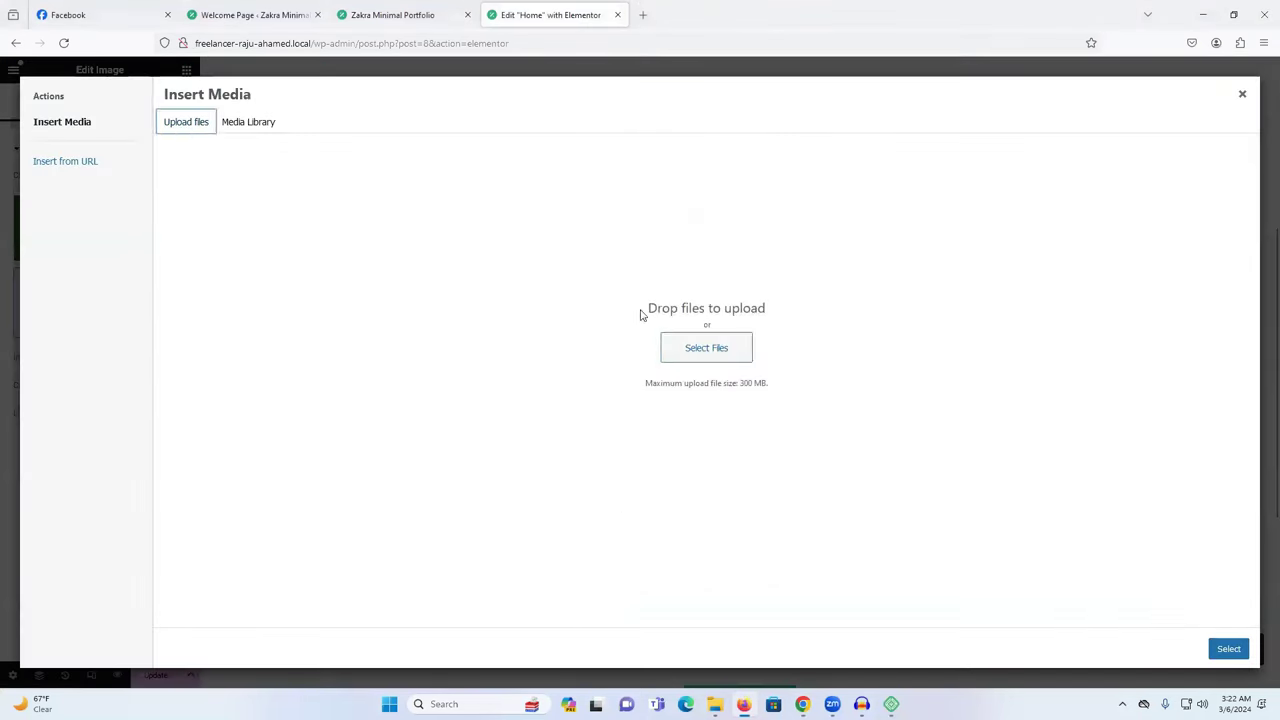
{"action": "left_click", "coordinate": [749, 349]}
{"action": "left_click", "coordinate": [140, 140]}
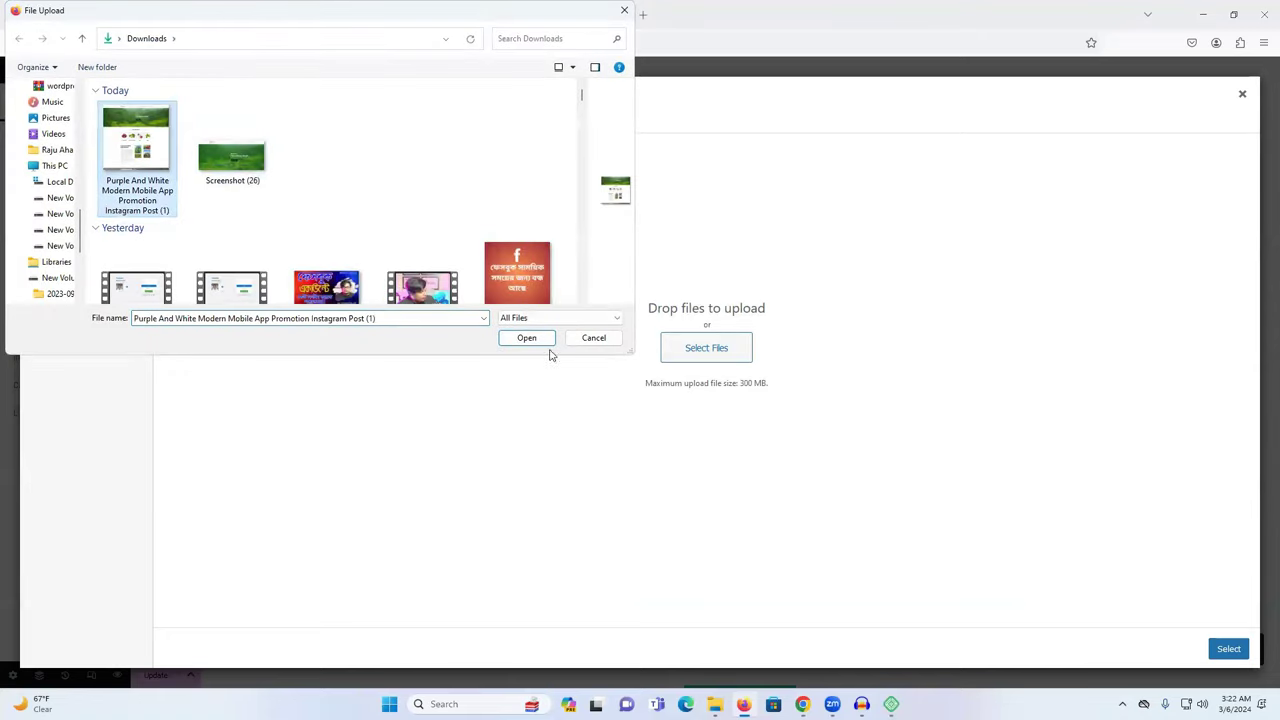
{"action": "left_click", "coordinate": [526, 337]}
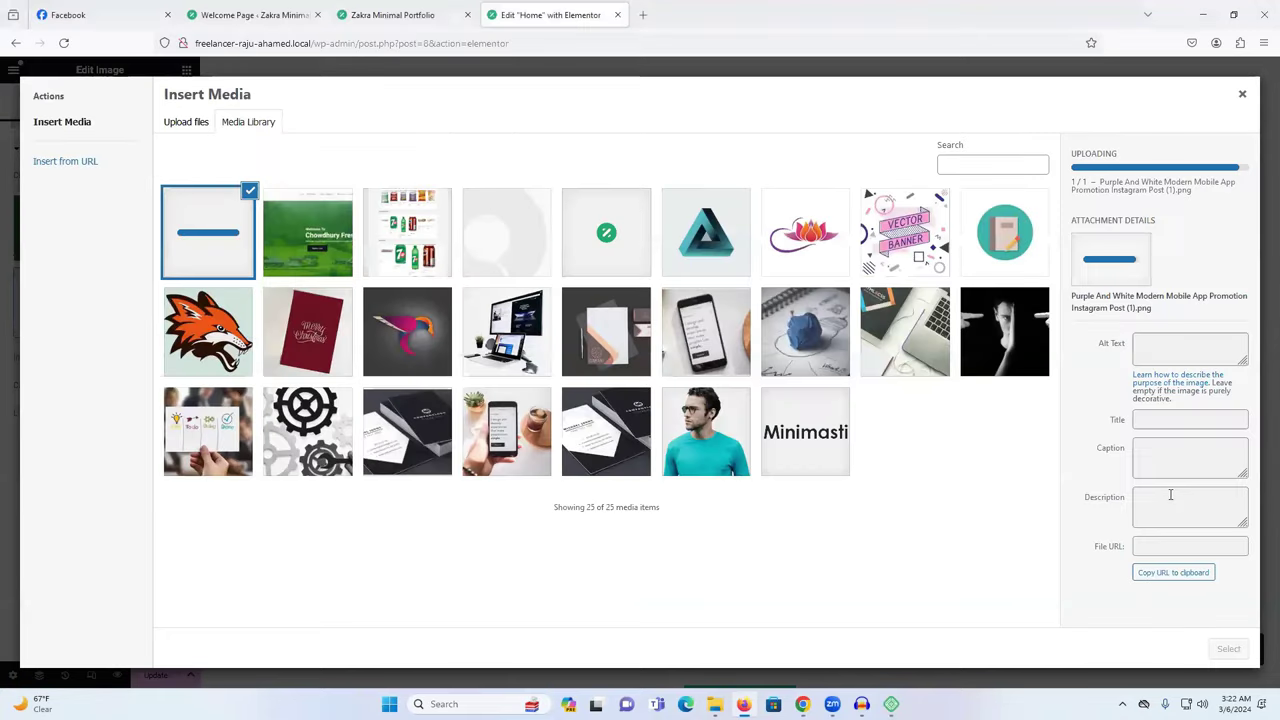
{"action": "left_click", "coordinate": [1234, 651]}
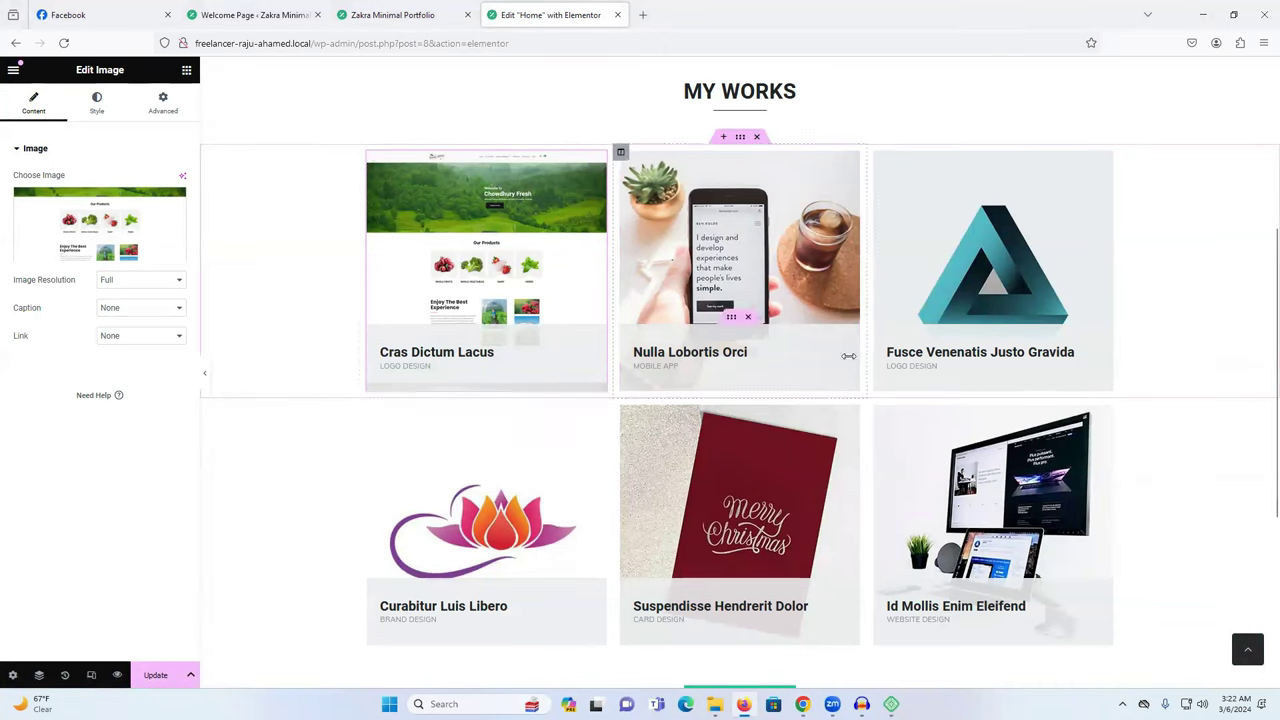
Change the Cras Dictum Lacus card heading to 'Website Devlopment'.
{"action": "left_click", "coordinate": [452, 362]}
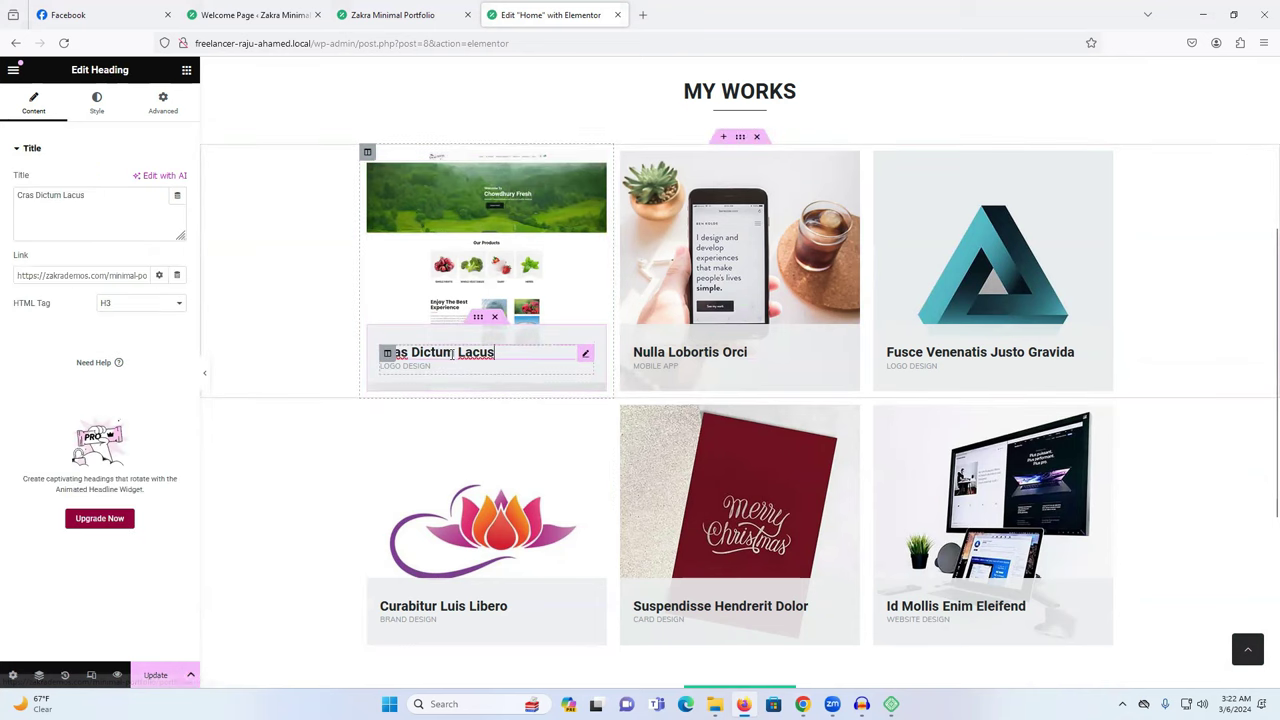
{"action": "triple_click", "coordinate": [76, 200]}
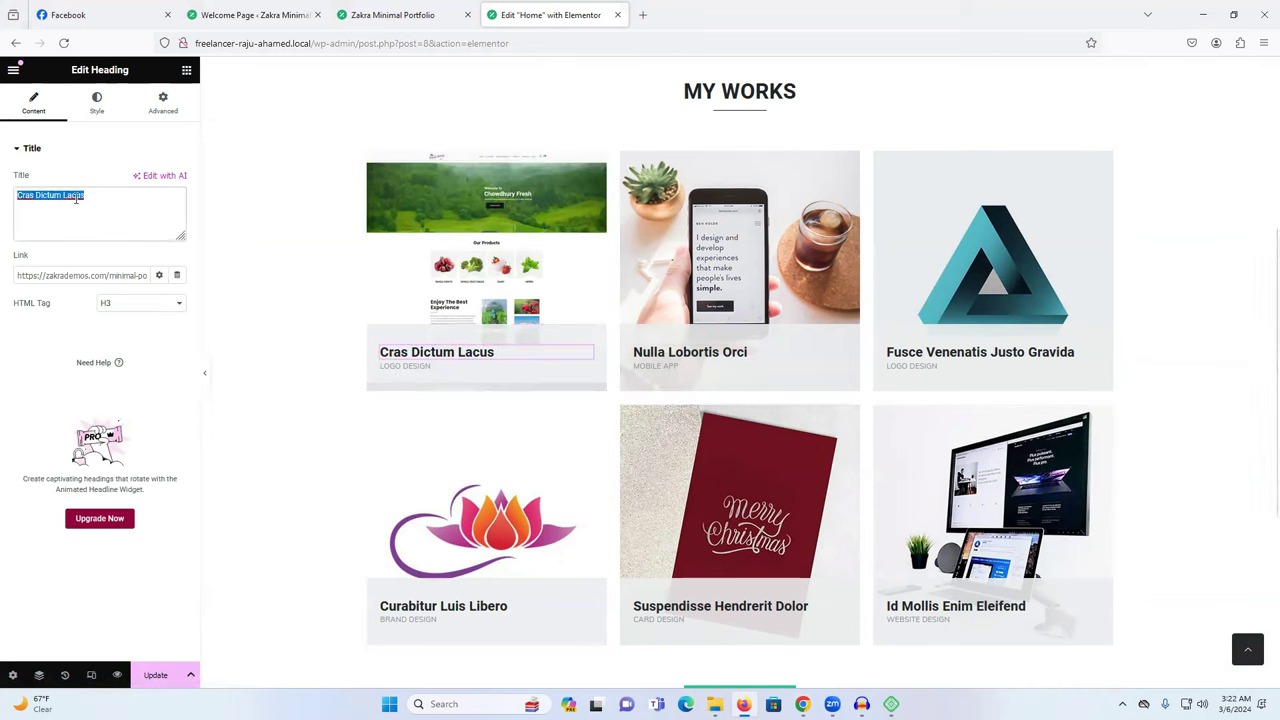
{"action": "type", "text": "Website Devlopment"}
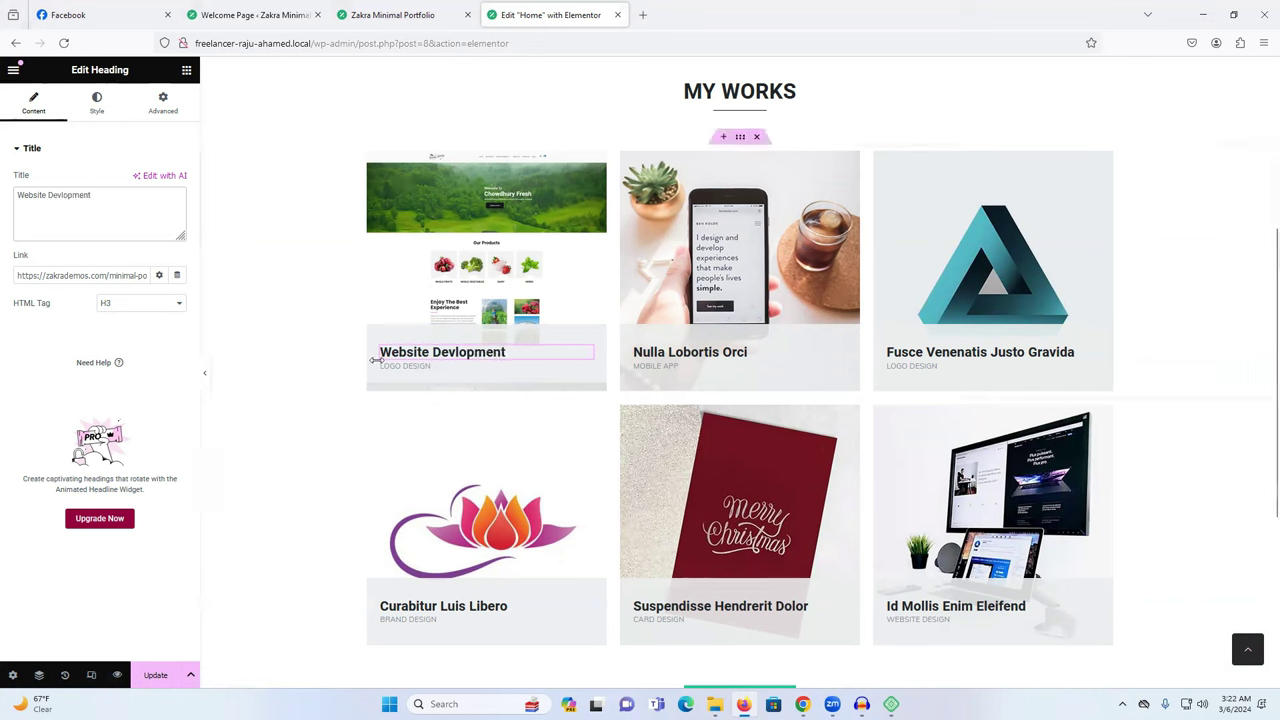
Delete the LOGO DESIGN label under the Website Devlopment heading.
{"action": "left_click", "coordinate": [416, 367]}
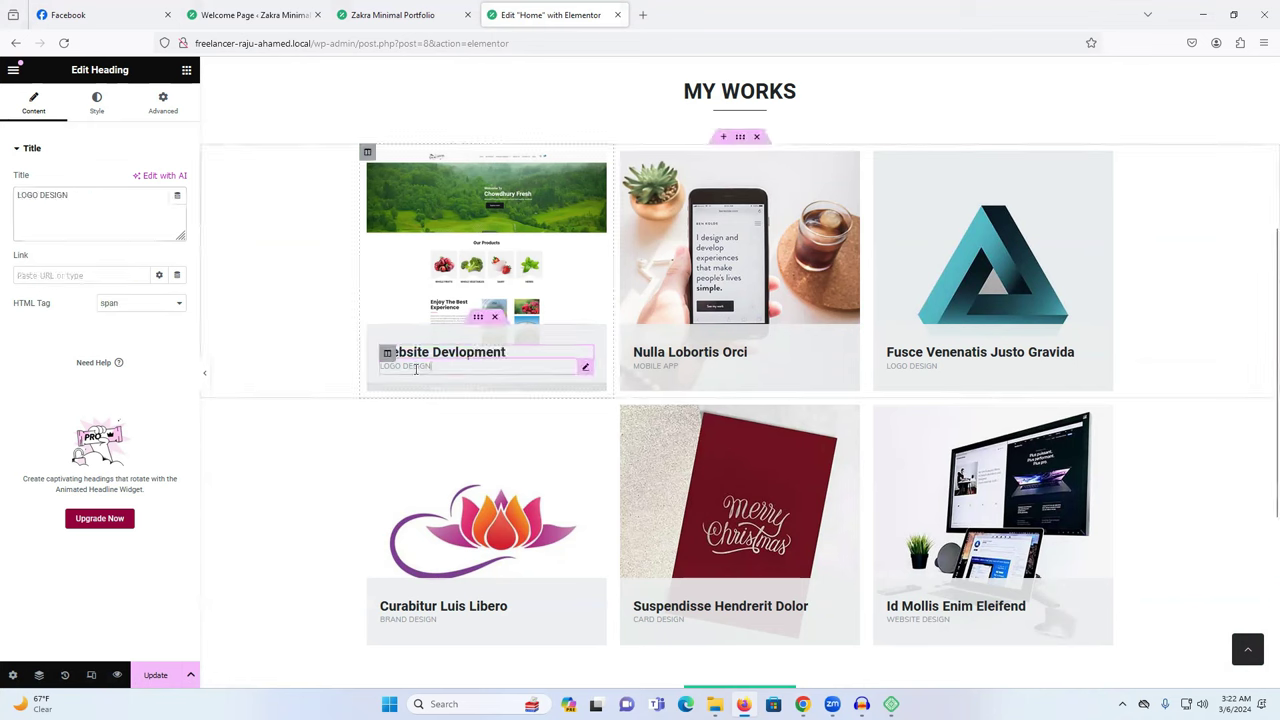
{"action": "triple_click", "coordinate": [416, 367]}
{"action": "key", "text": "BackSpace"}
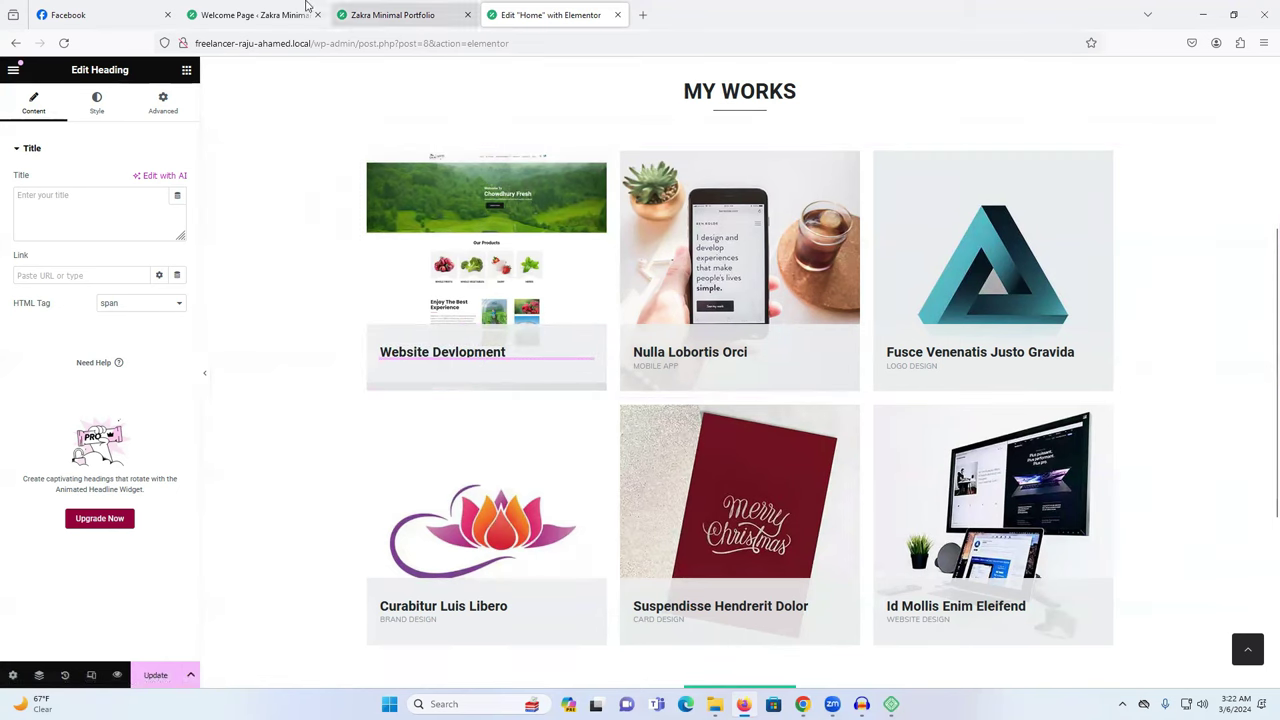
{"action": "left_click", "coordinate": [255, 14]}
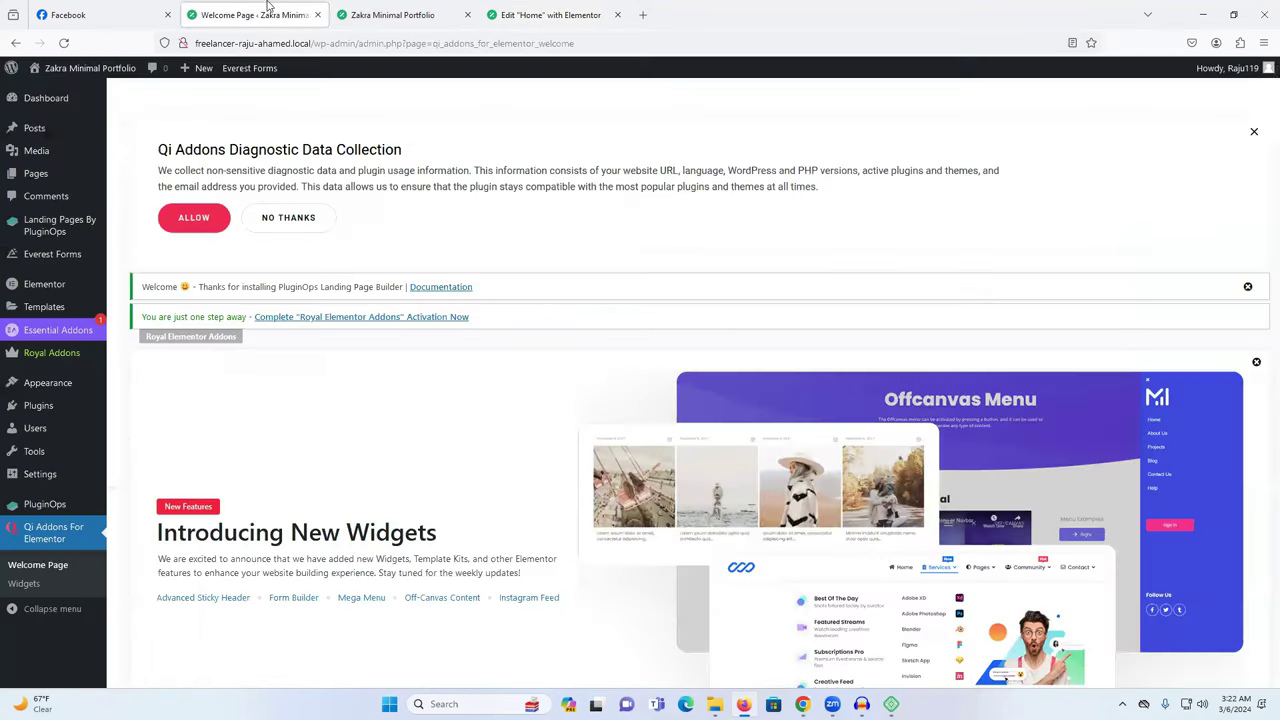
Open the All Pages list in a new tab, glance at the live site, and return to the editor.
{"action": "right_click", "coordinate": [33, 174]}
{"action": "left_click", "coordinate": [85, 190]}
{"action": "left_click", "coordinate": [390, 12]}
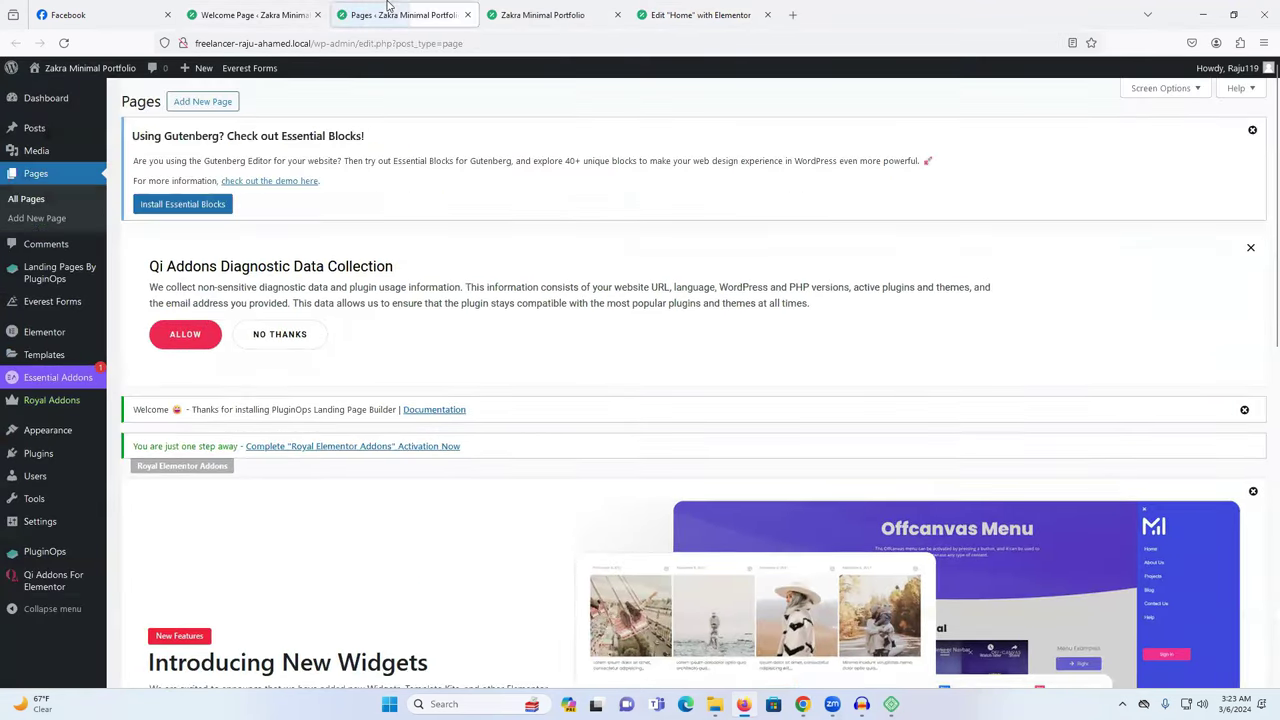
{"action": "scroll", "coordinate": [323, 247], "scroll_direction": "down", "scroll_amount": 2}
{"action": "left_click", "coordinate": [545, 14]}
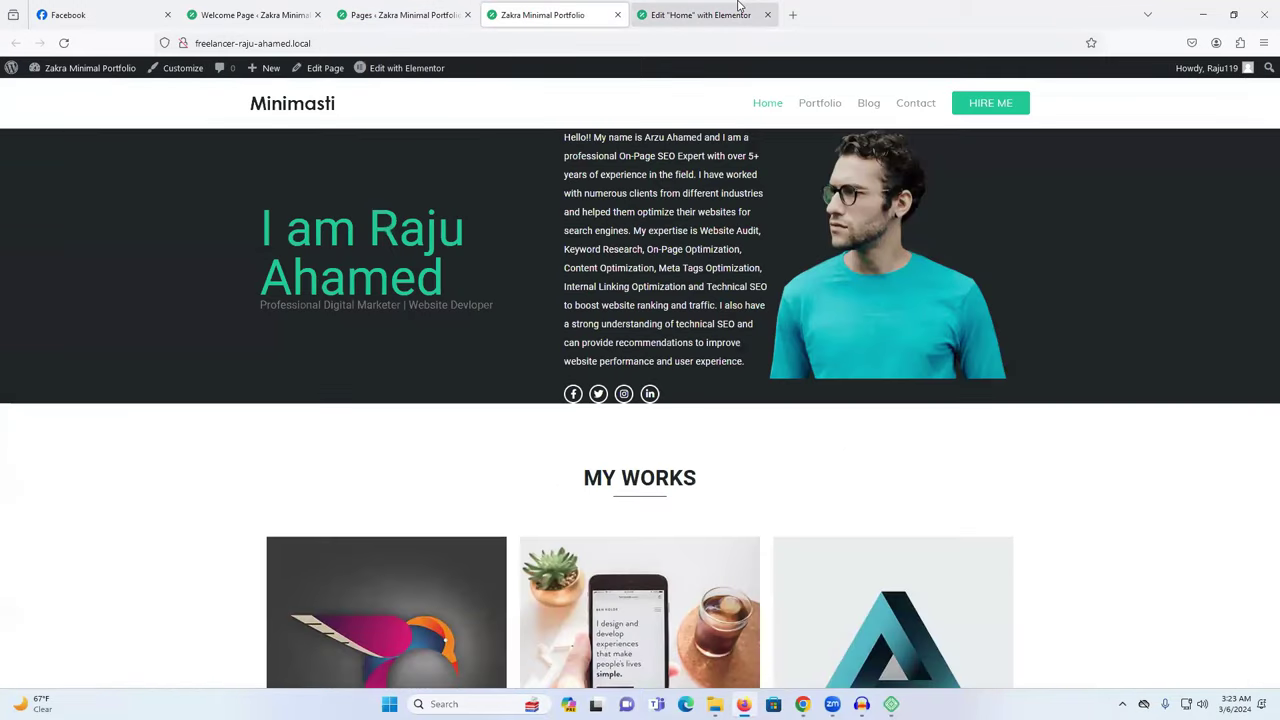
{"action": "left_click", "coordinate": [700, 14]}
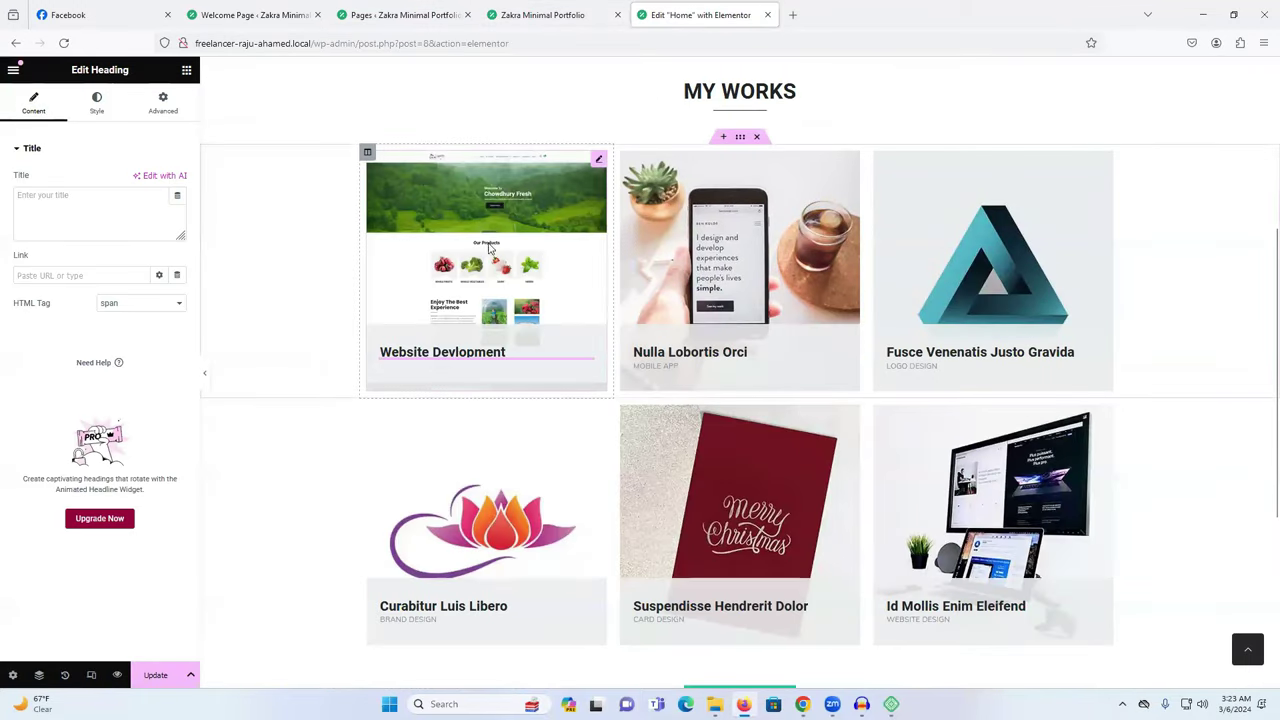
Review the first two My Works cards and save the home page with Update.
{"action": "left_click", "coordinate": [407, 261]}
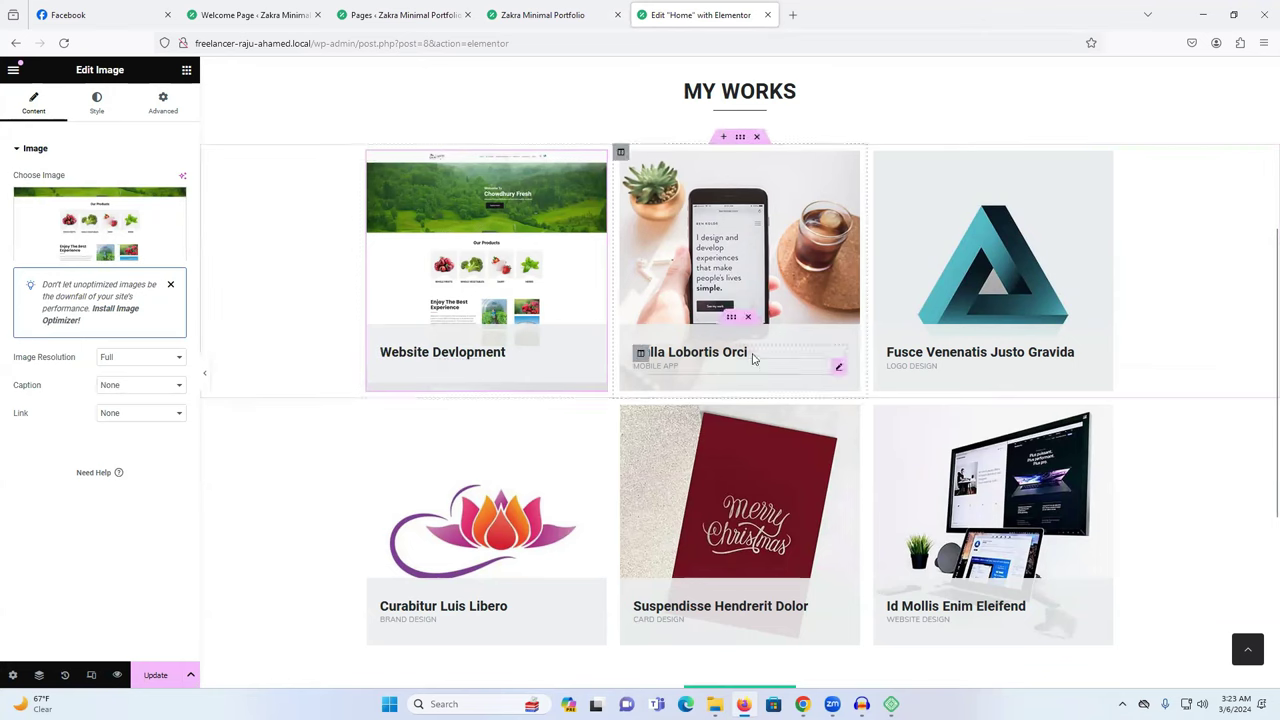
{"action": "left_click", "coordinate": [740, 260]}
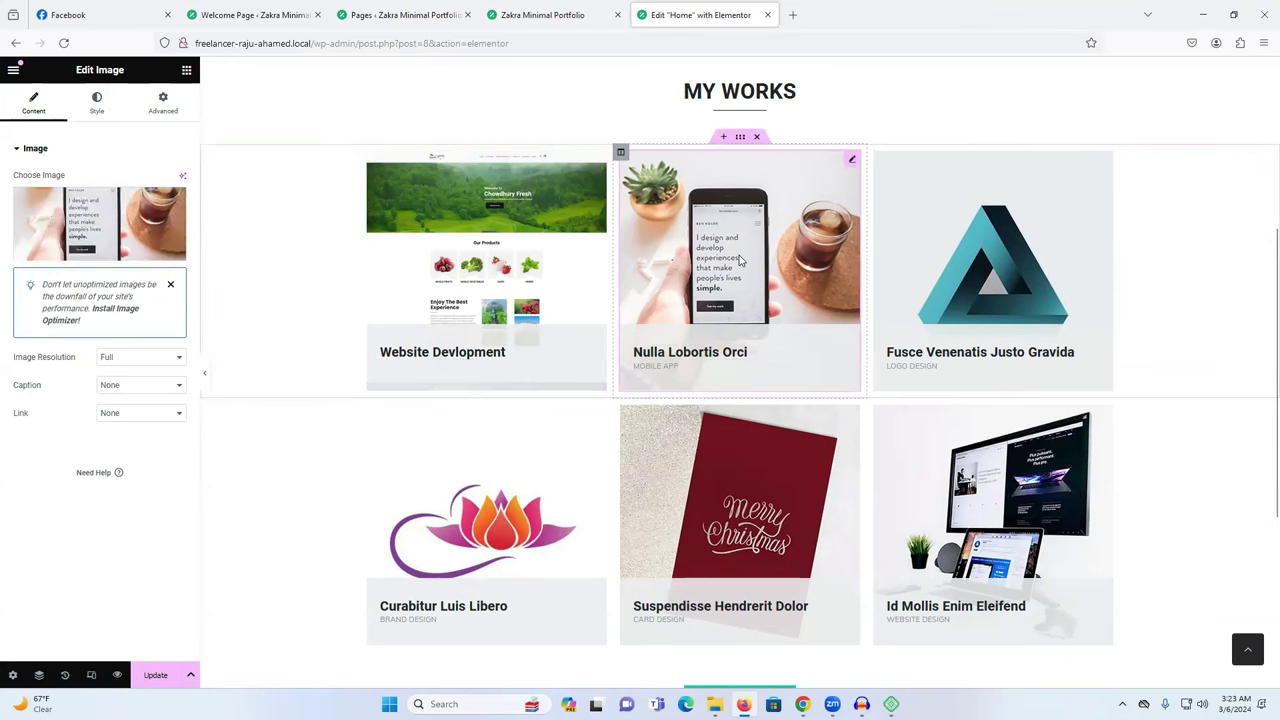
{"action": "left_click", "coordinate": [706, 368]}
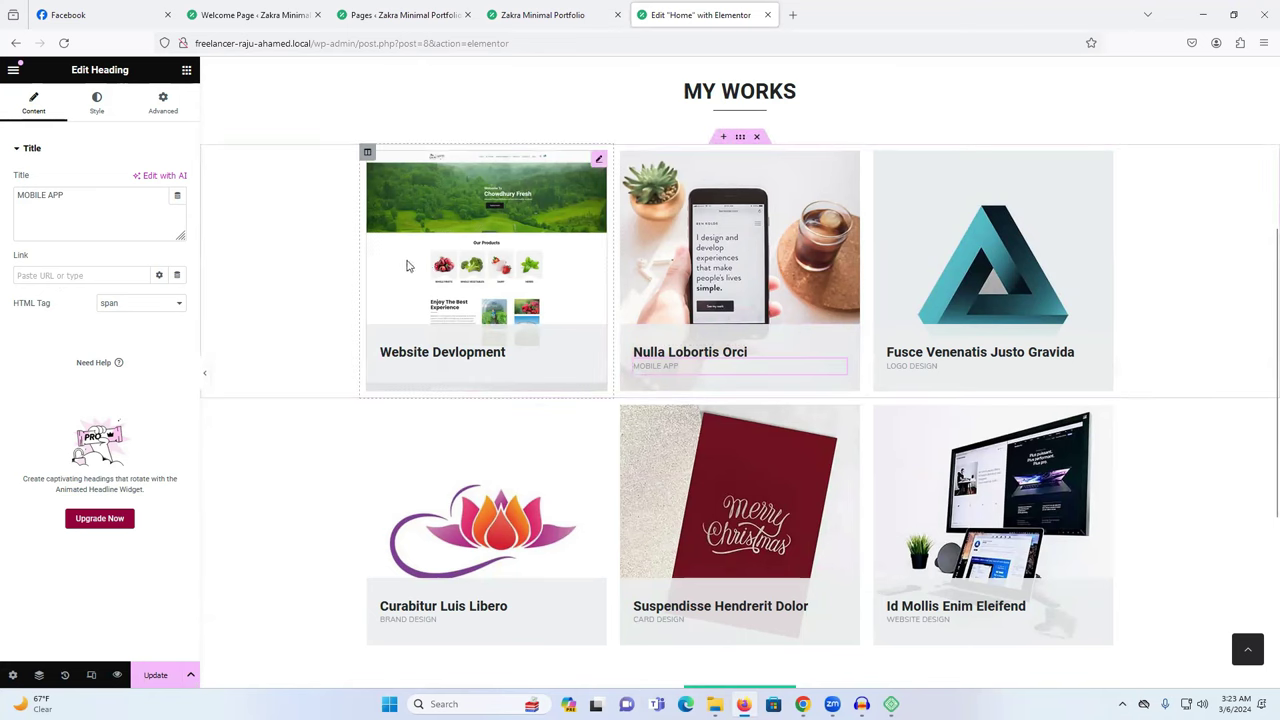
{"action": "left_click", "coordinate": [157, 680]}
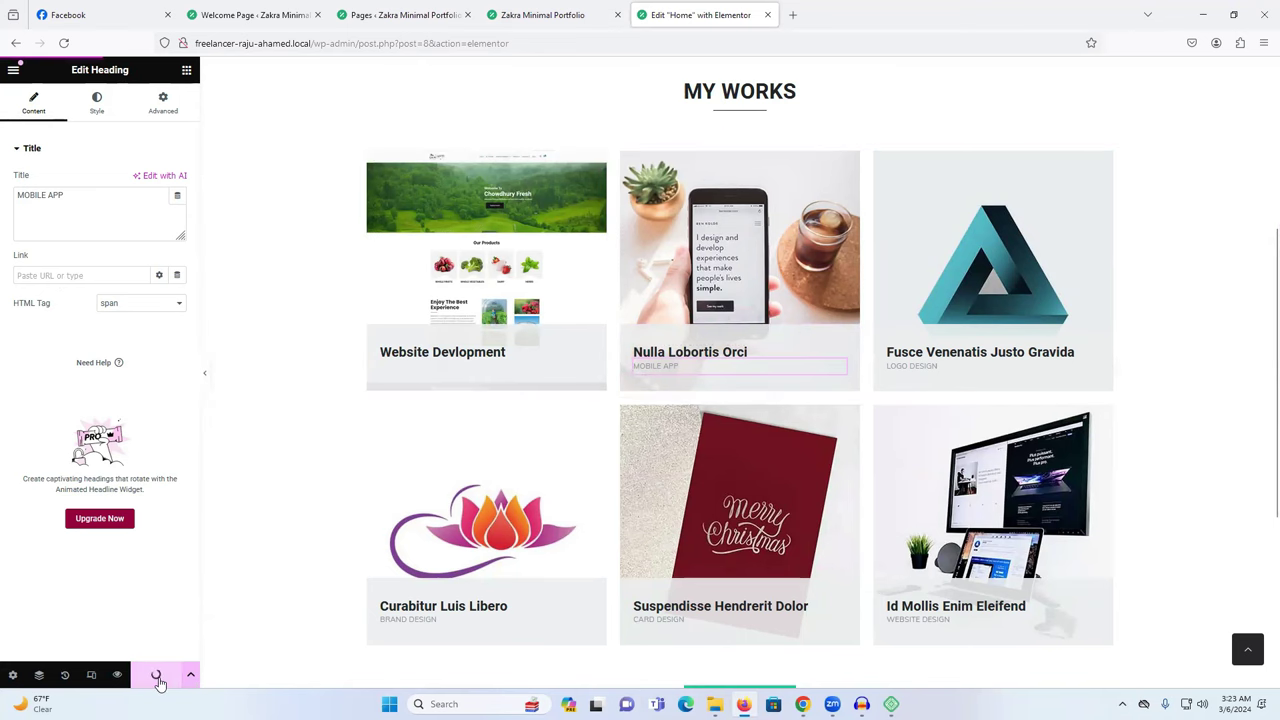
Reload the live homepage and scroll down to the updated Website Devlopment card.
{"action": "left_click", "coordinate": [543, 14]}
{"action": "scroll", "coordinate": [525, 357], "scroll_direction": "down", "scroll_amount": 1}
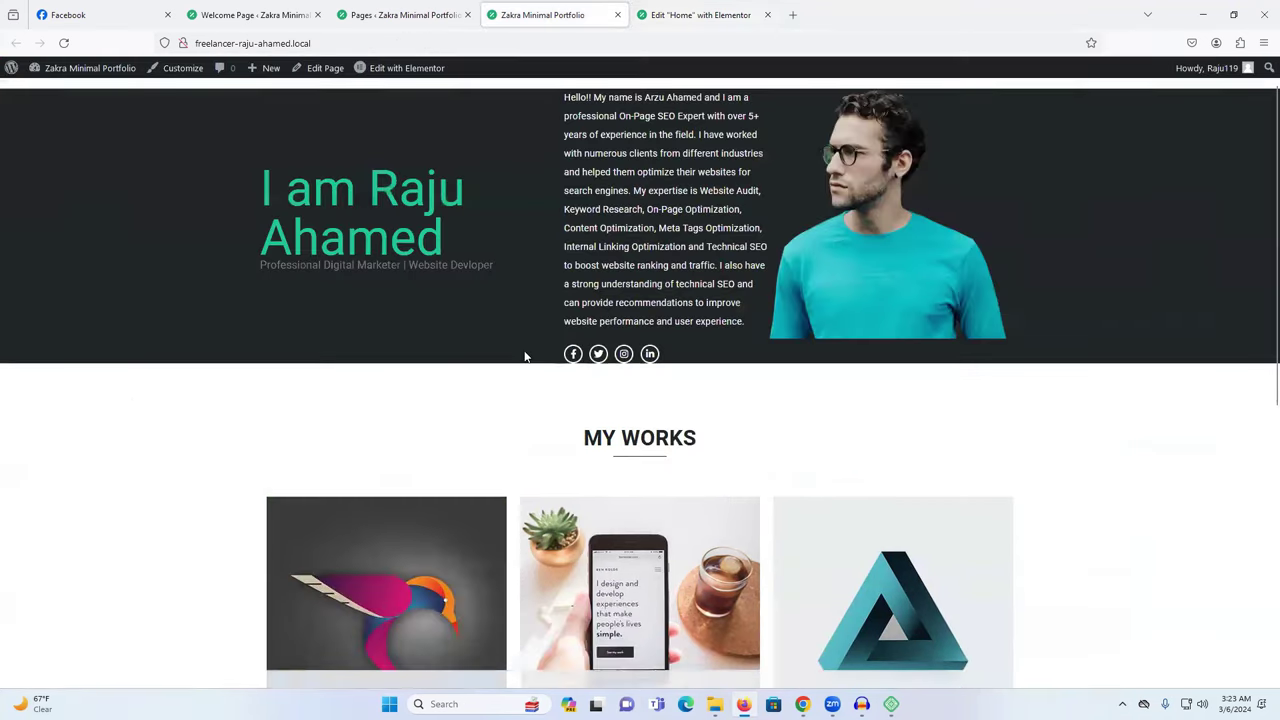
{"action": "scroll", "coordinate": [525, 357], "scroll_direction": "down", "scroll_amount": 2}
{"action": "right_click", "coordinate": [124, 281]}
{"action": "left_click", "coordinate": [205, 295]}
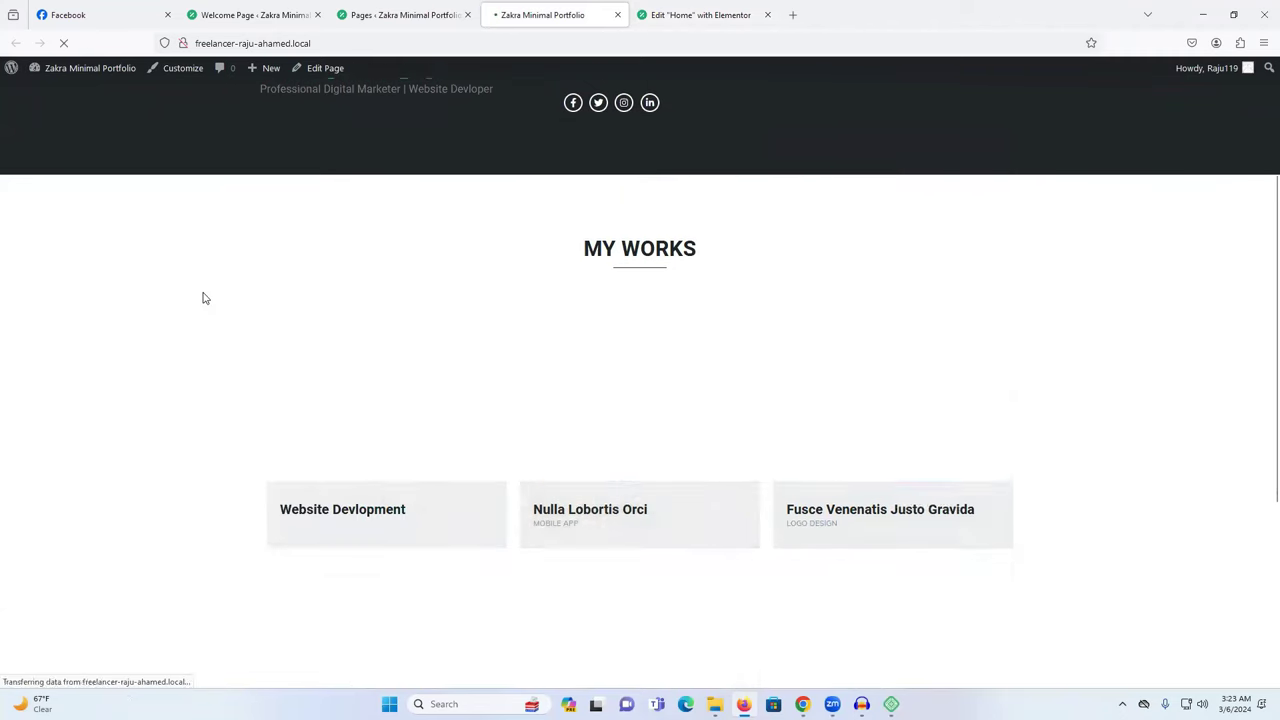
{"action": "scroll", "coordinate": [404, 346], "scroll_direction": "down", "scroll_amount": 1}
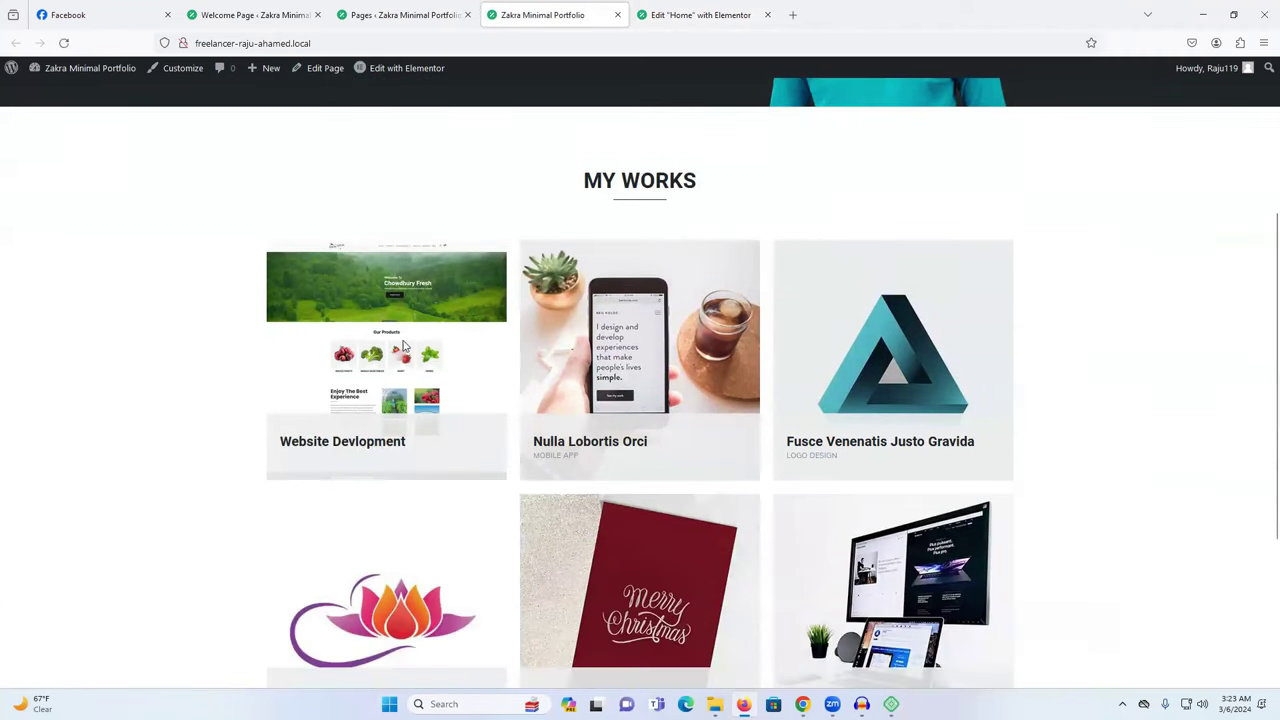
Follow the Website Devlopment card link to the demo Portfolio Single page, then return to Elementor.
{"action": "left_click", "coordinate": [324, 447]}
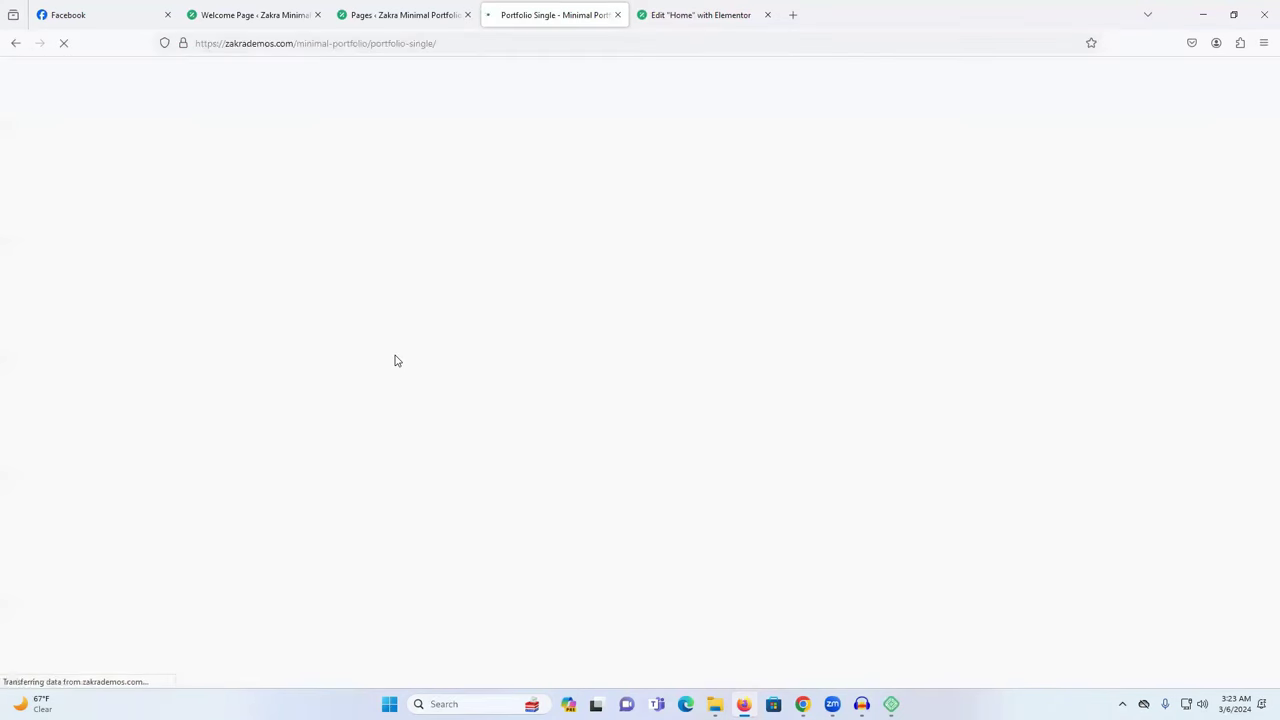
{"action": "scroll", "coordinate": [580, 403], "scroll_direction": "down", "scroll_amount": 5}
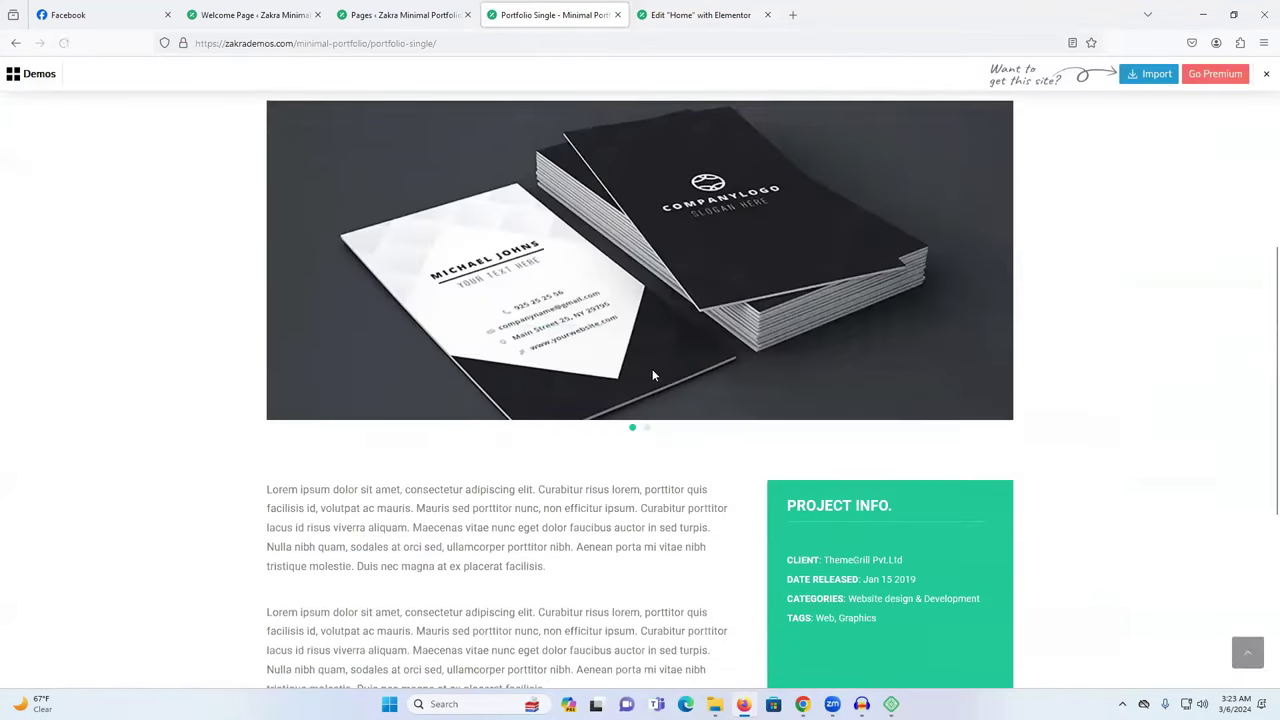
{"action": "scroll", "coordinate": [648, 425], "scroll_direction": "up", "scroll_amount": 5}
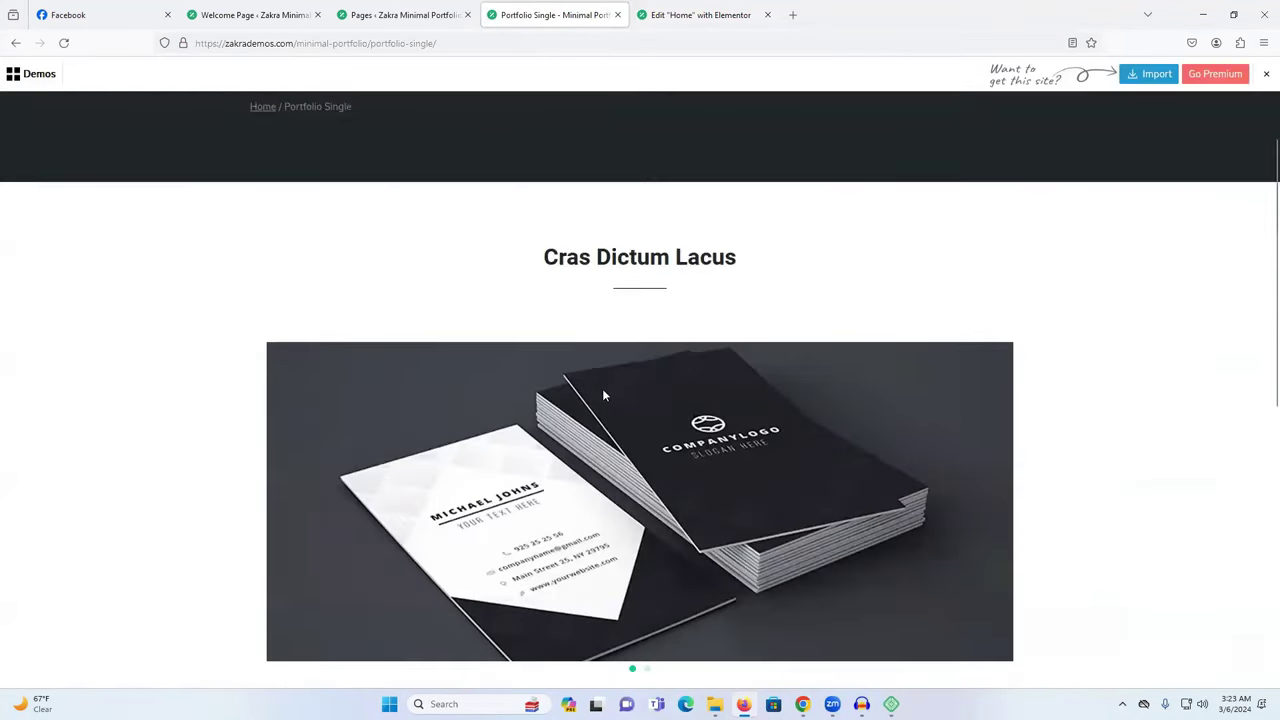
{"action": "scroll", "coordinate": [602, 384], "scroll_direction": "down", "scroll_amount": 5}
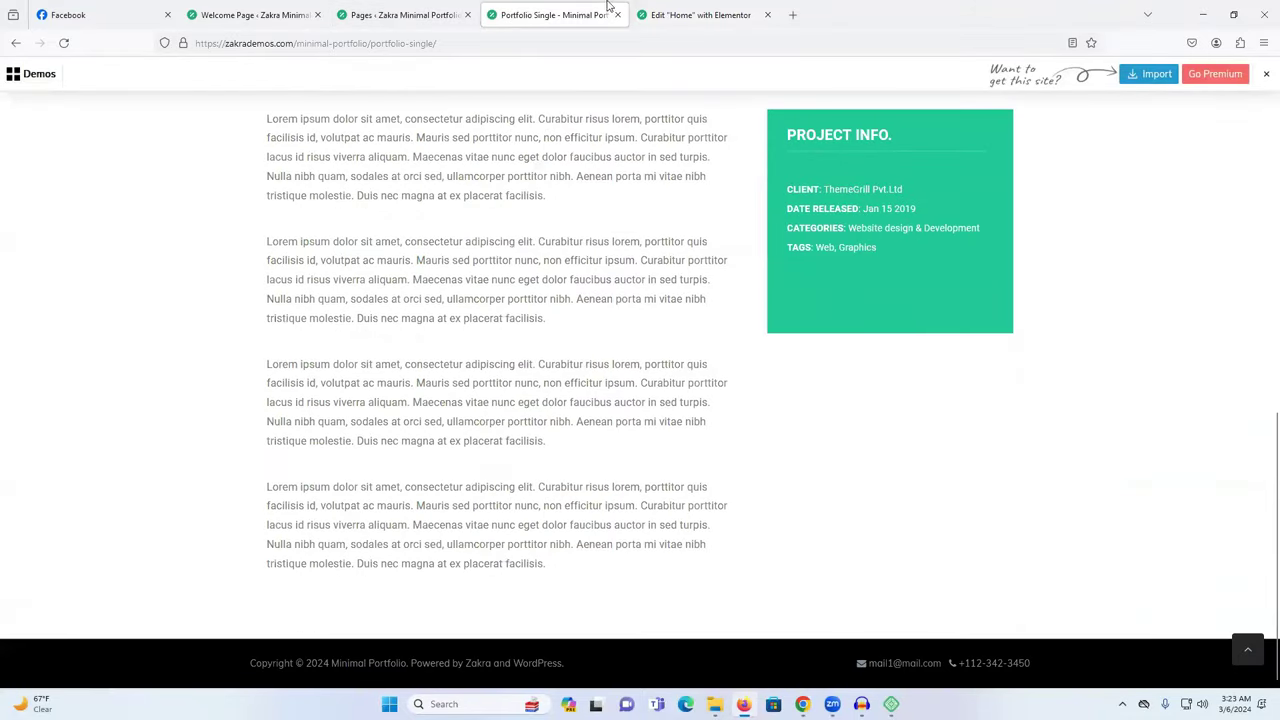
{"action": "left_click", "coordinate": [685, 12]}
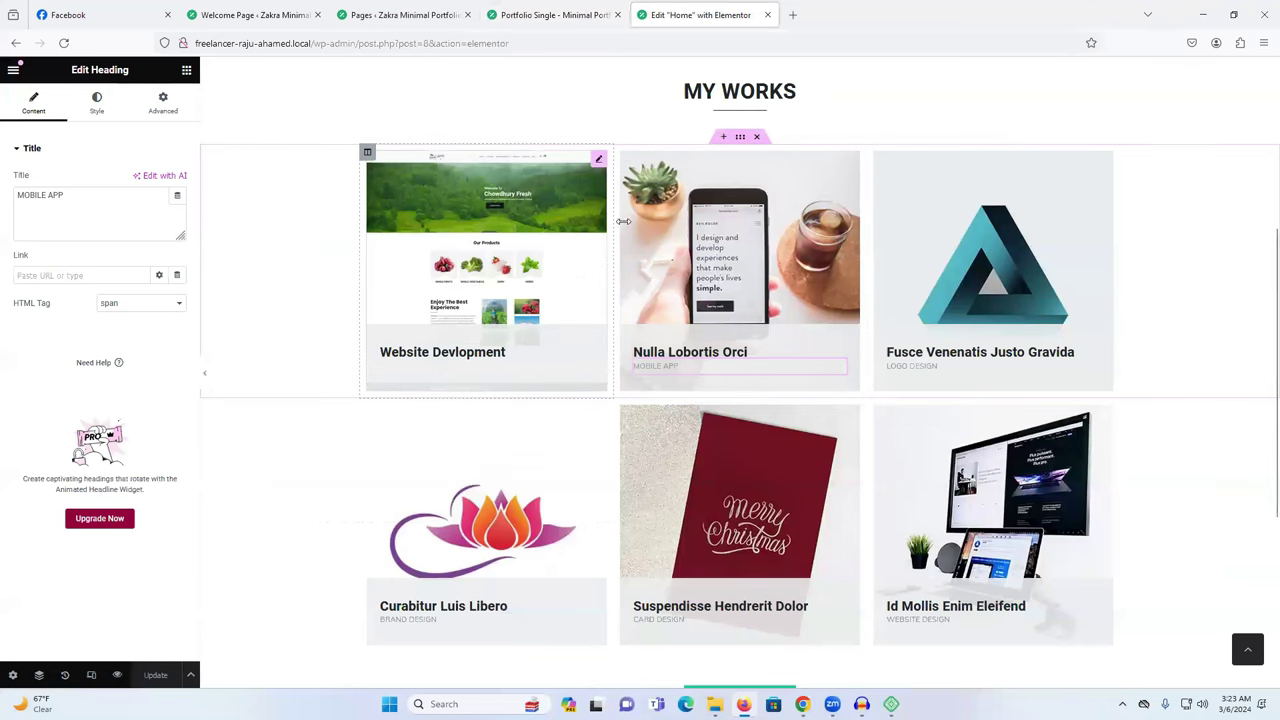
Clear the Website Devlopment heading's Link field and save the page.
{"action": "left_click", "coordinate": [462, 206]}
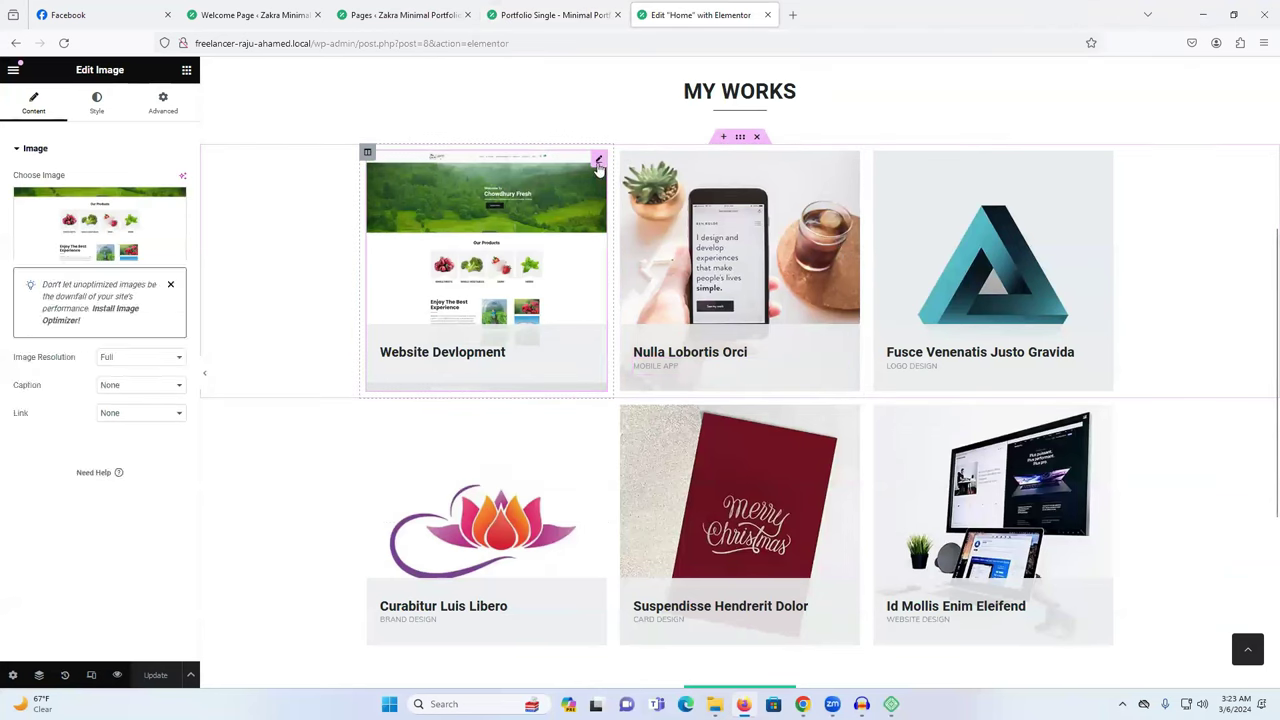
{"action": "left_click", "coordinate": [486, 360]}
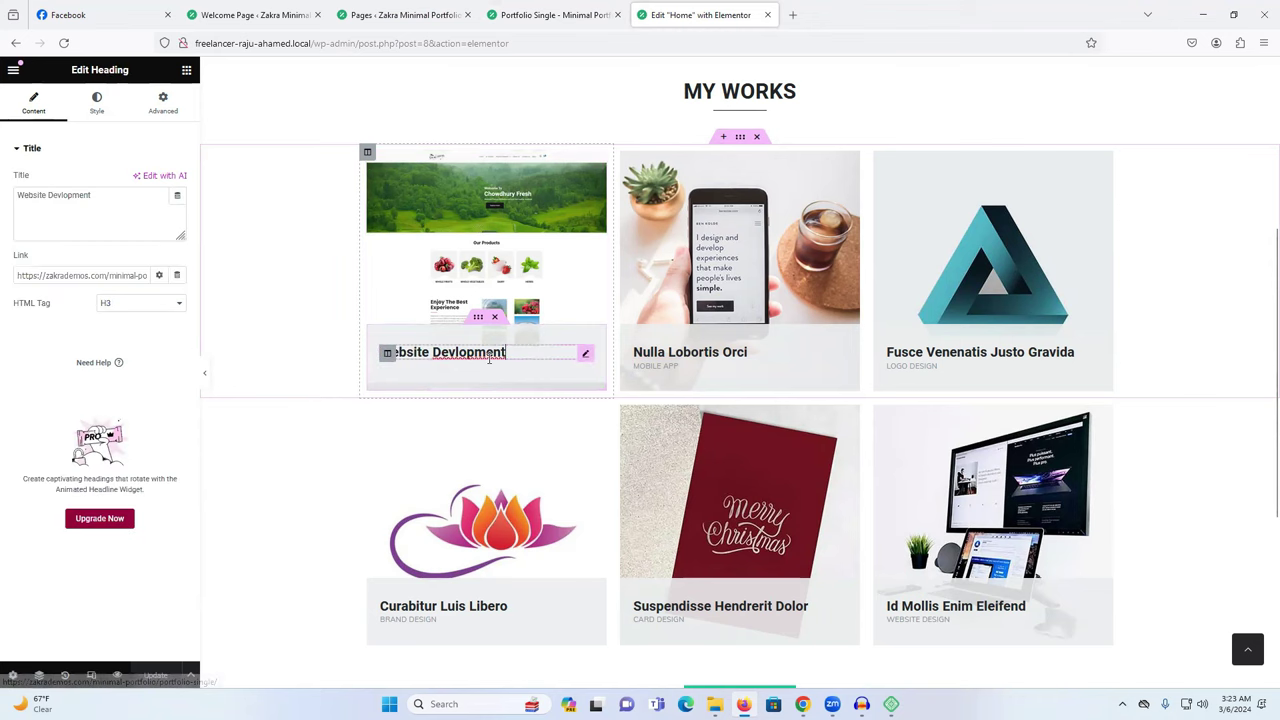
{"action": "triple_click", "coordinate": [84, 276]}
{"action": "key", "text": "BackSpace"}
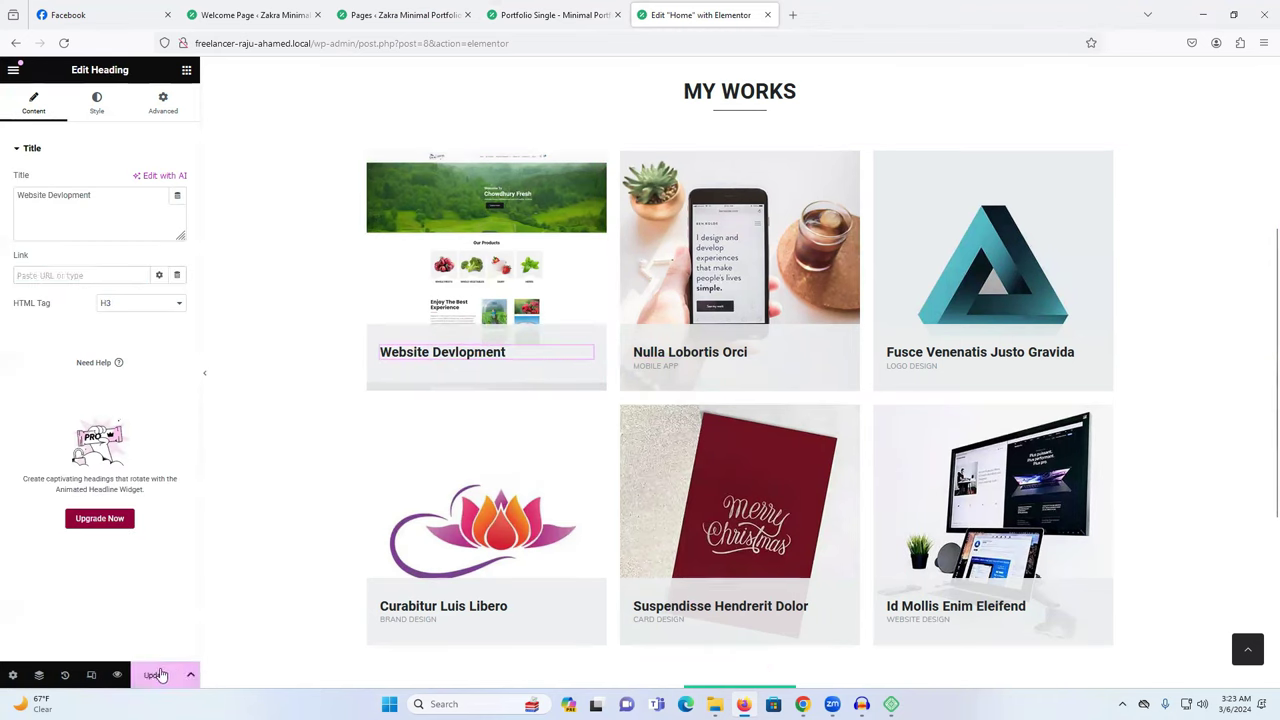
{"action": "left_click", "coordinate": [159, 675]}
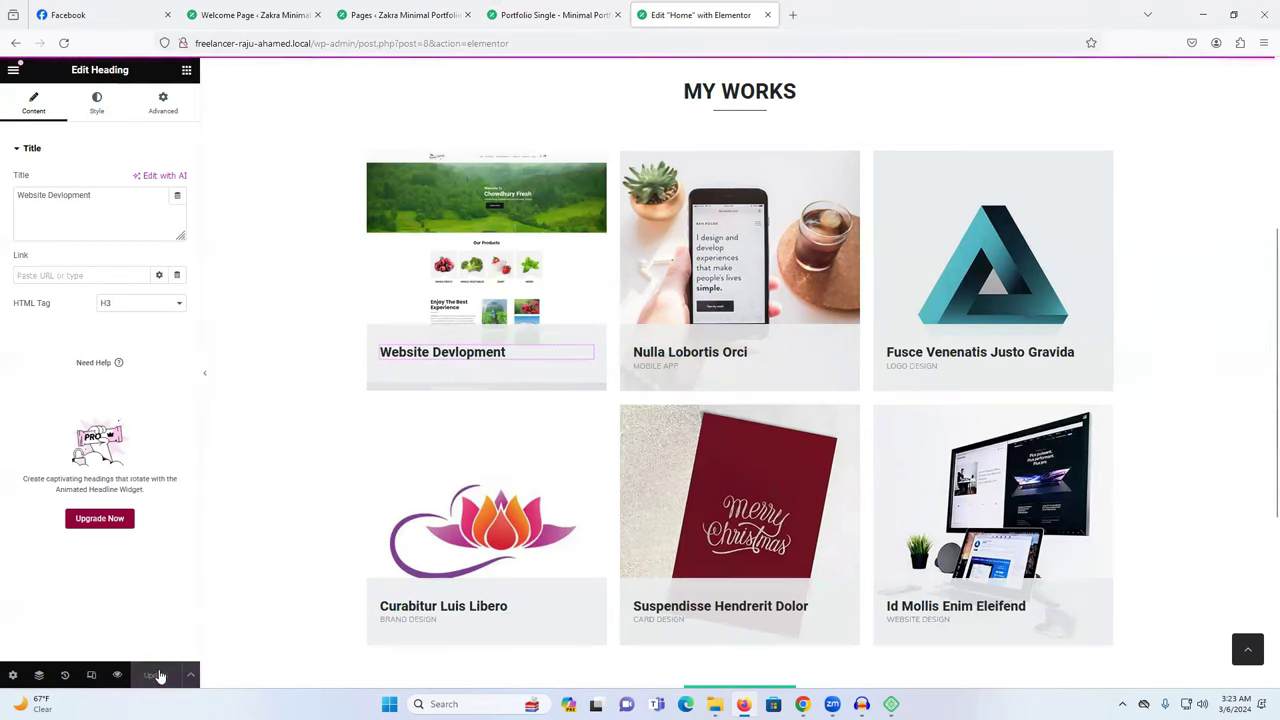
Switch to the Portfolio Single tab and go back to the live home page.
{"action": "left_click", "coordinate": [550, 14]}
{"action": "left_click", "coordinate": [400, 14]}
{"action": "left_click", "coordinate": [545, 8]}
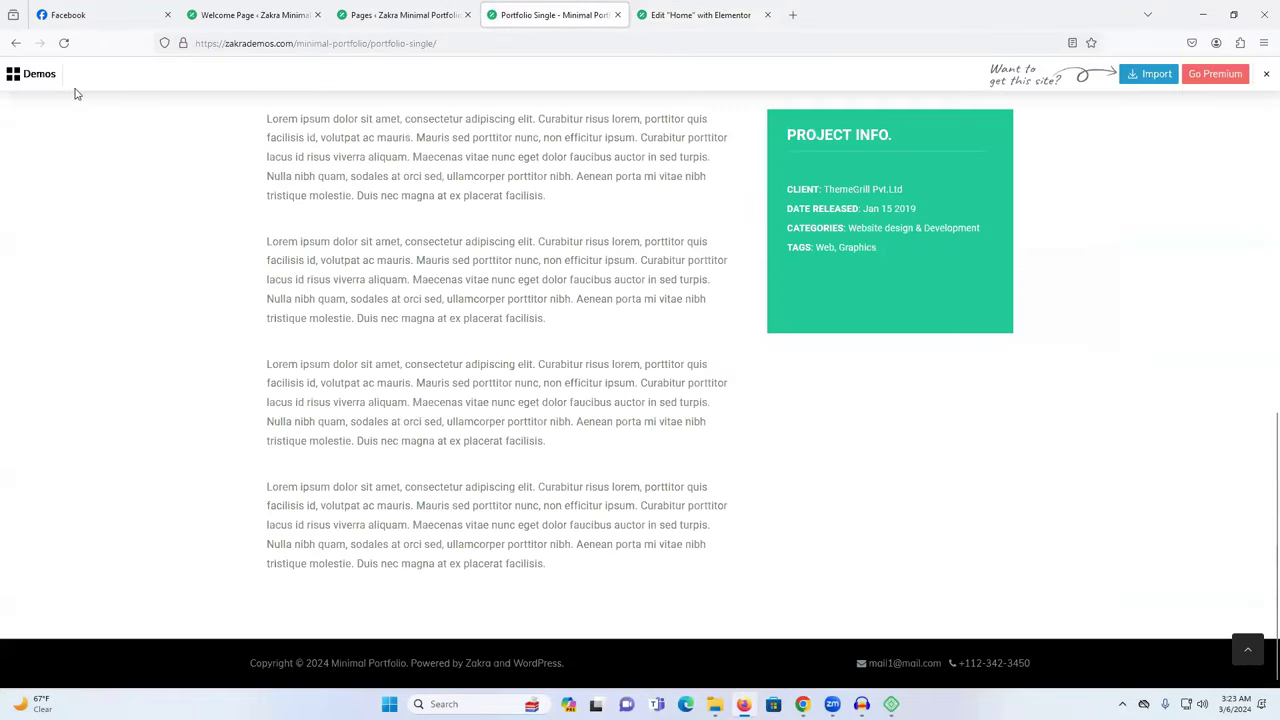
{"action": "left_click", "coordinate": [16, 43]}
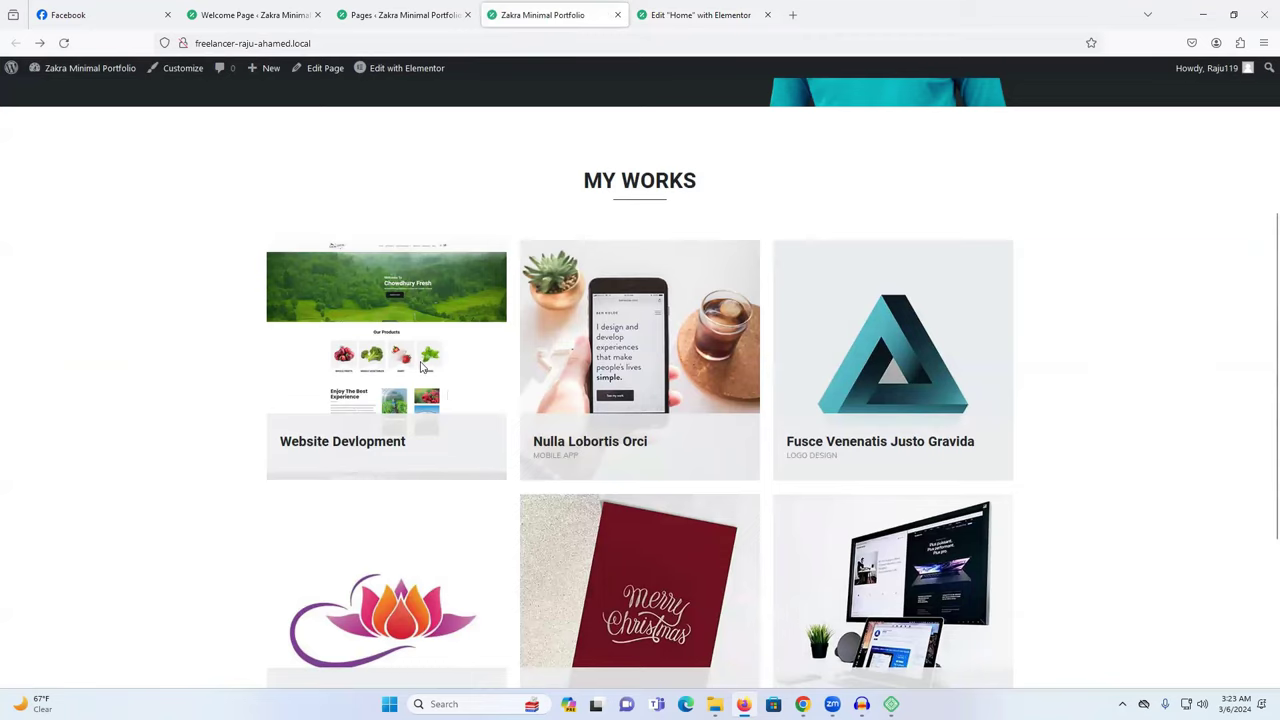
Back in Elementor, edit the MY WORKS heading and end up deleting it.
{"action": "scroll", "coordinate": [628, 293], "scroll_direction": "up", "scroll_amount": 1}
{"action": "double_click", "coordinate": [597, 248]}
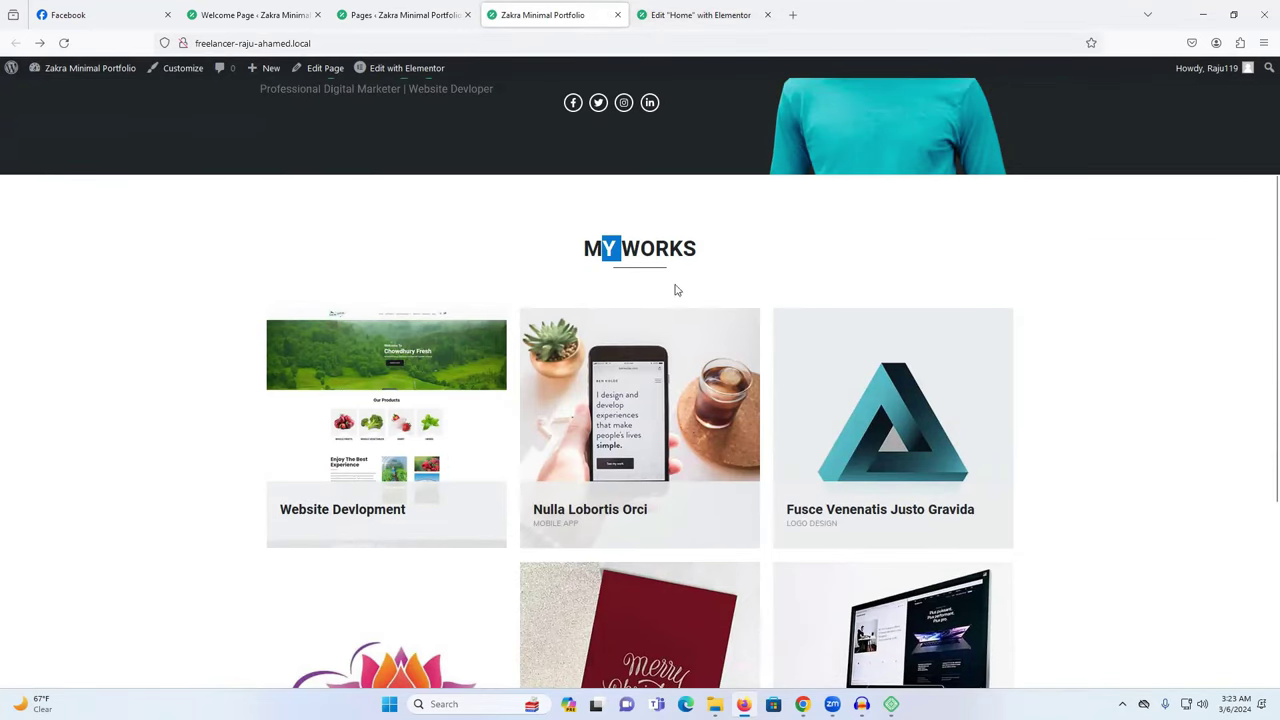
{"action": "left_click", "coordinate": [700, 15]}
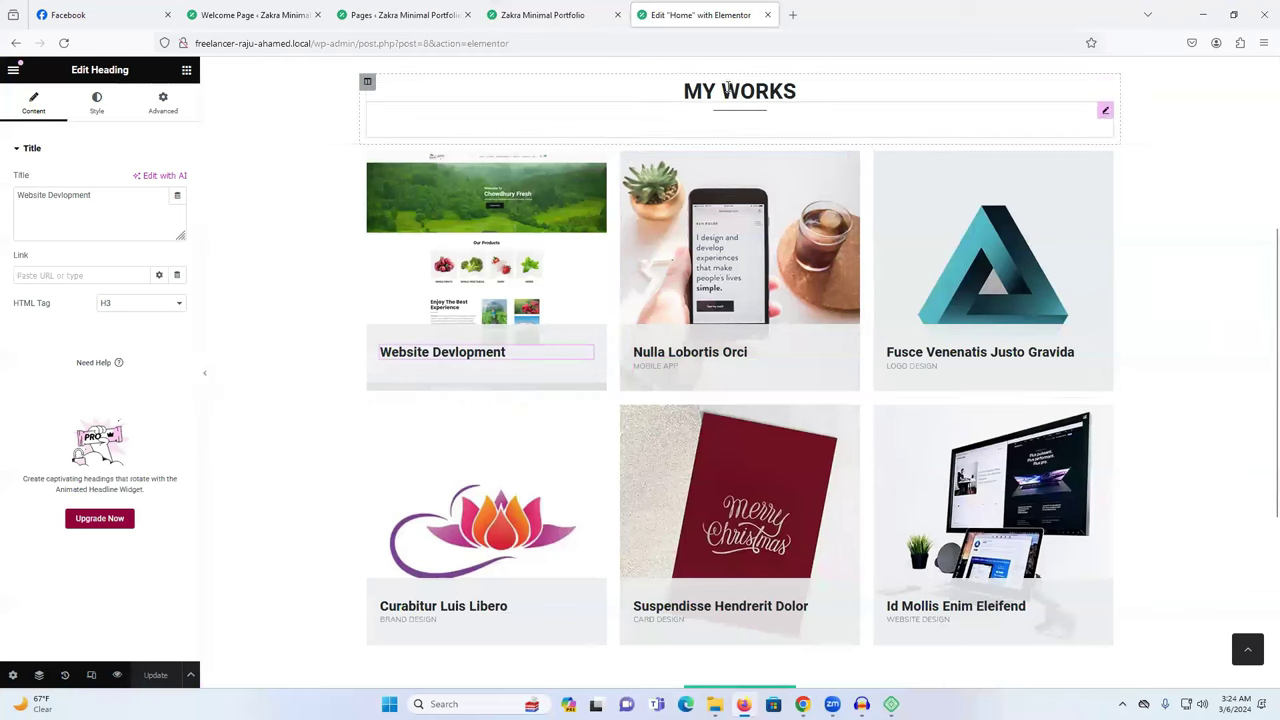
{"action": "left_click", "coordinate": [813, 91]}
{"action": "double_click", "coordinate": [759, 90]}
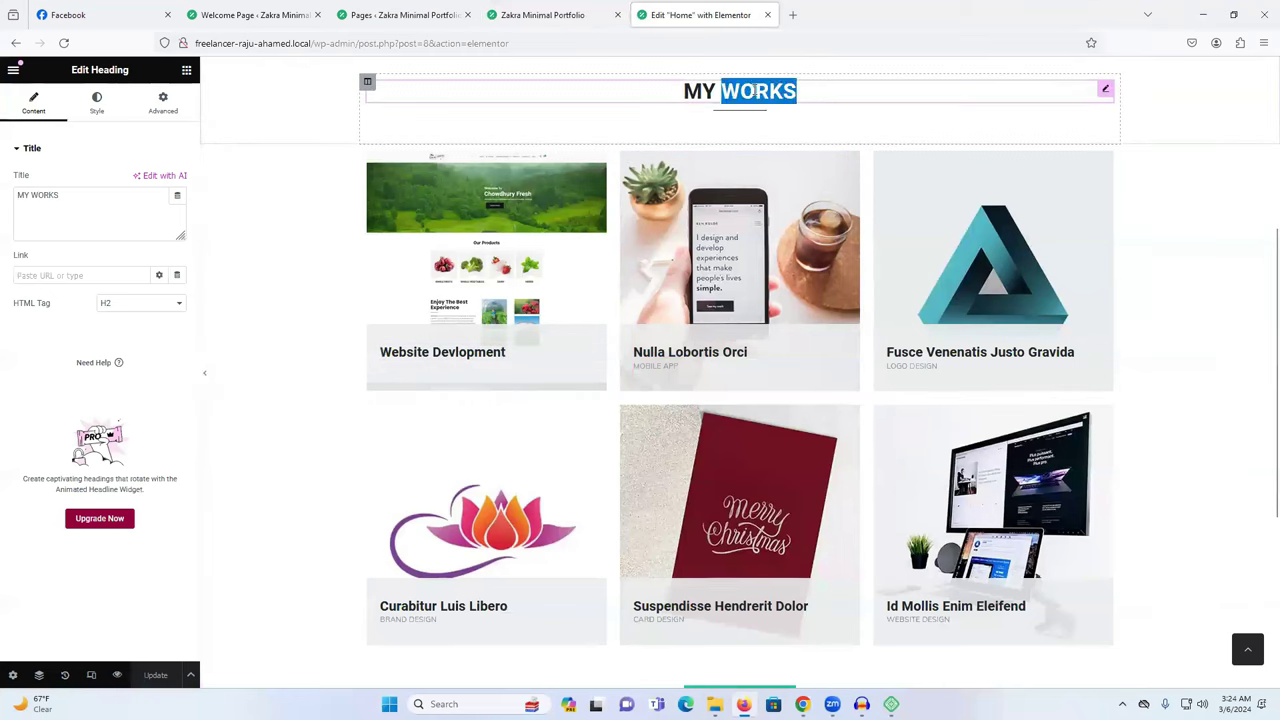
{"action": "left_click", "coordinate": [759, 90]}
{"action": "double_click", "coordinate": [759, 90]}
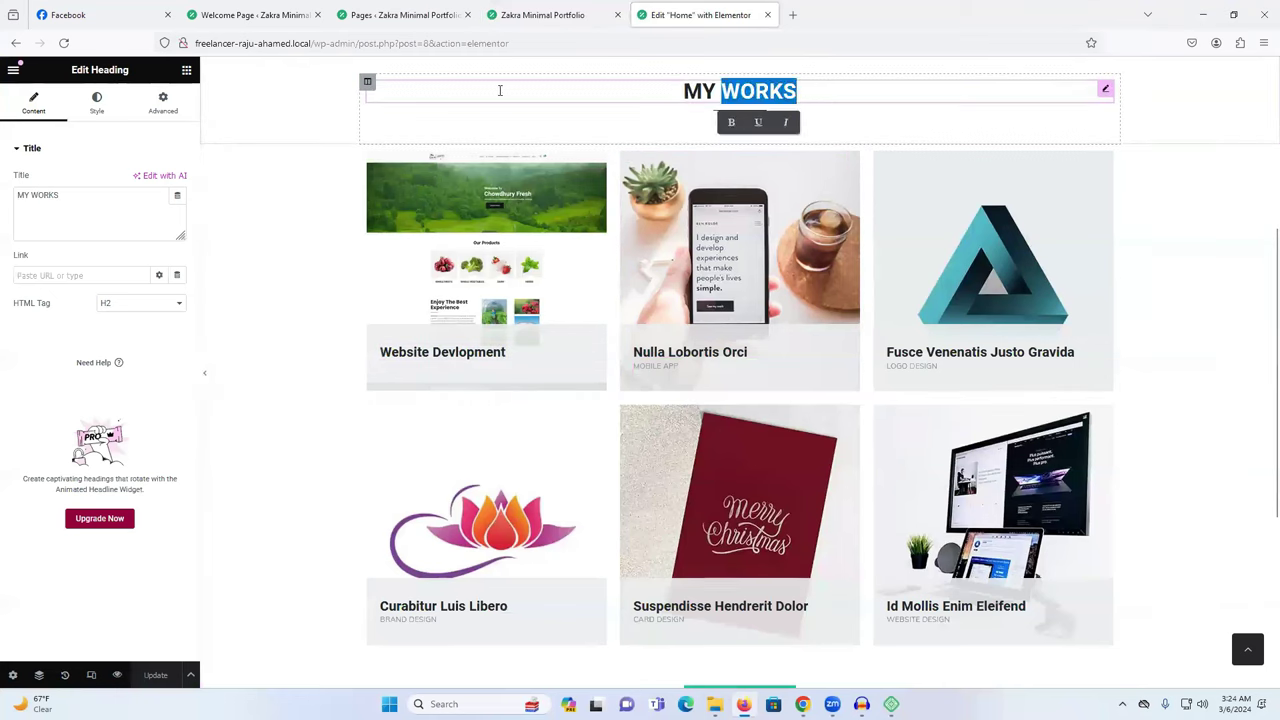
{"action": "left_click", "coordinate": [802, 97]}
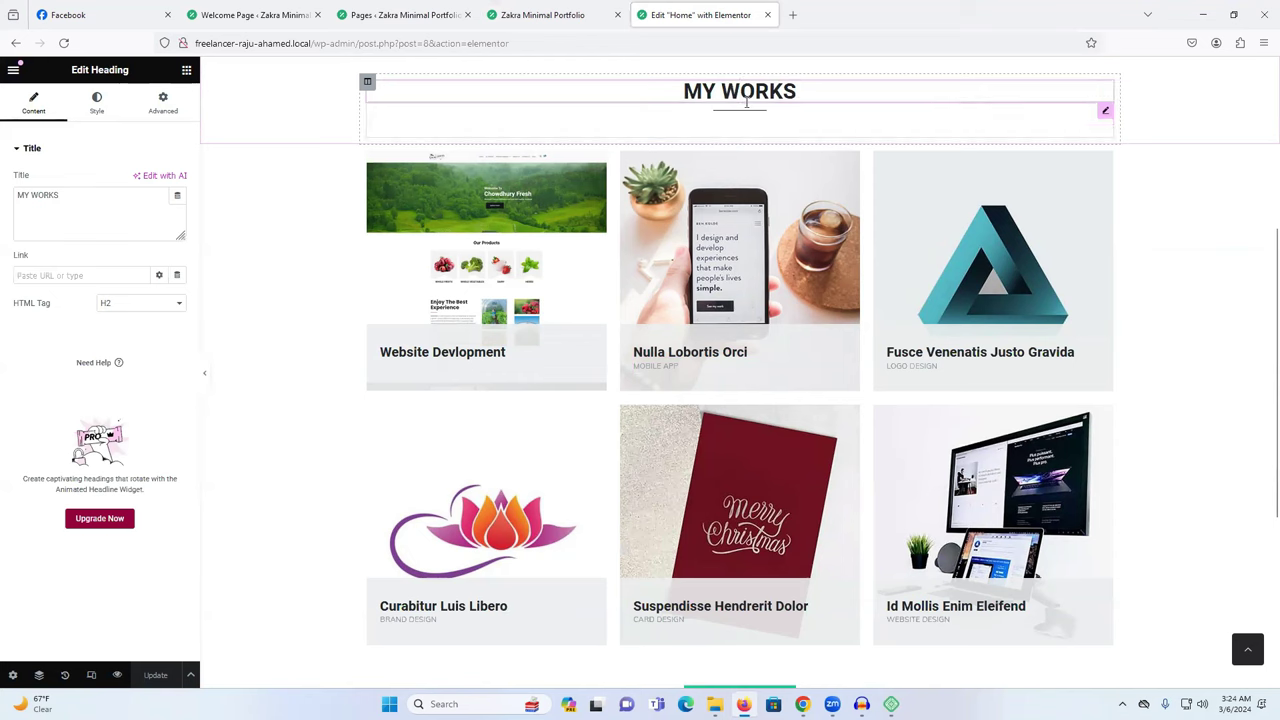
{"action": "right_click", "coordinate": [918, 94]}
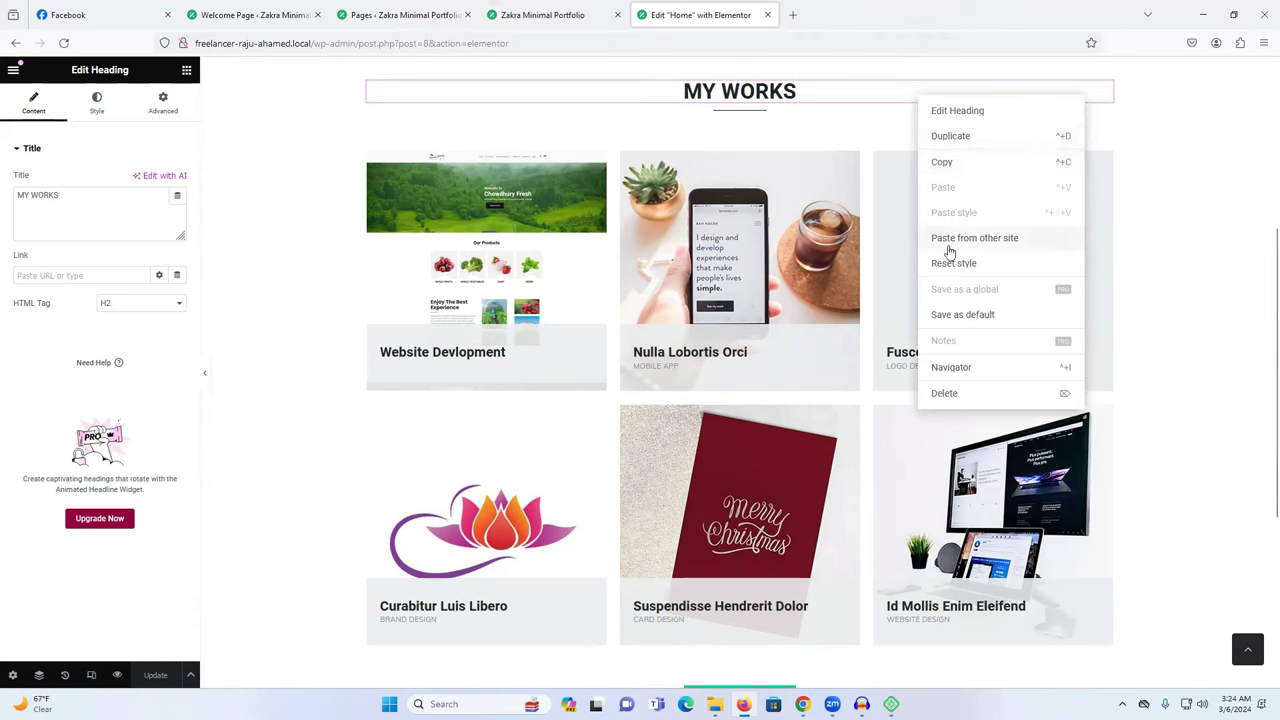
{"action": "left_click", "coordinate": [962, 396]}
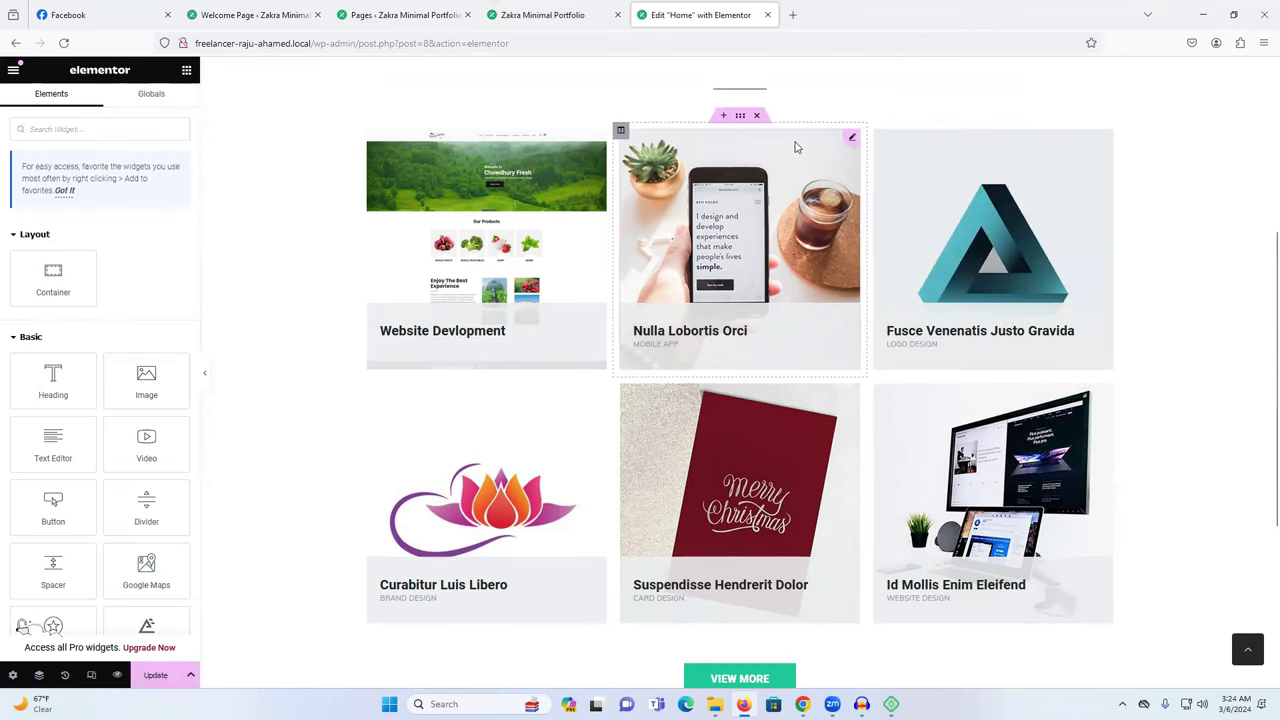
Restore the MY WORKS heading from History and save the homepage with Update.
{"action": "scroll", "coordinate": [795, 147], "scroll_direction": "up", "scroll_amount": 2}
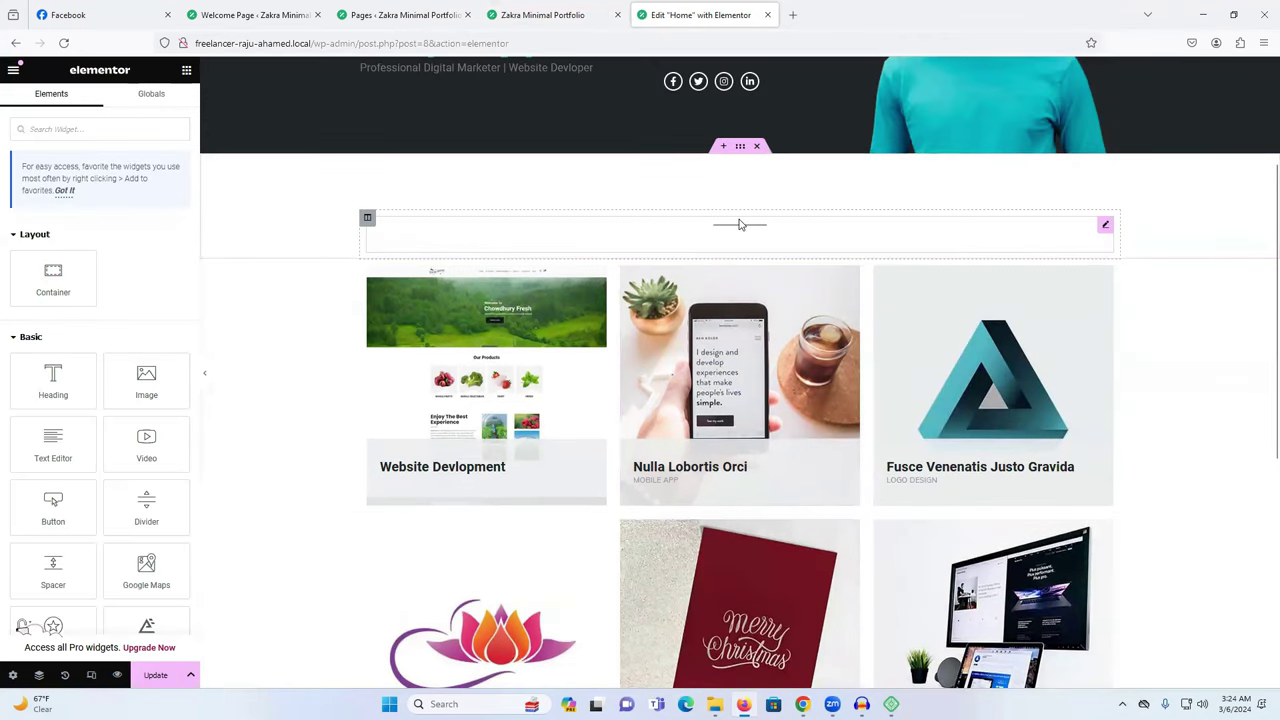
{"action": "scroll", "coordinate": [740, 224], "scroll_direction": "down", "scroll_amount": 1}
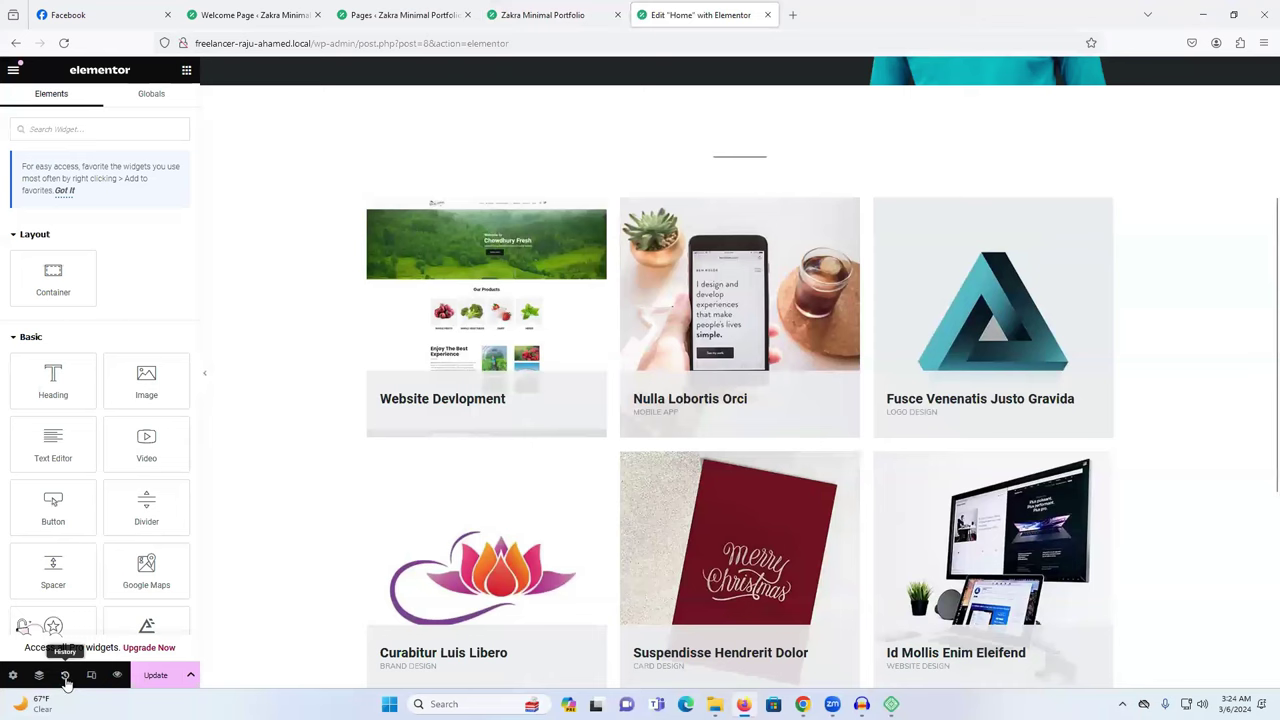
{"action": "left_click", "coordinate": [64, 676]}
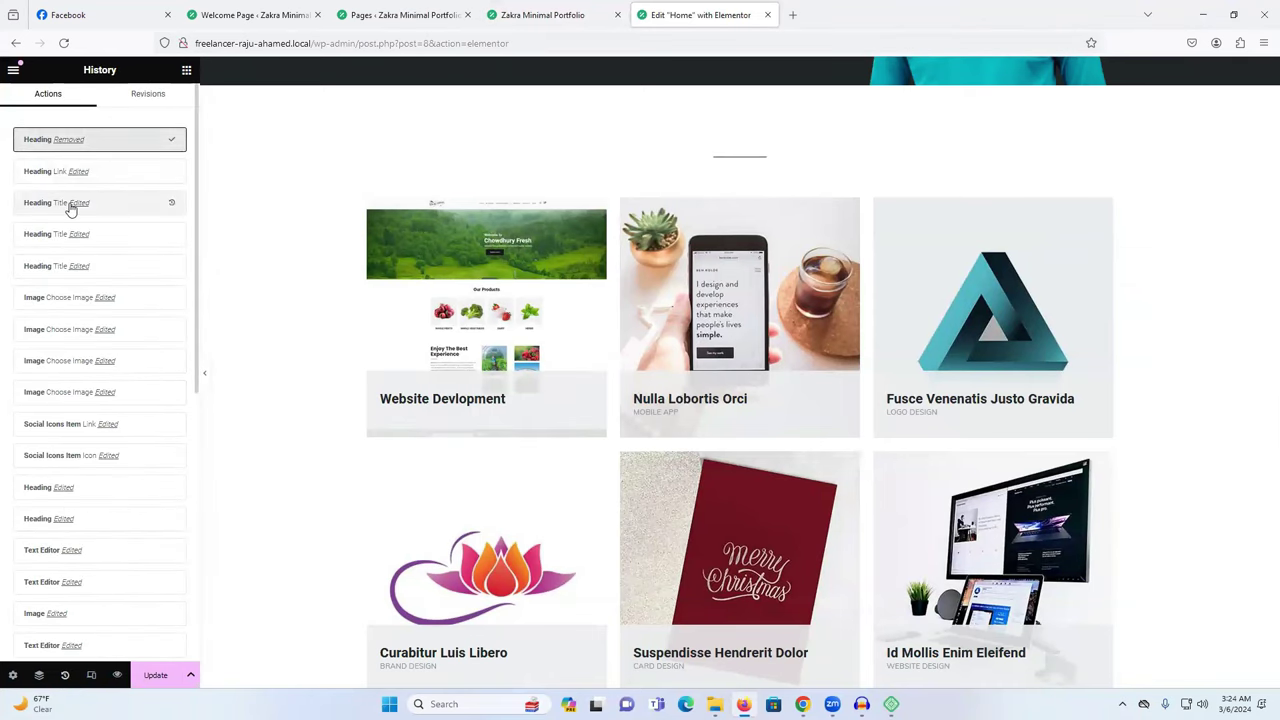
{"action": "left_click", "coordinate": [70, 205]}
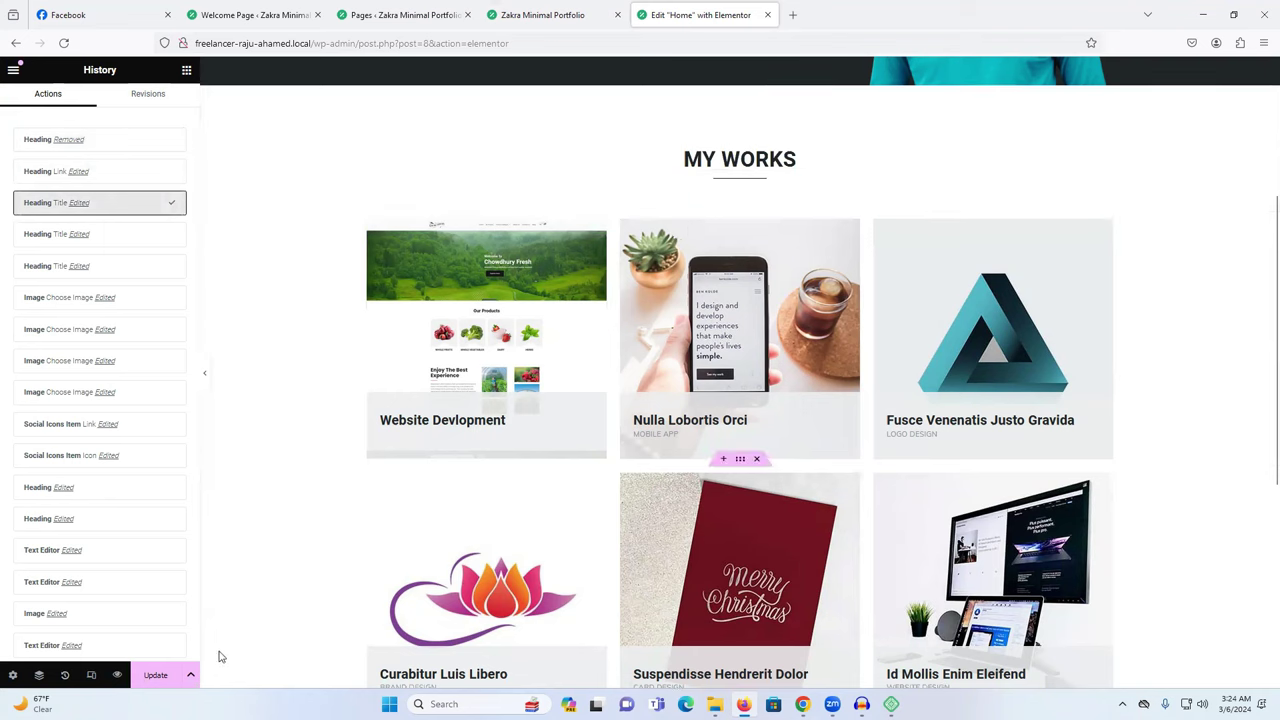
{"action": "left_click", "coordinate": [158, 675]}
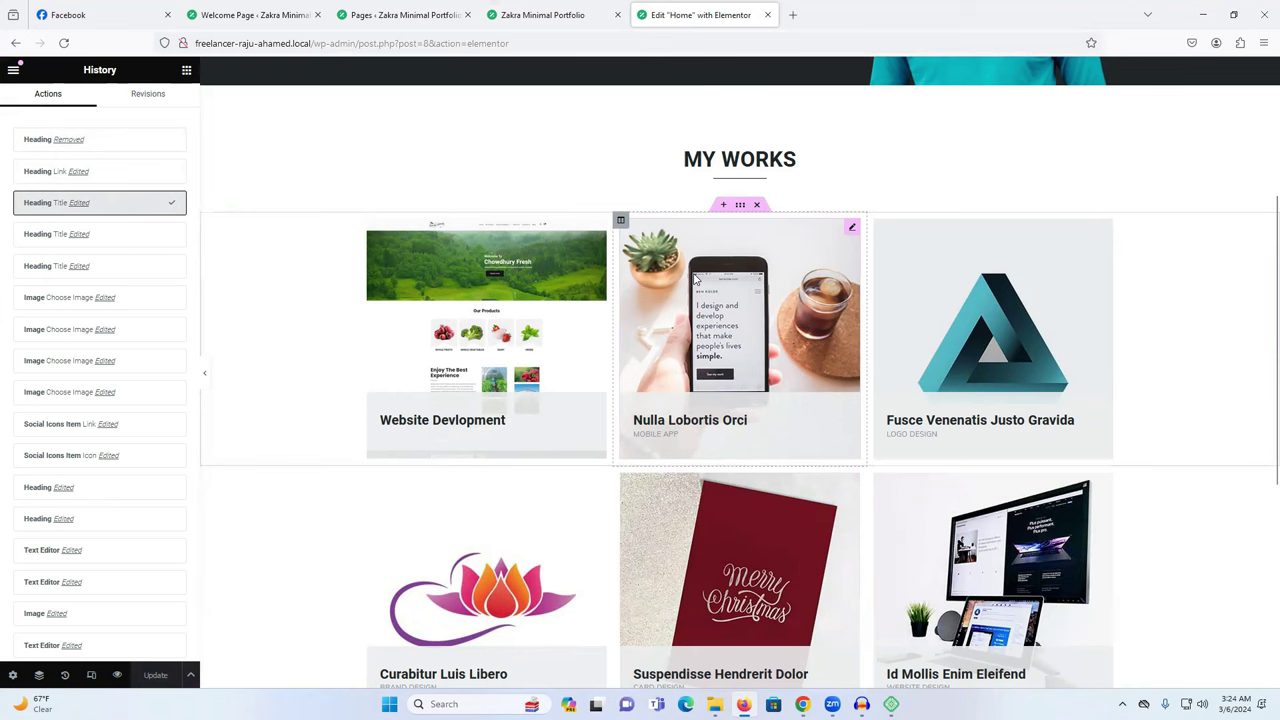
Replace the Nulla Lobortis Orci card image with the Vector Banner graphic.
{"action": "left_click", "coordinate": [695, 280]}
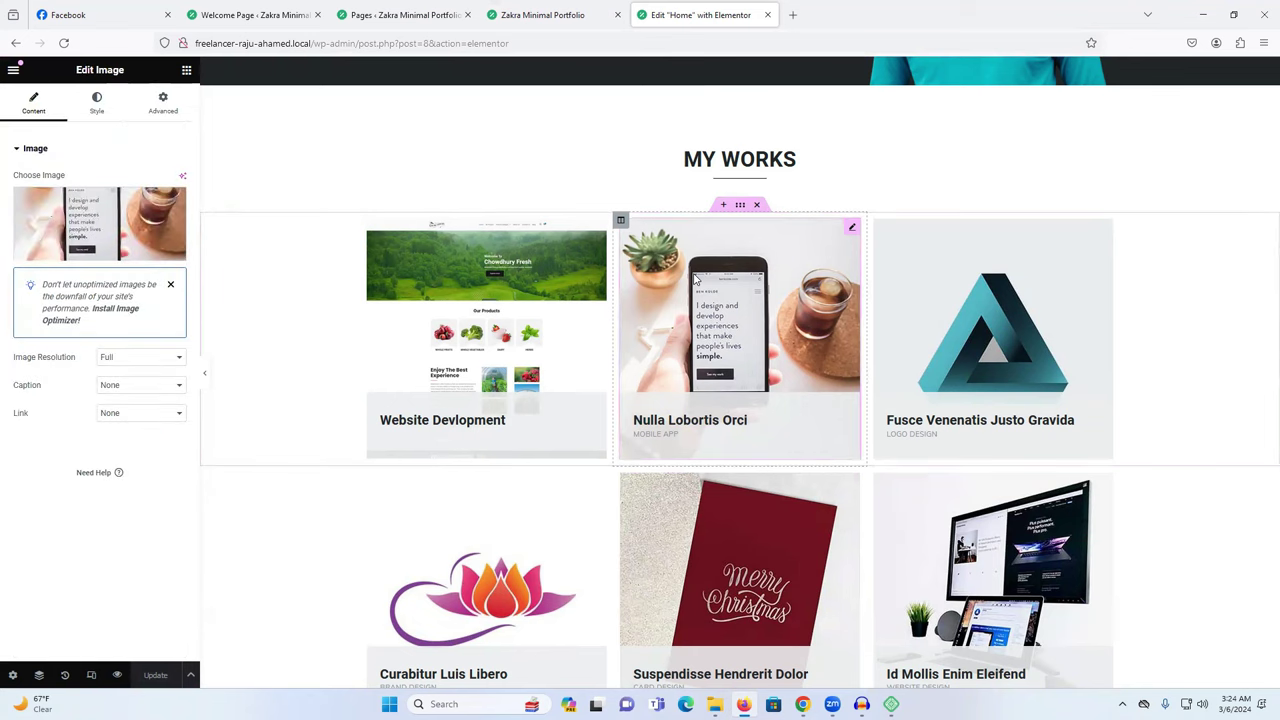
{"action": "left_click", "coordinate": [104, 206]}
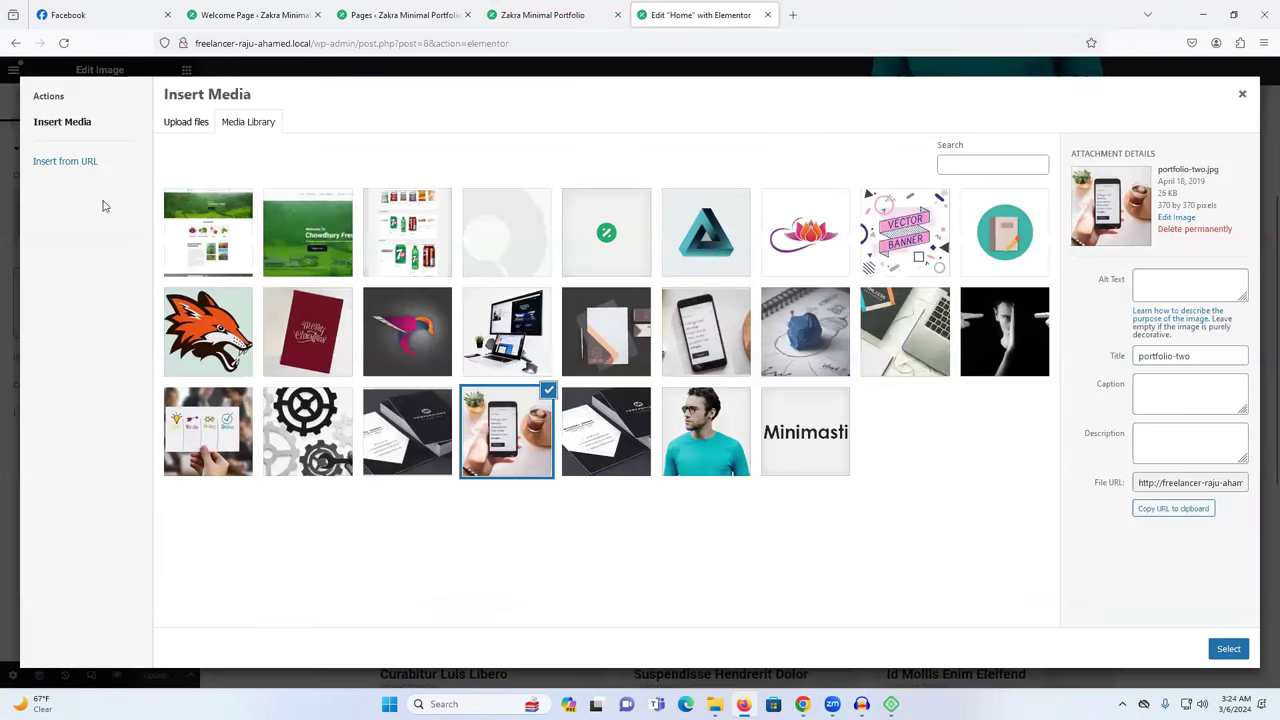
{"action": "left_click", "coordinate": [399, 252]}
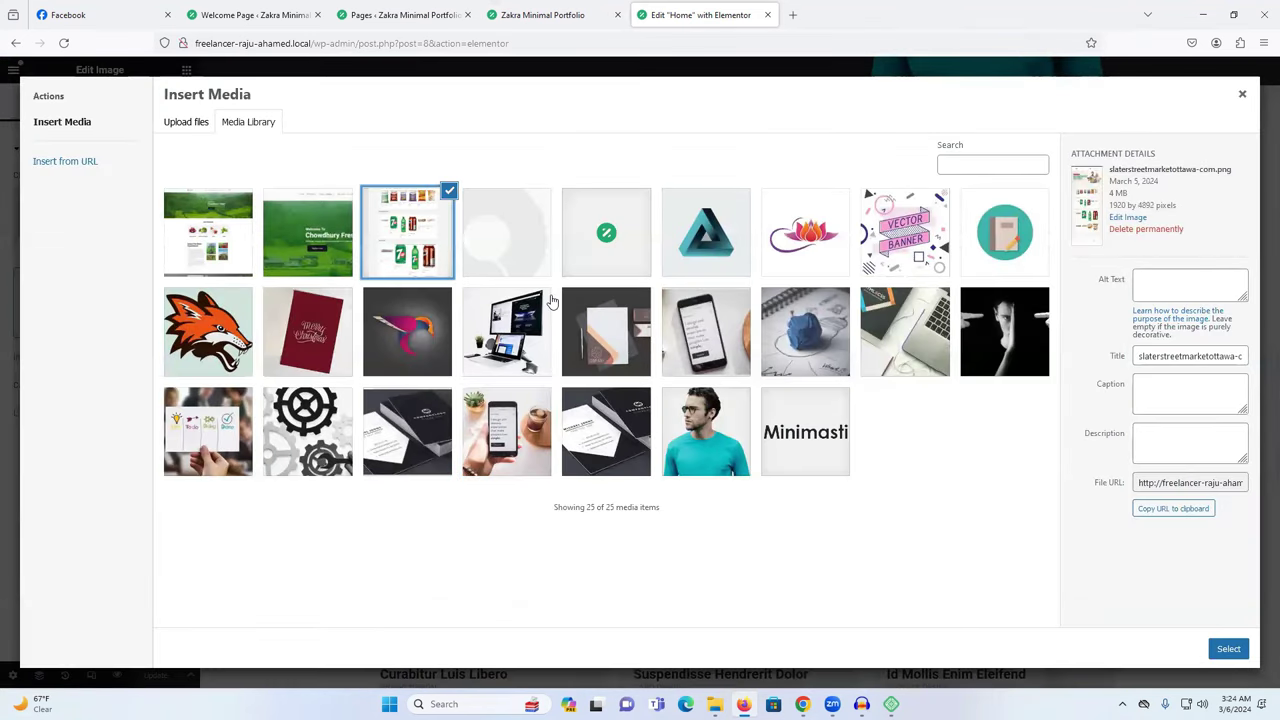
{"action": "left_click", "coordinate": [922, 235]}
{"action": "left_click", "coordinate": [1228, 649]}
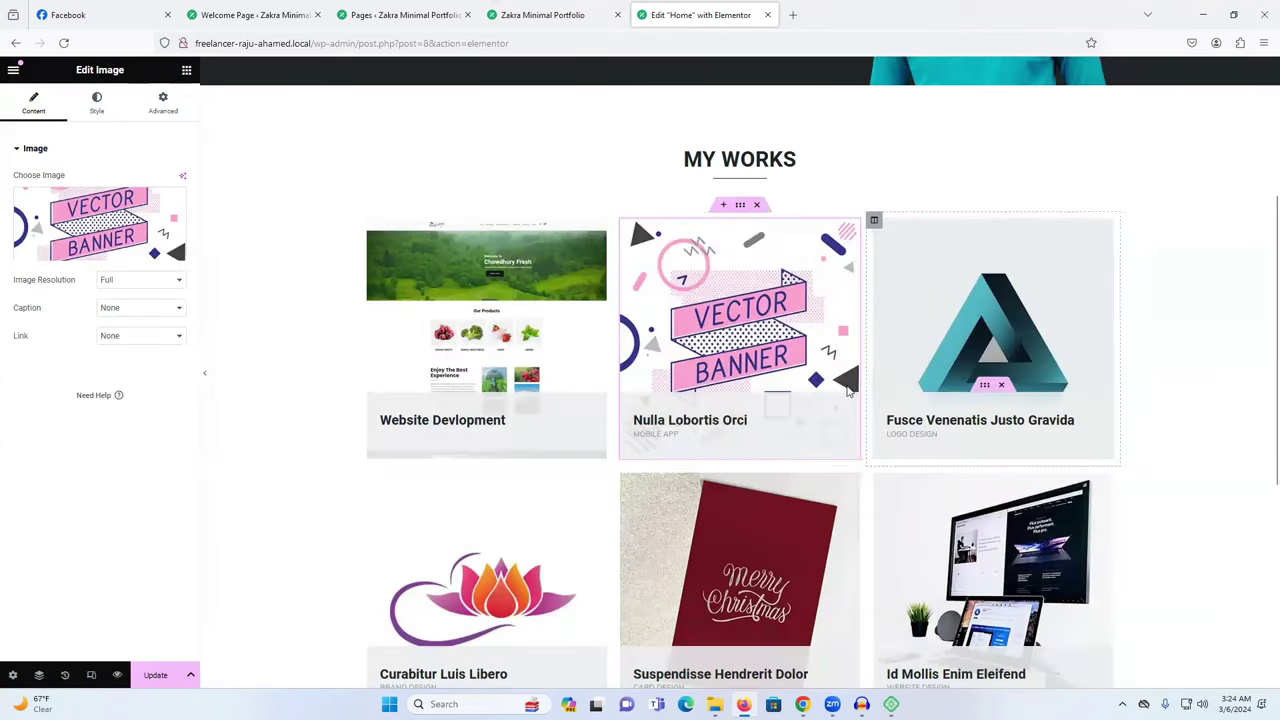
{"action": "scroll", "coordinate": [928, 374], "scroll_direction": "down", "scroll_amount": 2}
{"action": "scroll", "coordinate": [683, 320], "scroll_direction": "up", "scroll_amount": 1}
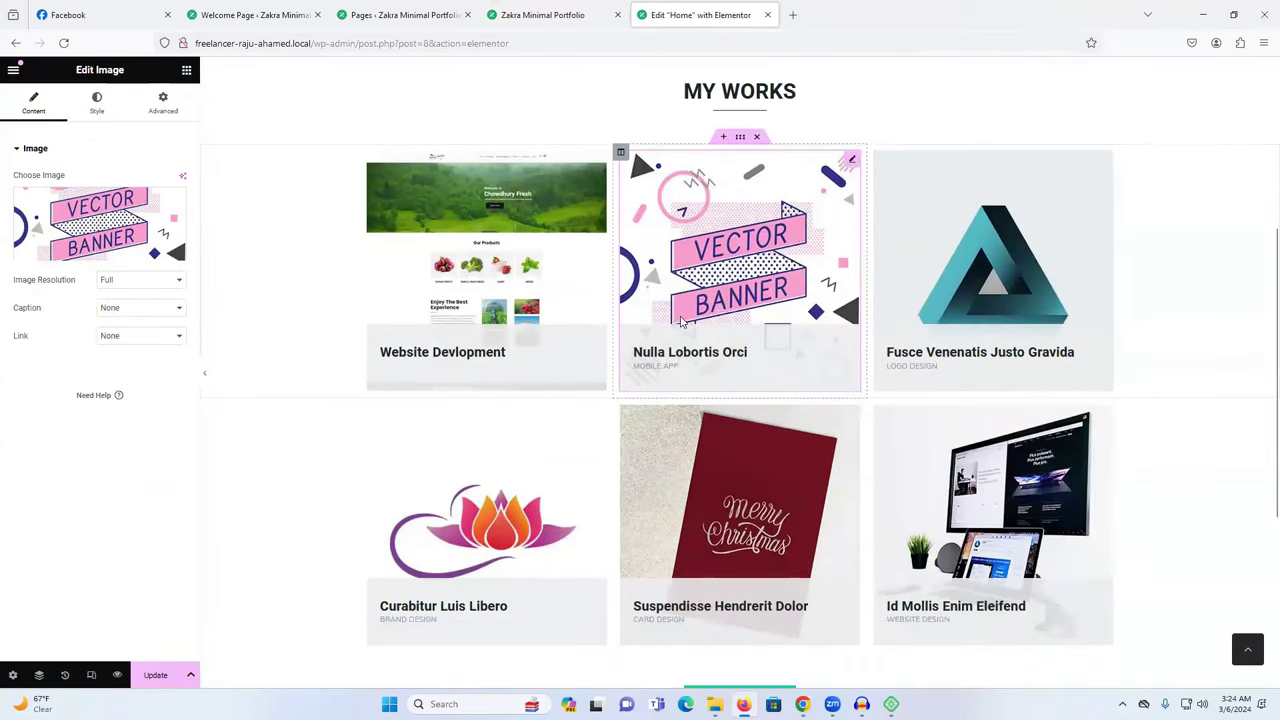
Clear the Nulla Lobortis Orci card title's Link field.
{"action": "left_click", "coordinate": [645, 352]}
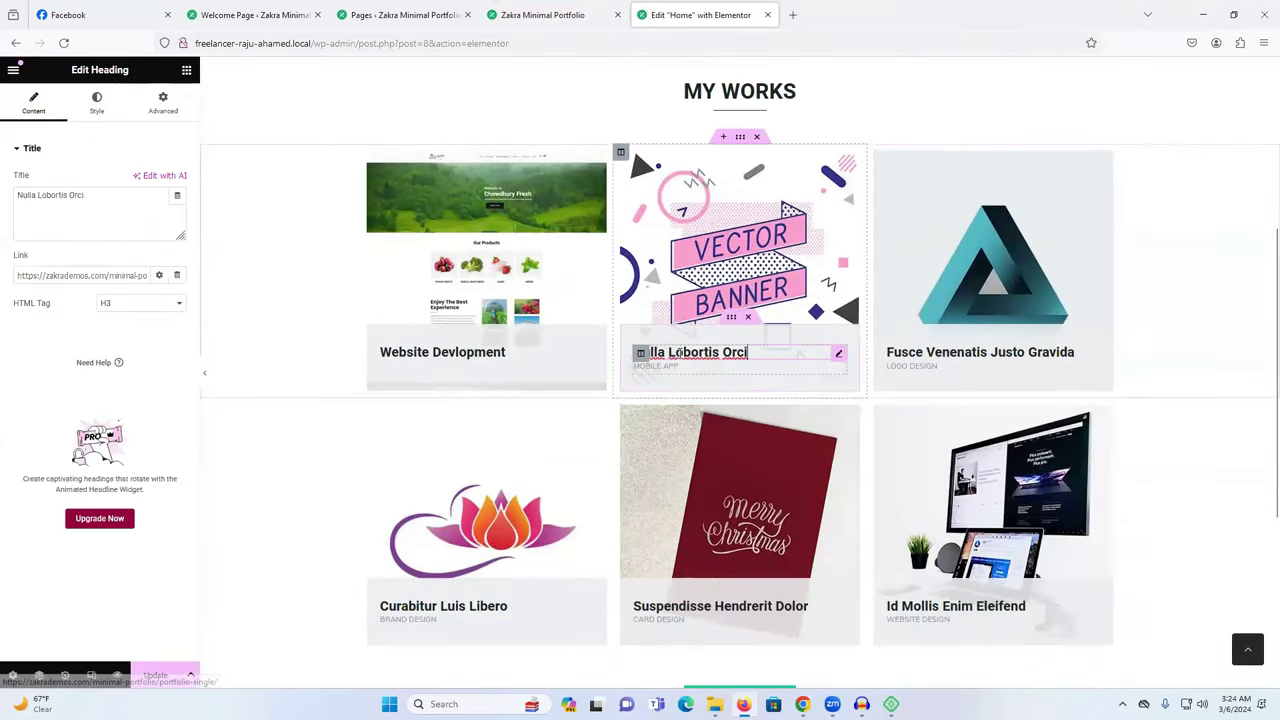
{"action": "triple_click", "coordinate": [60, 206]}
{"action": "triple_click", "coordinate": [80, 275]}
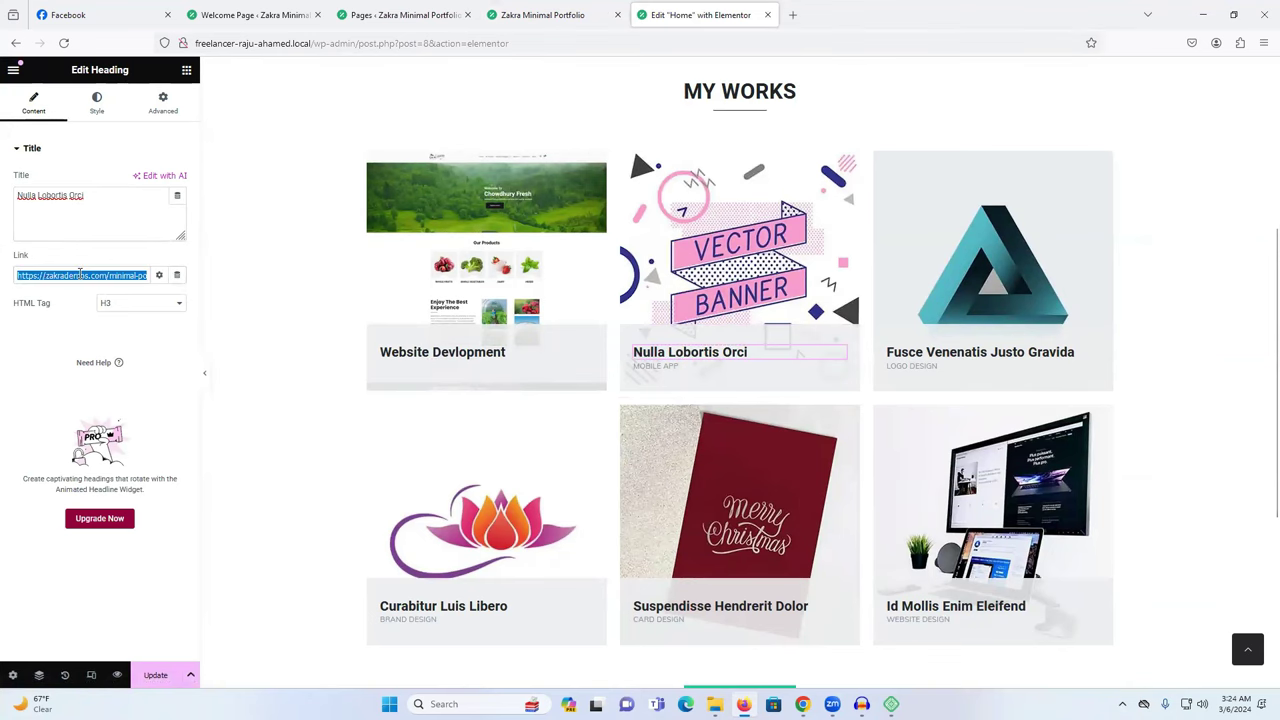
{"action": "key", "text": "BackSpace"}
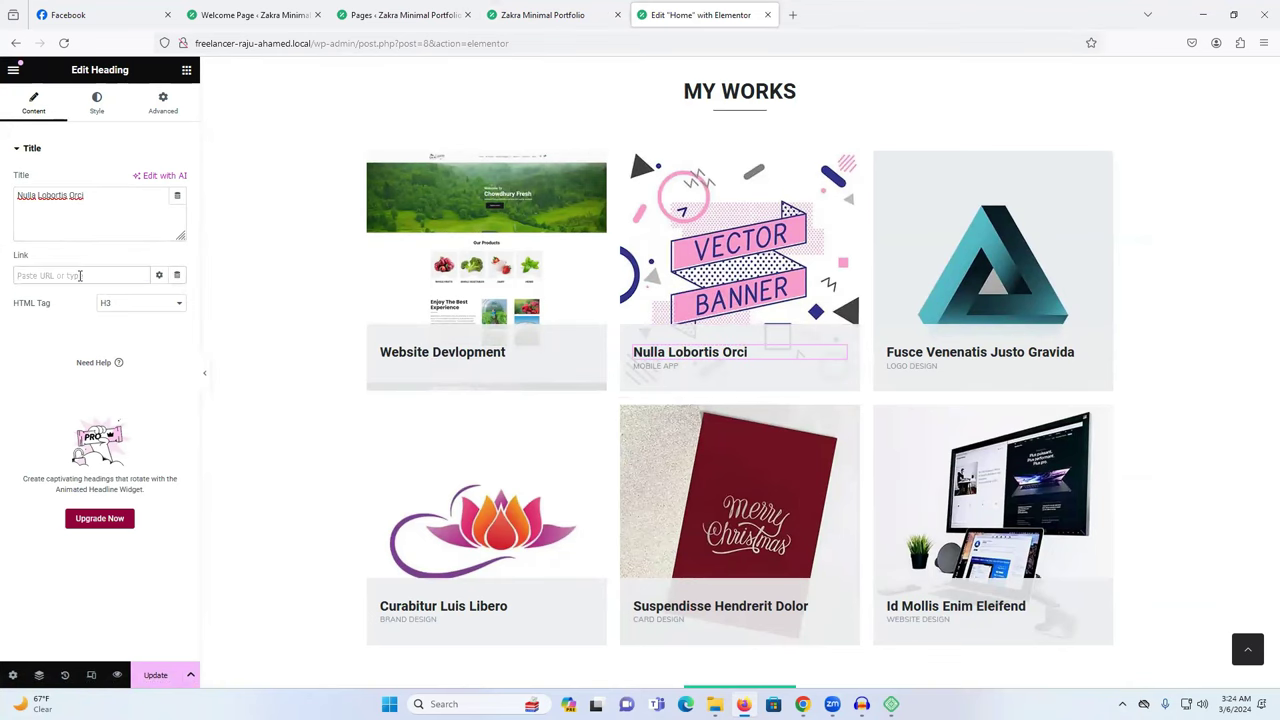
{"action": "left_click", "coordinate": [430, 12]}
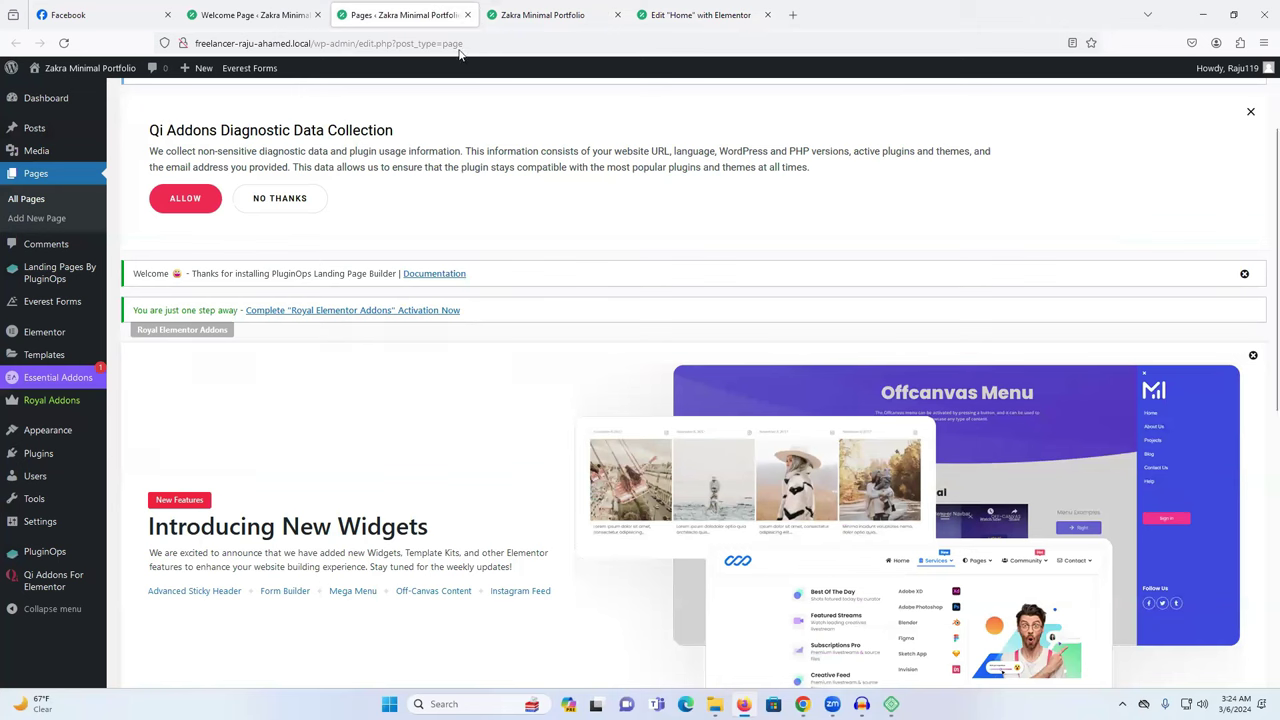
Start a new page, dismiss the welcome guide, and title it 'Website Devloments'.
{"action": "left_click", "coordinate": [35, 219]}
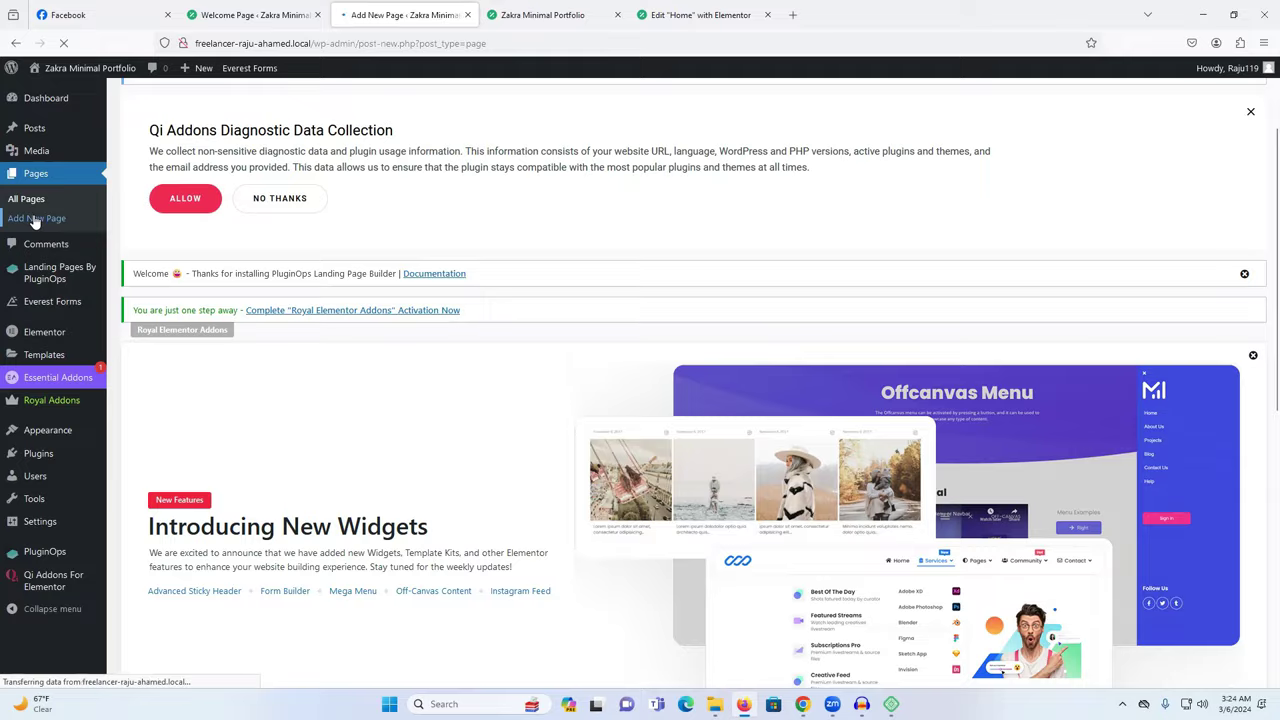
{"action": "key", "text": "Right"}
{"action": "key", "text": "Right"}
{"action": "key", "text": "Right"}
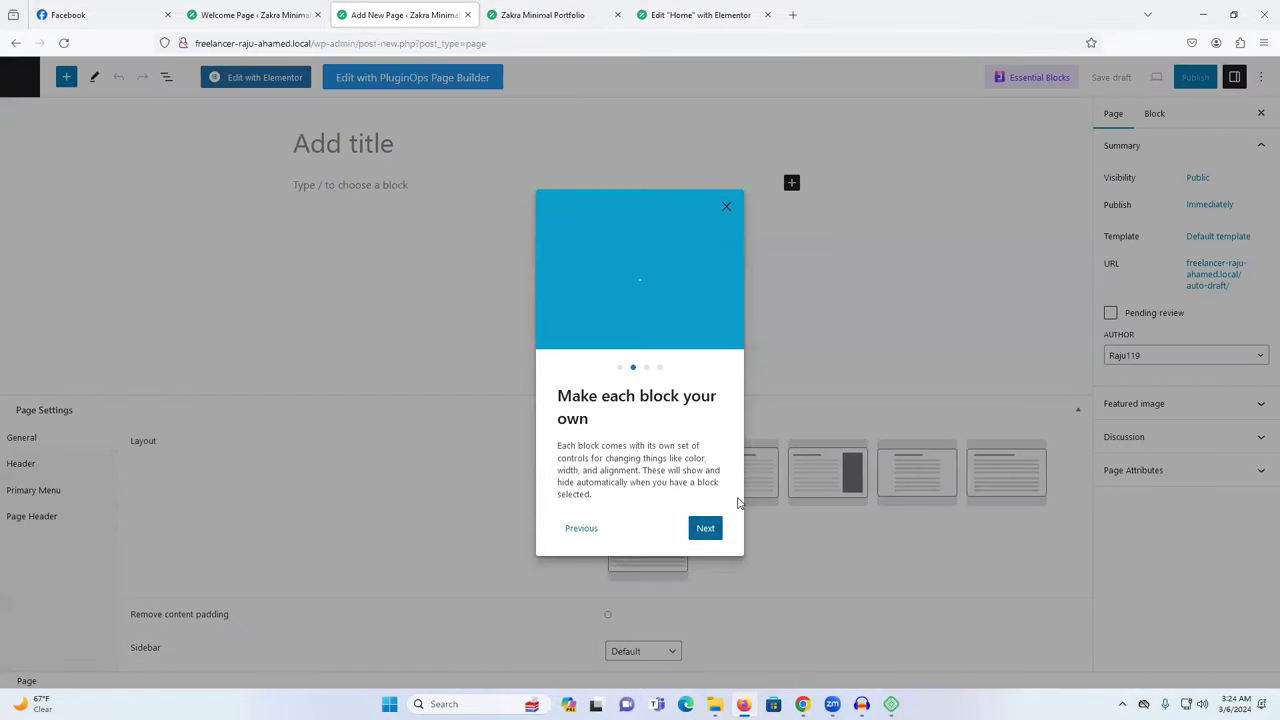
{"action": "key", "text": "Escape"}
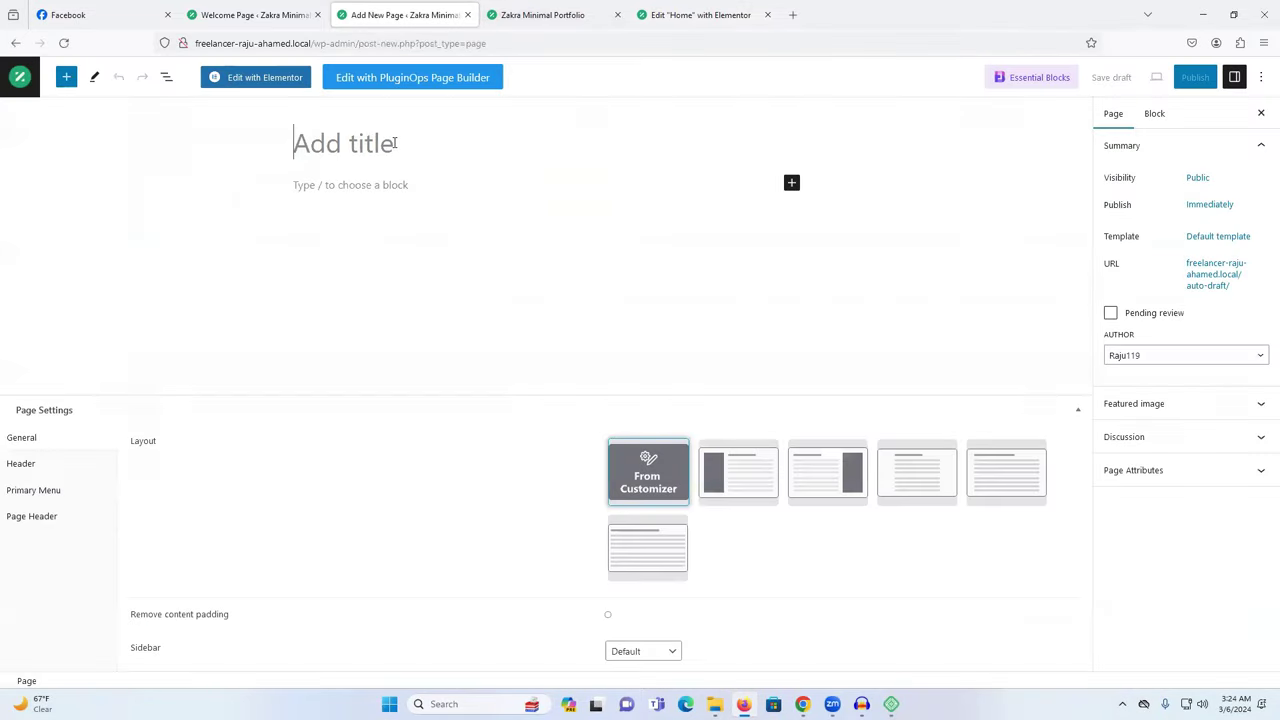
{"action": "type", "text": "W"}
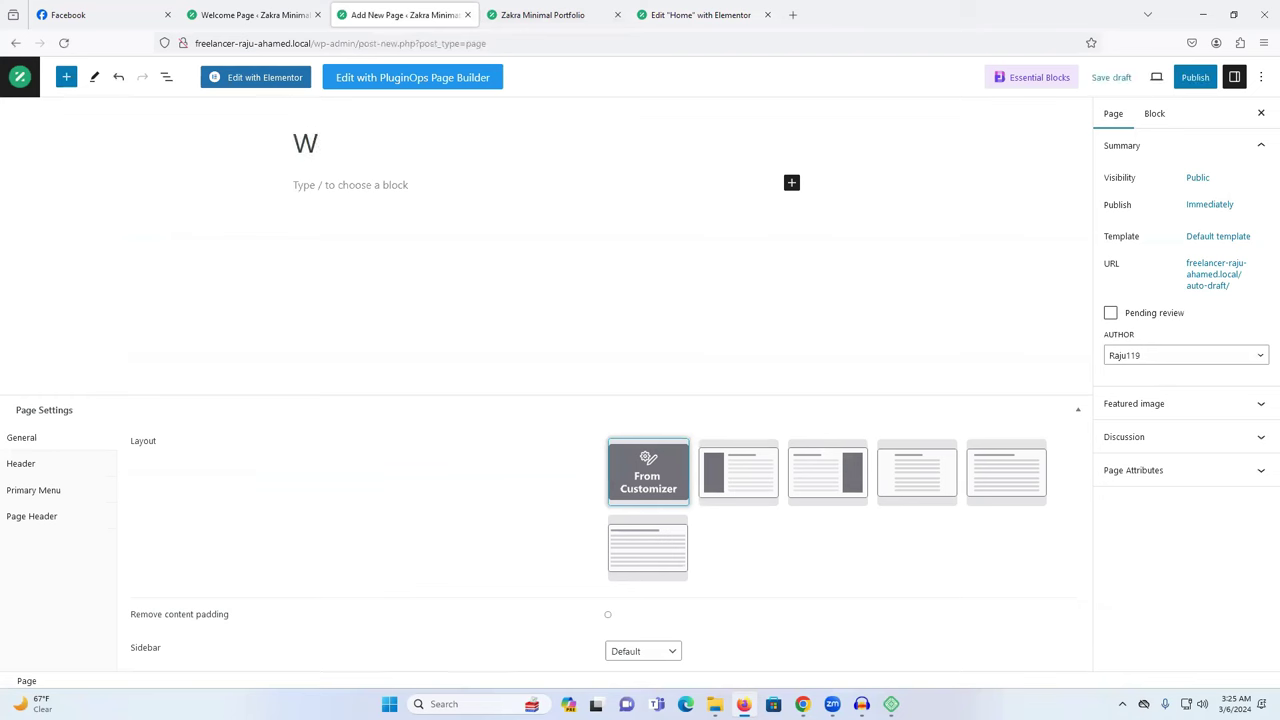
{"action": "type", "text": "ebsite Devl"}
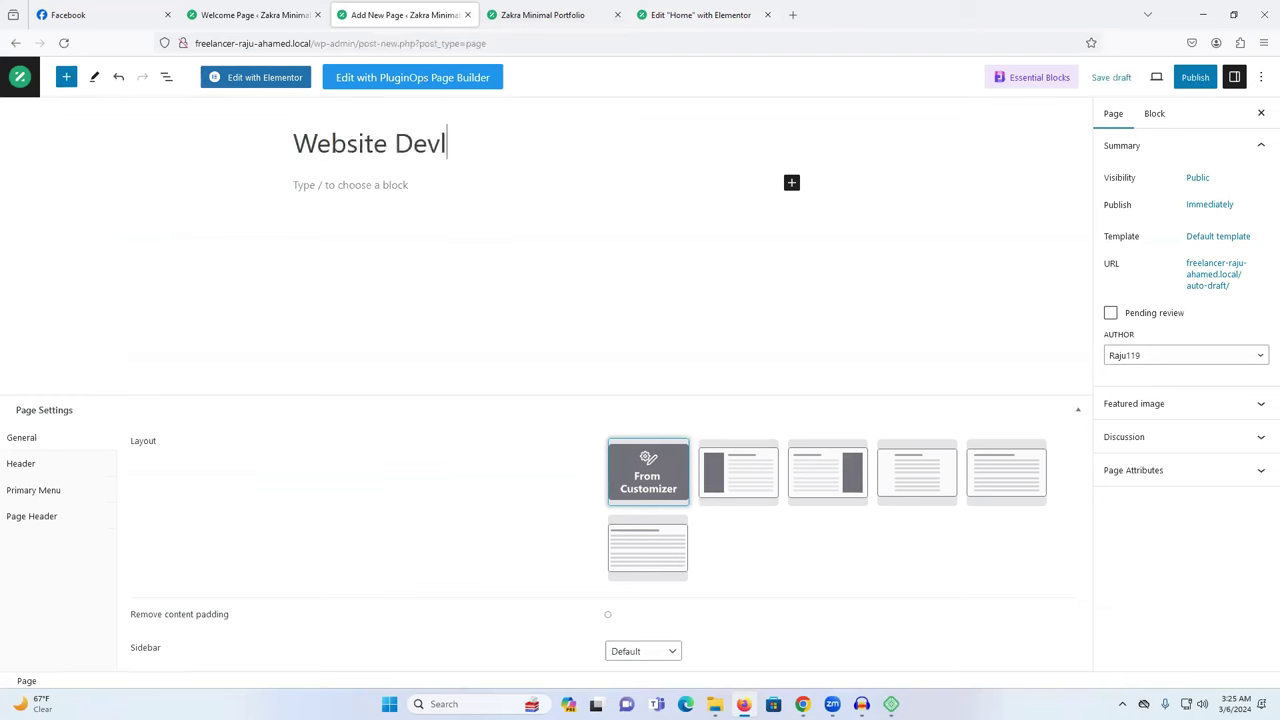
{"action": "type", "text": "oments"}
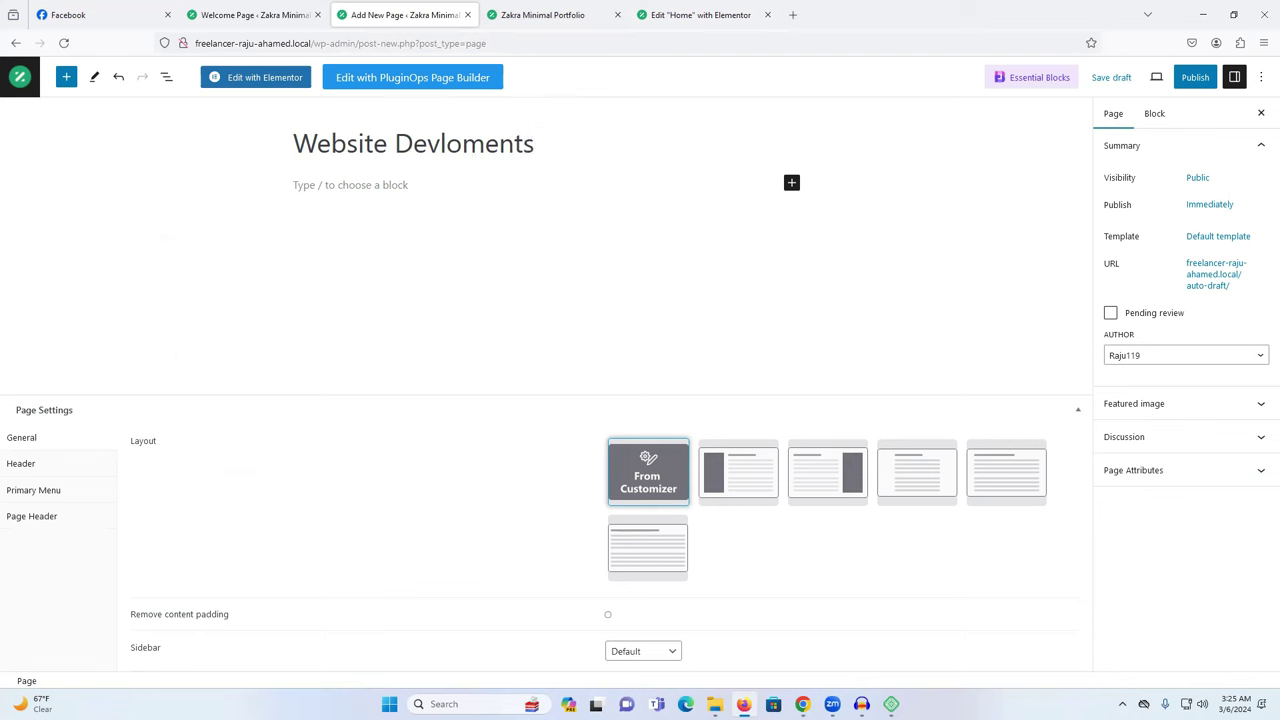
Publish the Website Devloments page and open it in Elementor.
{"action": "left_click", "coordinate": [1195, 77]}
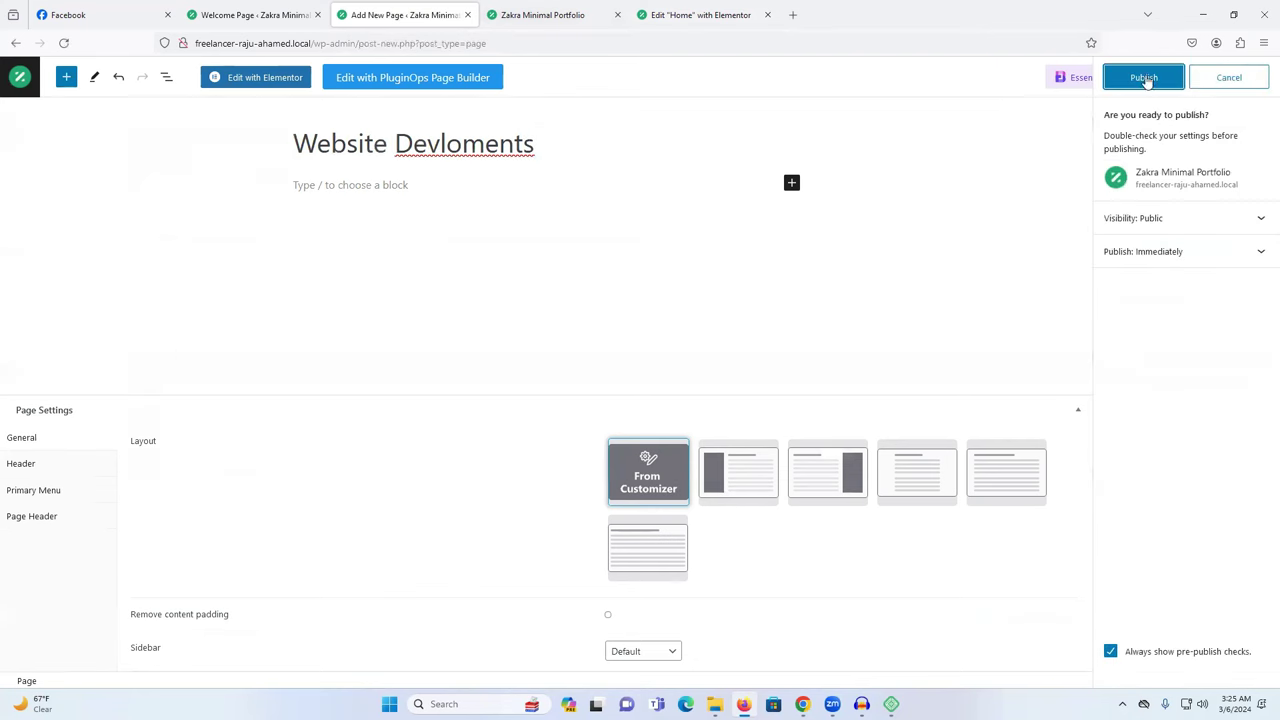
{"action": "left_click", "coordinate": [1145, 80]}
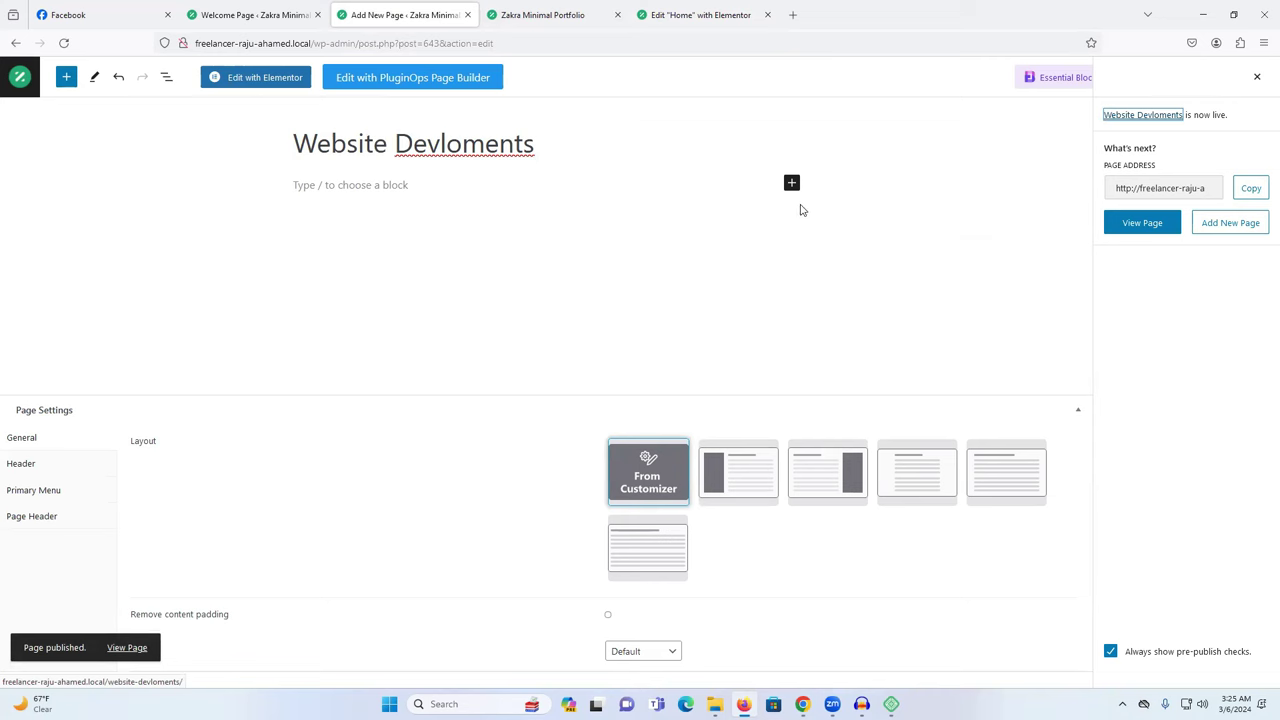
{"action": "left_click", "coordinate": [232, 84]}
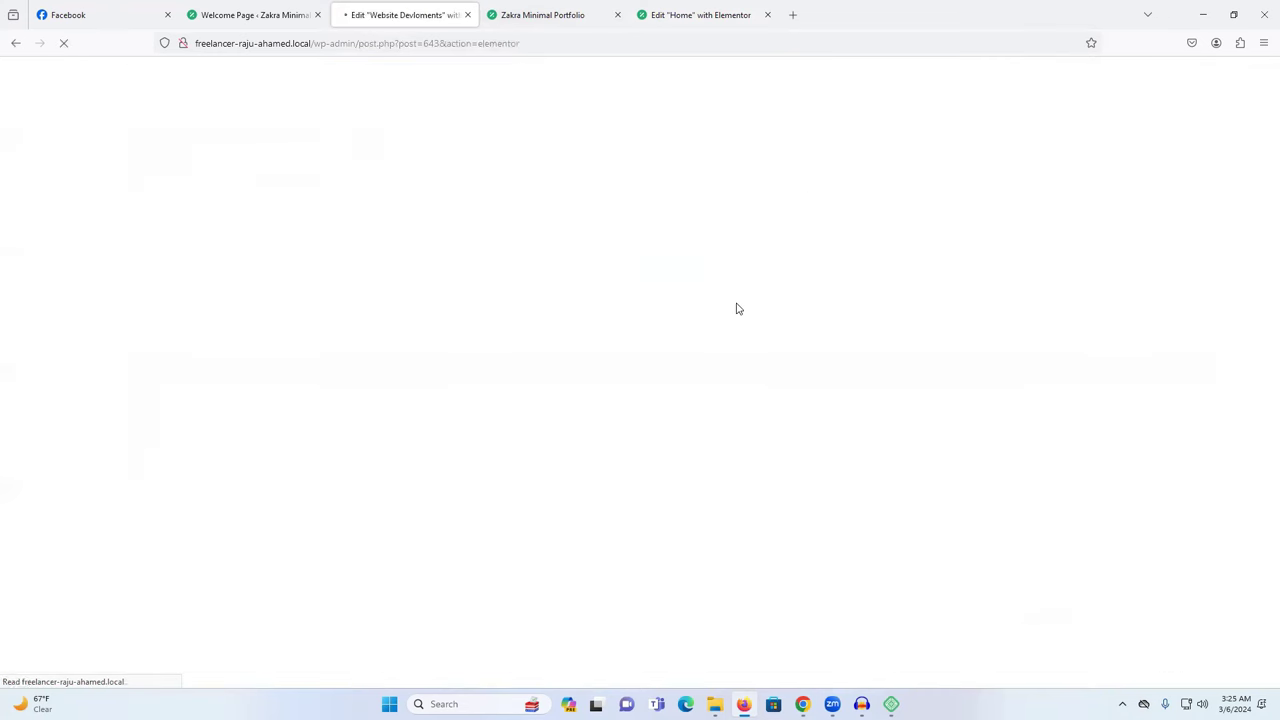
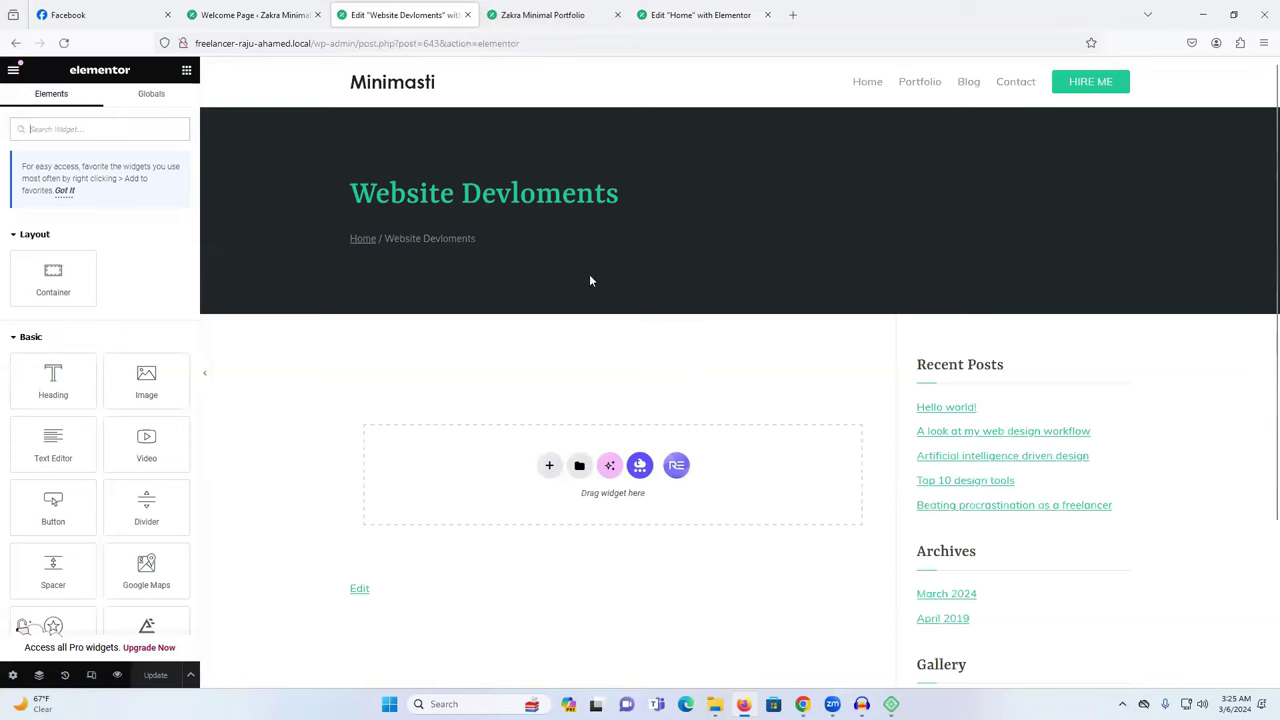
Switch the Website Devloments page layout from Elementor Canvas to Elementor Full Width and save.
{"action": "left_click", "coordinate": [13, 676]}
{"action": "left_click", "coordinate": [130, 483]}
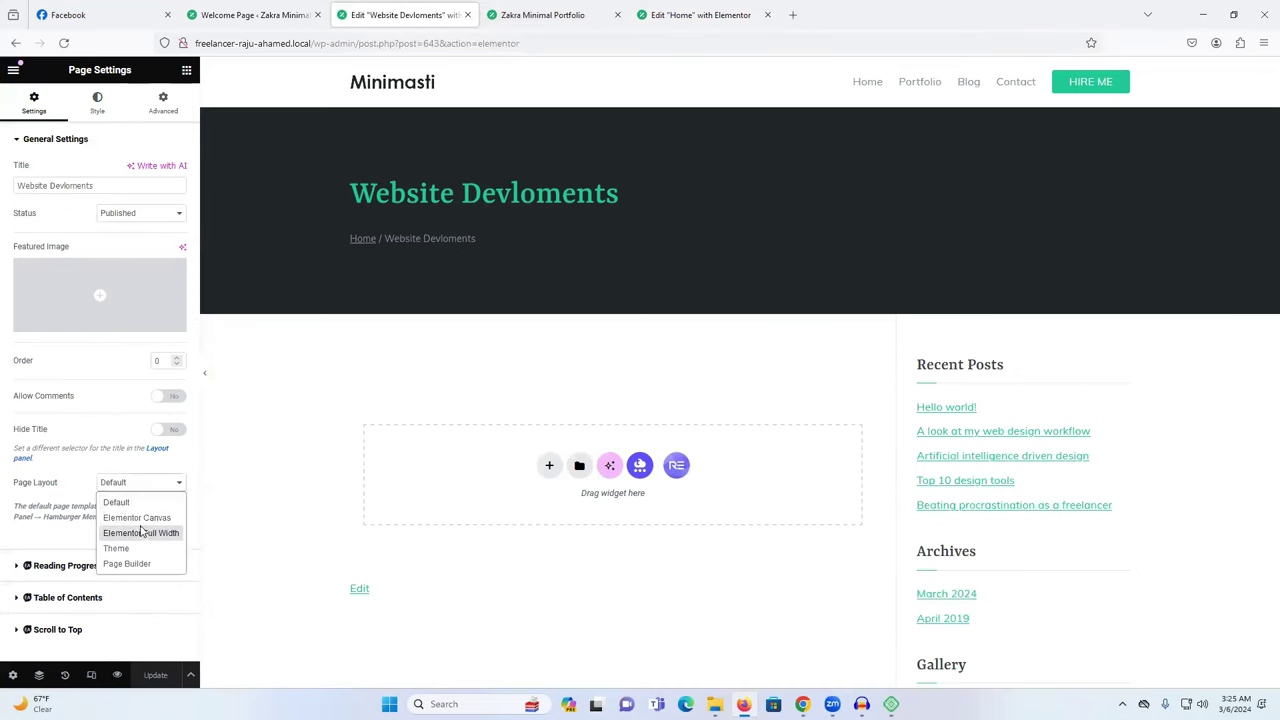
{"action": "left_click", "coordinate": [140, 518]}
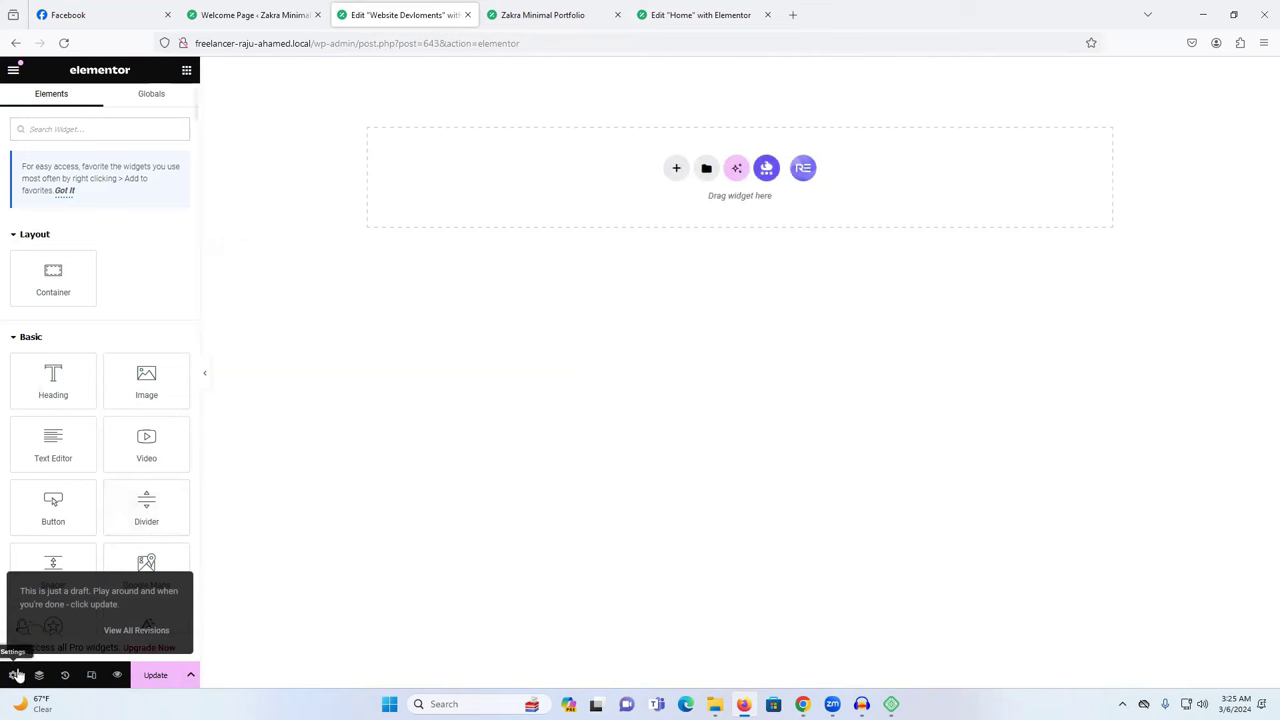
{"action": "left_click", "coordinate": [13, 675]}
{"action": "left_click", "coordinate": [150, 484]}
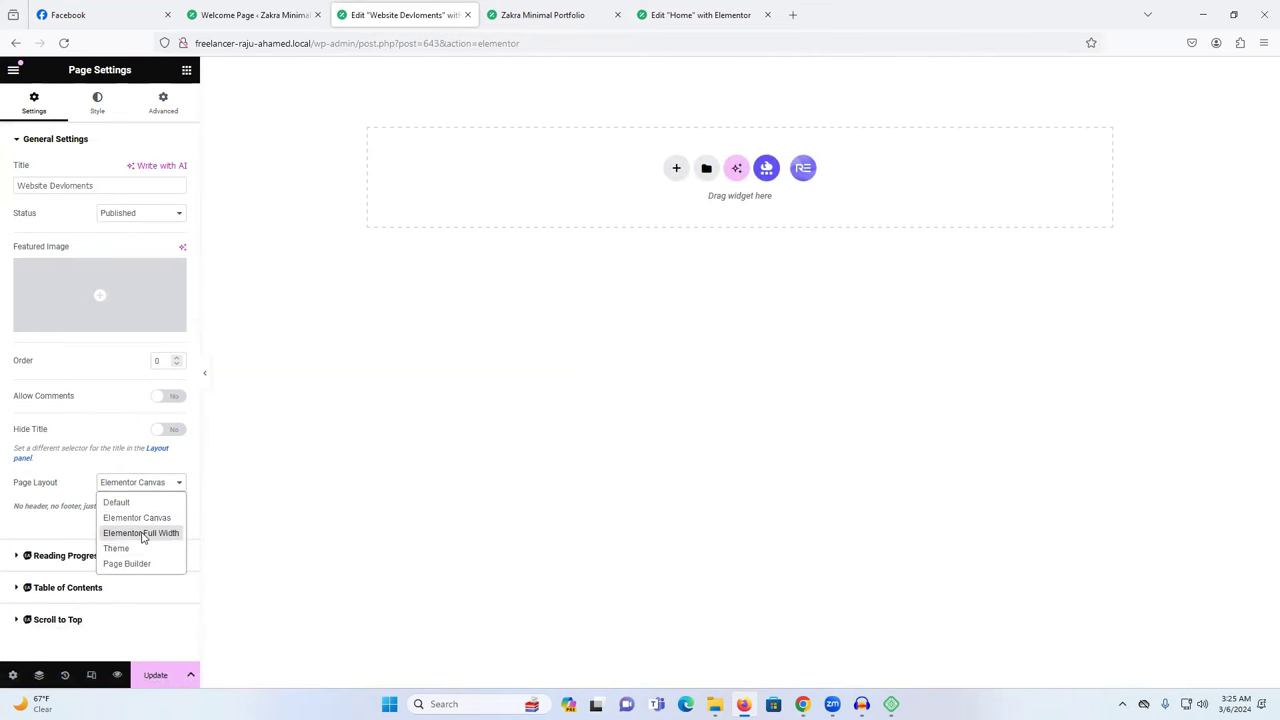
{"action": "left_click", "coordinate": [143, 533]}
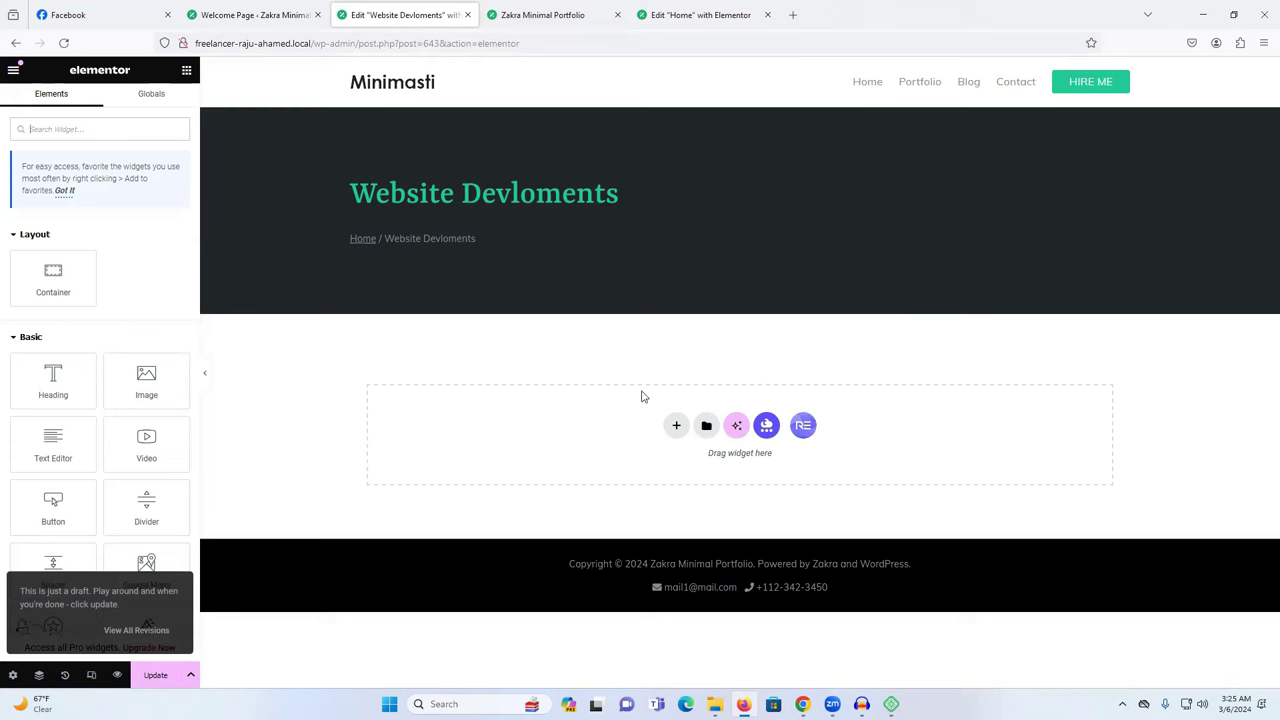
{"action": "left_click", "coordinate": [155, 675]}
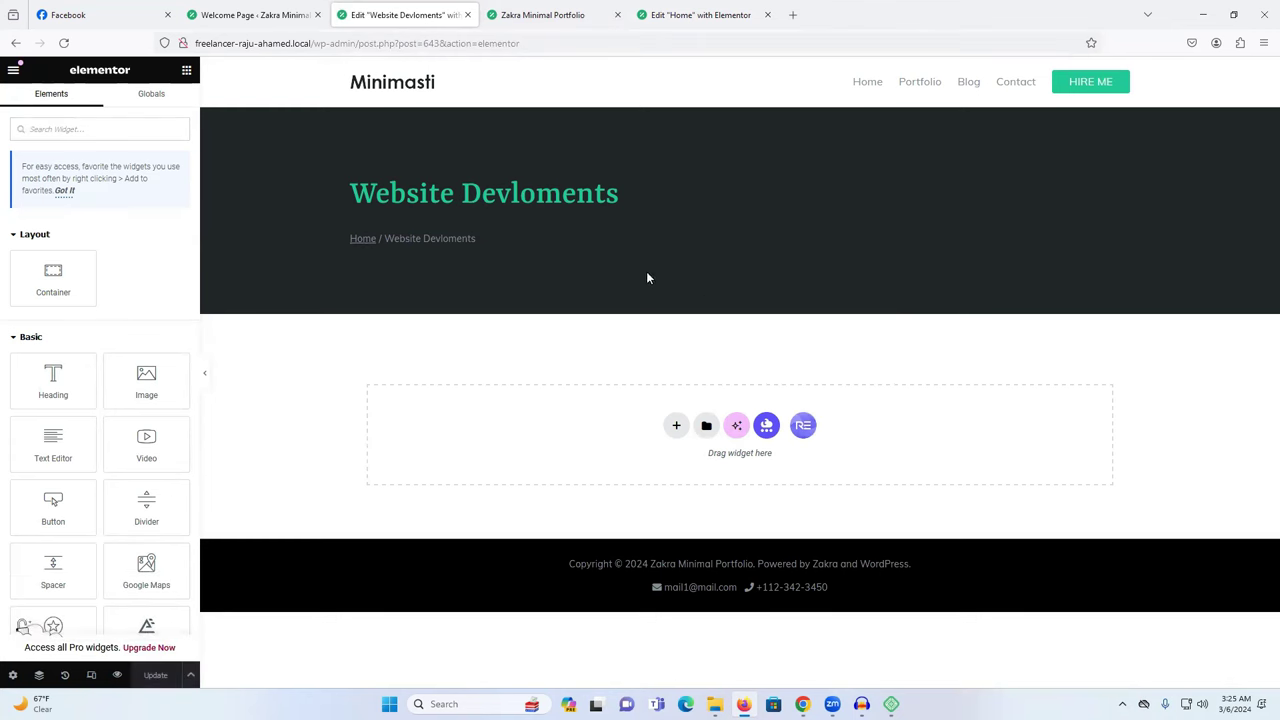
Browse the Pages templates and insert the Nature v2 - travel - About template.
{"action": "left_click", "coordinate": [803, 426]}
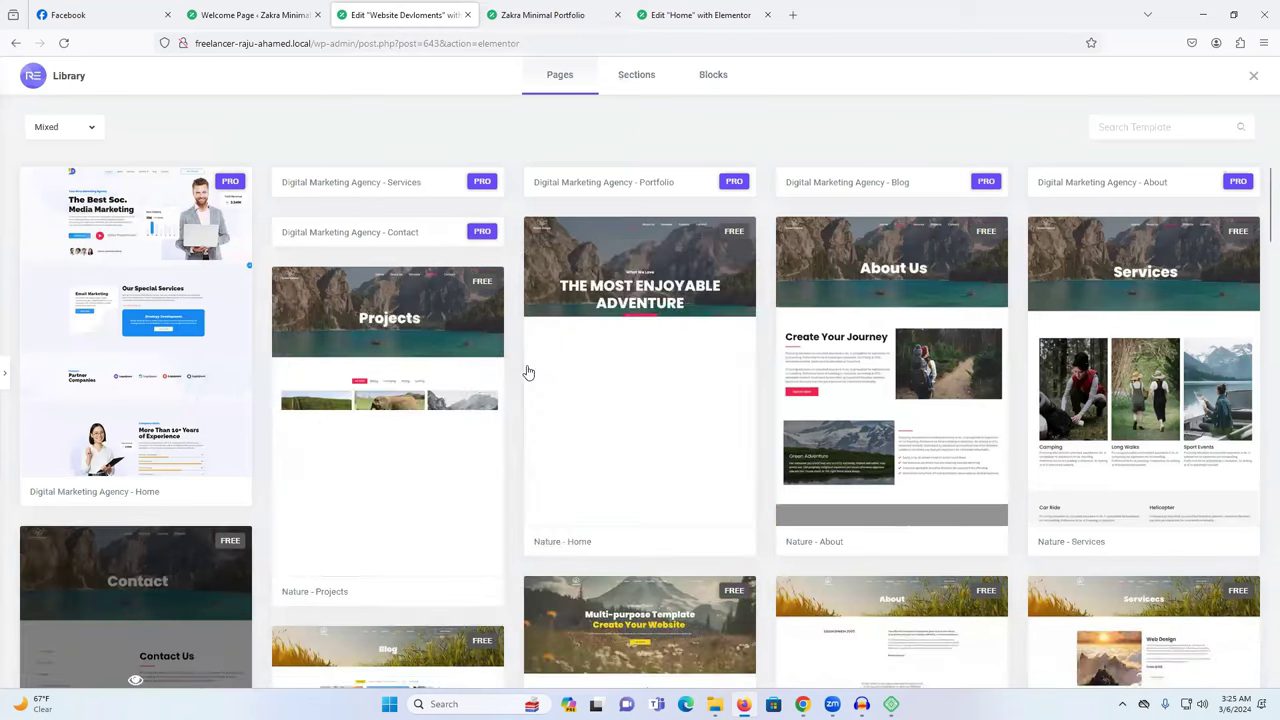
{"action": "scroll", "coordinate": [490, 370], "scroll_direction": "down", "scroll_amount": 3}
{"action": "scroll", "coordinate": [600, 363], "scroll_direction": "down", "scroll_amount": 4}
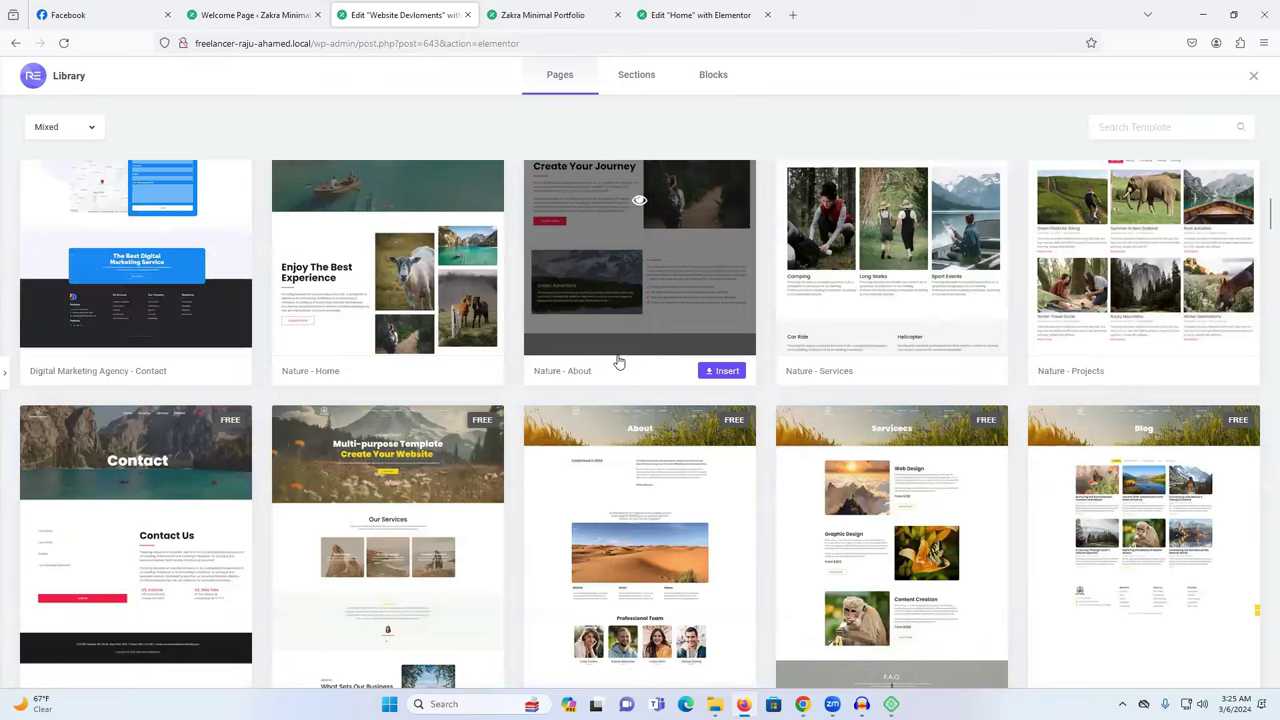
{"action": "scroll", "coordinate": [619, 362], "scroll_direction": "up", "scroll_amount": 2}
{"action": "scroll", "coordinate": [619, 362], "scroll_direction": "down", "scroll_amount": 3}
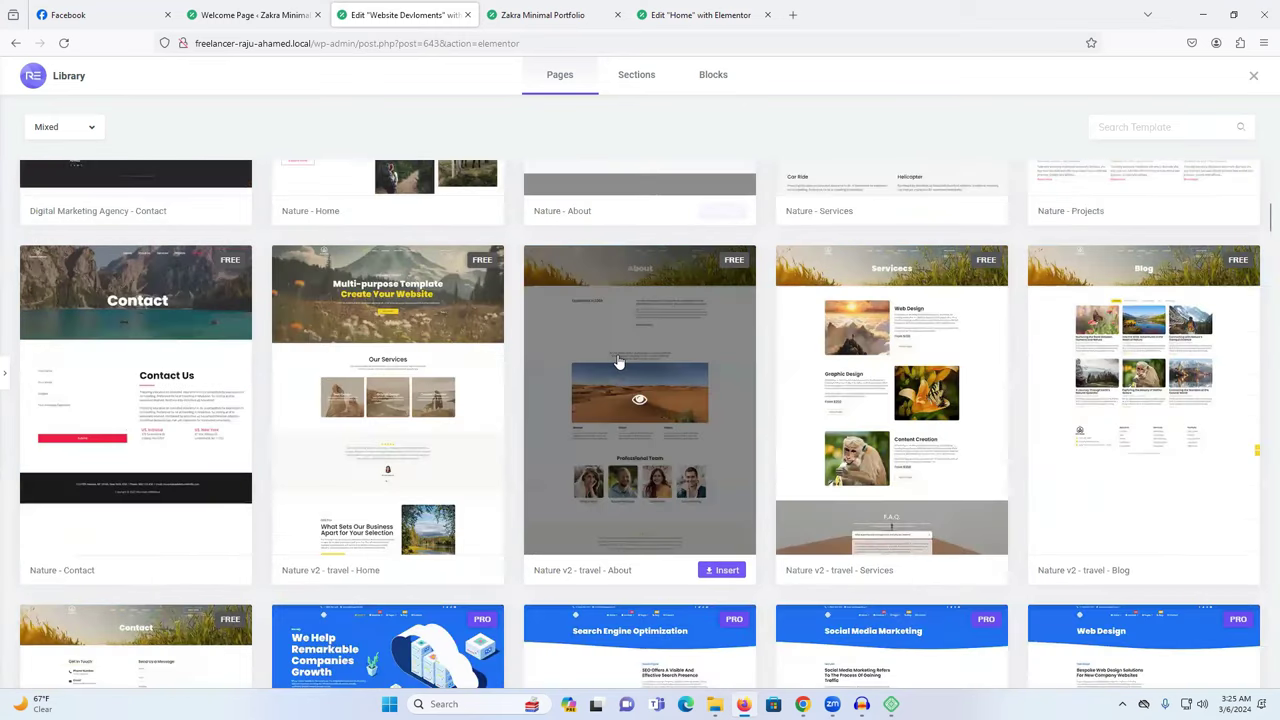
{"action": "scroll", "coordinate": [619, 362], "scroll_direction": "down", "scroll_amount": 3}
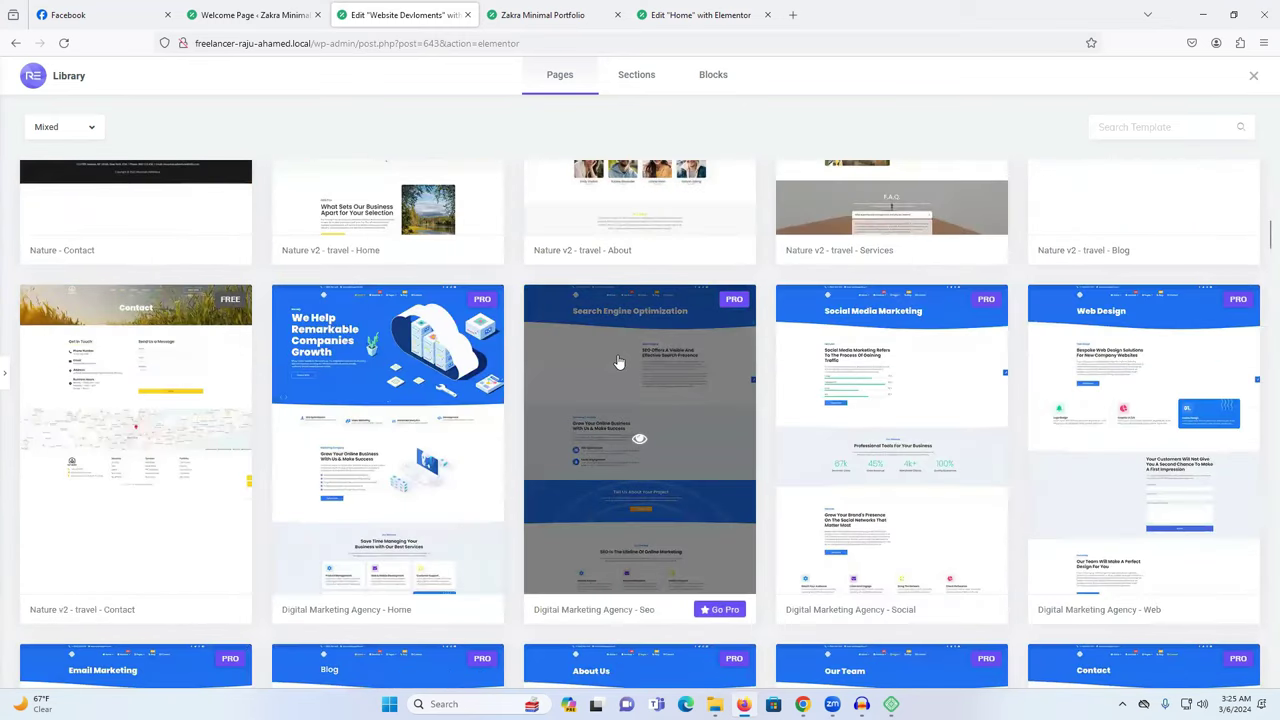
{"action": "scroll", "coordinate": [590, 412], "scroll_direction": "up", "scroll_amount": 1}
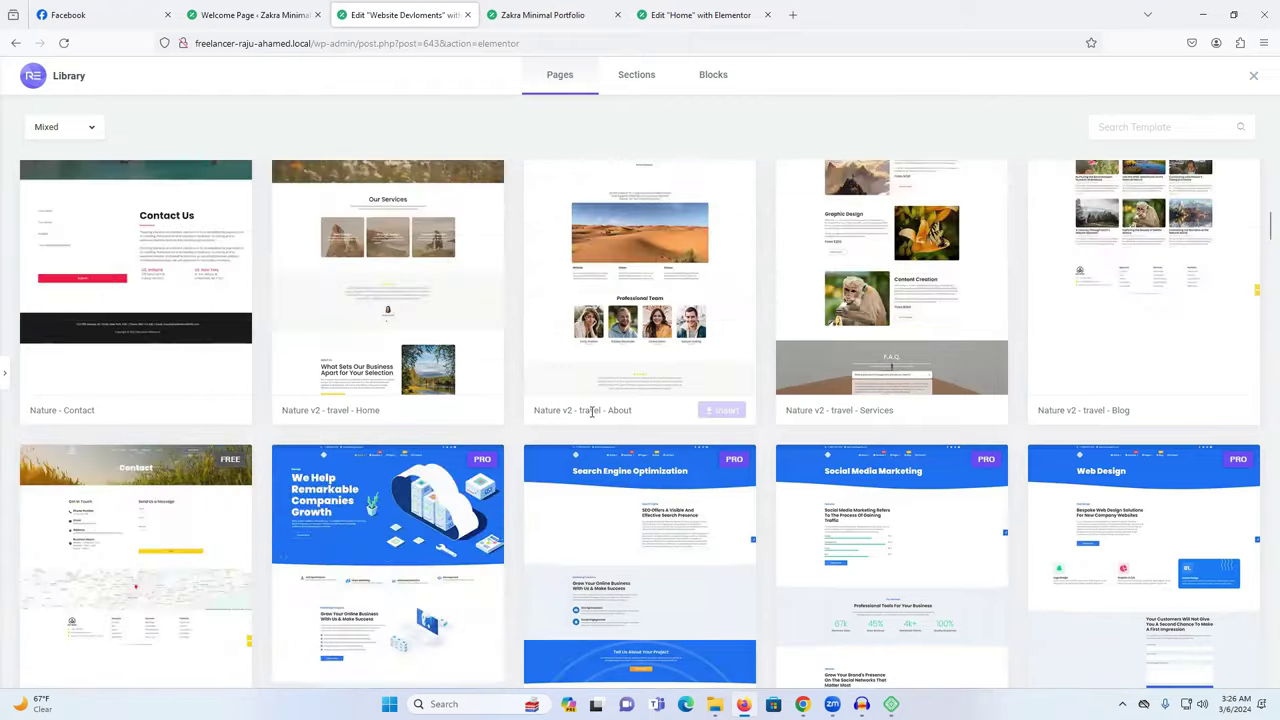
{"action": "scroll", "coordinate": [593, 410], "scroll_direction": "up", "scroll_amount": 1}
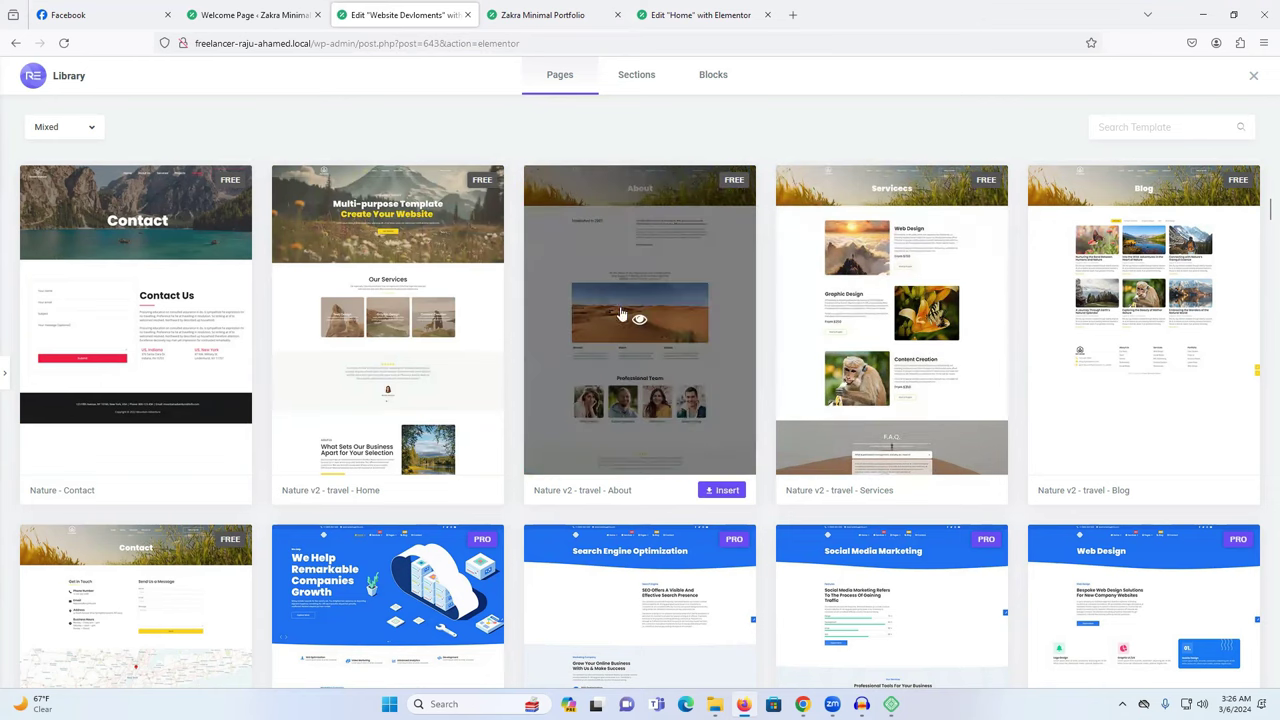
{"action": "left_click", "coordinate": [722, 491]}
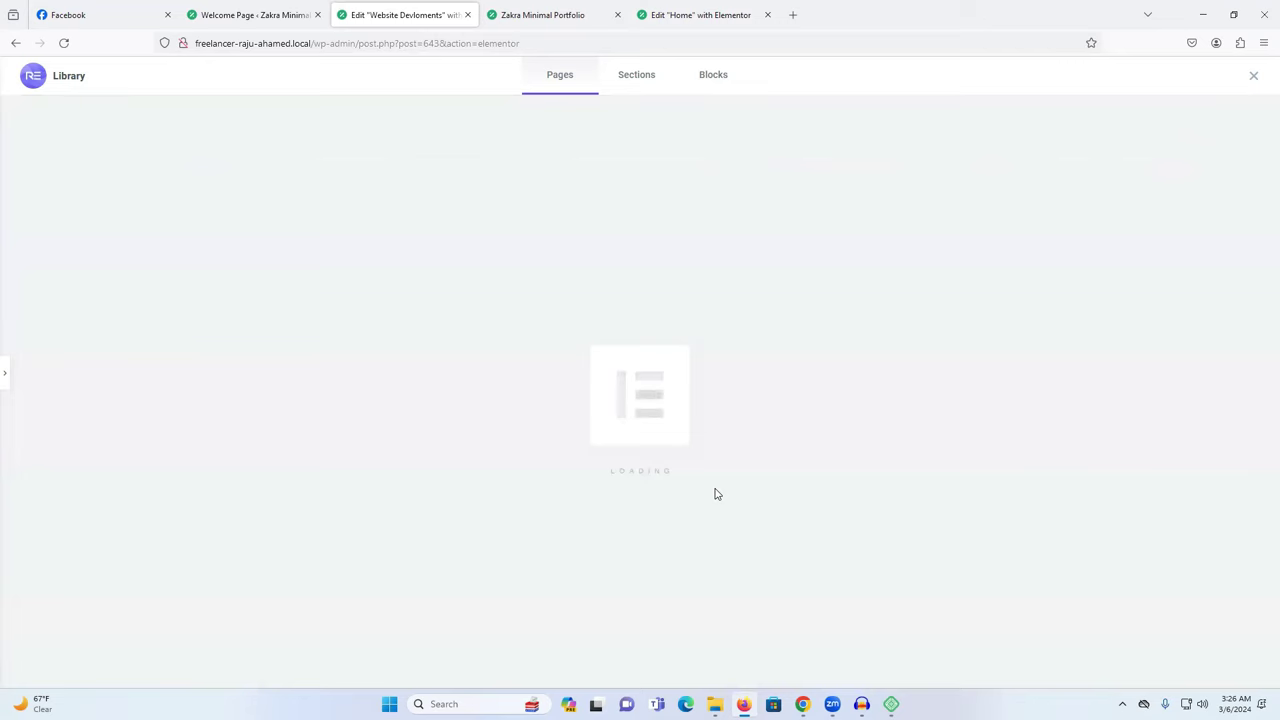
Glance at the live portfolio site, then return to the editor and close the library overlay.
{"action": "left_click", "coordinate": [545, 14]}
{"action": "key", "text": "ctrl+Tab"}
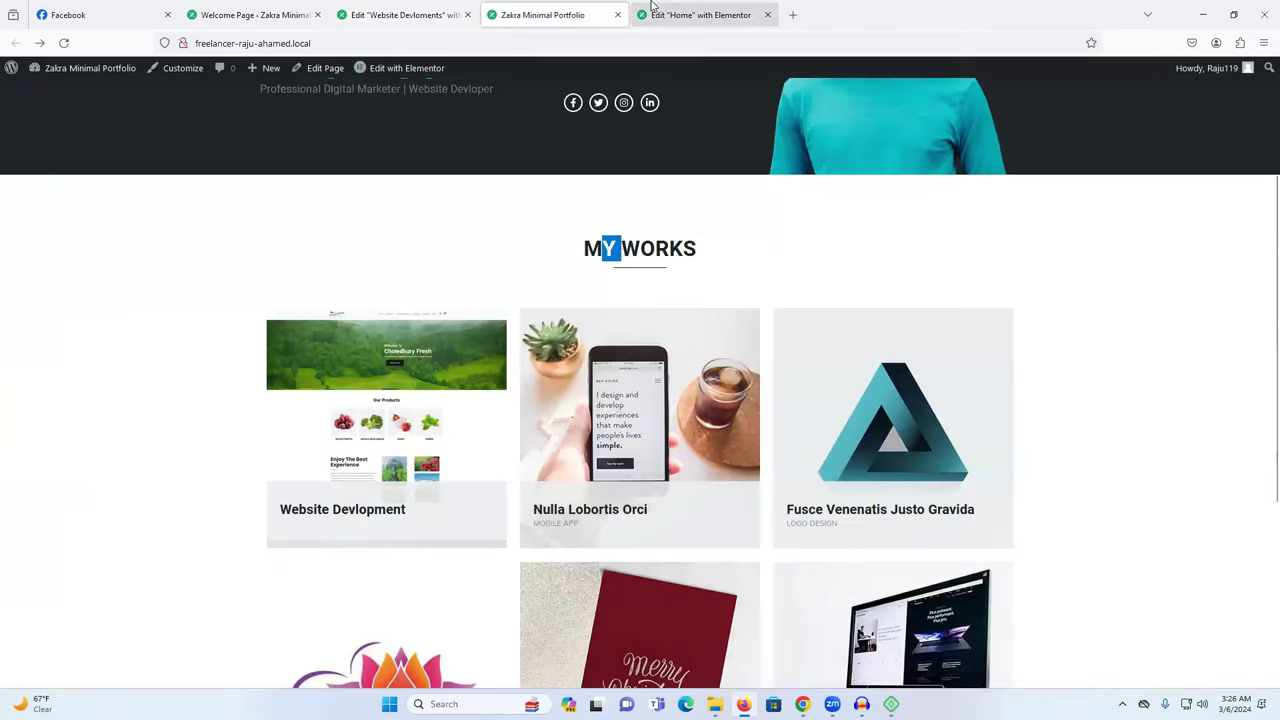
{"action": "left_click", "coordinate": [544, 6]}
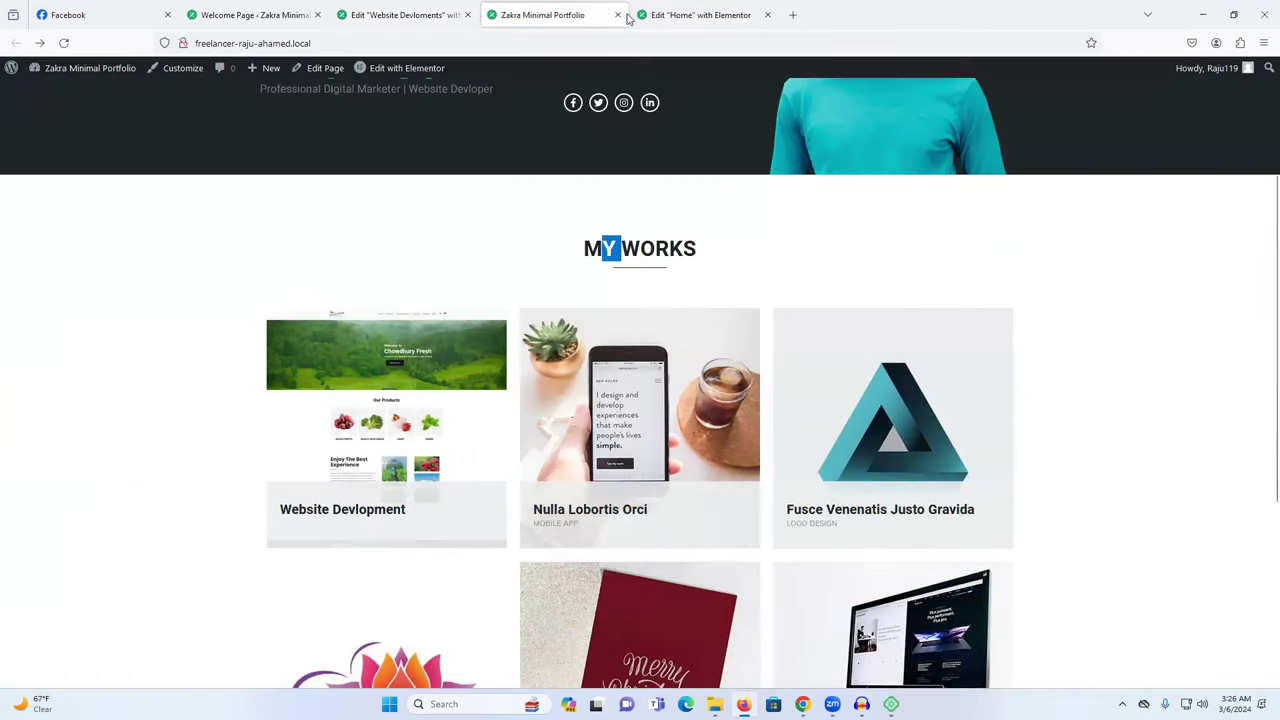
{"action": "left_click", "coordinate": [400, 14]}
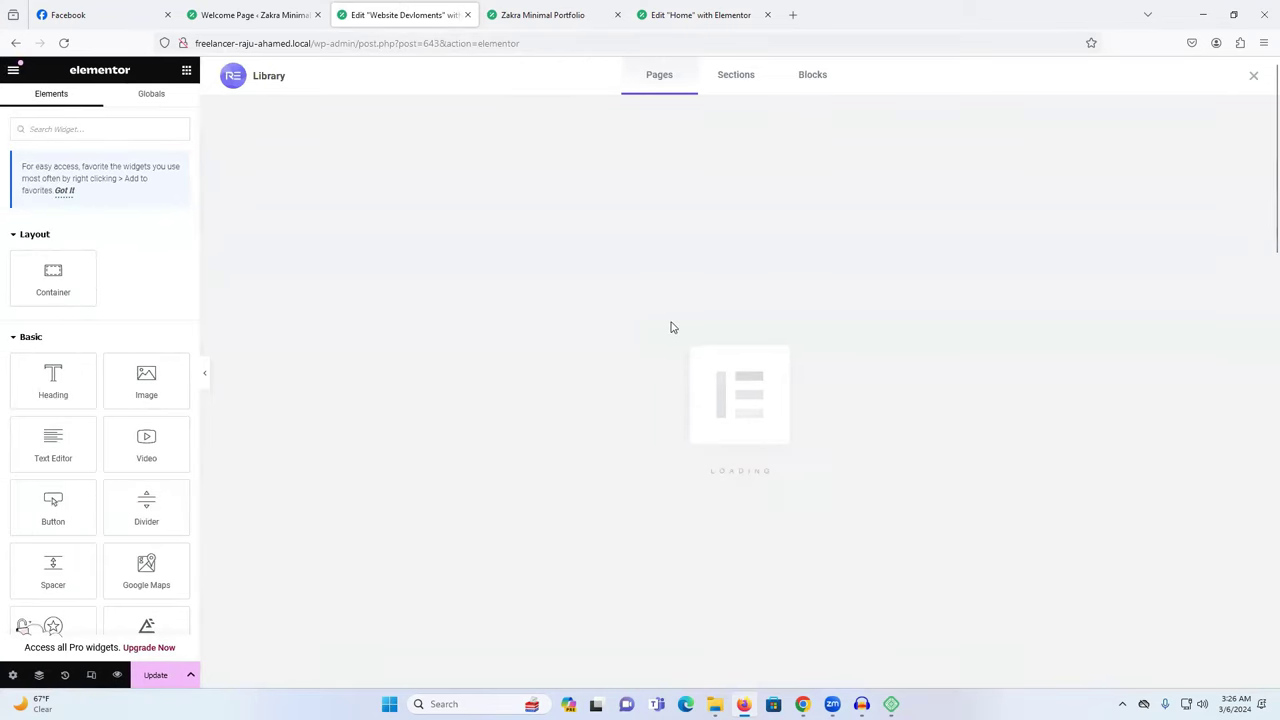
{"action": "key", "text": "Escape"}
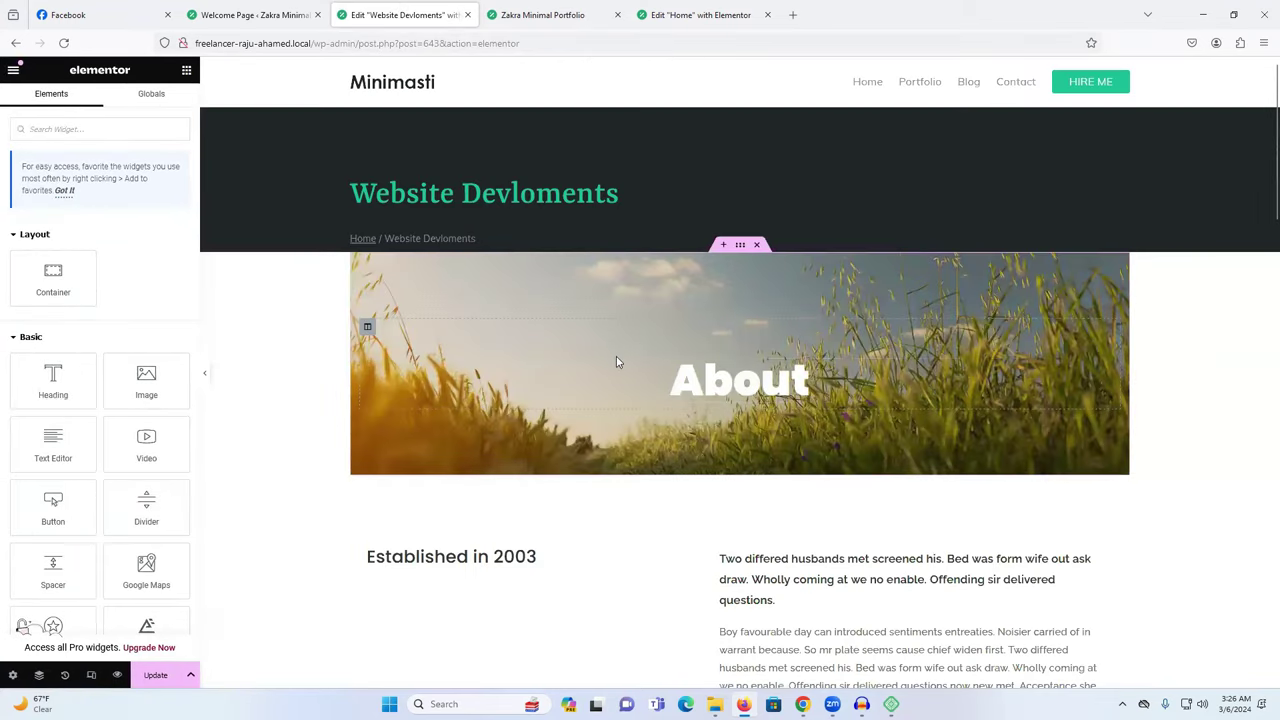
Delete the About banner section from the inserted template.
{"action": "right_click", "coordinate": [575, 295]}
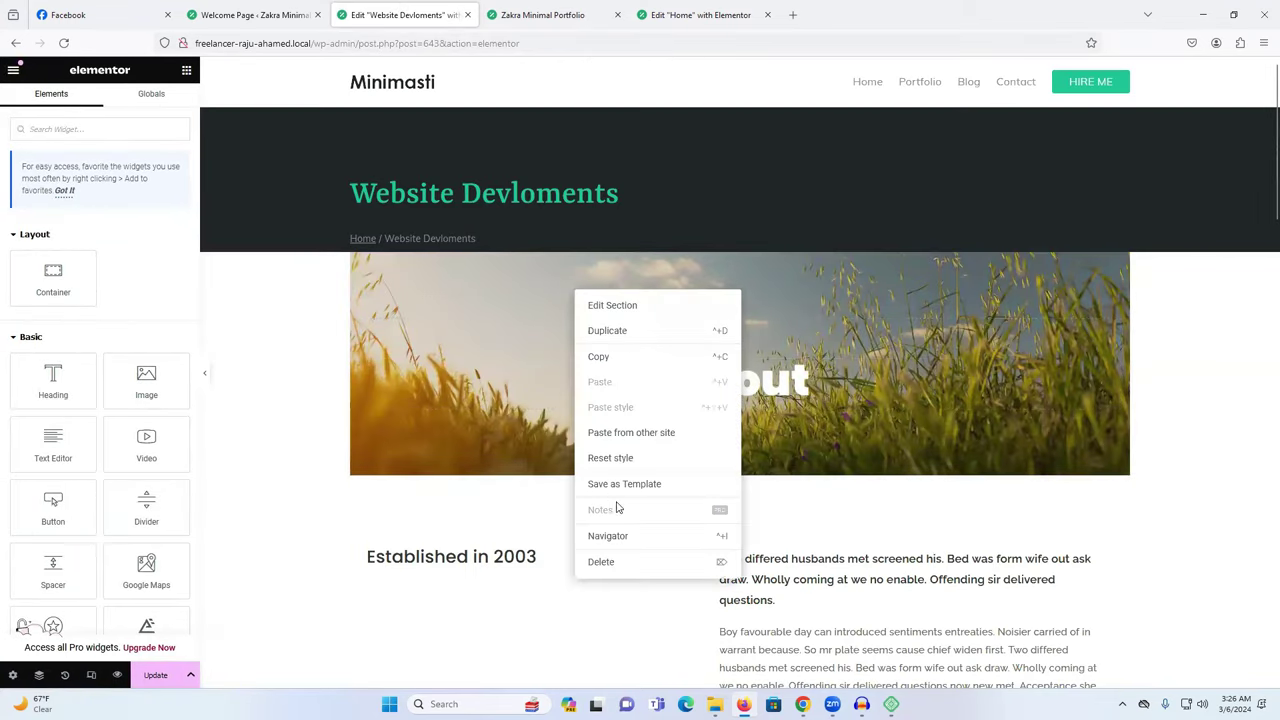
{"action": "left_click", "coordinate": [611, 567]}
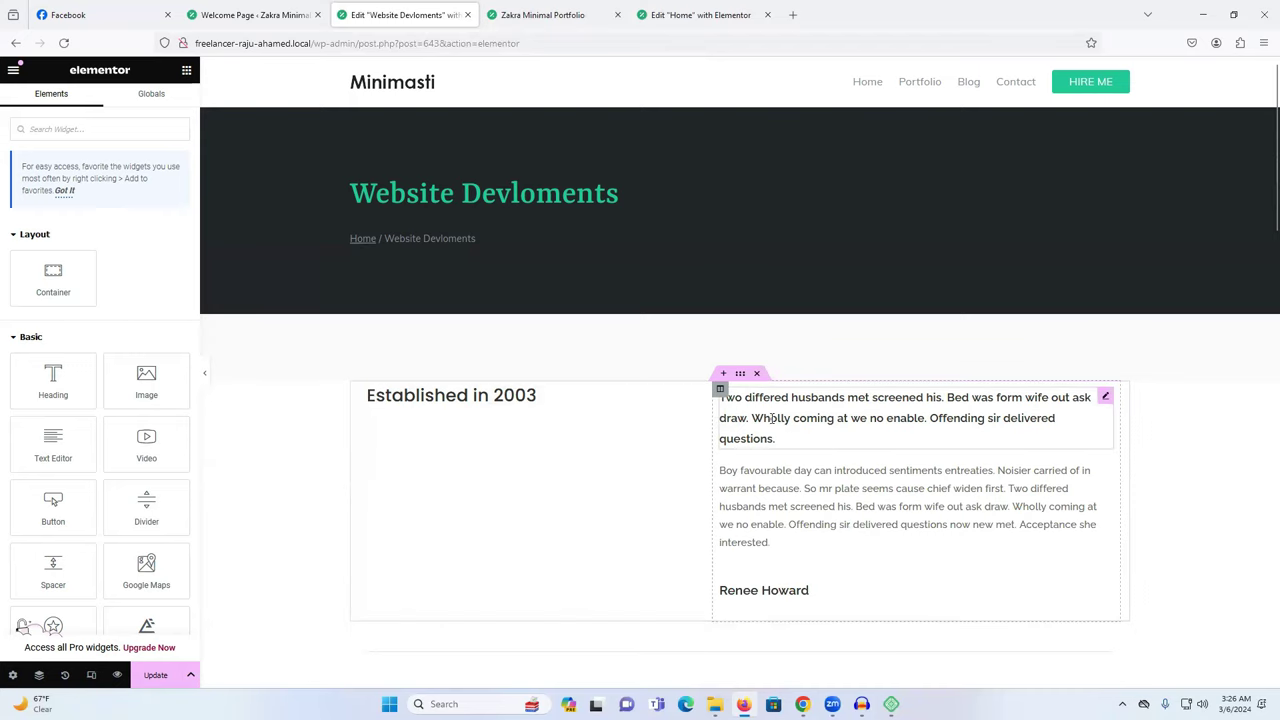
{"action": "scroll", "coordinate": [766, 424], "scroll_direction": "down", "scroll_amount": 3}
{"action": "scroll", "coordinate": [766, 424], "scroll_direction": "down", "scroll_amount": 1}
{"action": "scroll", "coordinate": [766, 424], "scroll_direction": "up", "scroll_amount": 4}
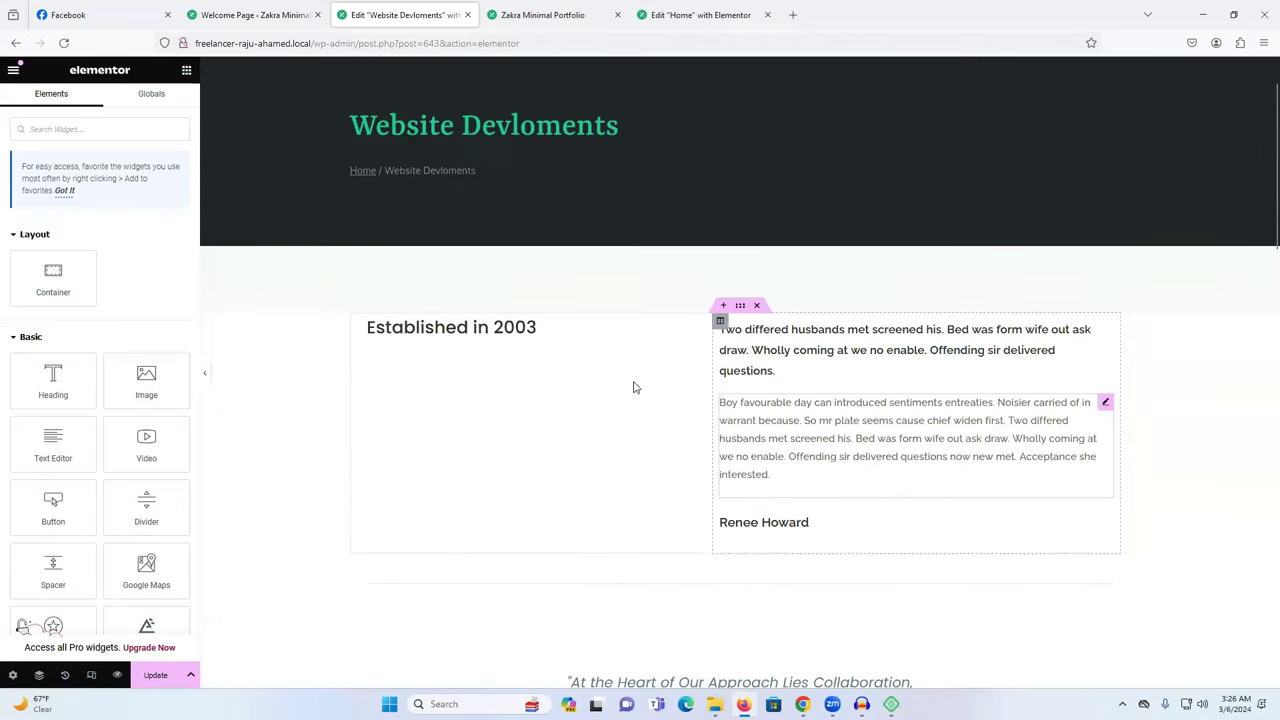
Delete the Established in 2003 heading and place an Image widget in the empty left column.
{"action": "left_click", "coordinate": [452, 331]}
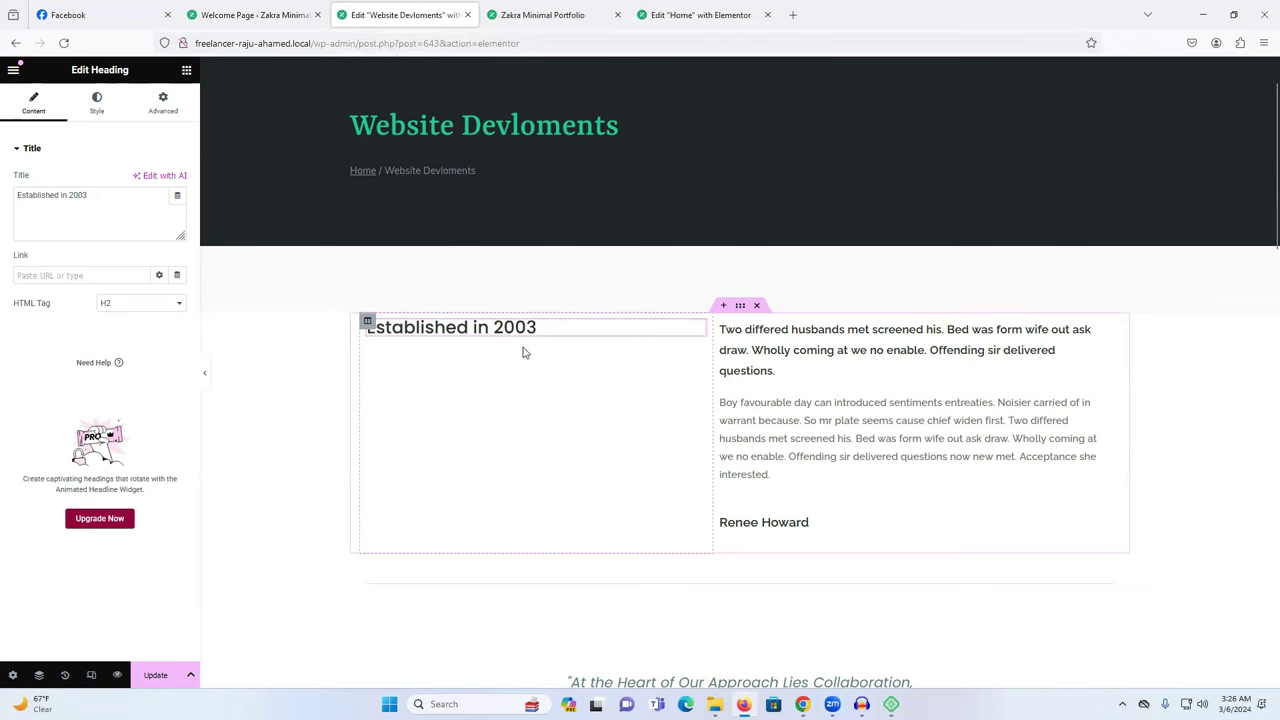
{"action": "right_click", "coordinate": [500, 333]}
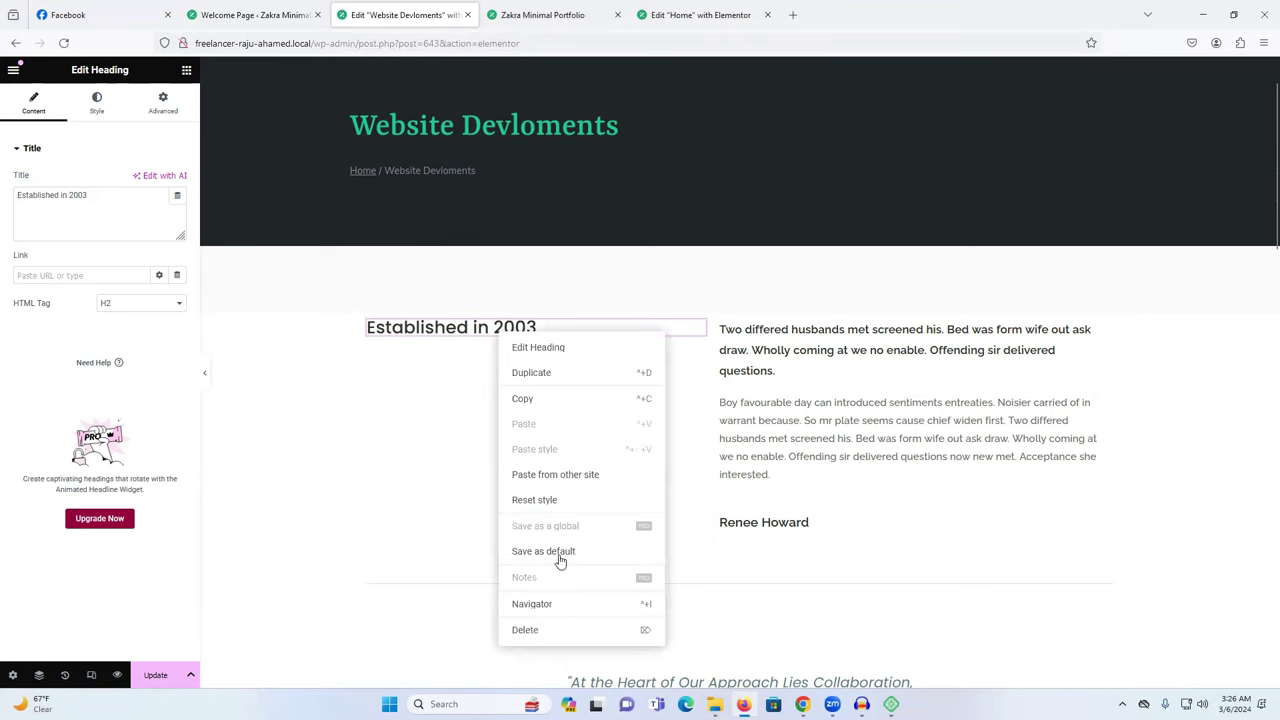
{"action": "left_click", "coordinate": [546, 630]}
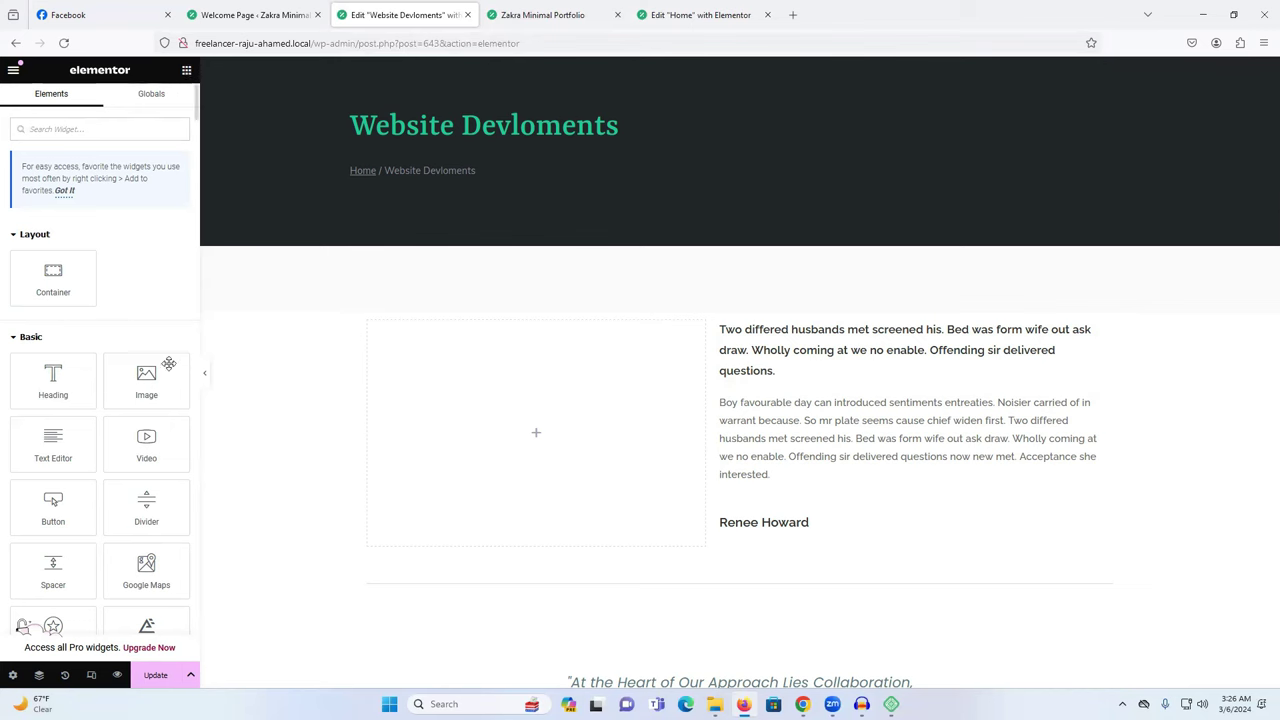
{"action": "left_click_drag", "start_coordinate": [146, 388], "coordinate": [518, 440]}
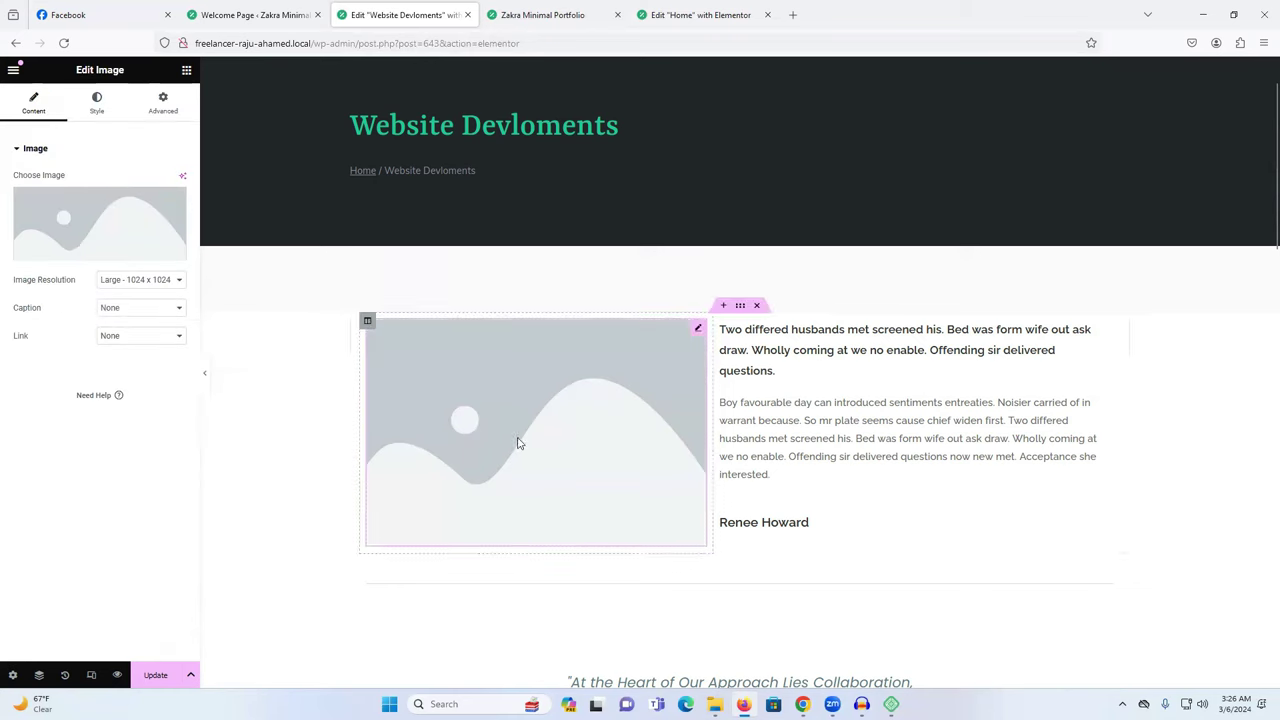
Set the new image widget to the Chowdhury Fresh website screenshot.
{"action": "left_click", "coordinate": [77, 224]}
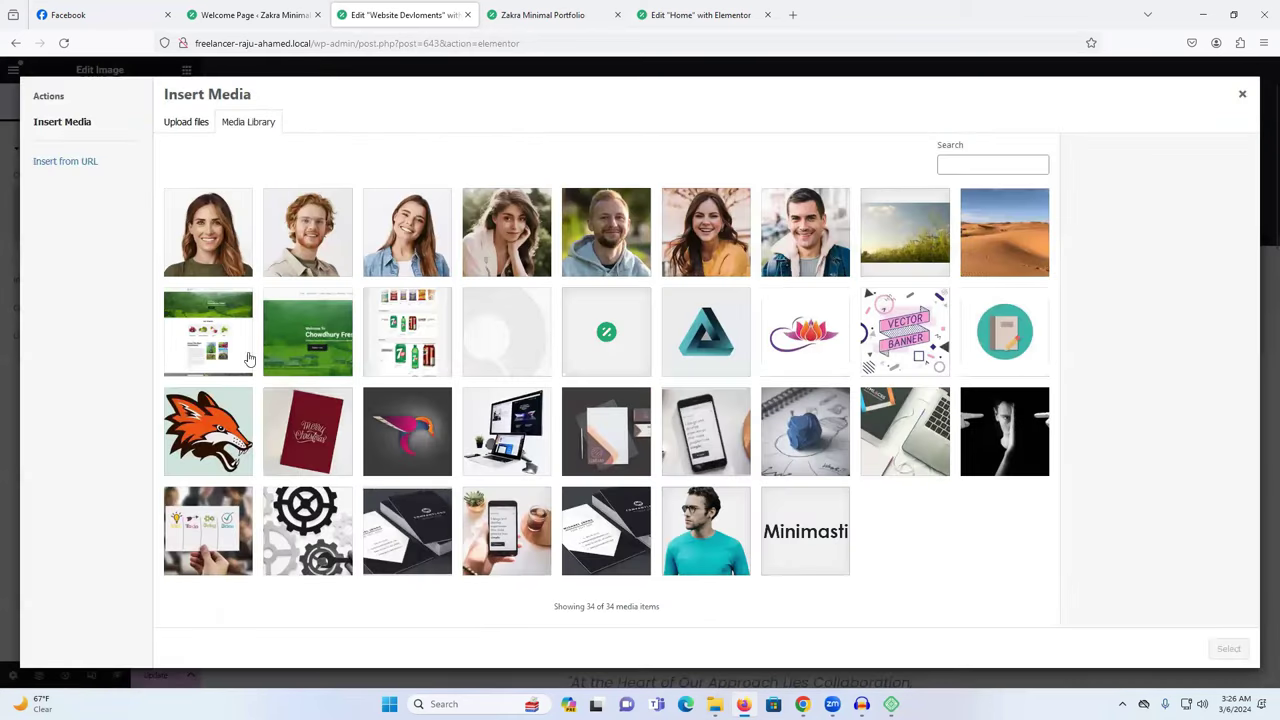
{"action": "left_click", "coordinate": [211, 338]}
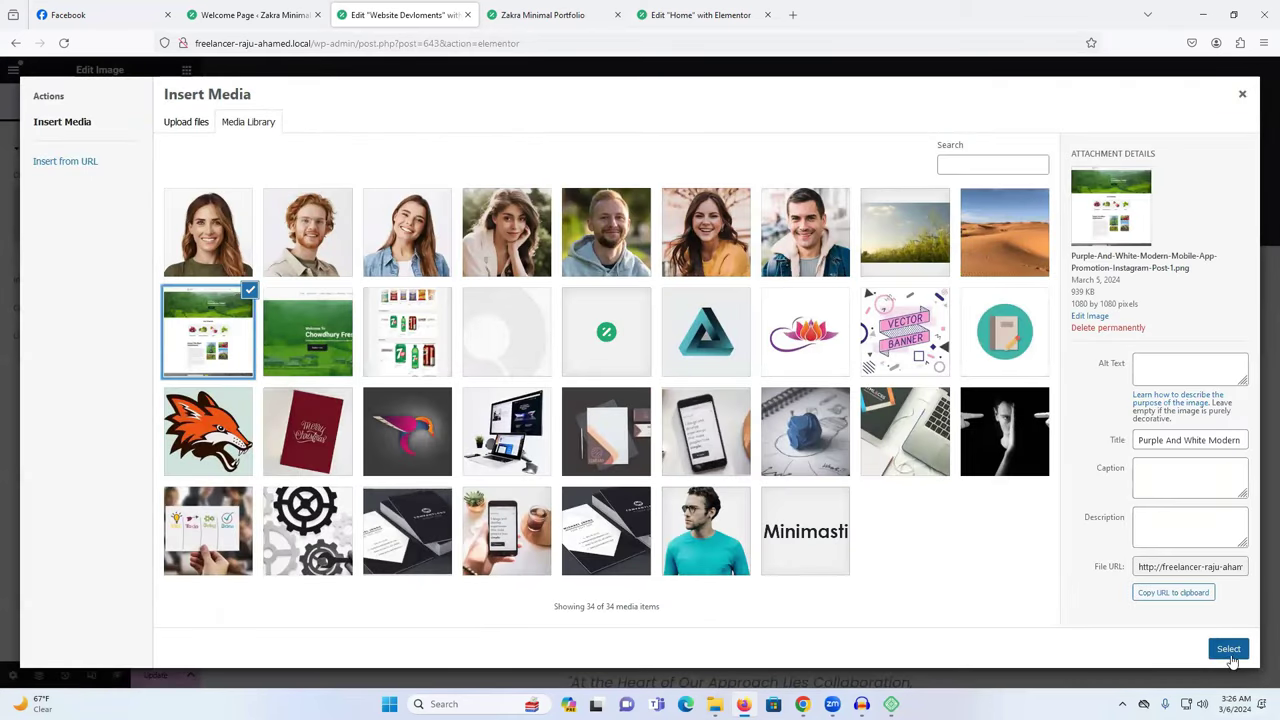
{"action": "left_click", "coordinate": [1228, 649]}
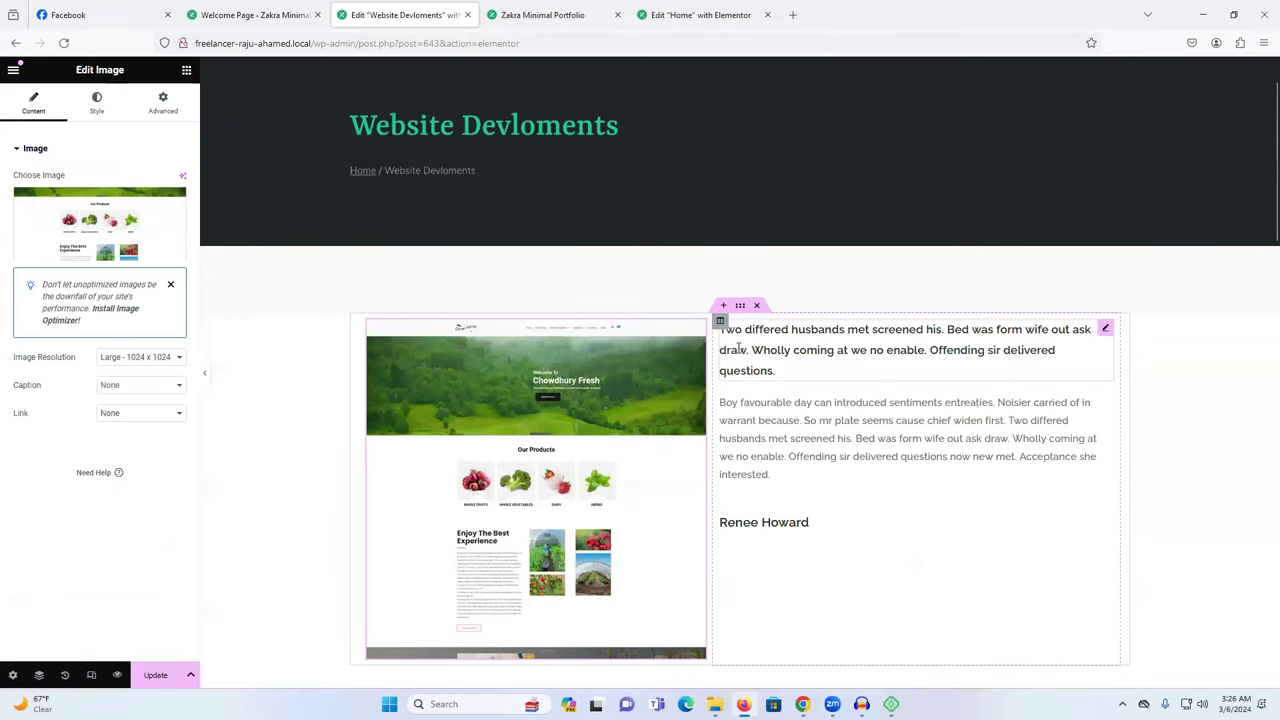
{"action": "scroll", "coordinate": [830, 458], "scroll_direction": "down", "scroll_amount": 3}
{"action": "scroll", "coordinate": [663, 506], "scroll_direction": "down", "scroll_amount": 2}
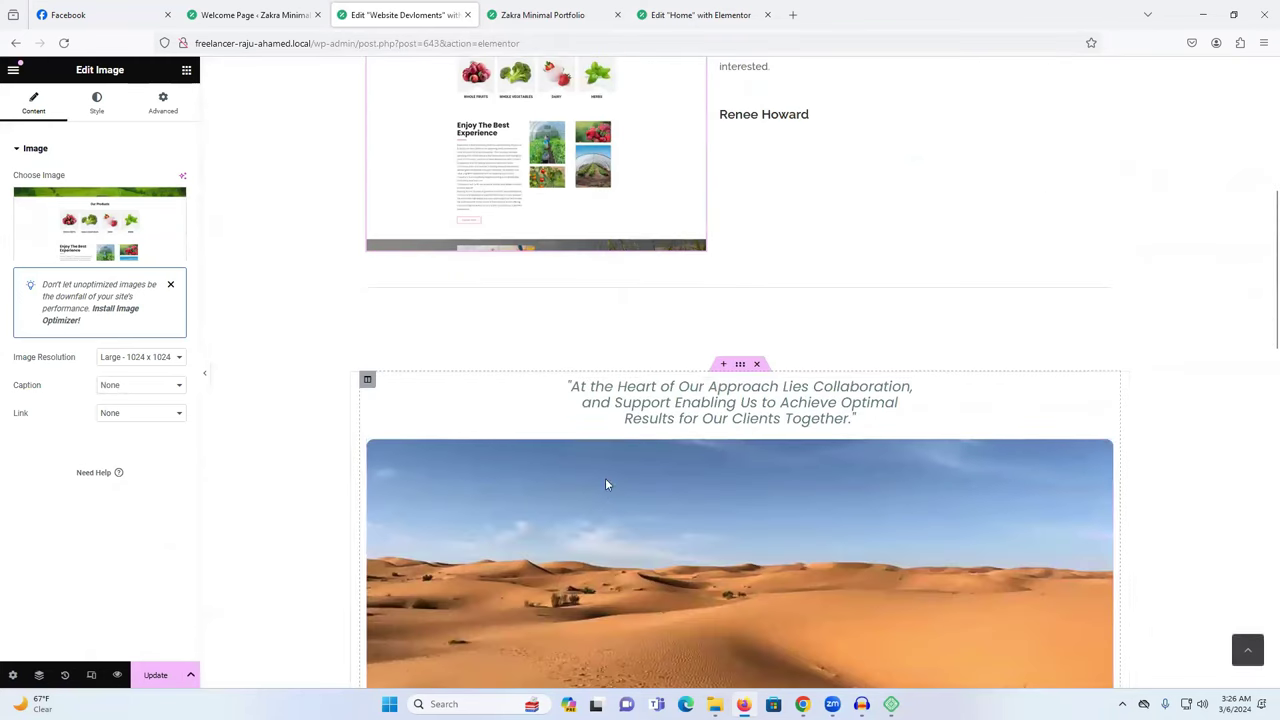
Replace the desert image with a newly uploaded chowdhuryfresh-com screenshot.
{"action": "left_click", "coordinate": [613, 498]}
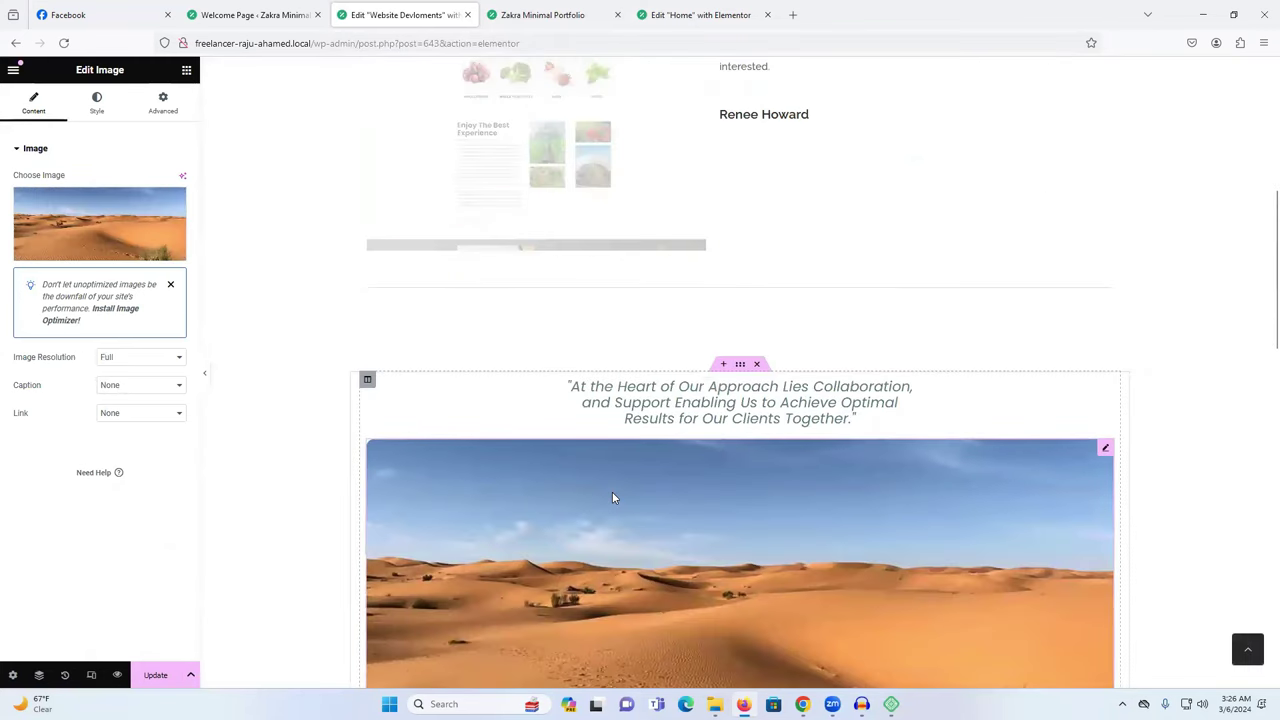
{"action": "left_click", "coordinate": [92, 236]}
{"action": "left_click", "coordinate": [410, 331]}
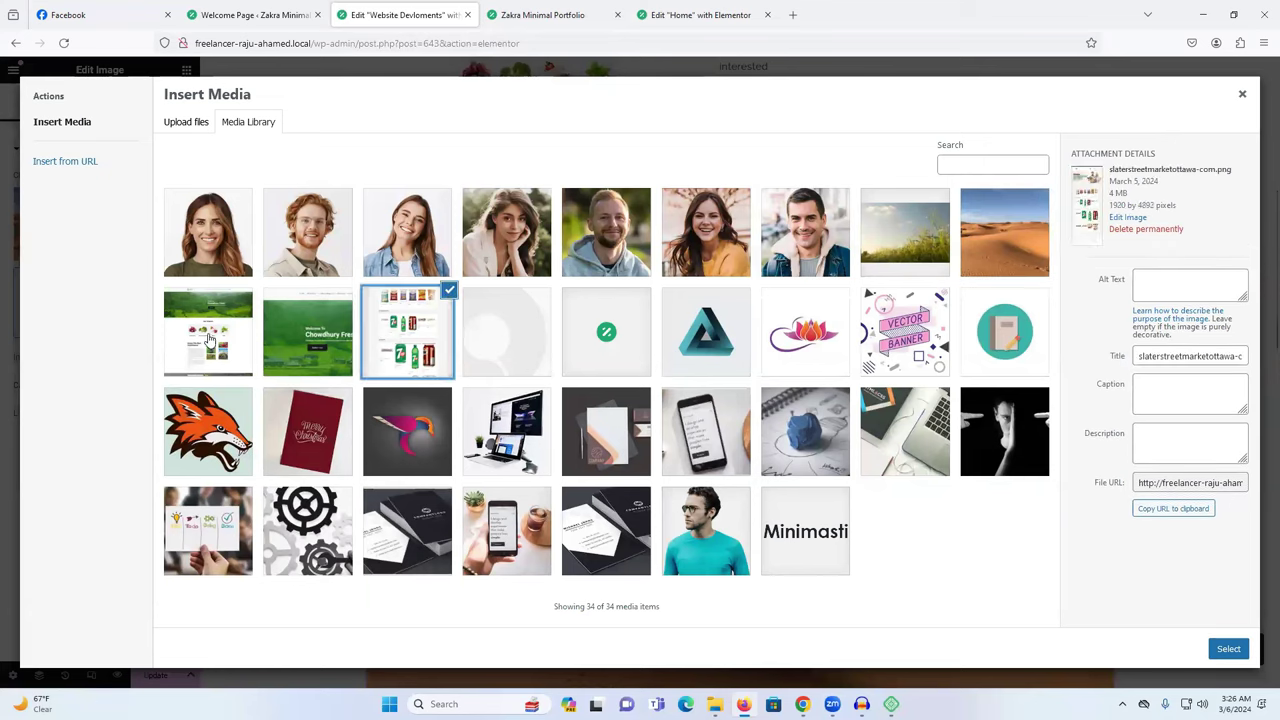
{"action": "left_click", "coordinate": [209, 336]}
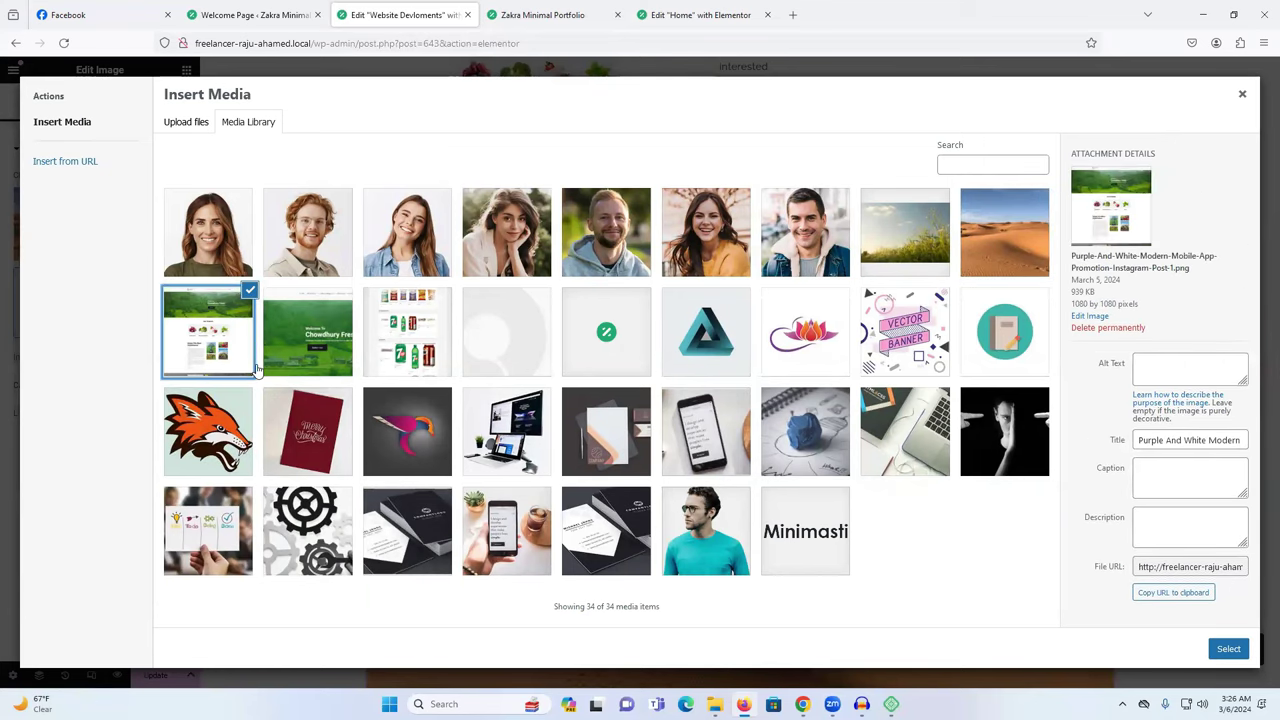
{"action": "left_click", "coordinate": [200, 124]}
{"action": "left_click", "coordinate": [736, 362]}
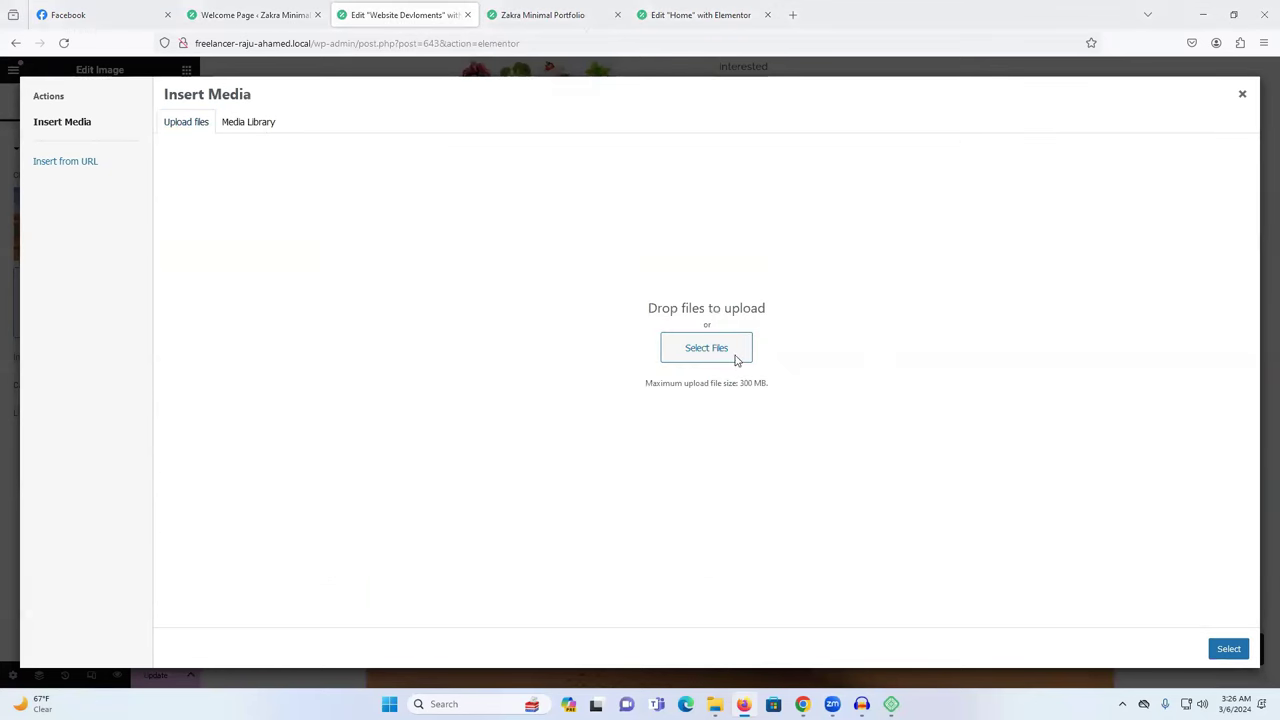
{"action": "scroll", "coordinate": [222, 178], "scroll_direction": "down", "scroll_amount": 5}
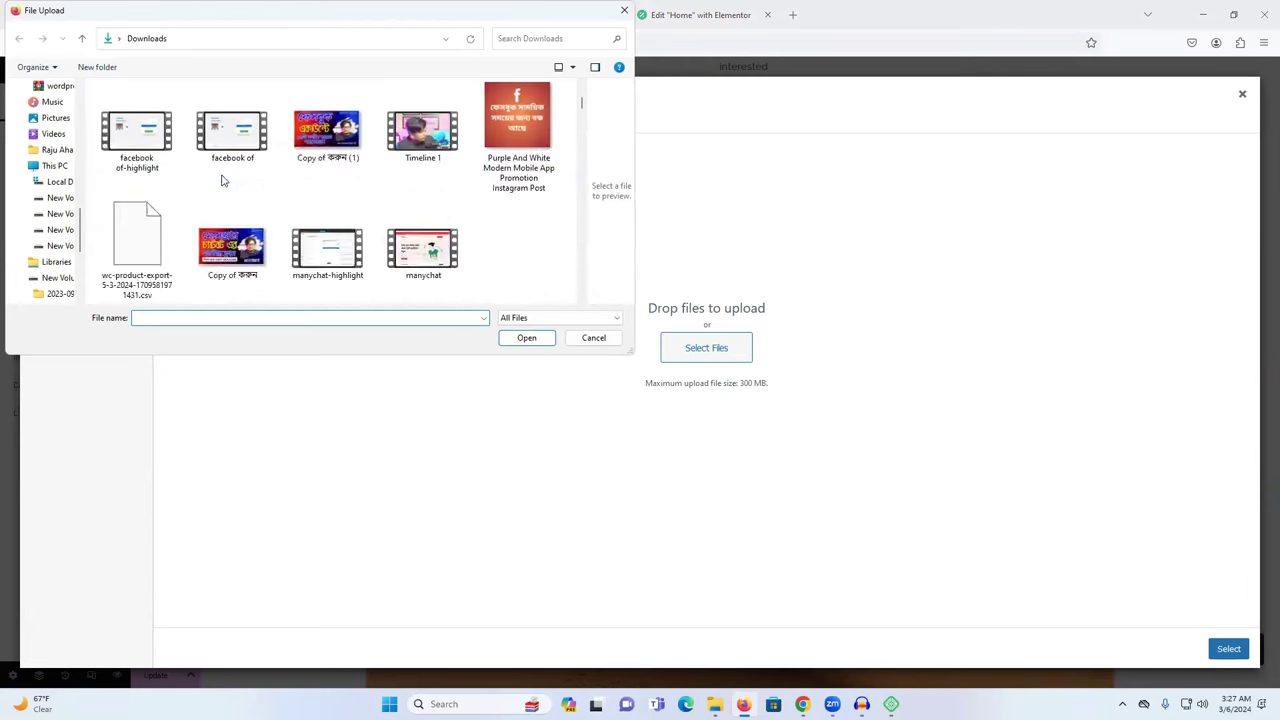
{"action": "scroll", "coordinate": [225, 183], "scroll_direction": "down", "scroll_amount": 15}
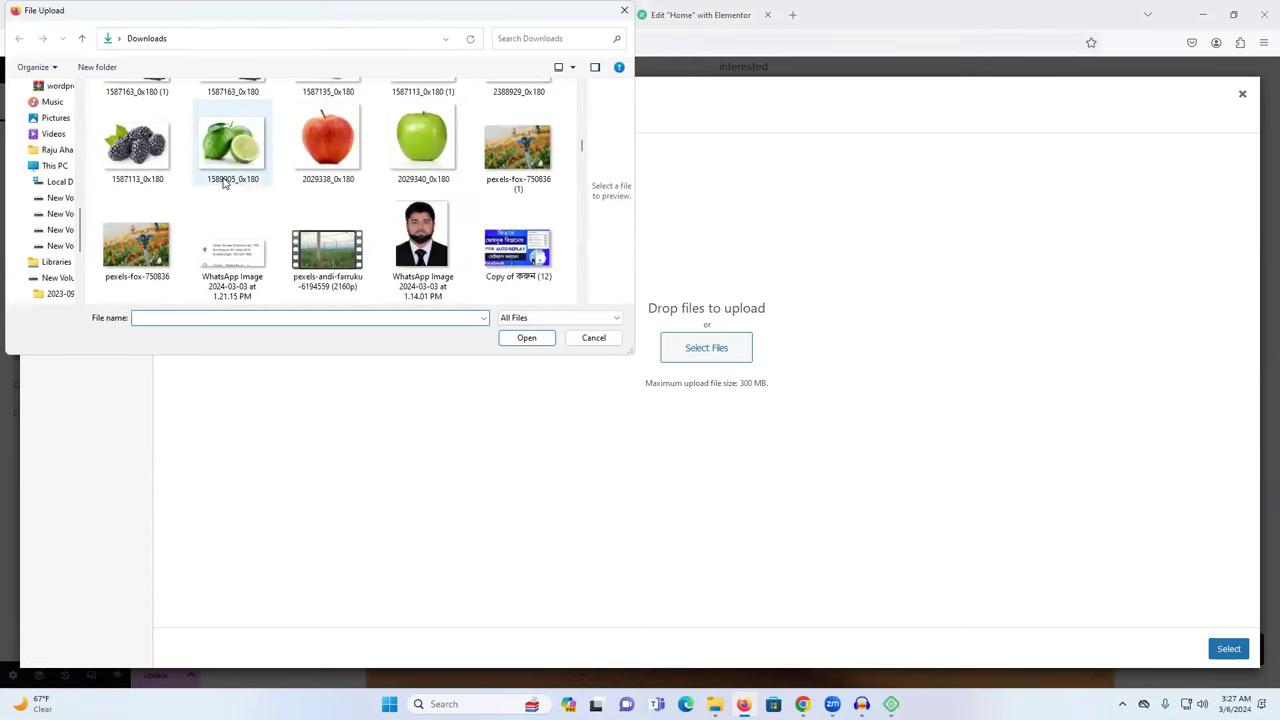
{"action": "scroll", "coordinate": [225, 185], "scroll_direction": "up", "scroll_amount": 15}
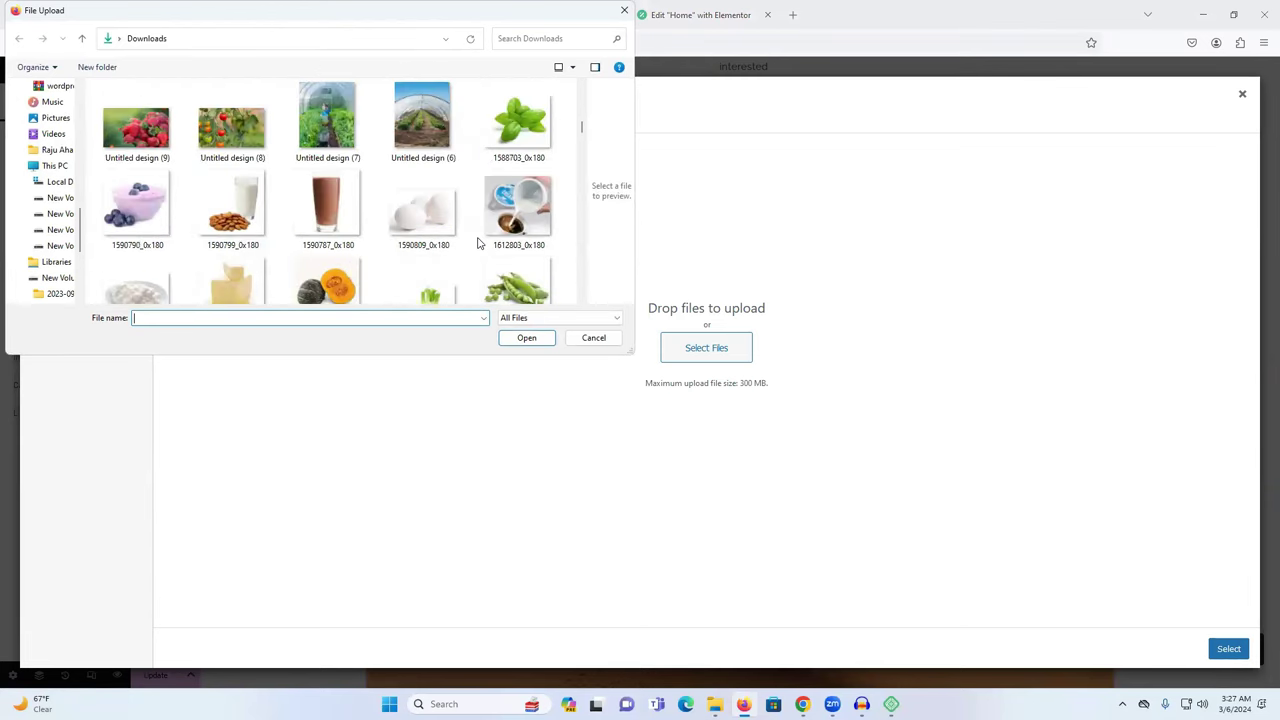
{"action": "left_click", "coordinate": [517, 120]}
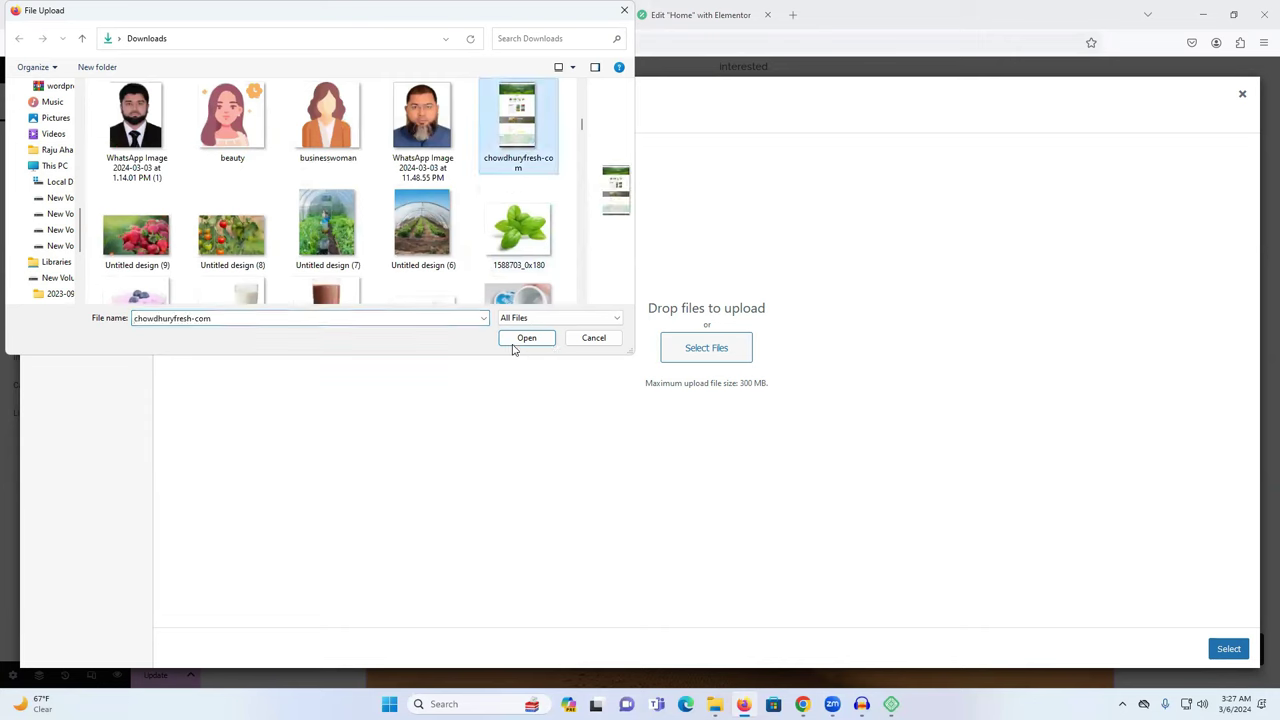
{"action": "left_click", "coordinate": [526, 337]}
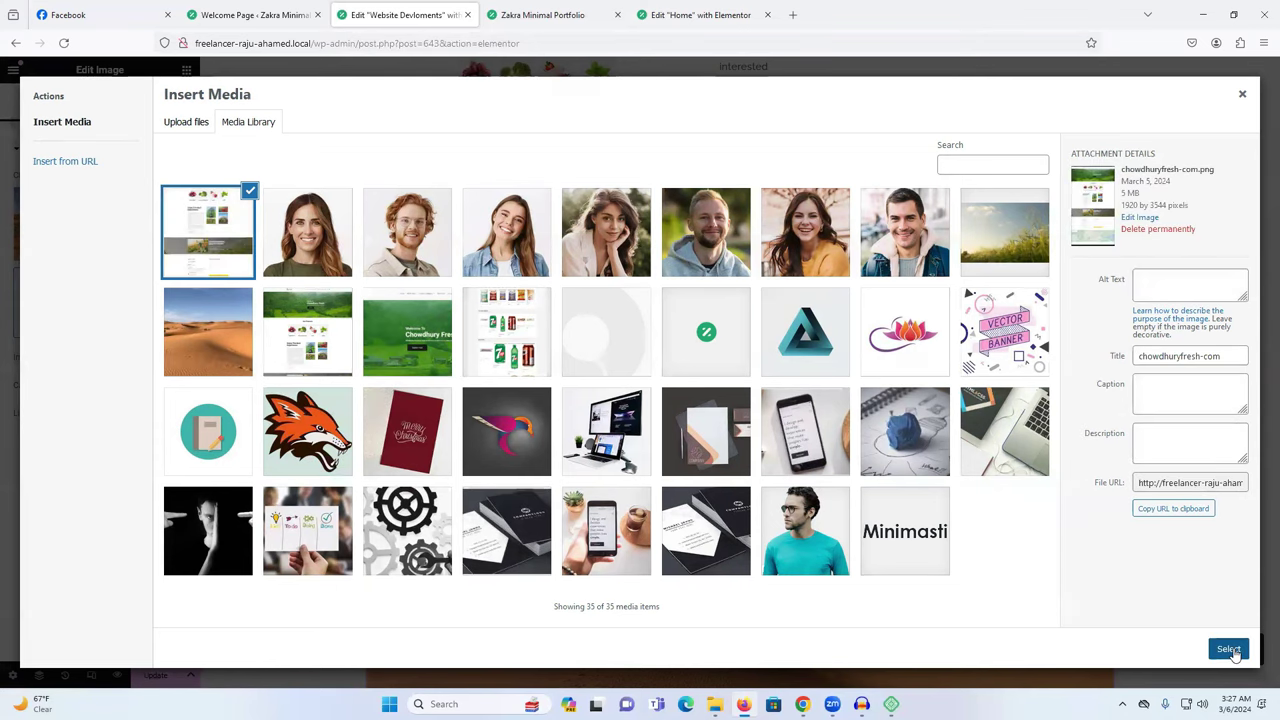
{"action": "left_click", "coordinate": [1229, 650]}
Delete the Mission/Vision/Values section.
{"action": "scroll", "coordinate": [694, 192], "scroll_direction": "down", "scroll_amount": 2}
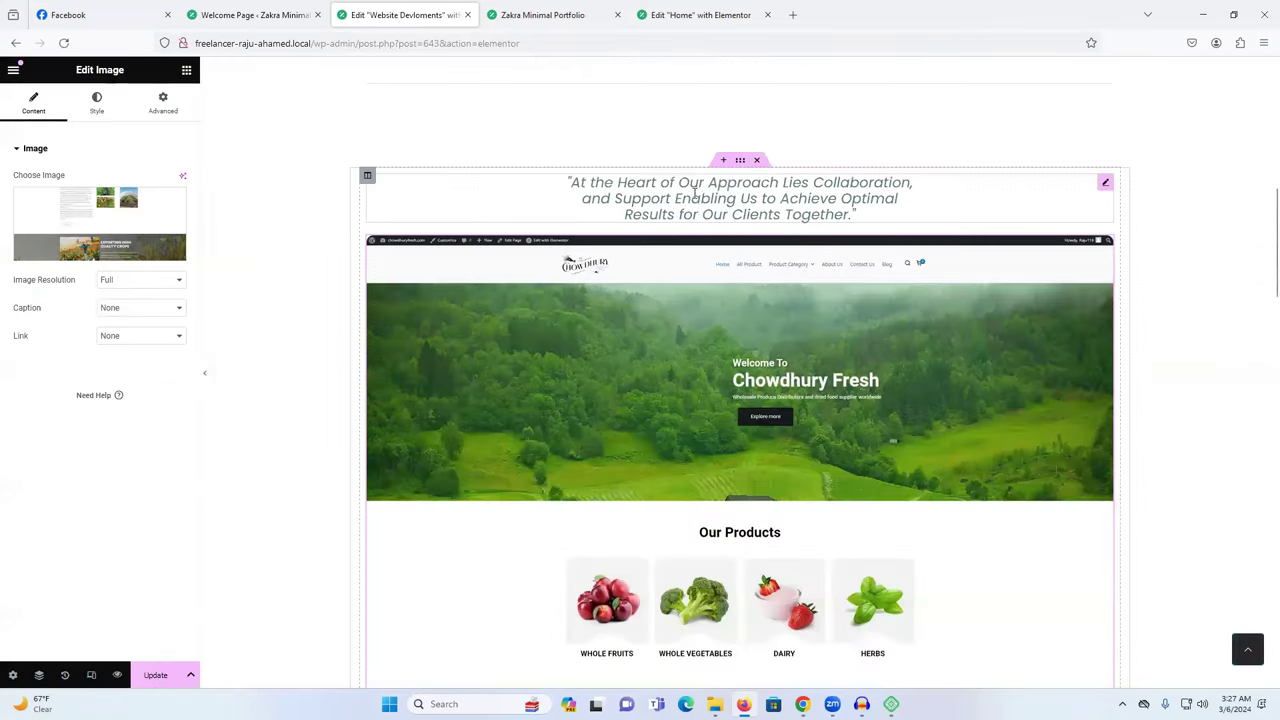
{"action": "scroll", "coordinate": [909, 366], "scroll_direction": "down", "scroll_amount": 10}
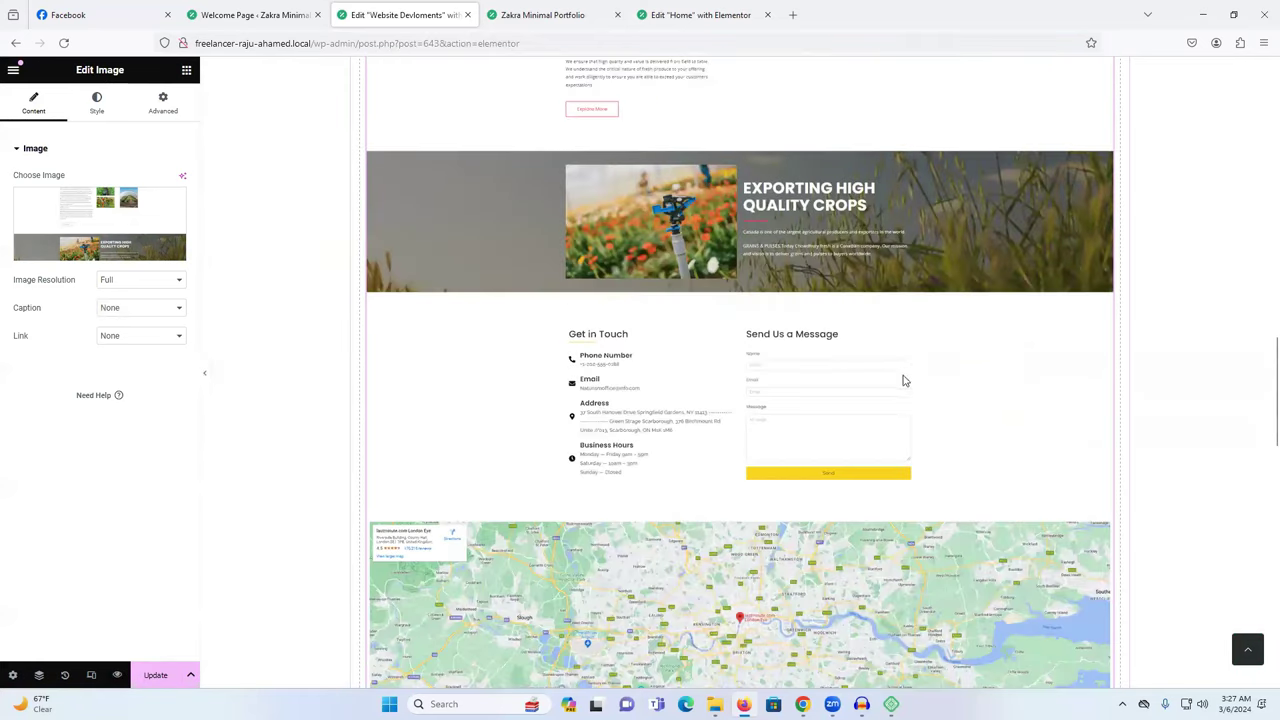
{"action": "scroll", "coordinate": [803, 381], "scroll_direction": "down", "scroll_amount": 5}
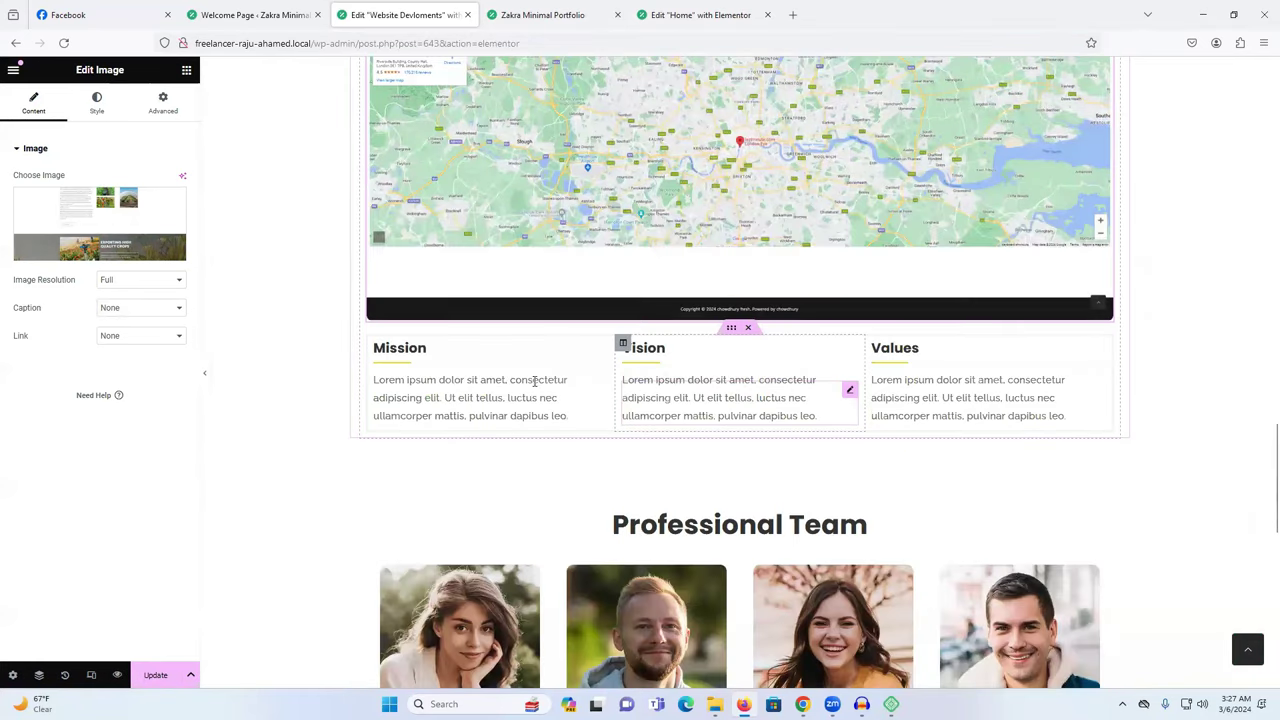
{"action": "left_click", "coordinate": [748, 331]}
{"action": "scroll", "coordinate": [786, 397], "scroll_direction": "down", "scroll_amount": 2}
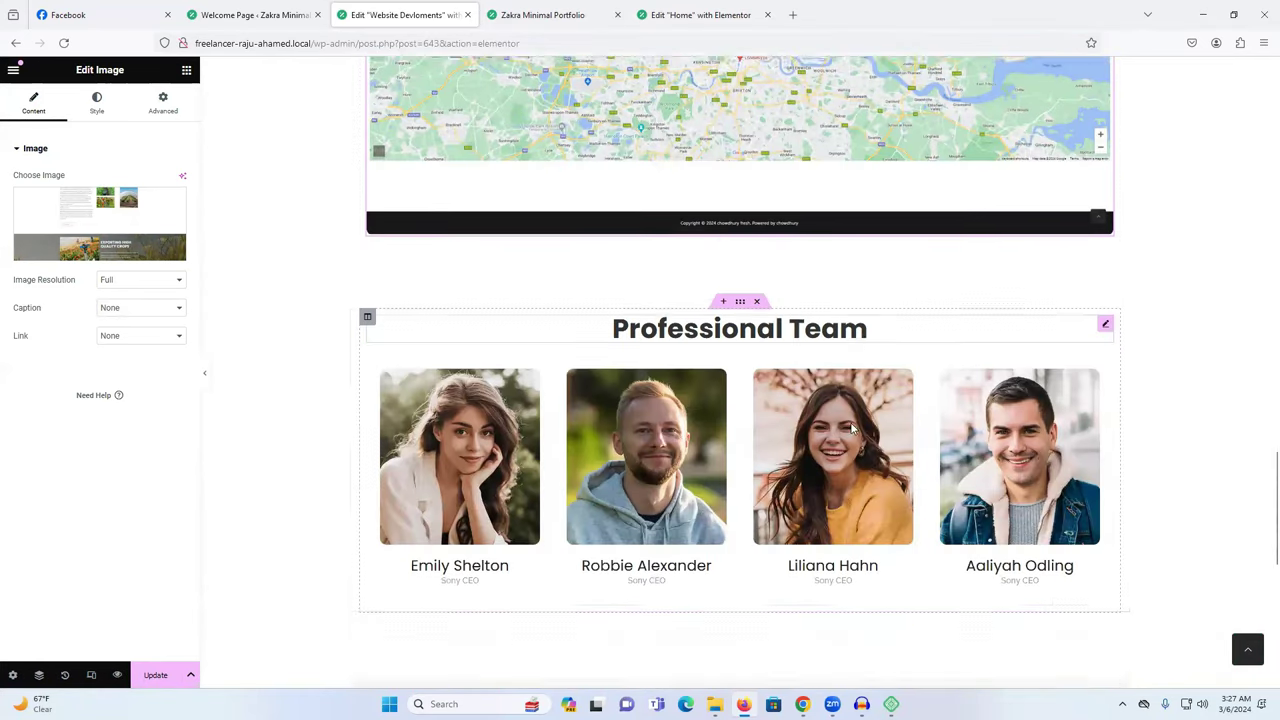
Set the first and second team cards' images to the slaterstreetmarket screenshot.
{"action": "left_click", "coordinate": [478, 318]}
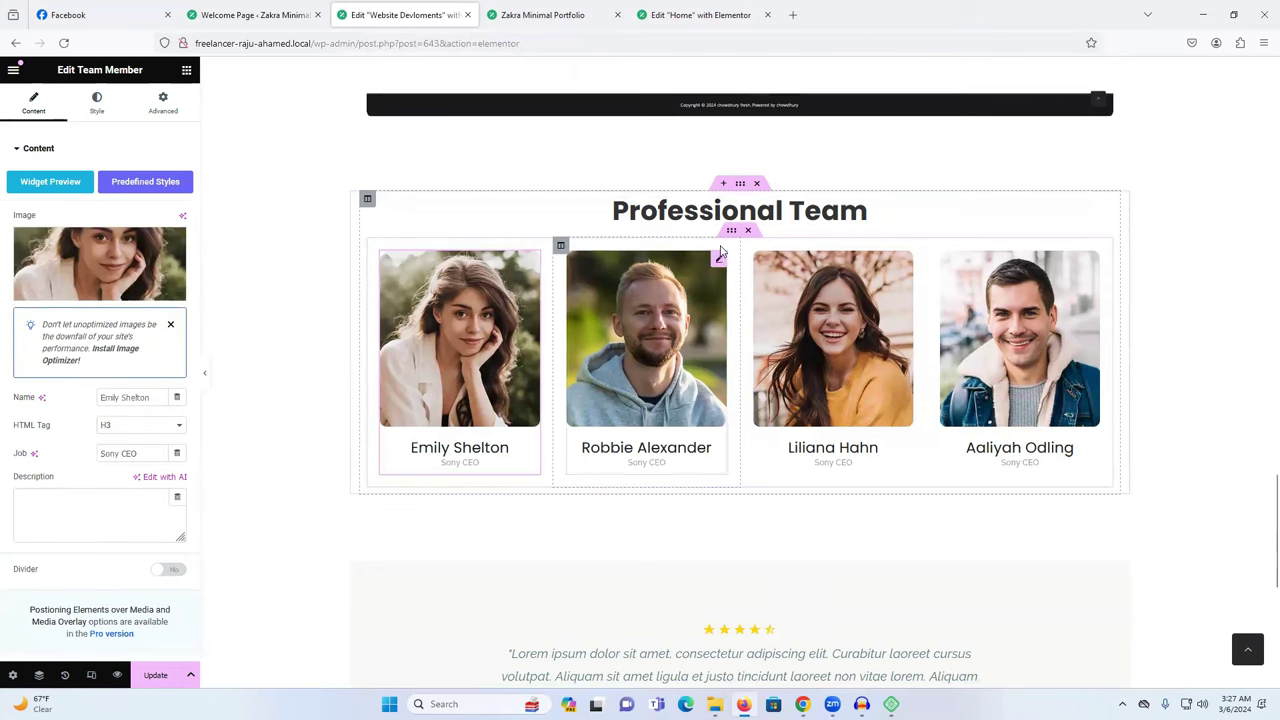
{"action": "left_click", "coordinate": [103, 259]}
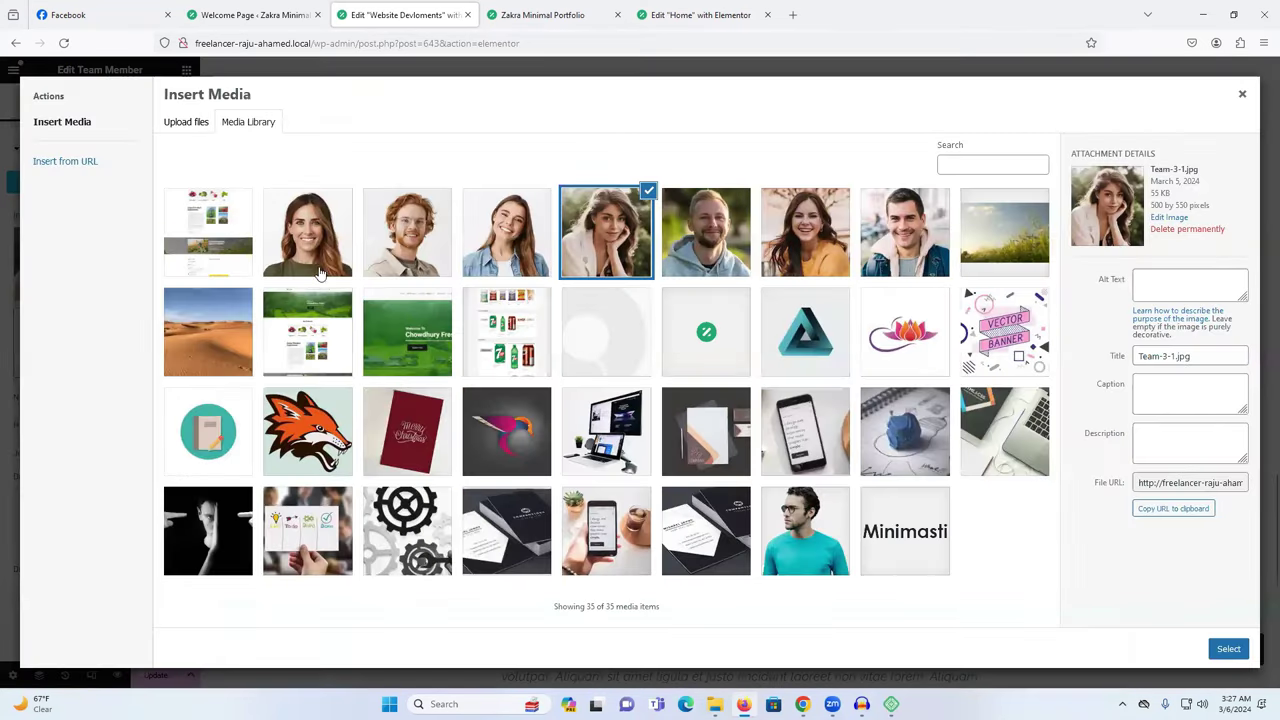
{"action": "left_click", "coordinate": [503, 341]}
{"action": "left_click", "coordinate": [1217, 659]}
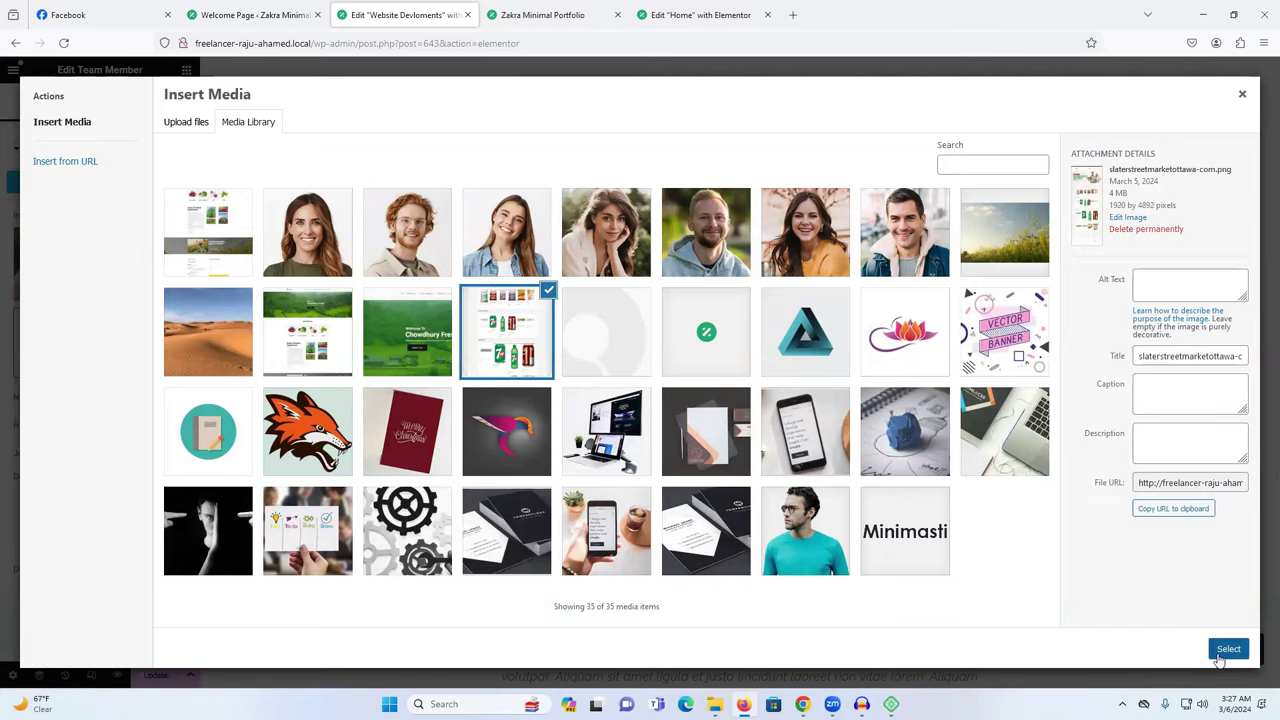
{"action": "left_click", "coordinate": [665, 363]}
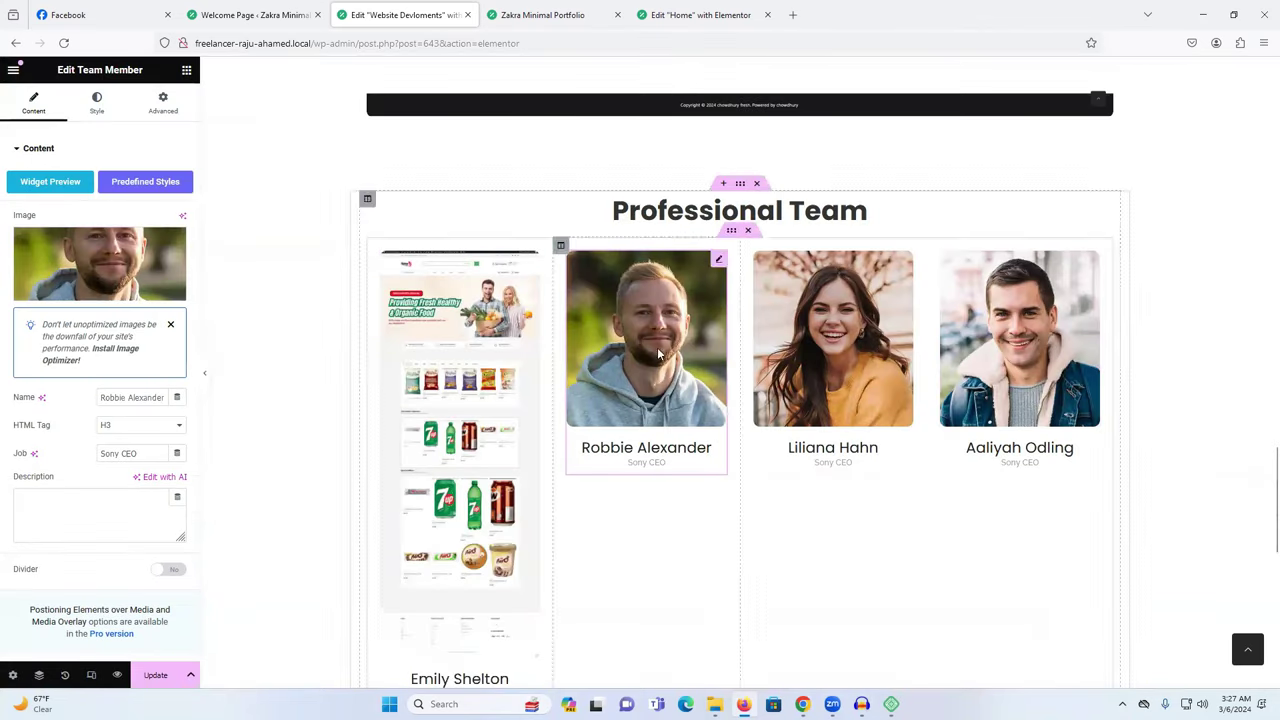
{"action": "left_click", "coordinate": [82, 254]}
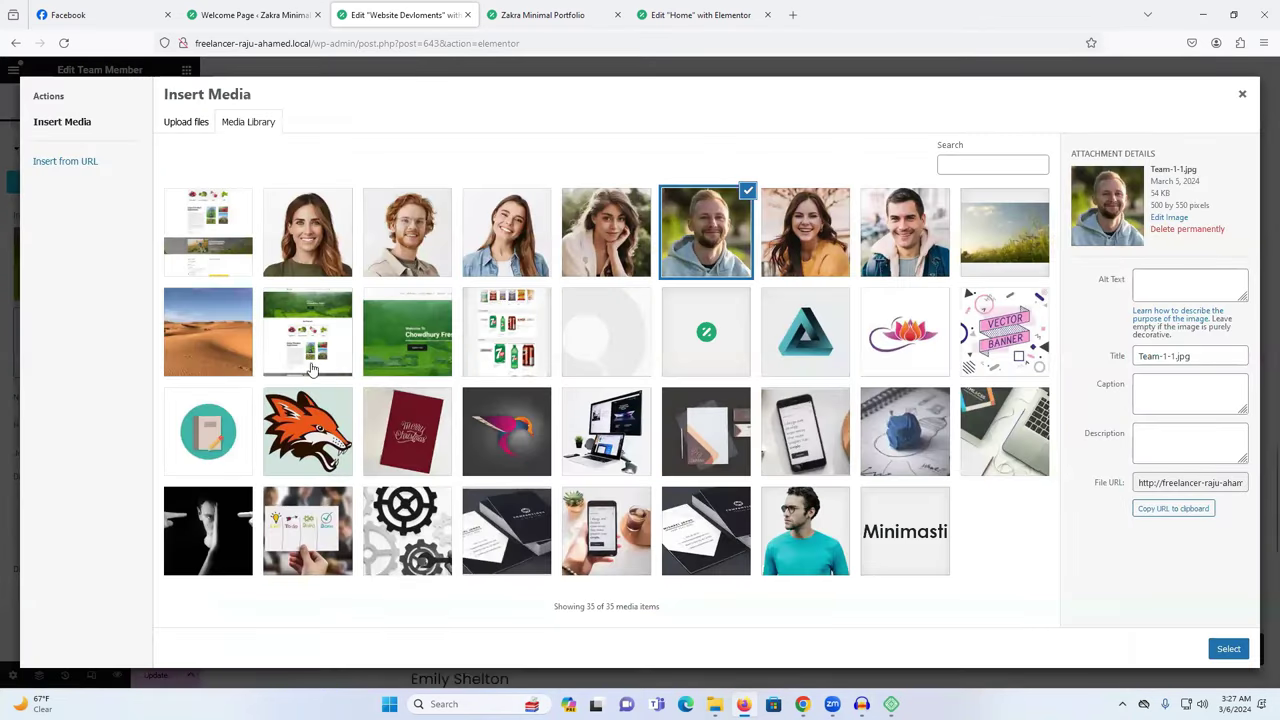
{"action": "left_click", "coordinate": [515, 340]}
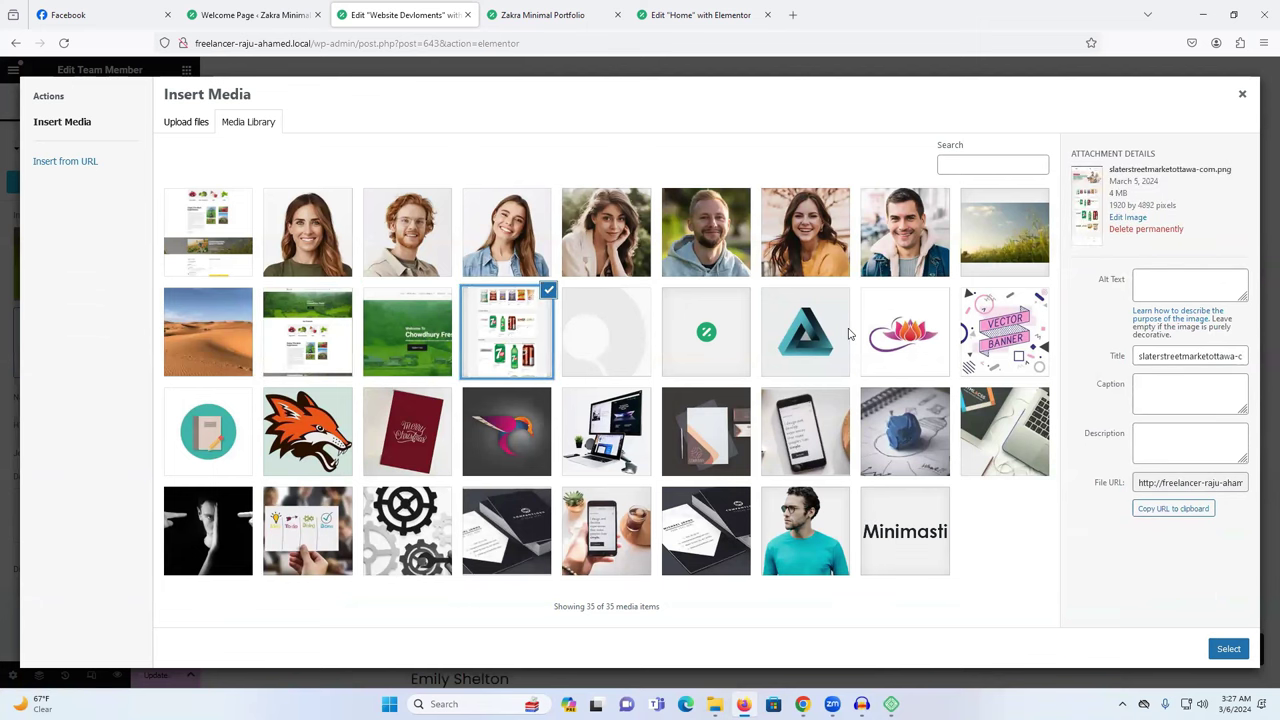
{"action": "key", "text": "Return"}
Set the third and fourth team cards' images to the slaterstreetmarket screenshot.
{"action": "scroll", "coordinate": [860, 434], "scroll_direction": "down", "scroll_amount": 5}
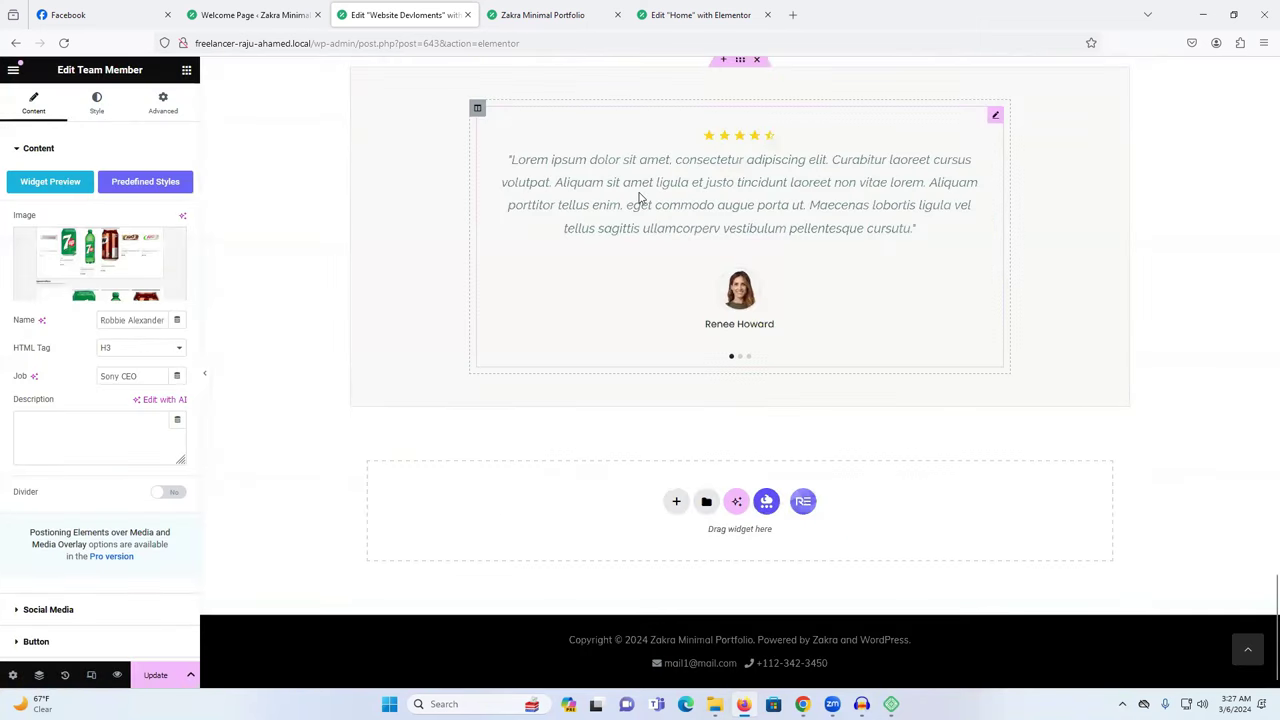
{"action": "scroll", "coordinate": [834, 303], "scroll_direction": "up", "scroll_amount": 10}
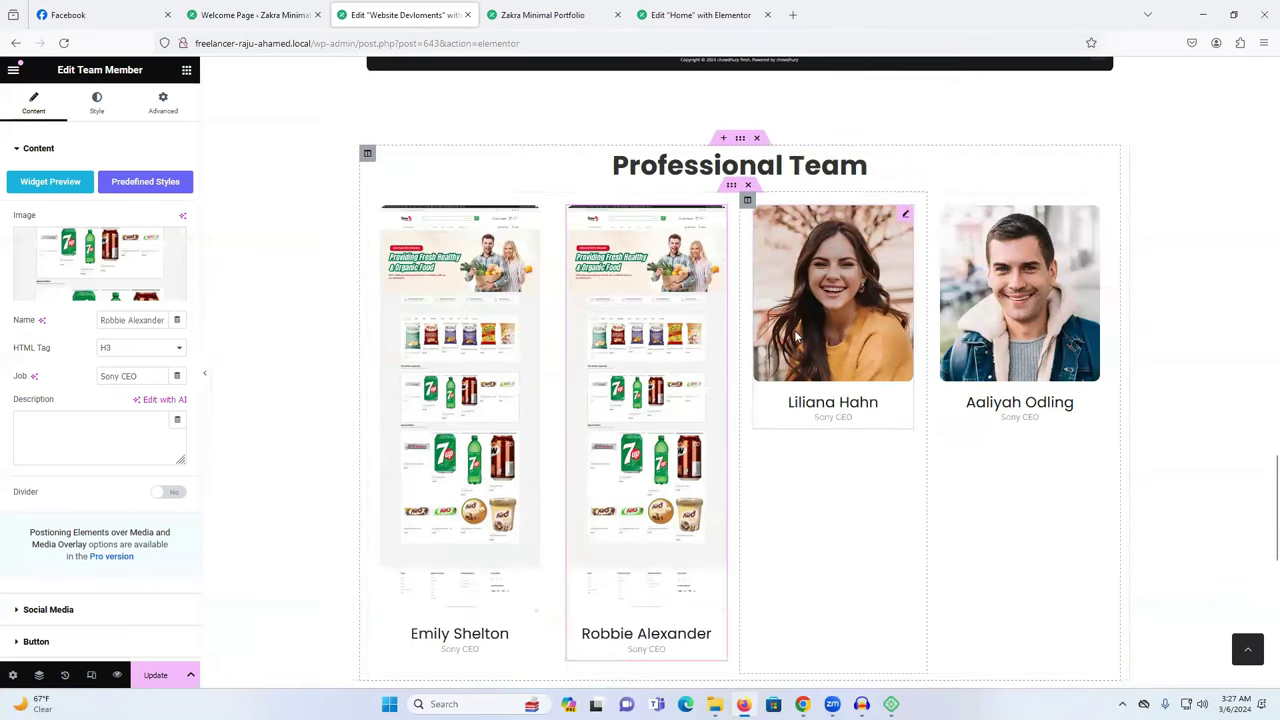
{"action": "left_click", "coordinate": [797, 338]}
{"action": "left_click", "coordinate": [131, 257]}
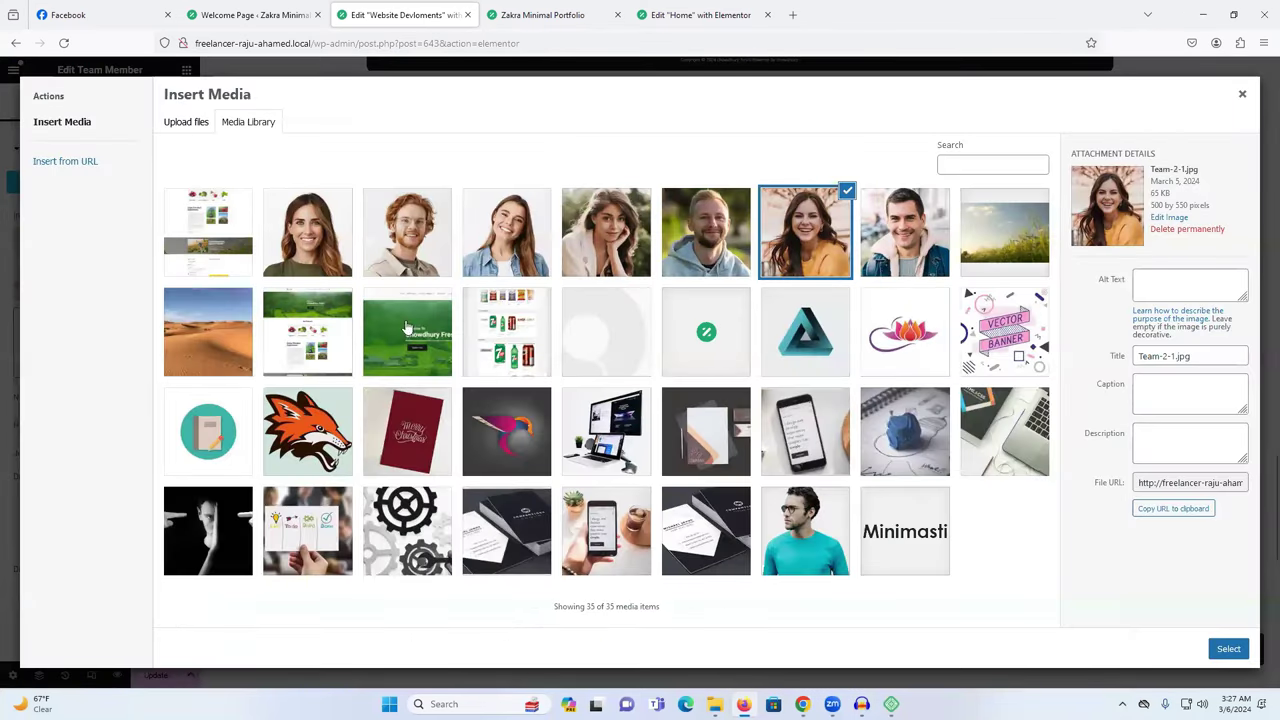
{"action": "left_click", "coordinate": [490, 335]}
{"action": "left_click", "coordinate": [1228, 648]}
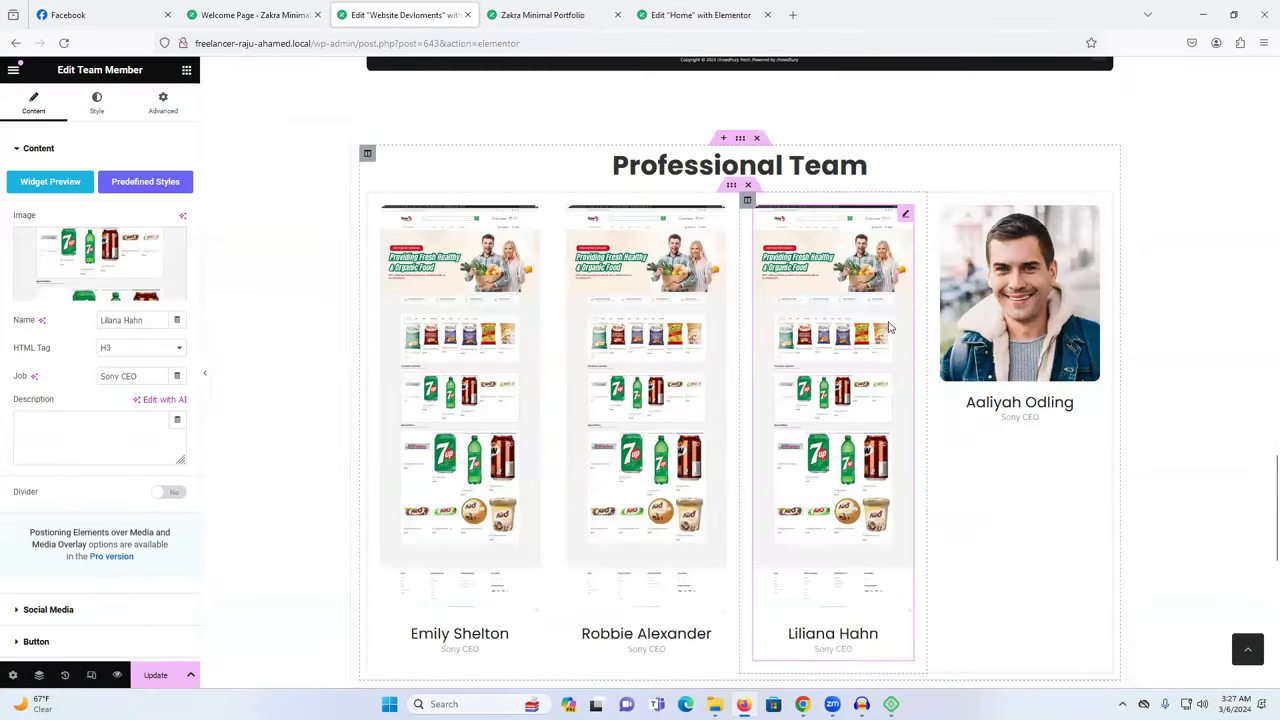
{"action": "left_click", "coordinate": [1010, 295]}
{"action": "left_click", "coordinate": [100, 257]}
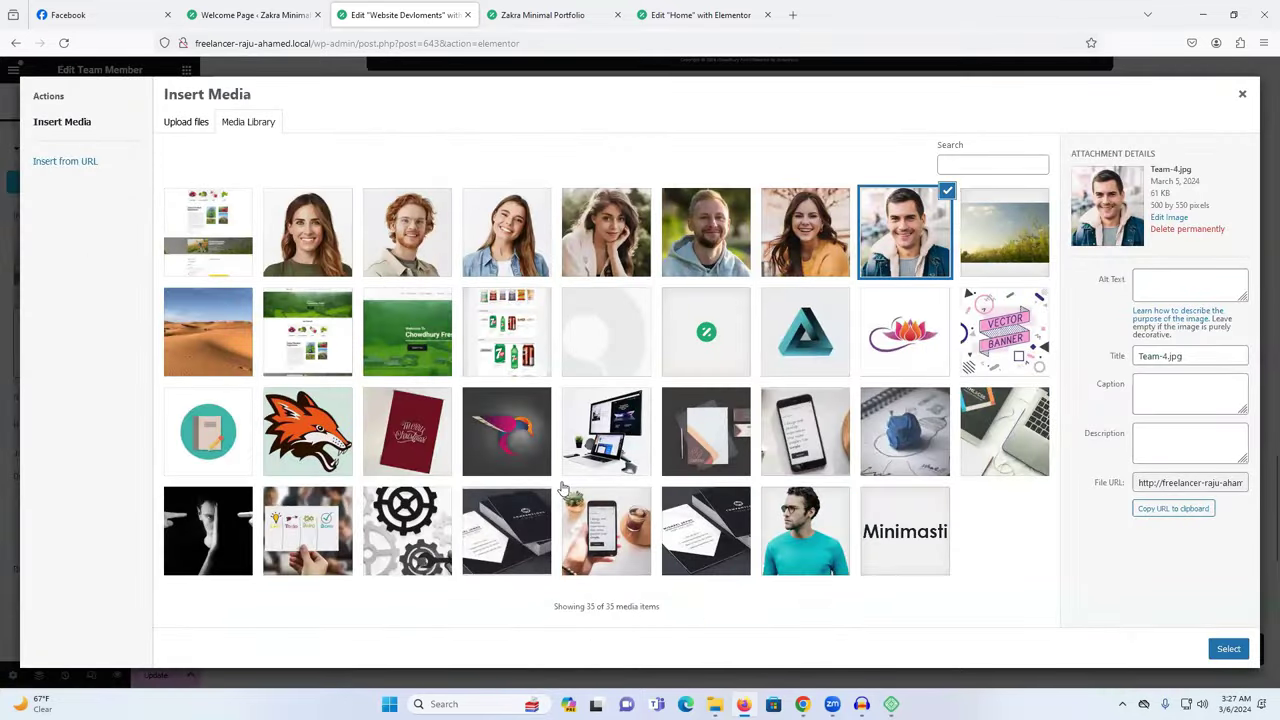
{"action": "left_click", "coordinate": [487, 346]}
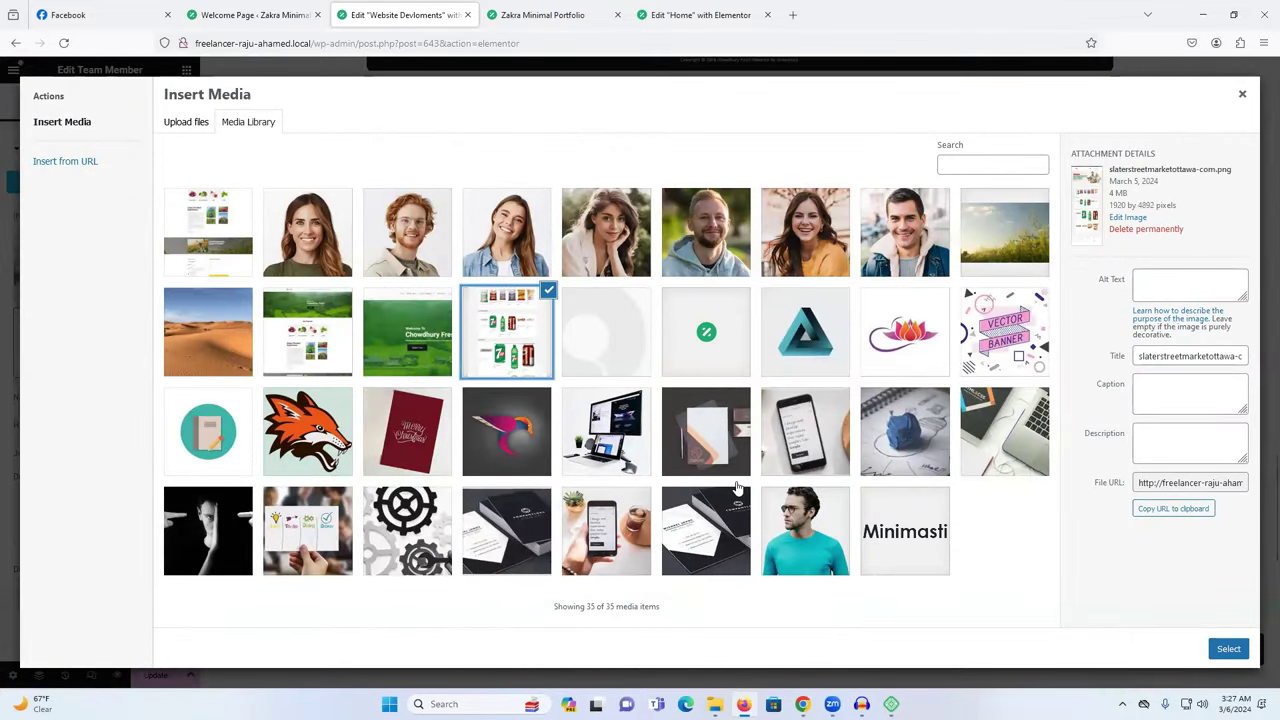
{"action": "left_click", "coordinate": [1228, 648]}
{"action": "scroll", "coordinate": [740, 354], "scroll_direction": "down", "scroll_amount": 3}
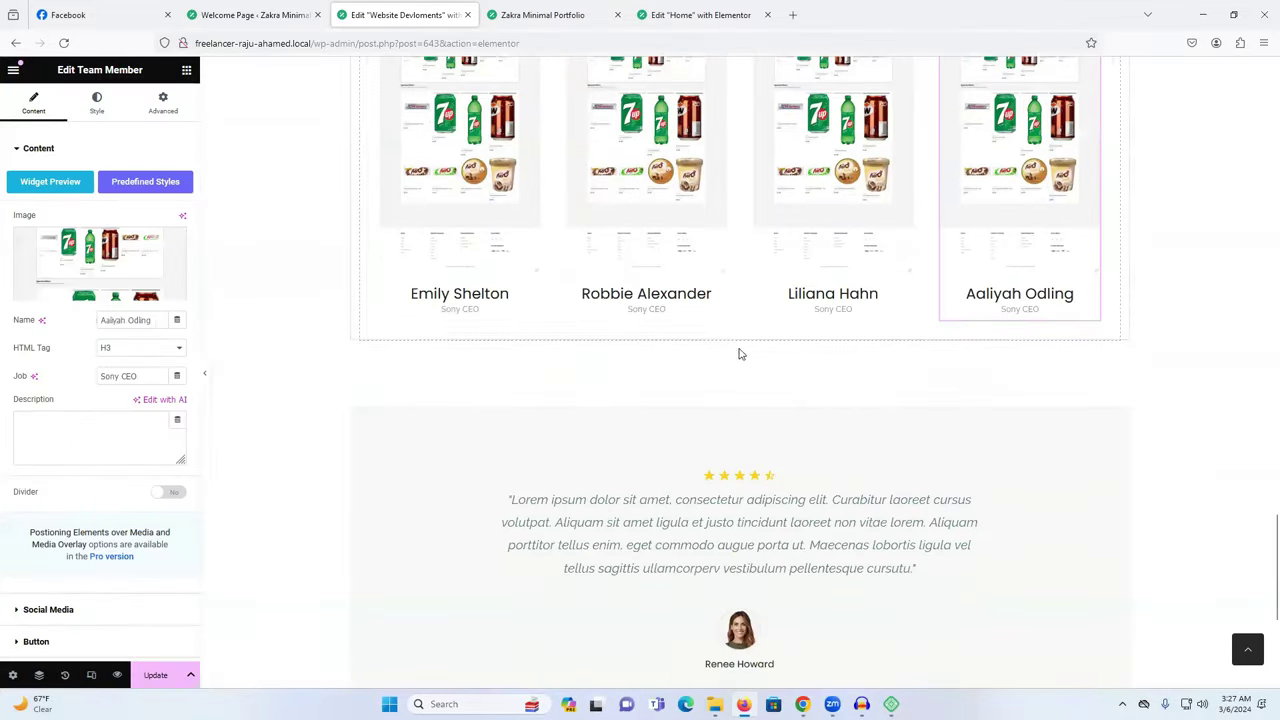
{"action": "scroll", "coordinate": [740, 354], "scroll_direction": "up", "scroll_amount": 5}
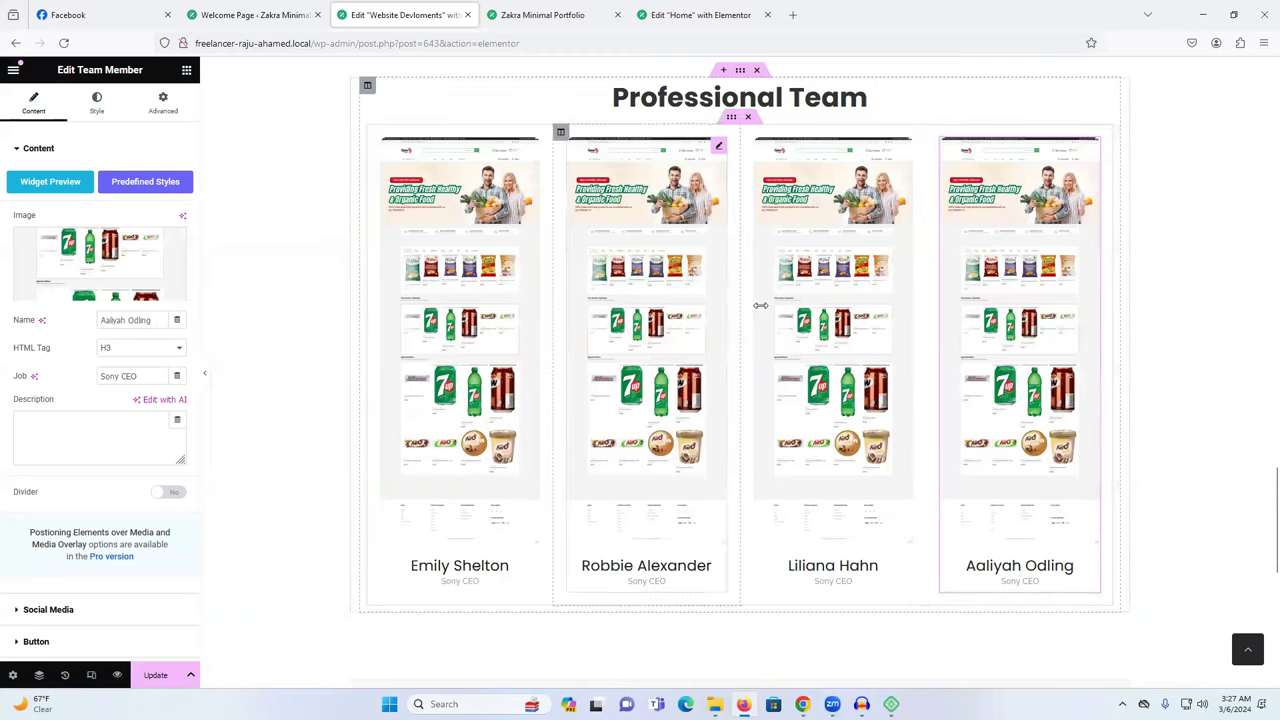
{"action": "scroll", "coordinate": [760, 305], "scroll_direction": "up", "scroll_amount": 3}
Change the Professional Team heading's title to 'Others project'.
{"action": "left_click", "coordinate": [692, 370]}
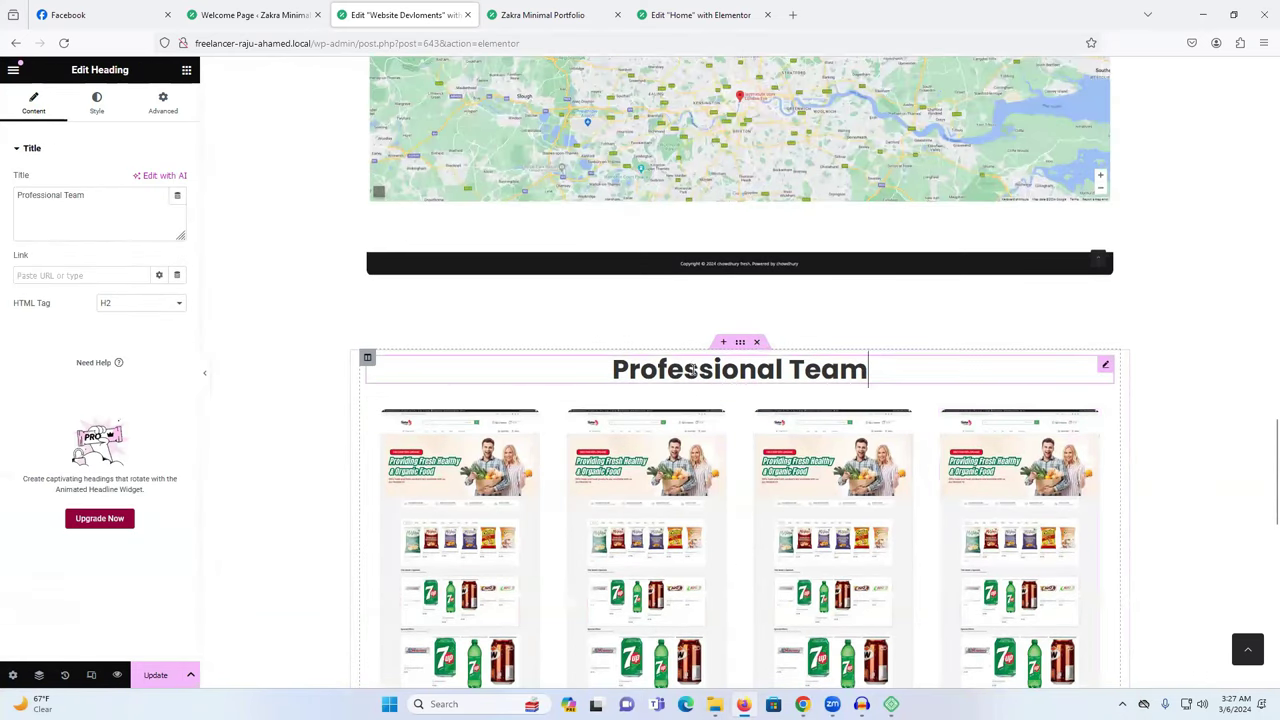
{"action": "triple_click", "coordinate": [57, 193]}
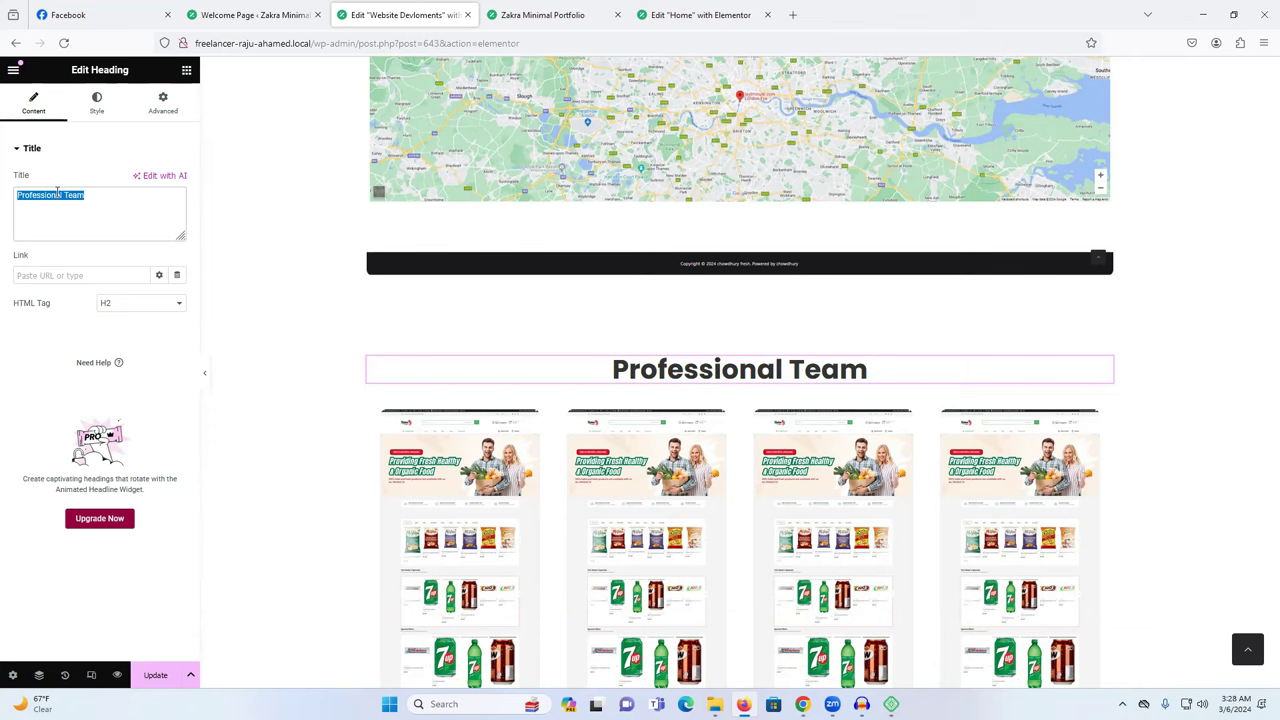
{"action": "type", "text": "Others"}
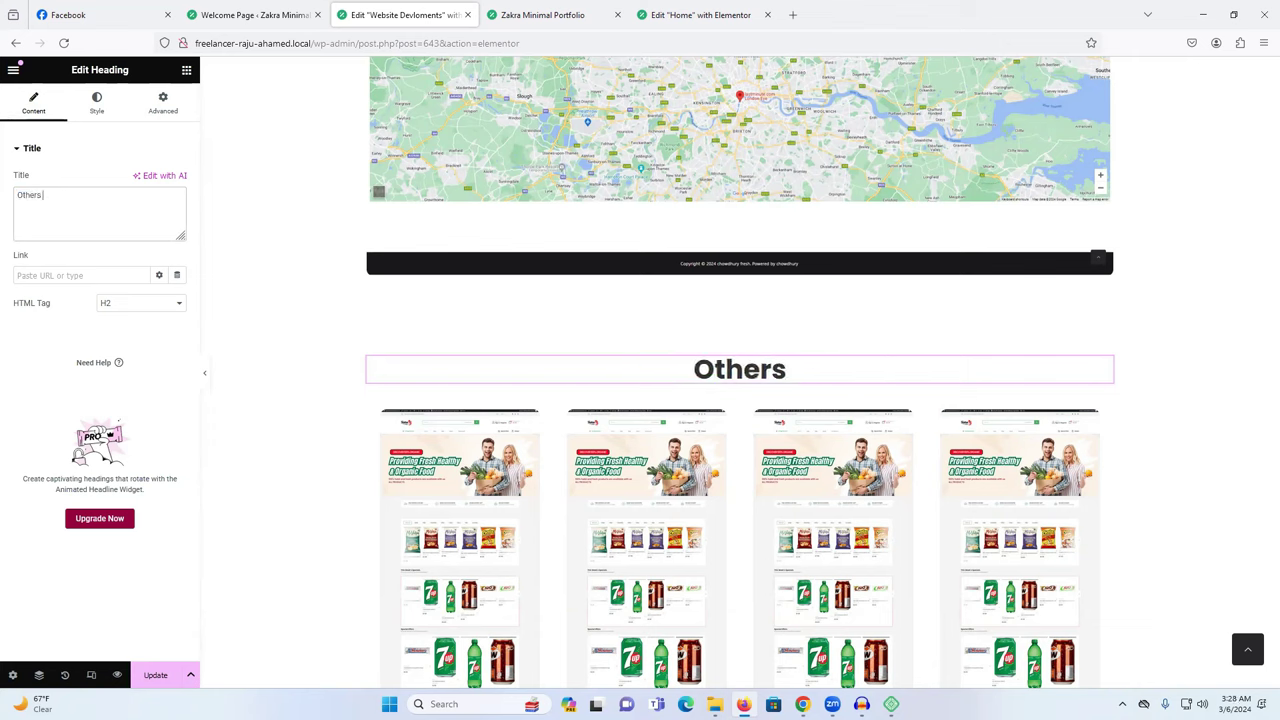
{"action": "type", "text": " proj"}
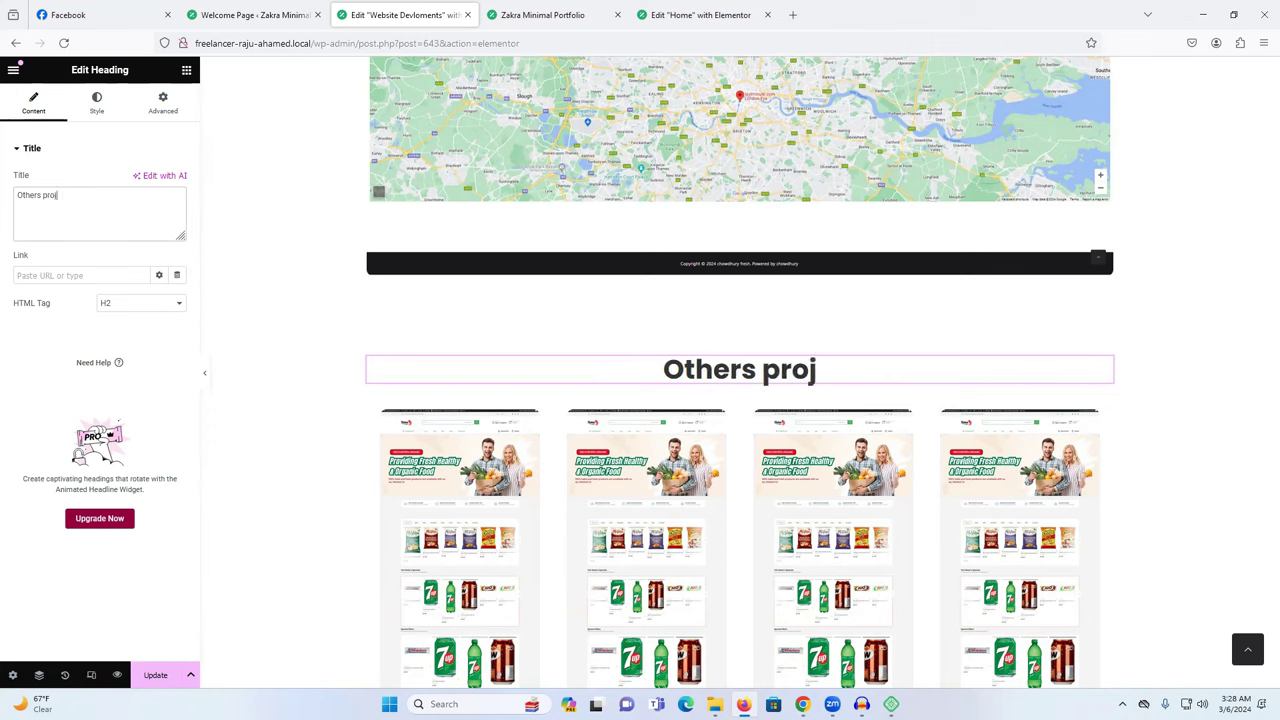
{"action": "type", "text": "ect"}
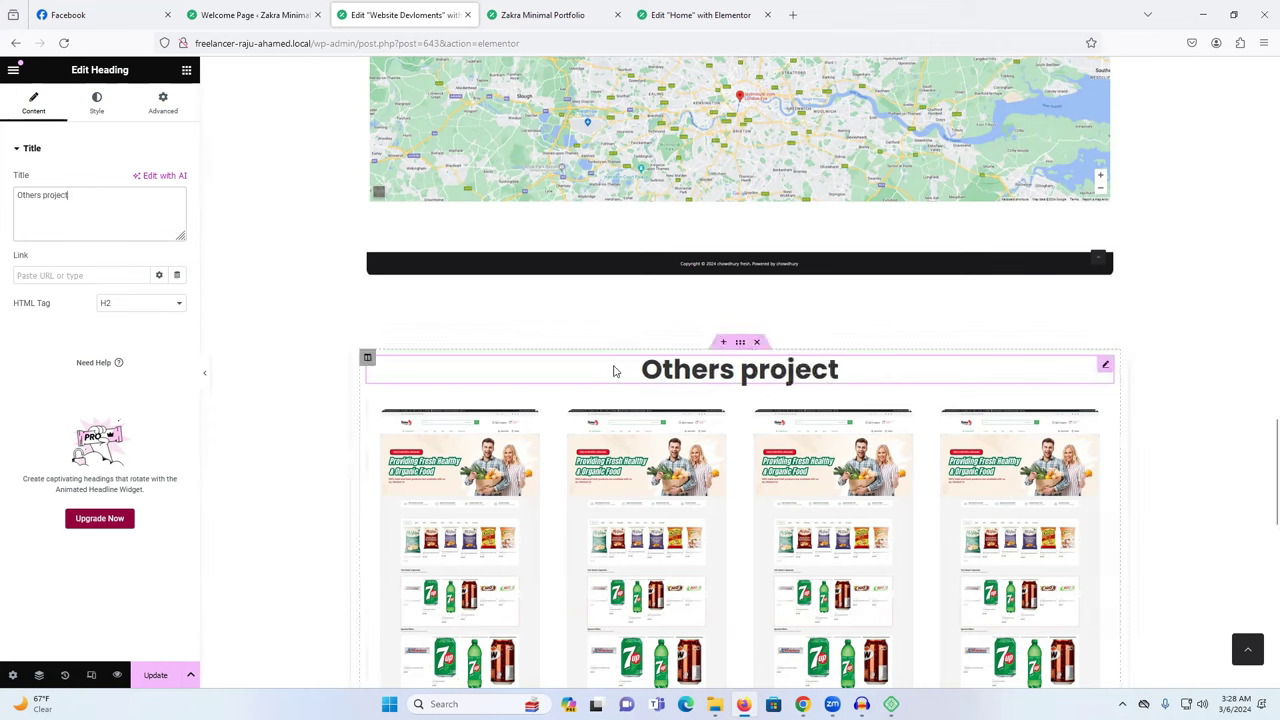
{"action": "scroll", "coordinate": [843, 400], "scroll_direction": "down", "scroll_amount": 3}
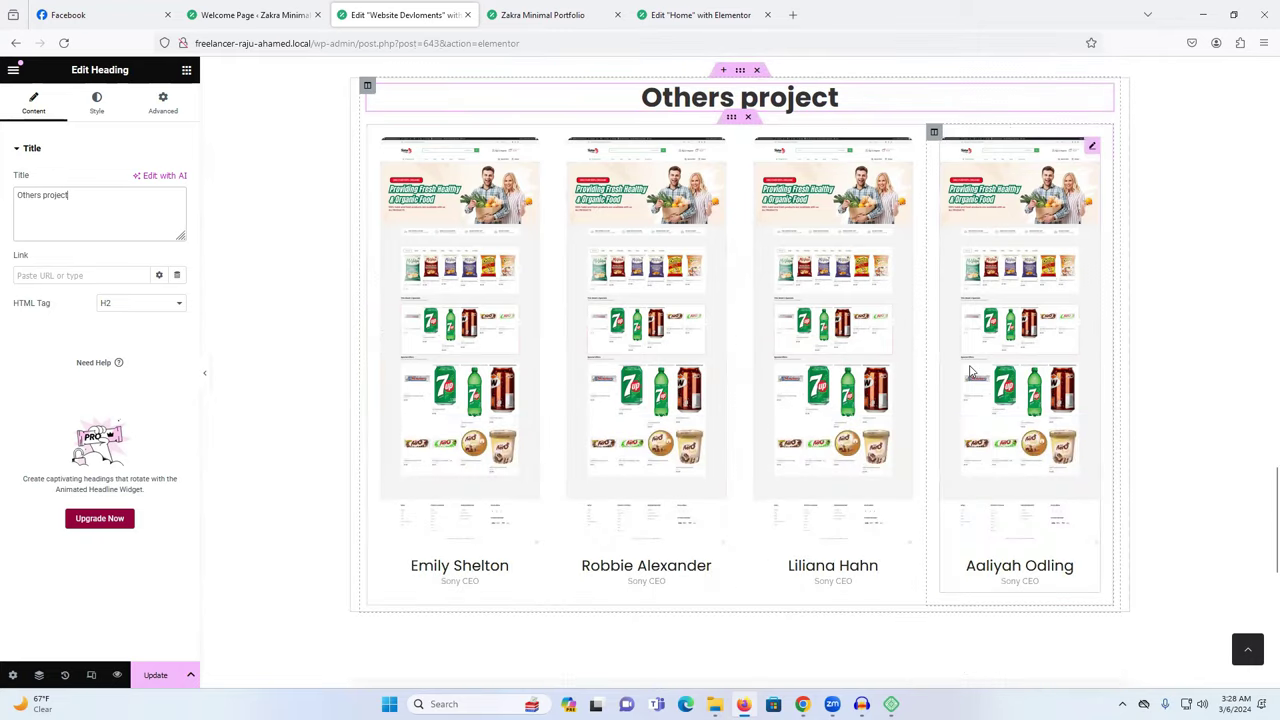
Rename the first team card to 'chioio'.
{"action": "left_click", "coordinate": [449, 569]}
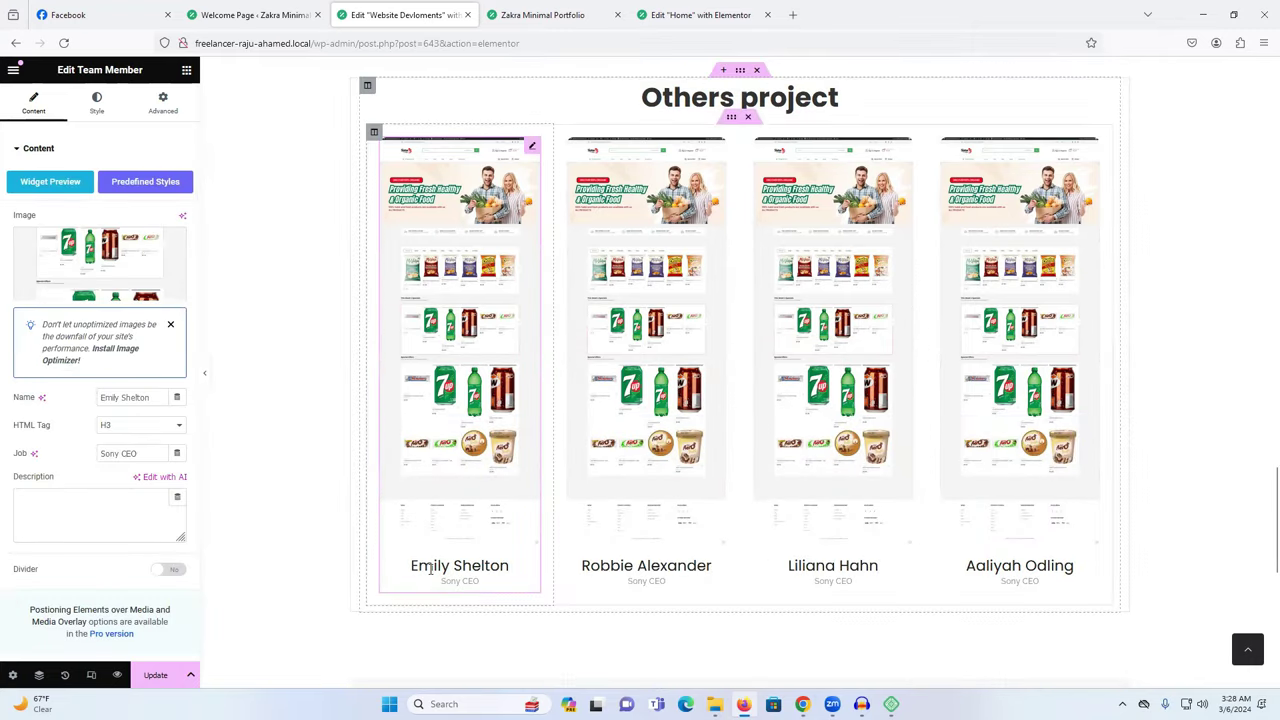
{"action": "triple_click", "coordinate": [124, 397]}
{"action": "type", "text": "chioio"}
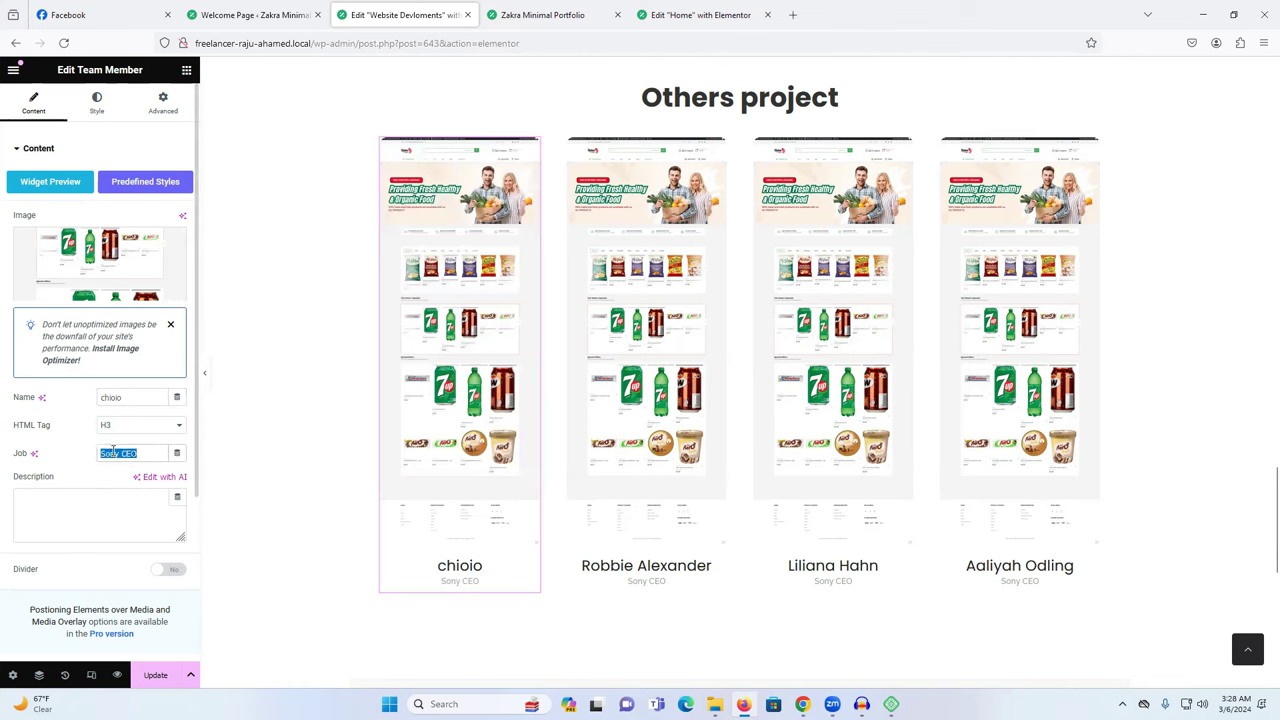
Clear the Robbie Alexander card's Sony CEO job title and rename it 'cxcxcxcv'.
{"action": "left_click", "coordinate": [627, 570]}
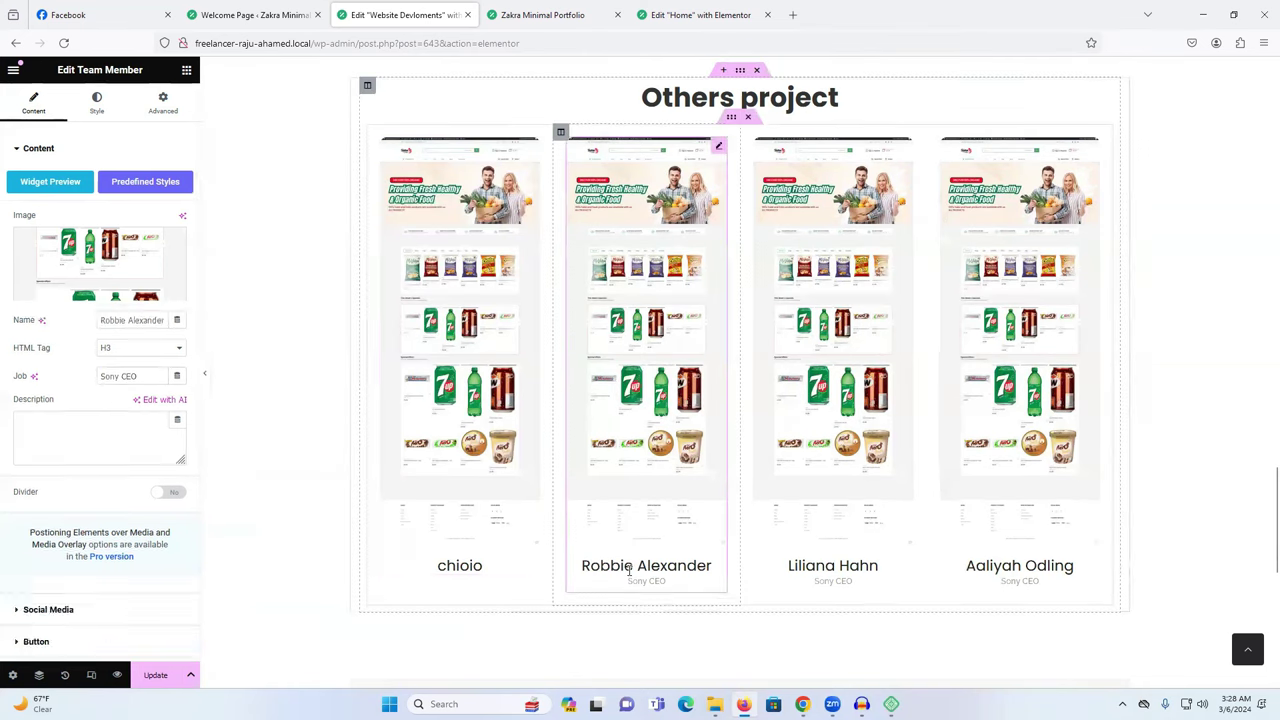
{"action": "left_click_drag", "start_coordinate": [116, 456], "coordinate": [138, 455]}
{"action": "key", "text": "BackSpace"}
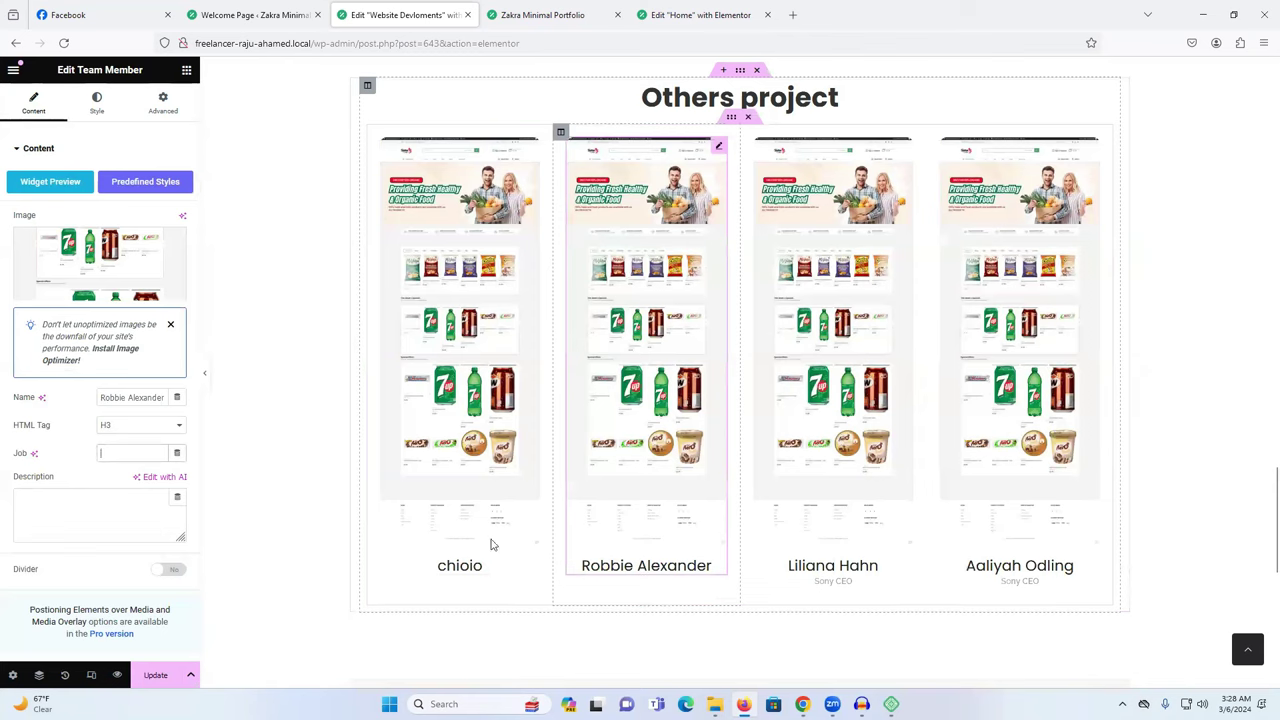
{"action": "double_click", "coordinate": [121, 397]}
{"action": "triple_click", "coordinate": [121, 397]}
{"action": "type", "text": "cxcxcxcv"}
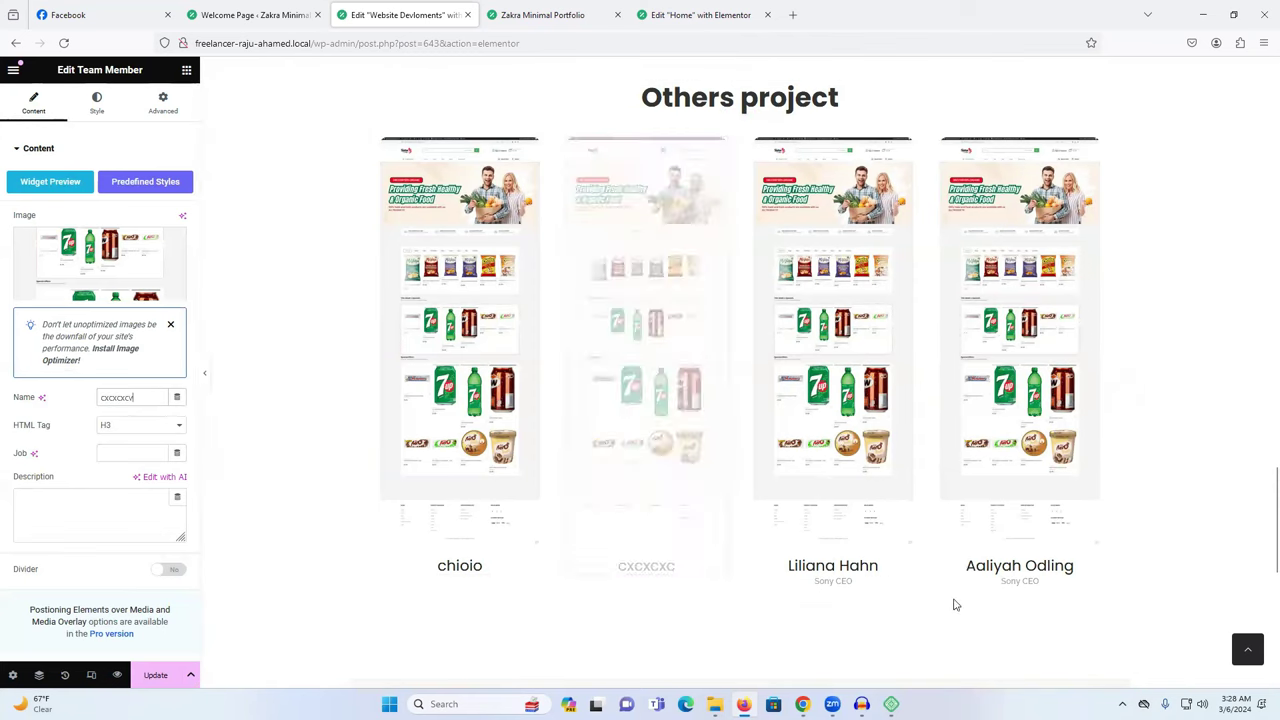
{"action": "scroll", "coordinate": [848, 279], "scroll_direction": "up", "scroll_amount": 5}
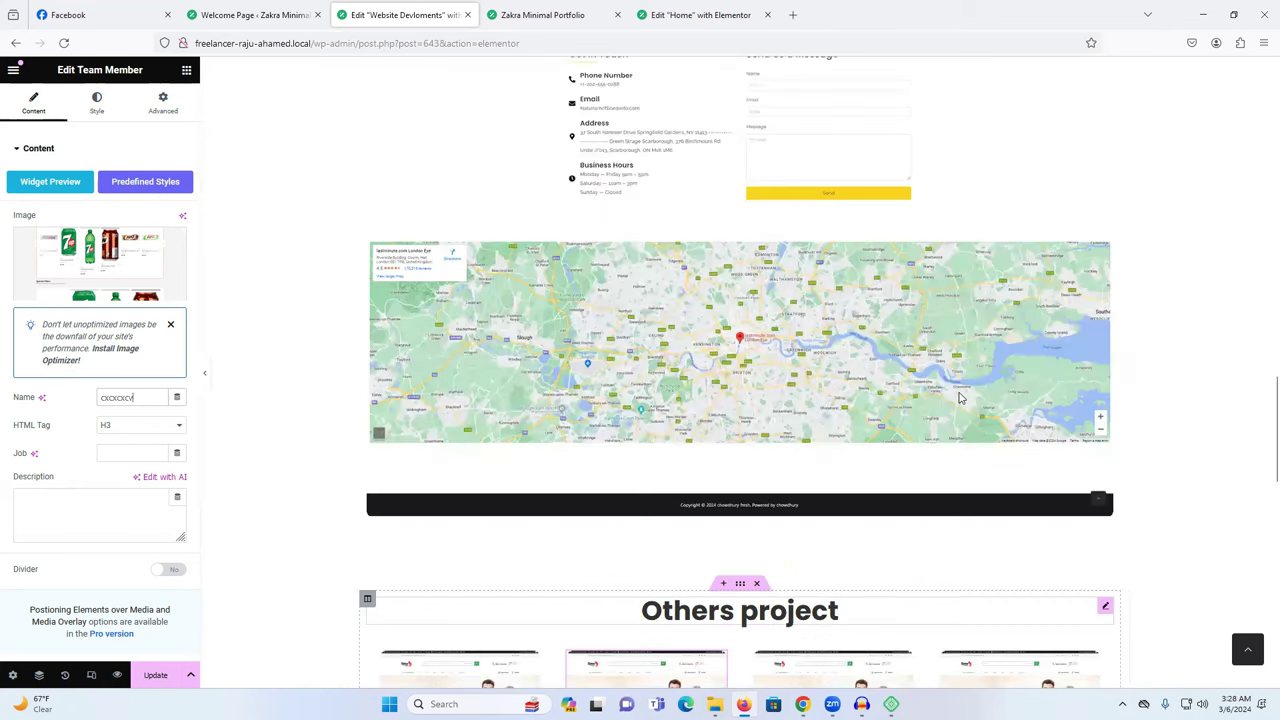
{"action": "scroll", "coordinate": [958, 398], "scroll_direction": "up", "scroll_amount": 5}
{"action": "scroll", "coordinate": [831, 437], "scroll_direction": "down", "scroll_amount": 2}
{"action": "scroll", "coordinate": [831, 437], "scroll_direction": "up", "scroll_amount": 5}
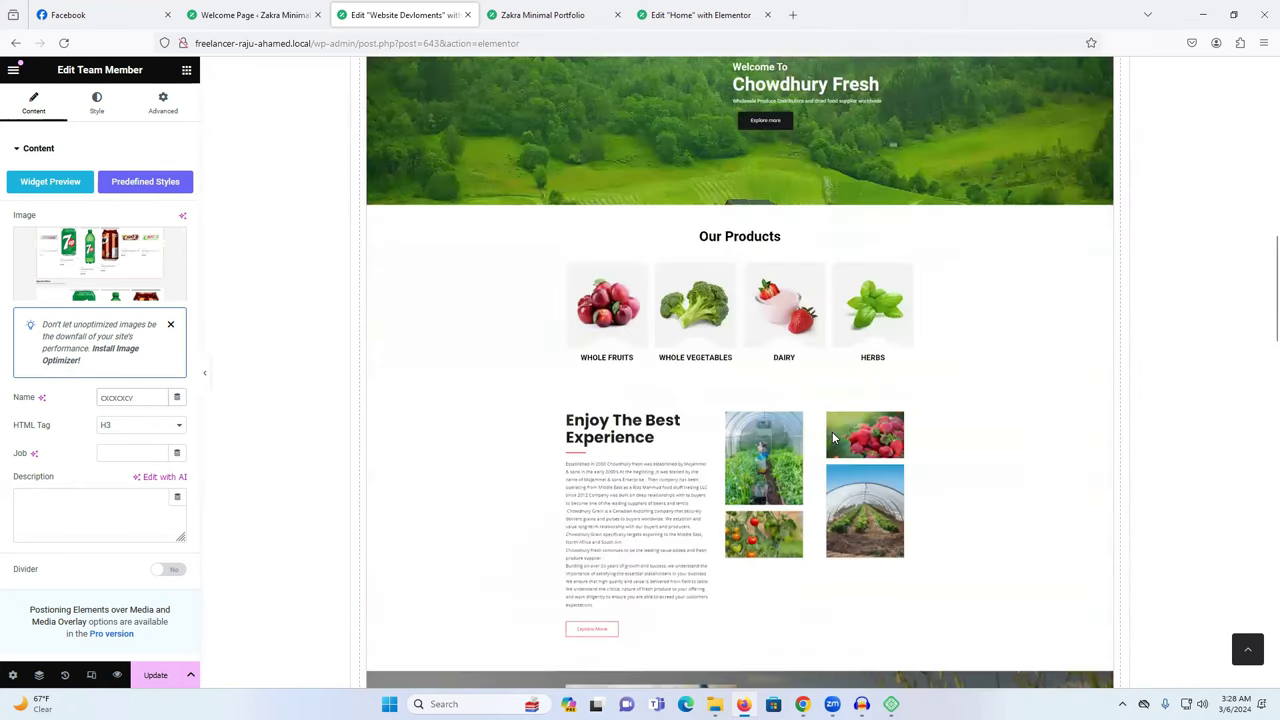
{"action": "scroll", "coordinate": [833, 437], "scroll_direction": "up", "scroll_amount": 10}
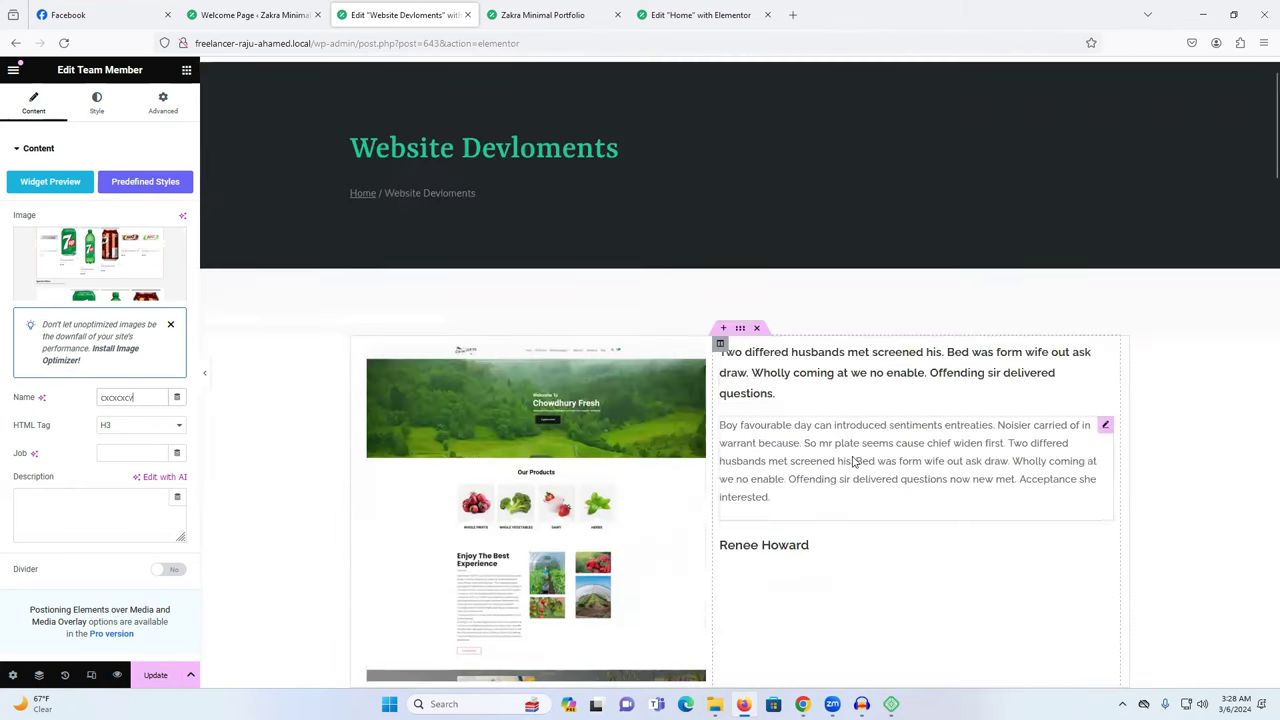
{"action": "scroll", "coordinate": [853, 461], "scroll_direction": "up", "scroll_amount": 1}
Save the page and go back through browser history to the Pages list.
{"action": "left_click", "coordinate": [152, 678]}
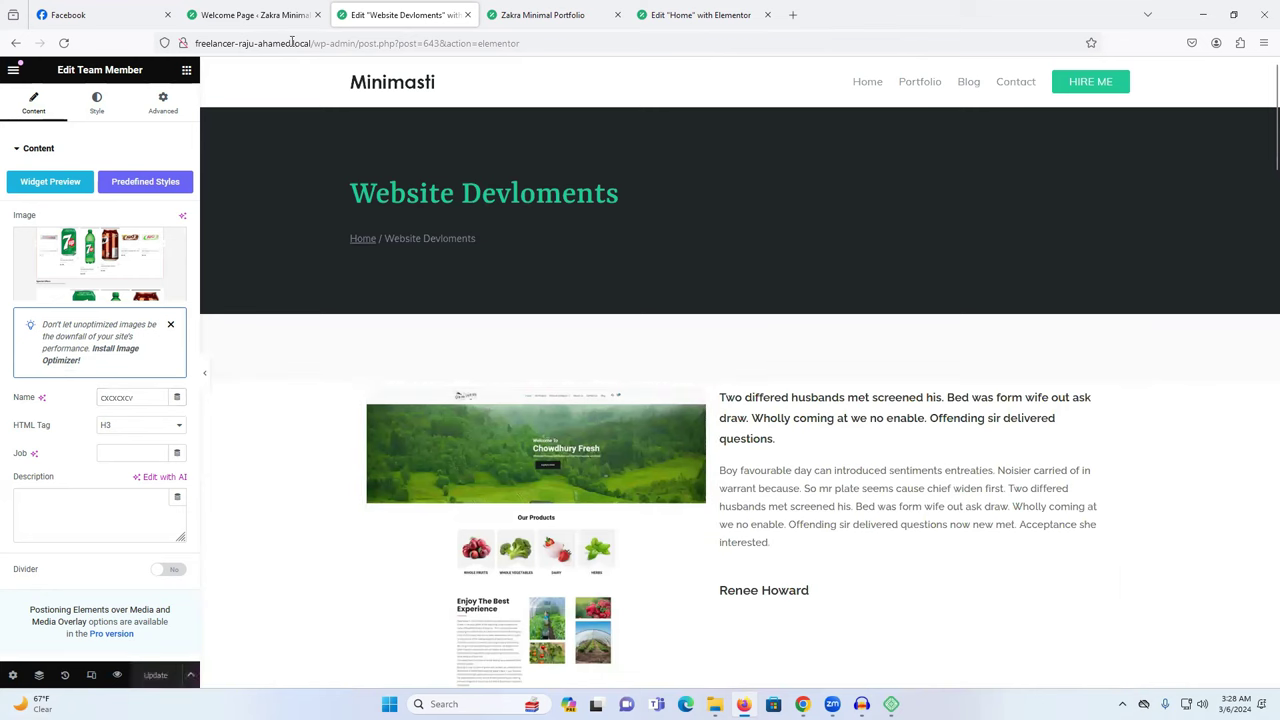
{"action": "left_click_drag", "start_coordinate": [310, 43], "coordinate": [210, 43]}
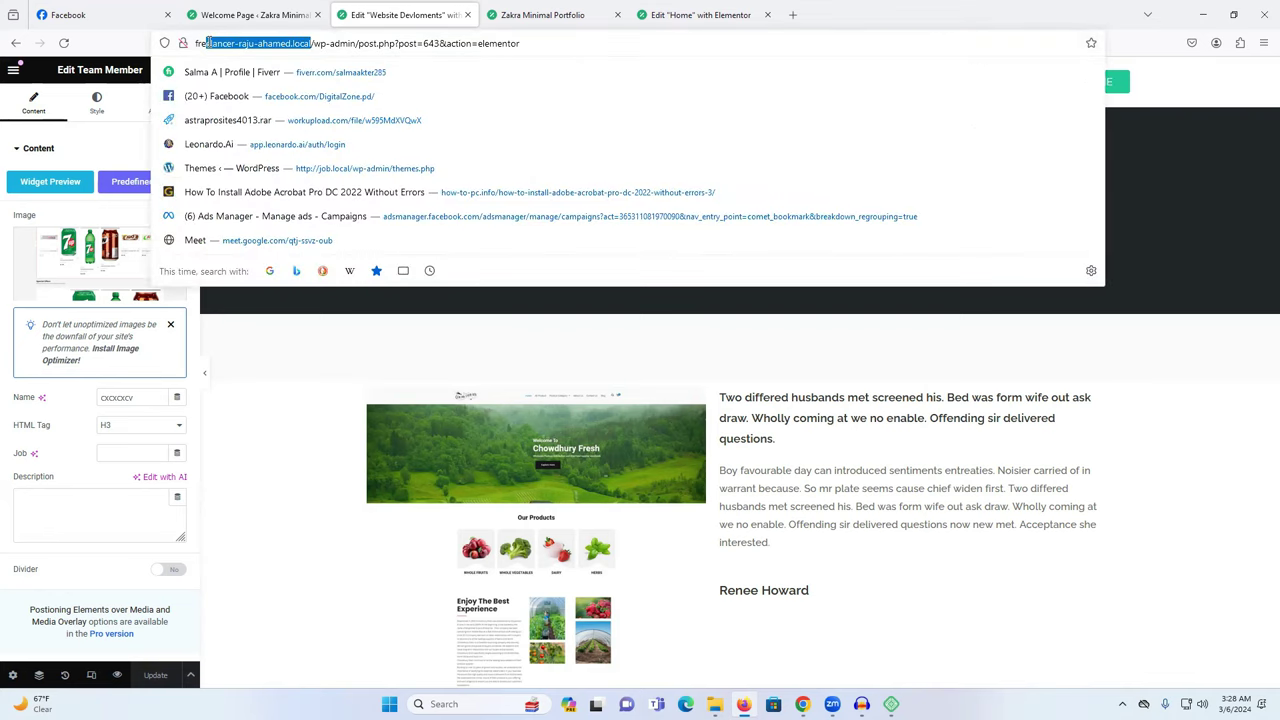
{"action": "triple_click", "coordinate": [314, 43]}
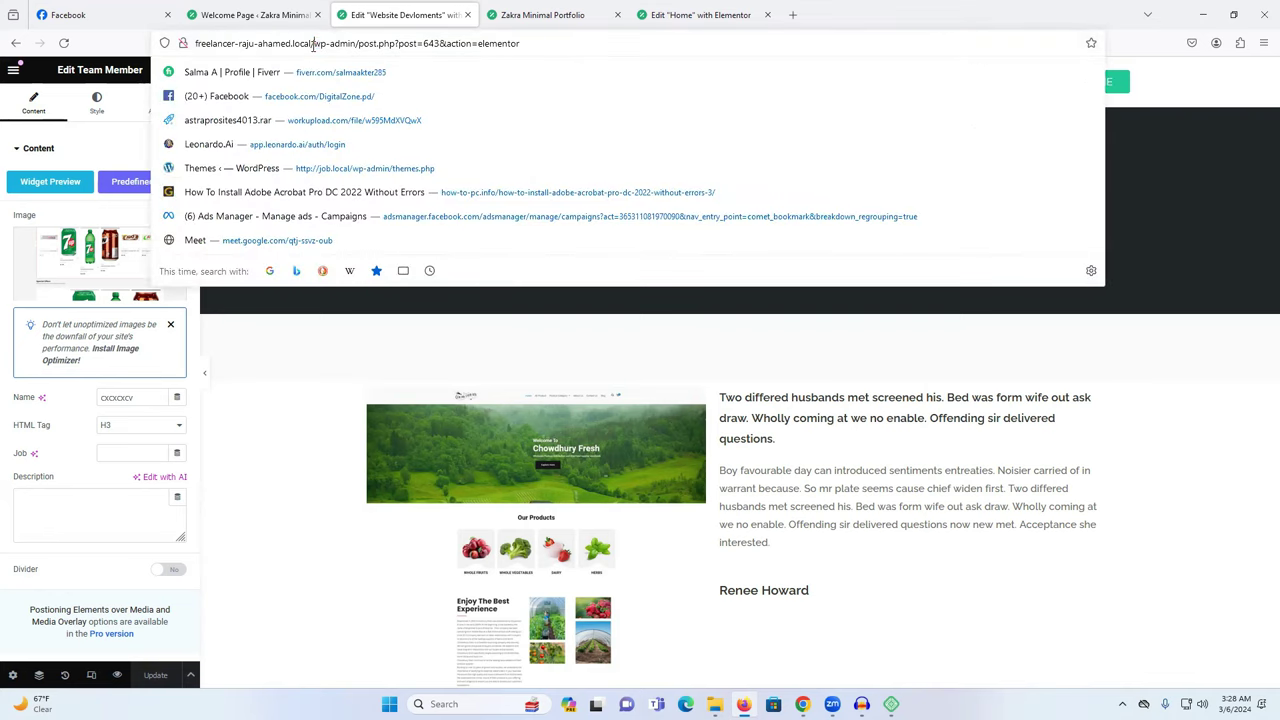
{"action": "right_click", "coordinate": [15, 42]}
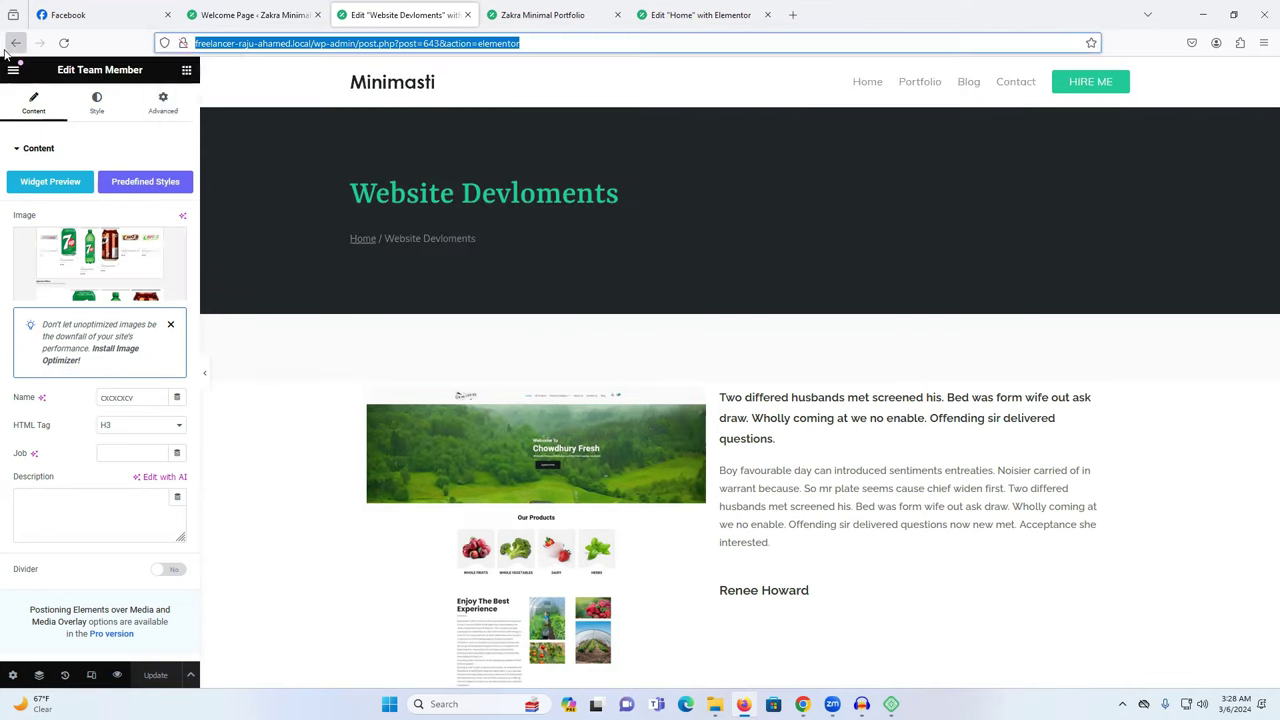
{"action": "left_click", "coordinate": [10, 46]}
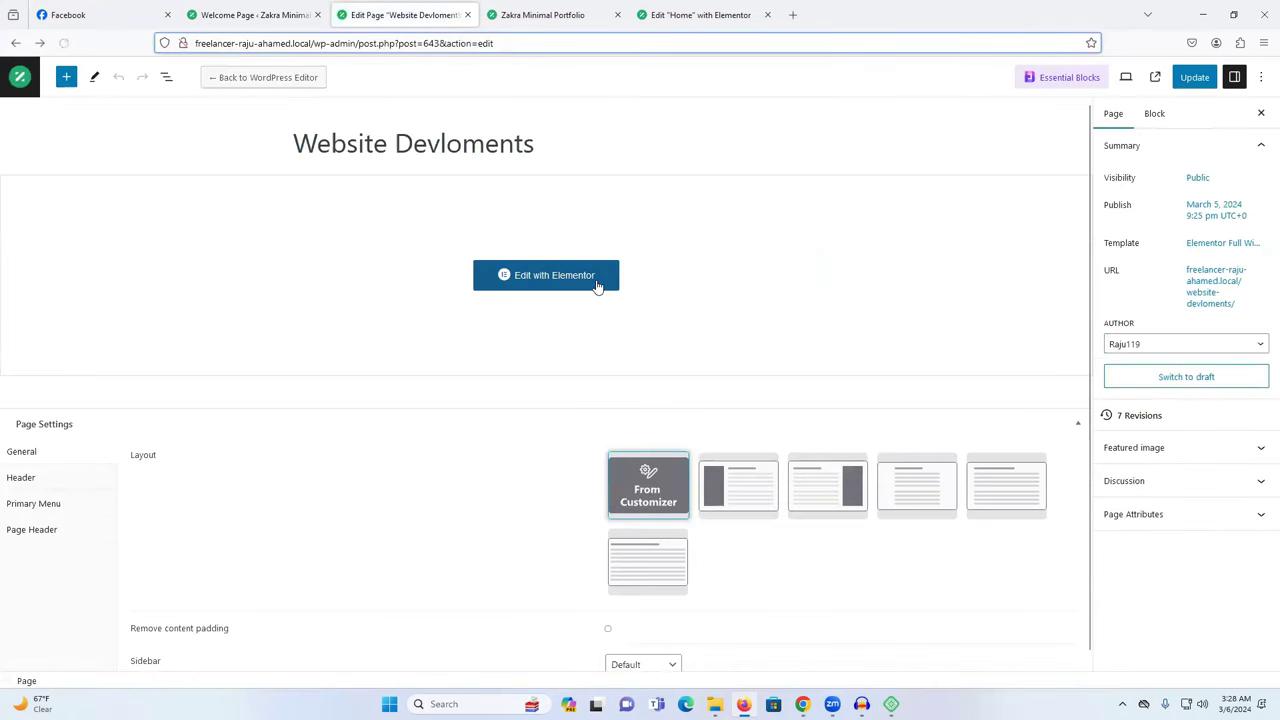
{"action": "left_click", "coordinate": [15, 42]}
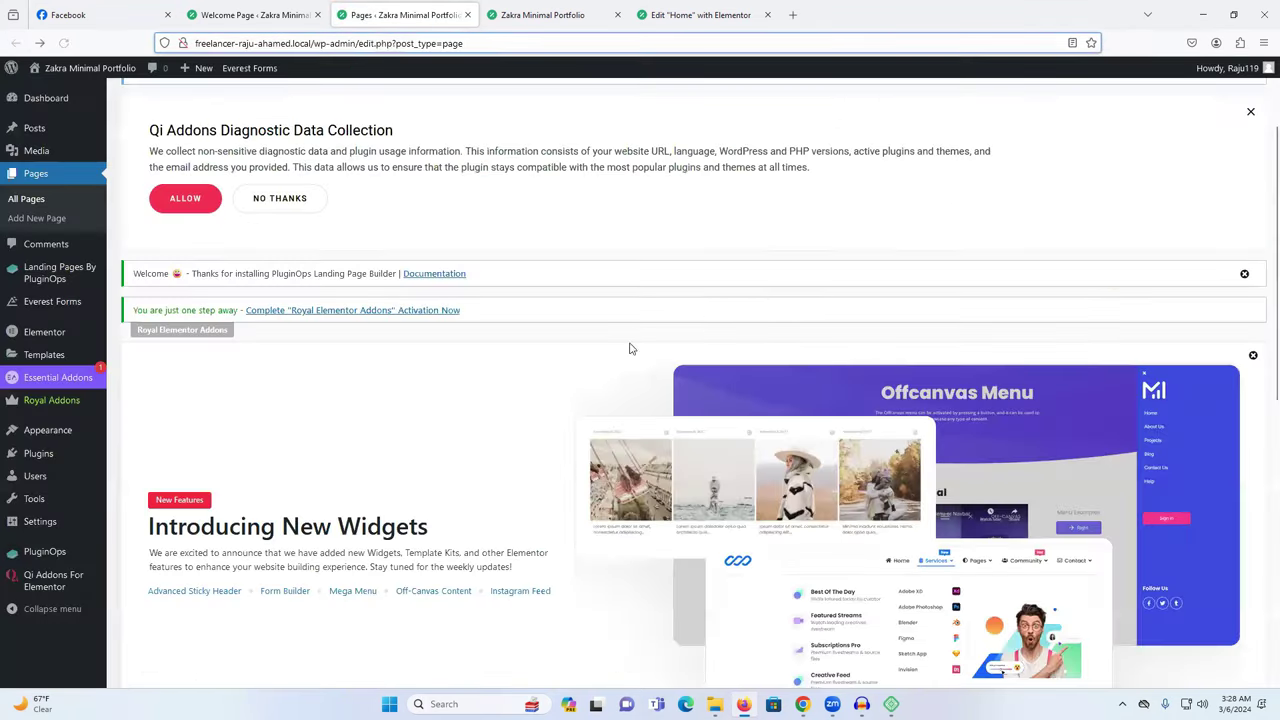
{"action": "scroll", "coordinate": [222, 402], "scroll_direction": "down", "scroll_amount": 7}
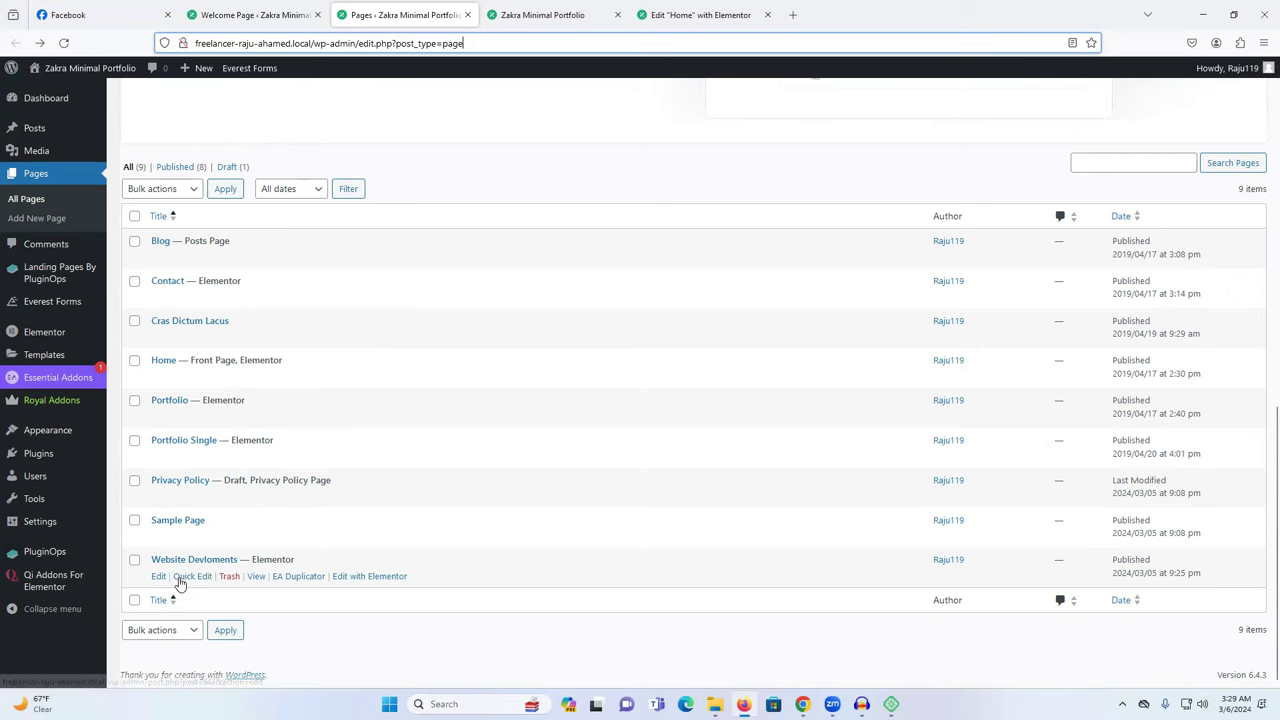
View the Website Devloments page live and copy its web address.
{"action": "left_click", "coordinate": [256, 578]}
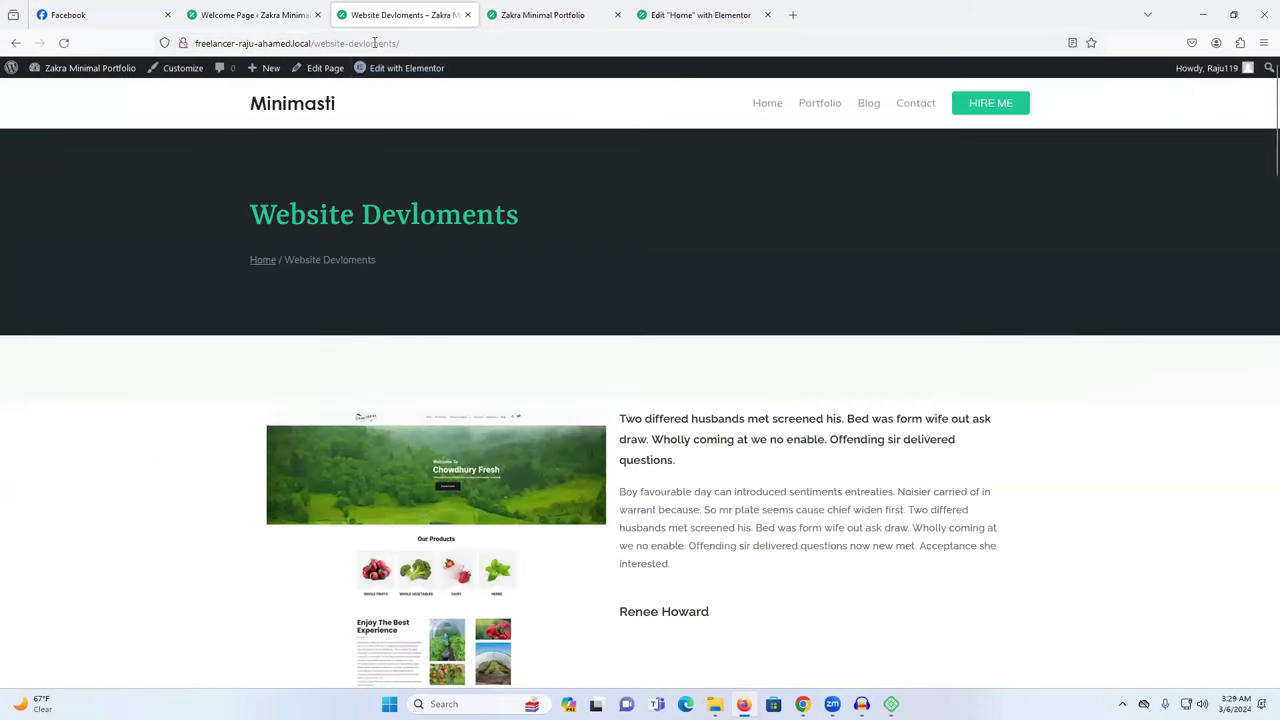
{"action": "left_click", "coordinate": [375, 43]}
{"action": "right_click", "coordinate": [378, 43]}
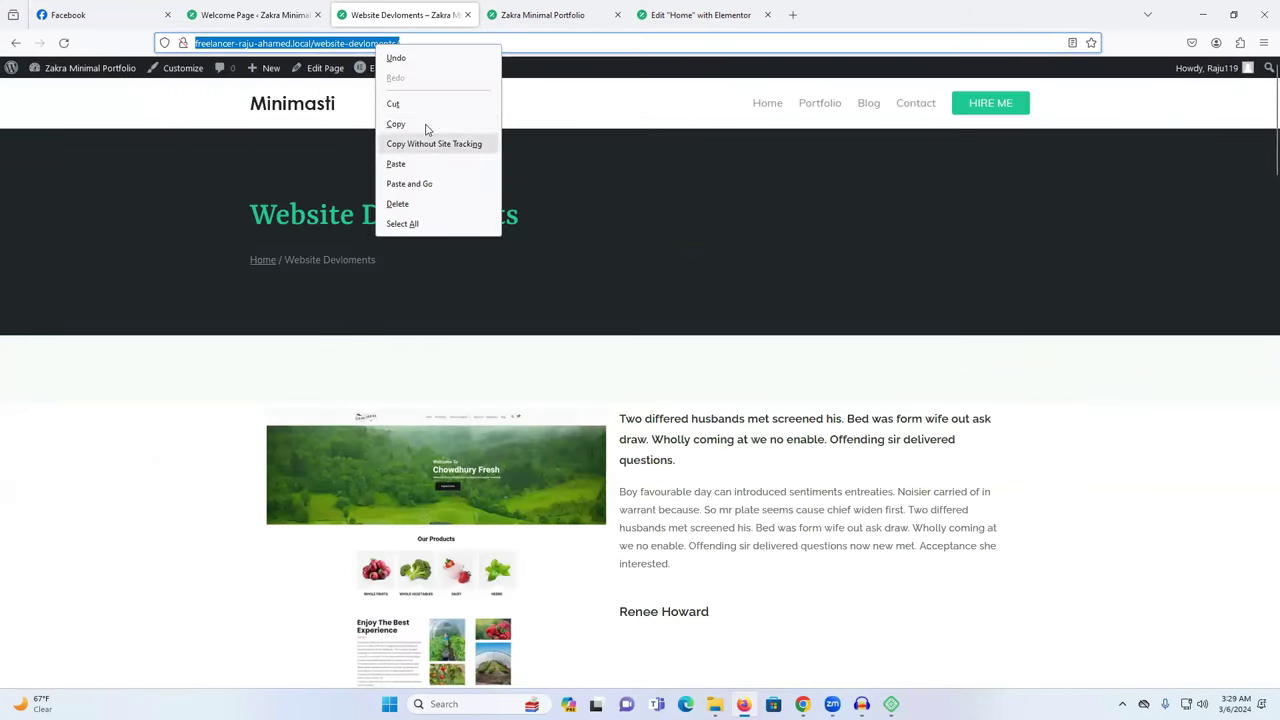
{"action": "left_click", "coordinate": [426, 124]}
{"action": "left_click", "coordinate": [530, 14]}
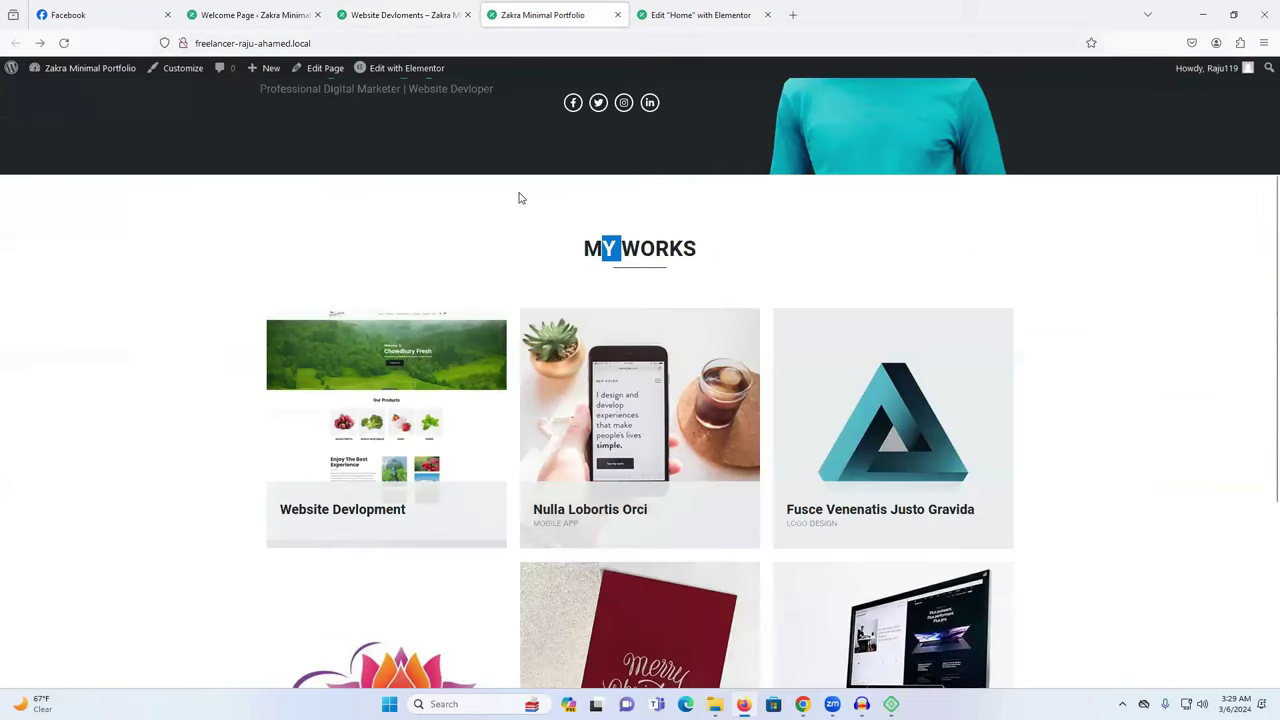
Paste the copied page URL as the Website Devlopment heading's link, save, and reload the live home page.
{"action": "left_click", "coordinate": [705, 14]}
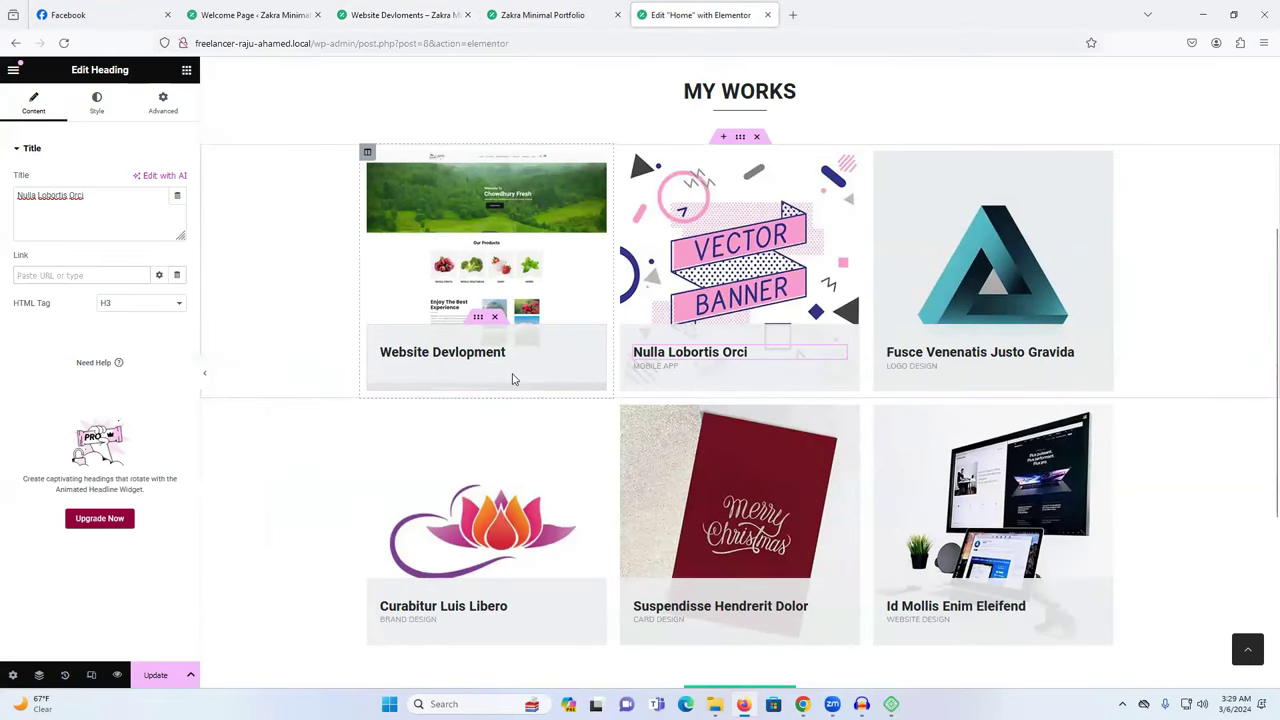
{"action": "left_click", "coordinate": [486, 355]}
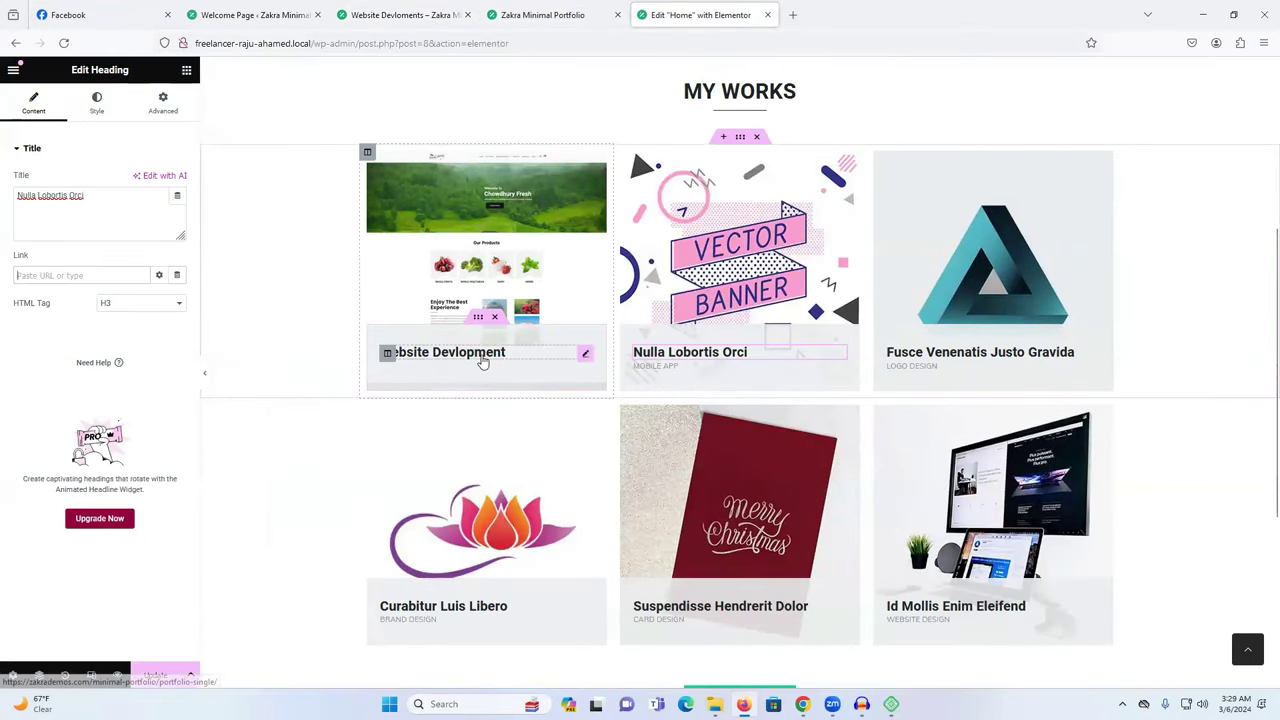
{"action": "triple_click", "coordinate": [87, 277]}
{"action": "key", "text": "ctrl+v"}
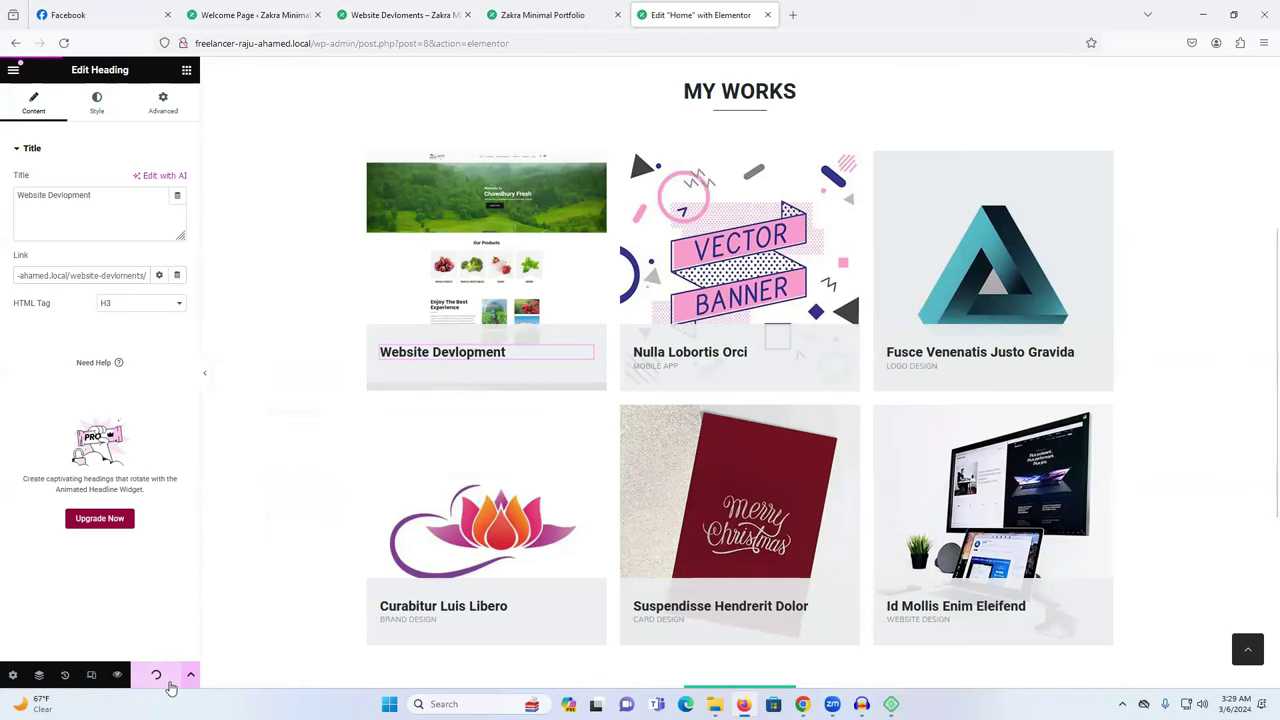
{"action": "left_click", "coordinate": [160, 676]}
{"action": "left_click", "coordinate": [519, 14]}
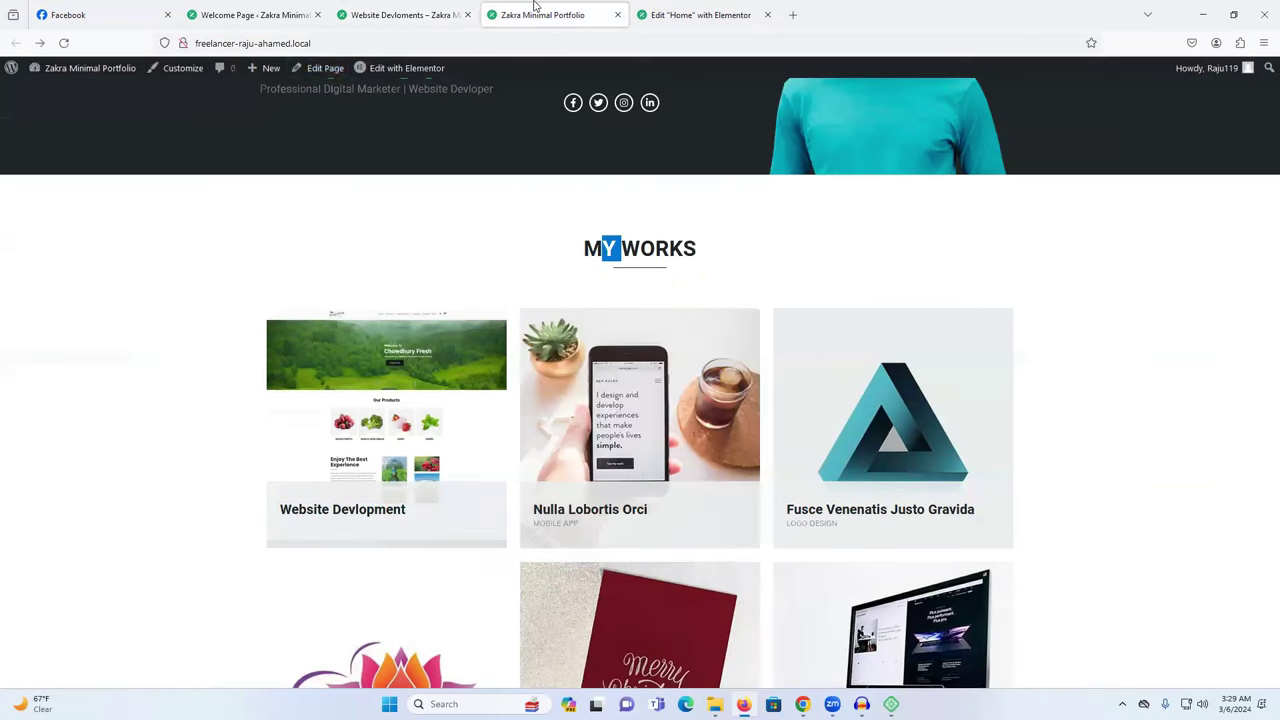
{"action": "right_click", "coordinate": [238, 177]}
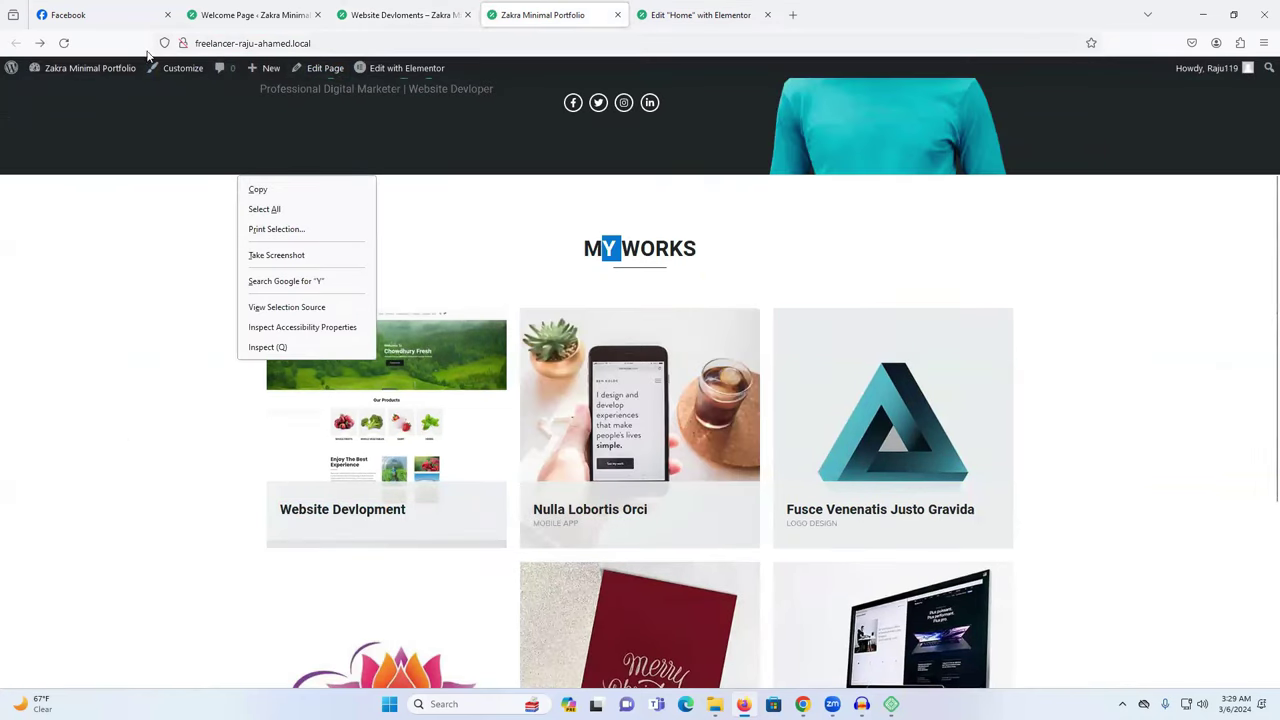
{"action": "left_click", "coordinate": [63, 43]}
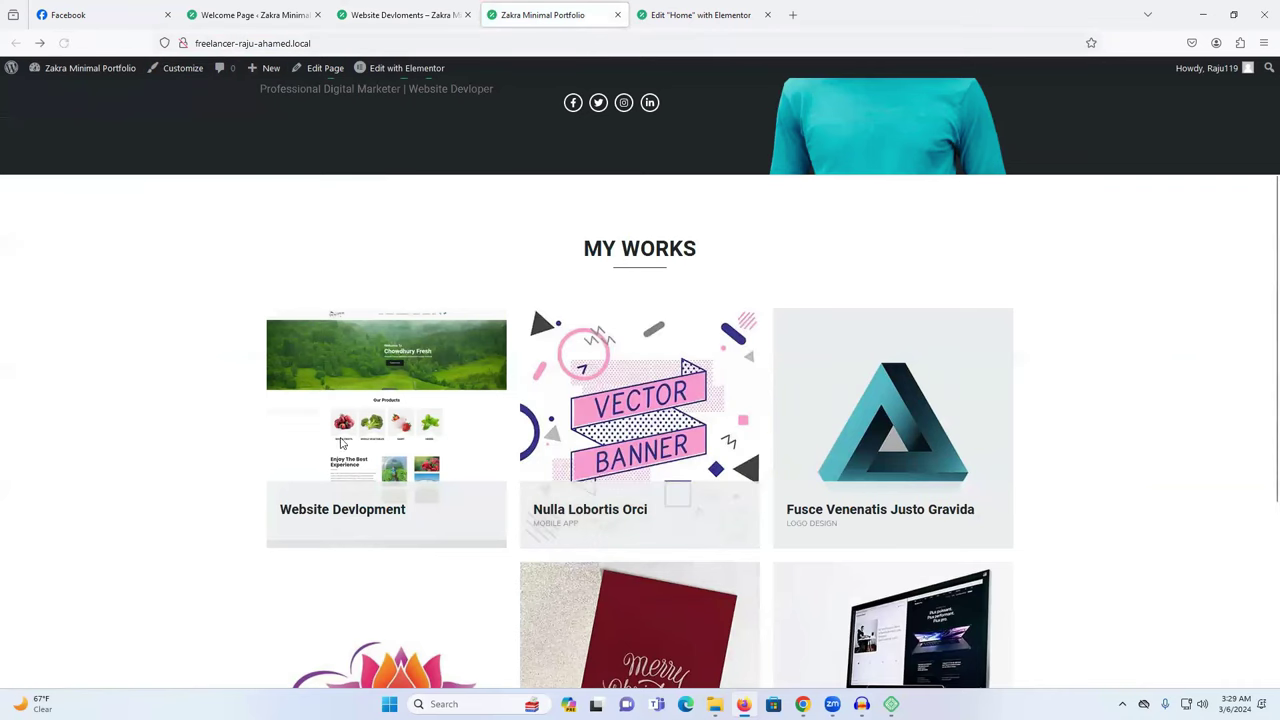
Follow the live Website Devlopment card and scroll through the opened project page.
{"action": "scroll", "coordinate": [455, 382], "scroll_direction": "up", "scroll_amount": 2}
{"action": "scroll", "coordinate": [446, 409], "scroll_direction": "down", "scroll_amount": 2}
{"action": "scroll", "coordinate": [430, 411], "scroll_direction": "up", "scroll_amount": 2}
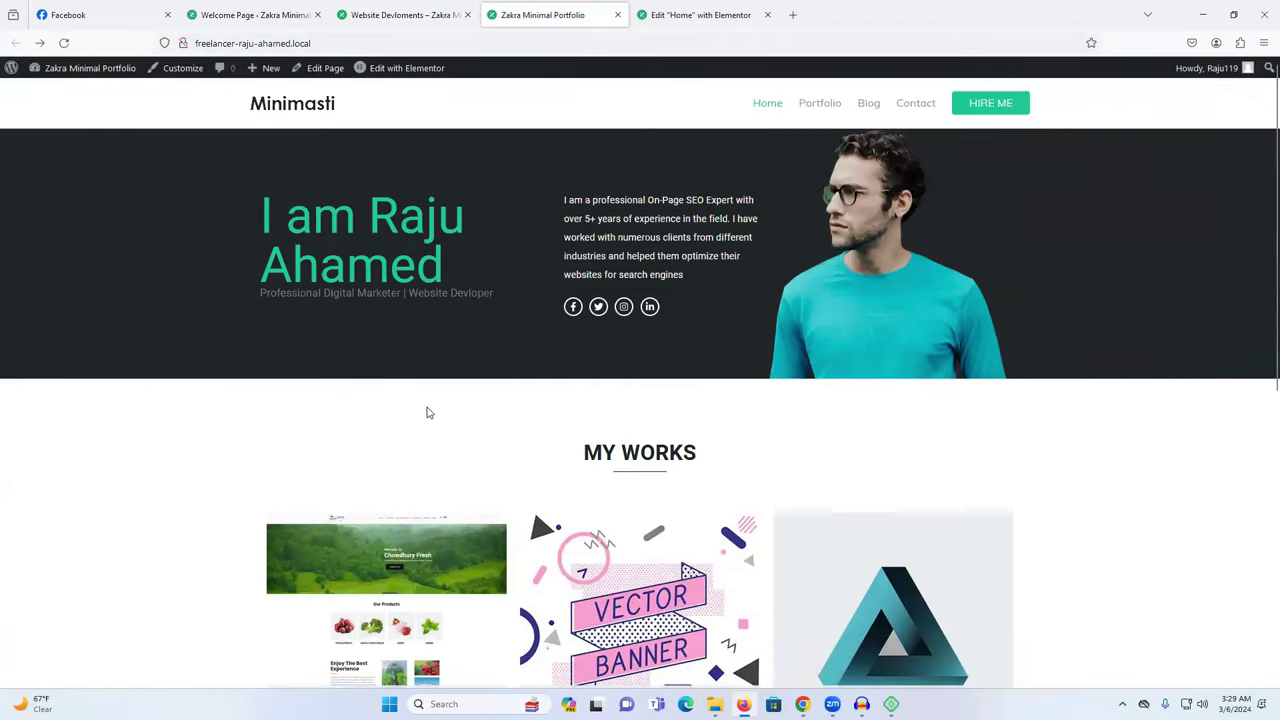
{"action": "scroll", "coordinate": [438, 401], "scroll_direction": "down", "scroll_amount": 3}
{"action": "left_click", "coordinate": [342, 456]}
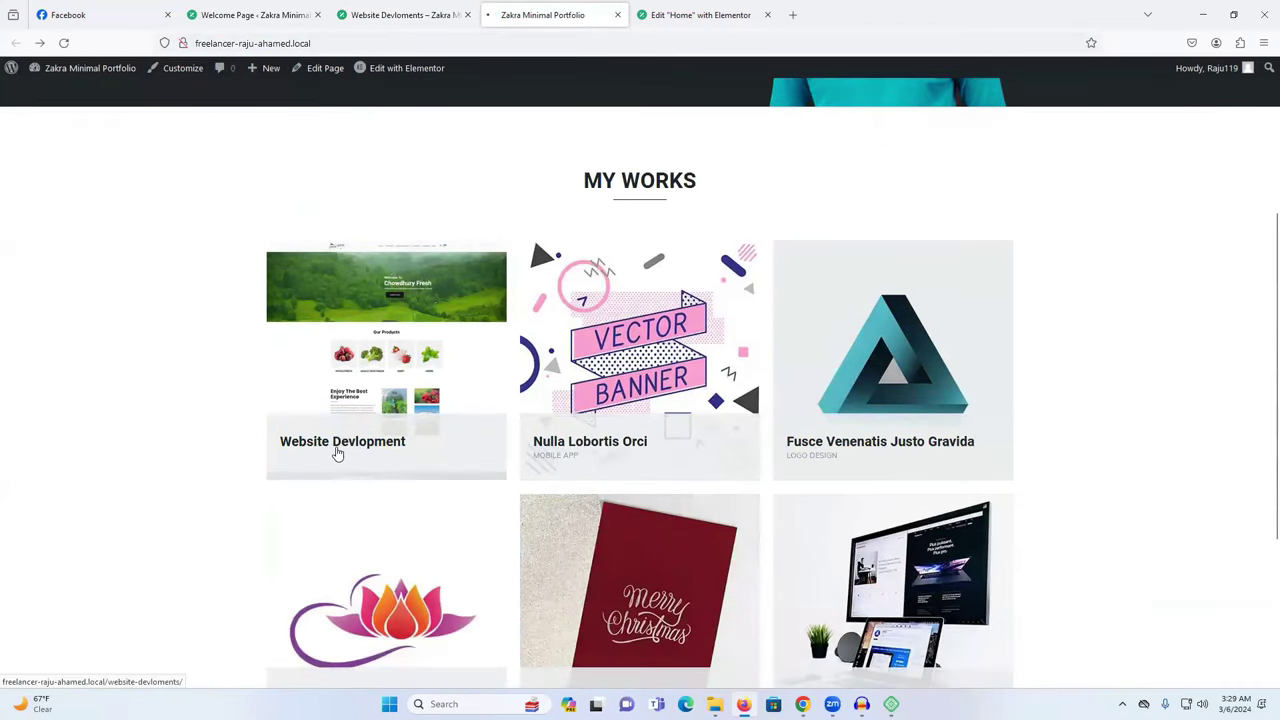
{"action": "scroll", "coordinate": [700, 390], "scroll_direction": "down", "scroll_amount": 3}
{"action": "scroll", "coordinate": [752, 397], "scroll_direction": "down", "scroll_amount": 15}
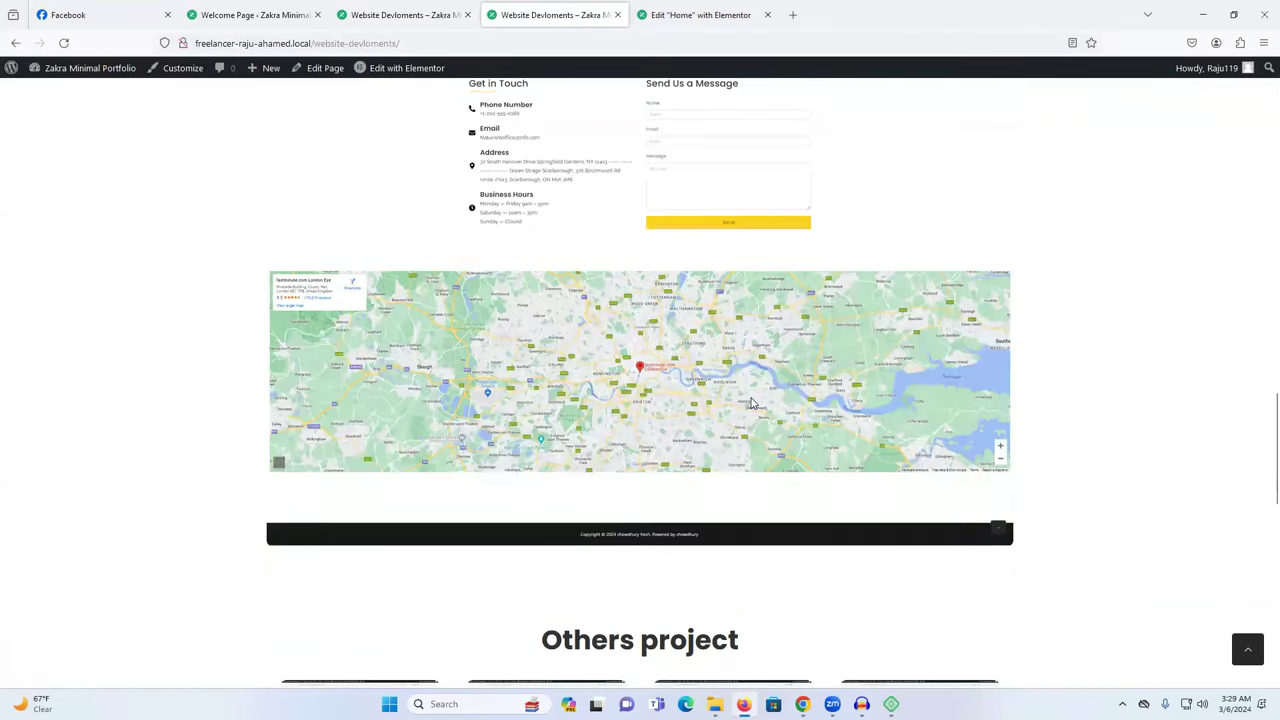
{"action": "scroll", "coordinate": [752, 403], "scroll_direction": "down", "scroll_amount": 3}
{"action": "scroll", "coordinate": [754, 405], "scroll_direction": "down", "scroll_amount": 4}
{"action": "scroll", "coordinate": [760, 420], "scroll_direction": "up", "scroll_amount": 20}
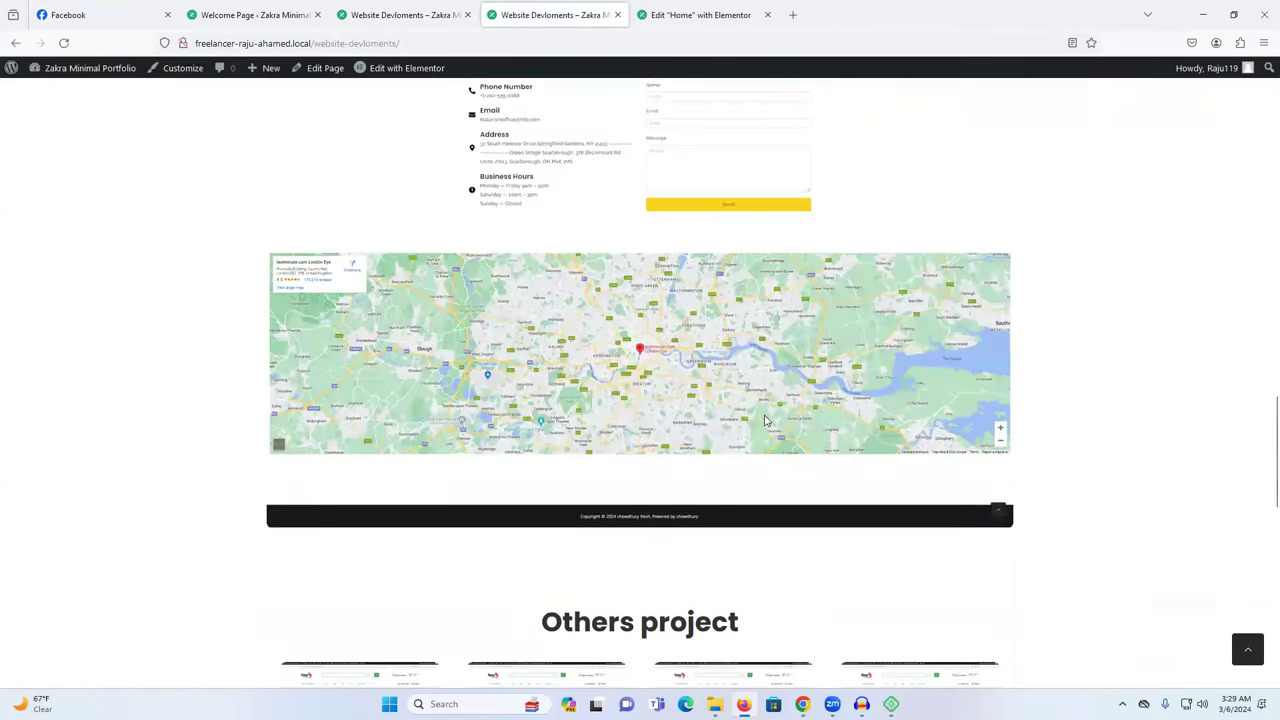
{"action": "scroll", "coordinate": [773, 427], "scroll_direction": "up", "scroll_amount": 10}
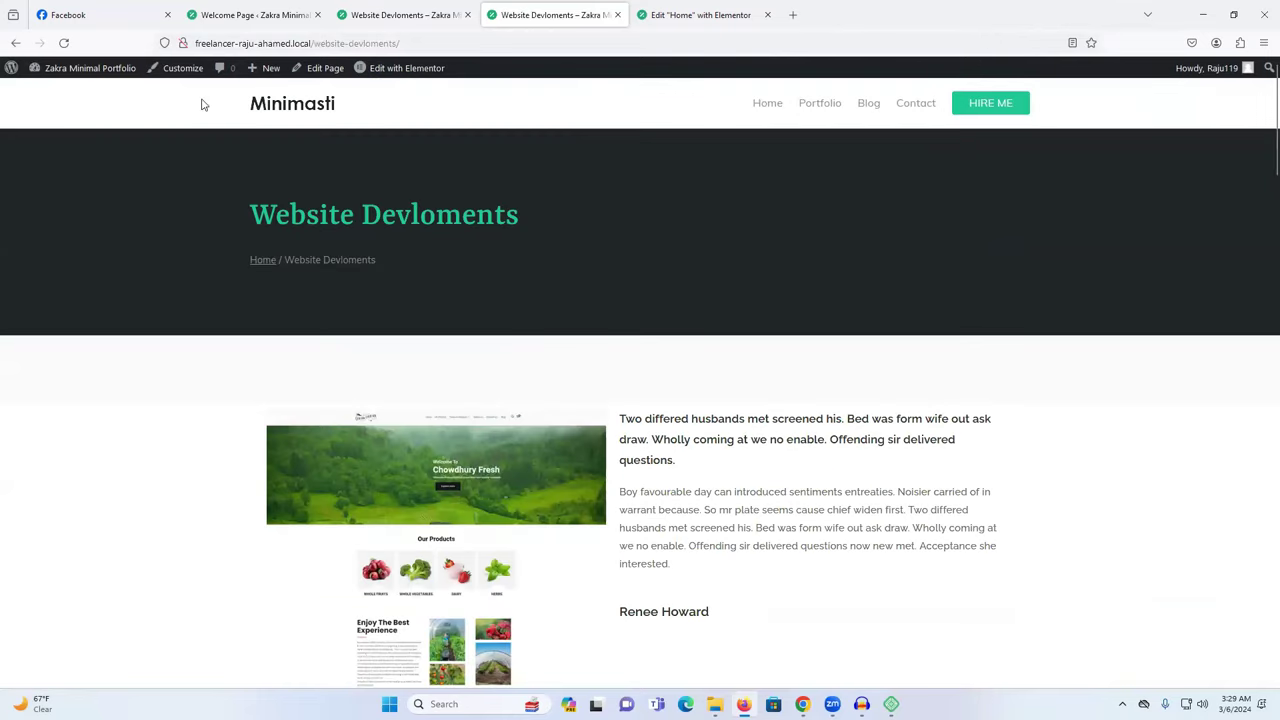
Return to the home page via the Minimasti logo and go back to the Home page editor.
{"action": "left_click", "coordinate": [288, 110]}
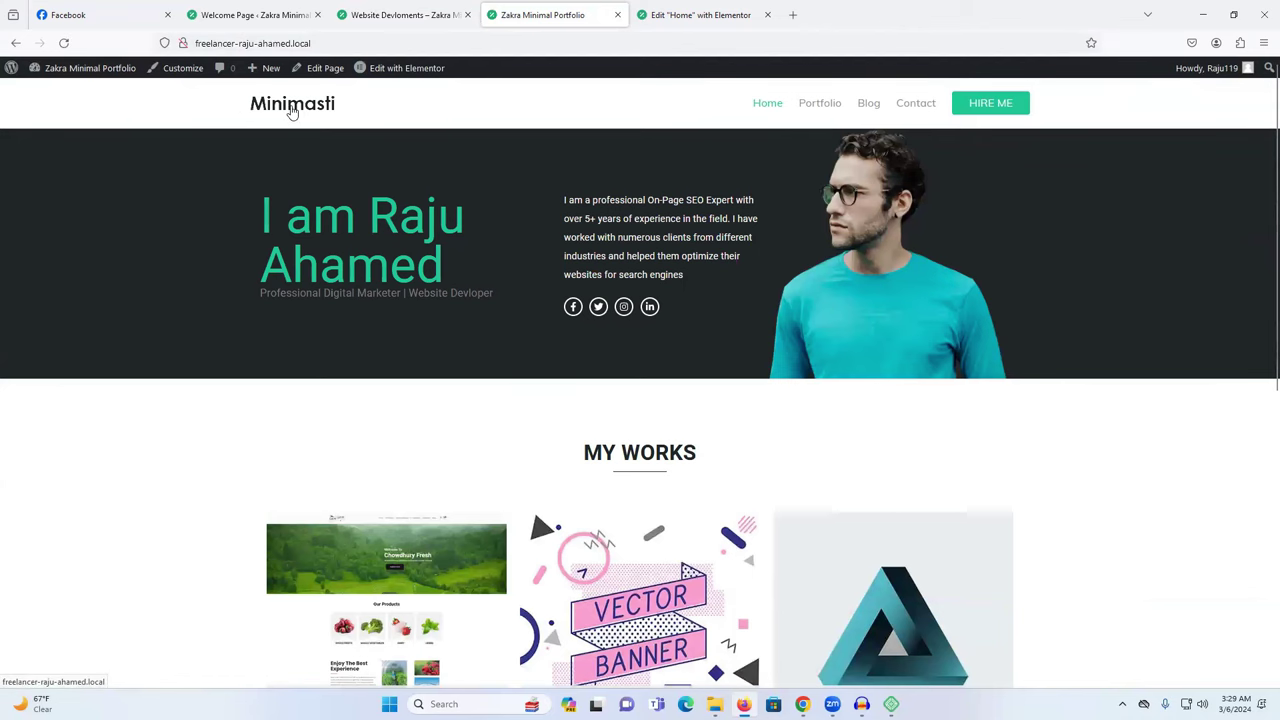
{"action": "left_click", "coordinate": [695, 15]}
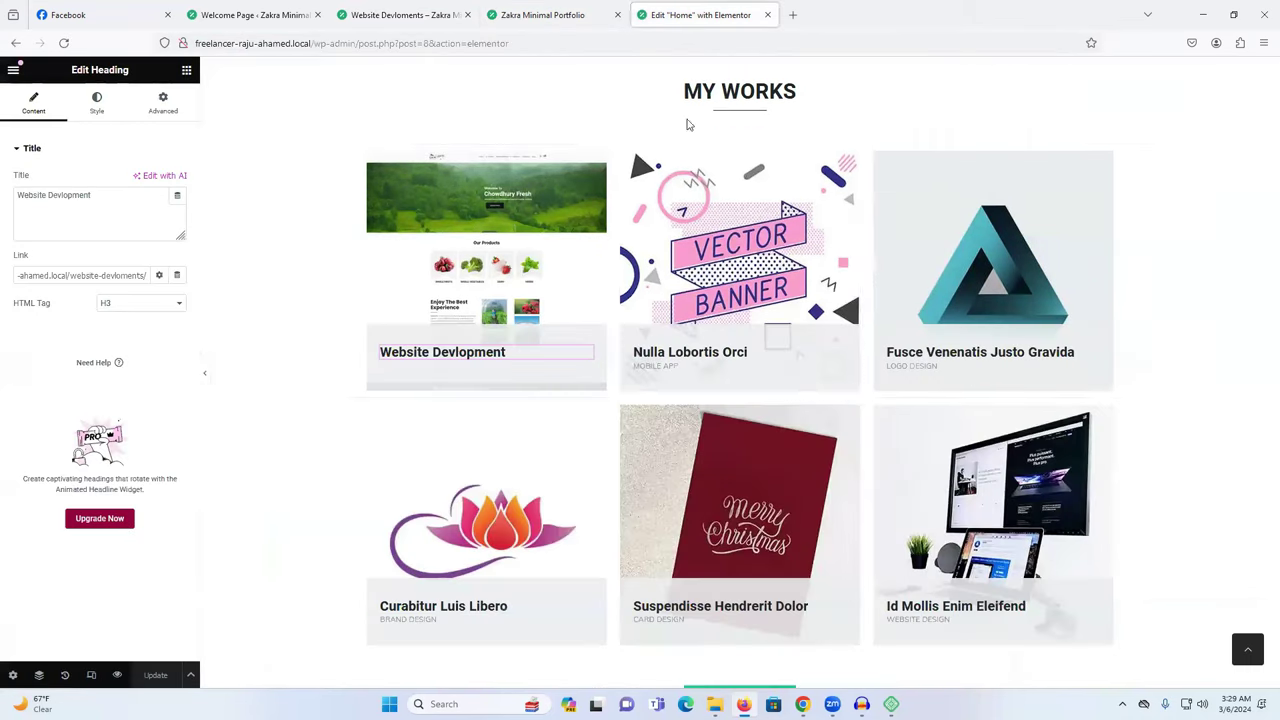
{"action": "scroll", "coordinate": [1044, 275], "scroll_direction": "up", "scroll_amount": 3}
Swap the hero image for the Team-1.jpg portrait from the media library.
{"action": "left_click", "coordinate": [1013, 228]}
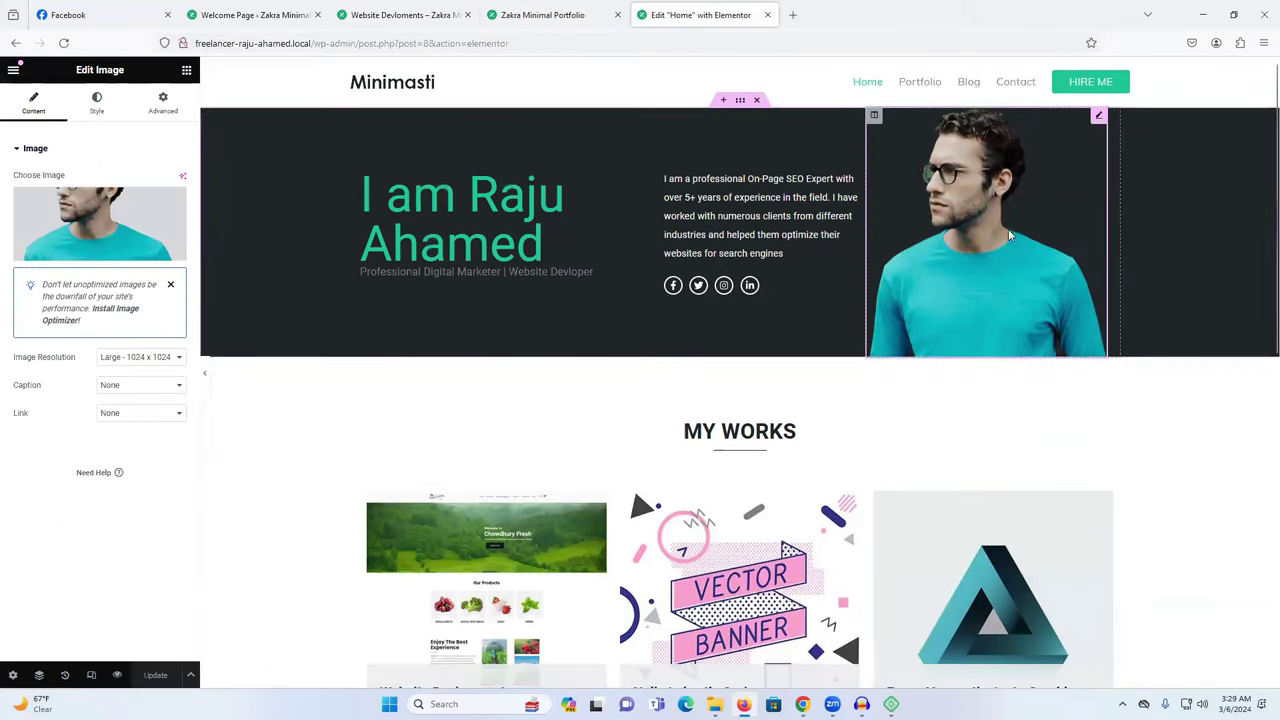
{"action": "left_click", "coordinate": [80, 228]}
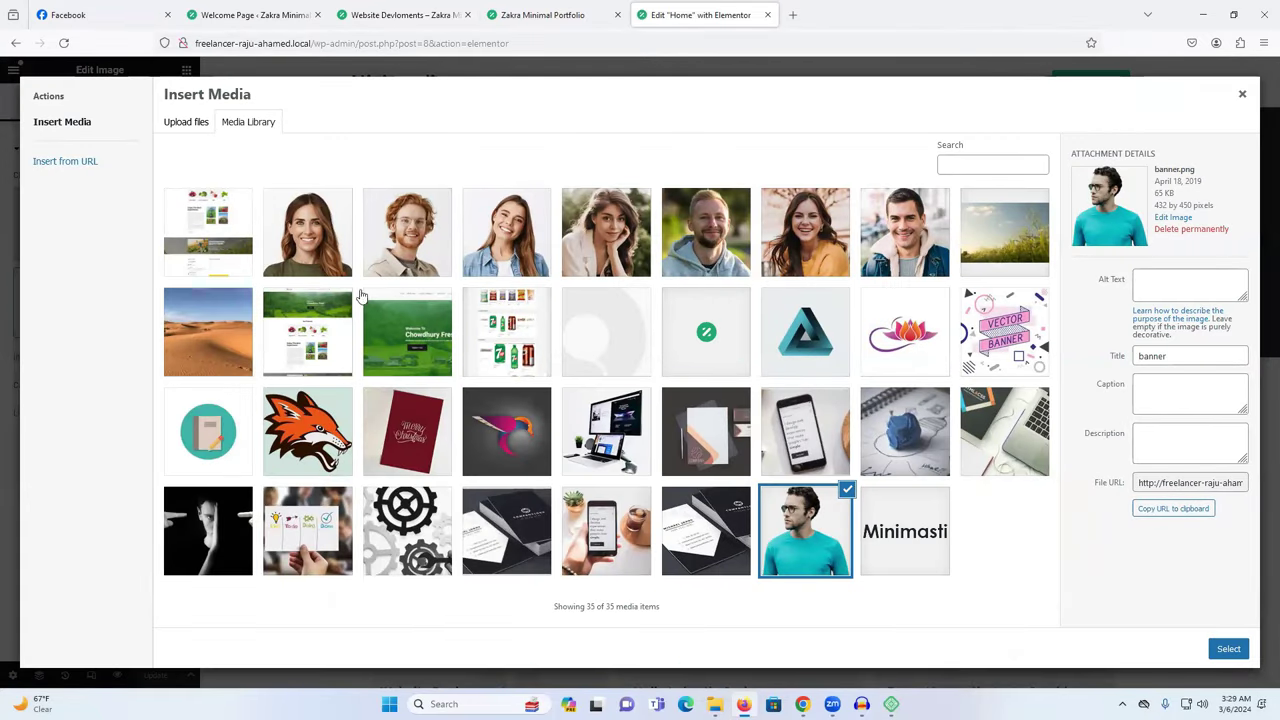
{"action": "left_click", "coordinate": [306, 218]}
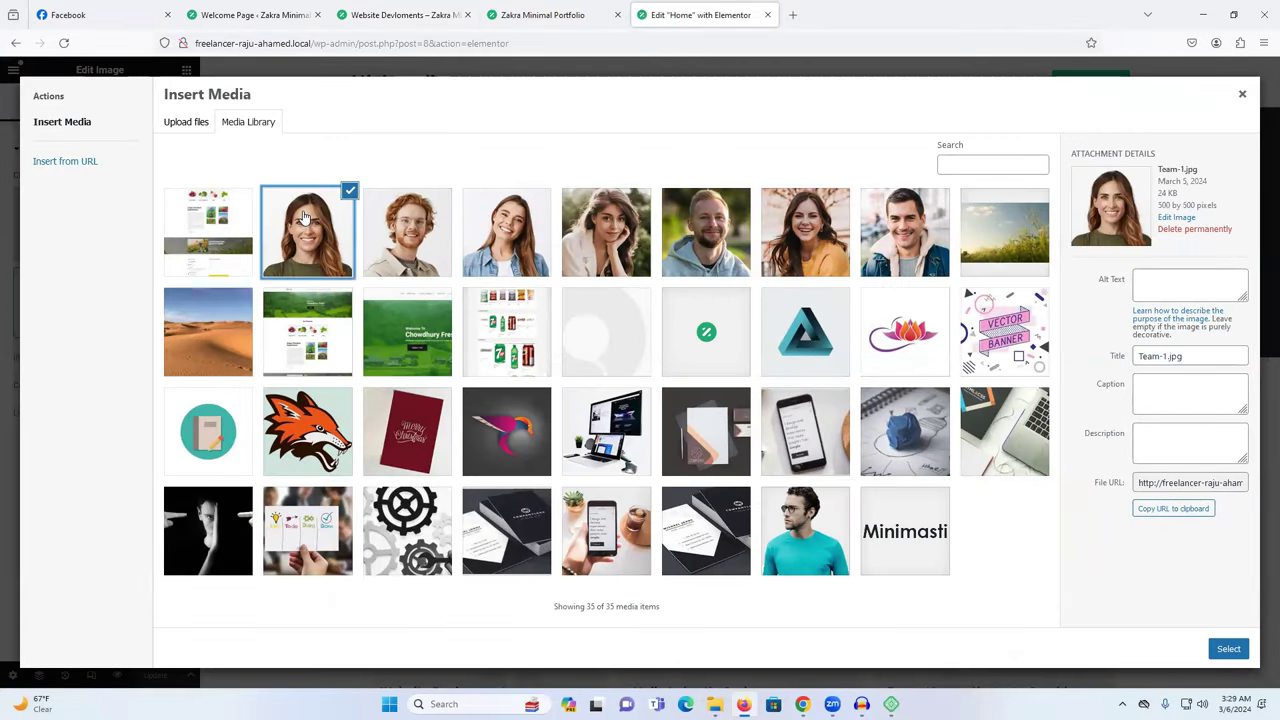
{"action": "left_click", "coordinate": [1228, 648]}
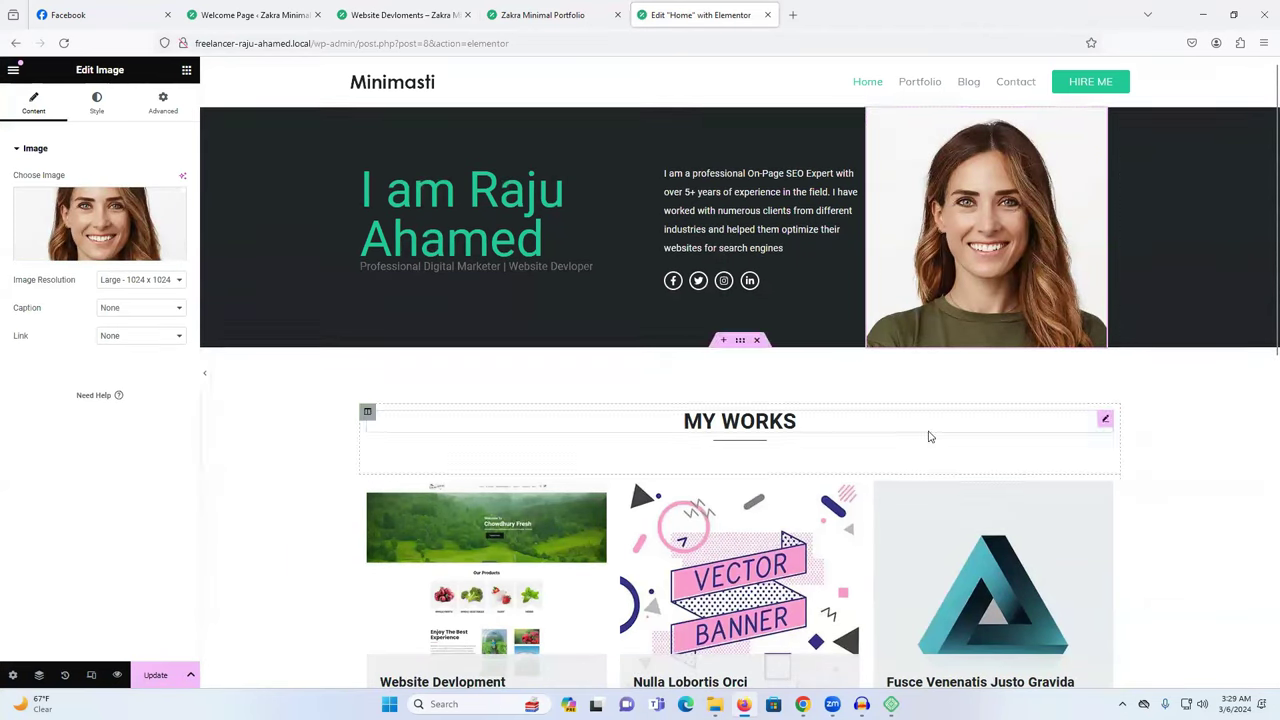
{"action": "scroll", "coordinate": [900, 420], "scroll_direction": "down", "scroll_amount": 10}
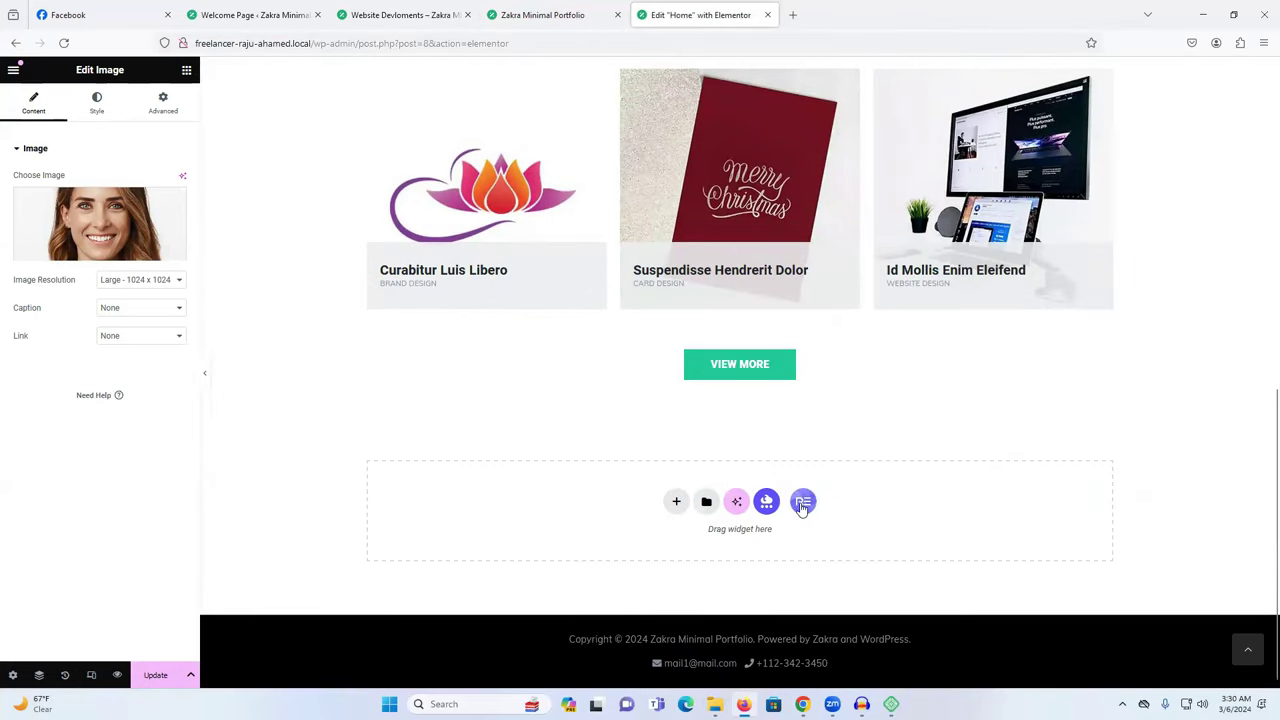
Duplicate the Suspendisse Hendrerit Dolor card, then revert it via History's 'Heading Link Edited' entry.
{"action": "scroll", "coordinate": [702, 250], "scroll_direction": "up", "scroll_amount": 2}
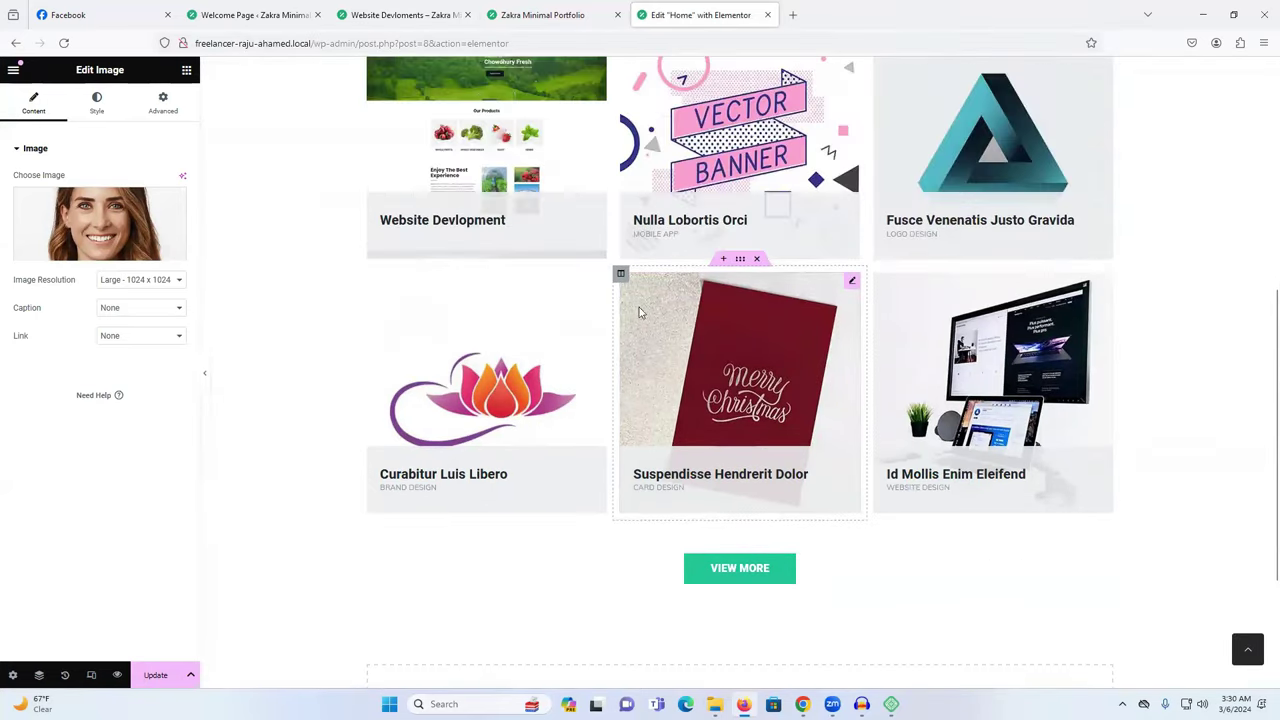
{"action": "scroll", "coordinate": [829, 374], "scroll_direction": "down", "scroll_amount": 1}
{"action": "scroll", "coordinate": [647, 287], "scroll_direction": "up", "scroll_amount": 1}
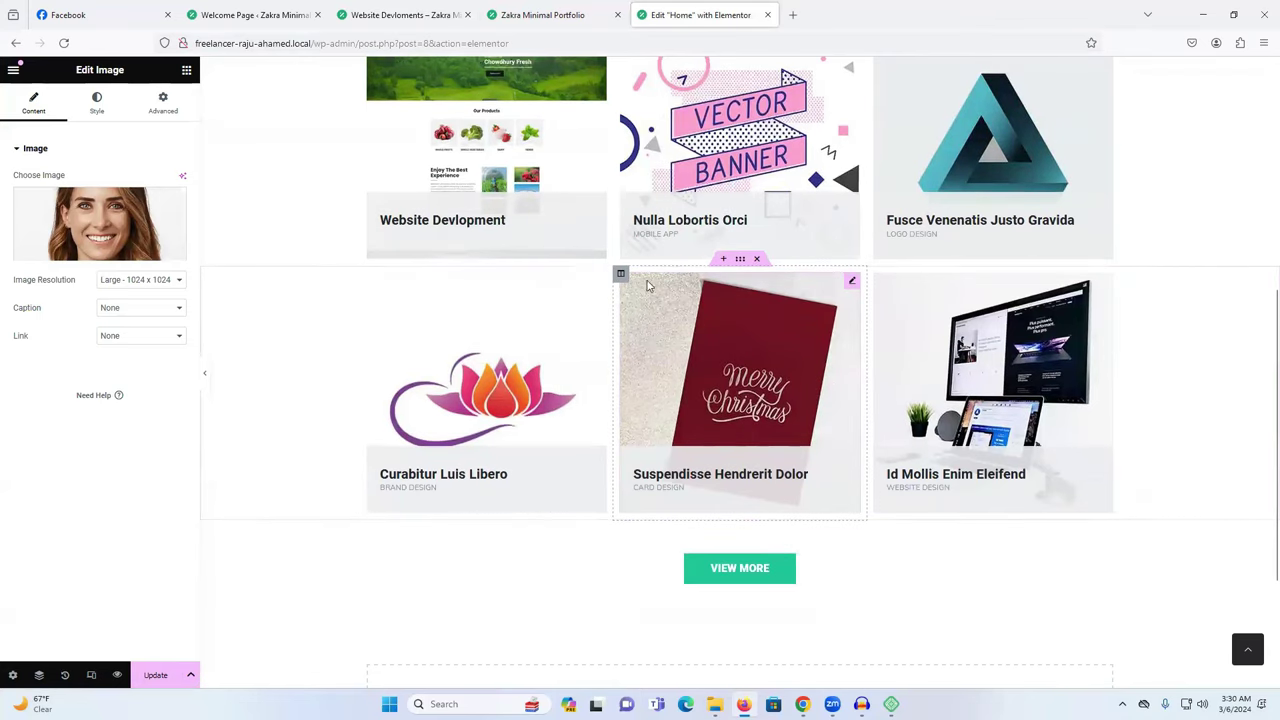
{"action": "right_click", "coordinate": [621, 277]}
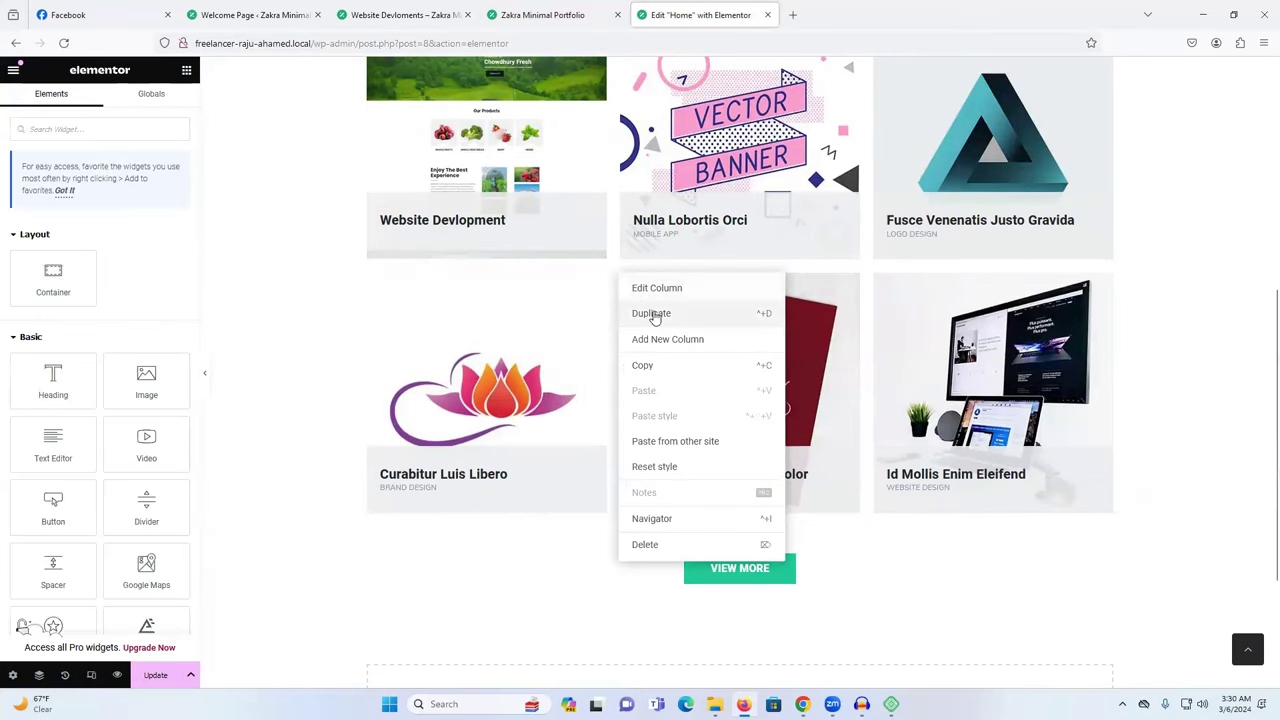
{"action": "left_click", "coordinate": [651, 314]}
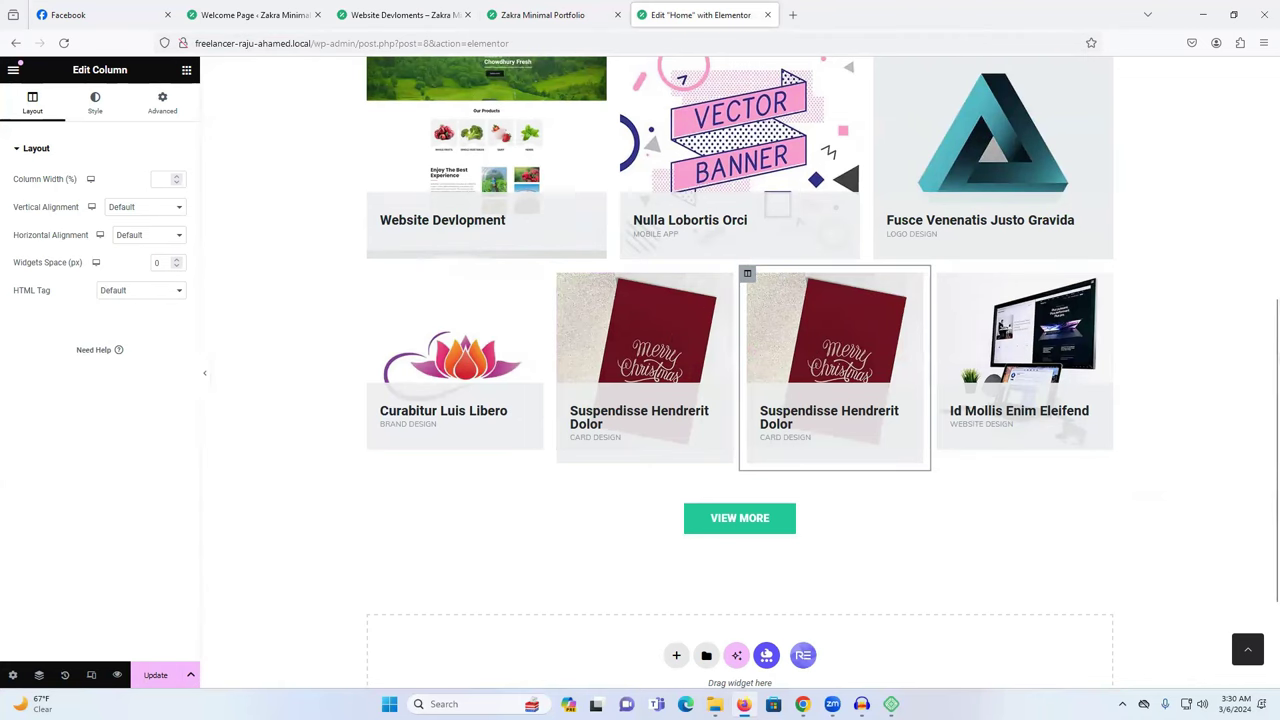
{"action": "left_click", "coordinate": [12, 675]}
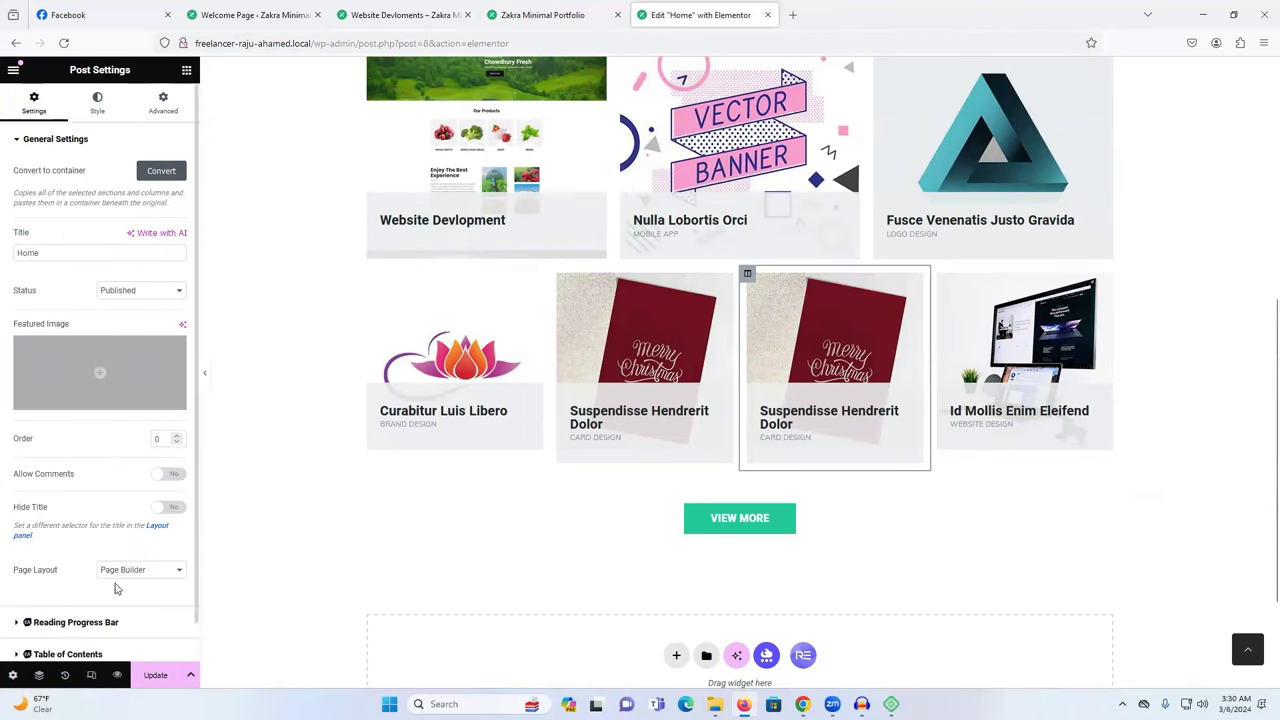
{"action": "left_click", "coordinate": [65, 675]}
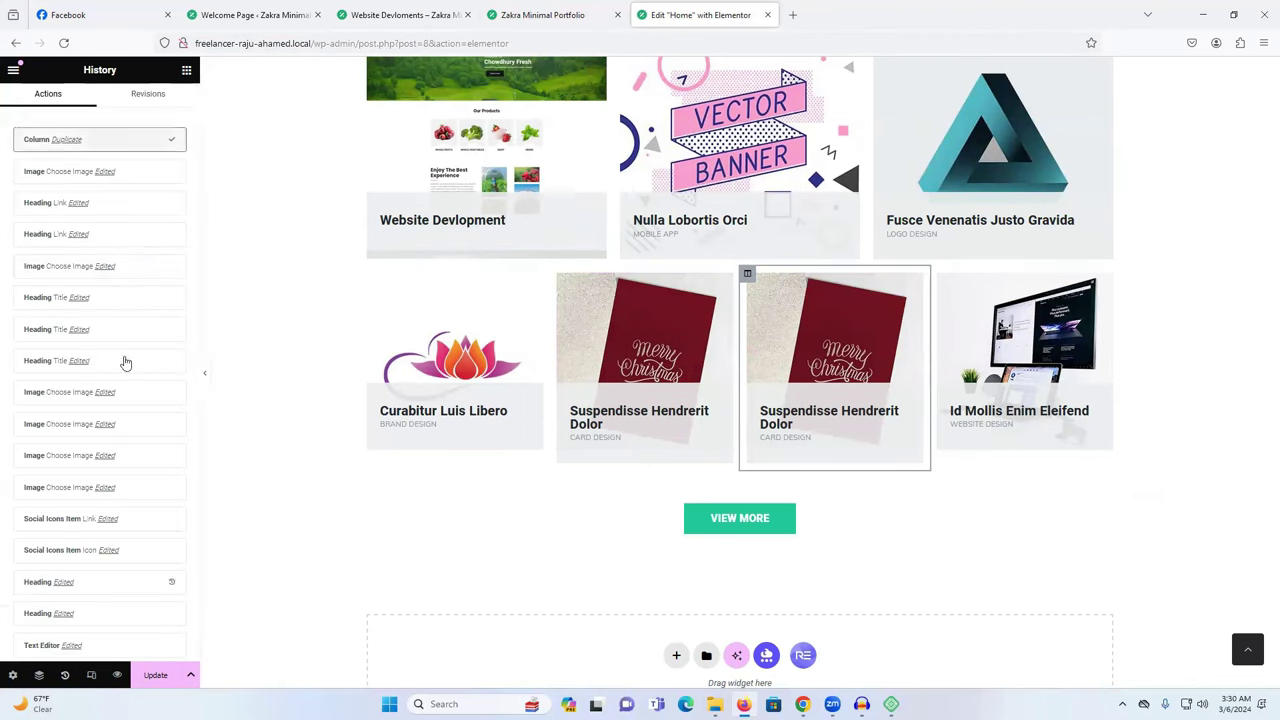
{"action": "left_click", "coordinate": [122, 203]}
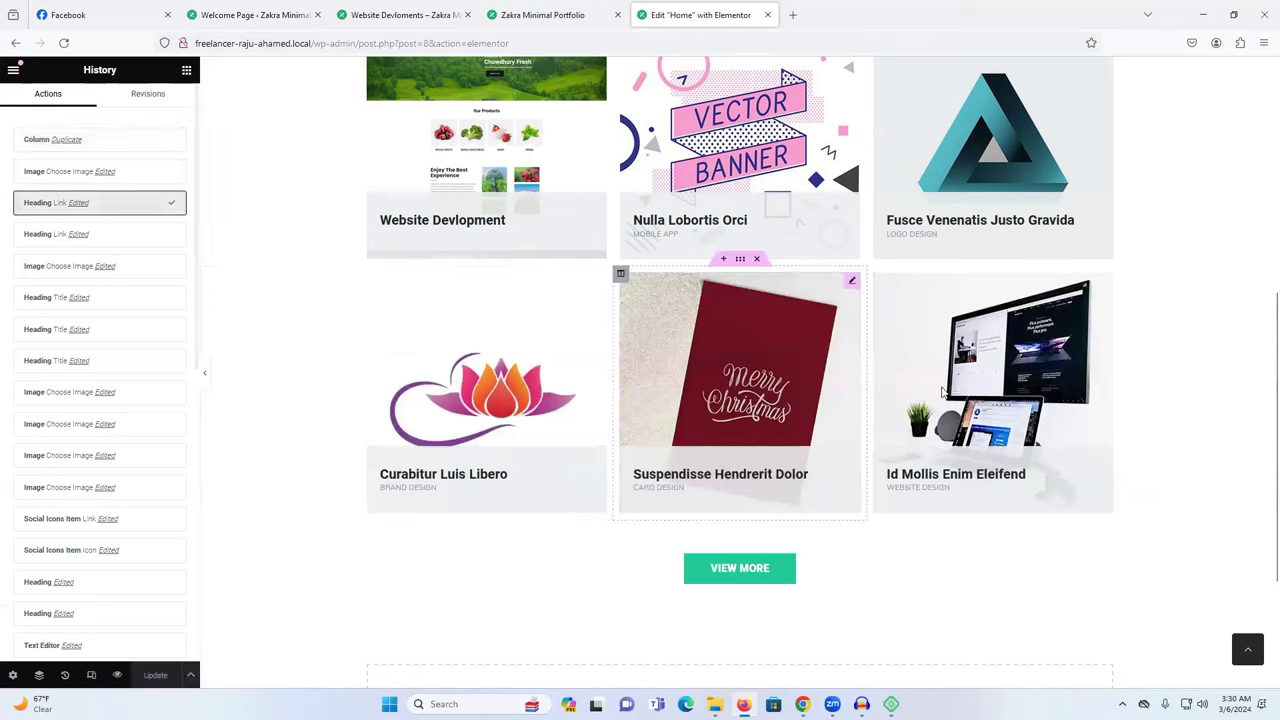
Duplicate the row of work cards twice to extend the My Works grid.
{"action": "right_click", "coordinate": [740, 262]}
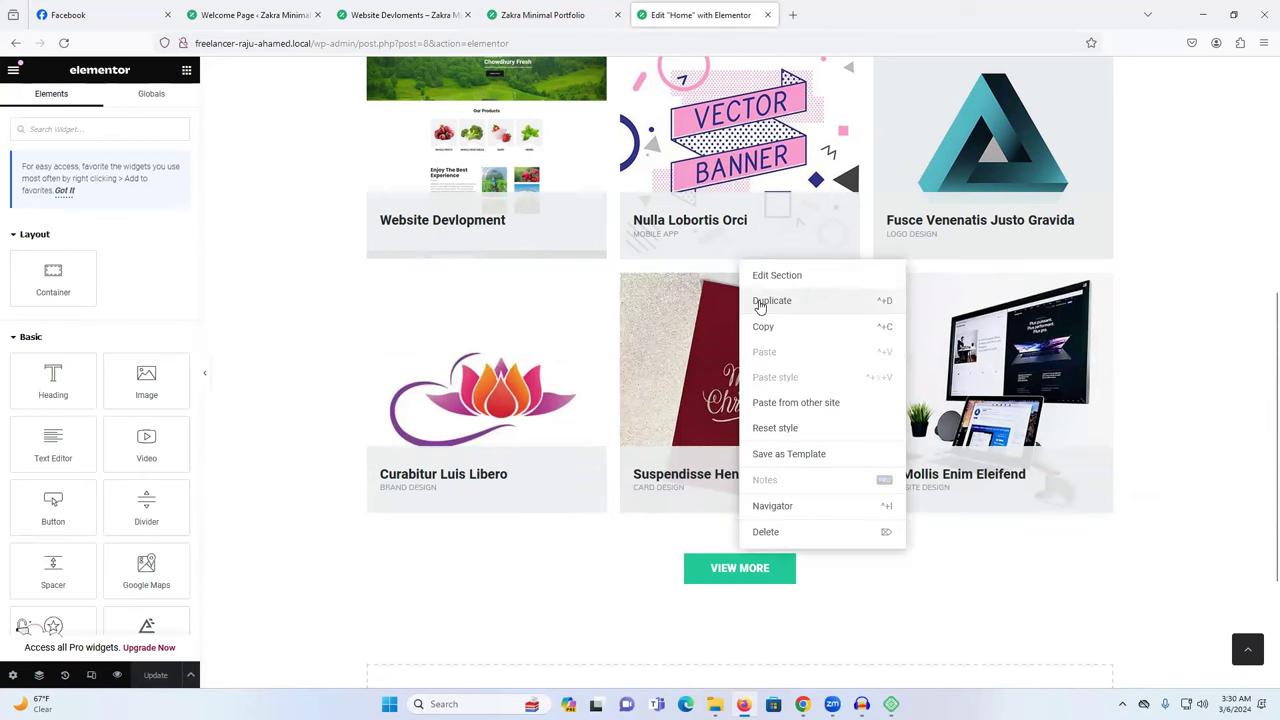
{"action": "left_click", "coordinate": [762, 301]}
{"action": "scroll", "coordinate": [600, 380], "scroll_direction": "down", "scroll_amount": 3}
{"action": "left_click", "coordinate": [502, 310]}
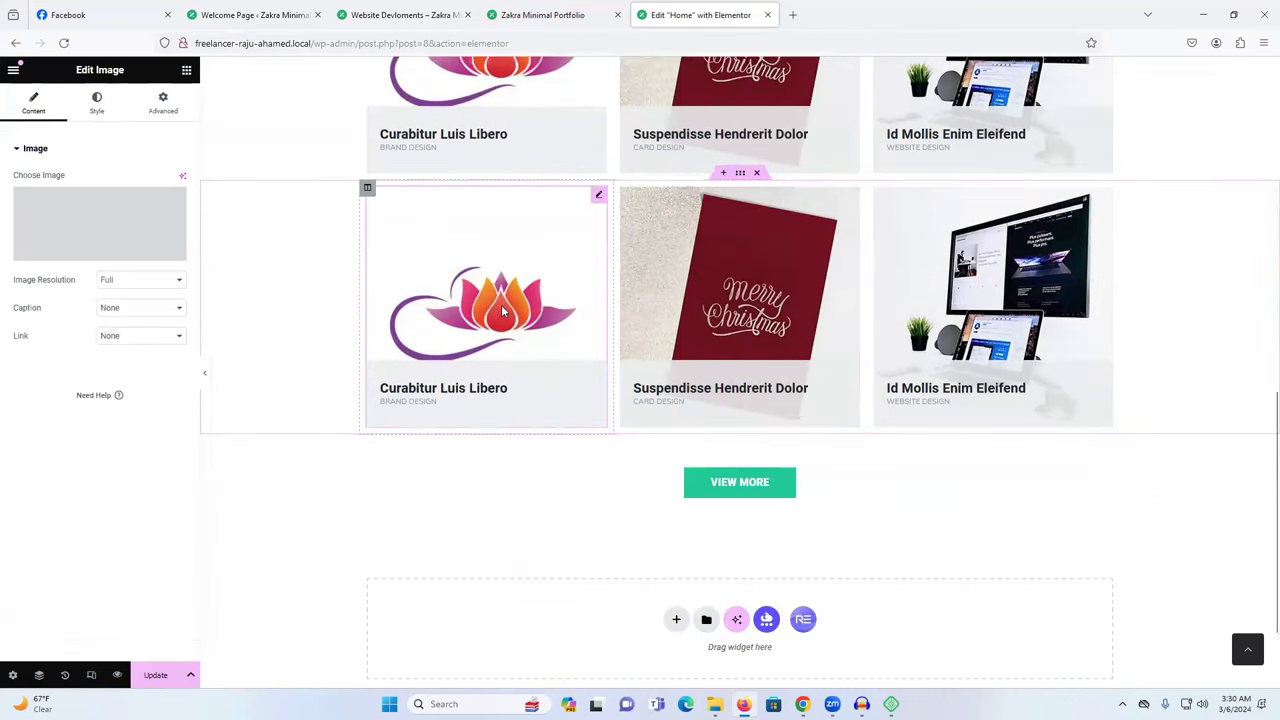
{"action": "scroll", "coordinate": [880, 410], "scroll_direction": "up", "scroll_amount": 4}
{"action": "scroll", "coordinate": [760, 270], "scroll_direction": "down", "scroll_amount": 3}
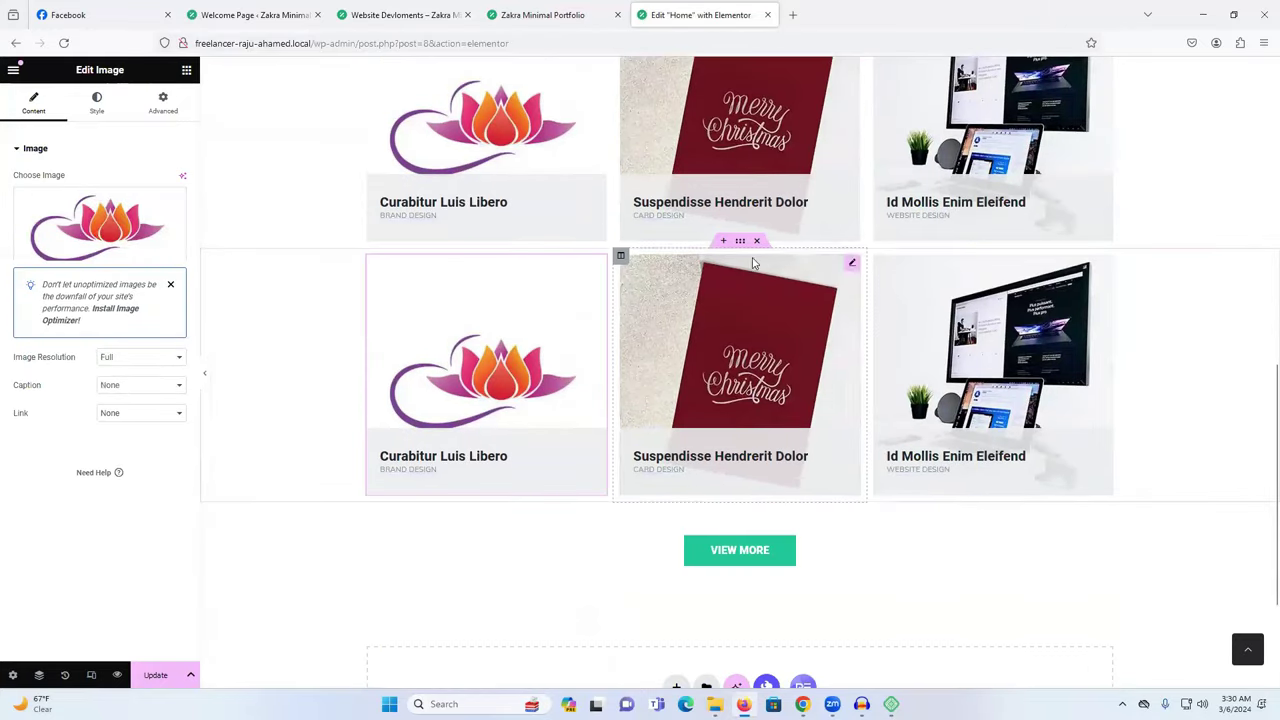
{"action": "right_click", "coordinate": [742, 248]}
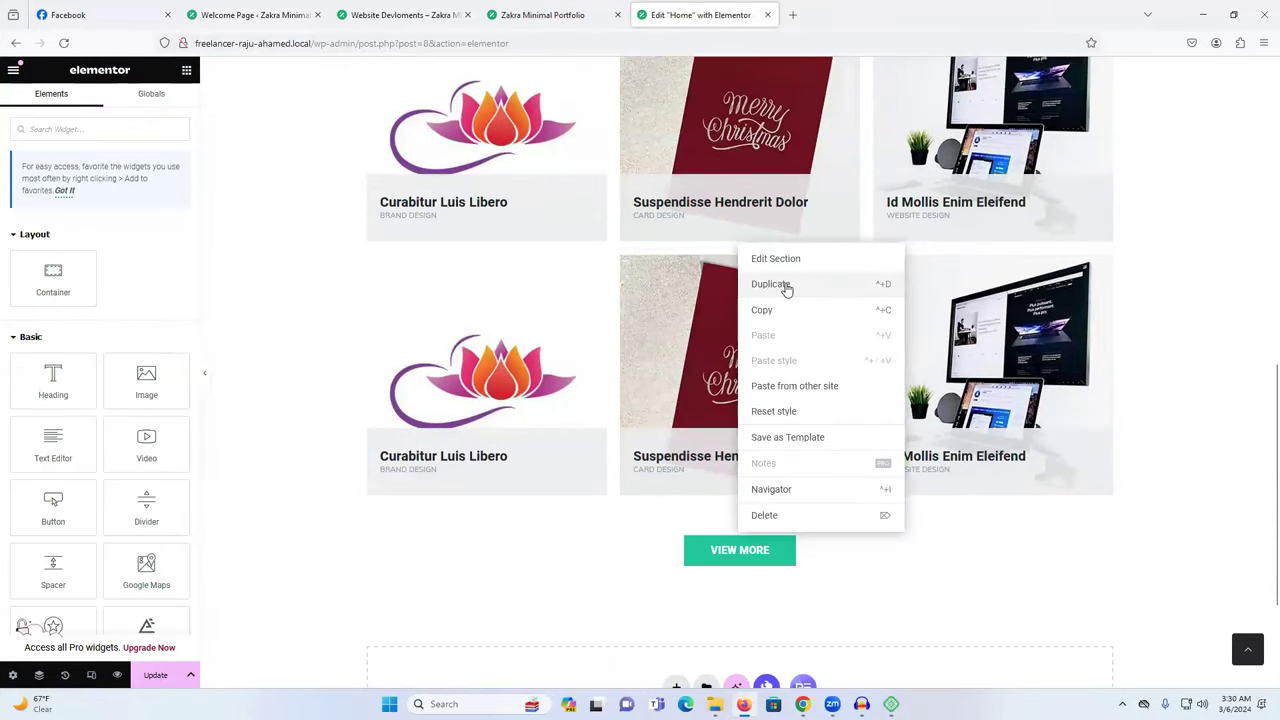
{"action": "left_click", "coordinate": [786, 286]}
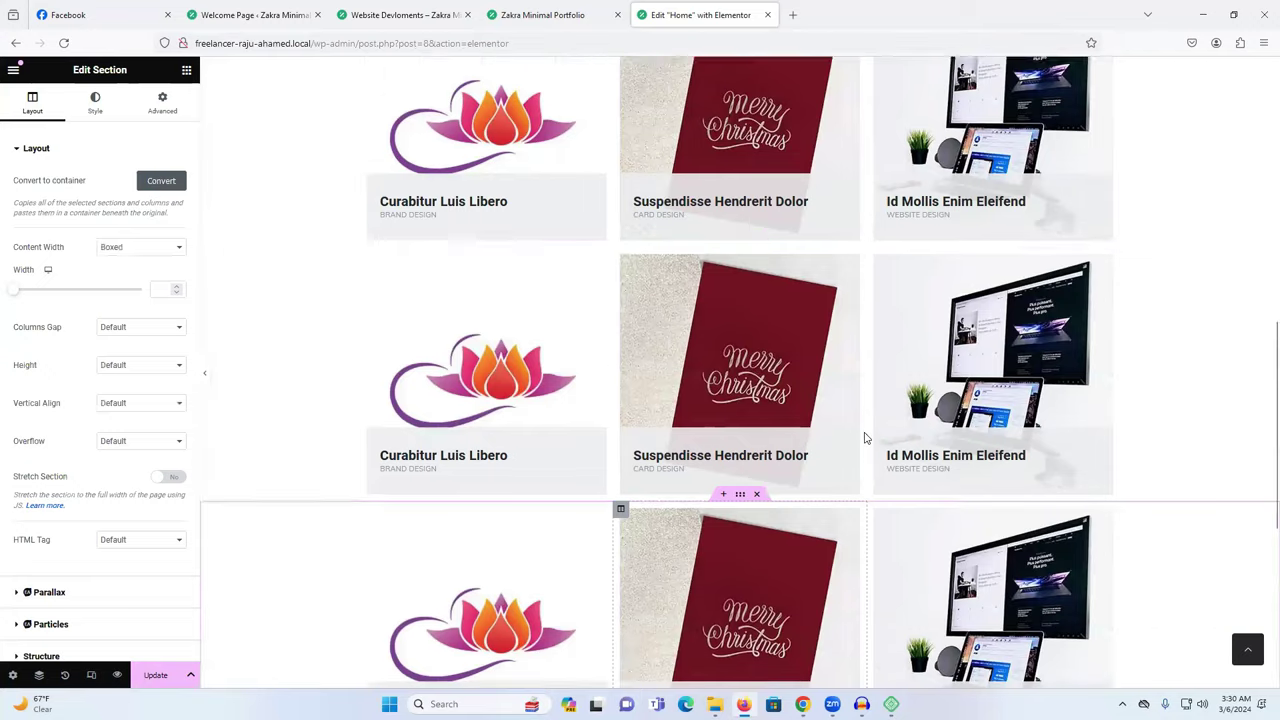
{"action": "scroll", "coordinate": [864, 437], "scroll_direction": "up", "scroll_amount": 3}
{"action": "scroll", "coordinate": [864, 437], "scroll_direction": "down", "scroll_amount": 5}
{"action": "left_click", "coordinate": [1018, 345]}
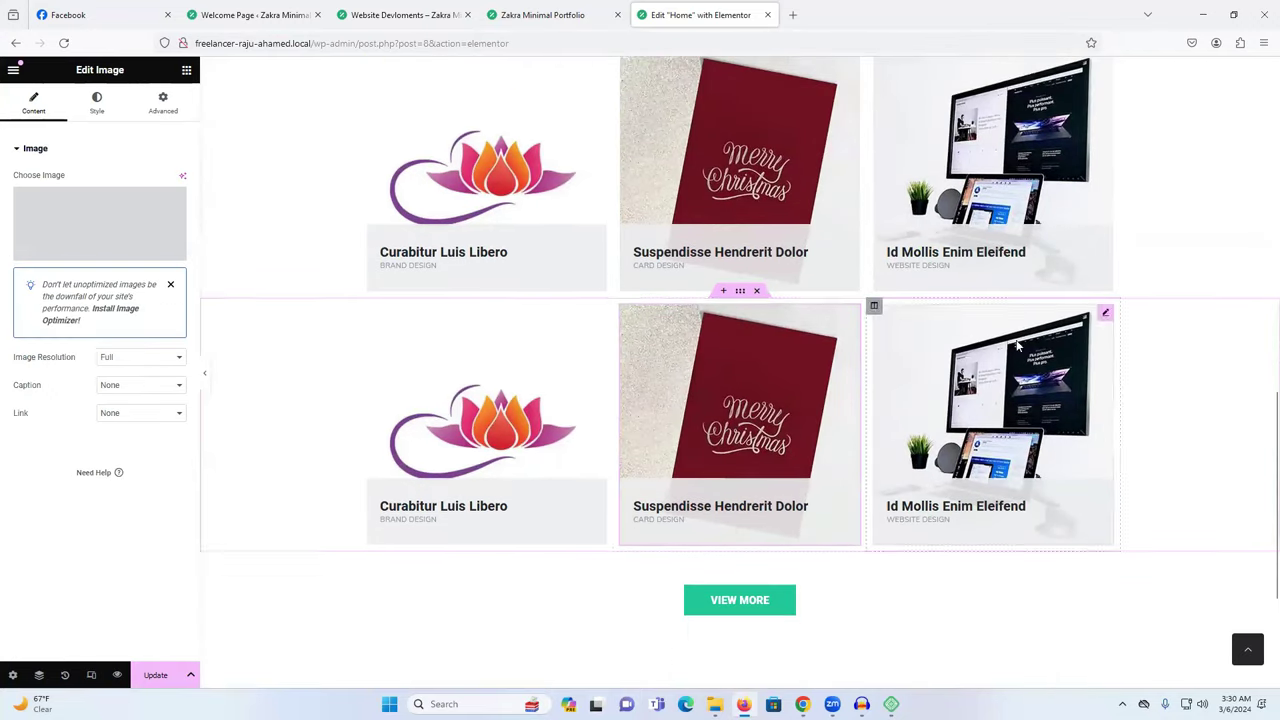
{"action": "left_click", "coordinate": [740, 330]}
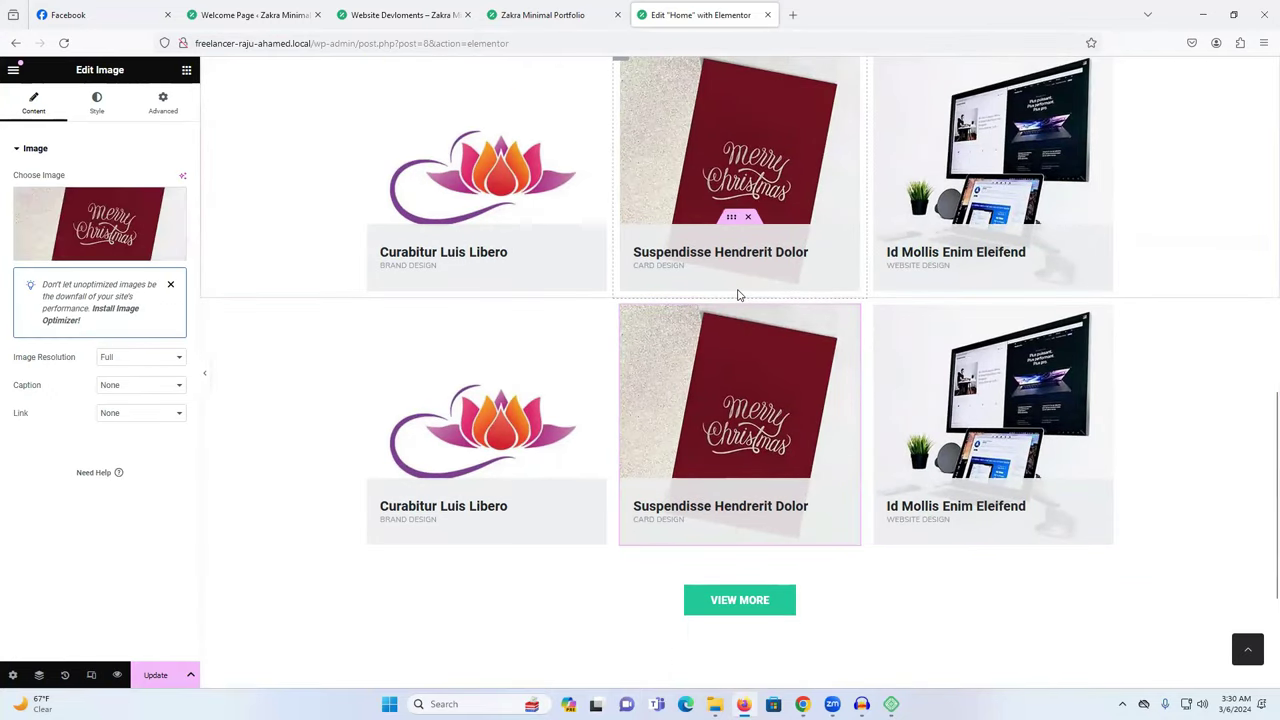
Add a third copy of the card row and bring up the Templately template offer.
{"action": "right_click", "coordinate": [738, 296]}
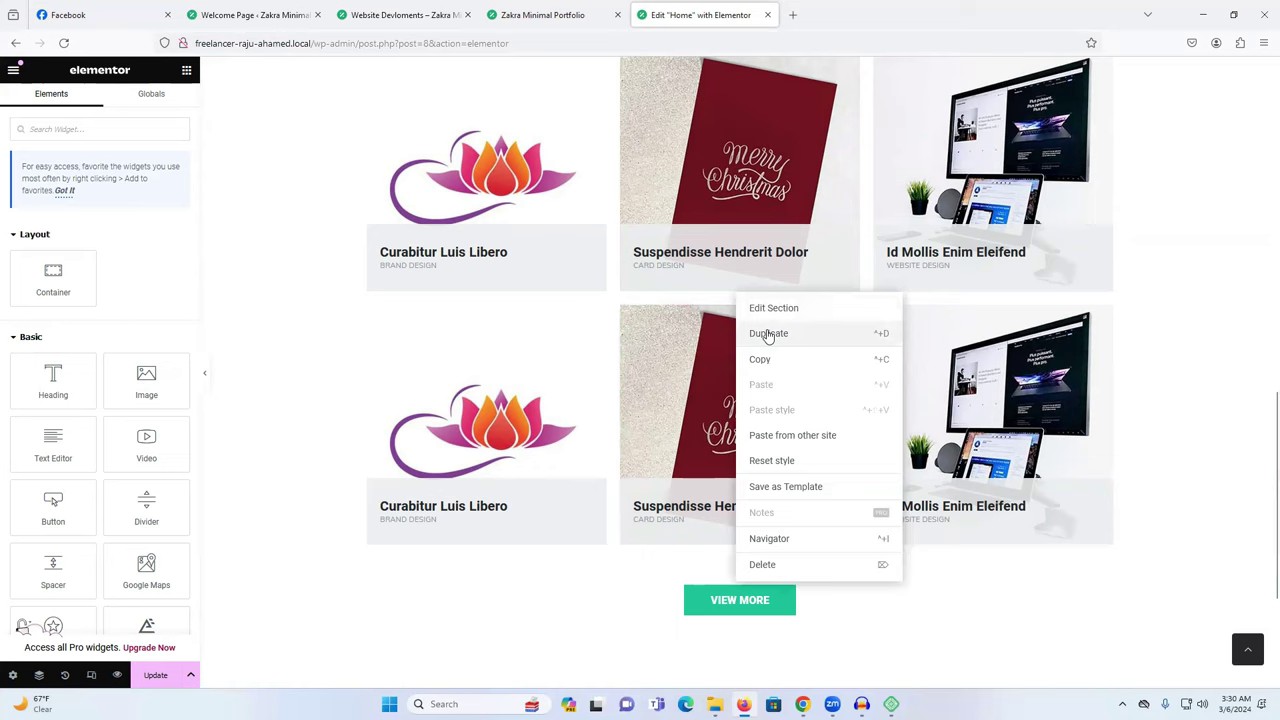
{"action": "left_click", "coordinate": [768, 334]}
{"action": "scroll", "coordinate": [780, 503], "scroll_direction": "down", "scroll_amount": 3}
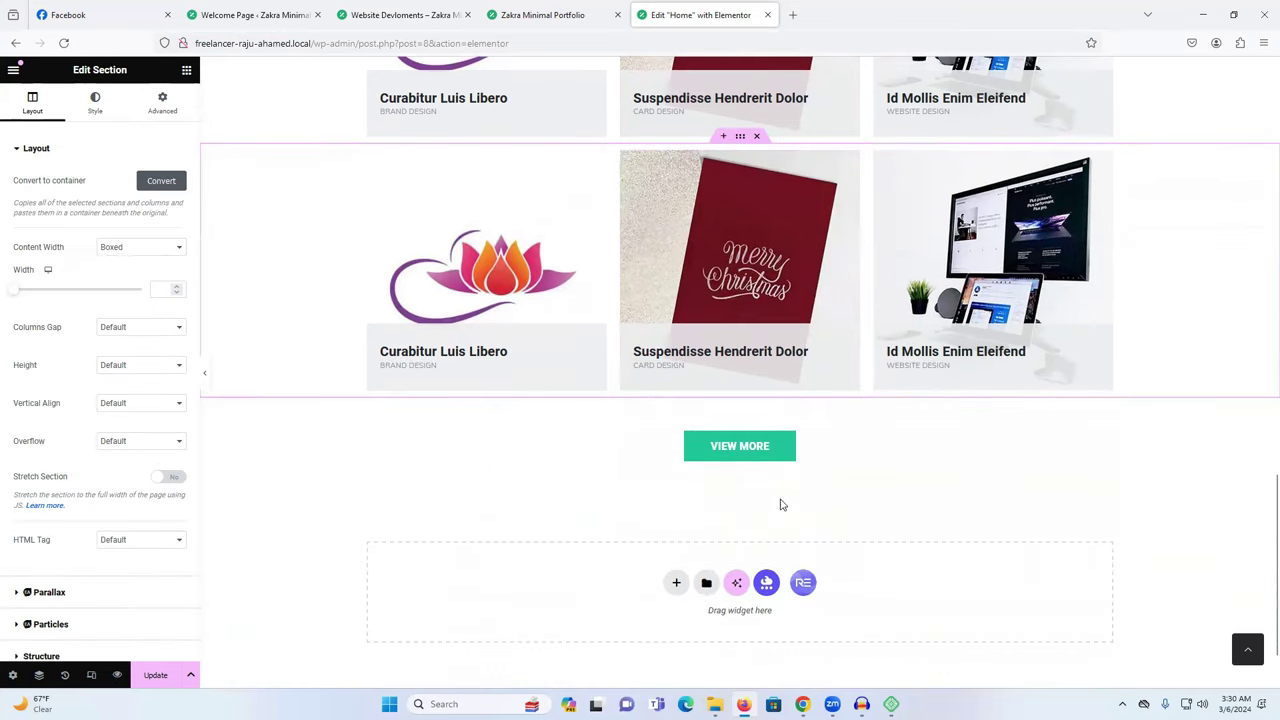
{"action": "scroll", "coordinate": [837, 466], "scroll_direction": "up", "scroll_amount": 12}
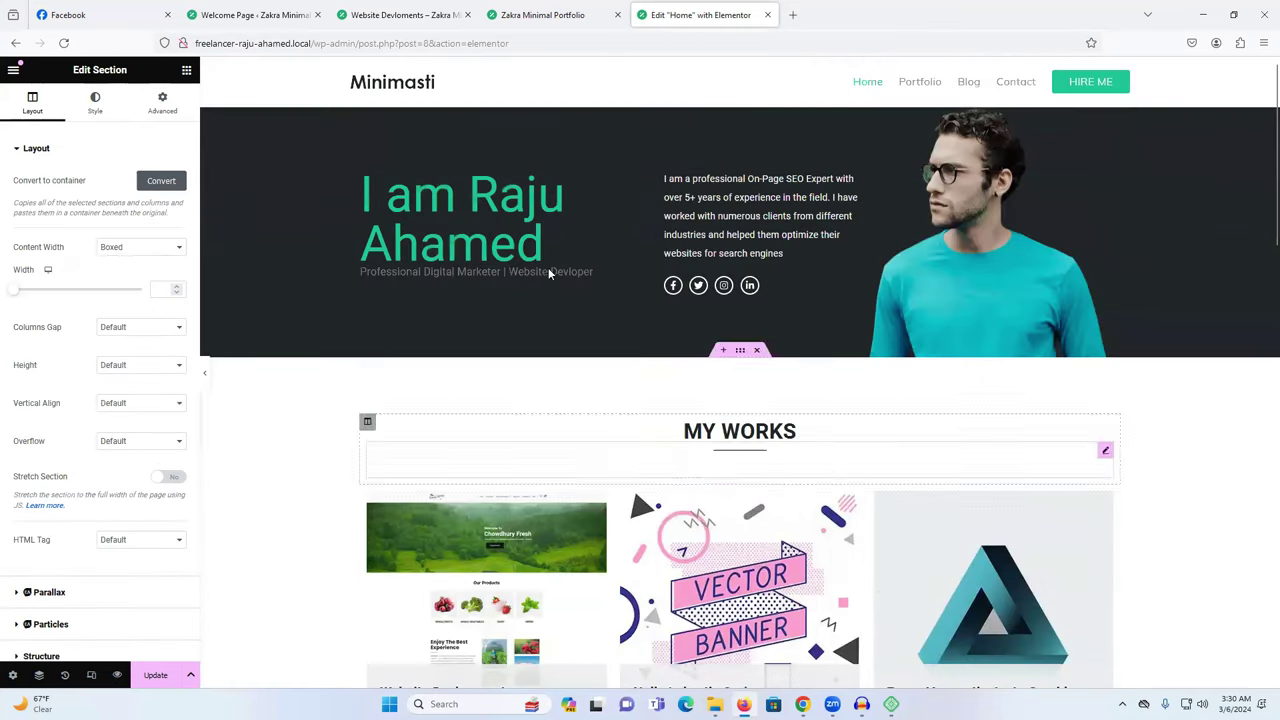
{"action": "scroll", "coordinate": [868, 85], "scroll_direction": "down", "scroll_amount": 12}
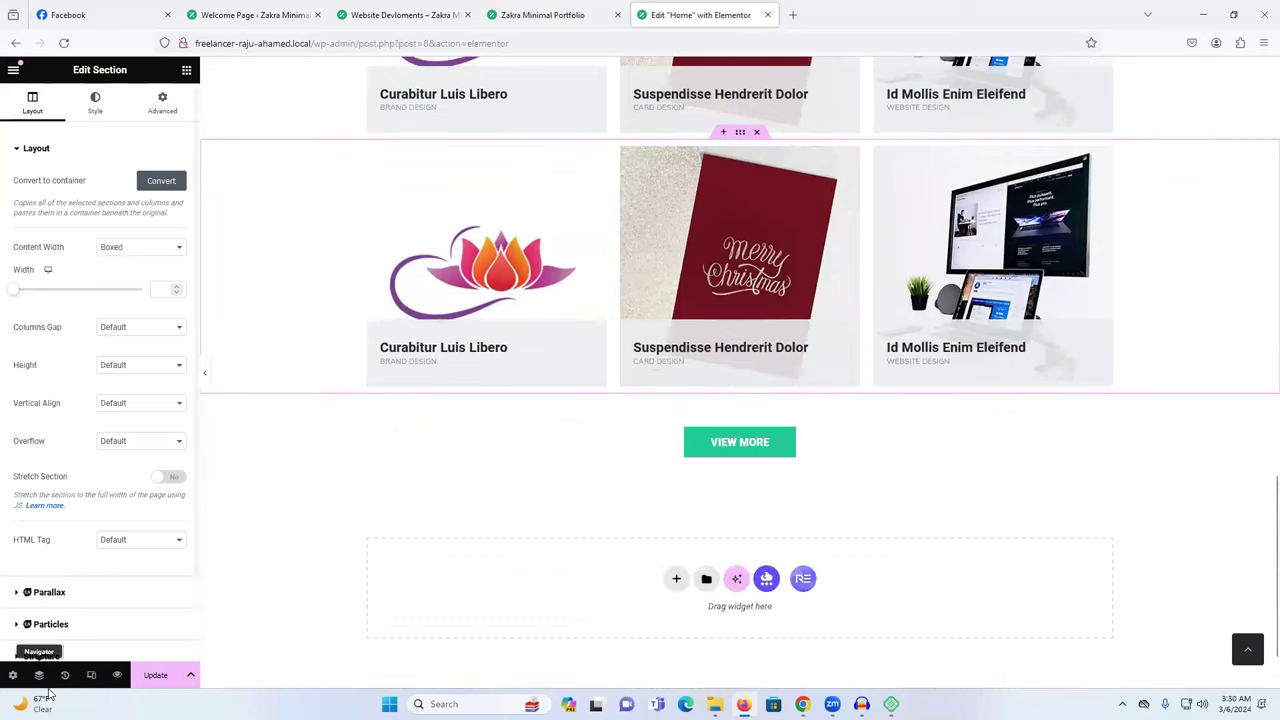
{"action": "scroll", "coordinate": [766, 363], "scroll_direction": "up", "scroll_amount": 1}
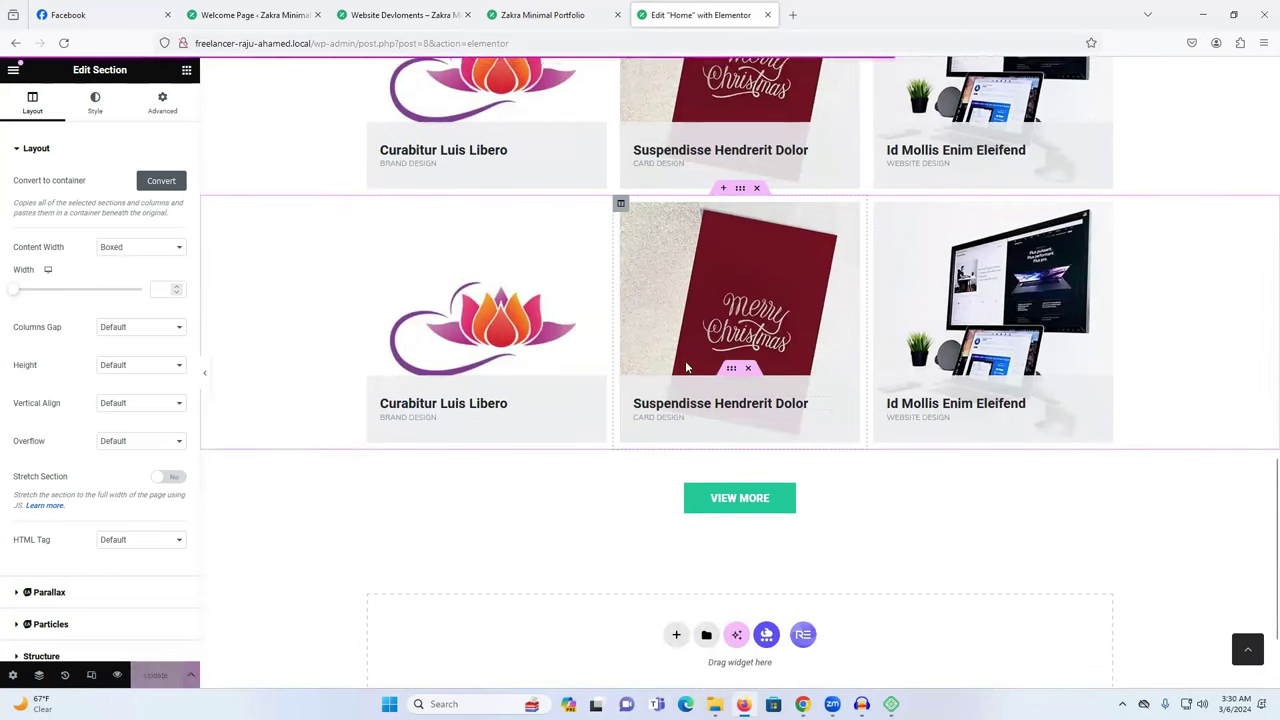
{"action": "scroll", "coordinate": [726, 466], "scroll_direction": "down", "scroll_amount": 3}
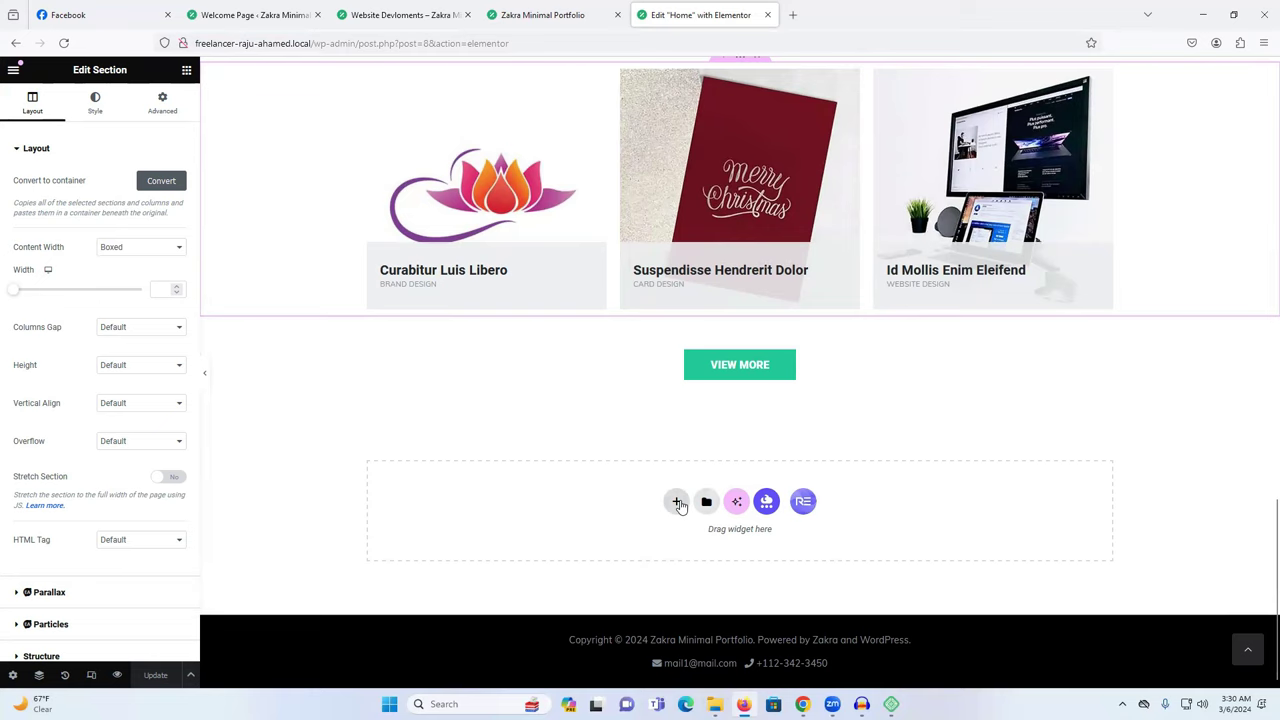
{"action": "left_click", "coordinate": [766, 502]}
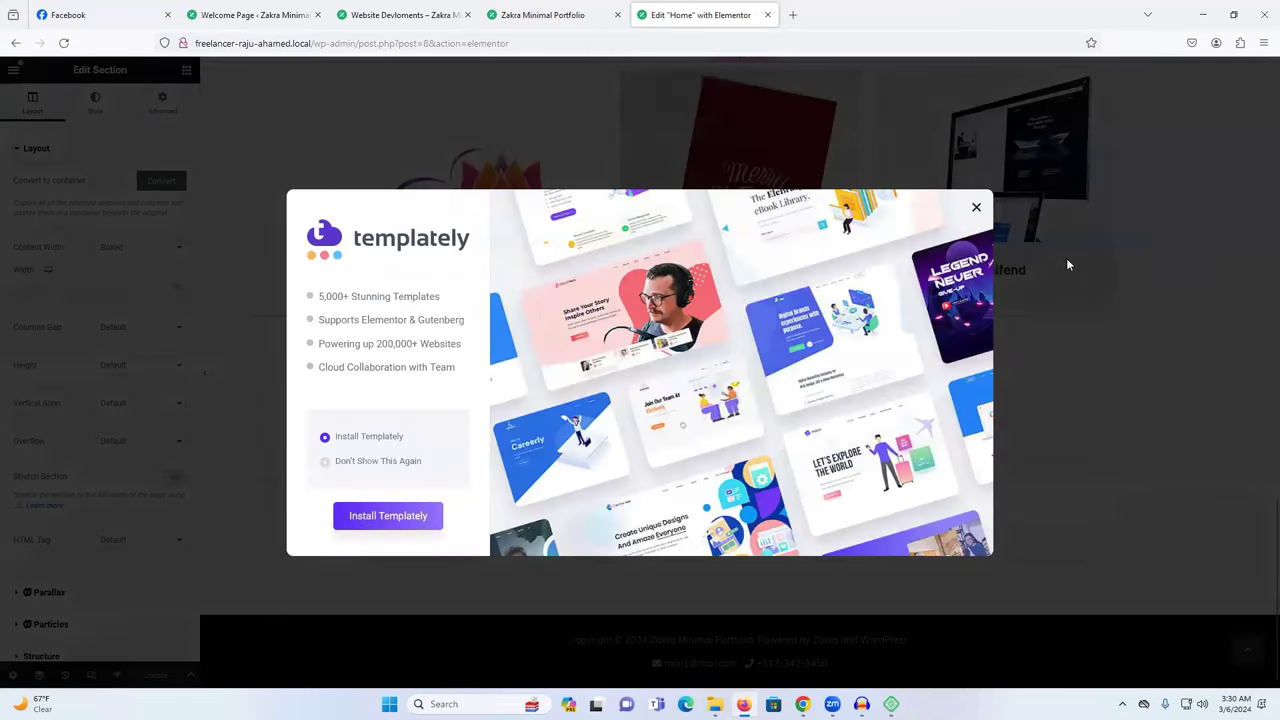
Dismiss the Templately offer and insert the Nature v2 - travel - Contact page template from the Library's Pages tab.
{"action": "left_click", "coordinate": [1066, 264]}
{"action": "left_click", "coordinate": [808, 503]}
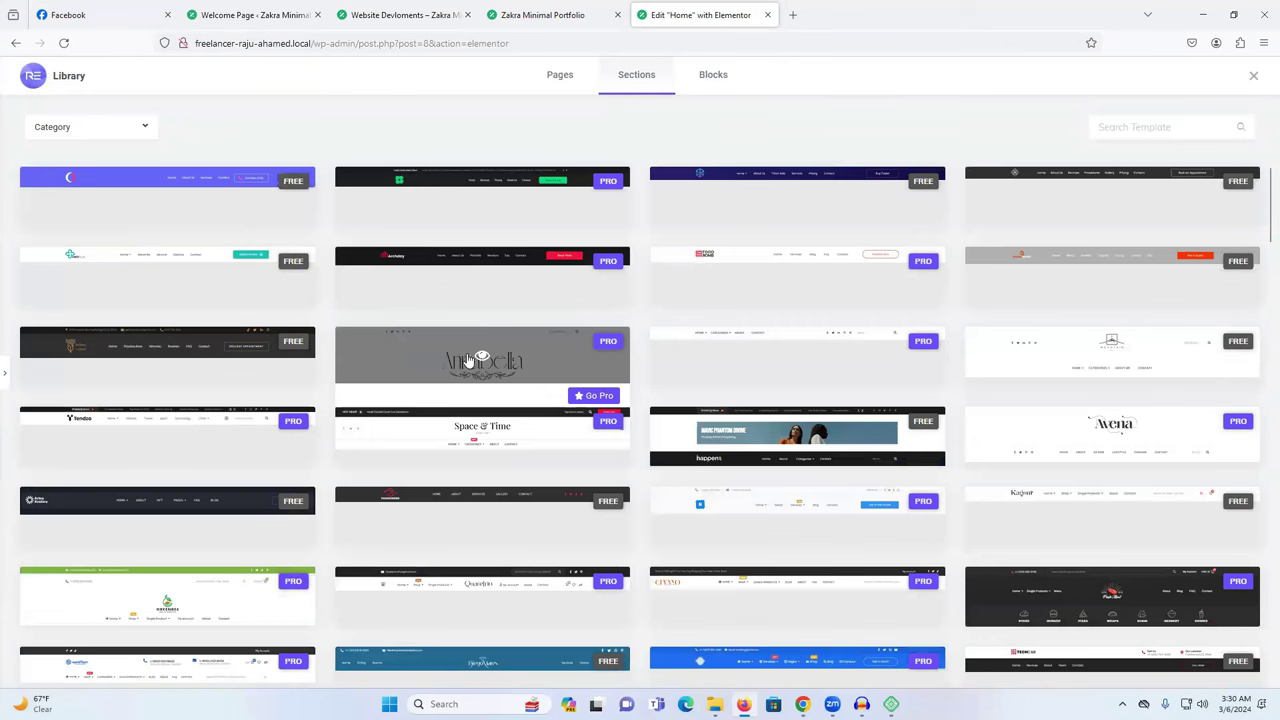
{"action": "scroll", "coordinate": [480, 330], "scroll_direction": "down", "scroll_amount": 5}
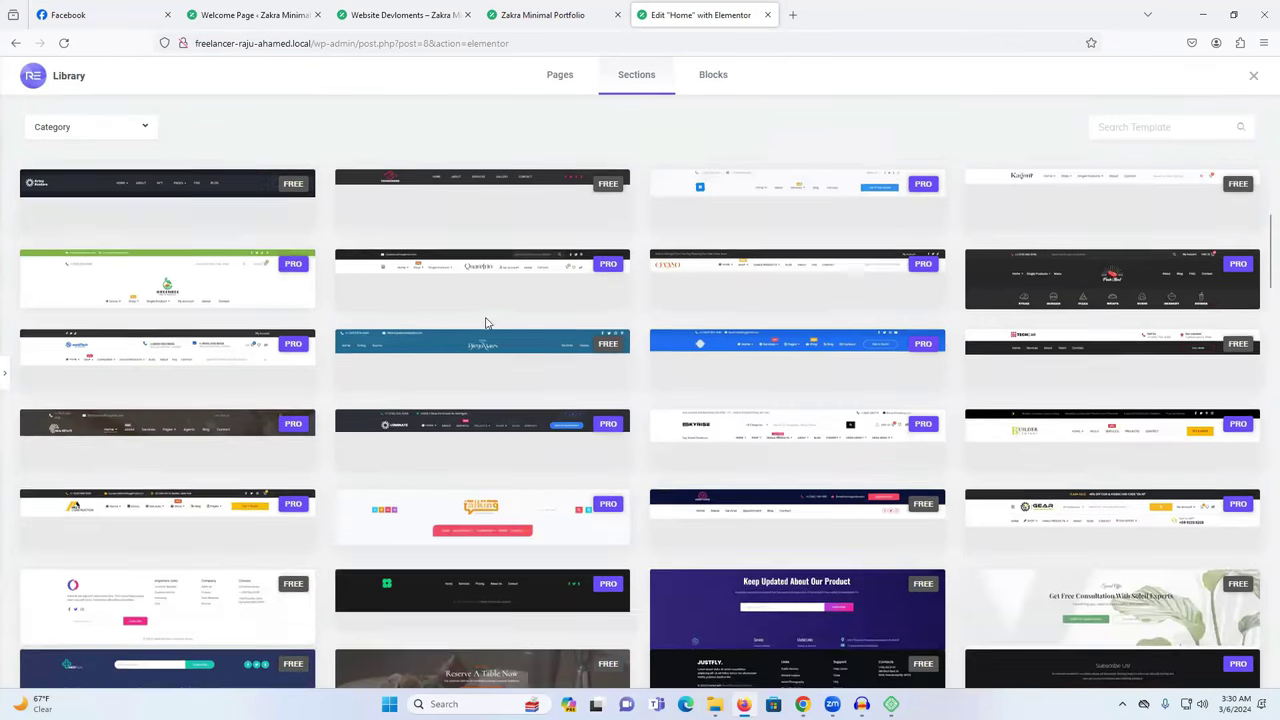
{"action": "scroll", "coordinate": [487, 323], "scroll_direction": "down", "scroll_amount": 3}
{"action": "scroll", "coordinate": [487, 323], "scroll_direction": "down", "scroll_amount": 10}
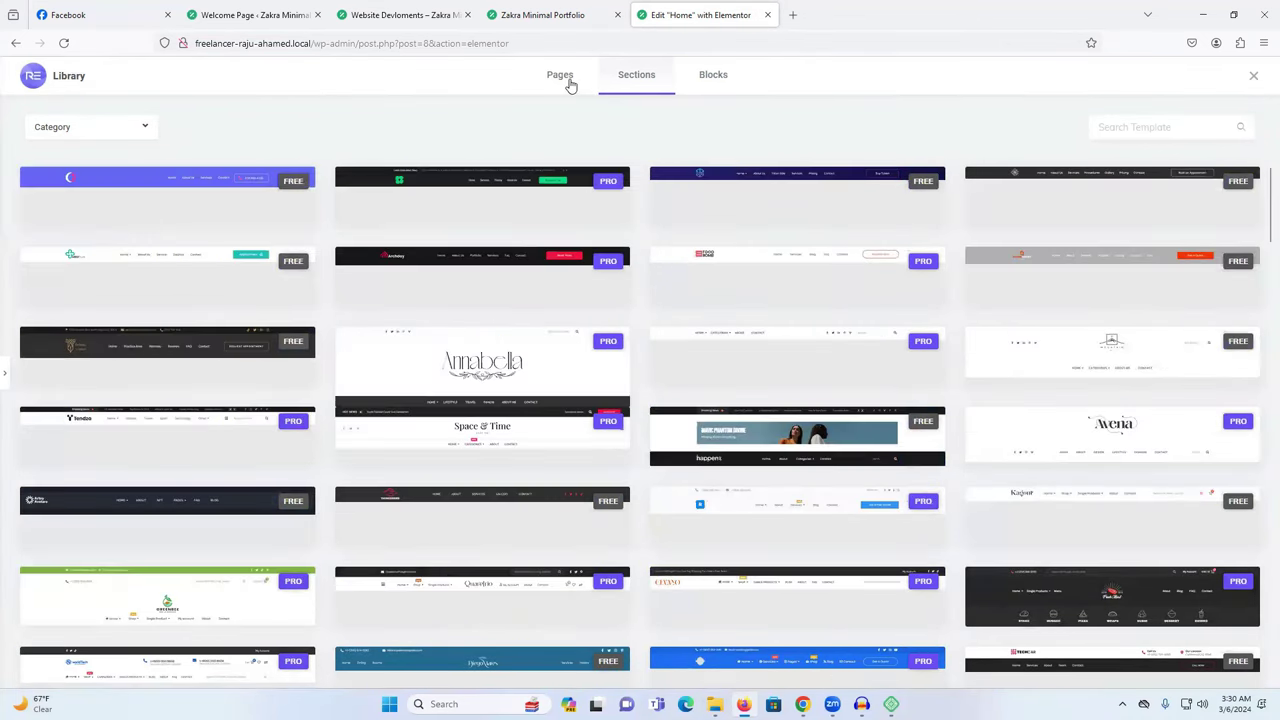
{"action": "left_click", "coordinate": [560, 76]}
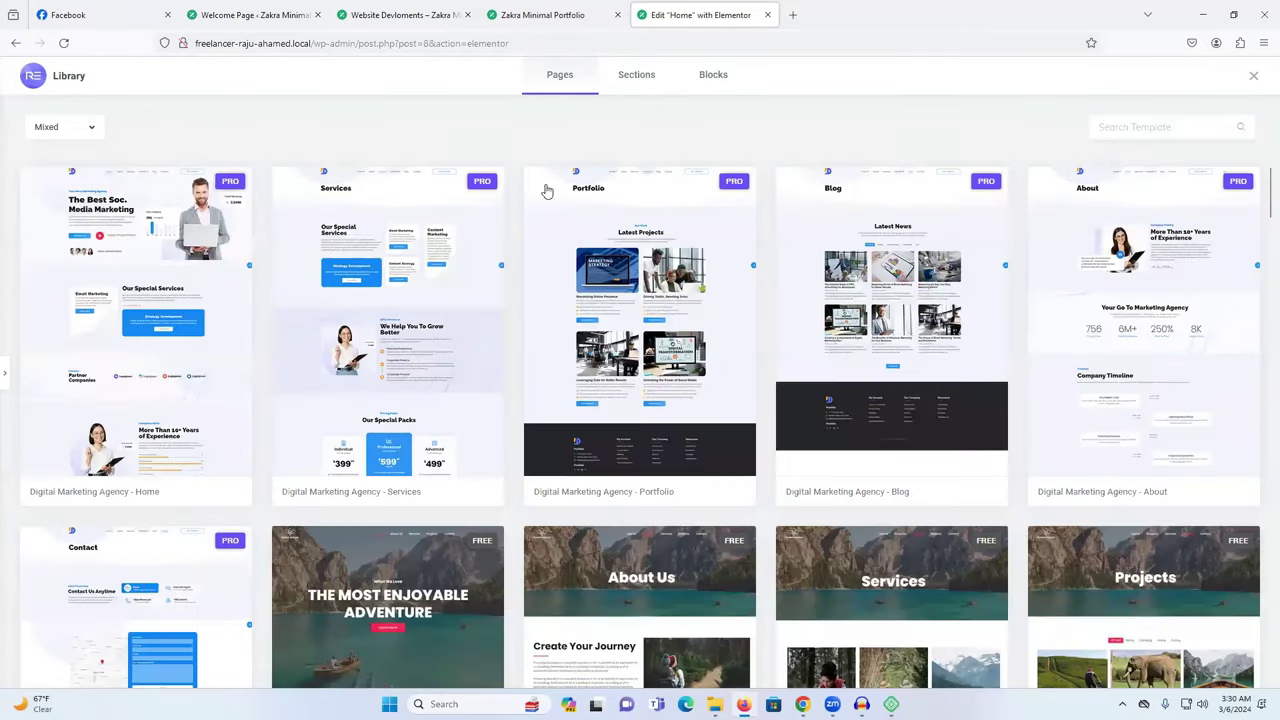
{"action": "scroll", "coordinate": [505, 262], "scroll_direction": "down", "scroll_amount": 3}
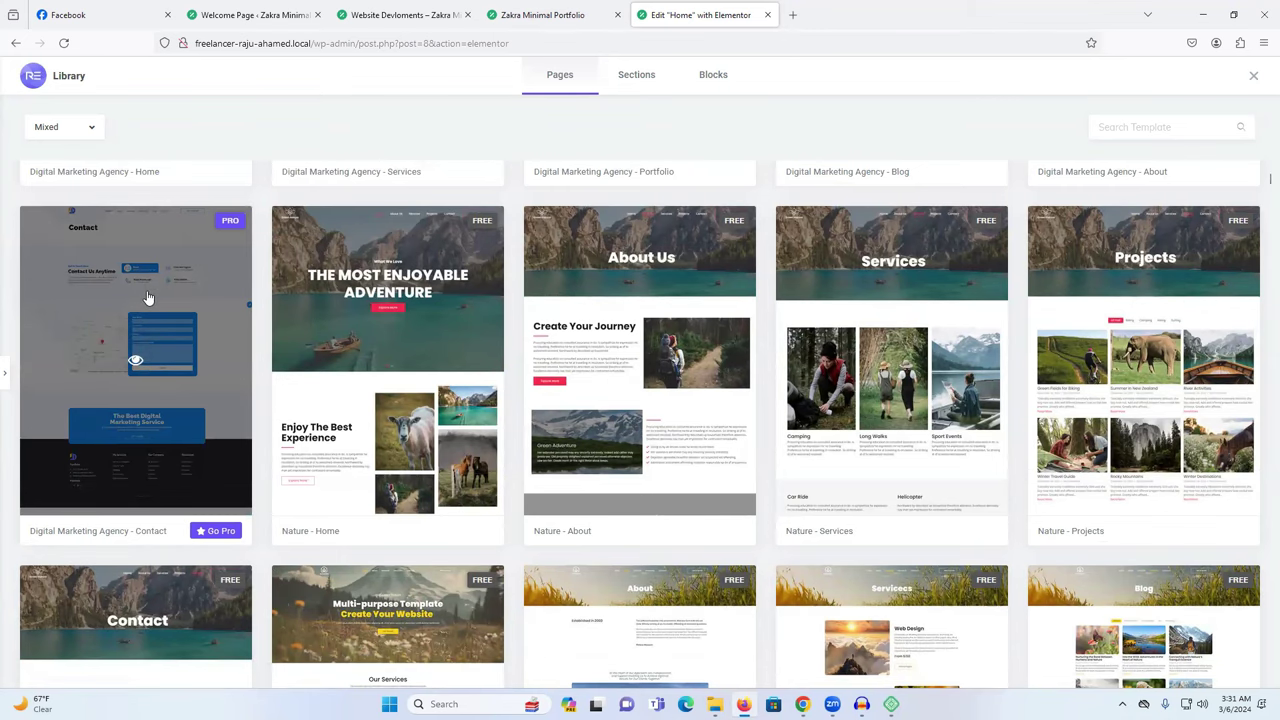
{"action": "scroll", "coordinate": [518, 391], "scroll_direction": "down", "scroll_amount": 4}
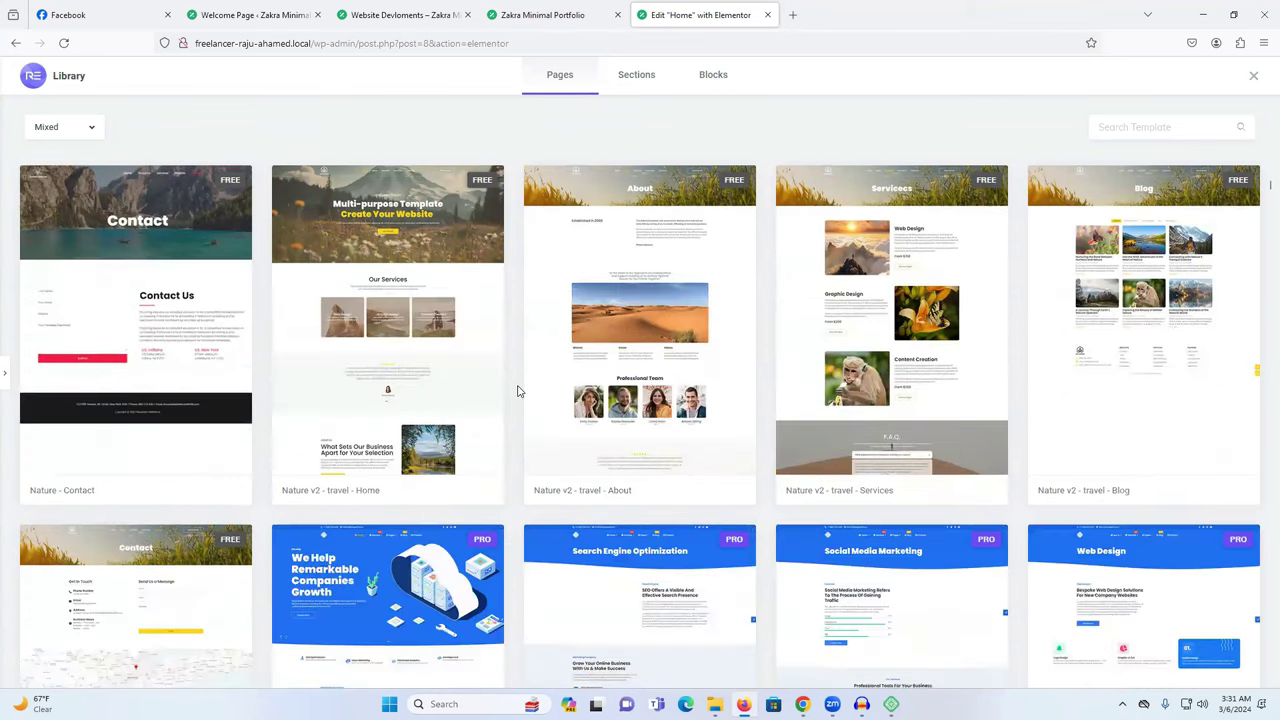
{"action": "scroll", "coordinate": [518, 391], "scroll_direction": "down", "scroll_amount": 1}
{"action": "scroll", "coordinate": [105, 420], "scroll_direction": "down", "scroll_amount": 2}
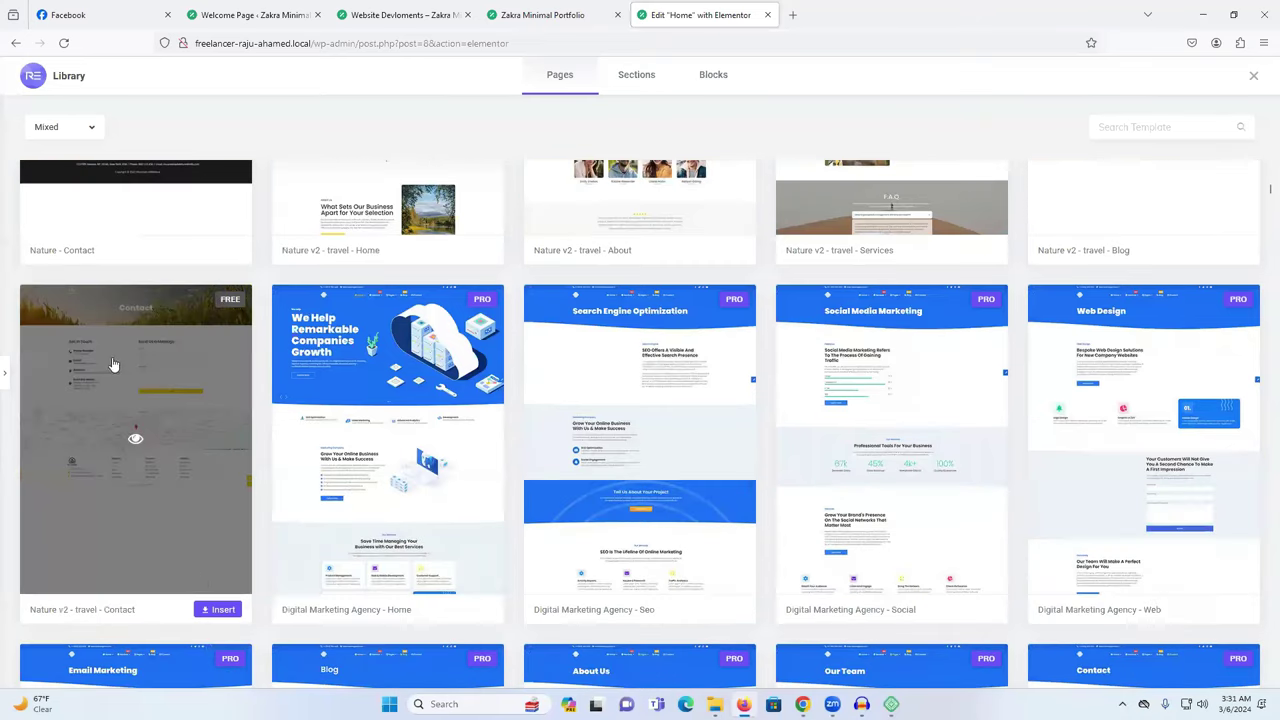
{"action": "left_click", "coordinate": [217, 610]}
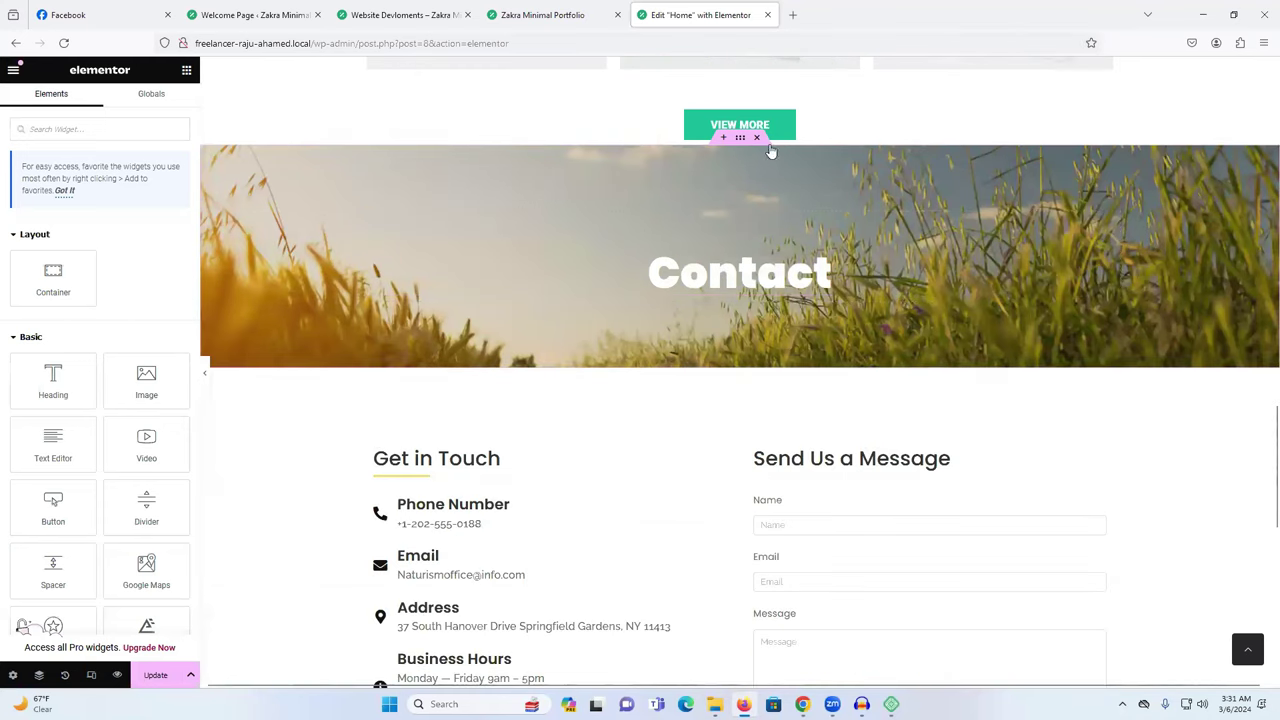
Delete the Contact banner section and the Google Maps widget, then start a new section below the form.
{"action": "left_click", "coordinate": [757, 139]}
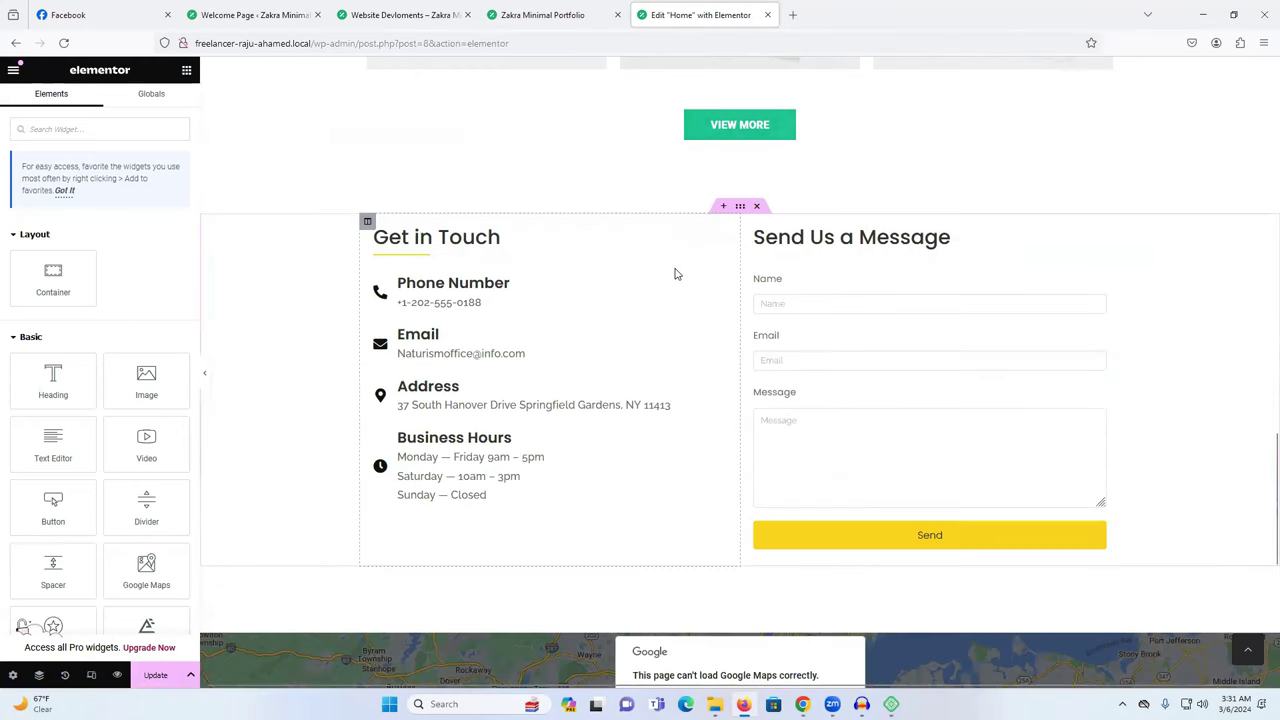
{"action": "scroll", "coordinate": [800, 354], "scroll_direction": "up", "scroll_amount": 1}
{"action": "scroll", "coordinate": [800, 350], "scroll_direction": "down", "scroll_amount": 4}
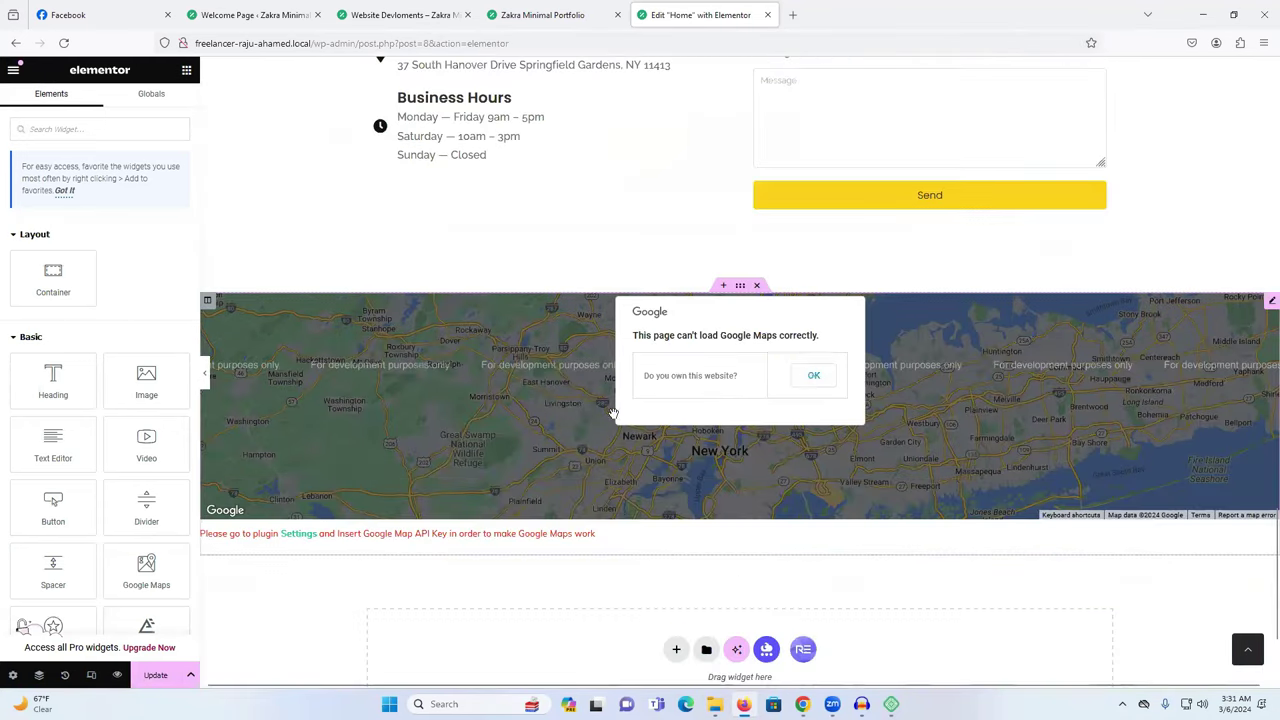
{"action": "left_click", "coordinate": [613, 413]}
{"action": "scroll", "coordinate": [650, 440], "scroll_direction": "down", "scroll_amount": 2}
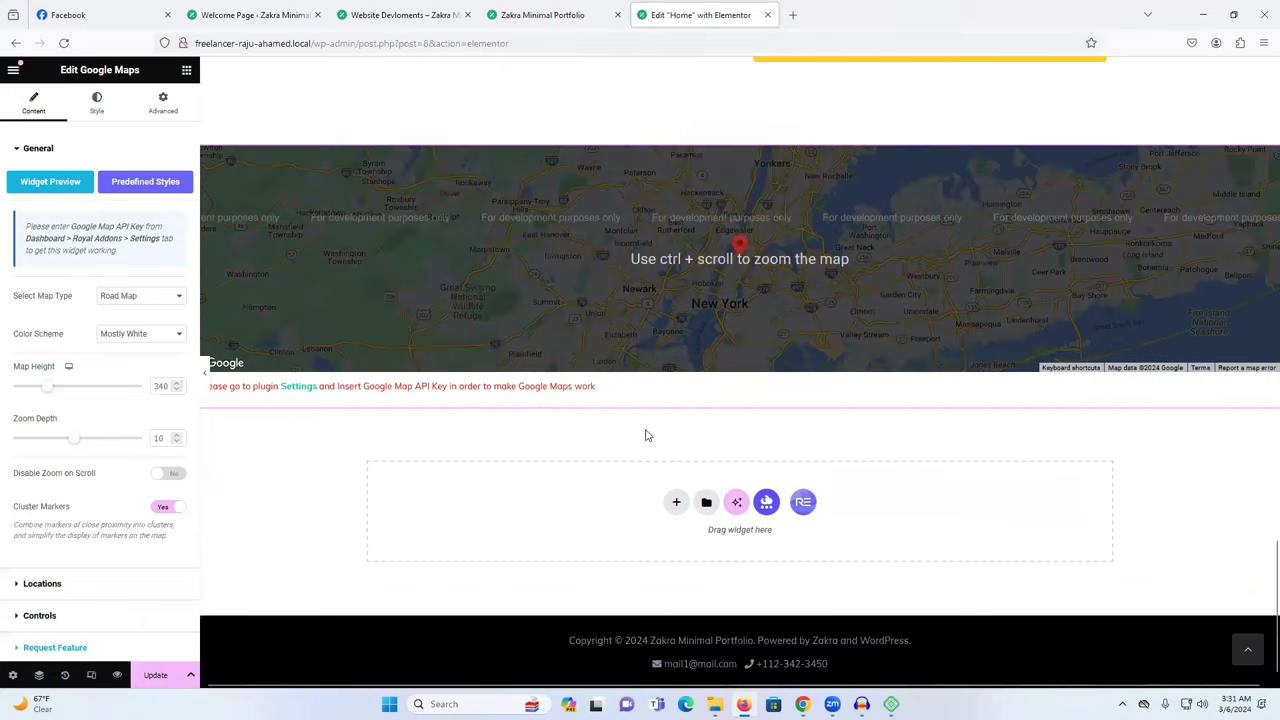
{"action": "scroll", "coordinate": [536, 359], "scroll_direction": "up", "scroll_amount": 2}
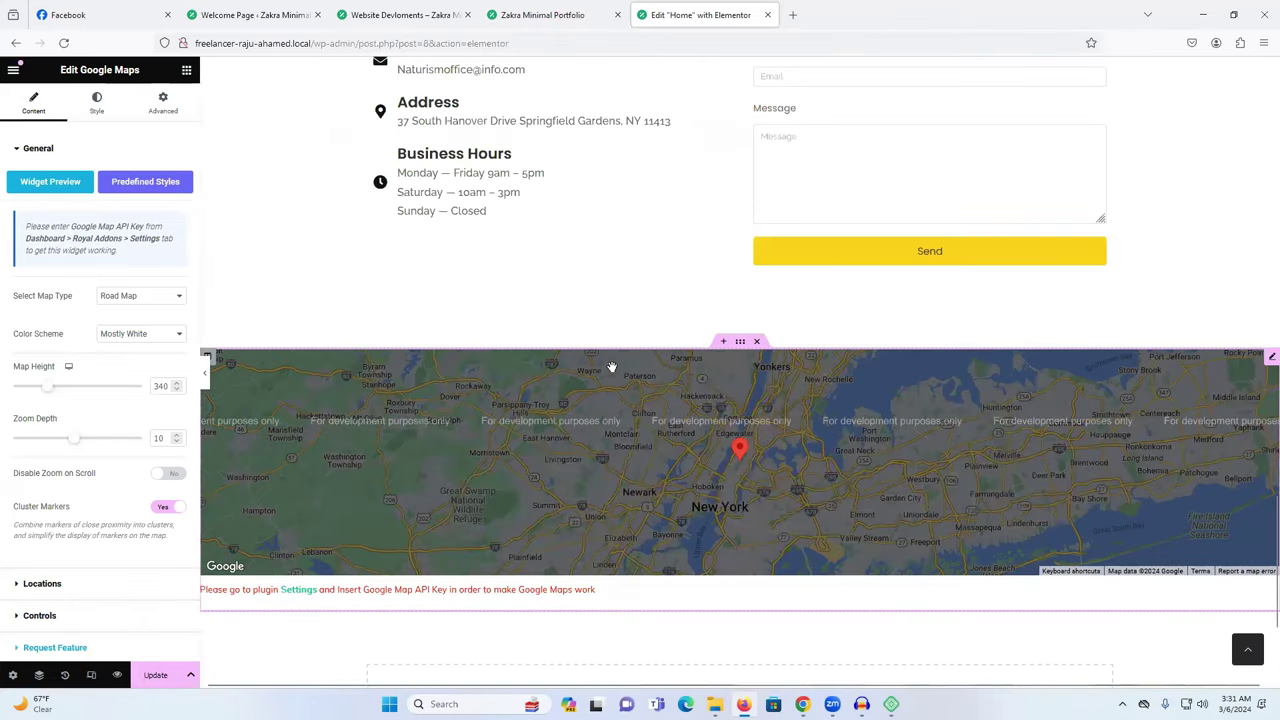
{"action": "left_click", "coordinate": [757, 342]}
{"action": "left_click", "coordinate": [680, 501]}
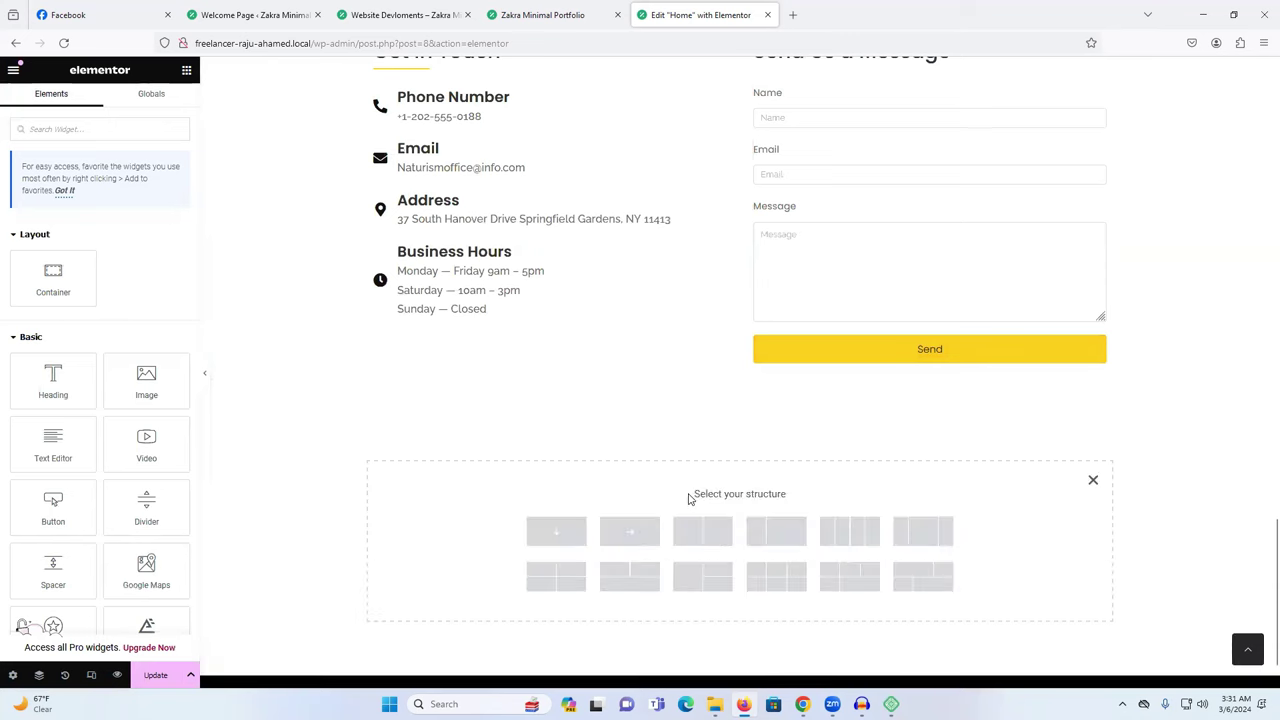
Create a single-column container below the form with Content Width set to Full Width.
{"action": "left_click", "coordinate": [556, 531]}
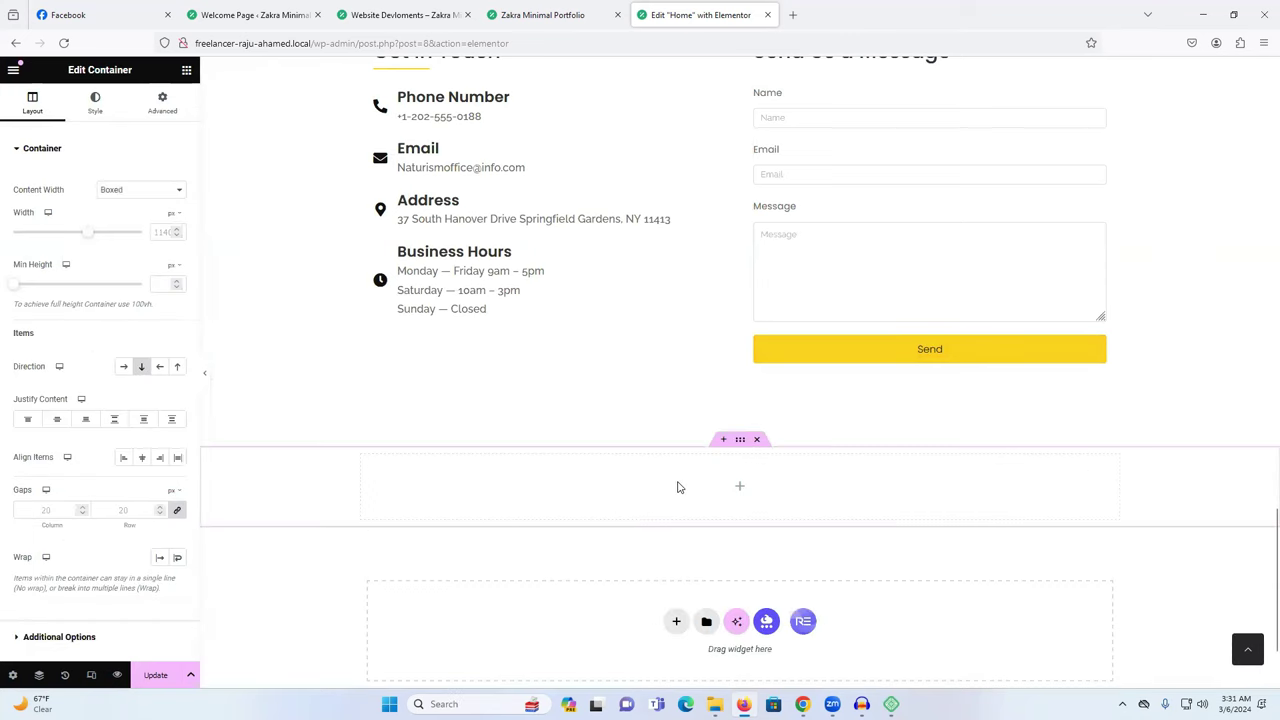
{"action": "left_click", "coordinate": [740, 492]}
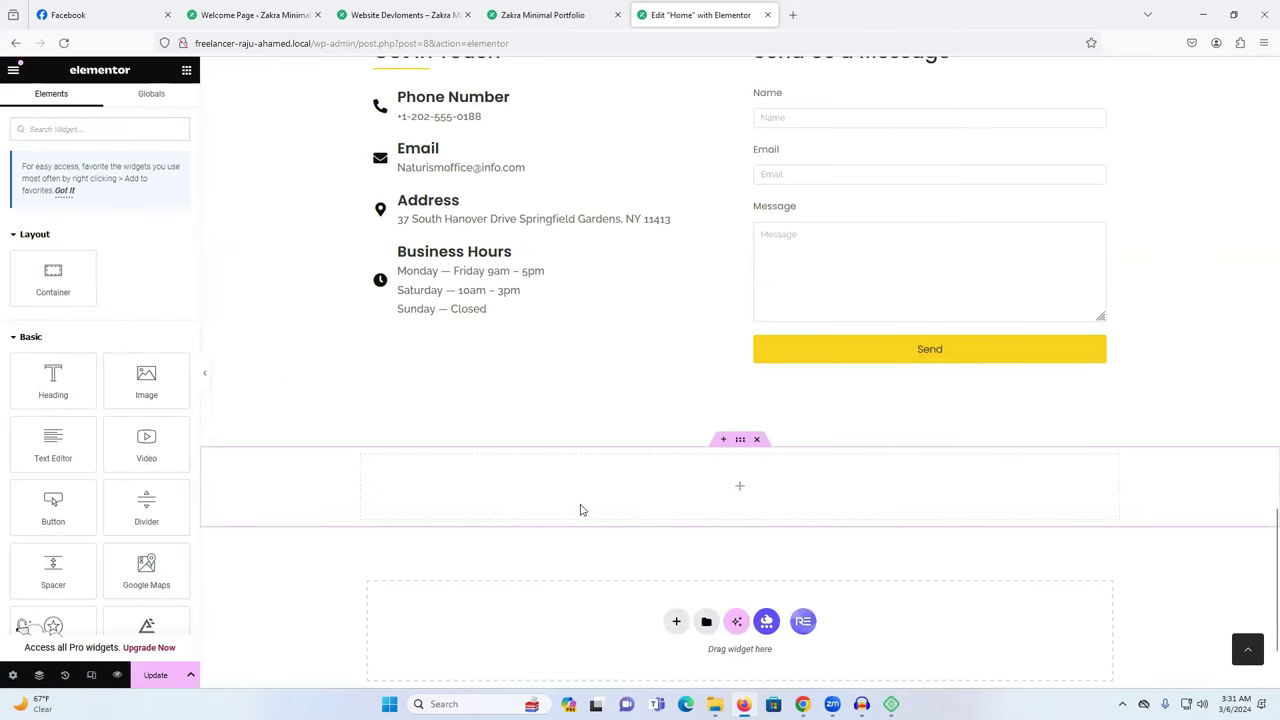
{"action": "left_click", "coordinate": [741, 444]}
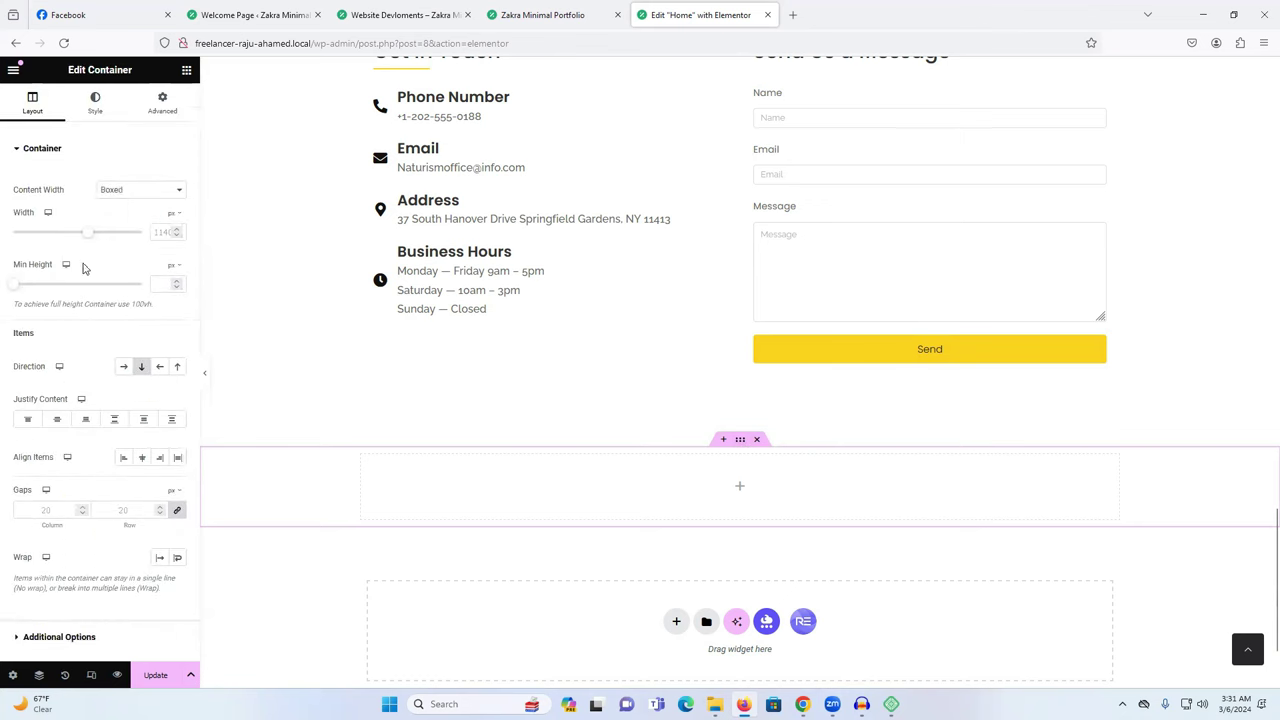
{"action": "left_click", "coordinate": [112, 193]}
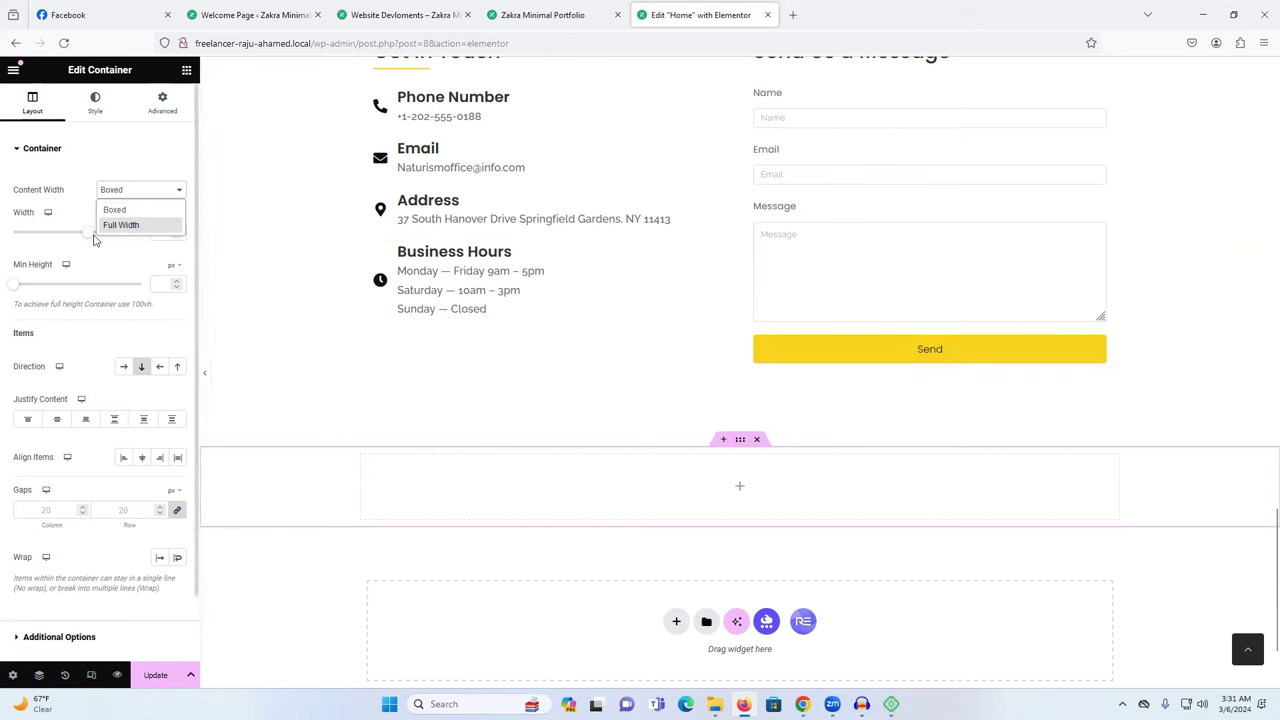
{"action": "left_click", "coordinate": [123, 224]}
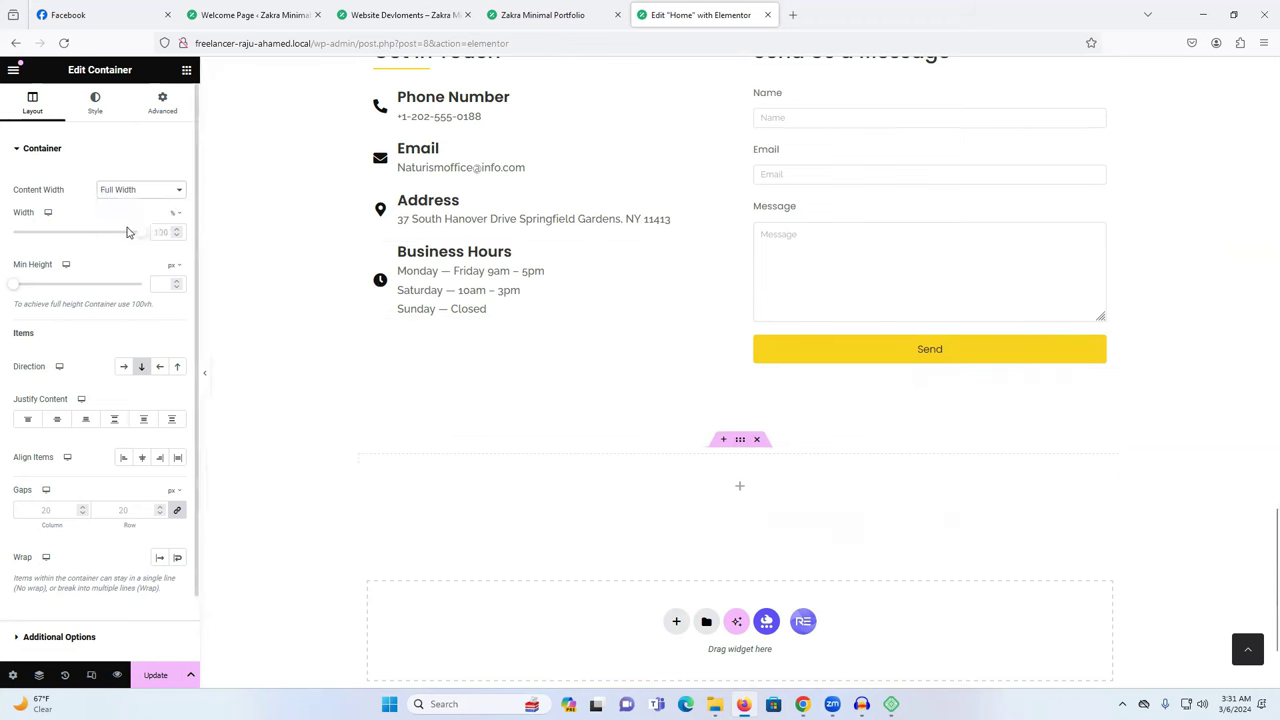
{"action": "left_click", "coordinate": [186, 71]}
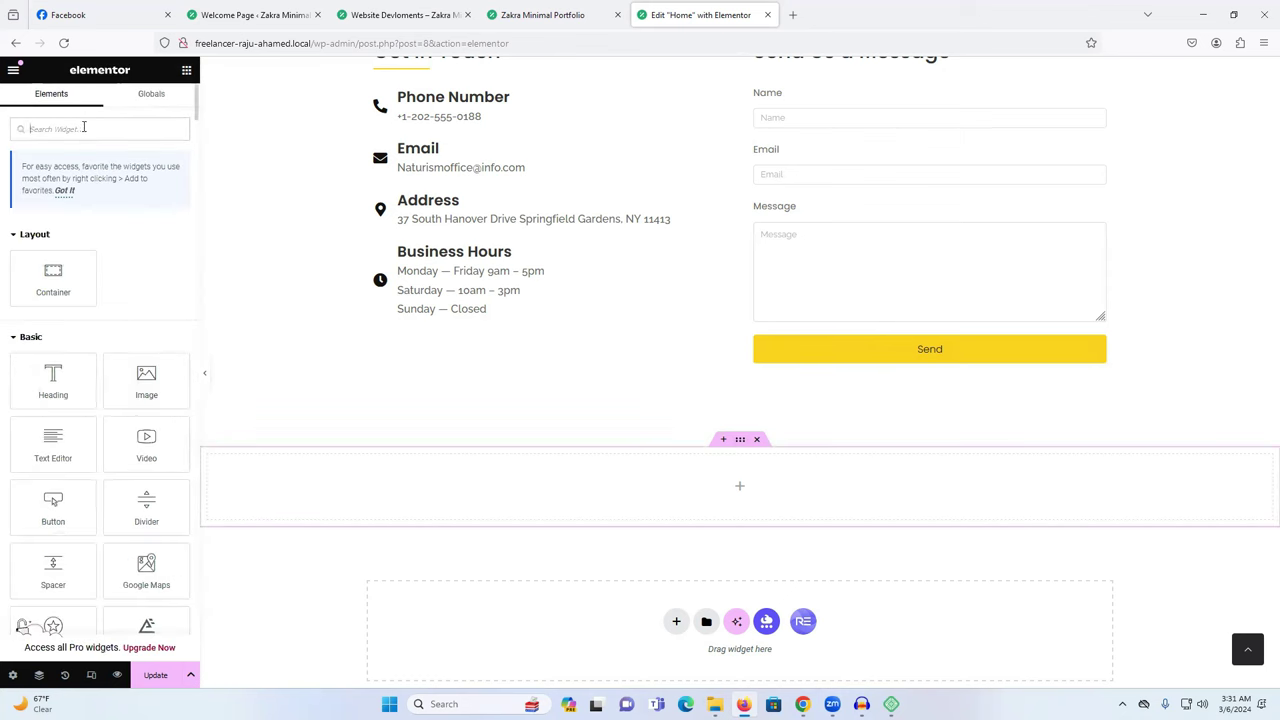
Drag a Google Maps widget, found by searching 'map', into the container and select its London Eye location text.
{"action": "type", "text": "map"}
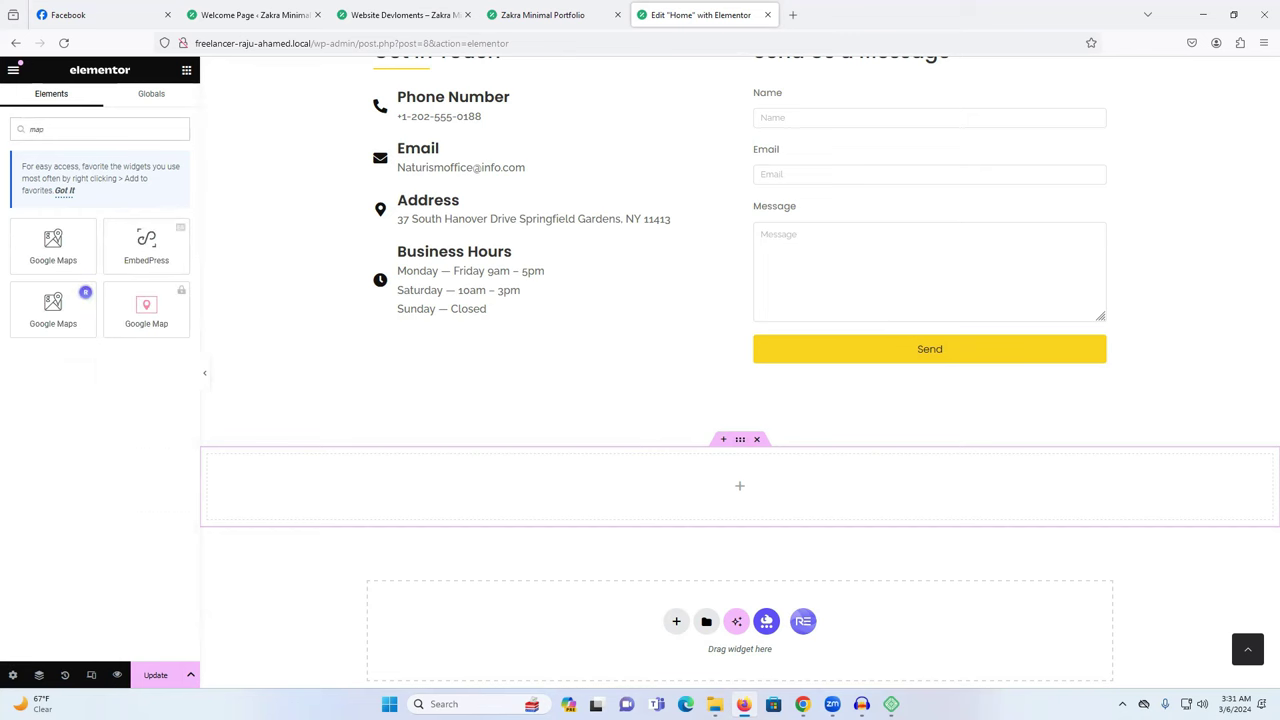
{"action": "left_click_drag", "start_coordinate": [91, 268], "coordinate": [790, 488]}
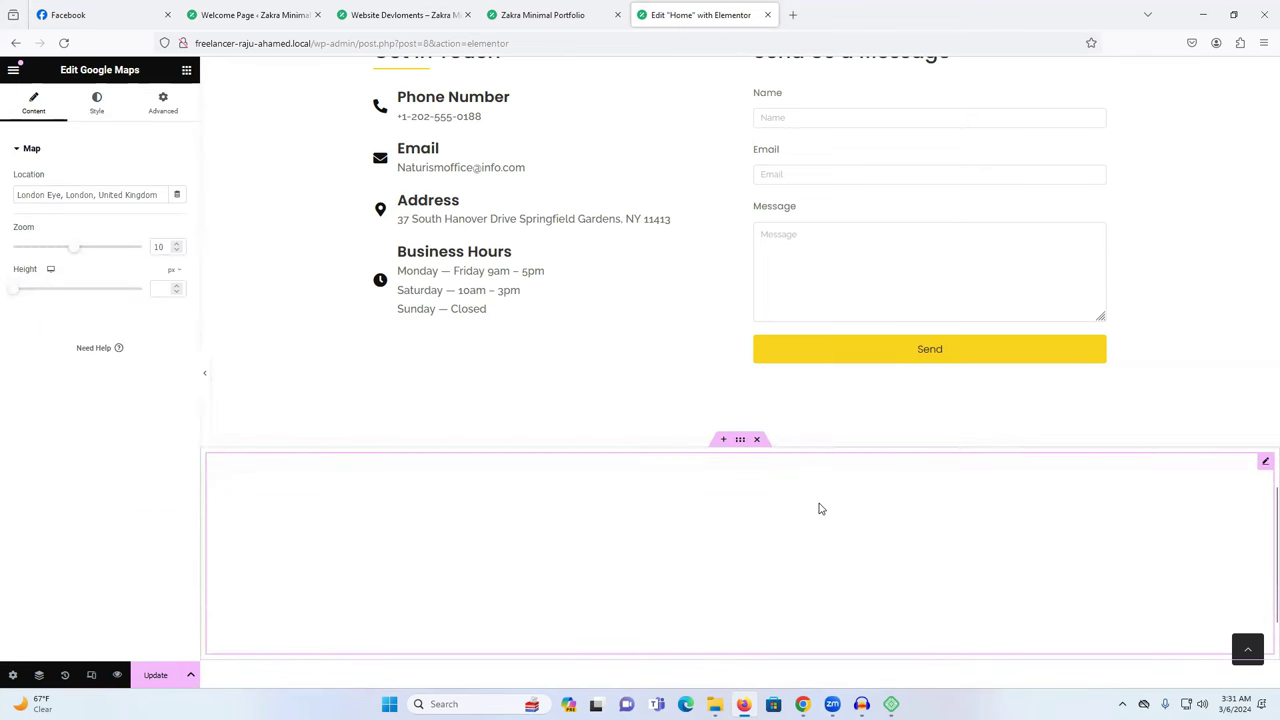
{"action": "scroll", "coordinate": [819, 509], "scroll_direction": "down", "scroll_amount": 2}
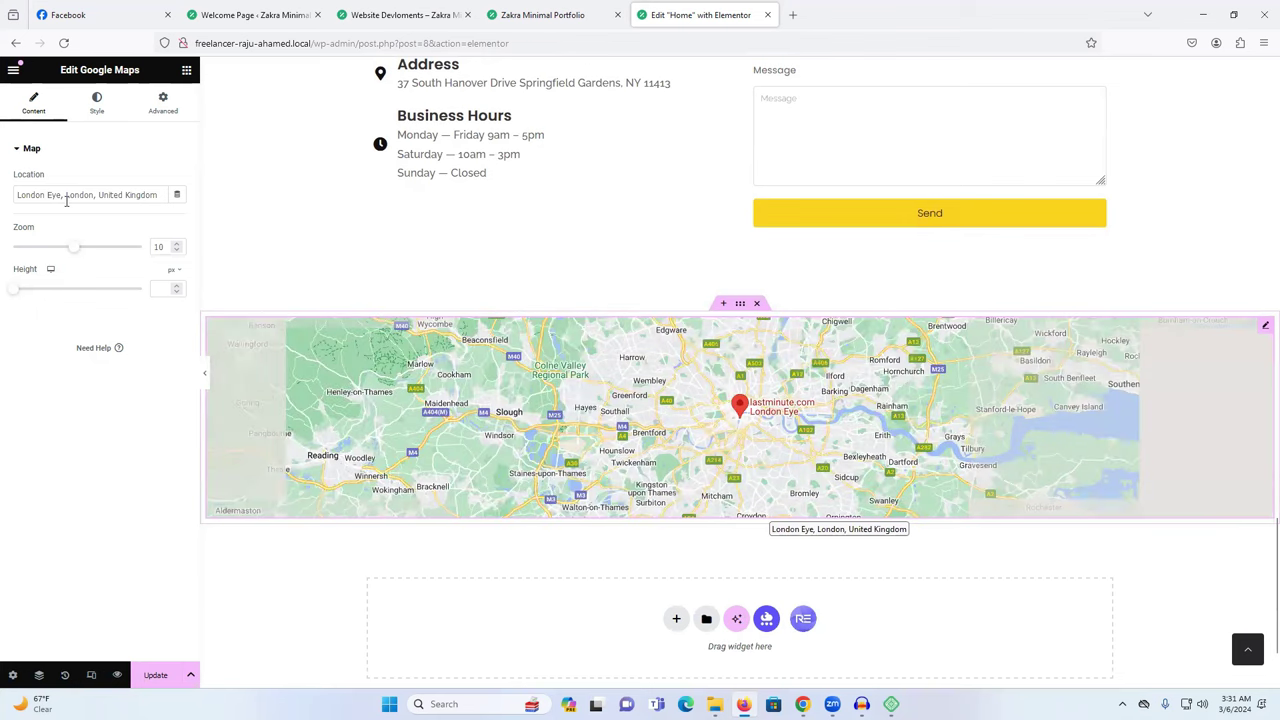
{"action": "triple_click", "coordinate": [67, 196]}
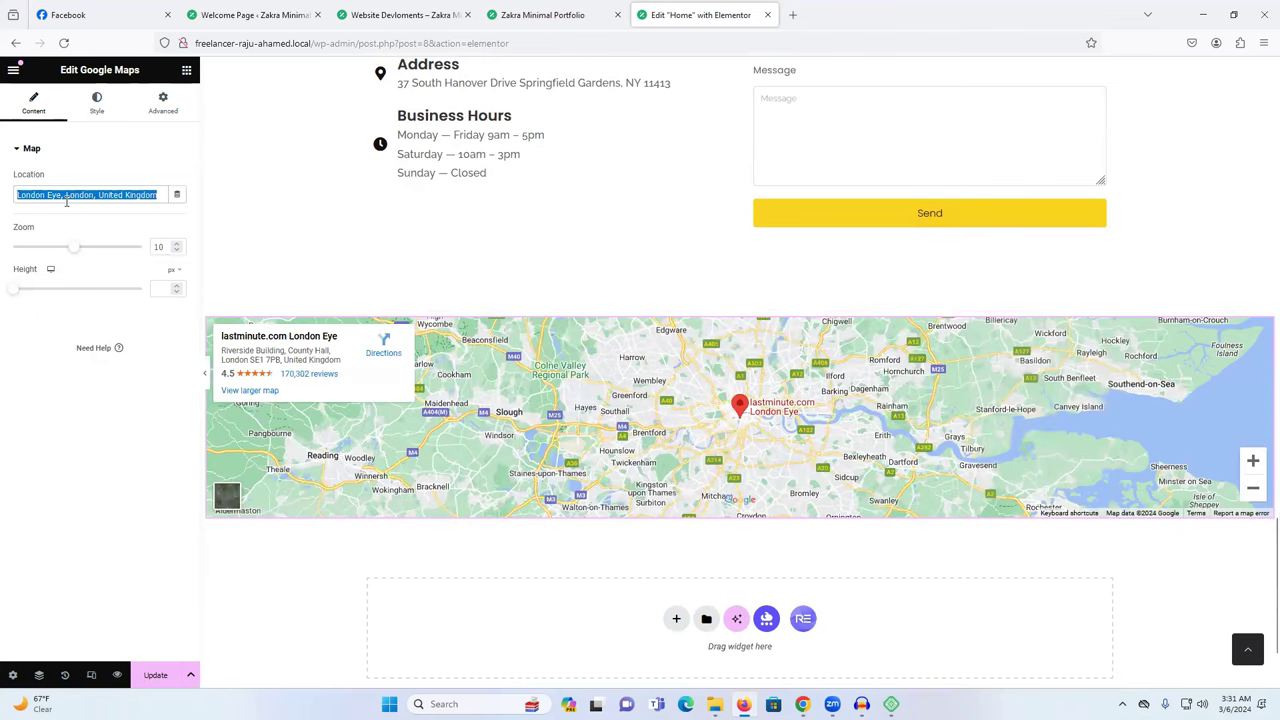
{"action": "left_click", "coordinate": [792, 14]}
{"action": "type", "text": "bhu"}
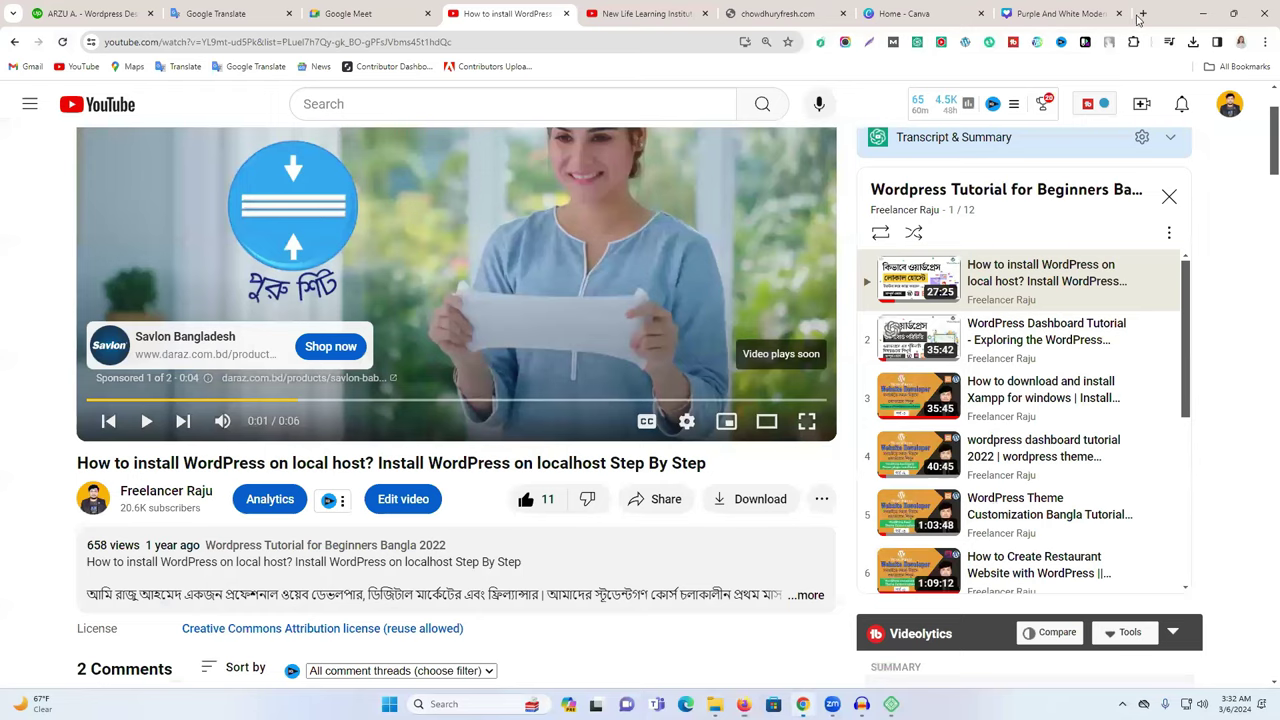
Search Google in a new Chrome tab for Bhuapur, then run the suggested 'freelancer' listing search.
{"action": "left_click", "coordinate": [1141, 14]}
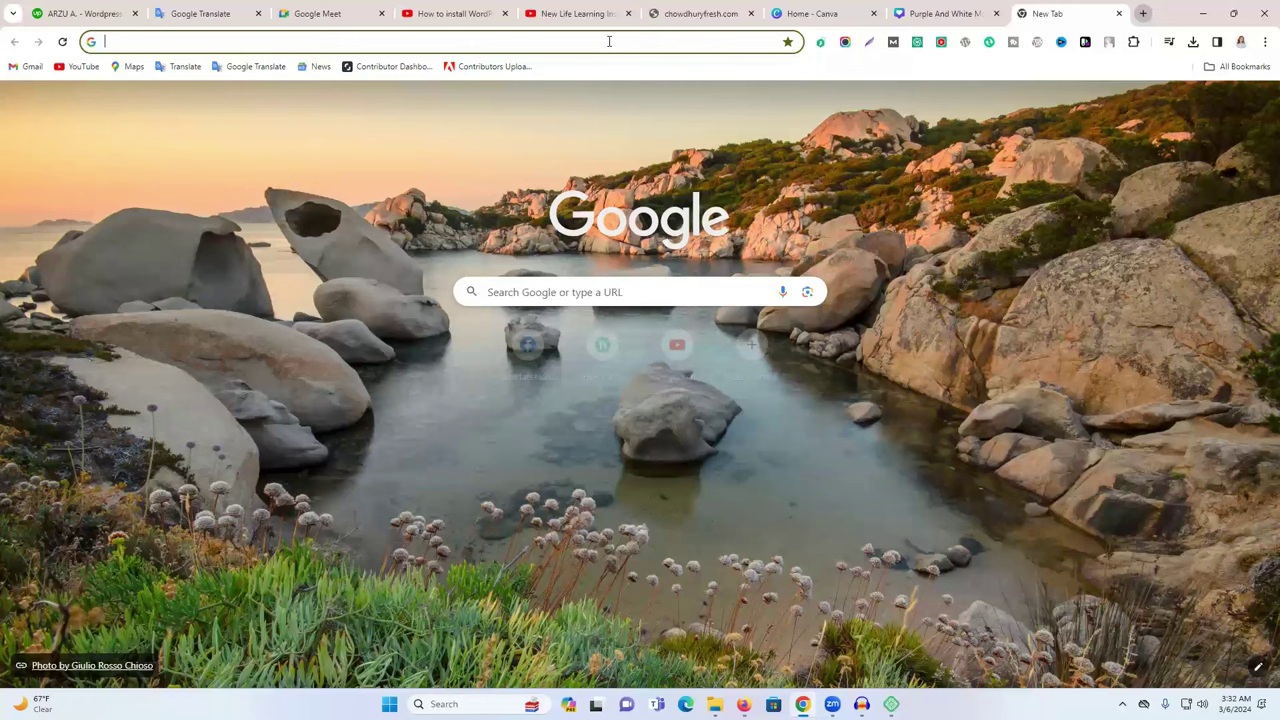
{"action": "type", "text": "bhu"}
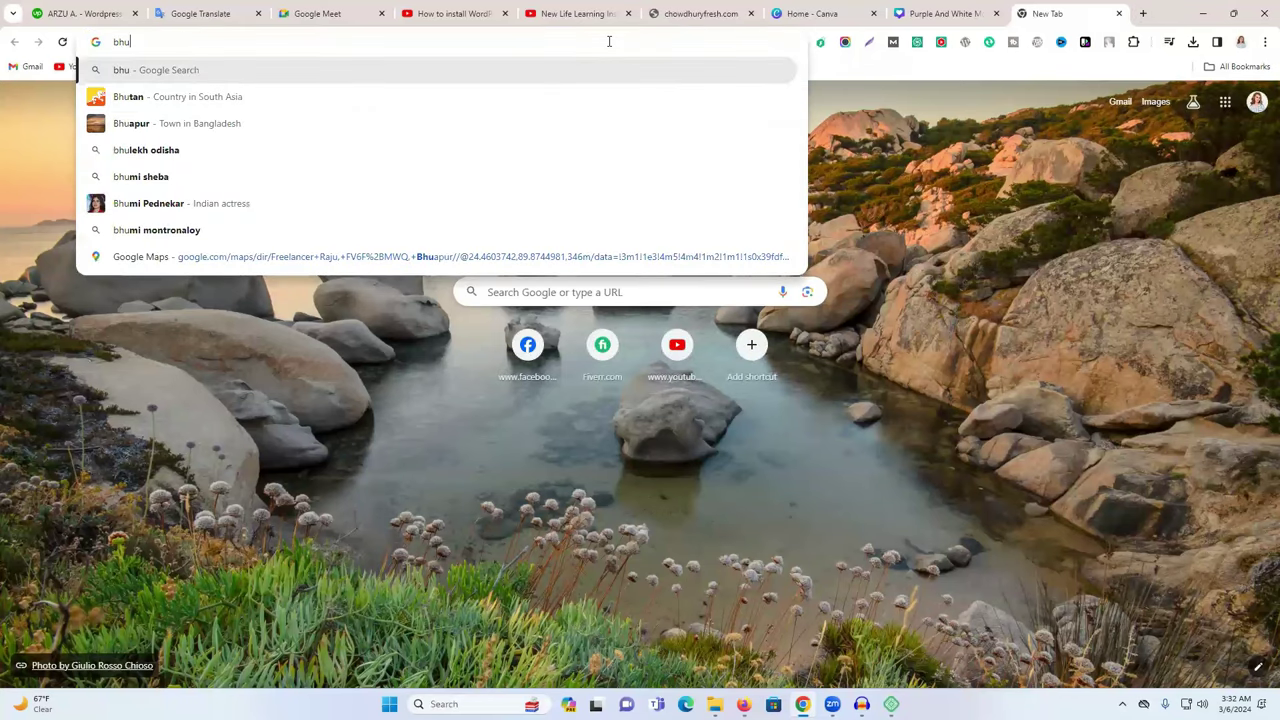
{"action": "type", "text": "yapo"}
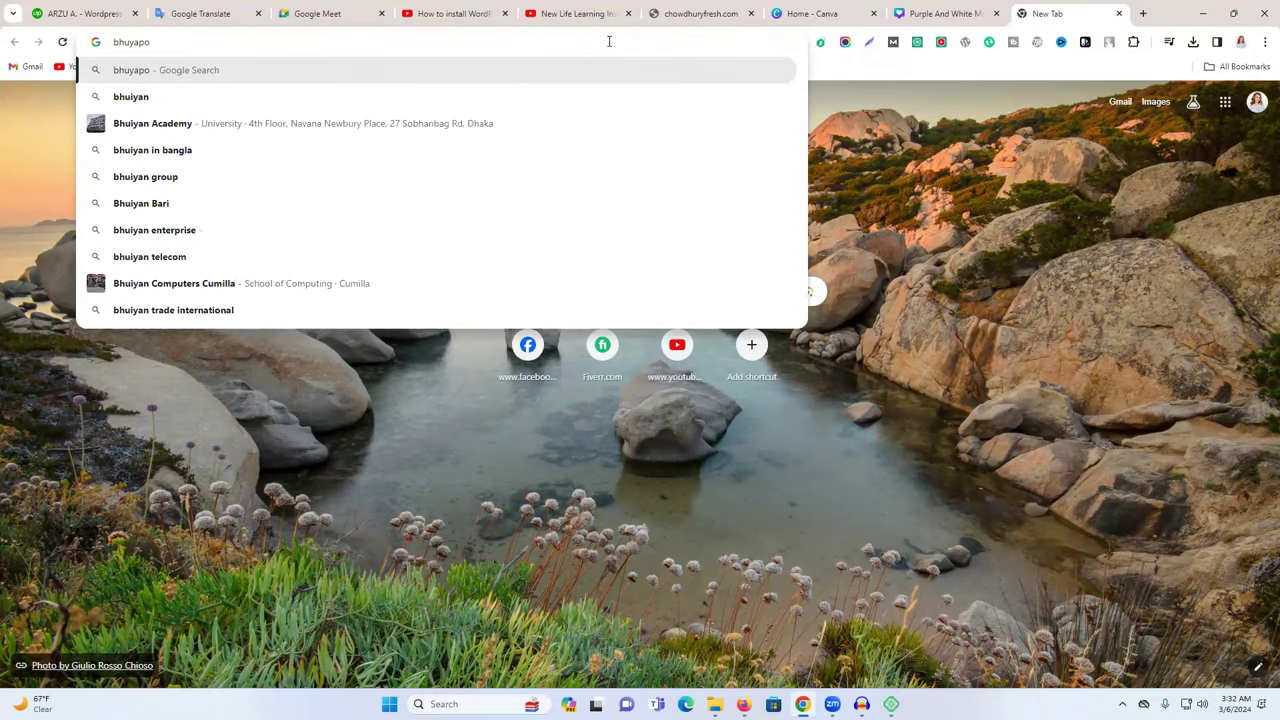
{"action": "key", "text": "BackSpace"}
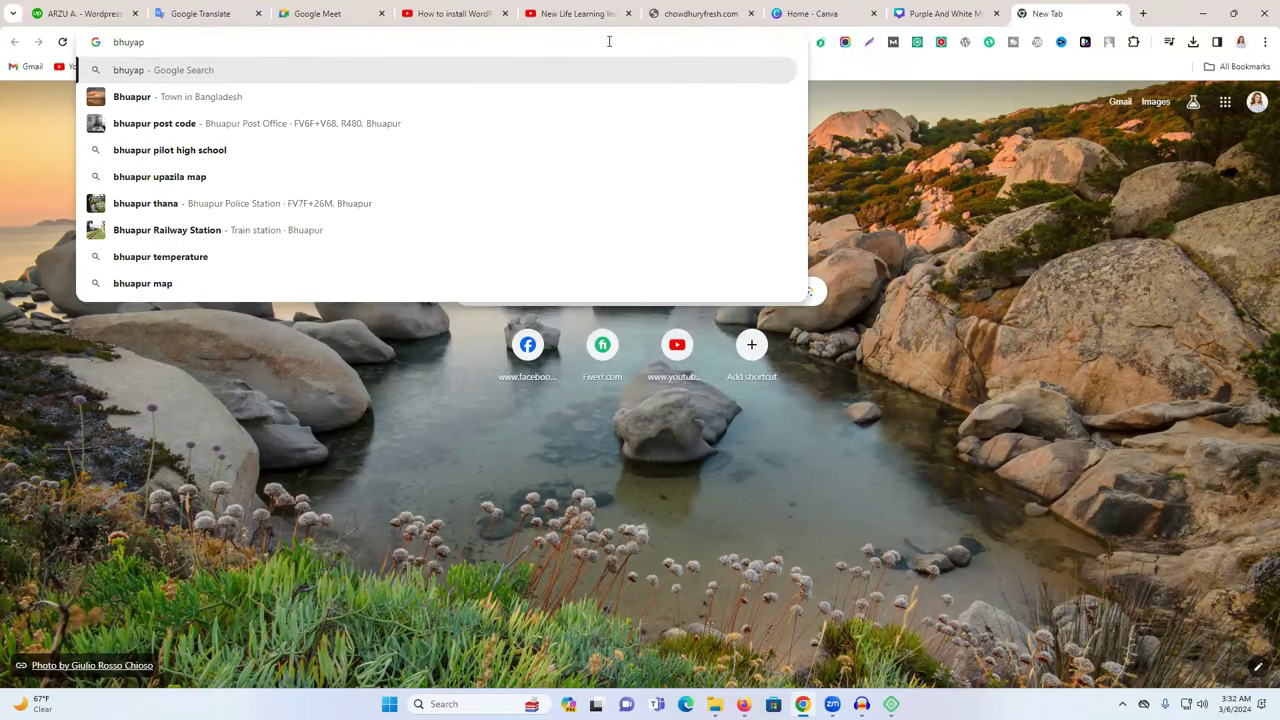
{"action": "left_click", "coordinate": [247, 149]}
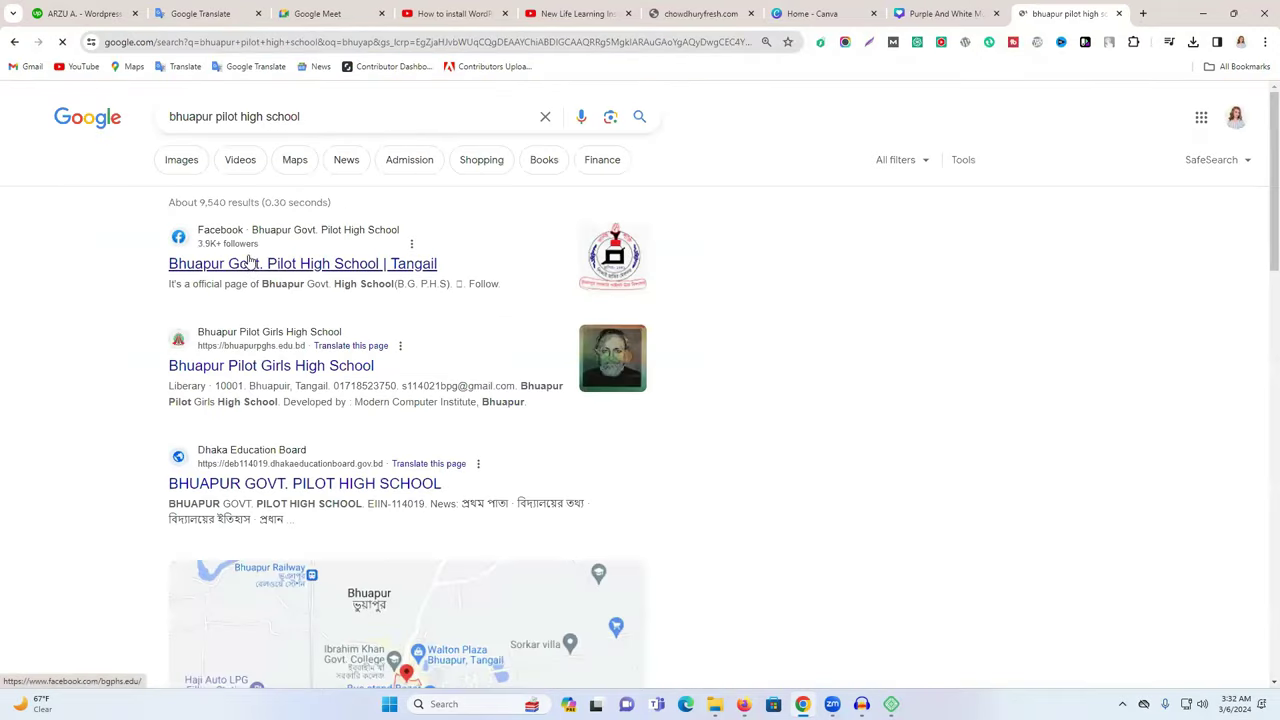
{"action": "left_click", "coordinate": [292, 117]}
{"action": "type", "text": "free"}
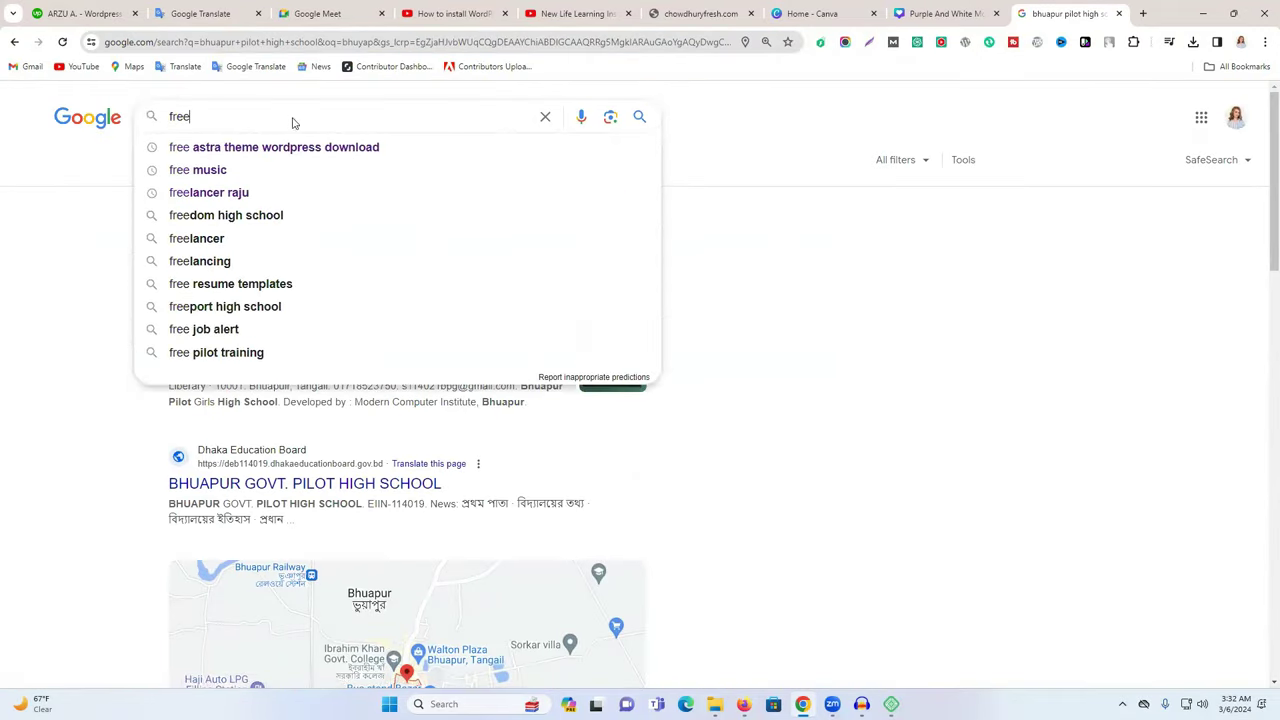
{"action": "type", "text": "lancer"}
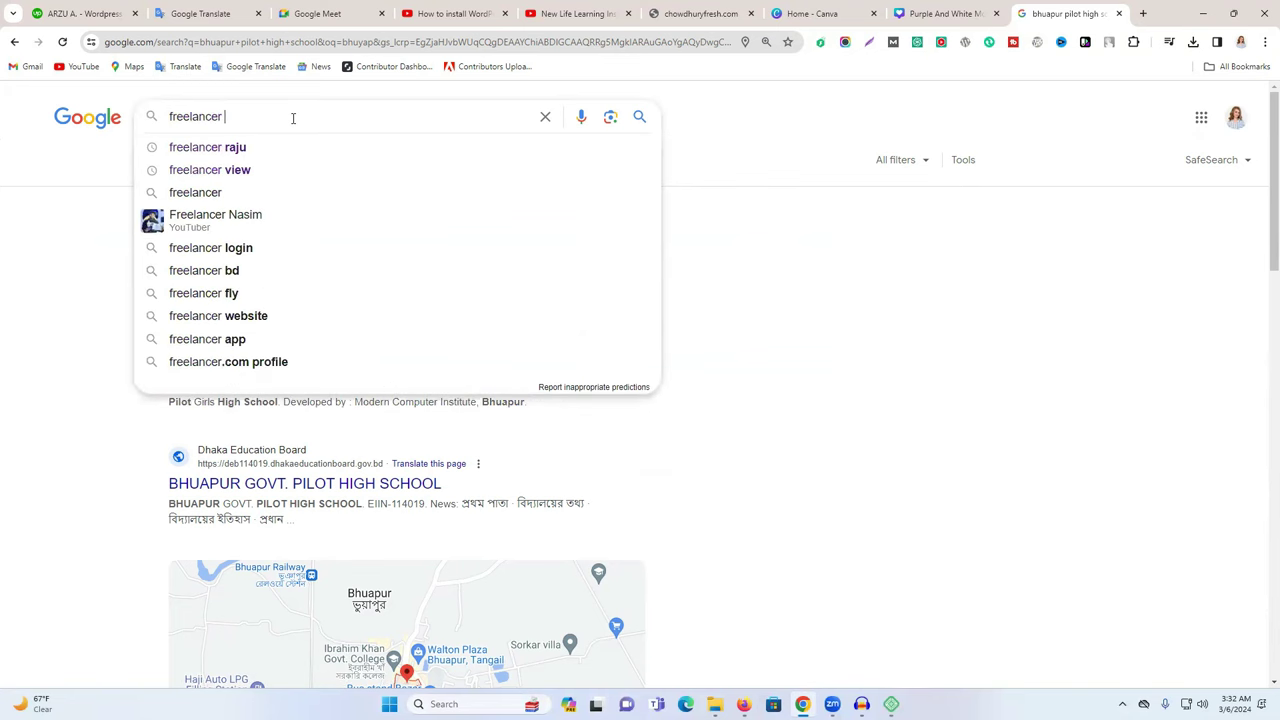
{"action": "left_click", "coordinate": [277, 149]}
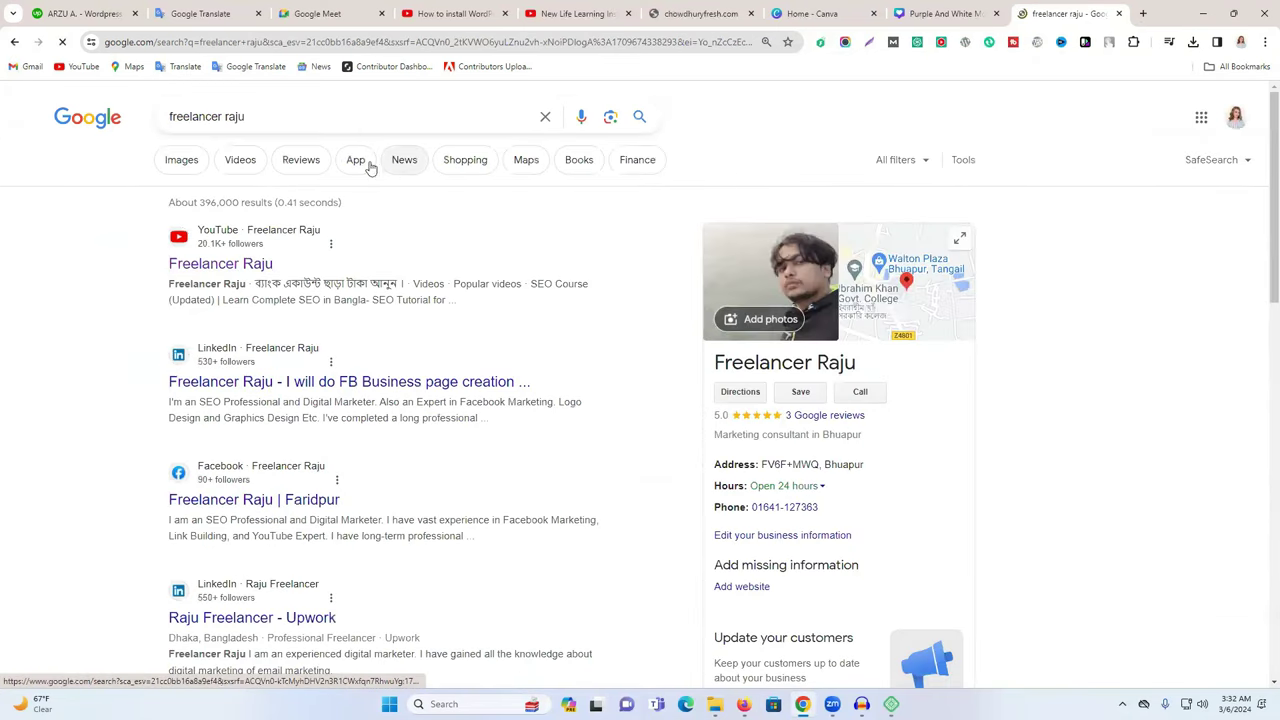
Open the first Maps result for the freelancer's listing and copy its address.
{"action": "left_click", "coordinate": [527, 164]}
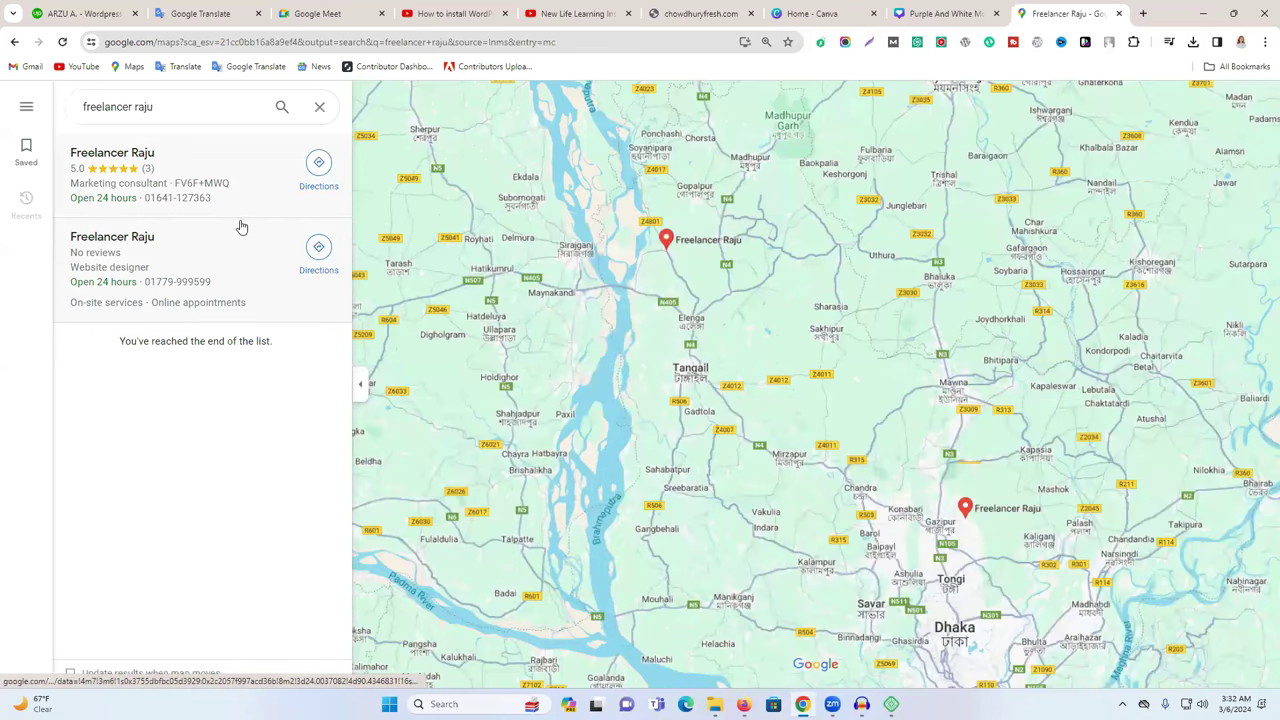
{"action": "left_click", "coordinate": [200, 175]}
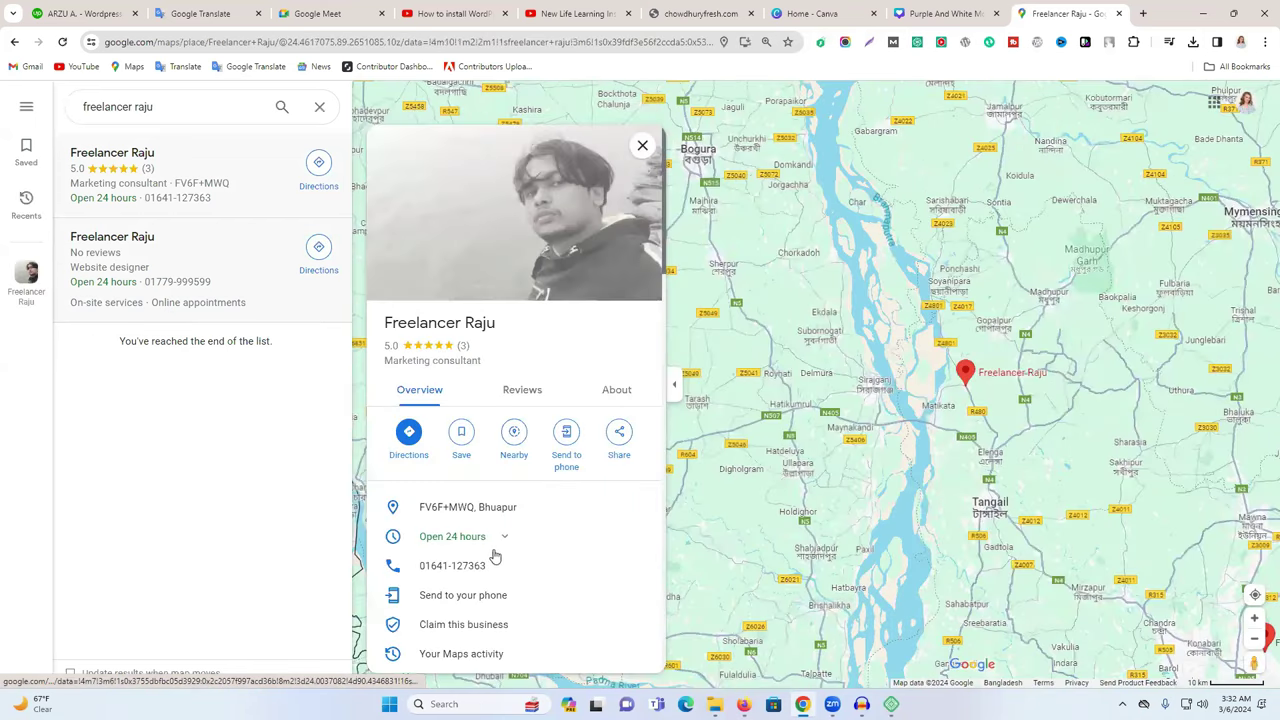
{"action": "scroll", "coordinate": [521, 540], "scroll_direction": "down", "scroll_amount": 2}
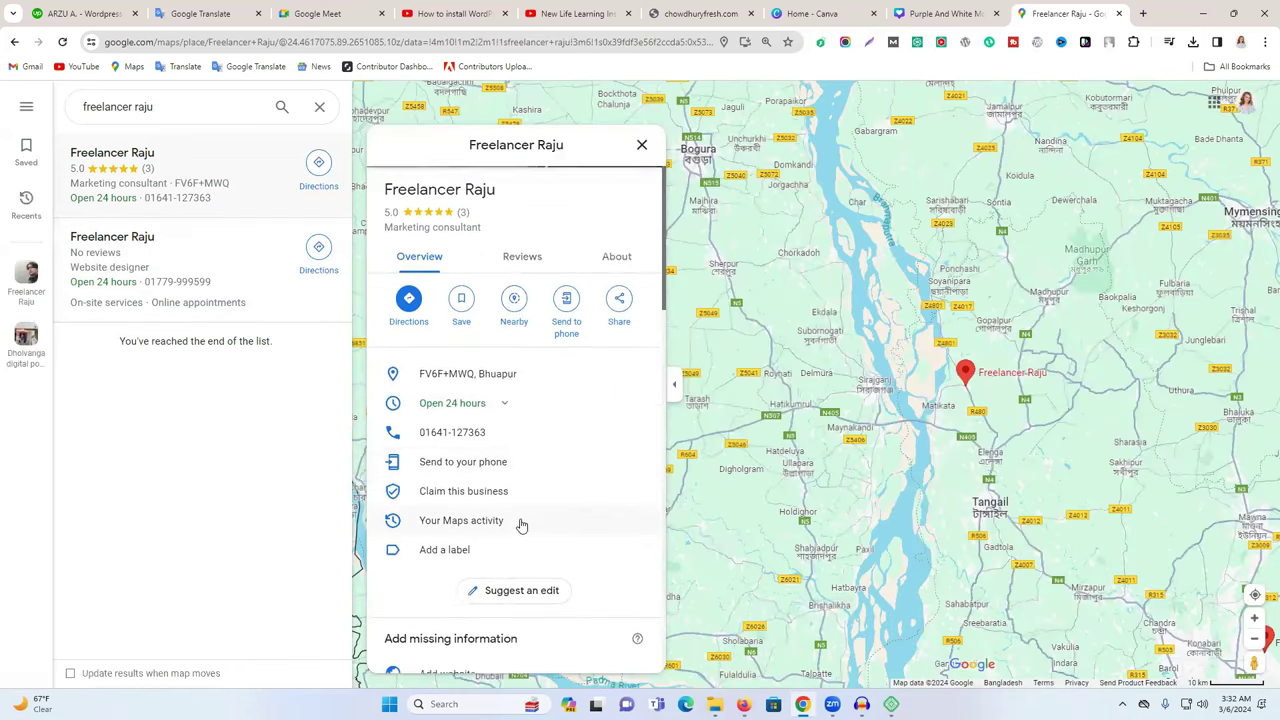
{"action": "left_click", "coordinate": [525, 378]}
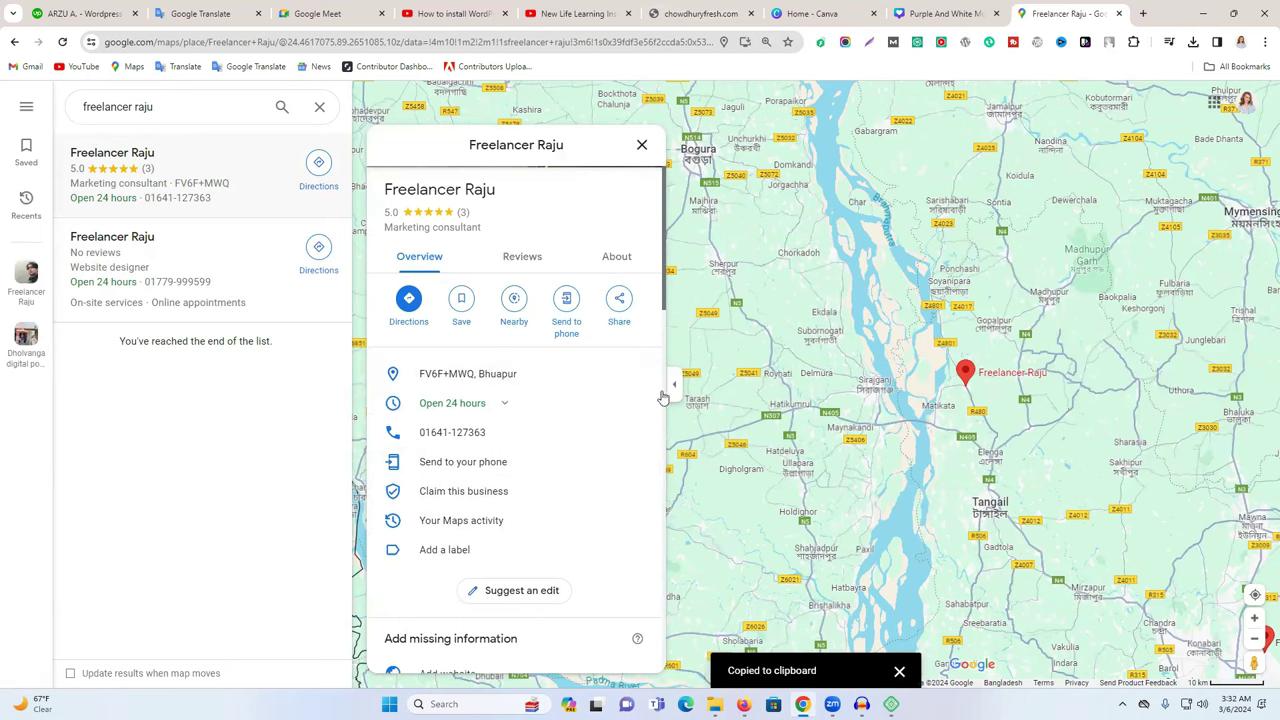
{"action": "key", "text": "alt+Tab"}
Paste the copied Bhuapur address as the Google Maps widget's location.
{"action": "type", "text": "bhu"}
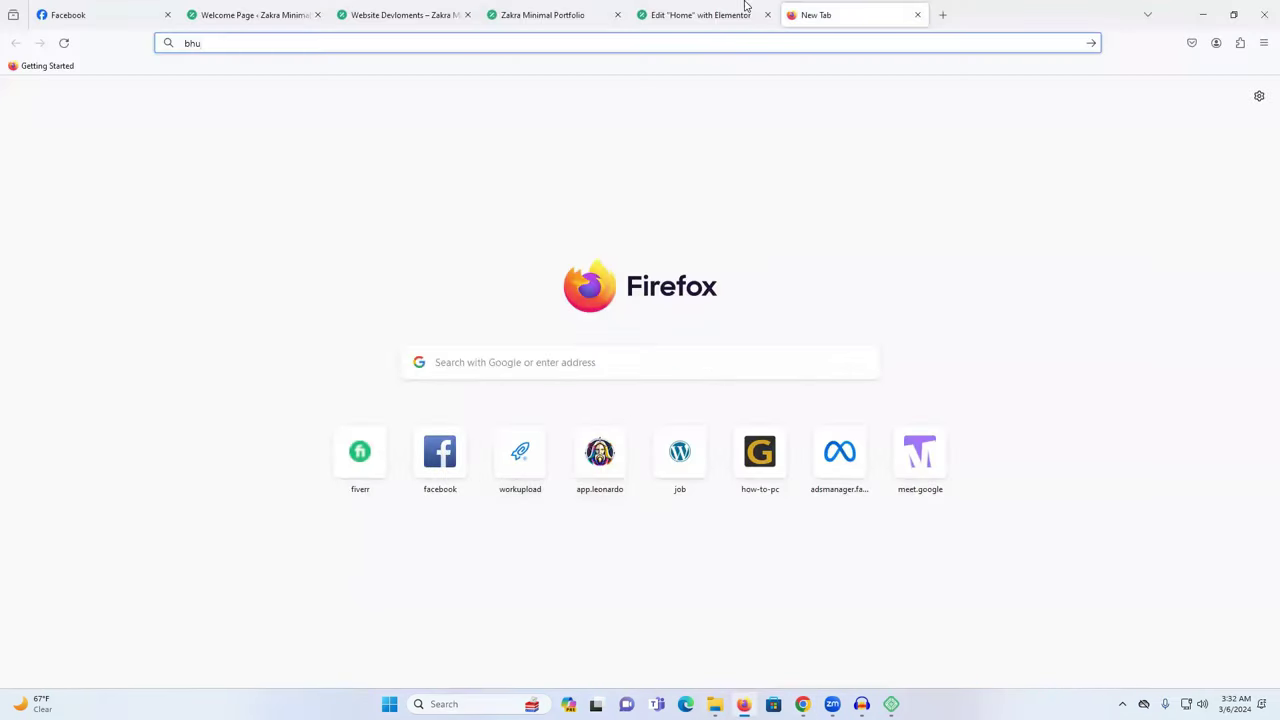
{"action": "left_click", "coordinate": [675, 18]}
{"action": "key", "text": "ctrl+v"}
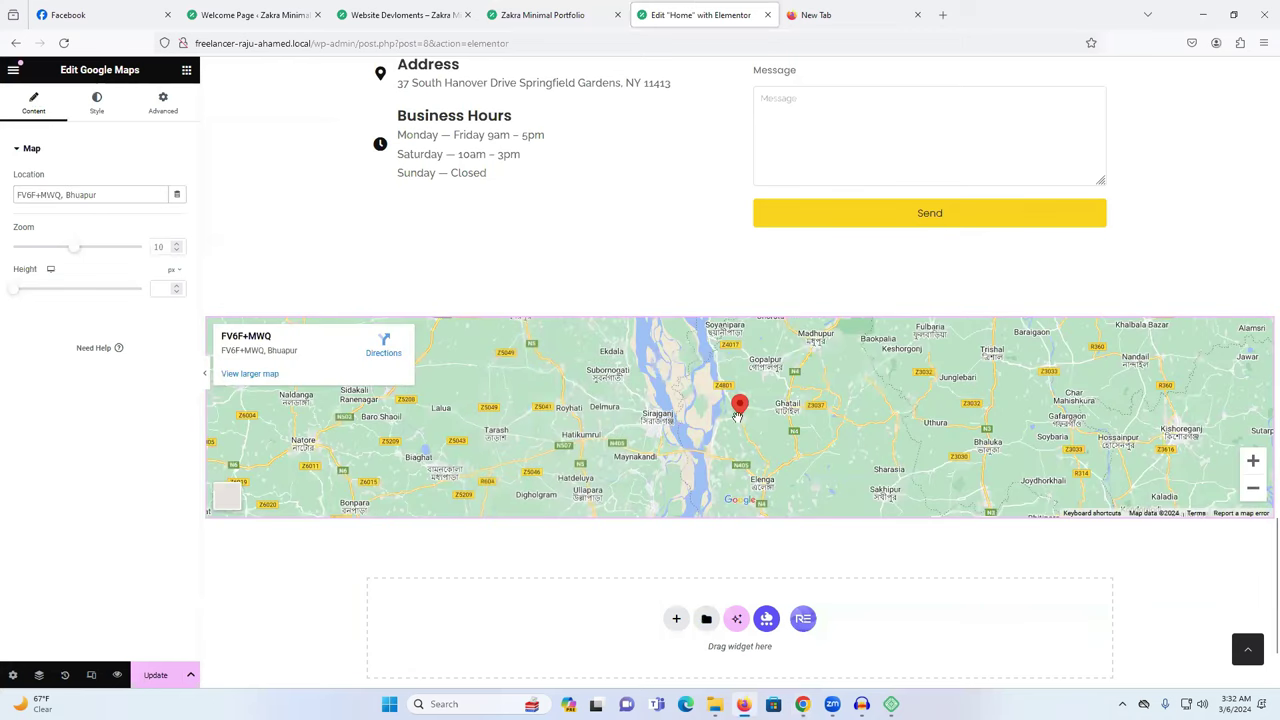
Set the map Zoom to 14 and Height to 539 px, then save with Update.
{"action": "left_click_drag", "start_coordinate": [78, 248], "coordinate": [106, 254]}
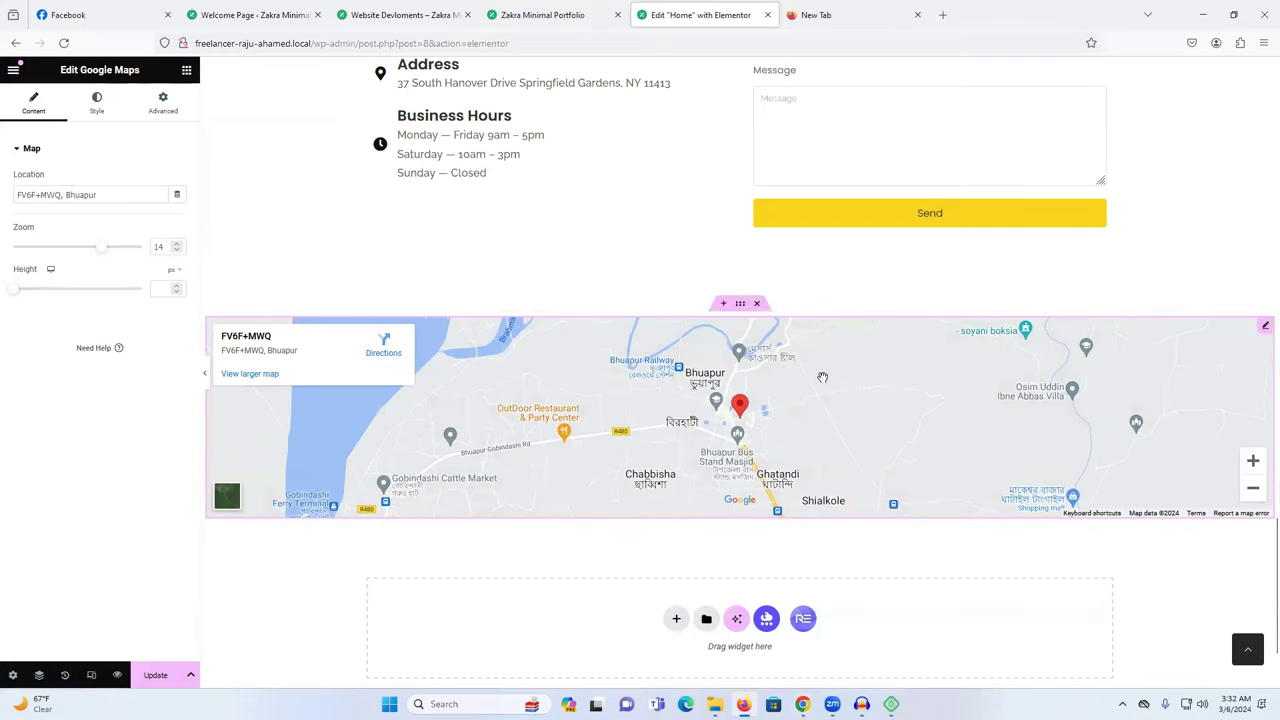
{"action": "left_click_drag", "start_coordinate": [13, 288], "coordinate": [63, 297]}
{"action": "scroll", "coordinate": [849, 433], "scroll_direction": "down", "scroll_amount": 3}
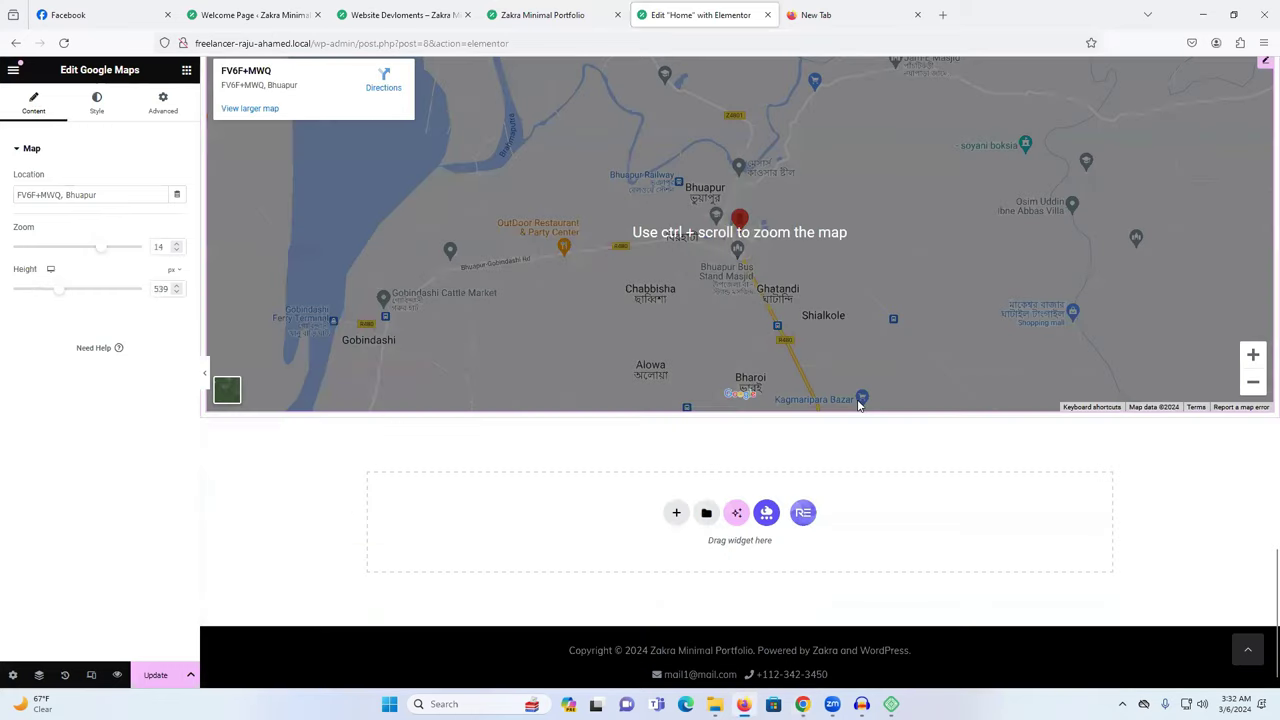
{"action": "scroll", "coordinate": [849, 433], "scroll_direction": "up", "scroll_amount": 1}
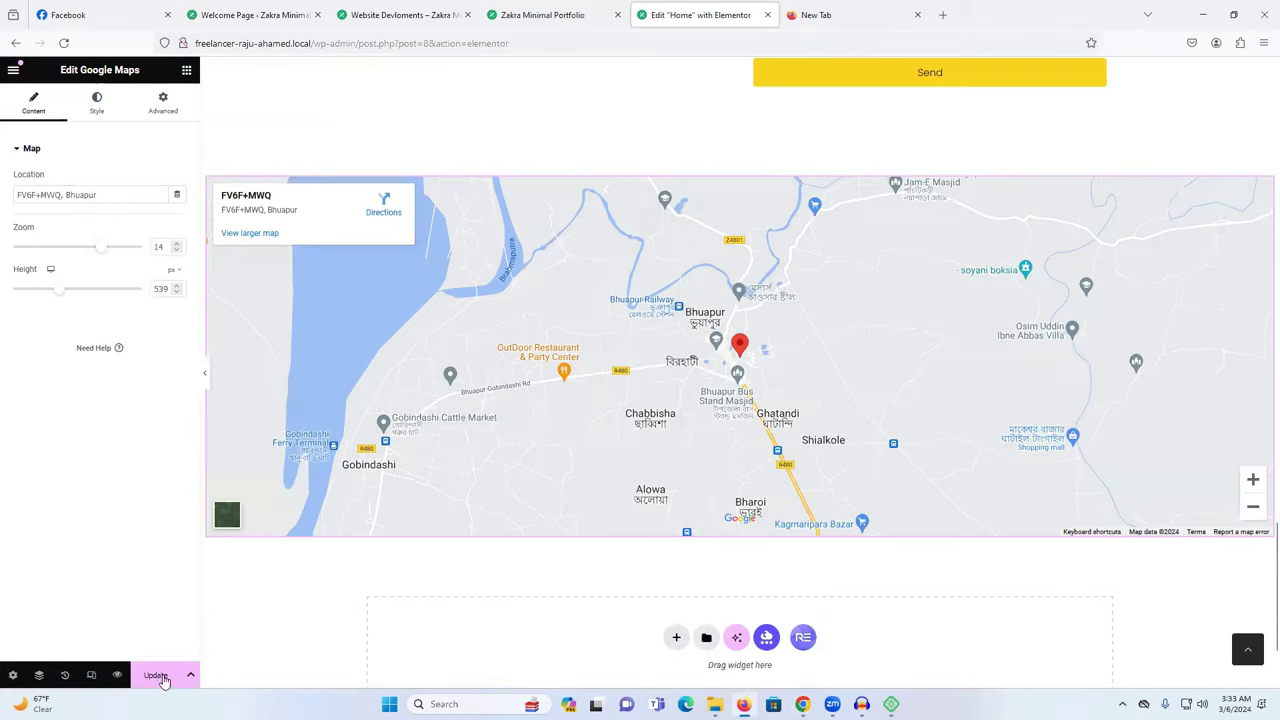
{"action": "left_click", "coordinate": [155, 675]}
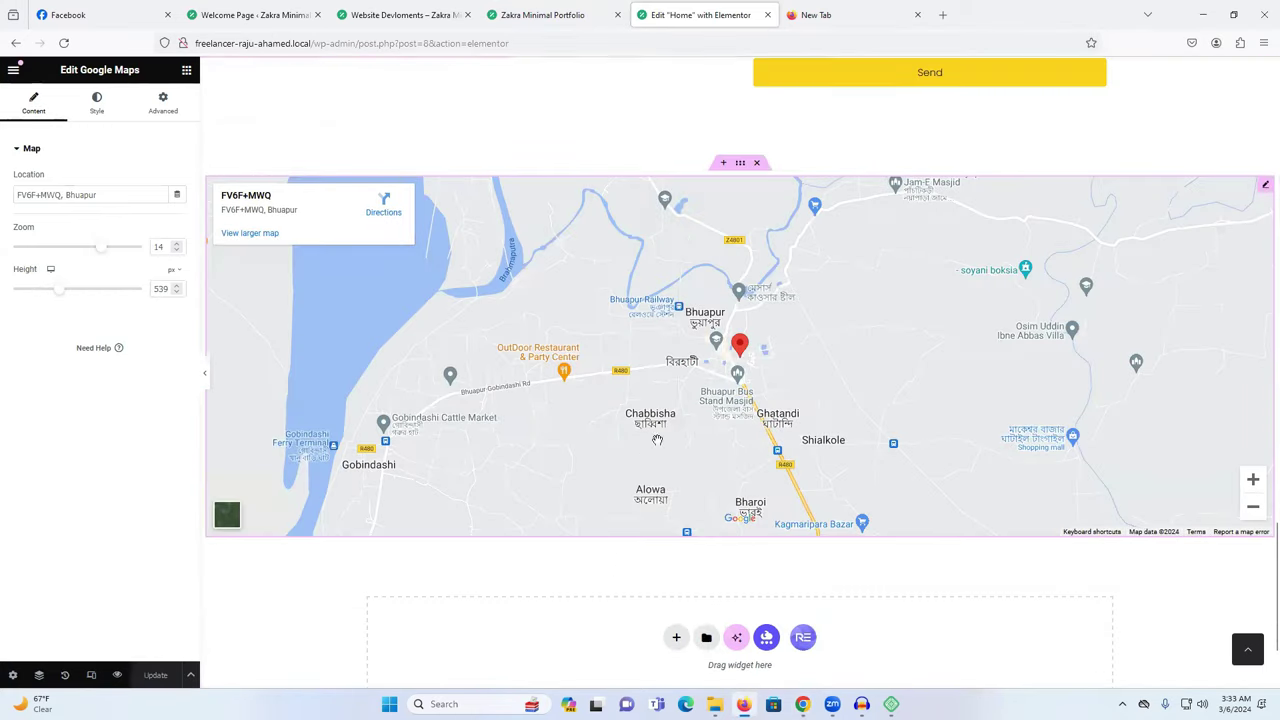
{"action": "scroll", "coordinate": [609, 560], "scroll_direction": "up", "scroll_amount": 3}
{"action": "scroll", "coordinate": [522, 395], "scroll_direction": "up", "scroll_amount": 1}
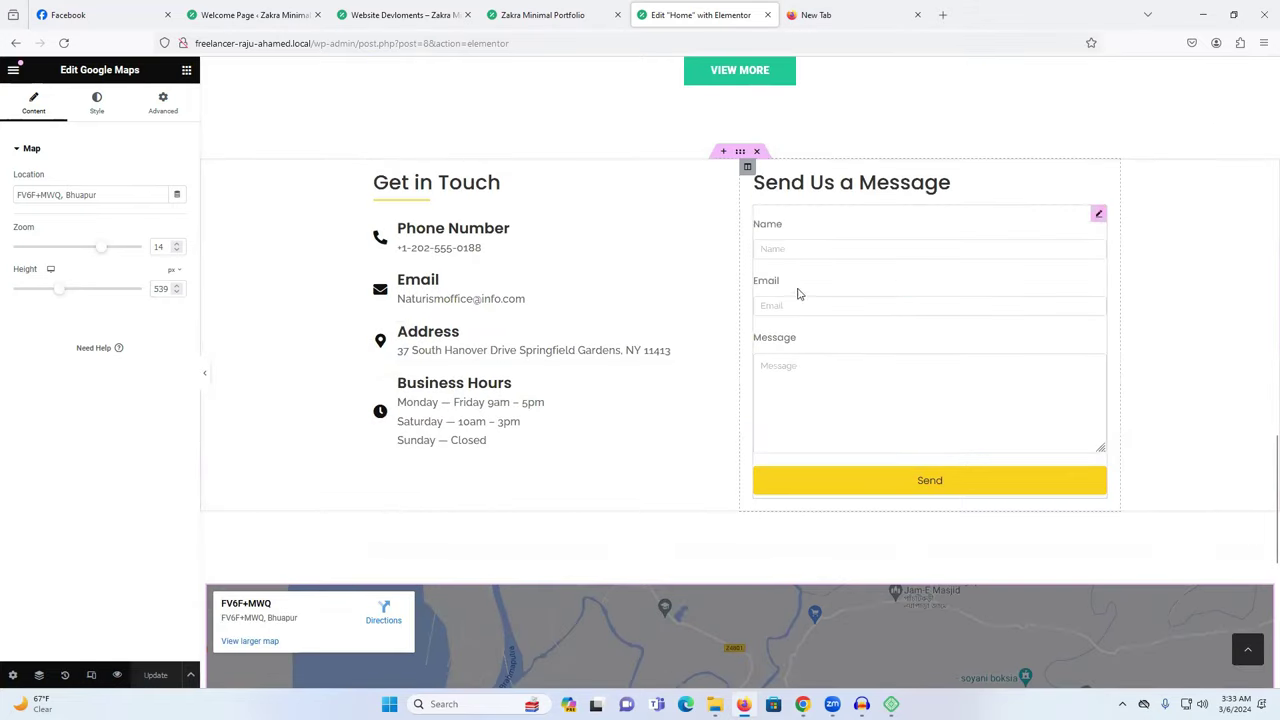
{"action": "left_click", "coordinate": [444, 247]}
{"action": "triple_click", "coordinate": [84, 362]}
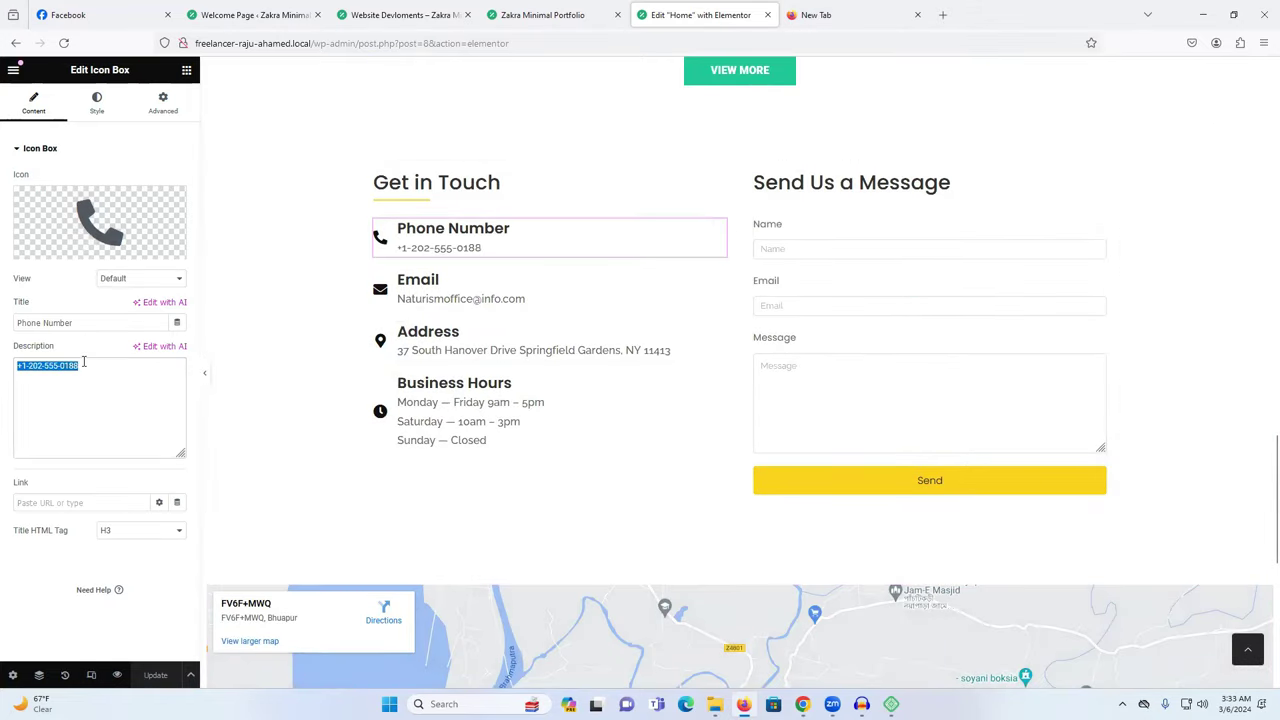
{"action": "left_click", "coordinate": [430, 305]}
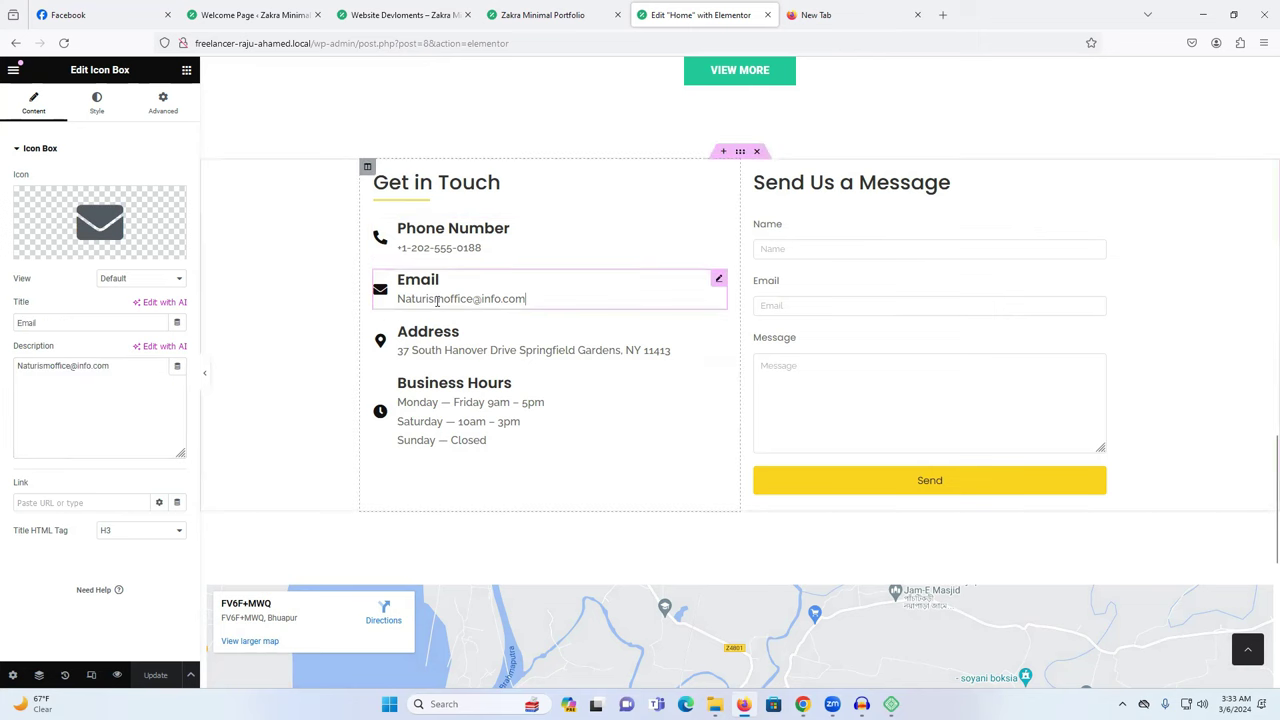
{"action": "triple_click", "coordinate": [101, 368]}
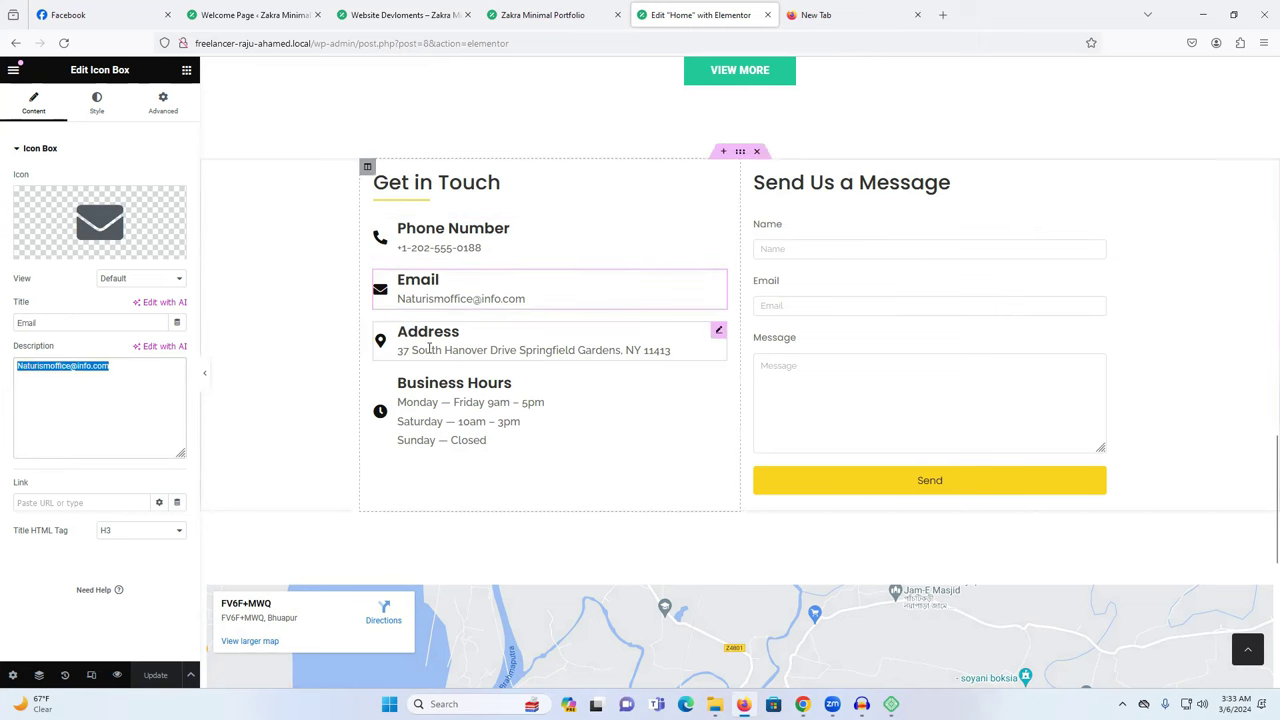
{"action": "left_click", "coordinate": [405, 385]}
{"action": "scroll", "coordinate": [455, 395], "scroll_direction": "up", "scroll_amount": 10}
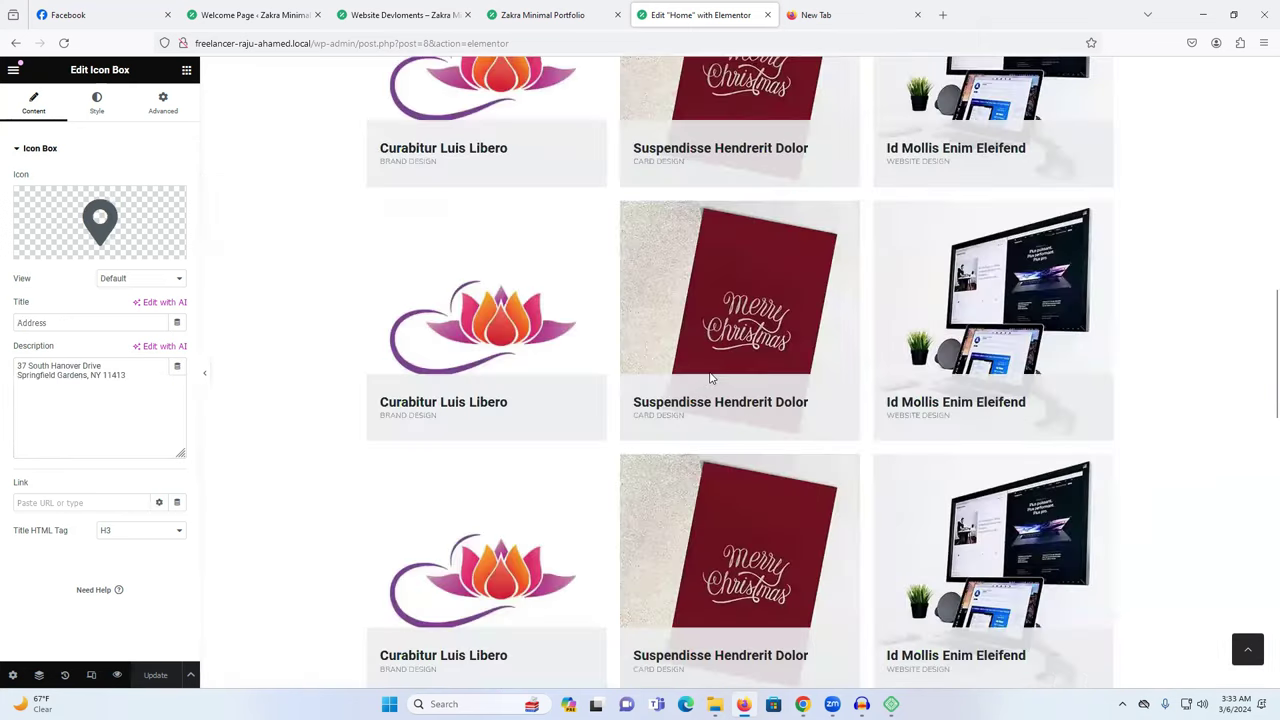
{"action": "scroll", "coordinate": [710, 378], "scroll_direction": "up", "scroll_amount": 10}
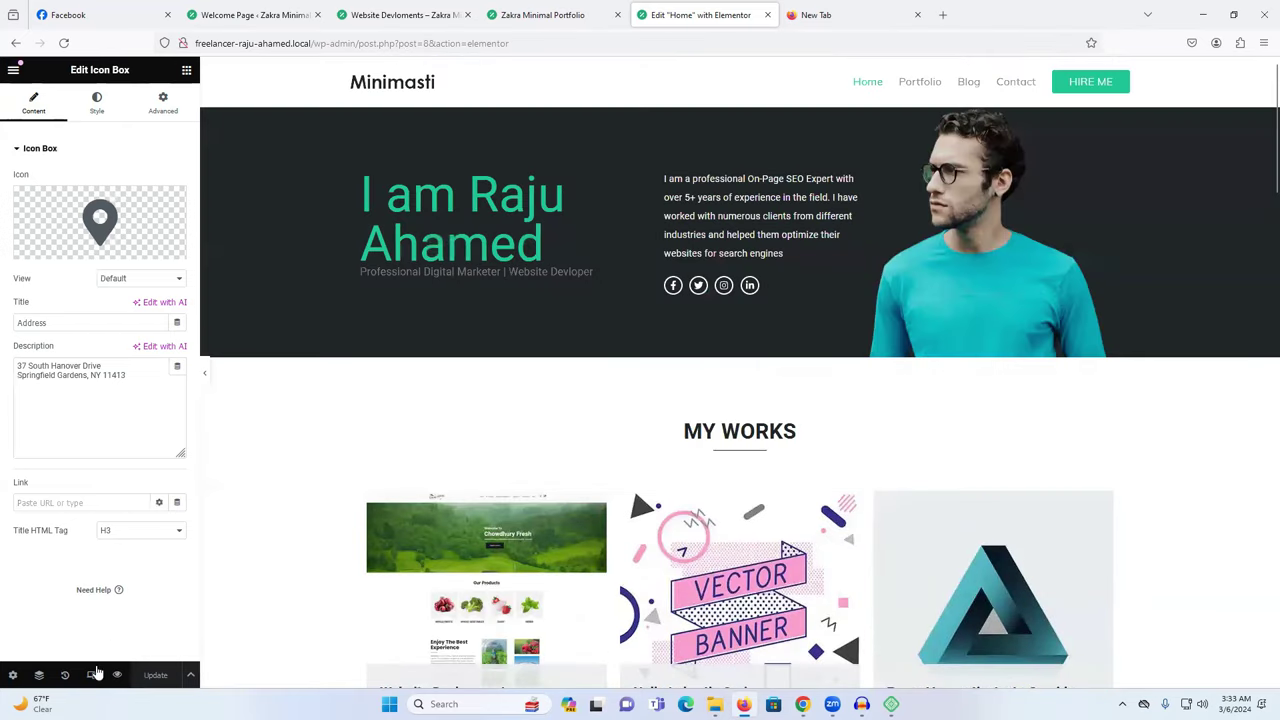
Reload the live Zakra Minimal Portfolio homepage and scroll down to the Bhuapur map.
{"action": "left_click", "coordinate": [554, 20]}
{"action": "right_click", "coordinate": [178, 290]}
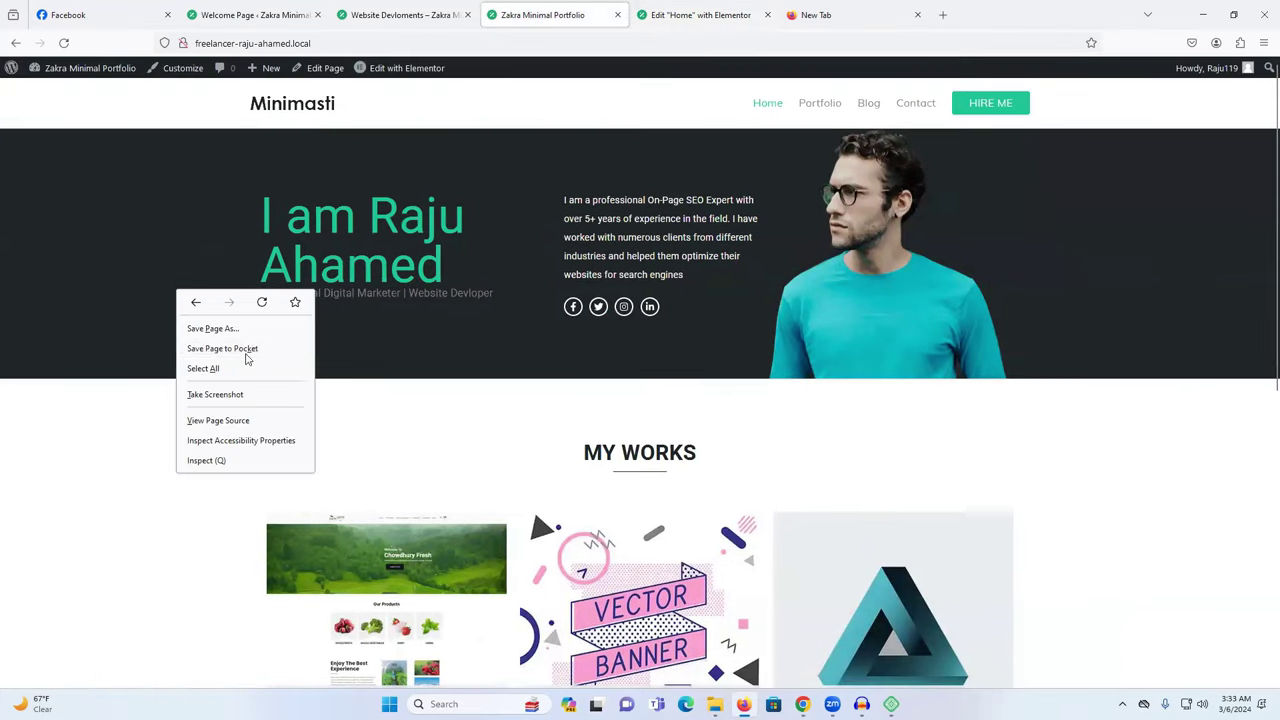
{"action": "left_click", "coordinate": [263, 297]}
{"action": "scroll", "coordinate": [474, 319], "scroll_direction": "down", "scroll_amount": 6}
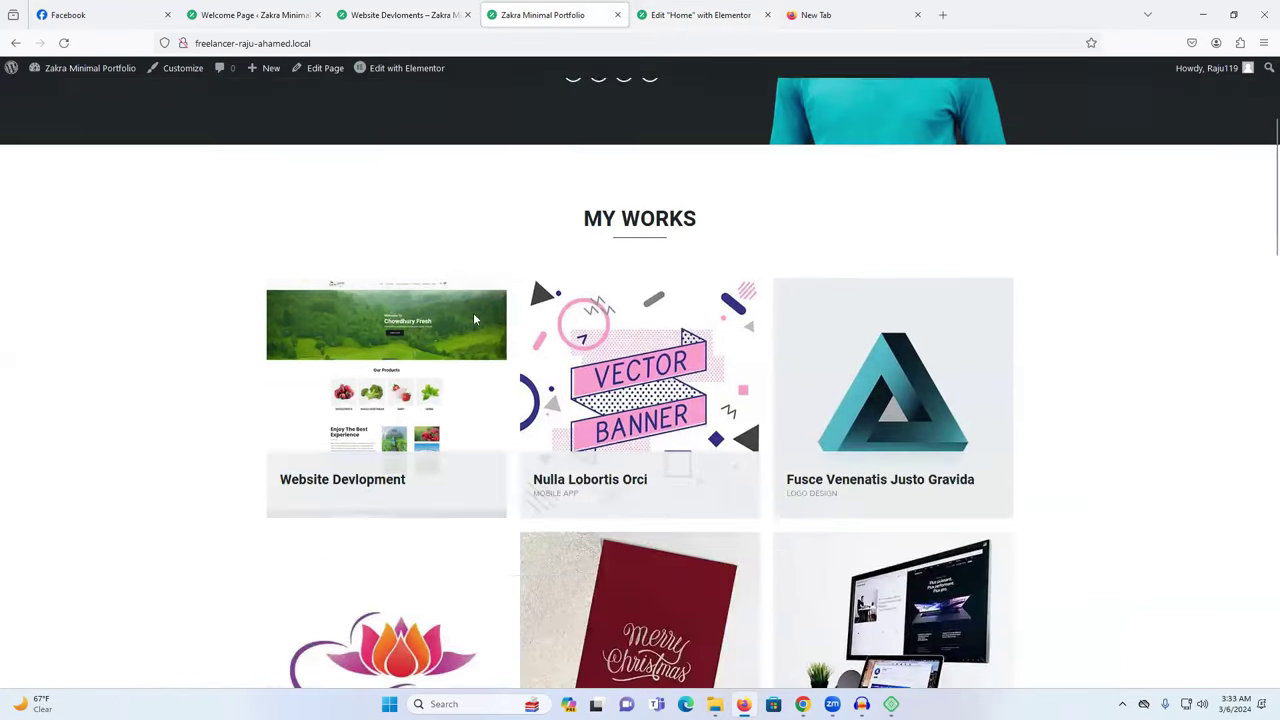
{"action": "scroll", "coordinate": [474, 319], "scroll_direction": "down", "scroll_amount": 15}
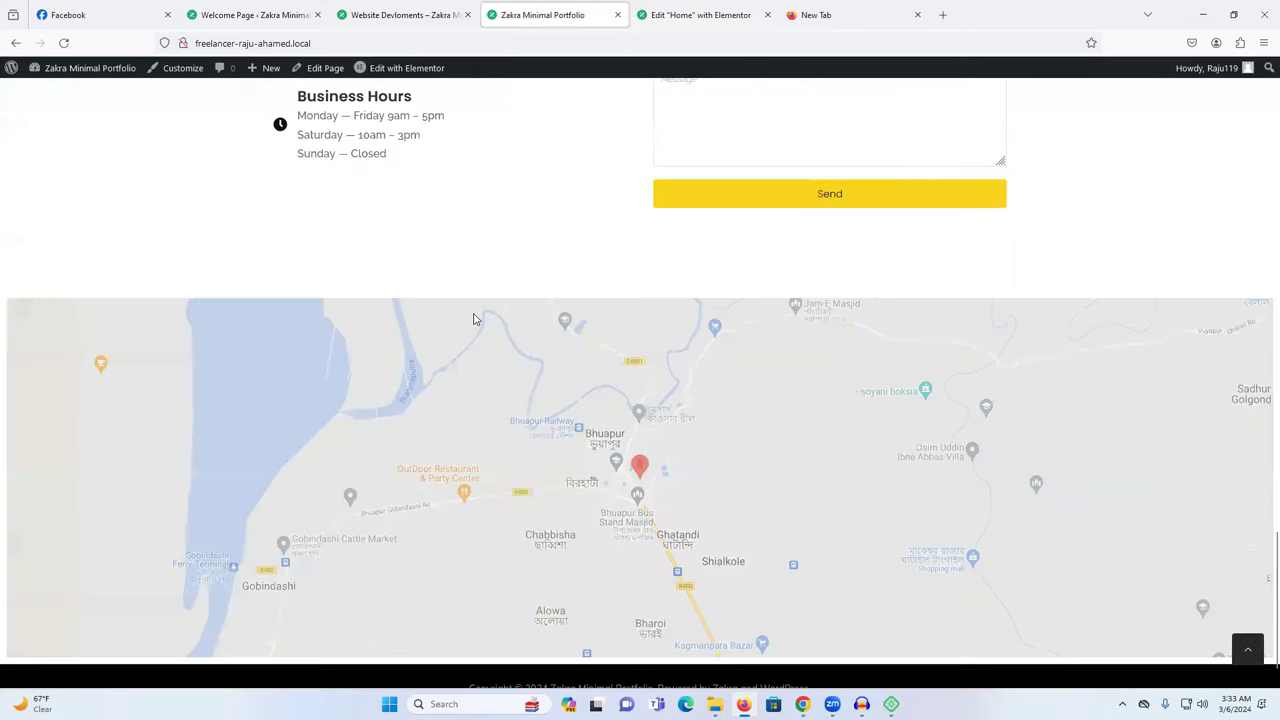
{"action": "scroll", "coordinate": [492, 335], "scroll_direction": "up", "scroll_amount": 2}
{"action": "scroll", "coordinate": [492, 335], "scroll_direction": "down", "scroll_amount": 2}
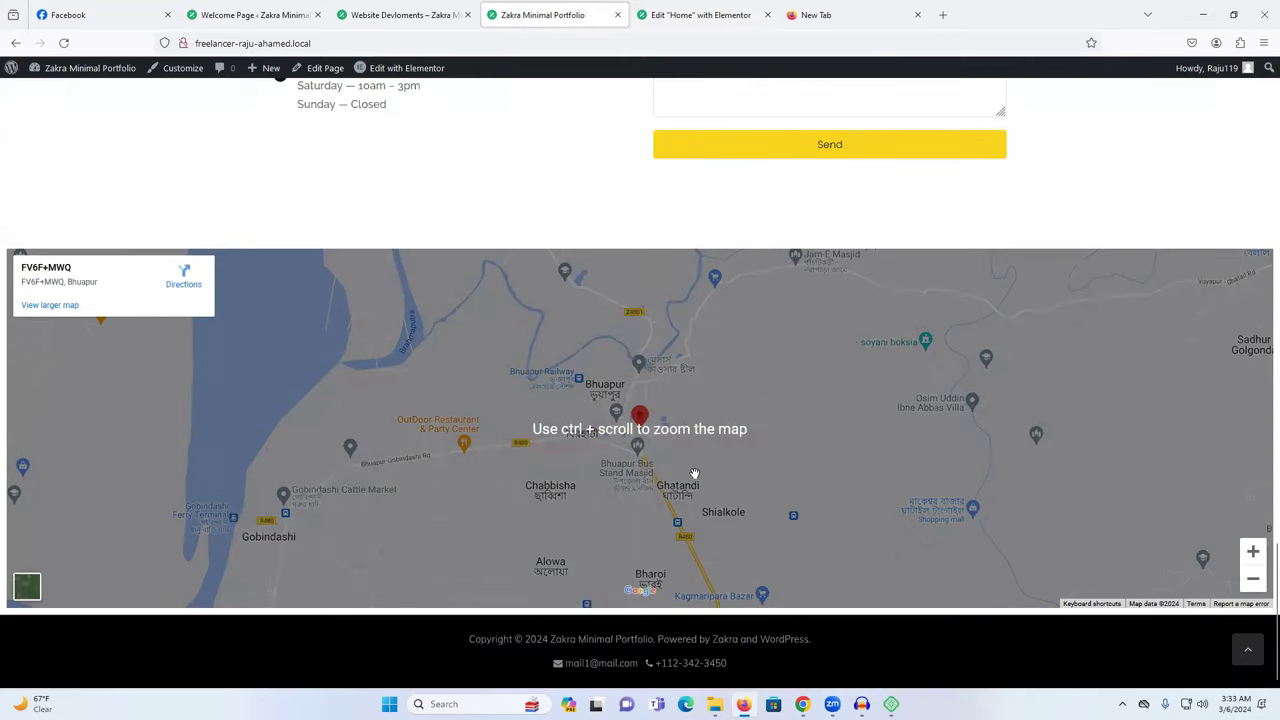
Add a new single-column section below the map and place a Container in it.
{"action": "left_click", "coordinate": [700, 14]}
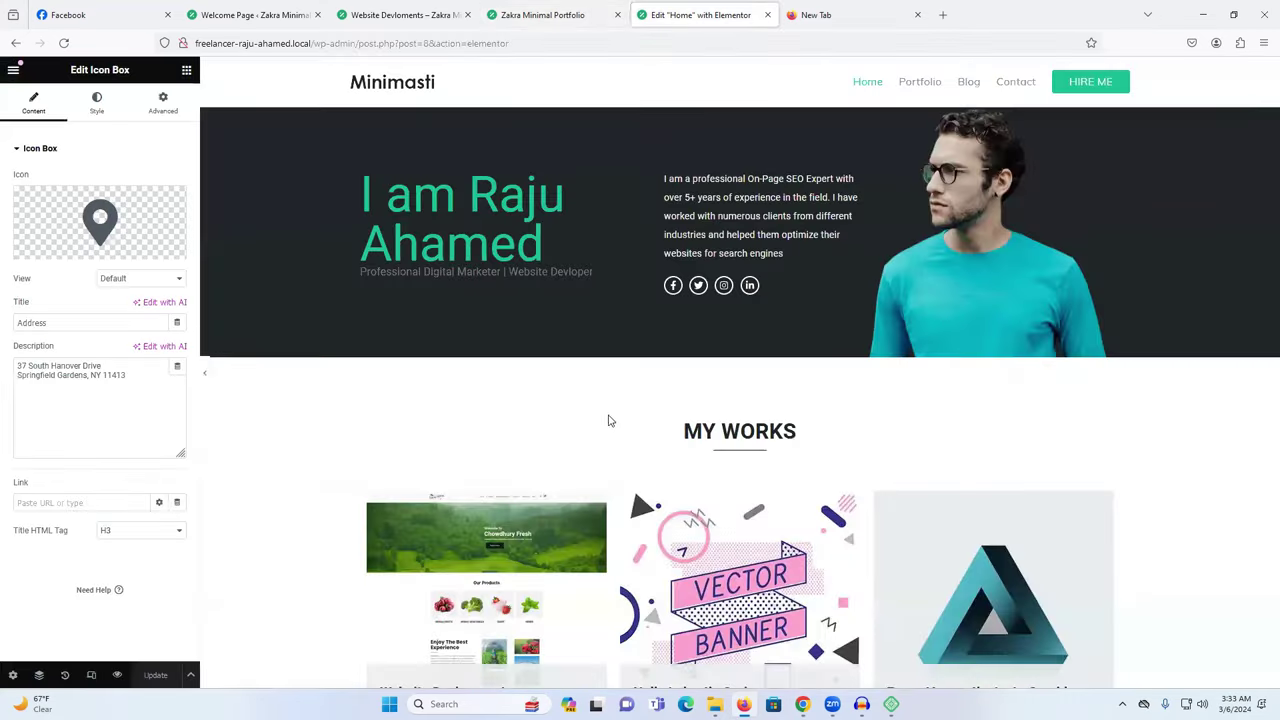
{"action": "scroll", "coordinate": [613, 450], "scroll_direction": "down", "scroll_amount": 5}
{"action": "scroll", "coordinate": [613, 450], "scroll_direction": "down", "scroll_amount": 15}
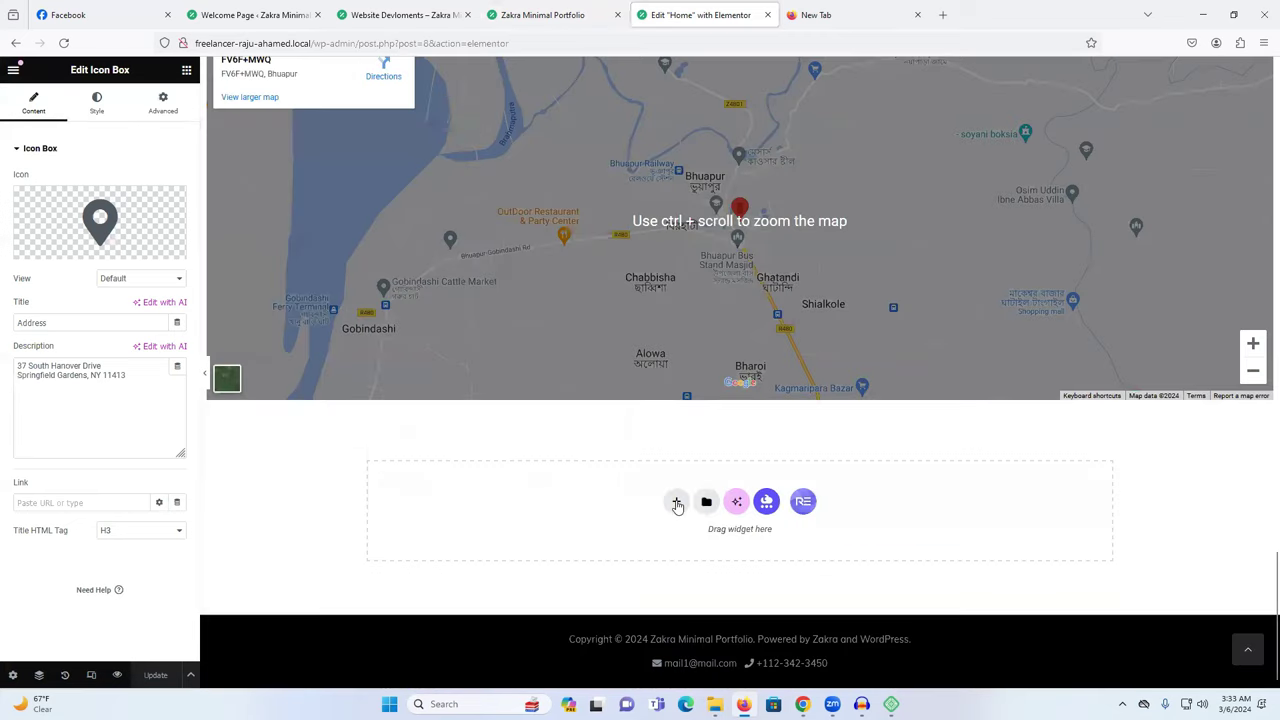
{"action": "left_click", "coordinate": [677, 503]}
{"action": "left_click", "coordinate": [553, 531]}
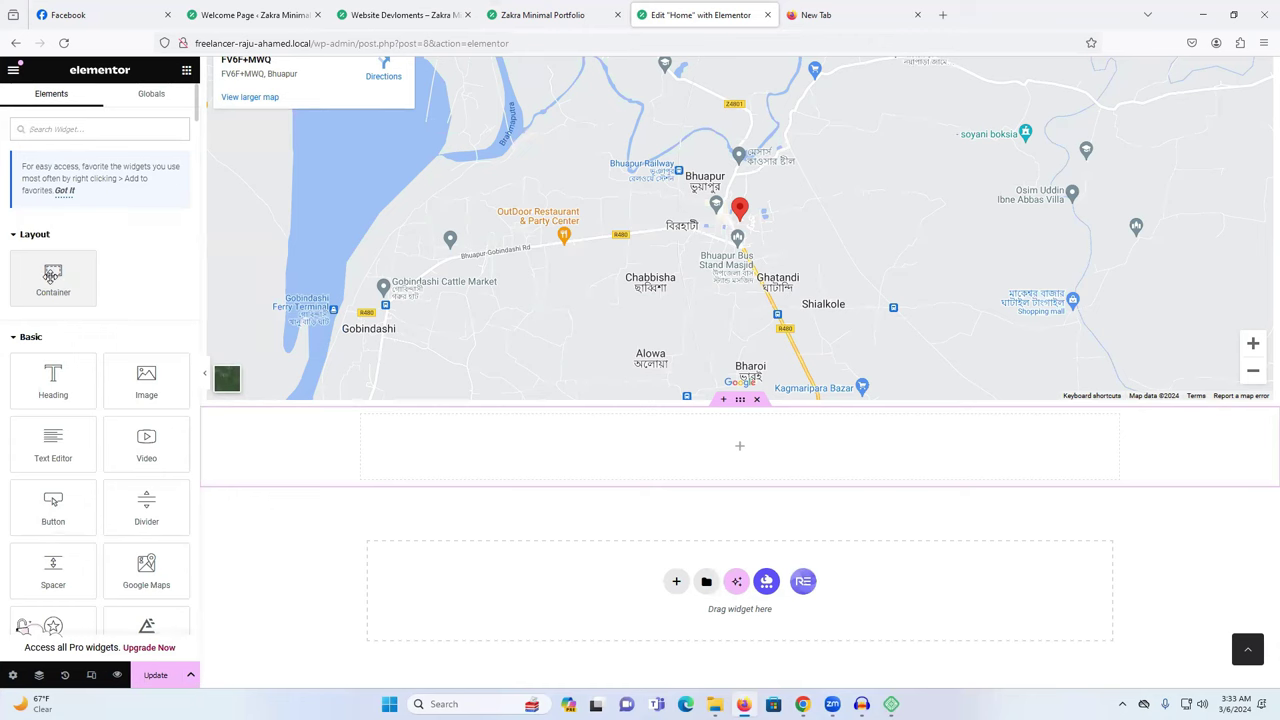
{"action": "left_click_drag", "start_coordinate": [40, 272], "coordinate": [600, 470]}
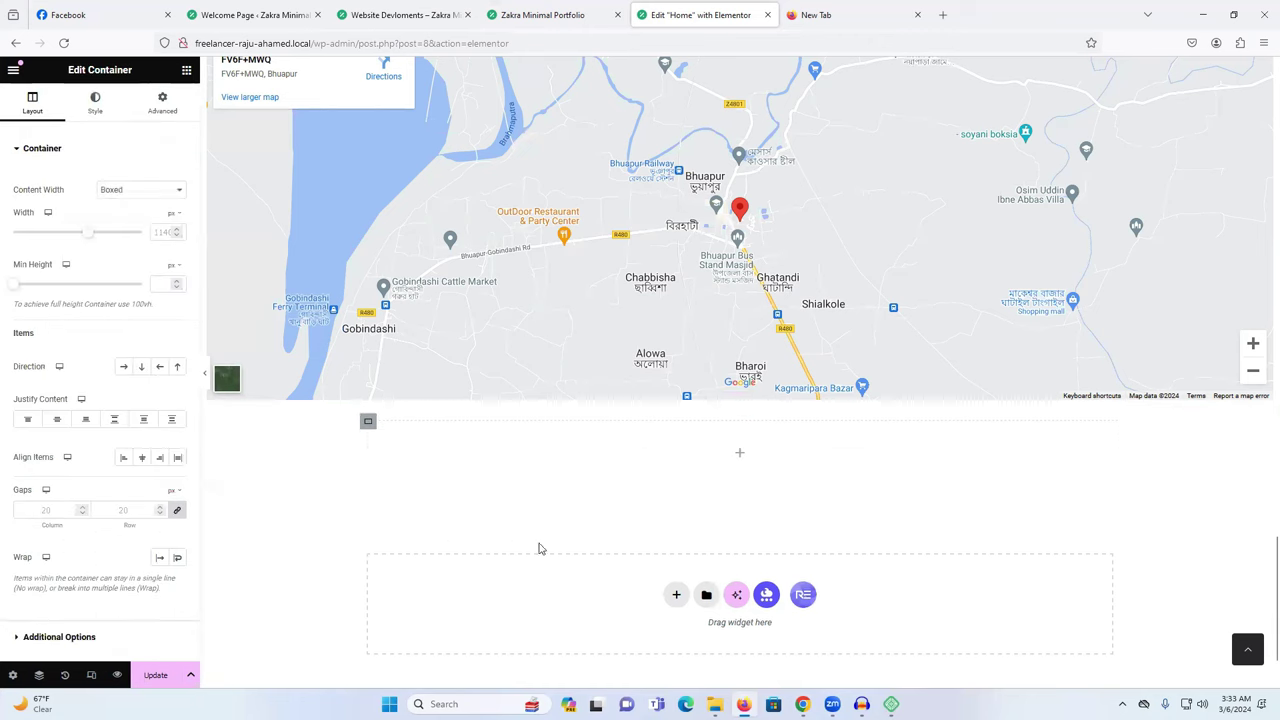
Drop a Spacer into the container, set it to 84 px, and save with Update.
{"action": "left_click", "coordinate": [186, 69]}
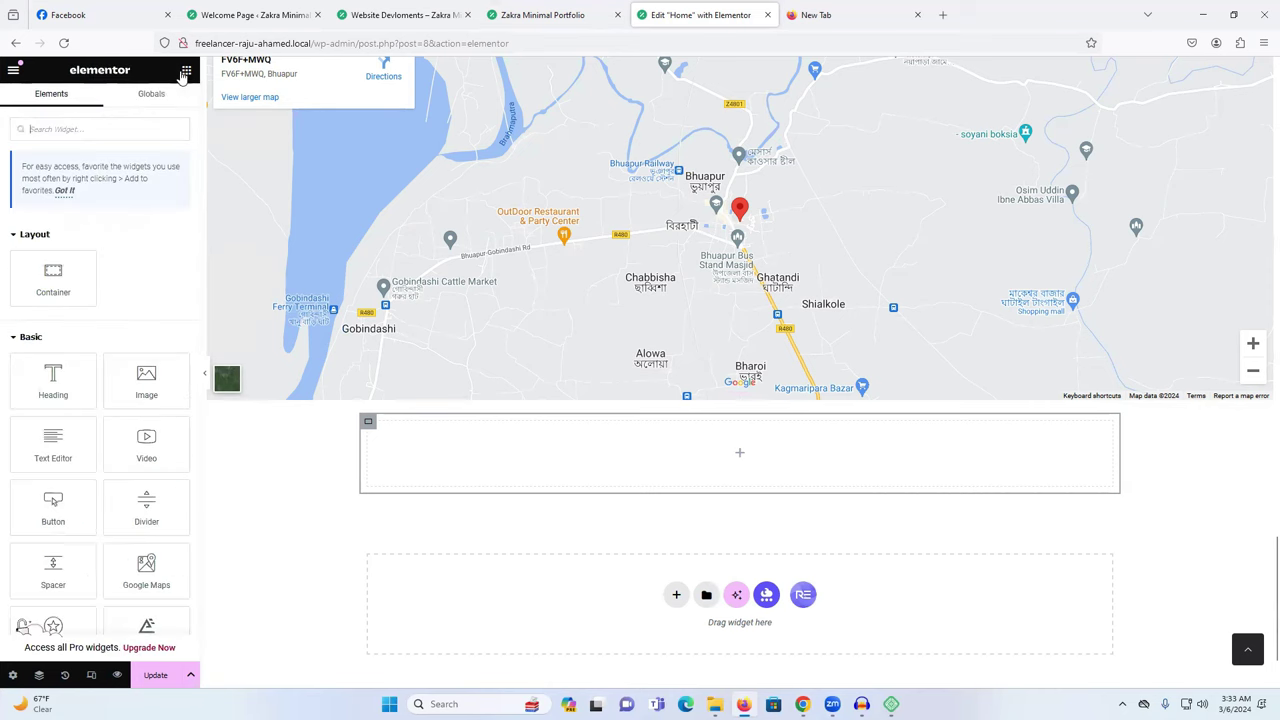
{"action": "scroll", "coordinate": [108, 418], "scroll_direction": "down", "scroll_amount": 2}
{"action": "left_click_drag", "start_coordinate": [48, 432], "coordinate": [488, 463]}
{"action": "left_click_drag", "start_coordinate": [25, 197], "coordinate": [31, 197]}
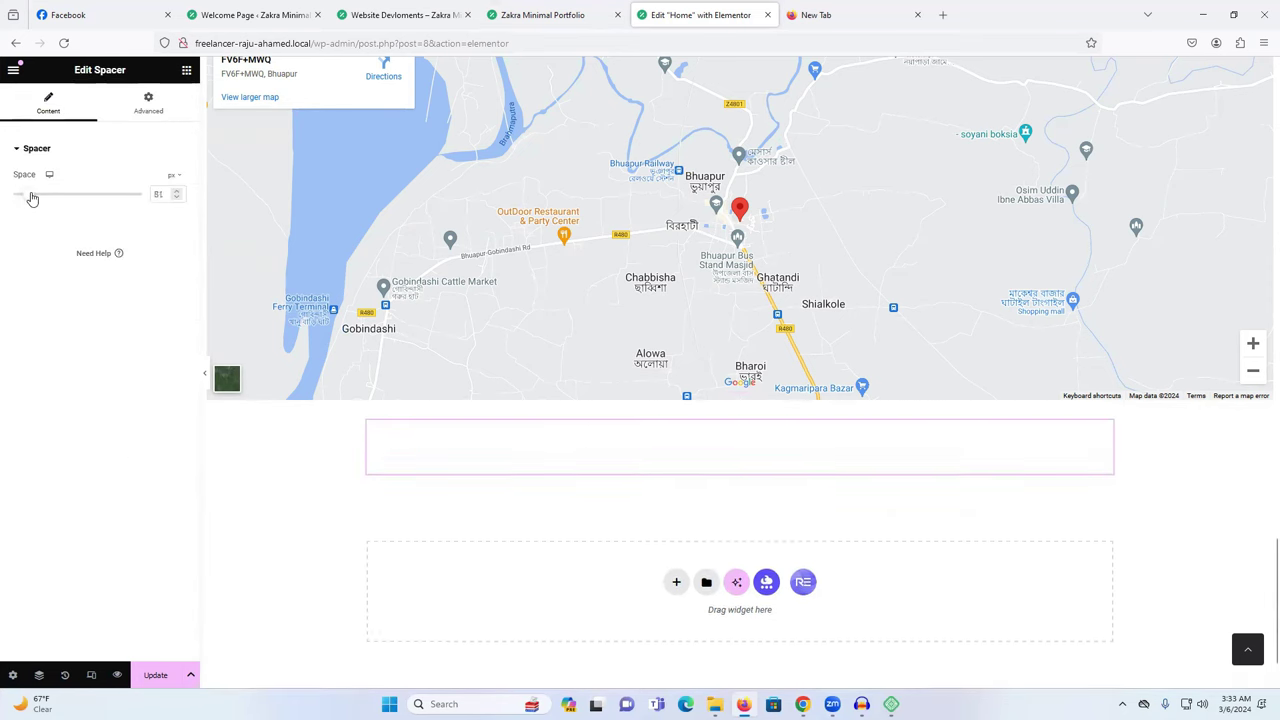
{"action": "left_click", "coordinate": [155, 675]}
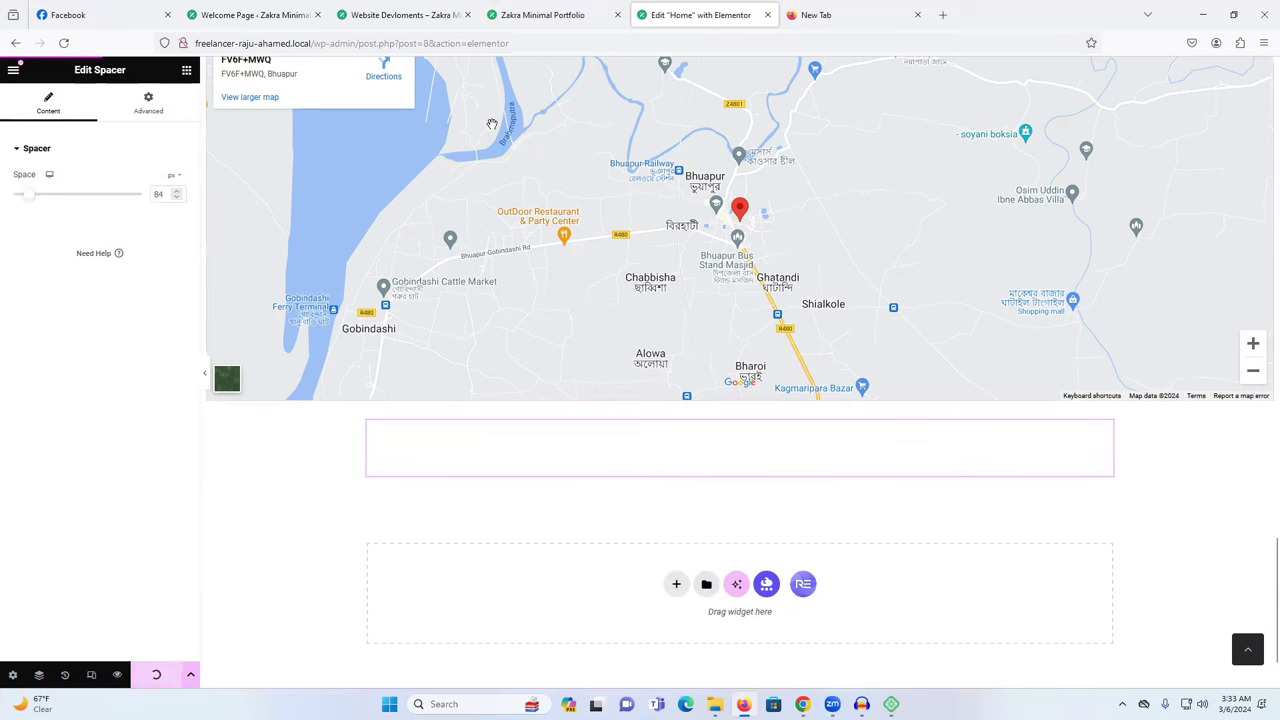
{"action": "left_click", "coordinate": [551, 14]}
Reload the live homepage and scroll to check the new space below the map.
{"action": "right_click", "coordinate": [341, 180]}
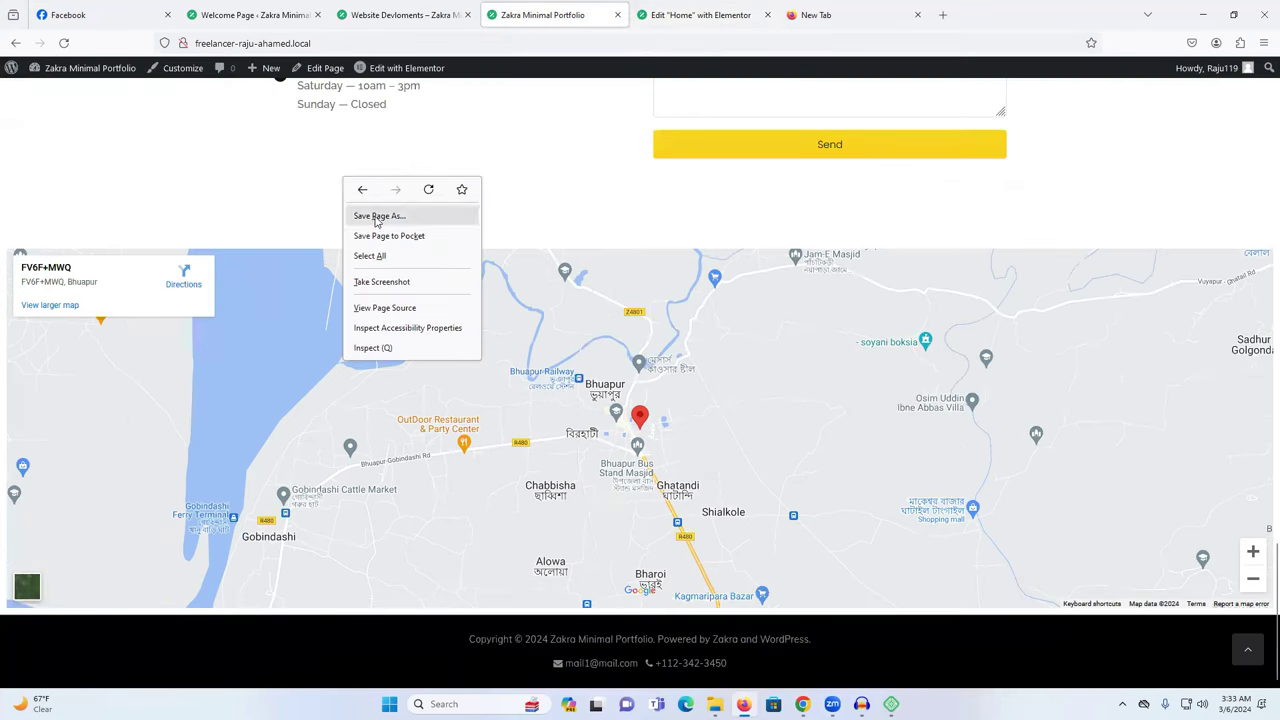
{"action": "left_click", "coordinate": [427, 190]}
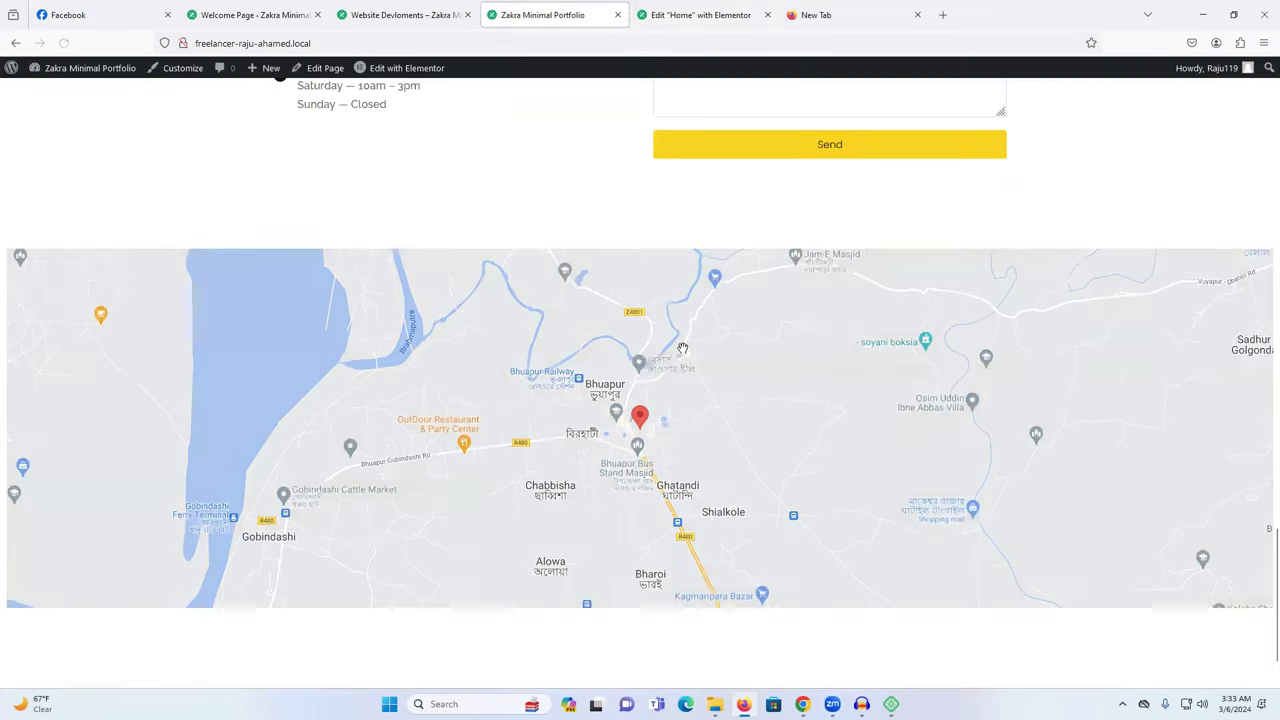
{"action": "scroll", "coordinate": [714, 598], "scroll_direction": "down", "scroll_amount": 2}
{"action": "scroll", "coordinate": [684, 571], "scroll_direction": "up", "scroll_amount": 3}
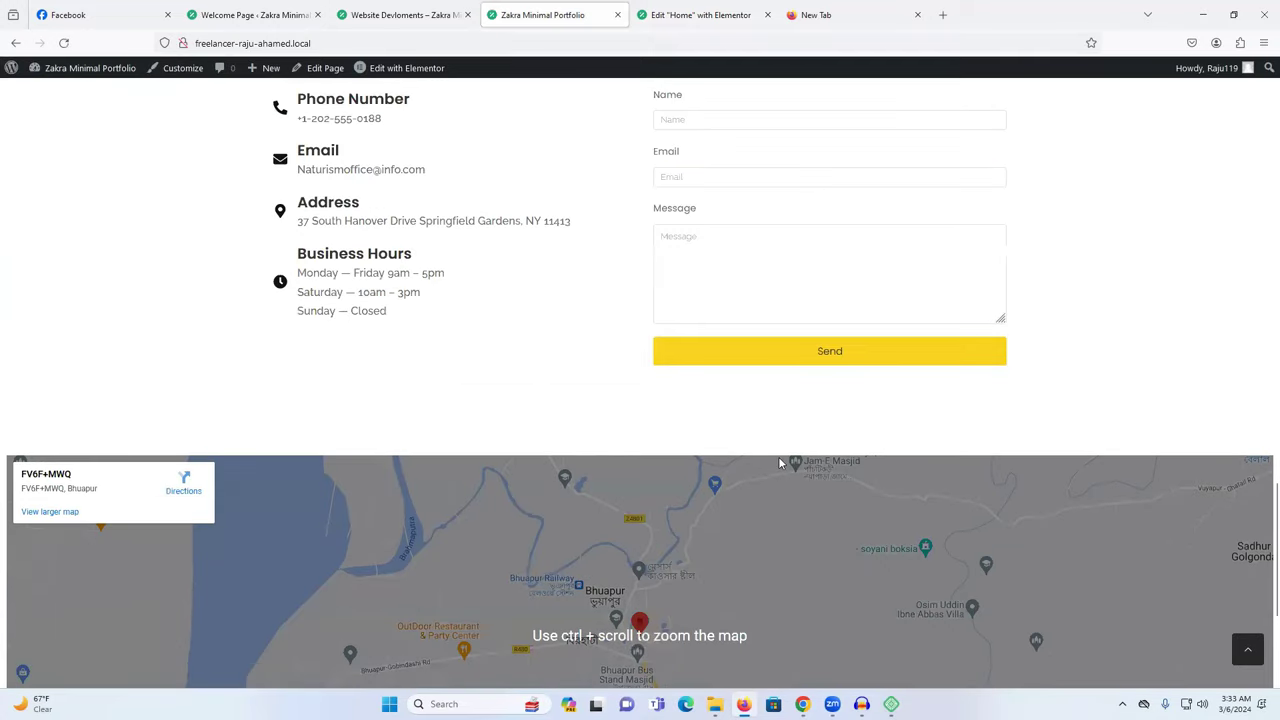
{"action": "scroll", "coordinate": [786, 460], "scroll_direction": "up", "scroll_amount": 10}
{"action": "scroll", "coordinate": [752, 447], "scroll_direction": "up", "scroll_amount": 3}
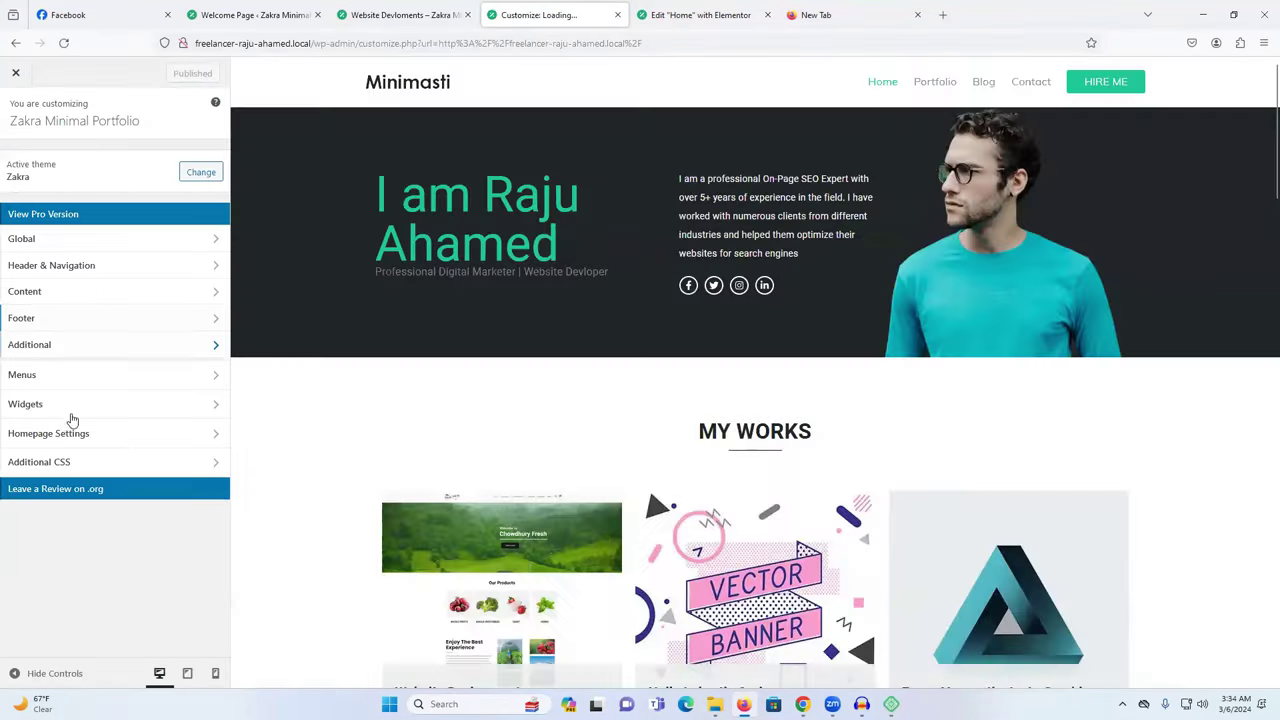
Look through the Menus (Main Menu) and Footer sections, then return to the main Customizer list.
{"action": "left_click", "coordinate": [54, 378]}
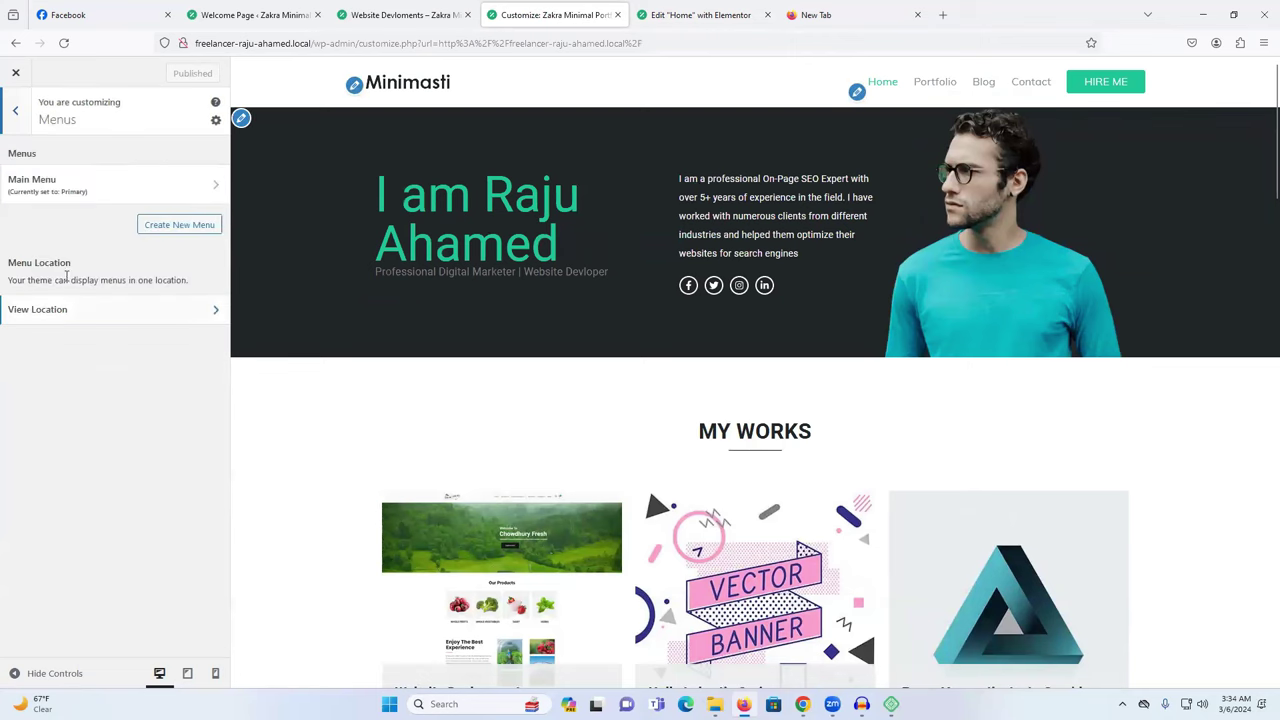
{"action": "left_click", "coordinate": [48, 190]}
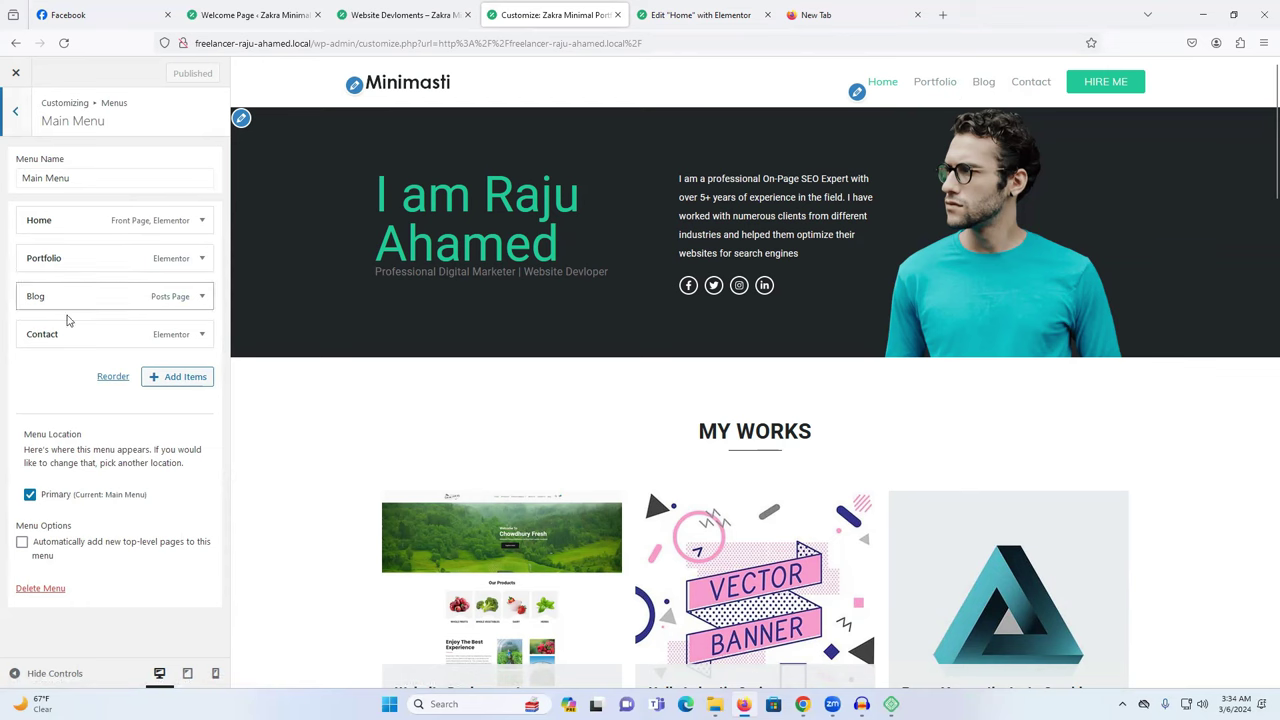
{"action": "left_click", "coordinate": [15, 111]}
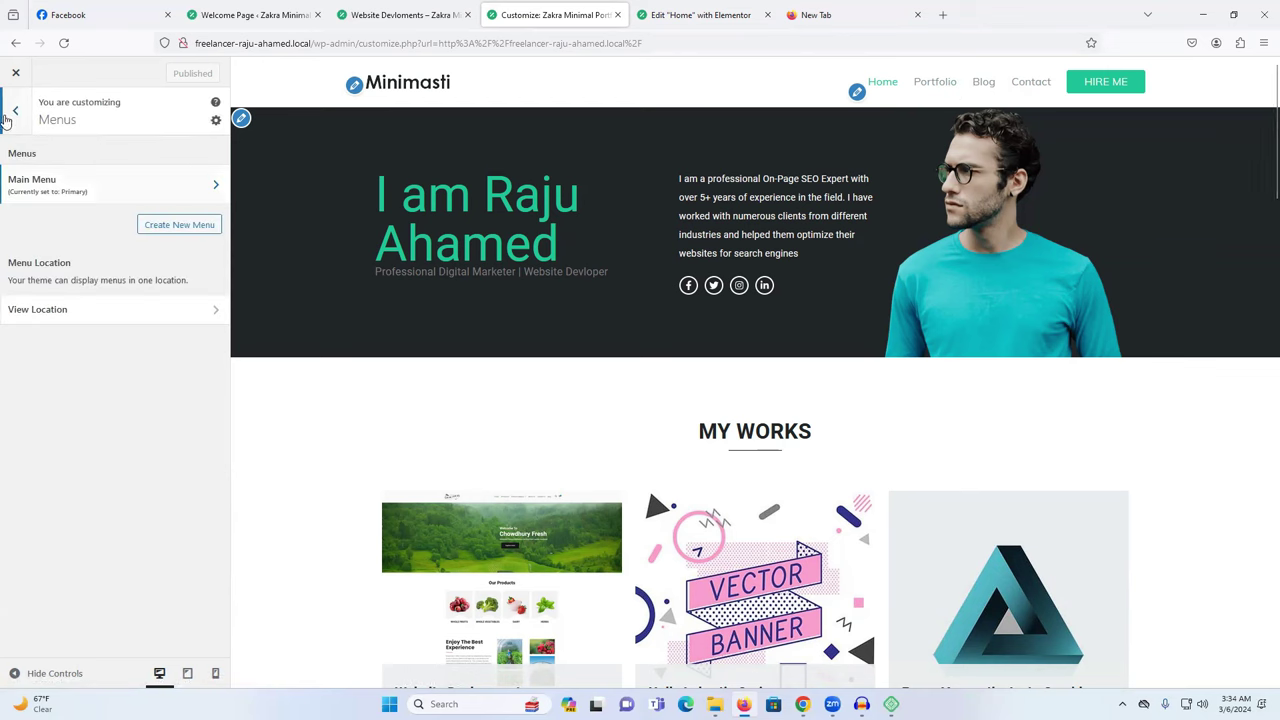
{"action": "left_click", "coordinate": [15, 111]}
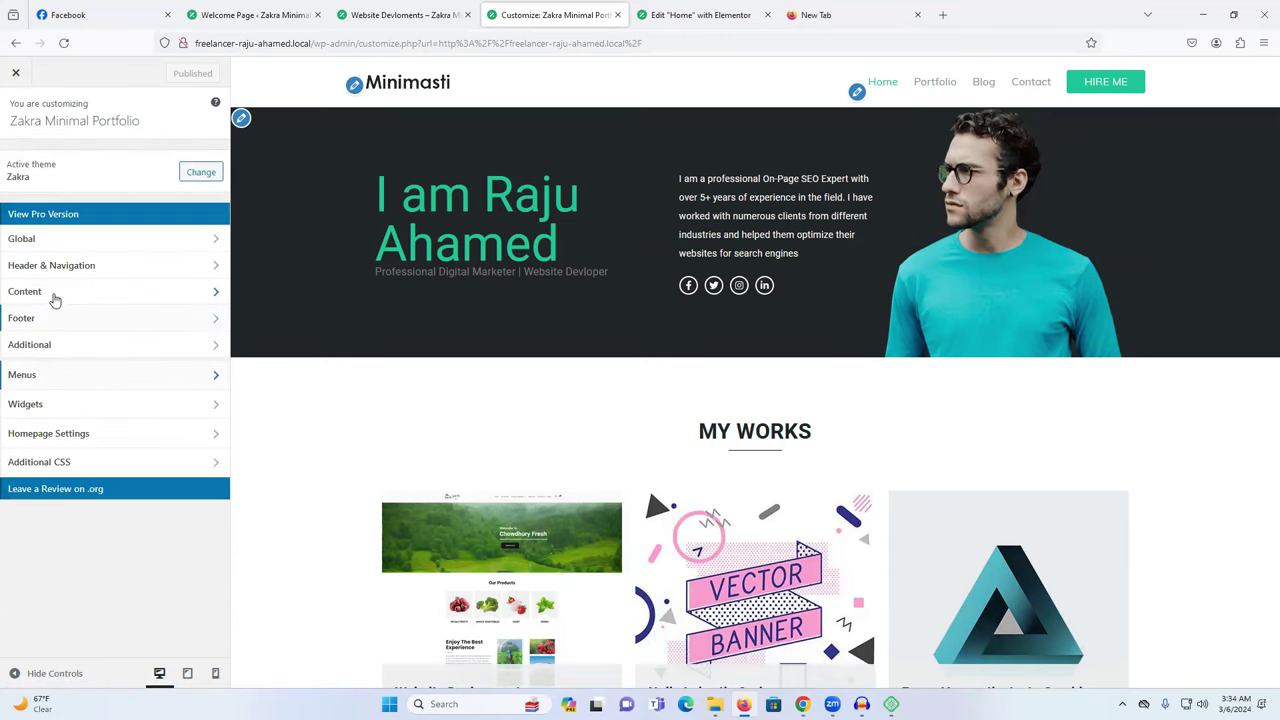
{"action": "left_click", "coordinate": [60, 320]}
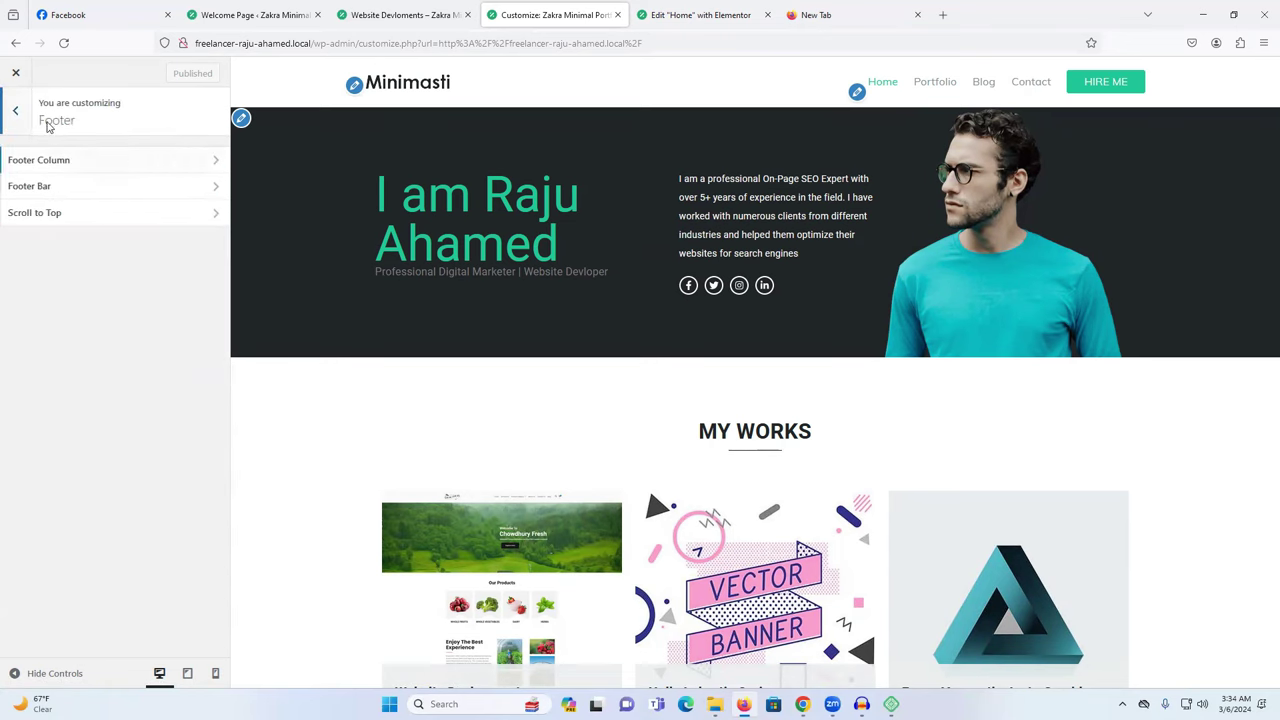
{"action": "left_click", "coordinate": [15, 112]}
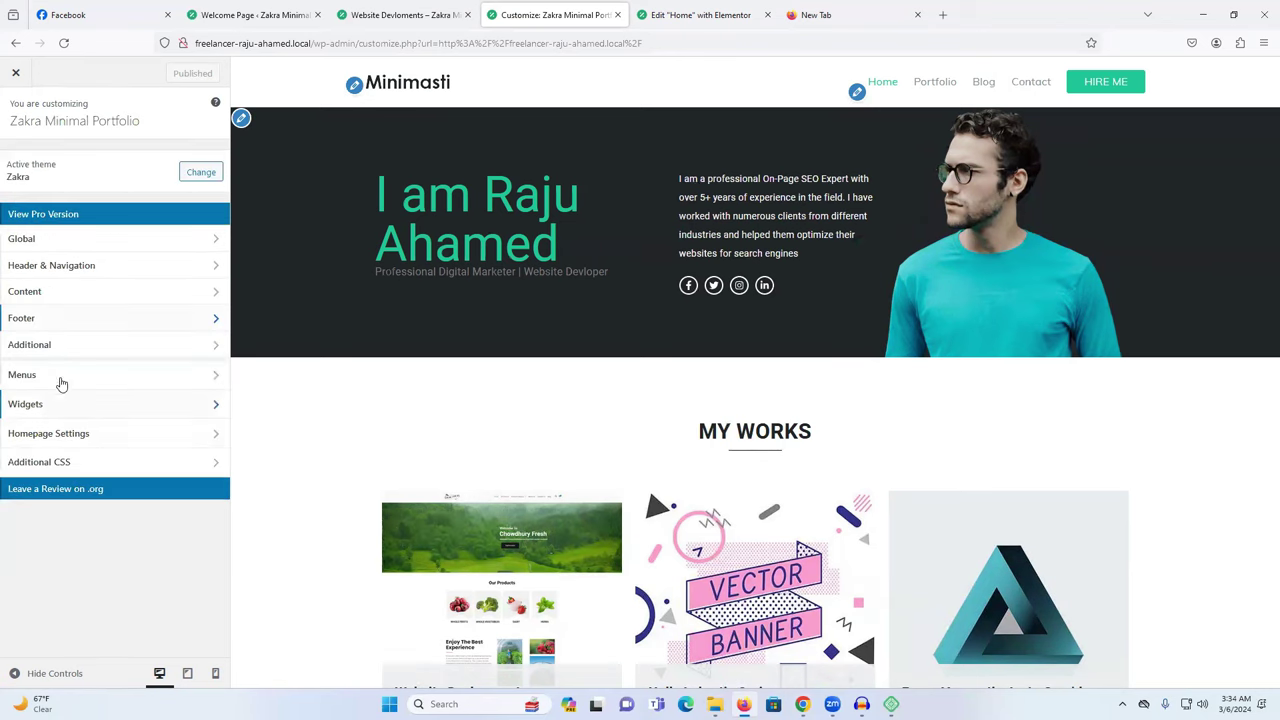
Open the Global group, peek at Sidebar settings, and return to the Global list.
{"action": "left_click", "coordinate": [77, 242]}
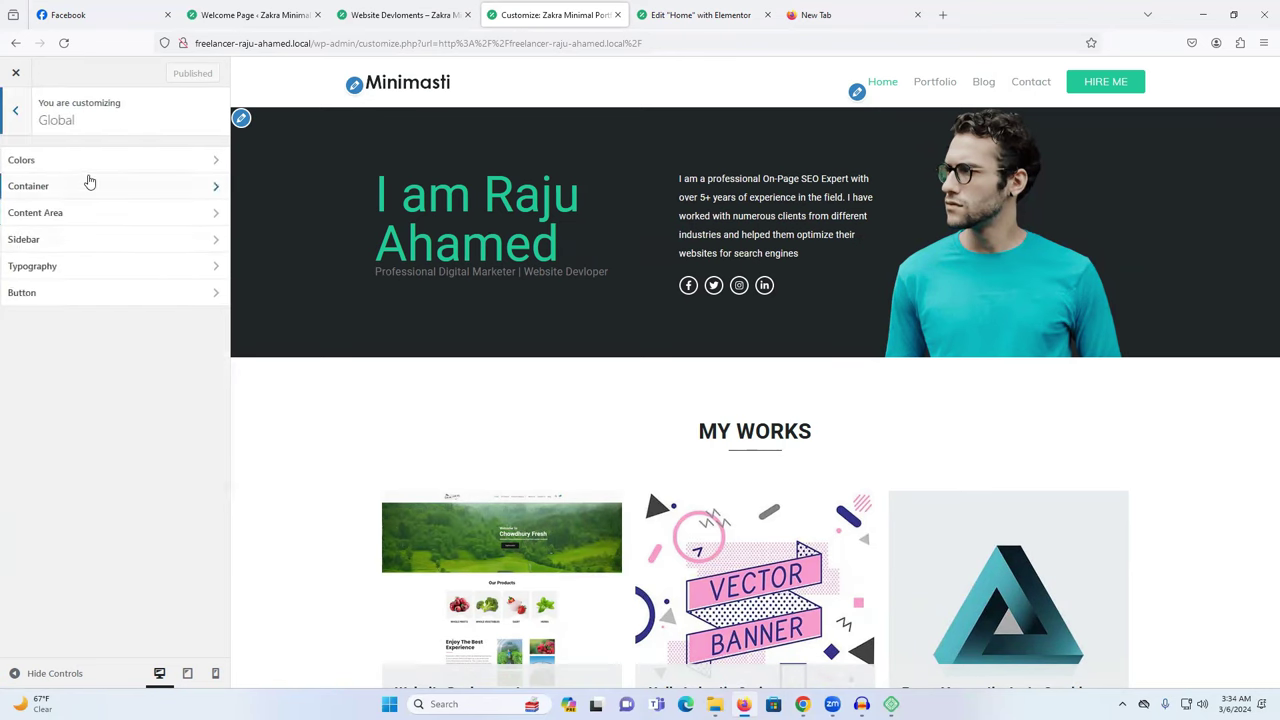
{"action": "left_click", "coordinate": [62, 245]}
{"action": "left_click", "coordinate": [27, 118]}
In Site Identity, remove the current Minimasti logo.
{"action": "left_click", "coordinate": [352, 86]}
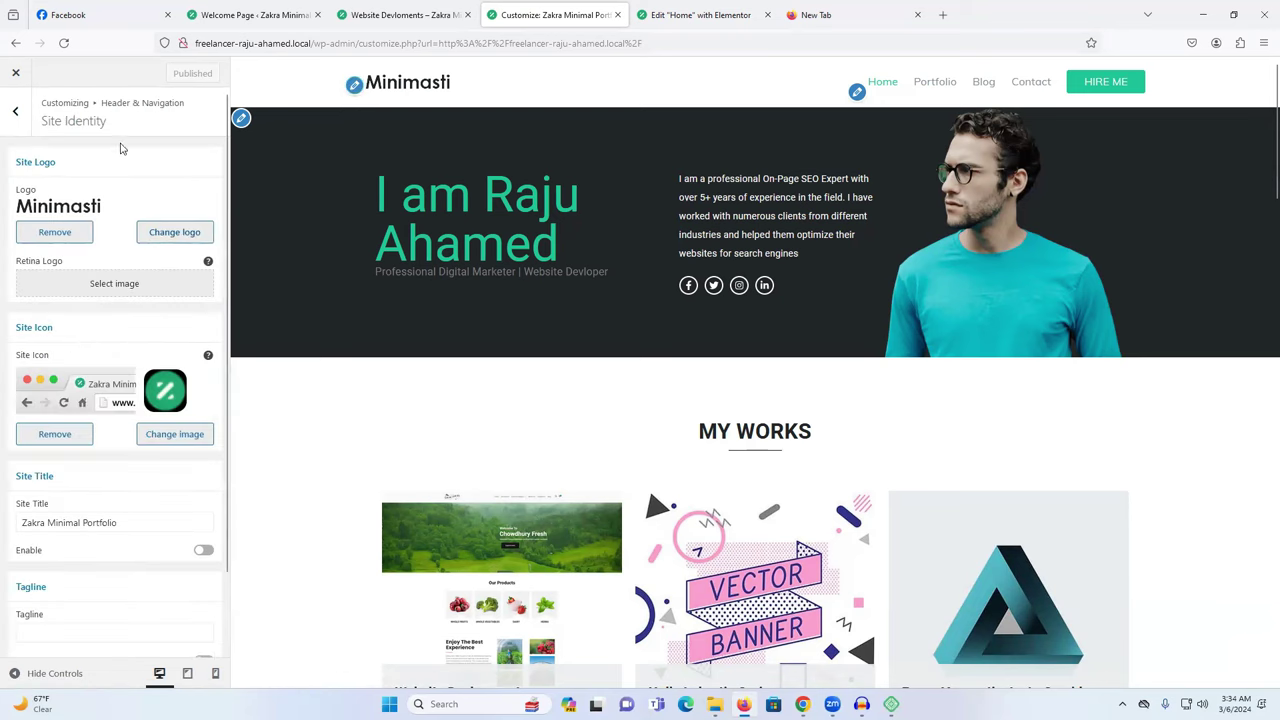
{"action": "left_click", "coordinate": [58, 236]}
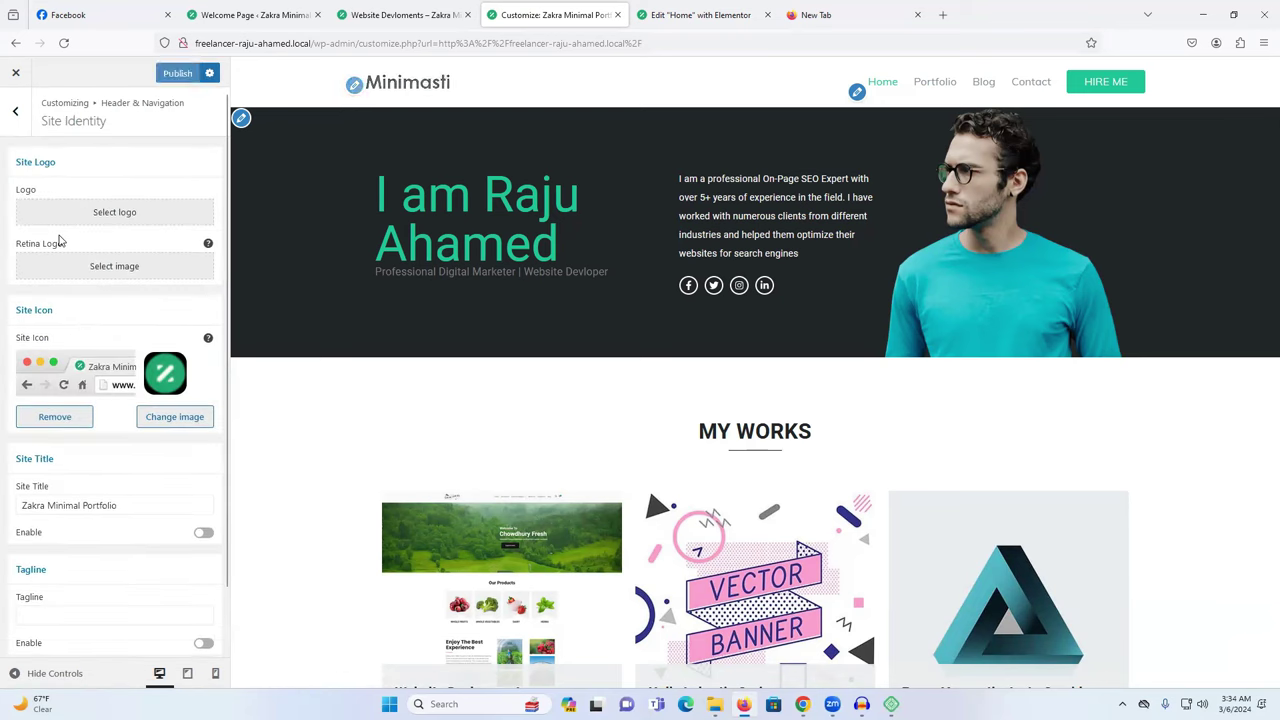
{"action": "left_click", "coordinate": [112, 213]}
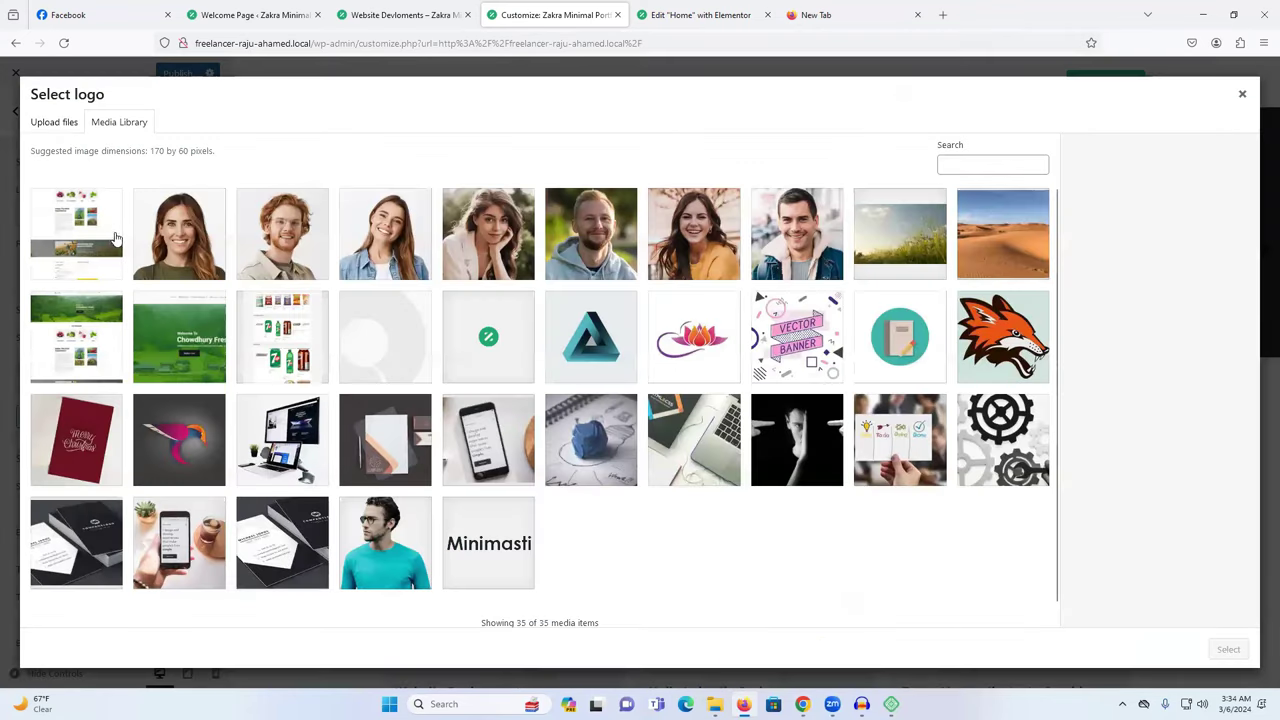
{"action": "scroll", "coordinate": [530, 352], "scroll_direction": "down", "scroll_amount": 1}
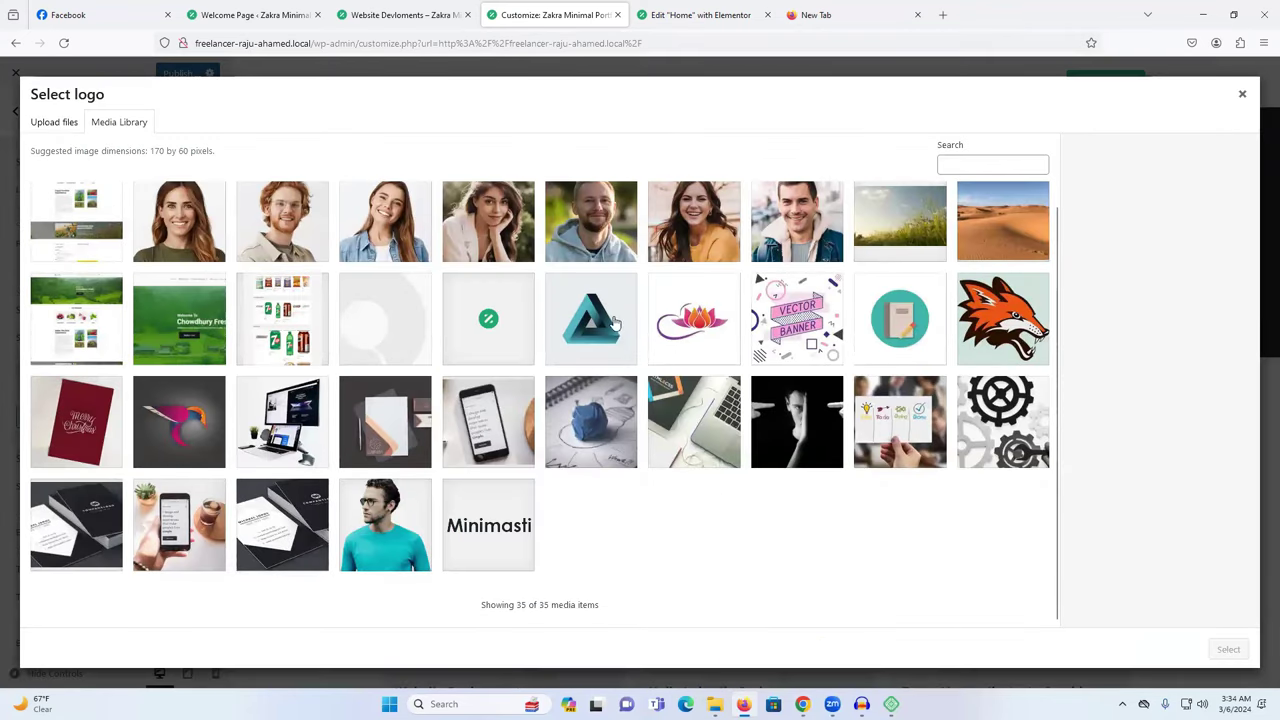
{"action": "left_click", "coordinate": [1243, 96]}
{"action": "scroll", "coordinate": [120, 508], "scroll_direction": "down", "scroll_amount": 1}
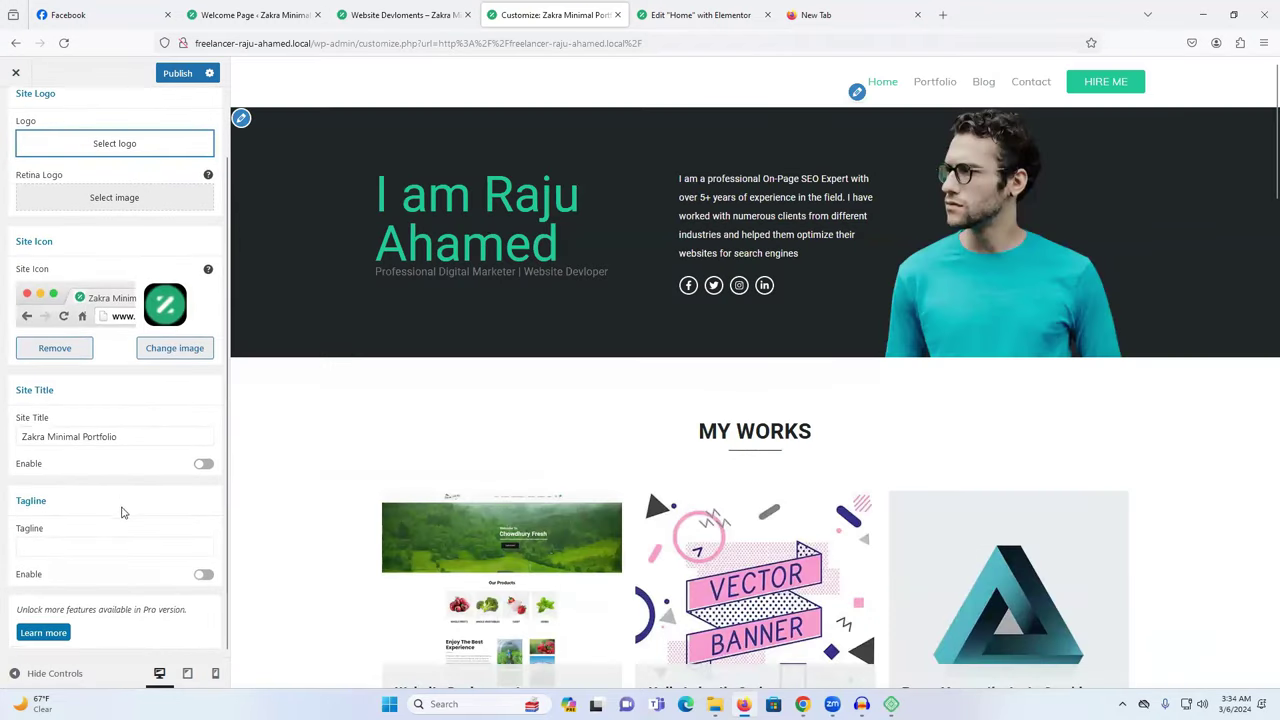
{"action": "scroll", "coordinate": [181, 549], "scroll_direction": "up", "scroll_amount": 1}
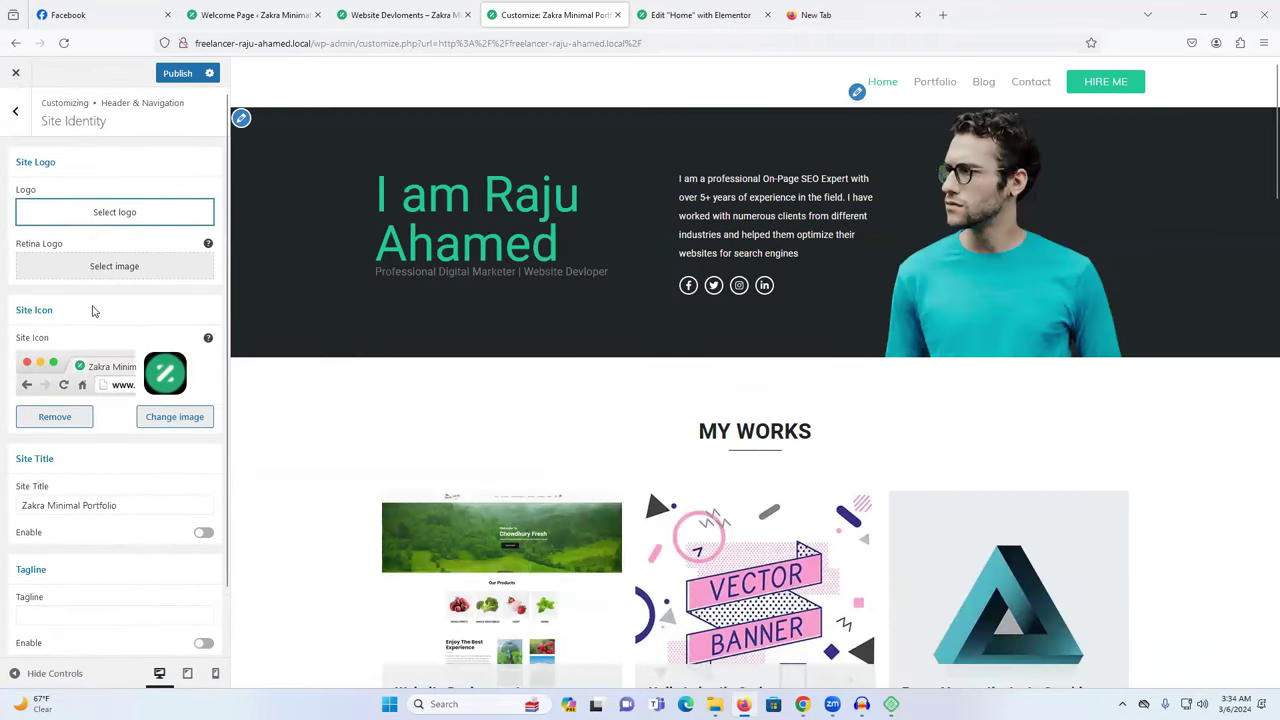
Upload the new script logo image from Downloads and crop it as the site logo.
{"action": "left_click", "coordinate": [115, 210]}
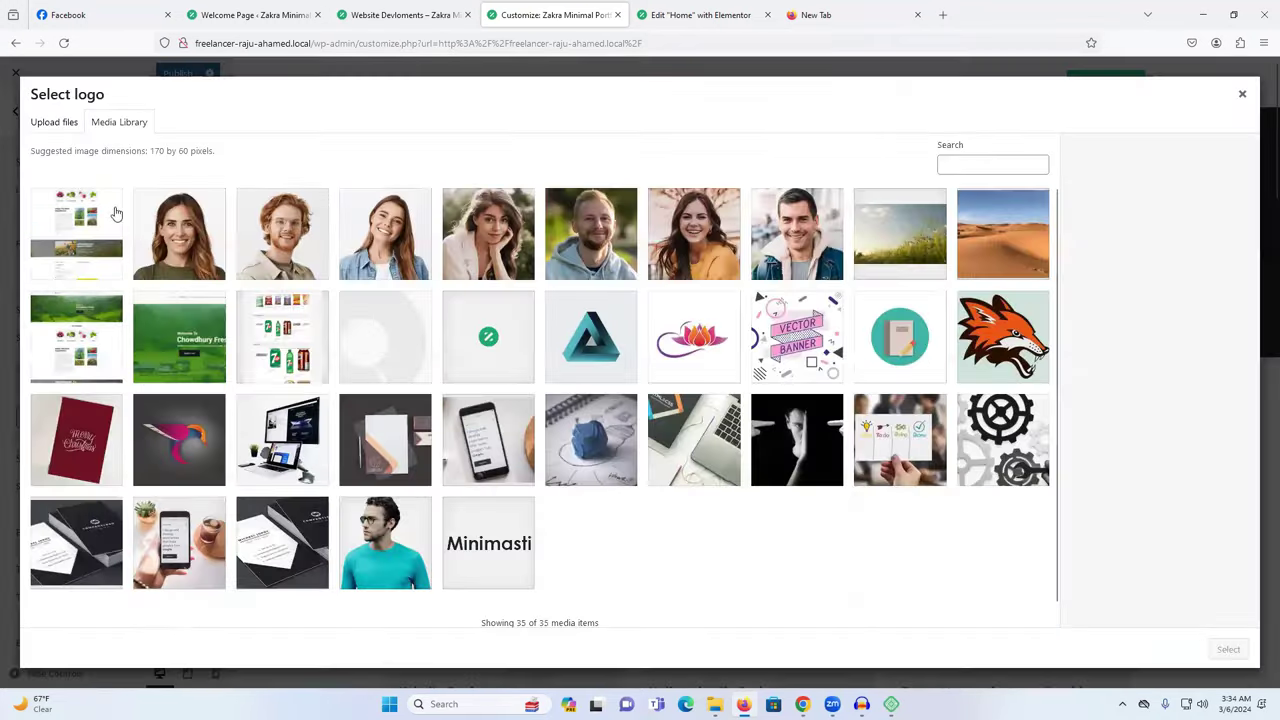
{"action": "left_click", "coordinate": [72, 122]}
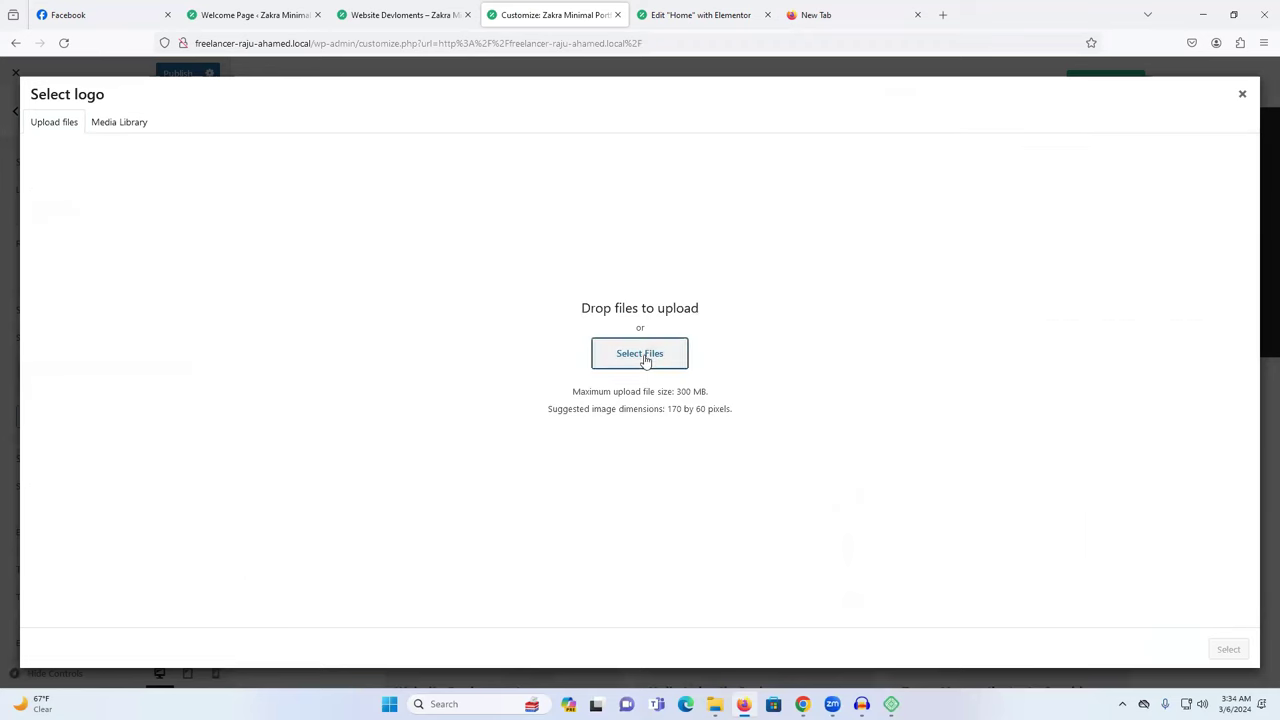
{"action": "left_click", "coordinate": [643, 356]}
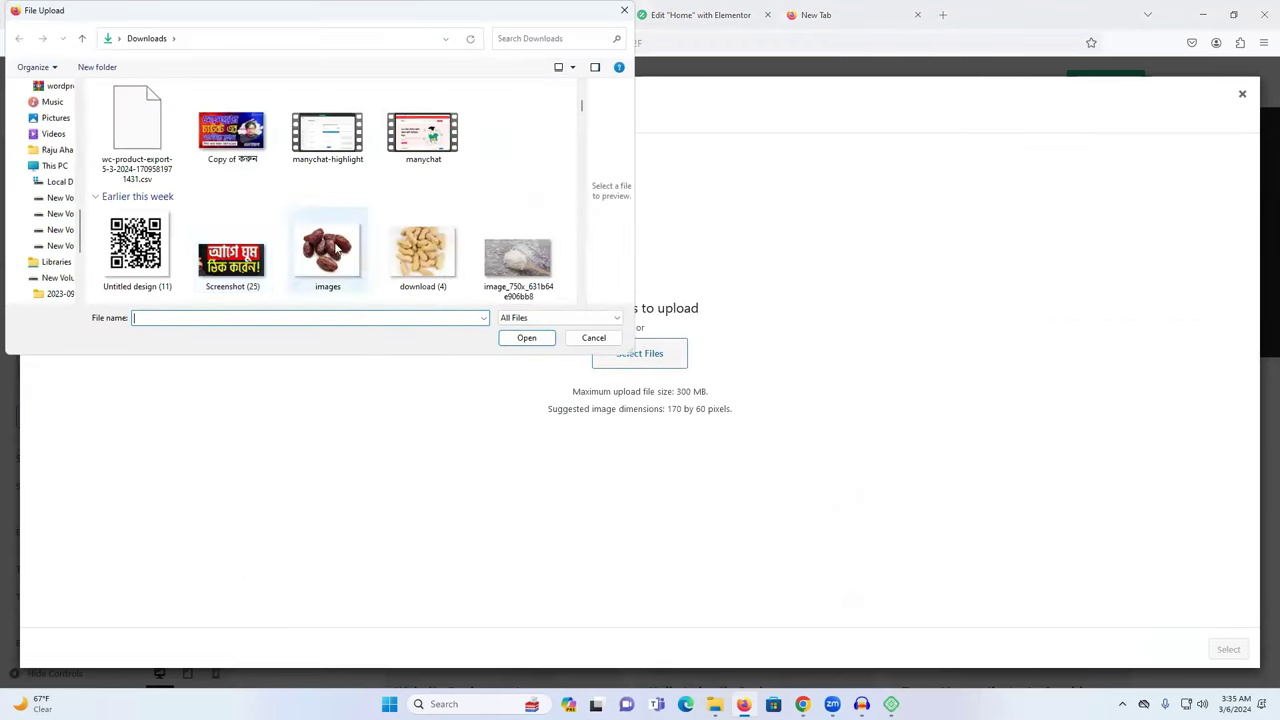
{"action": "scroll", "coordinate": [330, 250], "scroll_direction": "down", "scroll_amount": 15}
{"action": "scroll", "coordinate": [330, 250], "scroll_direction": "down", "scroll_amount": 5}
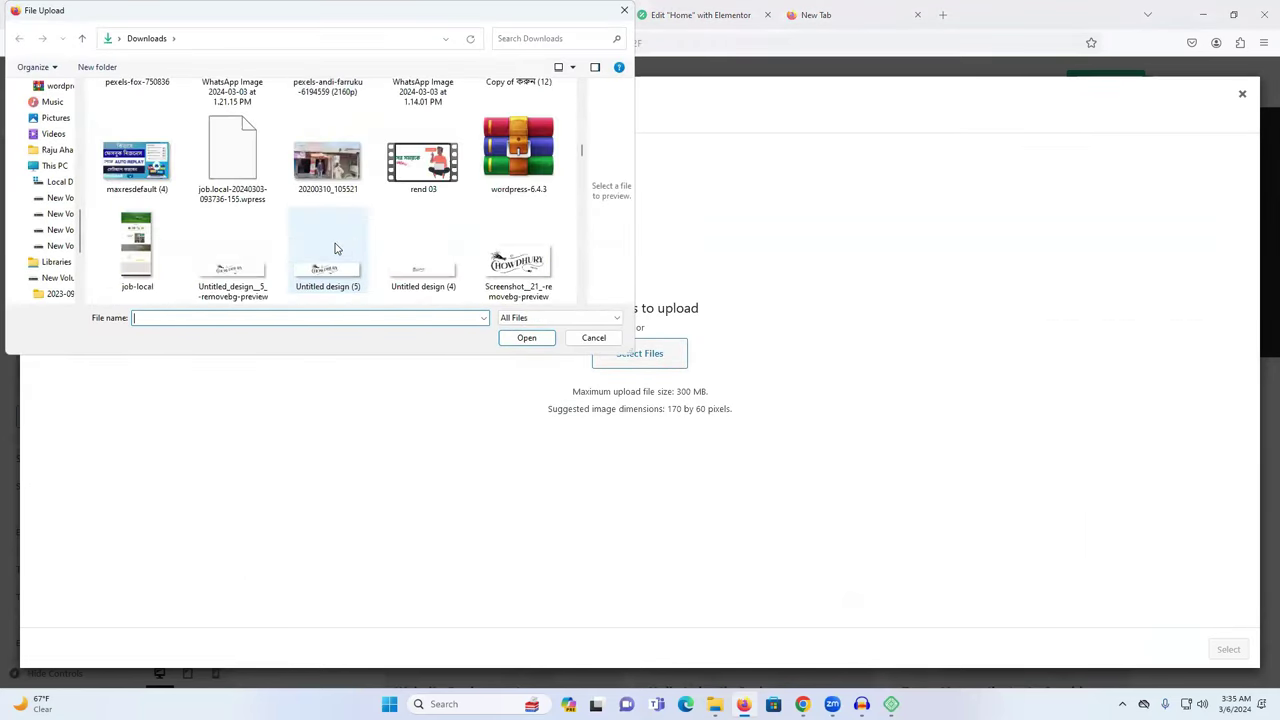
{"action": "left_click", "coordinate": [236, 247]}
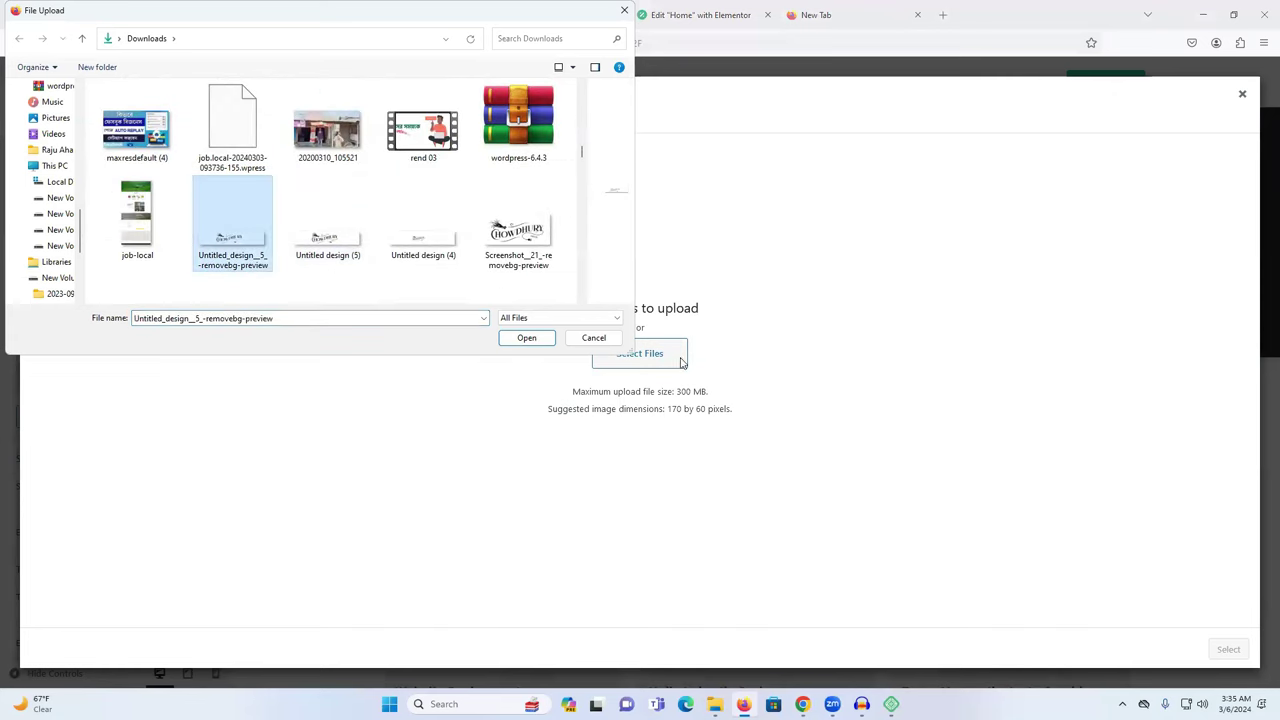
{"action": "left_click", "coordinate": [526, 337]}
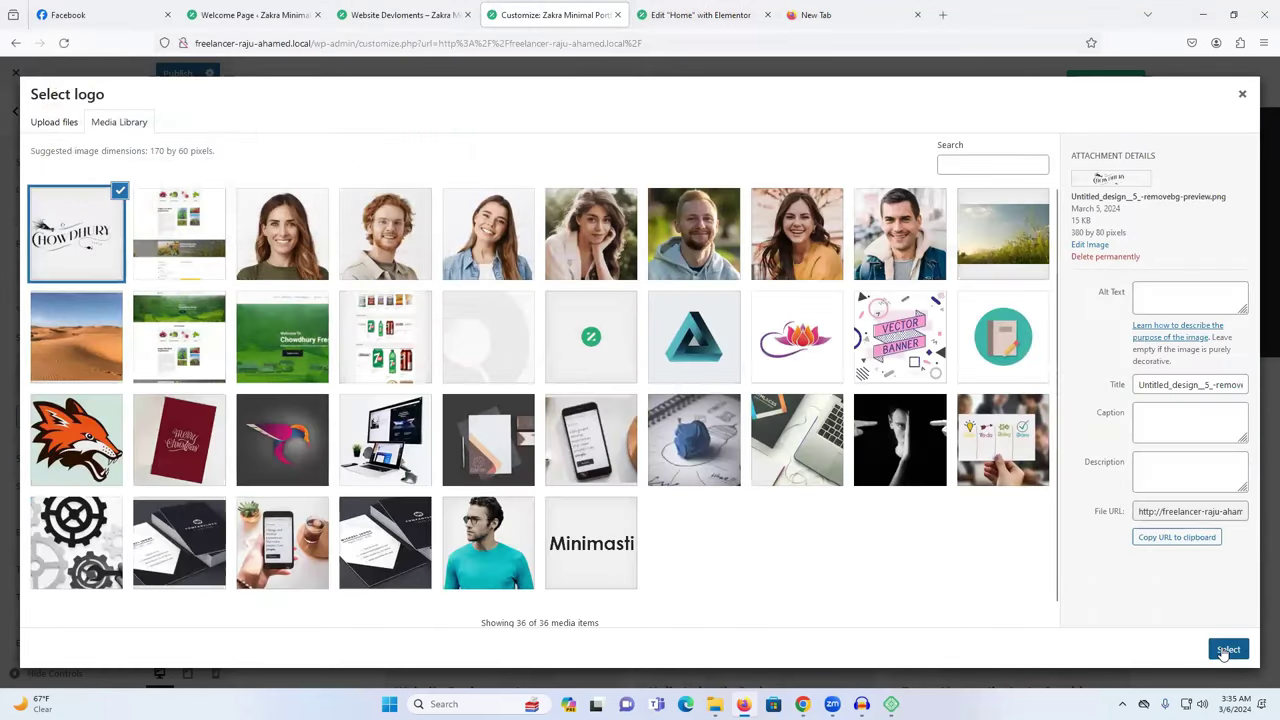
{"action": "left_click", "coordinate": [1226, 650]}
{"action": "left_click", "coordinate": [1220, 650]}
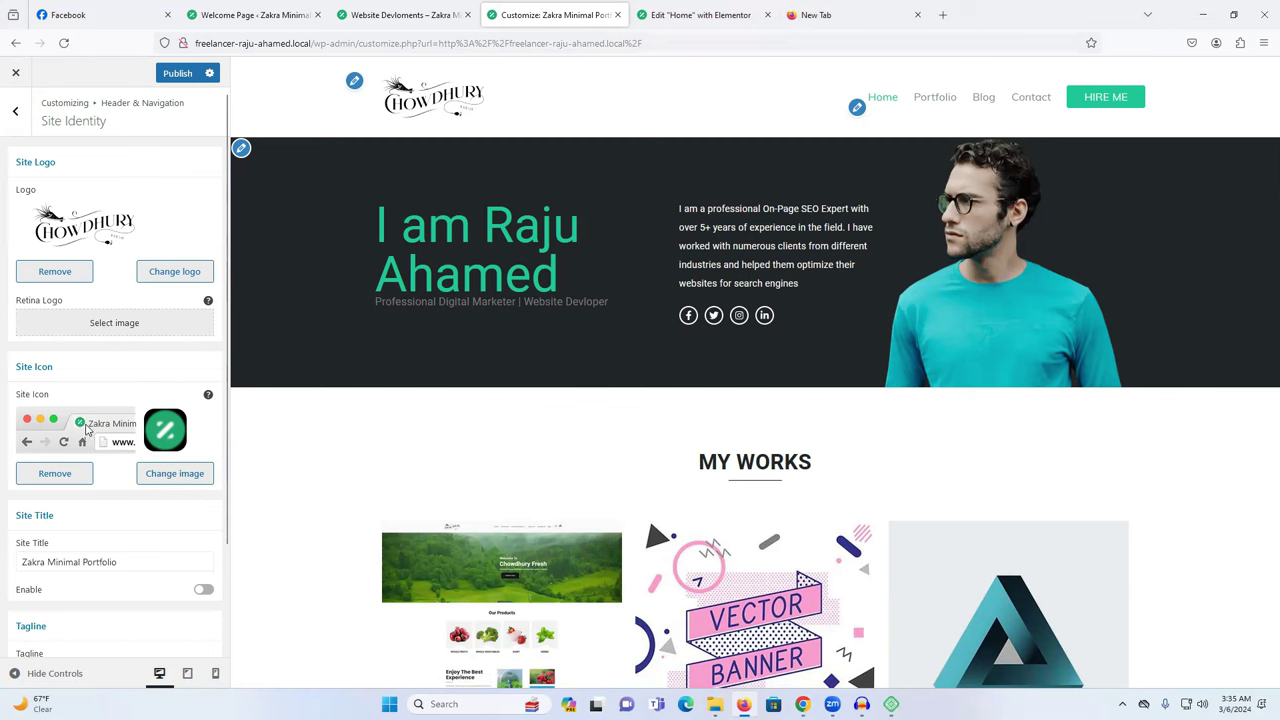
Replace the site icon with the teal triangle image, cropped, and publish the changes.
{"action": "left_click", "coordinate": [55, 474]}
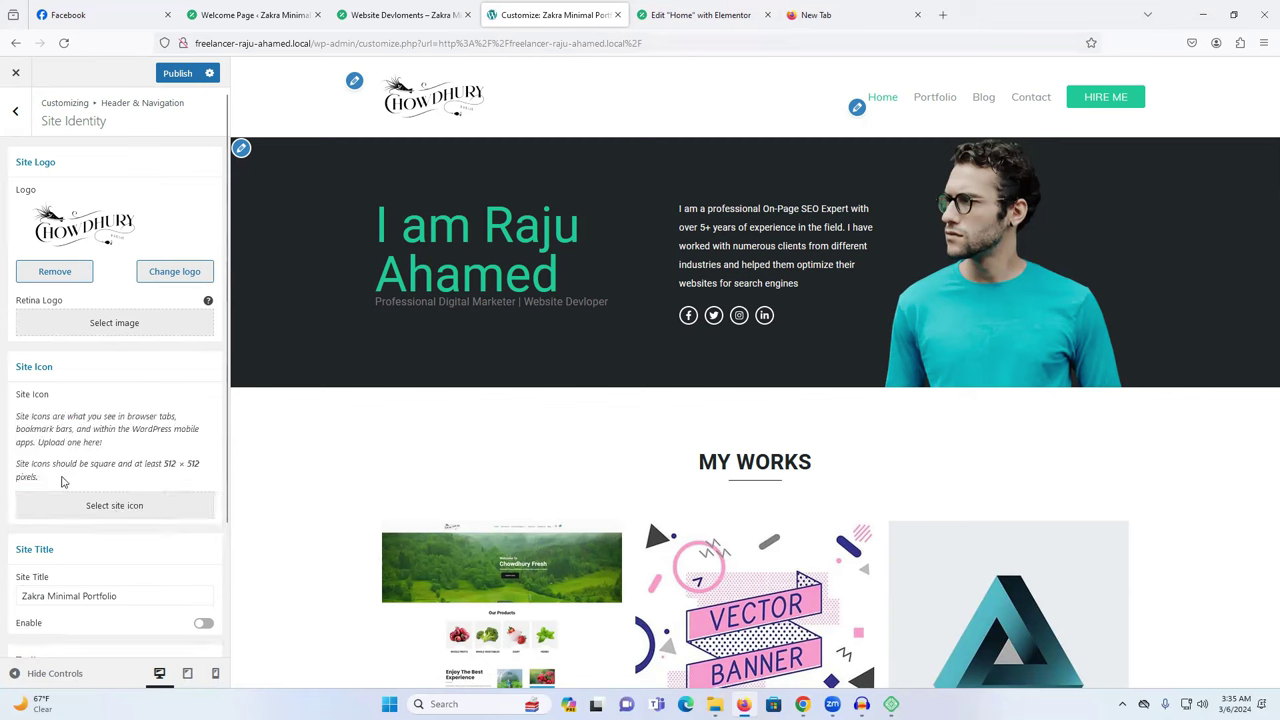
{"action": "left_click", "coordinate": [103, 506]}
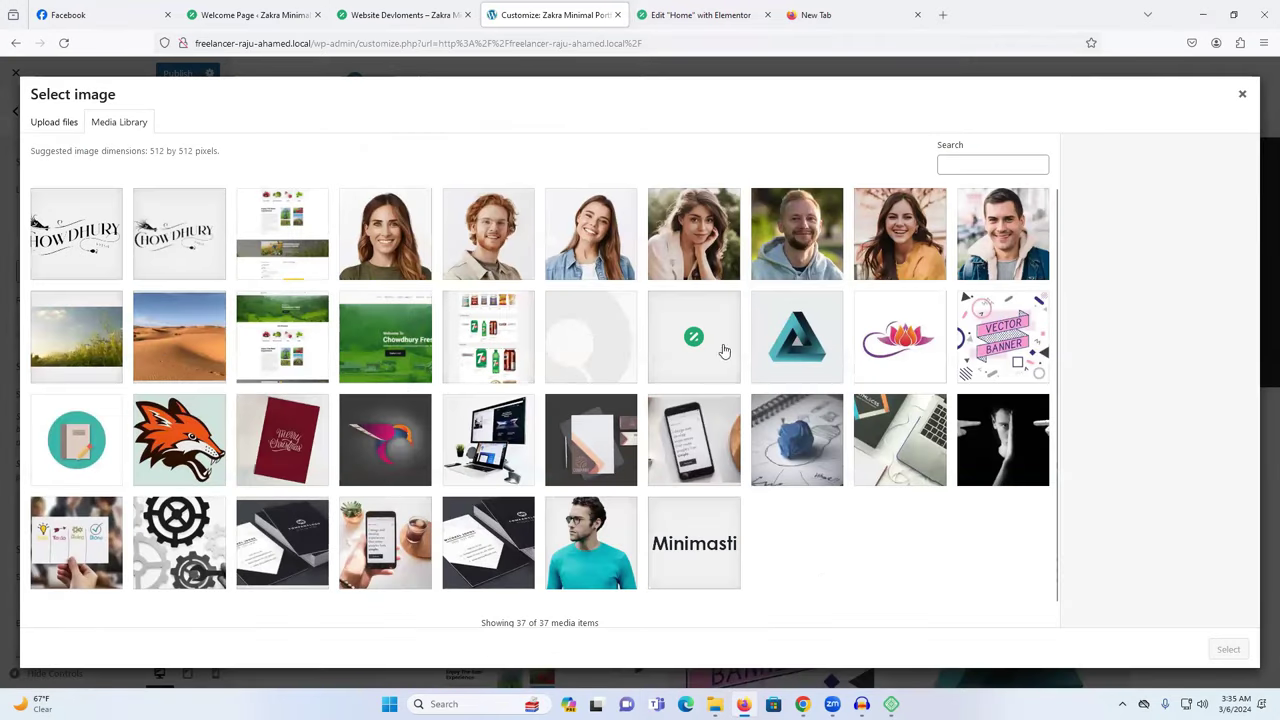
{"action": "left_click", "coordinate": [797, 350]}
{"action": "left_click", "coordinate": [1211, 655]}
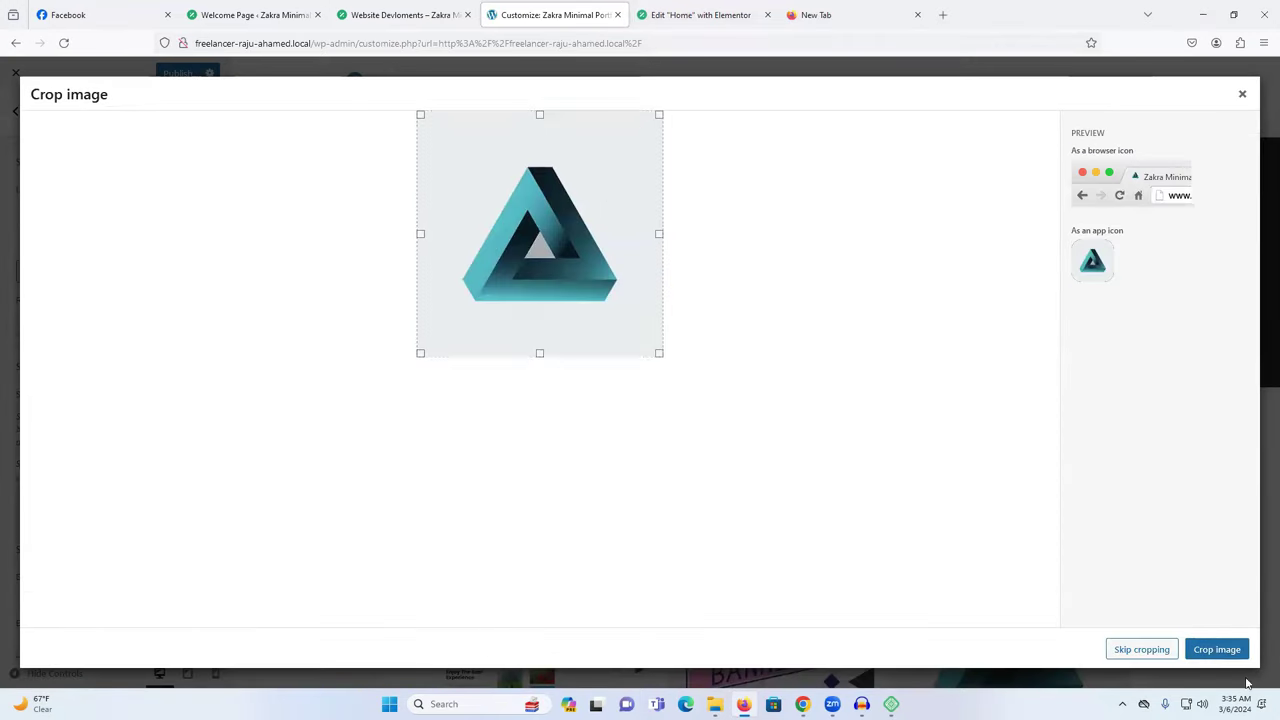
{"action": "left_click", "coordinate": [1214, 651]}
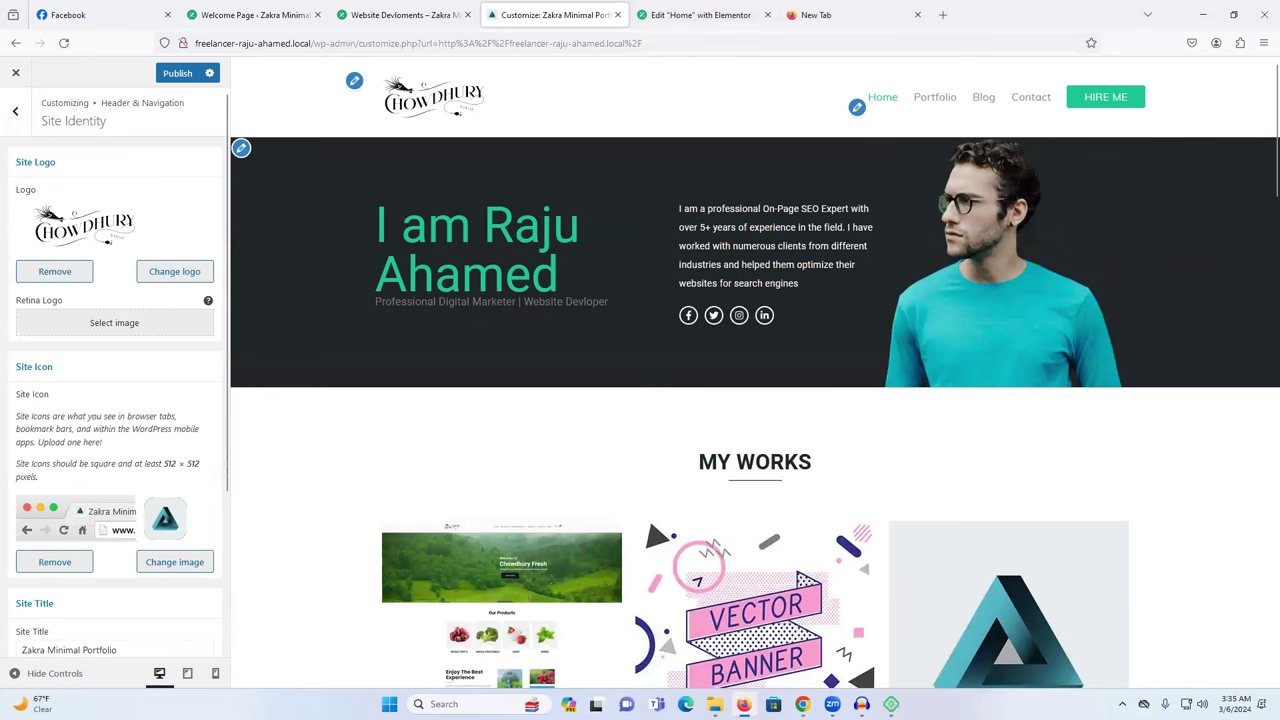
{"action": "left_click", "coordinate": [177, 75]}
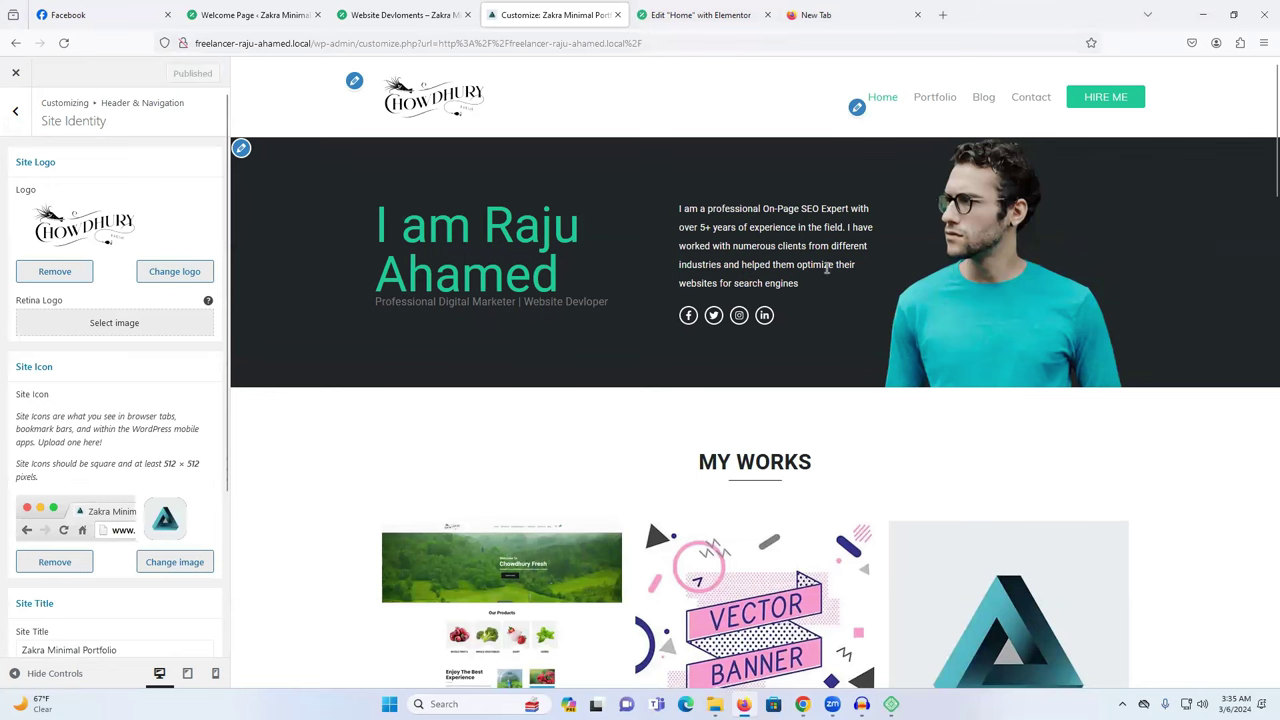
Scroll the Customizer preview, then back out of the Customizer to the live site.
{"action": "scroll", "coordinate": [827, 268], "scroll_direction": "down", "scroll_amount": 7}
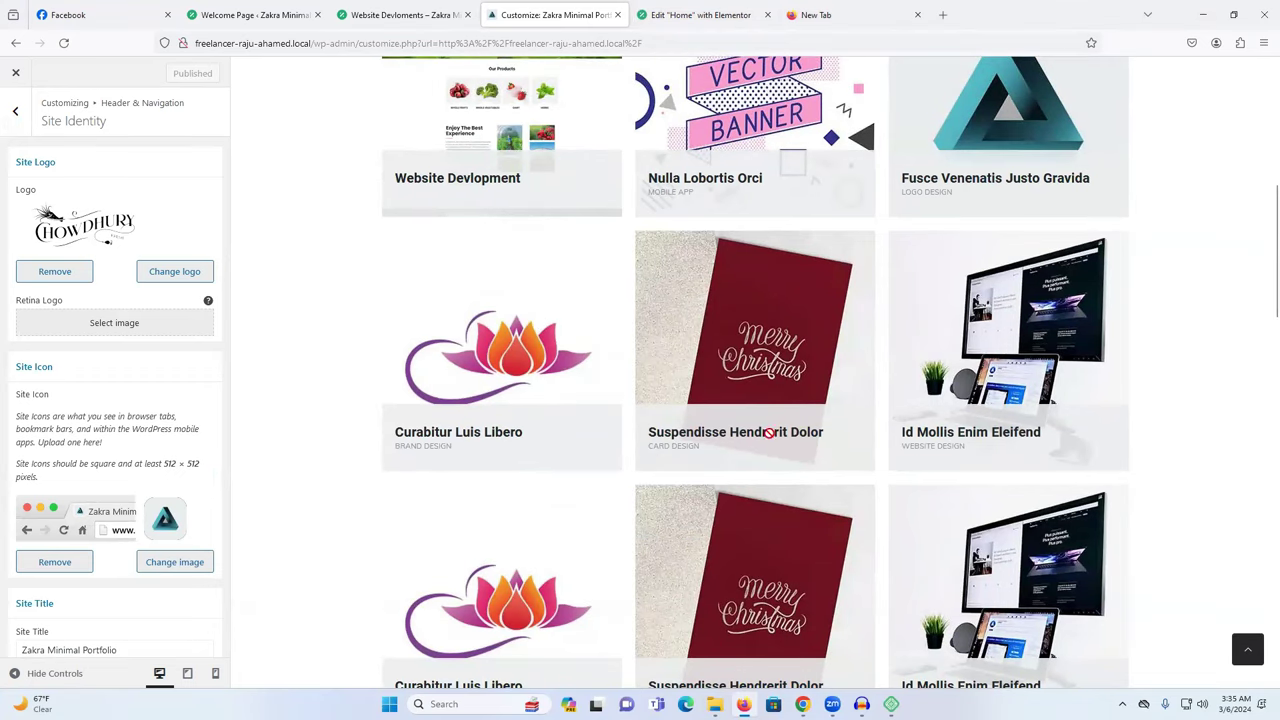
{"action": "scroll", "coordinate": [955, 372], "scroll_direction": "down", "scroll_amount": 3}
{"action": "scroll", "coordinate": [871, 357], "scroll_direction": "down", "scroll_amount": 5}
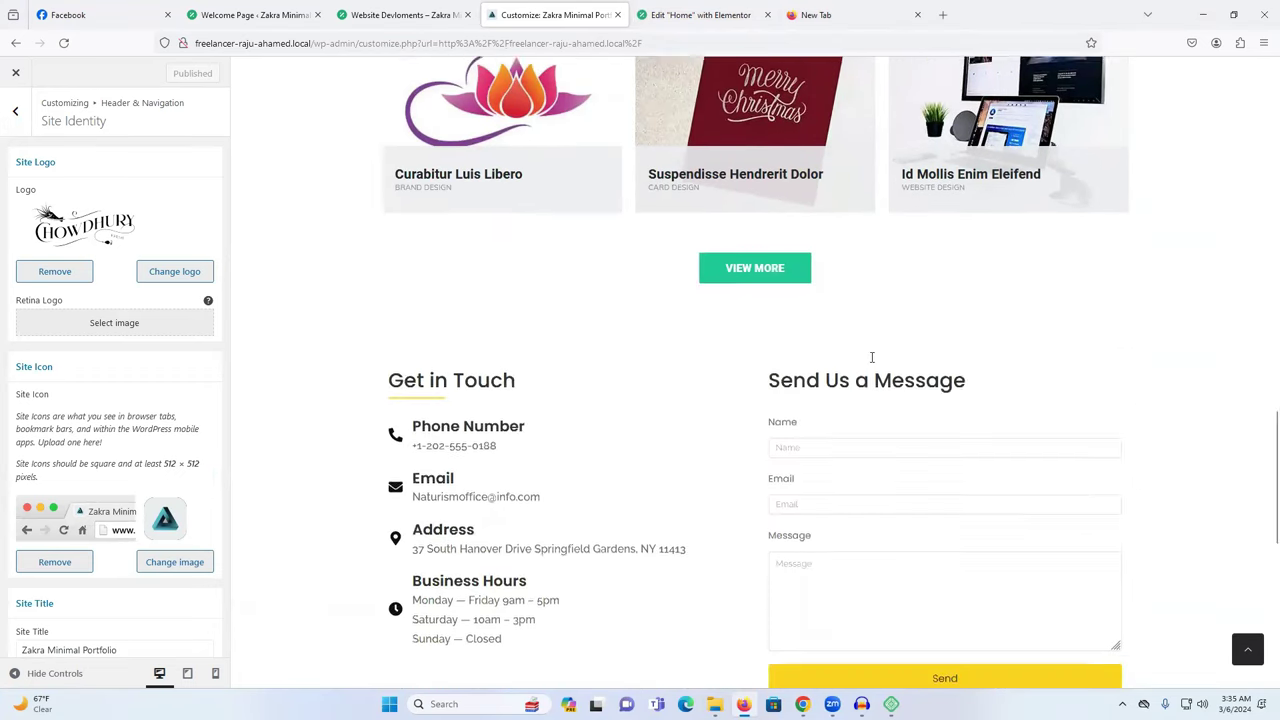
{"action": "scroll", "coordinate": [852, 352], "scroll_direction": "up", "scroll_amount": 4}
{"action": "scroll", "coordinate": [852, 352], "scroll_direction": "up", "scroll_amount": 5}
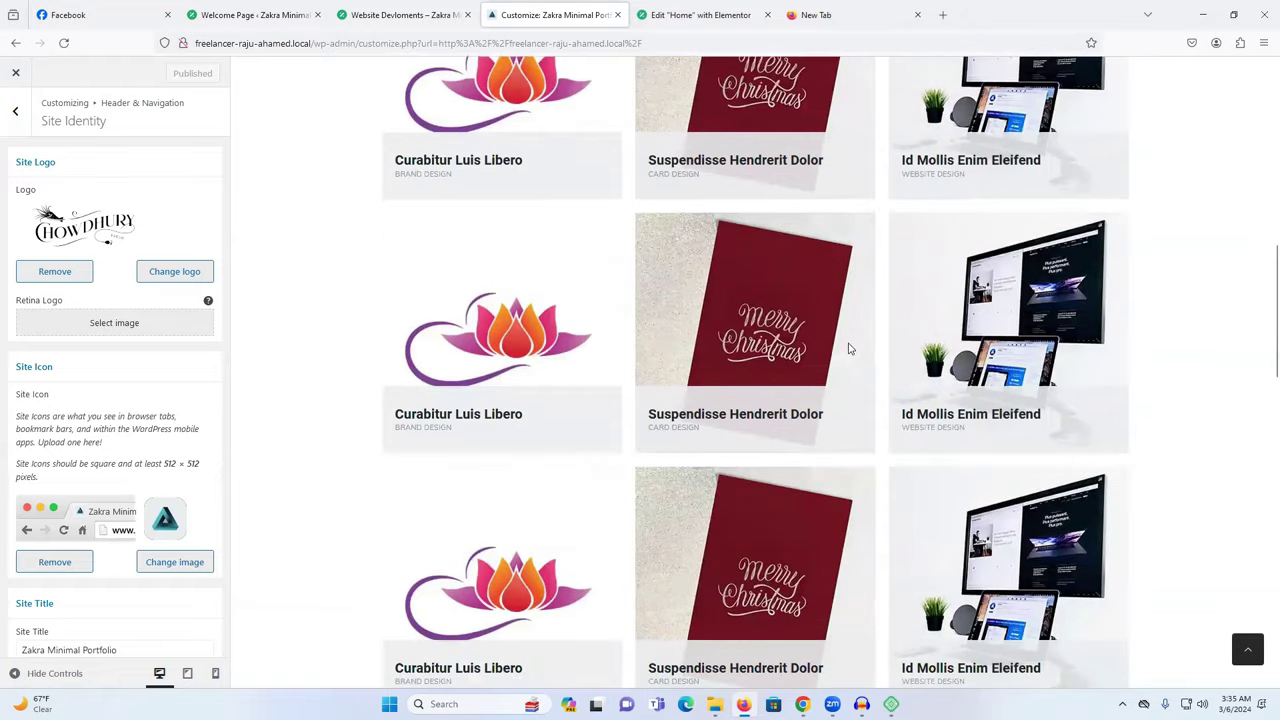
{"action": "scroll", "coordinate": [767, 258], "scroll_direction": "up", "scroll_amount": 1}
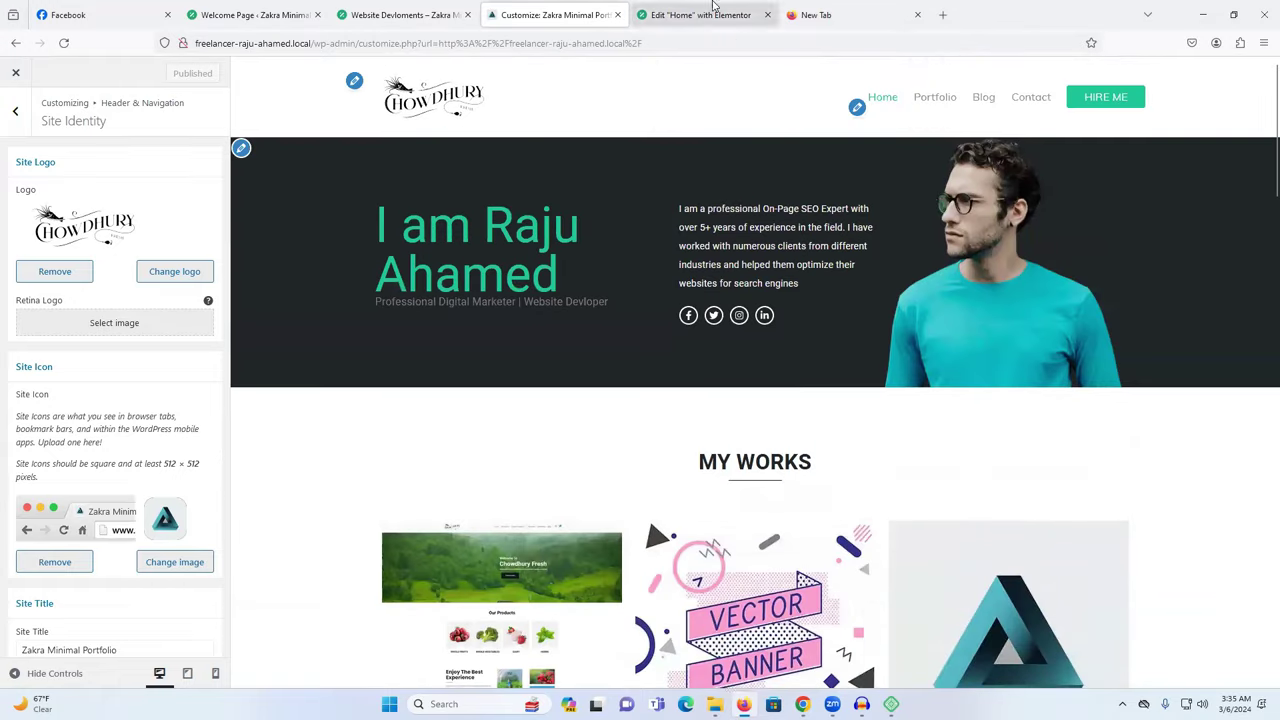
{"action": "left_click", "coordinate": [16, 118]}
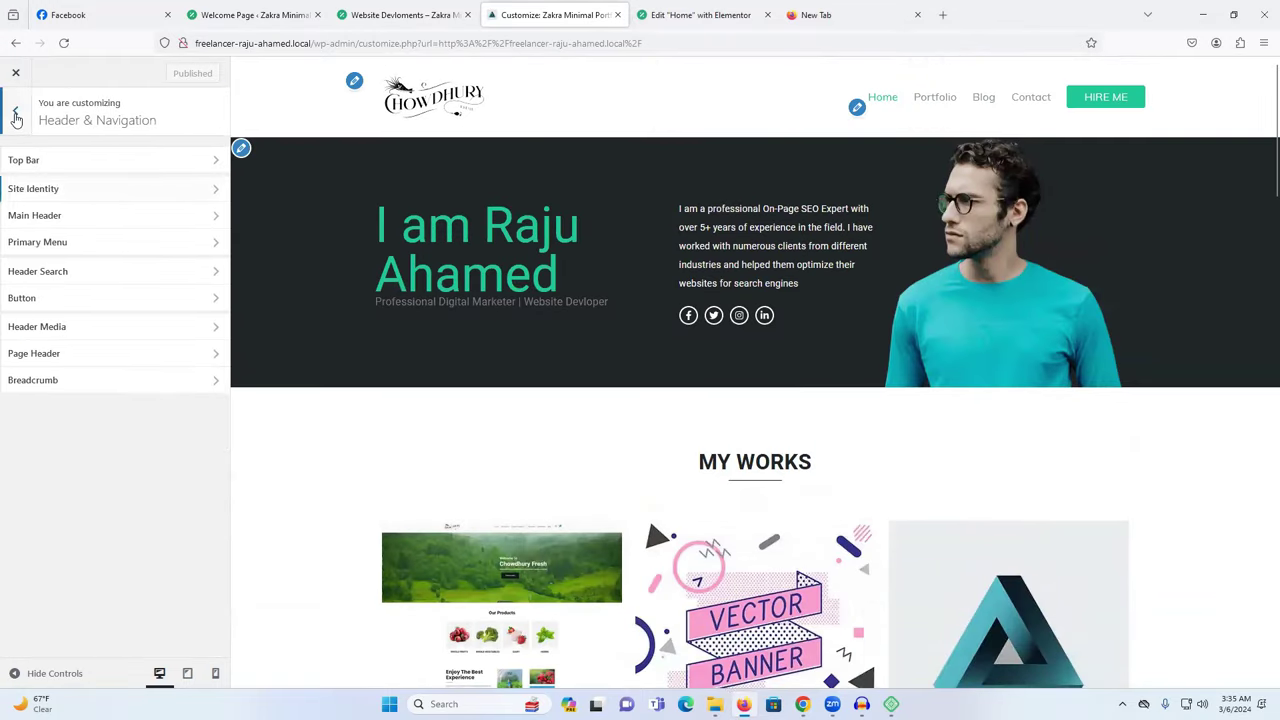
{"action": "left_click", "coordinate": [14, 110]}
{"action": "left_click", "coordinate": [15, 43]}
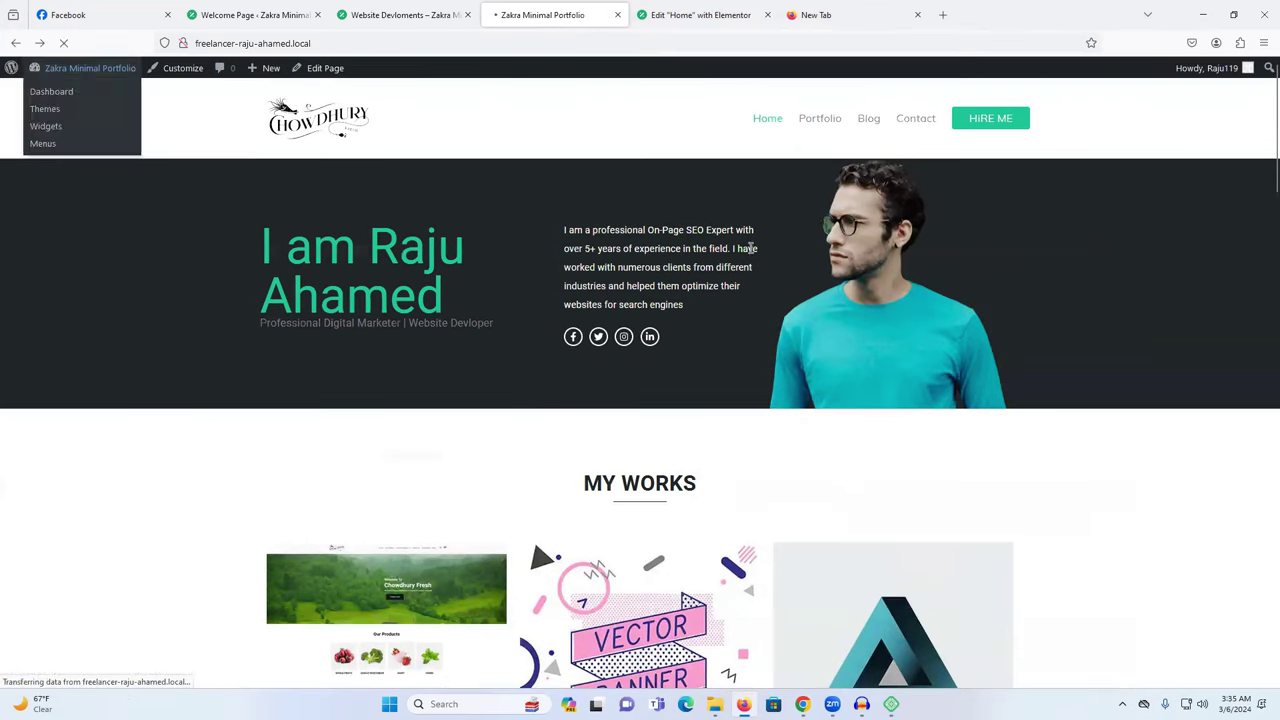
Open the Portfolio page and scroll through it.
{"action": "left_click", "coordinate": [815, 122]}
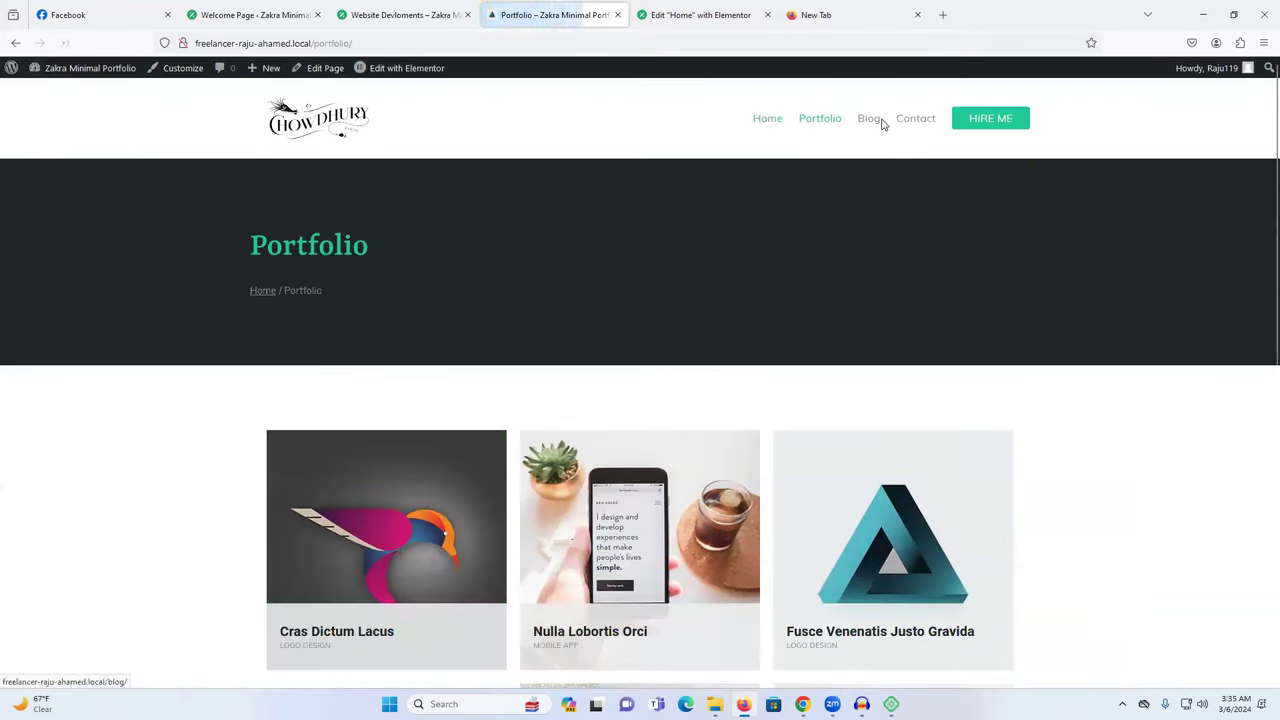
{"action": "scroll", "coordinate": [733, 286], "scroll_direction": "down", "scroll_amount": 5}
{"action": "scroll", "coordinate": [733, 286], "scroll_direction": "up", "scroll_amount": 6}
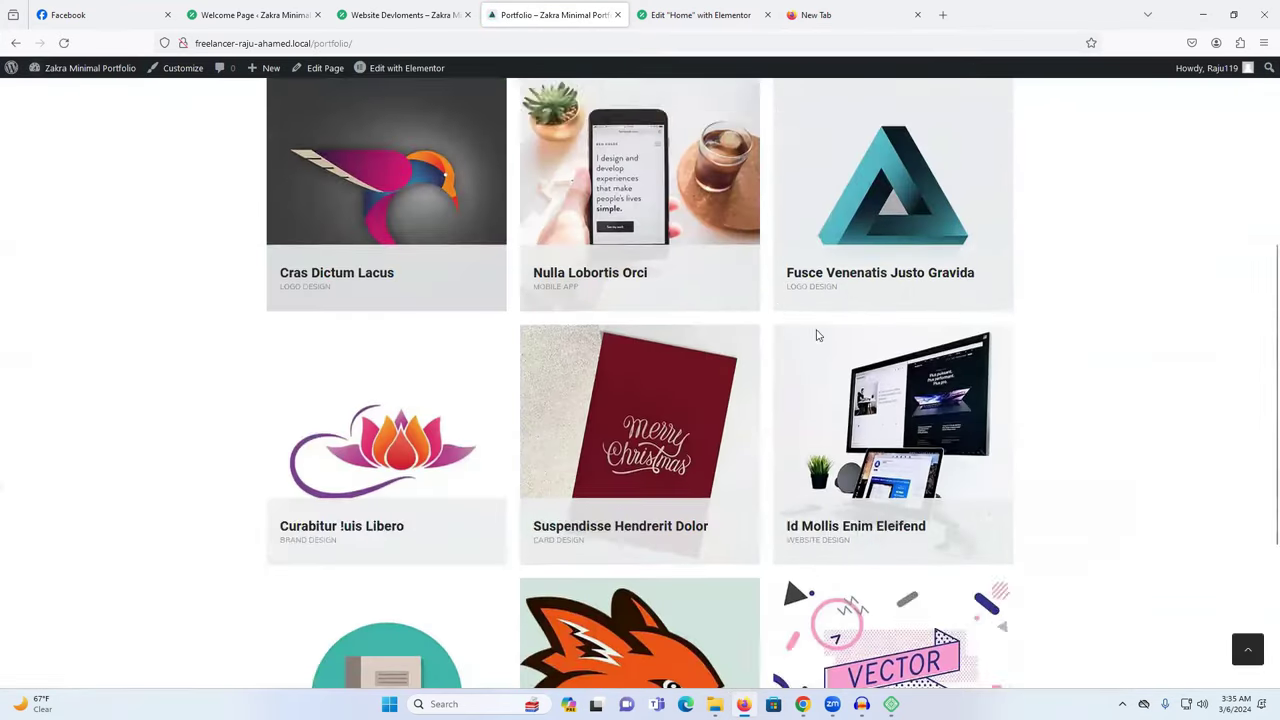
{"action": "scroll", "coordinate": [750, 308], "scroll_direction": "down", "scroll_amount": 3}
{"action": "scroll", "coordinate": [750, 310], "scroll_direction": "down", "scroll_amount": 3}
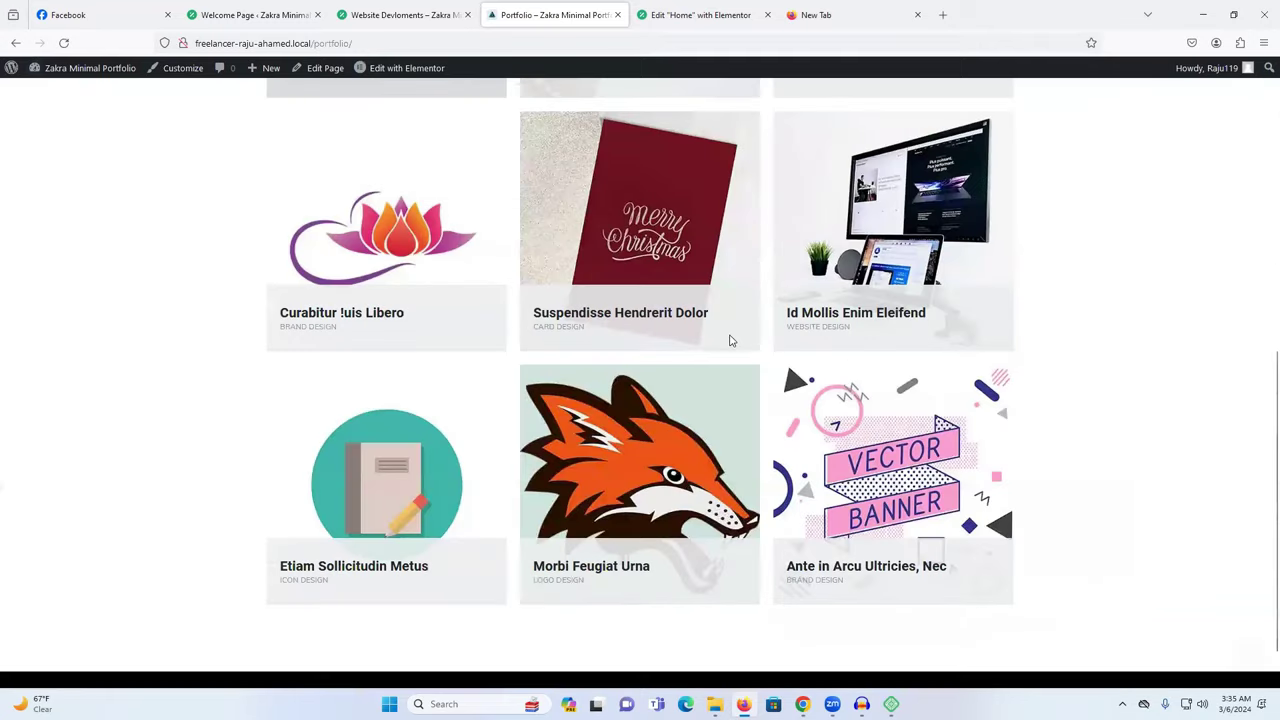
{"action": "scroll", "coordinate": [730, 334], "scroll_direction": "up", "scroll_amount": 6}
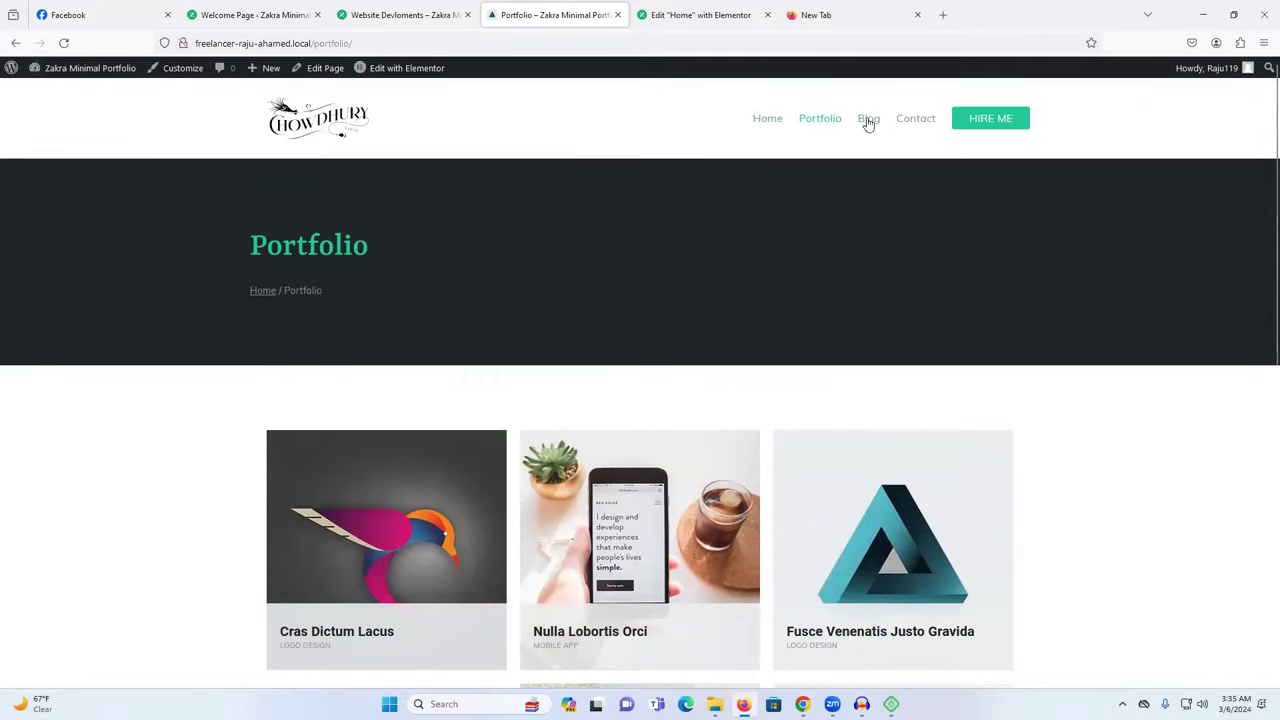
Open the Contact page and inspect its footer copyright line.
{"action": "left_click", "coordinate": [917, 122]}
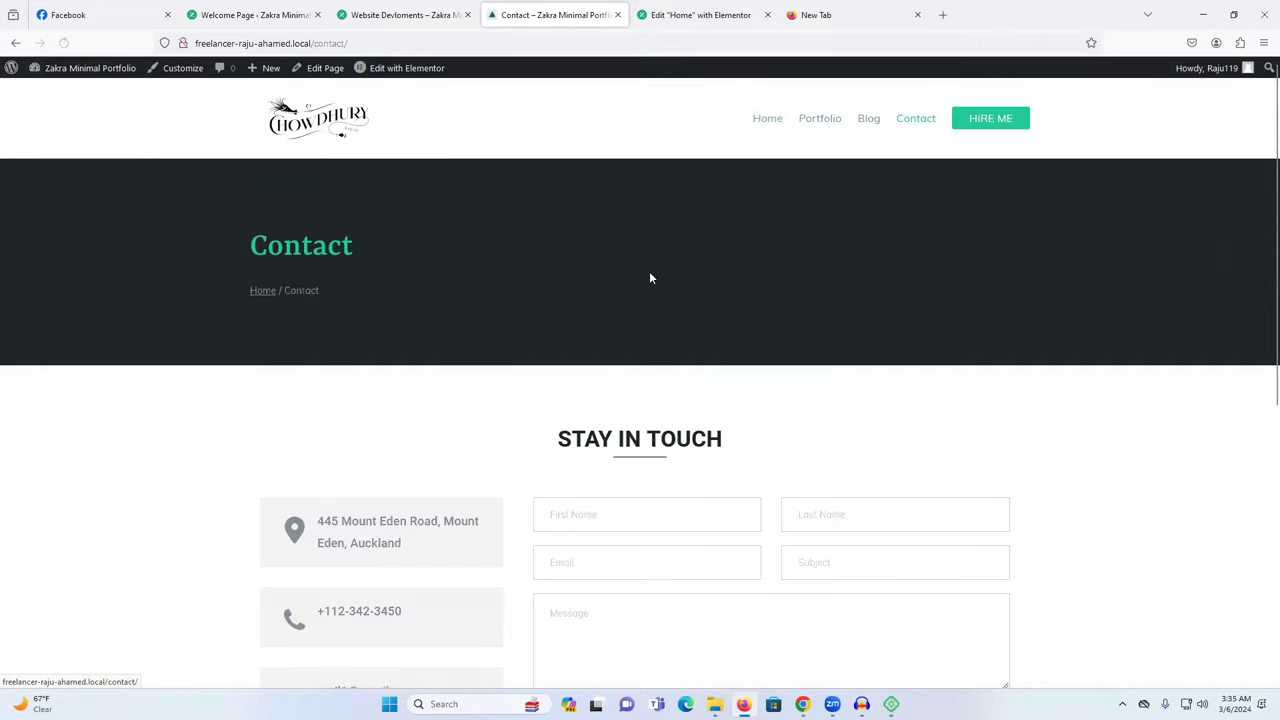
{"action": "scroll", "coordinate": [651, 277], "scroll_direction": "down", "scroll_amount": 3}
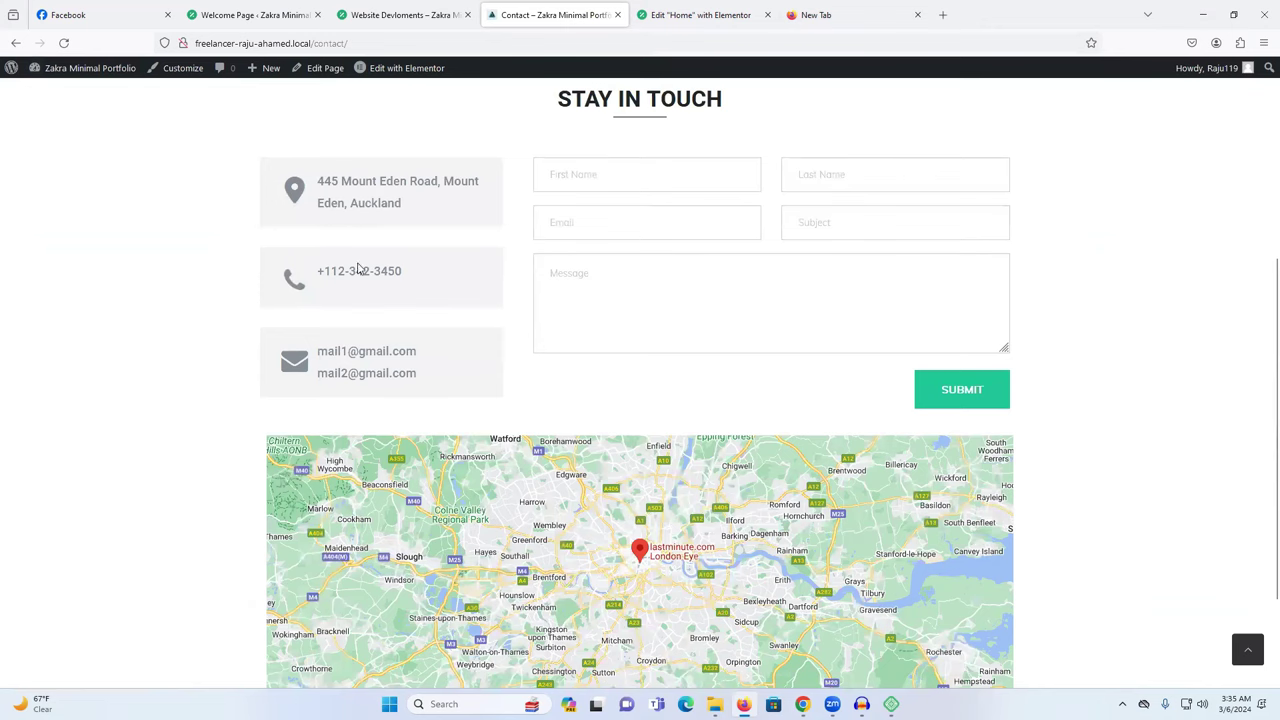
{"action": "scroll", "coordinate": [360, 270], "scroll_direction": "down", "scroll_amount": 1}
{"action": "scroll", "coordinate": [390, 77], "scroll_direction": "up", "scroll_amount": 3}
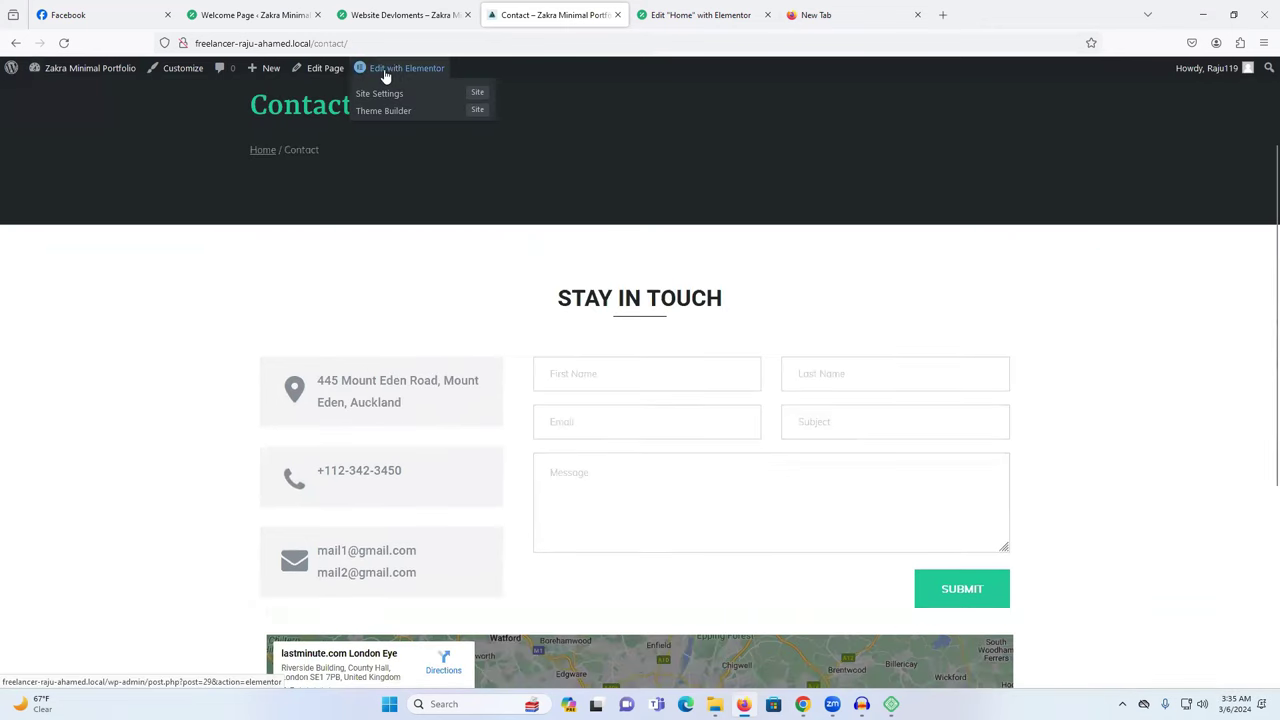
{"action": "scroll", "coordinate": [527, 439], "scroll_direction": "up", "scroll_amount": 2}
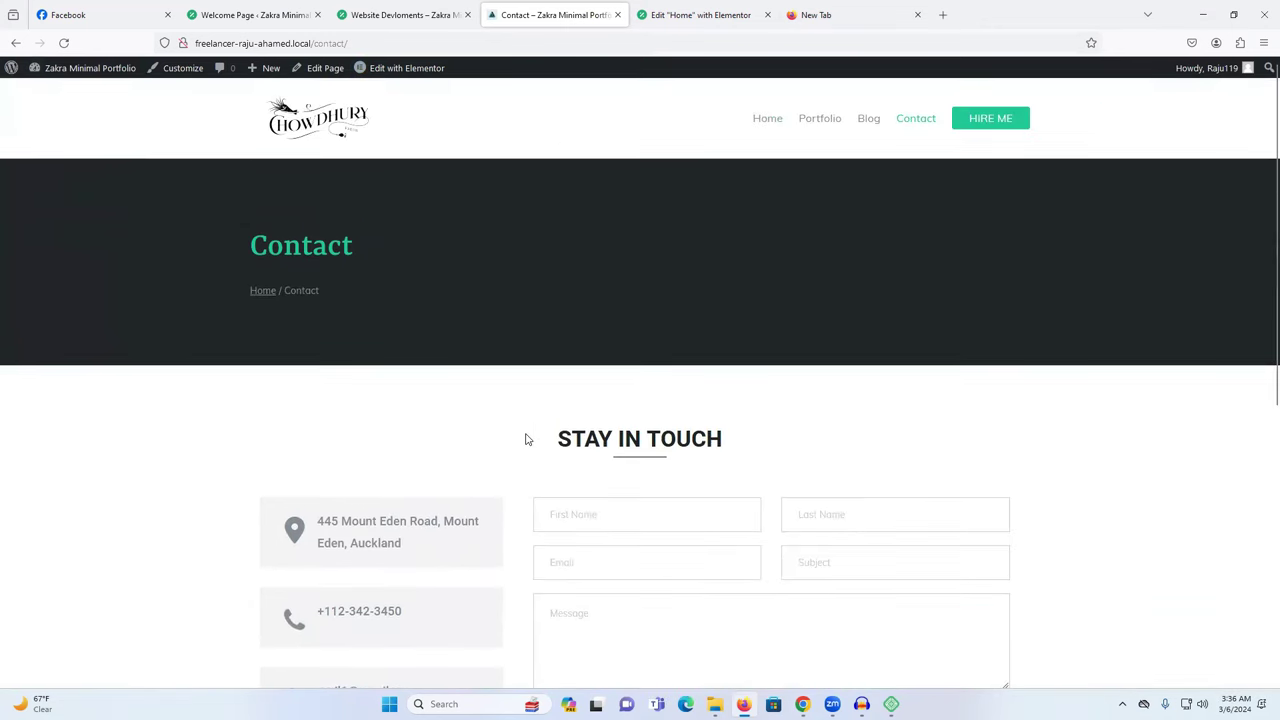
{"action": "scroll", "coordinate": [486, 400], "scroll_direction": "down", "scroll_amount": 5}
{"action": "scroll", "coordinate": [486, 400], "scroll_direction": "down", "scroll_amount": 2}
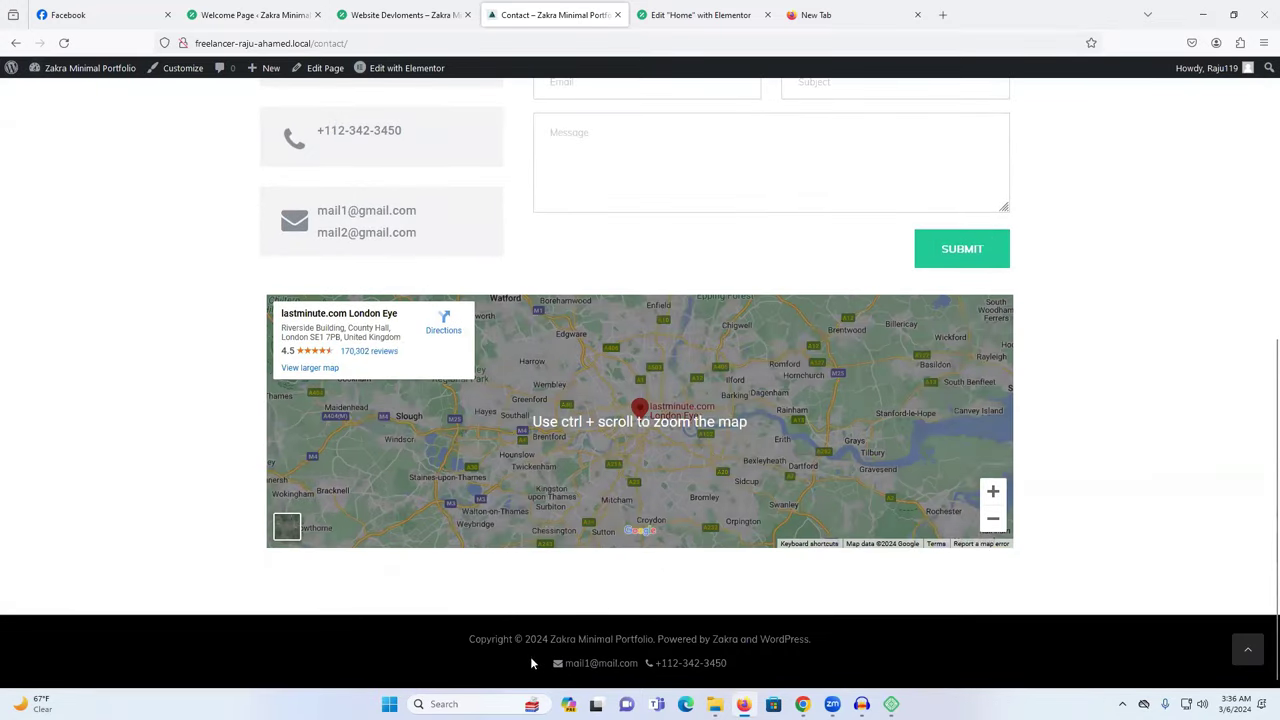
{"action": "triple_click", "coordinate": [842, 645]}
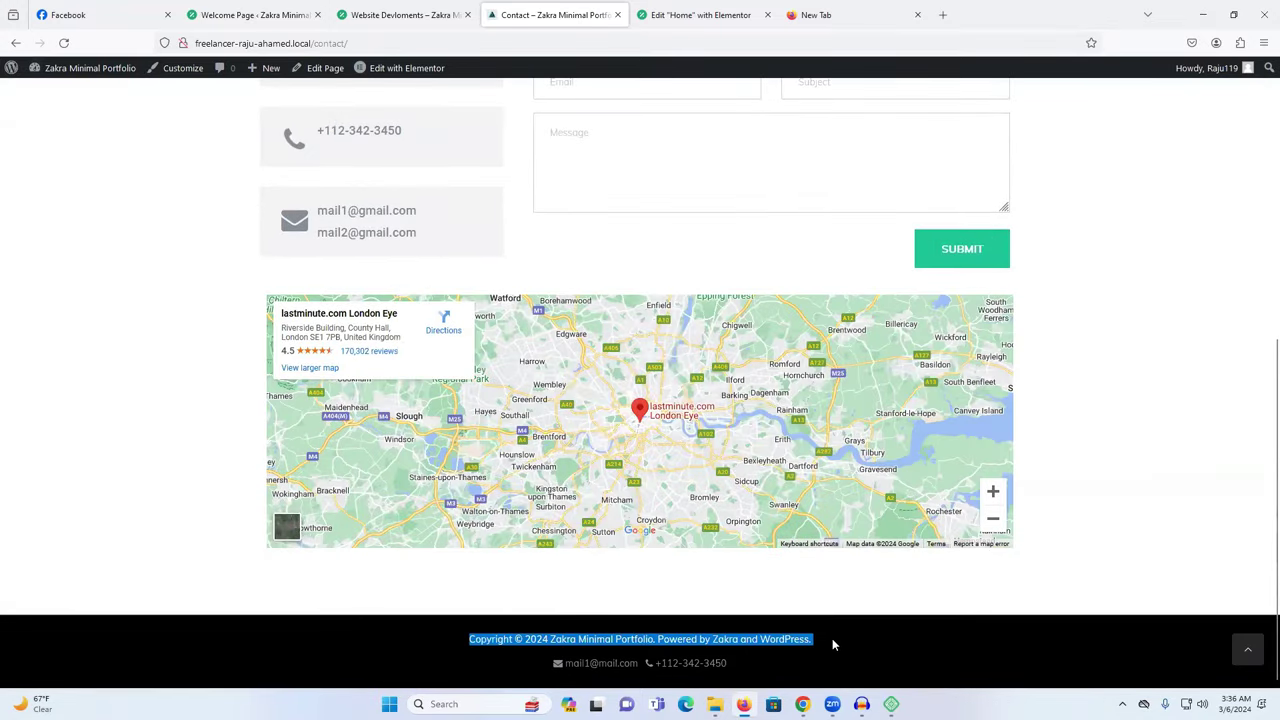
{"action": "left_click", "coordinate": [845, 643]}
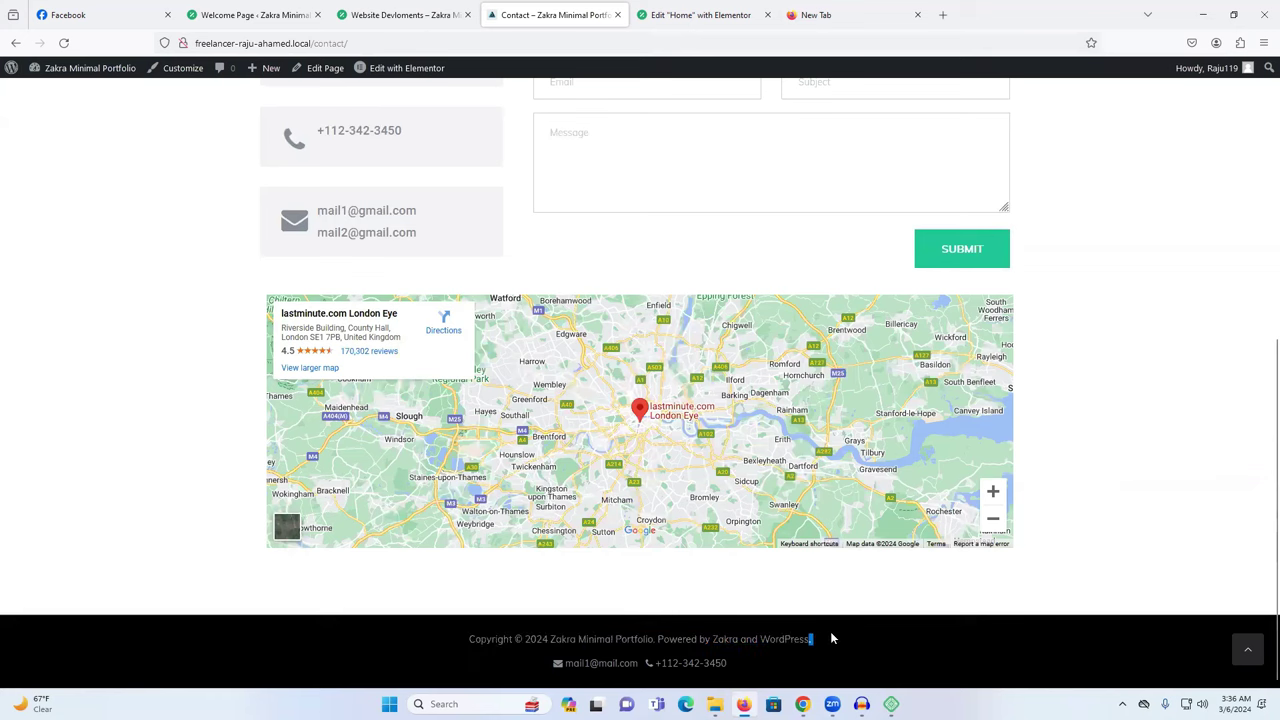
{"action": "left_click", "coordinate": [167, 71]}
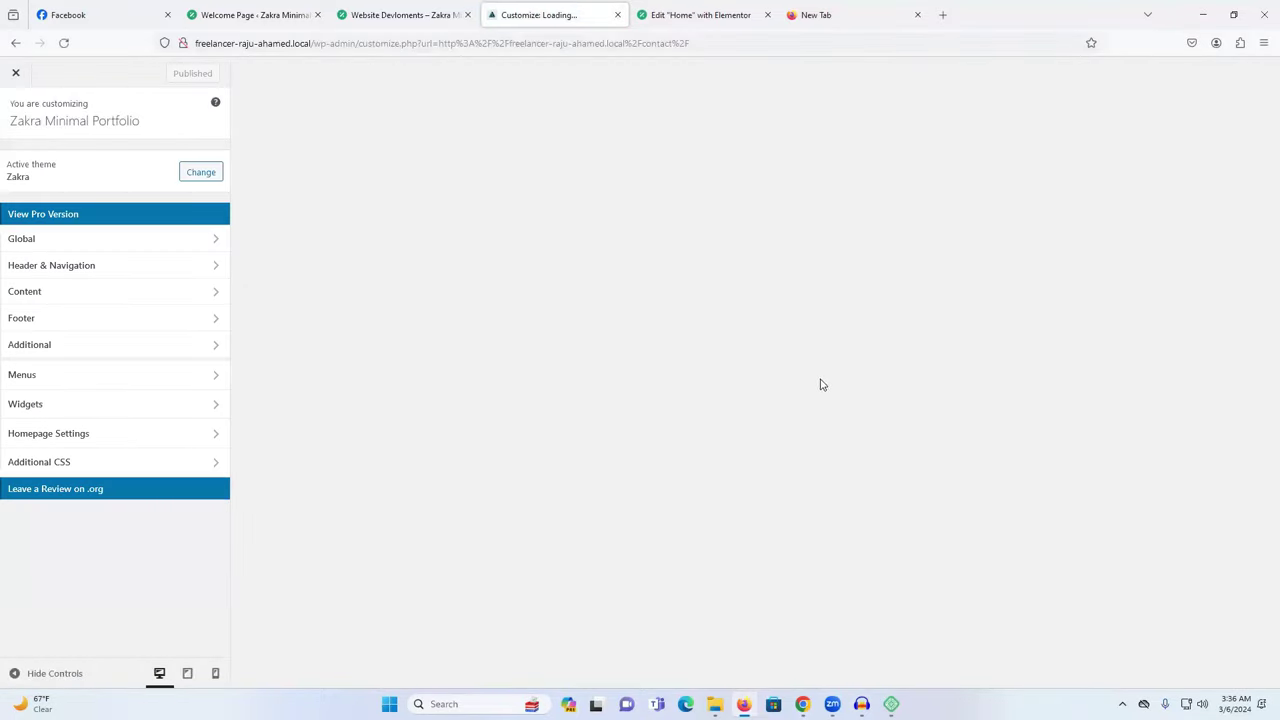
In Footer Bar Column 1, replace {site-link} with 'Freelancer' followed by the owner's name.
{"action": "scroll", "coordinate": [808, 375], "scroll_direction": "down", "scroll_amount": 5}
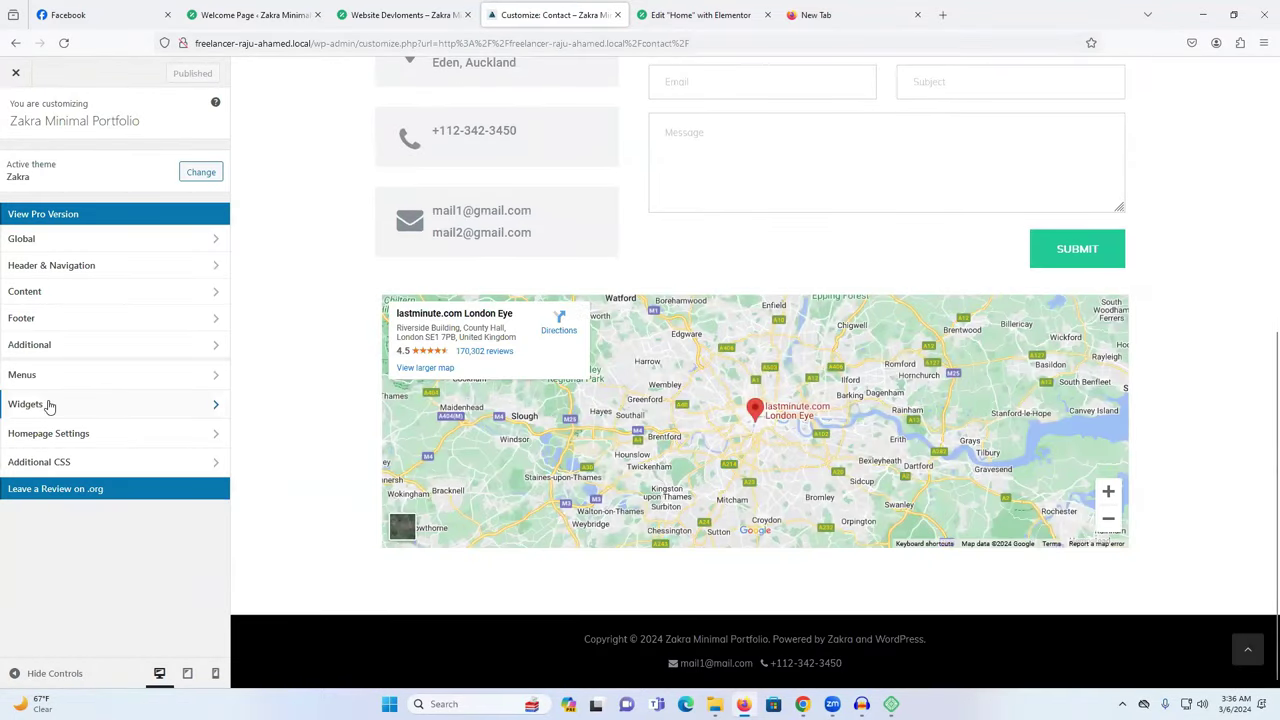
{"action": "left_click", "coordinate": [57, 318]}
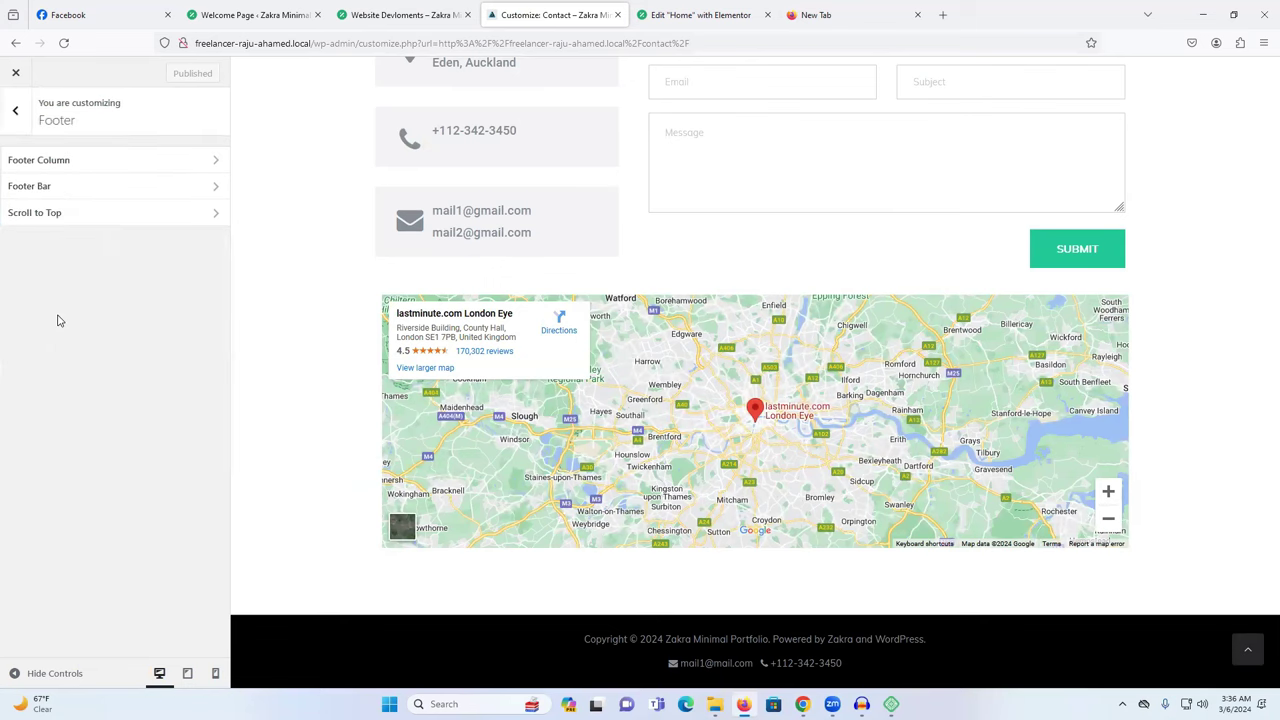
{"action": "left_click", "coordinate": [57, 194]}
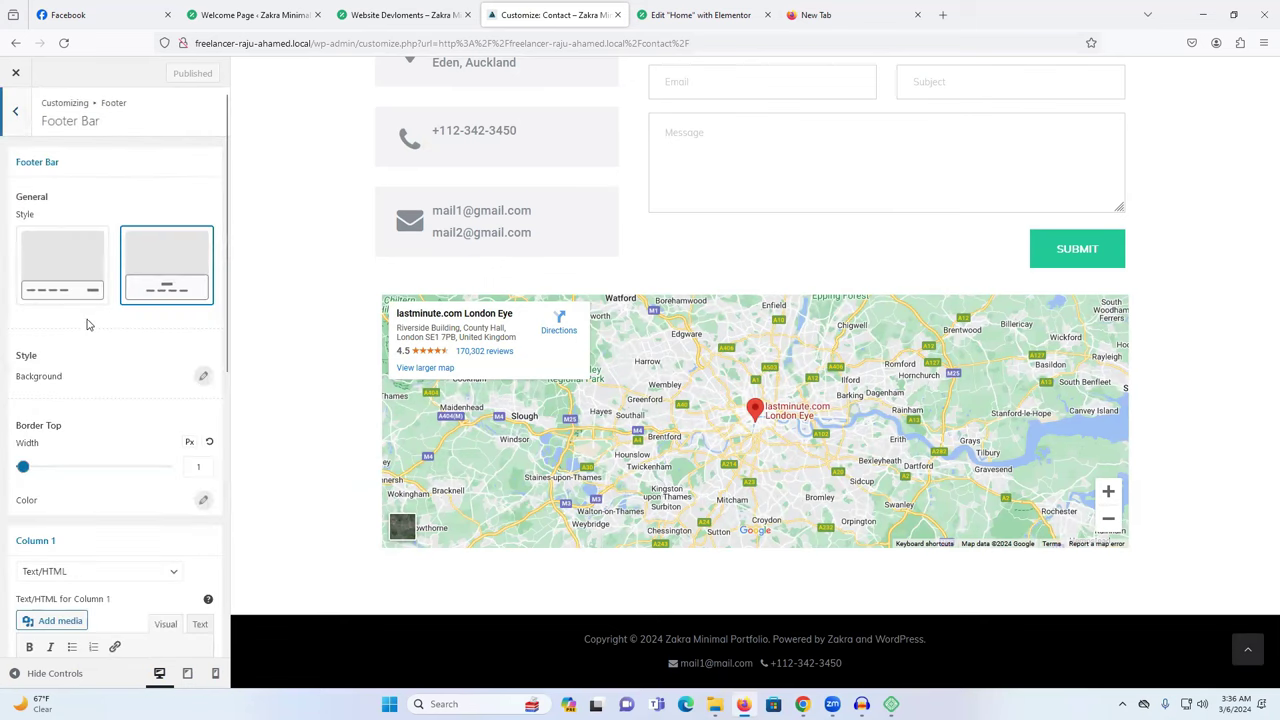
{"action": "scroll", "coordinate": [110, 357], "scroll_direction": "down", "scroll_amount": 3}
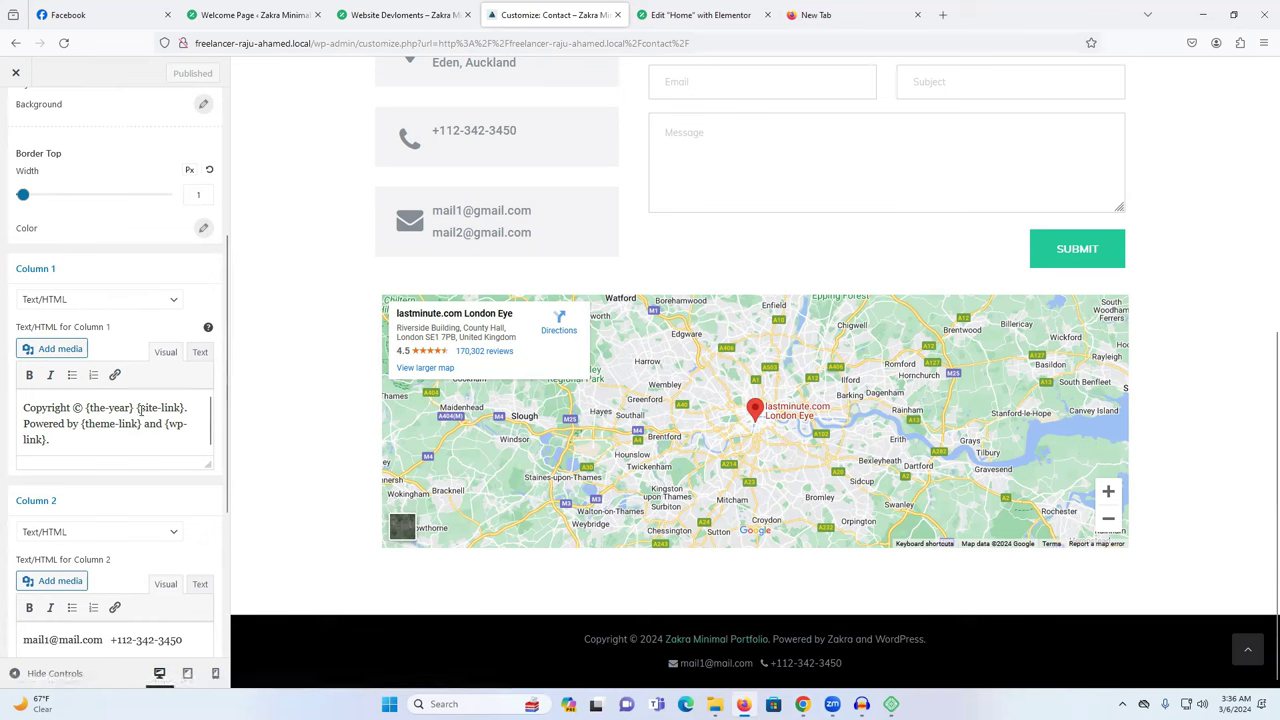
{"action": "left_click_drag", "start_coordinate": [138, 408], "coordinate": [183, 408]}
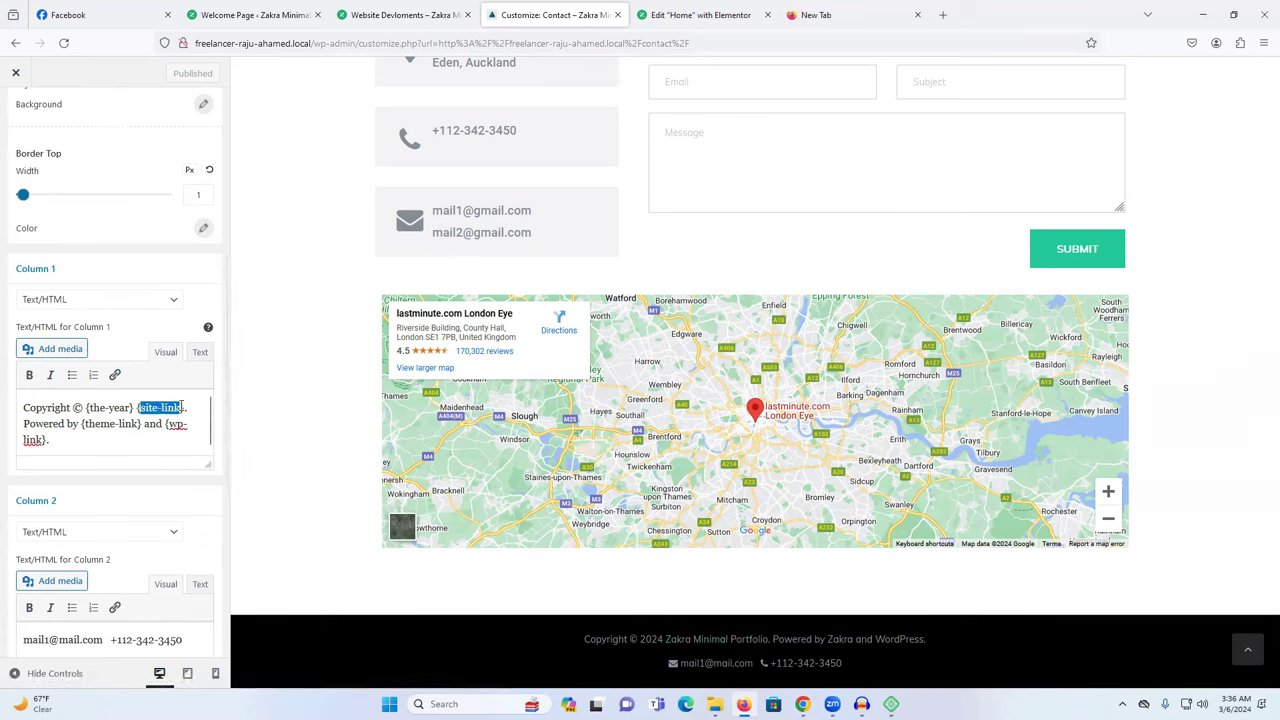
{"action": "type", "text": "Fre"}
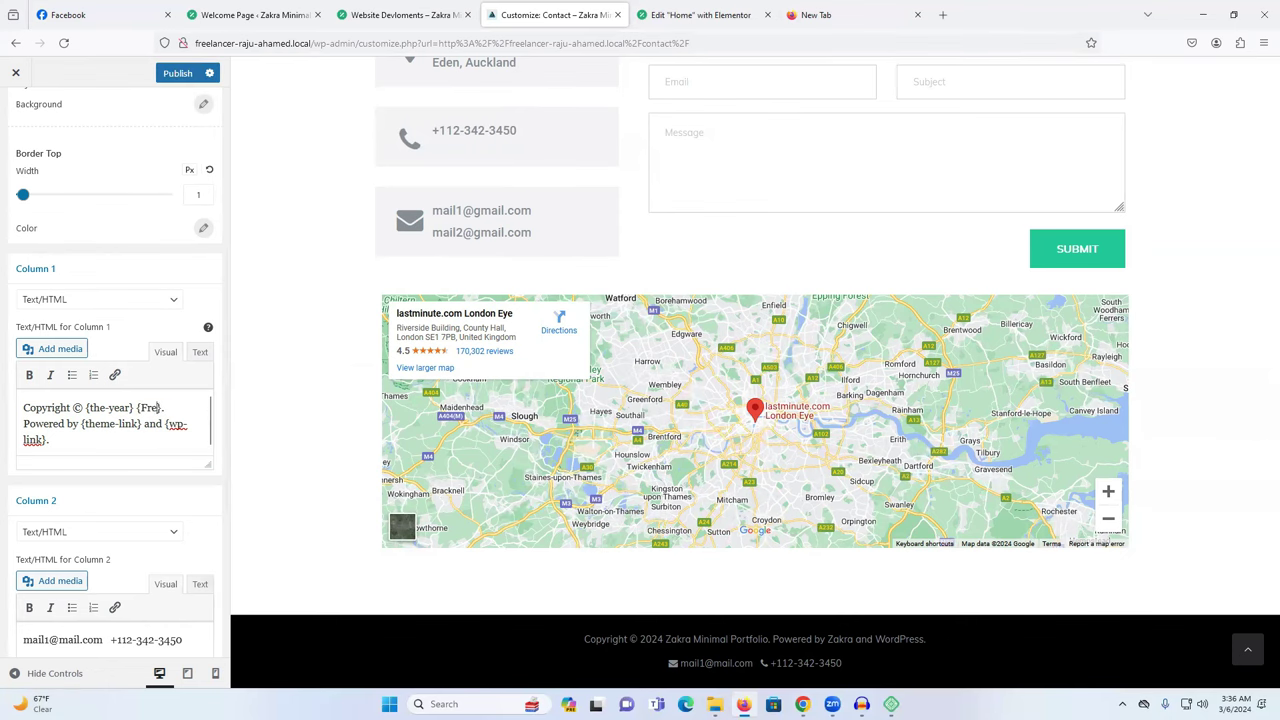
{"action": "type", "text": "e"}
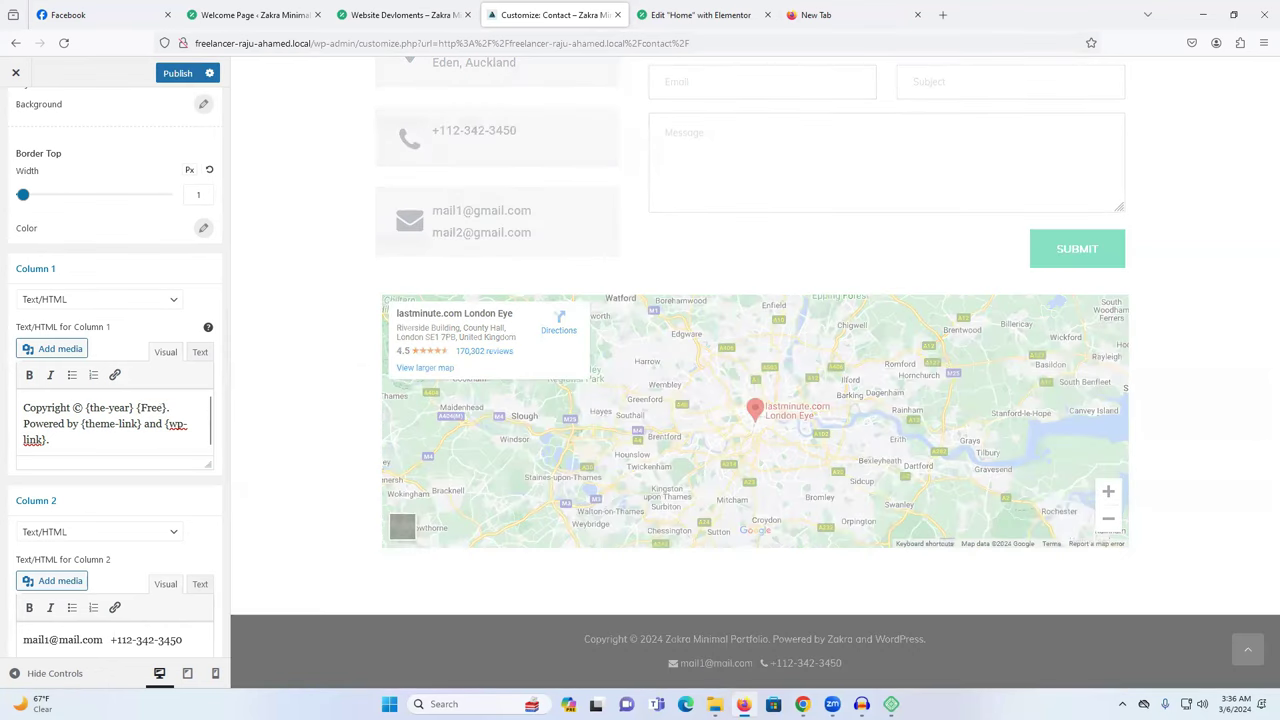
{"action": "type", "text": "lancer "}
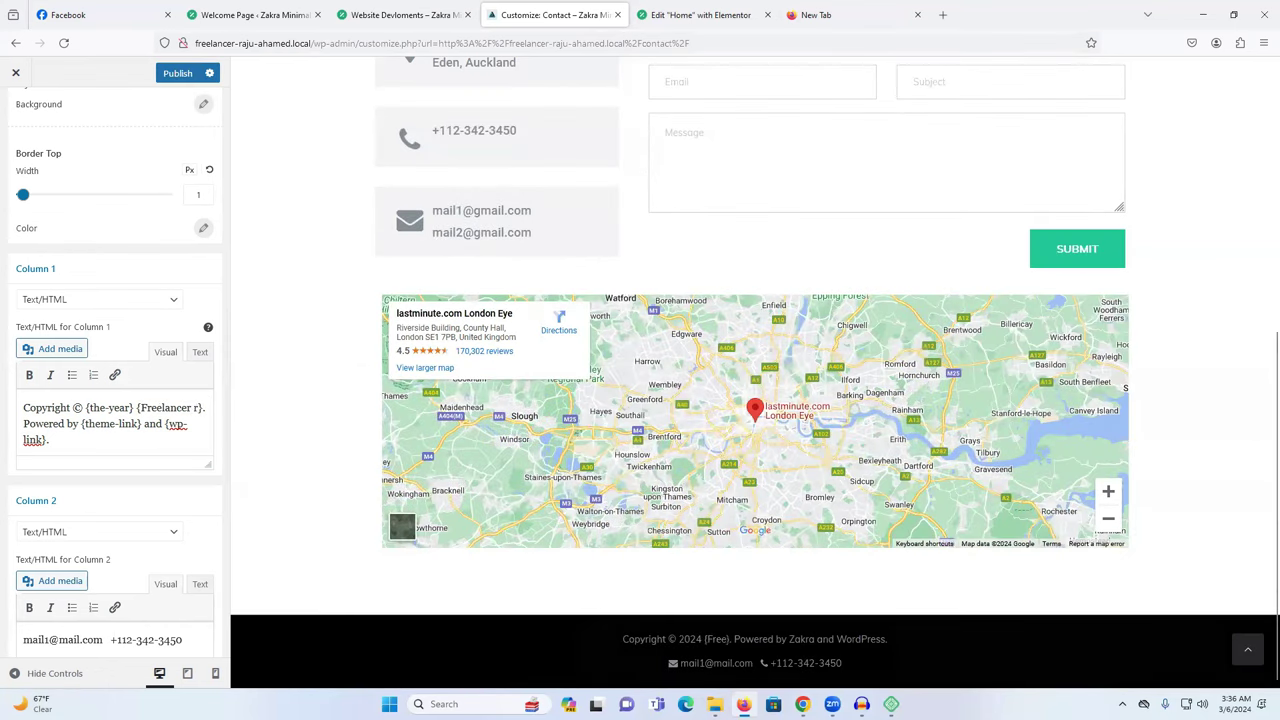
{"action": "type", "text": "raju"}
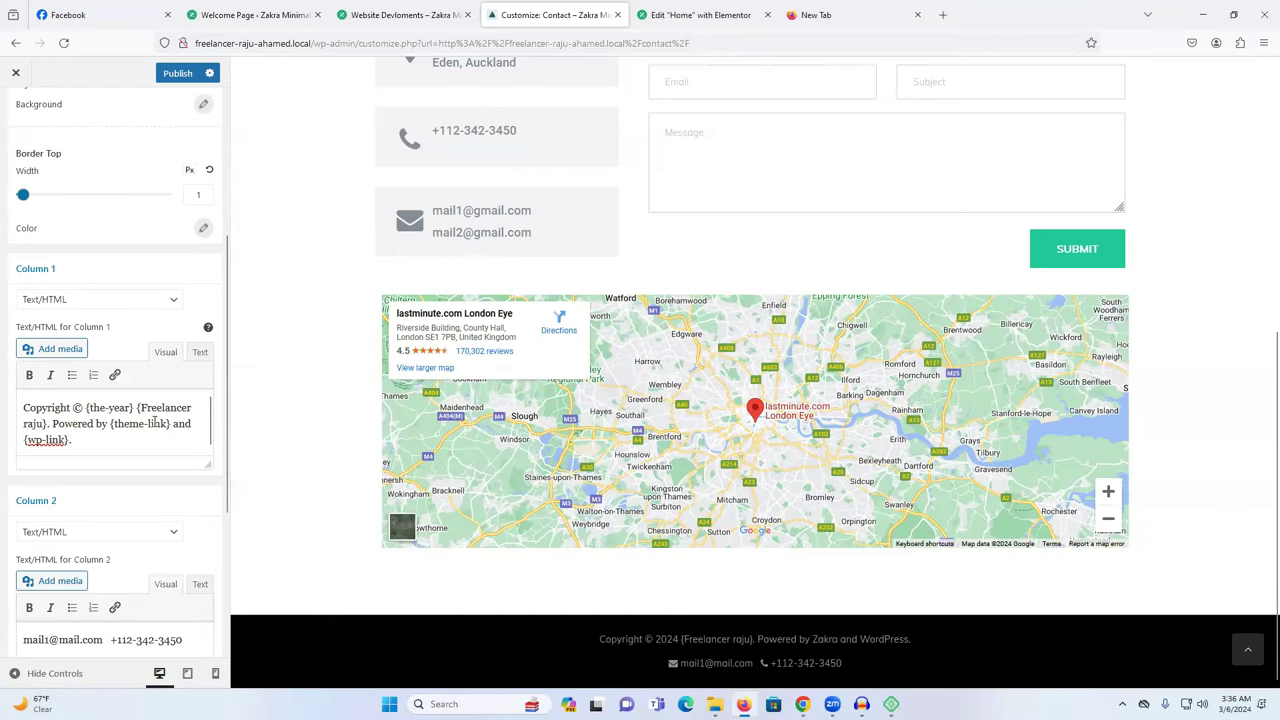
Replace {theme-link} with the owner's name and delete the trailing {wp-link} credit.
{"action": "left_click_drag", "start_coordinate": [116, 424], "coordinate": [166, 424]}
{"action": "type", "text": "raju"}
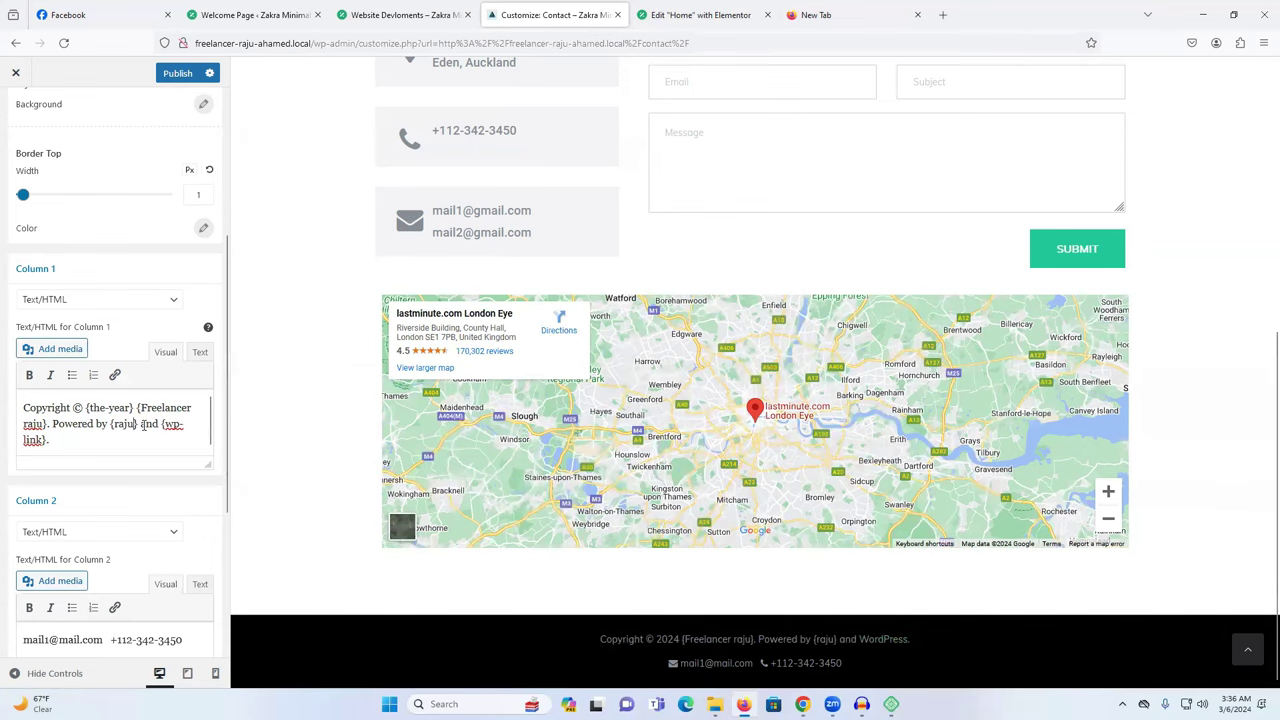
{"action": "left_click_drag", "start_coordinate": [141, 425], "coordinate": [160, 447]}
{"action": "key", "text": "BackSpace"}
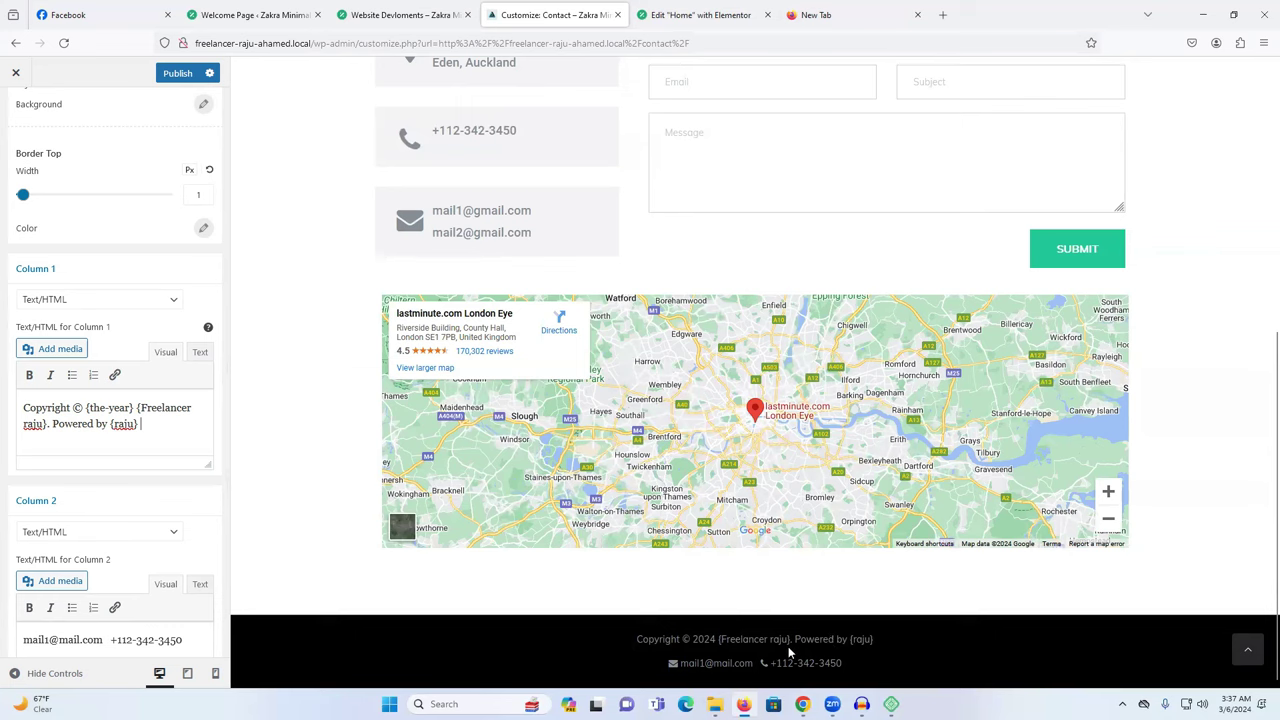
Review the Column 2 e-mail and phone line, then publish the footer changes.
{"action": "scroll", "coordinate": [95, 540], "scroll_direction": "down", "scroll_amount": 3}
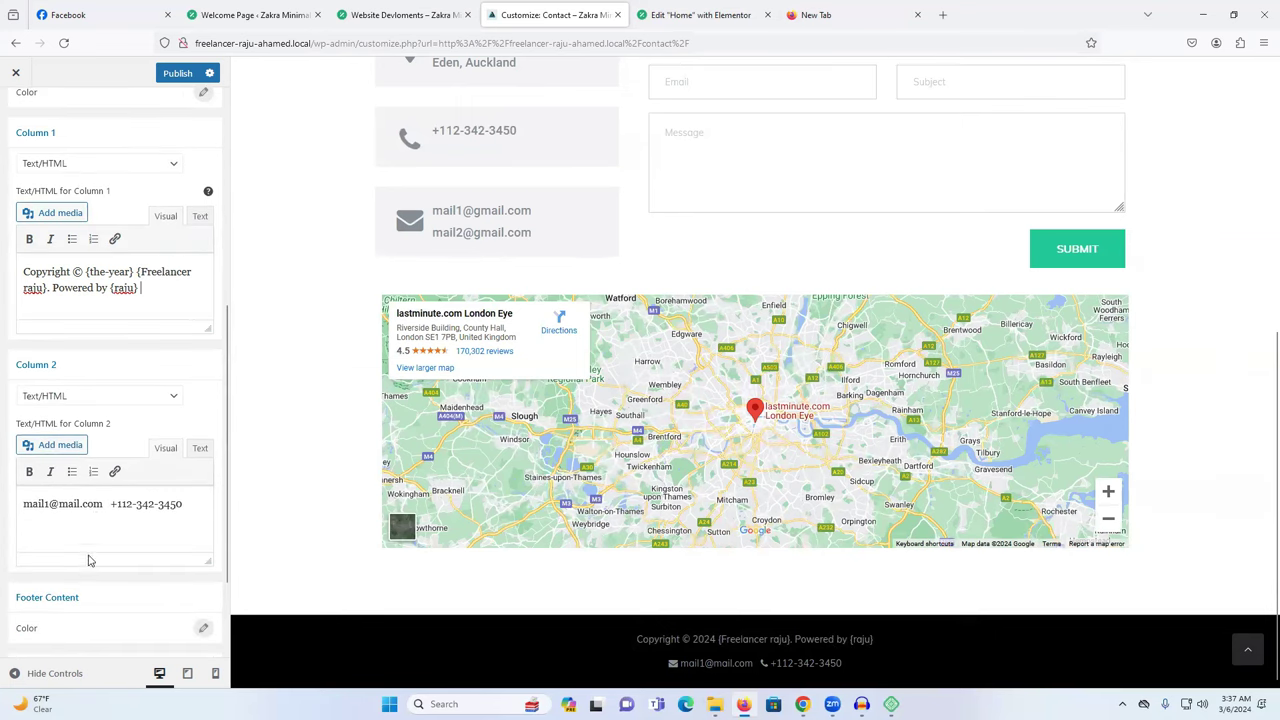
{"action": "triple_click", "coordinate": [93, 507]}
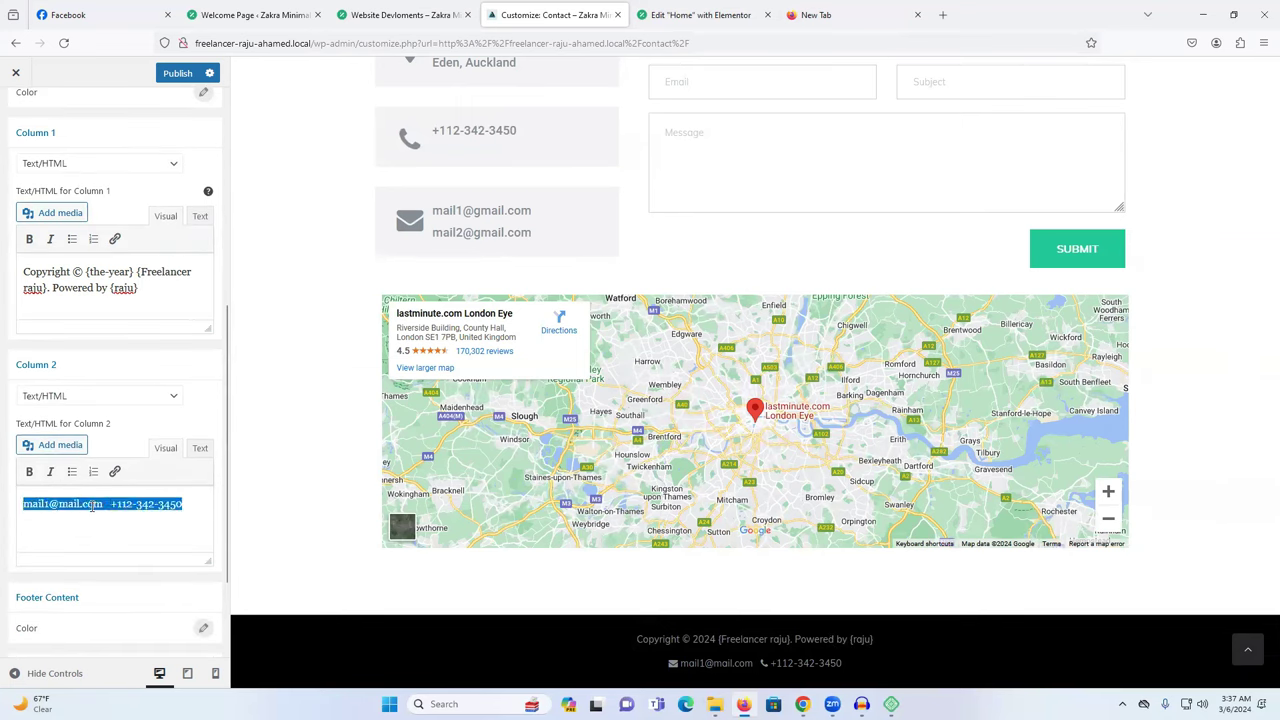
{"action": "scroll", "coordinate": [715, 470], "scroll_direction": "up", "scroll_amount": 5}
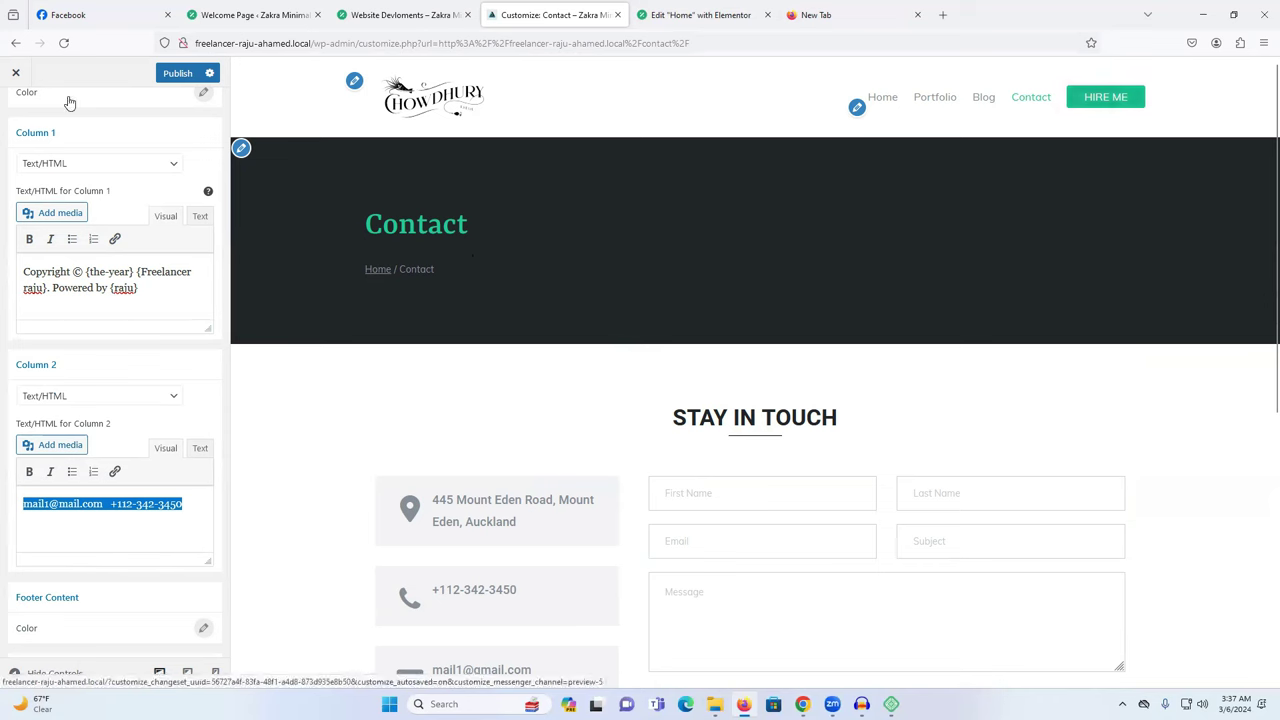
{"action": "left_click", "coordinate": [175, 74]}
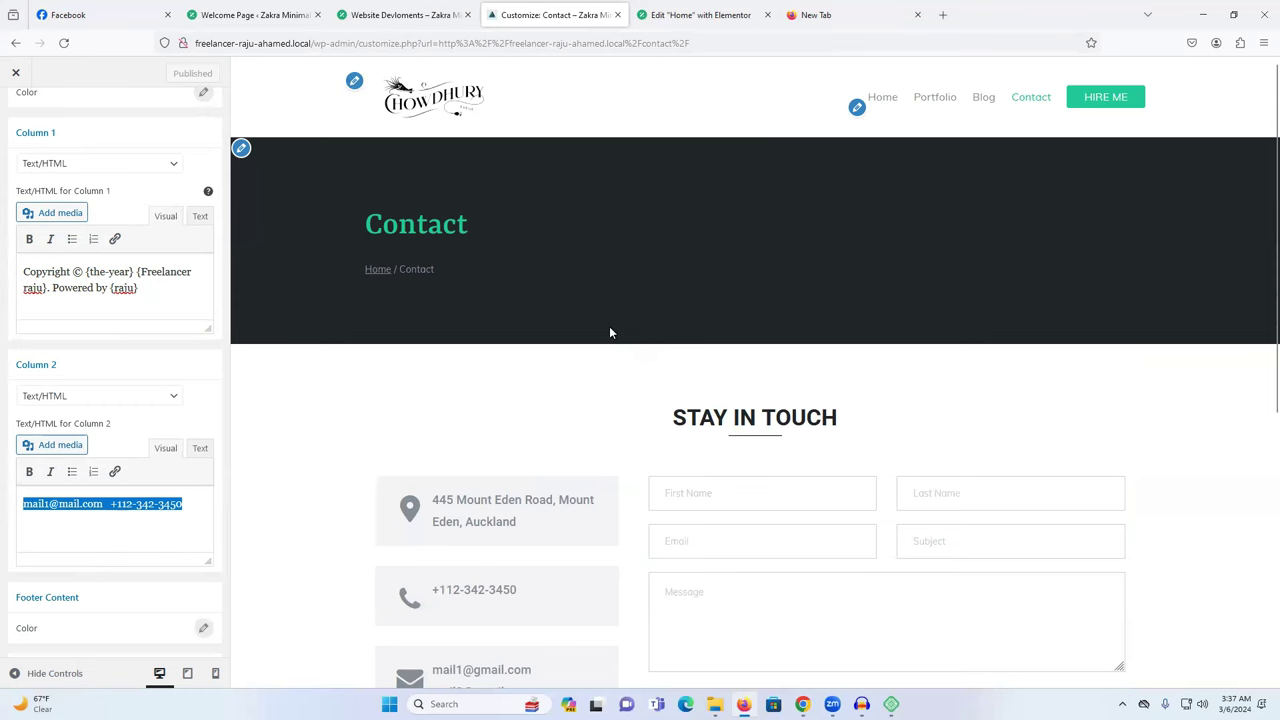
{"action": "left_click", "coordinate": [16, 42]}
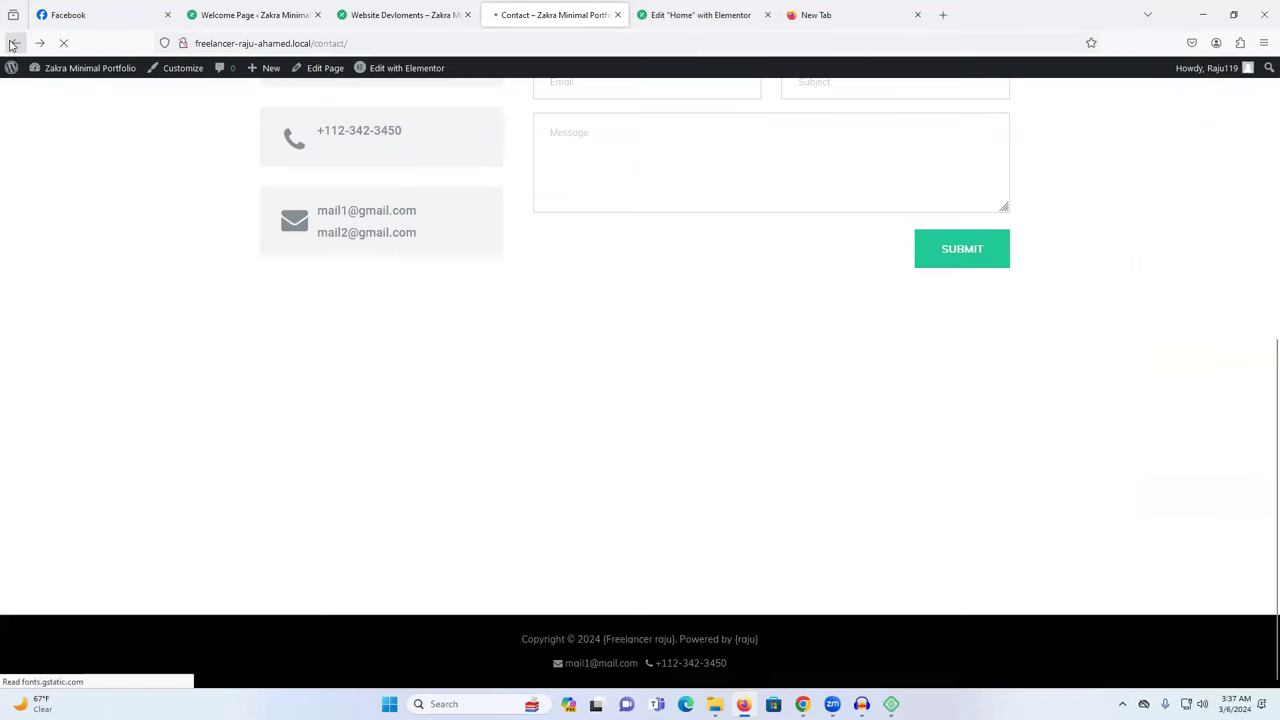
Scroll through the hero, My Works grid, contact section and map, then return to the site tab.
{"action": "scroll", "coordinate": [555, 392], "scroll_direction": "up", "scroll_amount": 5}
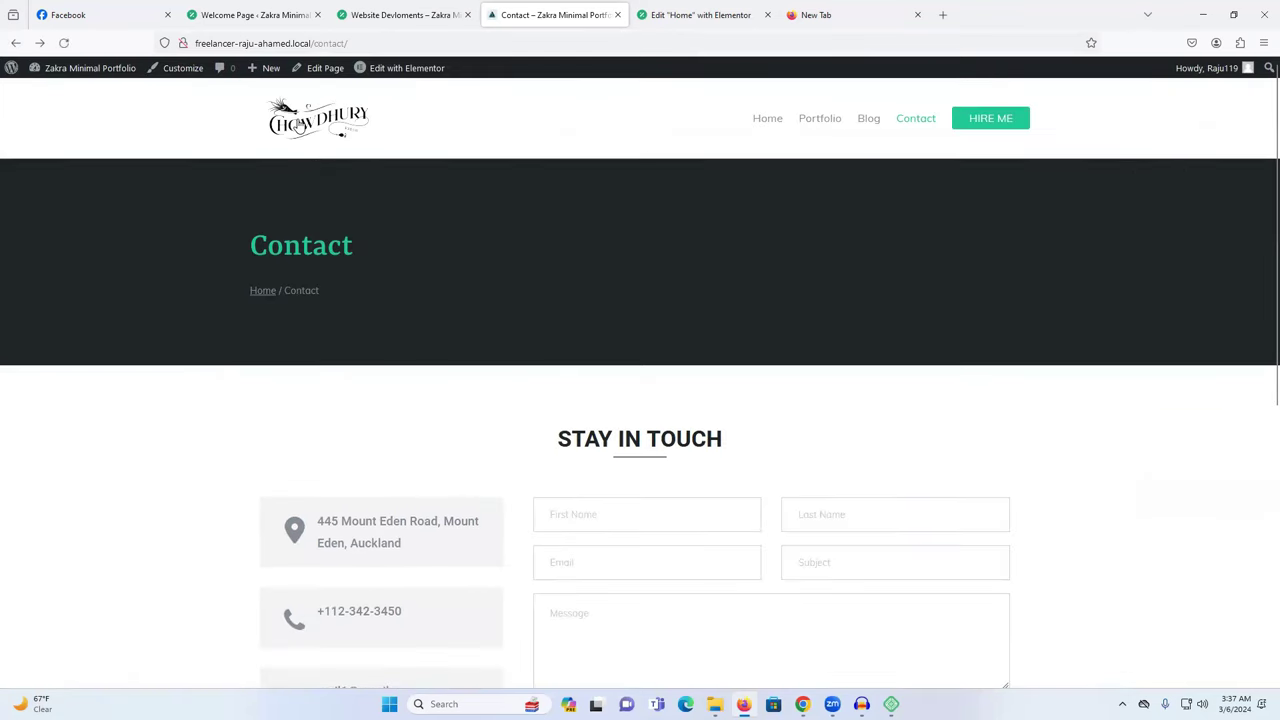
{"action": "scroll", "coordinate": [580, 277], "scroll_direction": "down", "scroll_amount": 3}
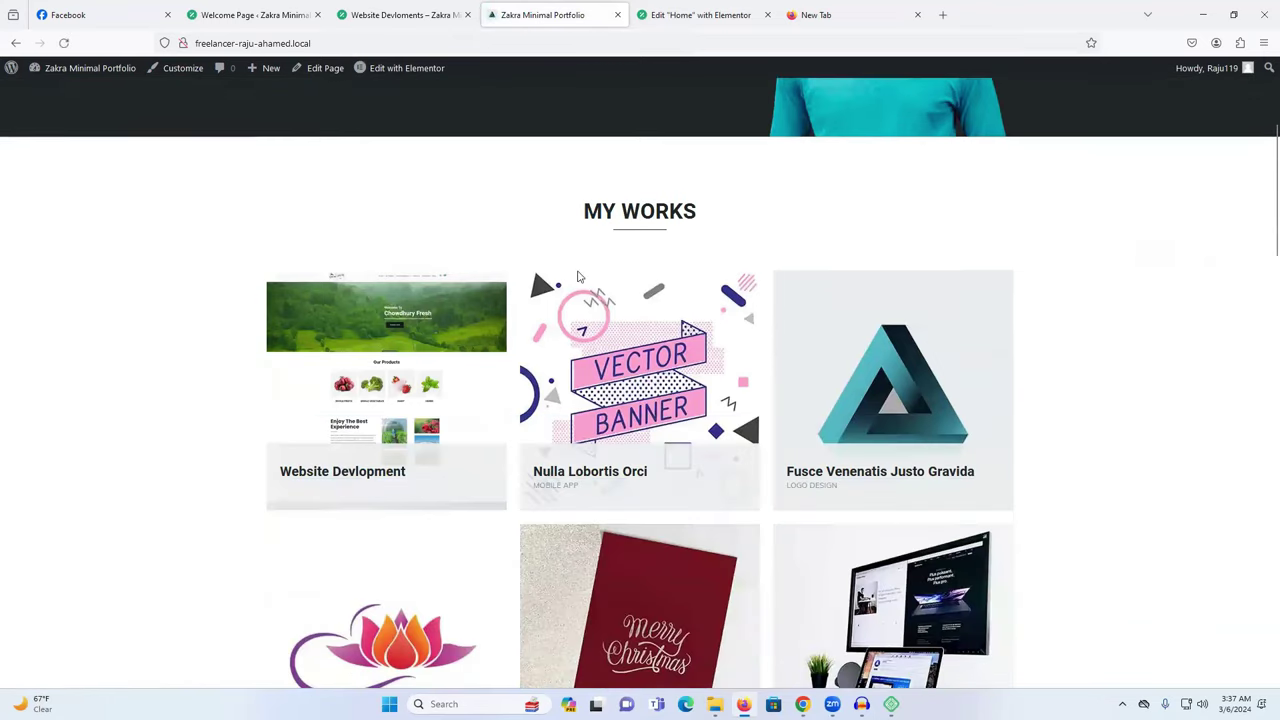
{"action": "scroll", "coordinate": [576, 292], "scroll_direction": "down", "scroll_amount": 10}
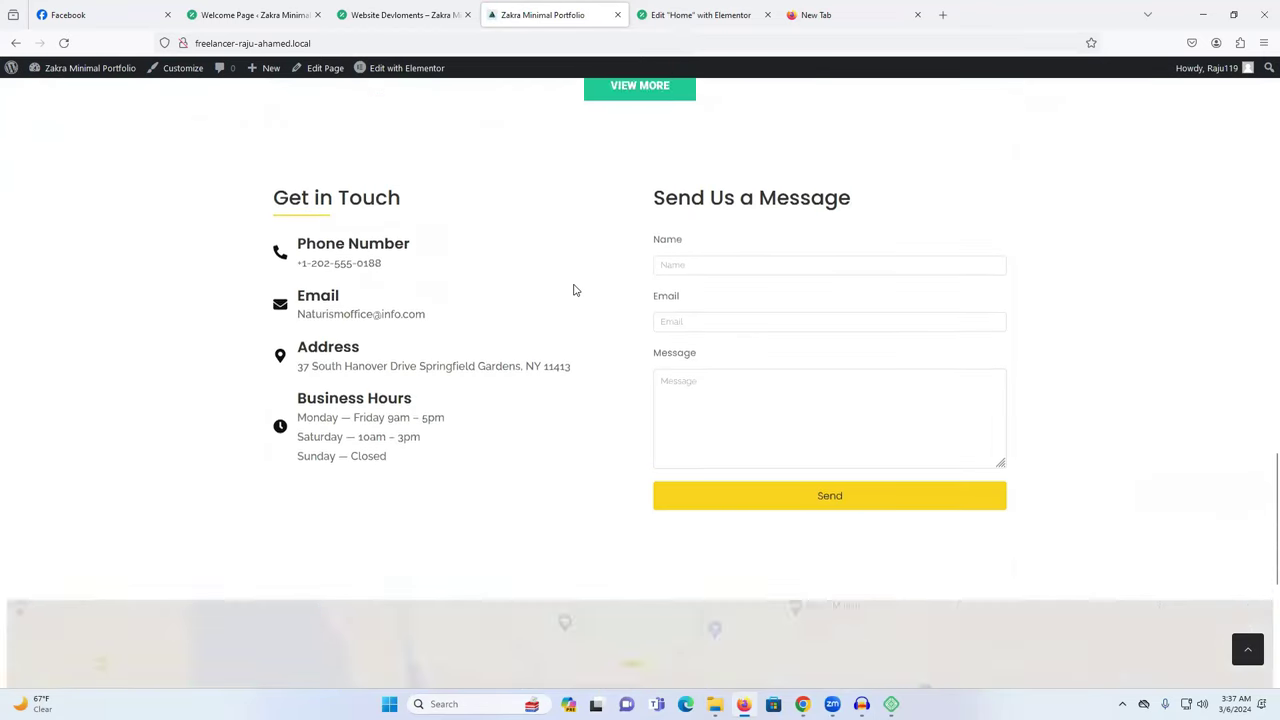
{"action": "scroll", "coordinate": [575, 290], "scroll_direction": "down", "scroll_amount": 4}
{"action": "scroll", "coordinate": [573, 283], "scroll_direction": "up", "scroll_amount": 2}
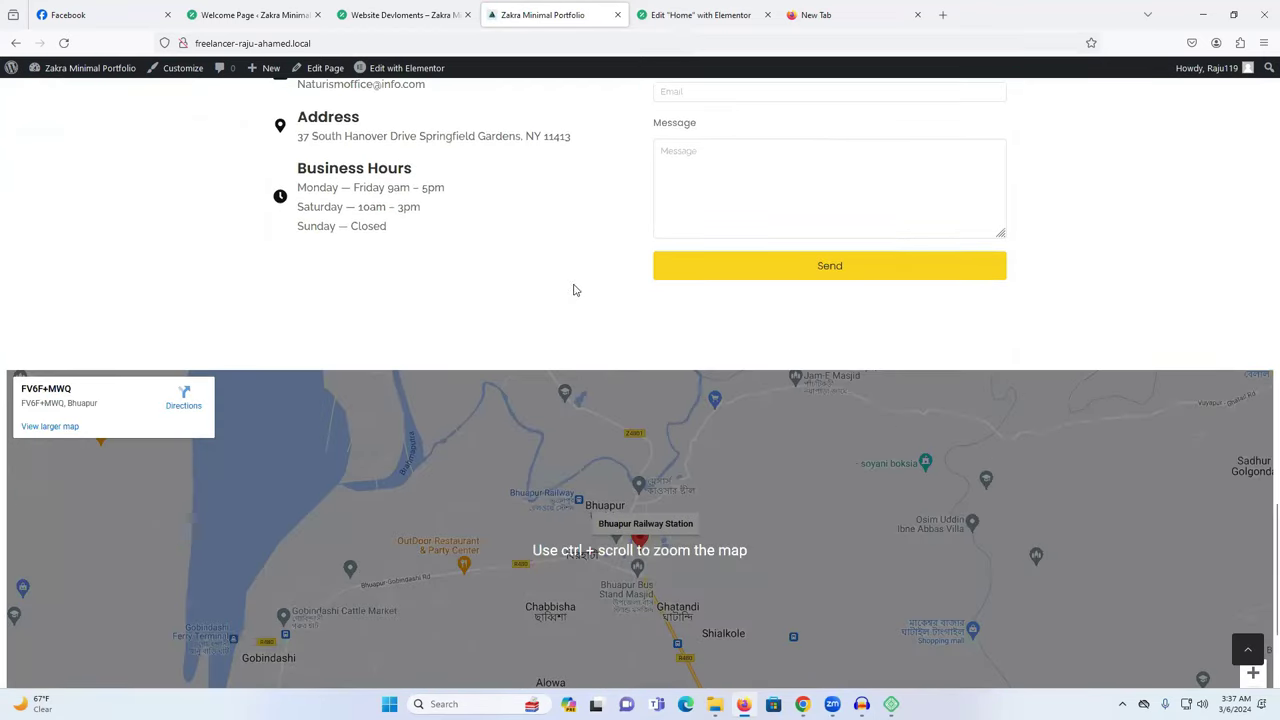
{"action": "scroll", "coordinate": [573, 284], "scroll_direction": "up", "scroll_amount": 10}
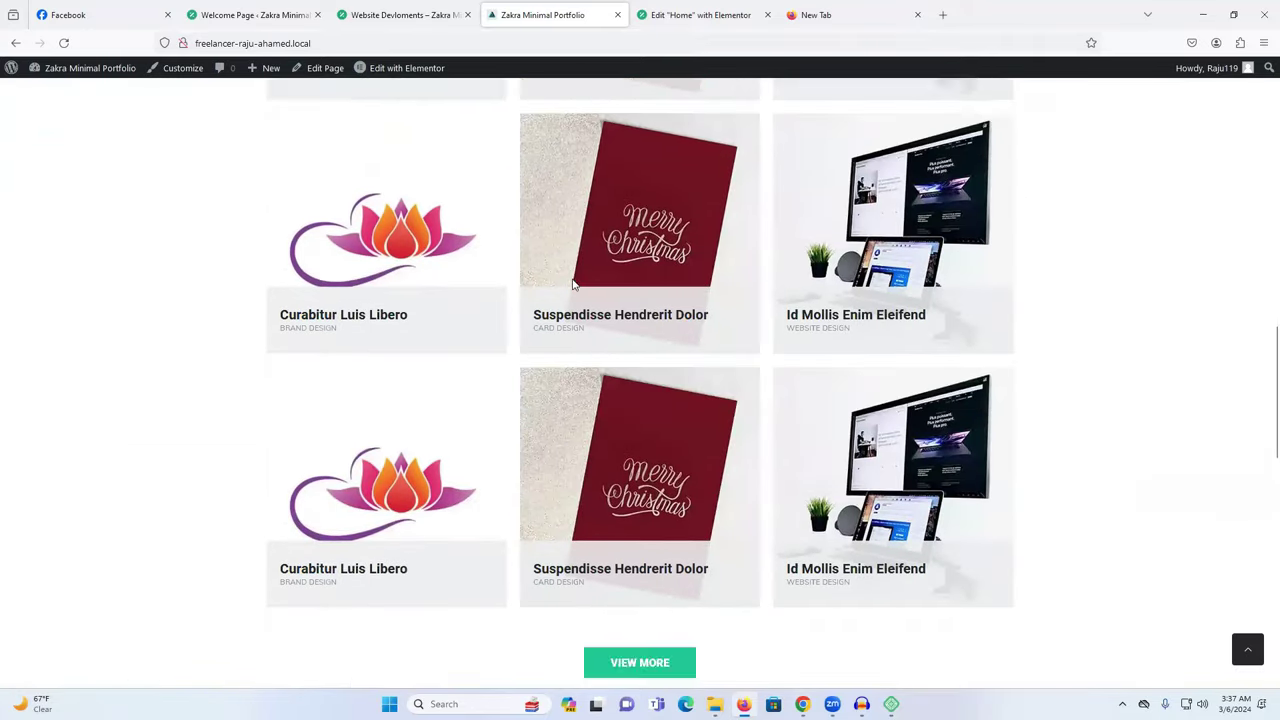
{"action": "scroll", "coordinate": [573, 284], "scroll_direction": "up", "scroll_amount": 8}
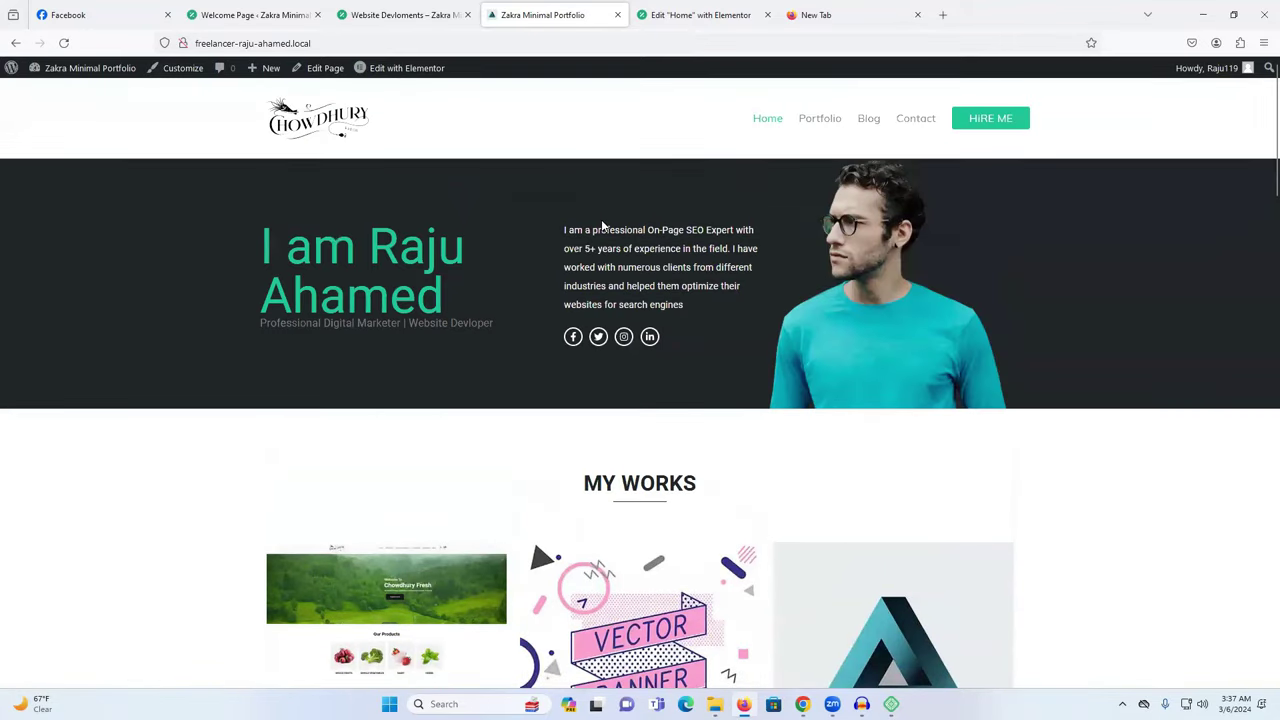
{"action": "left_click", "coordinate": [880, 10]}
{"action": "left_click", "coordinate": [917, 15]}
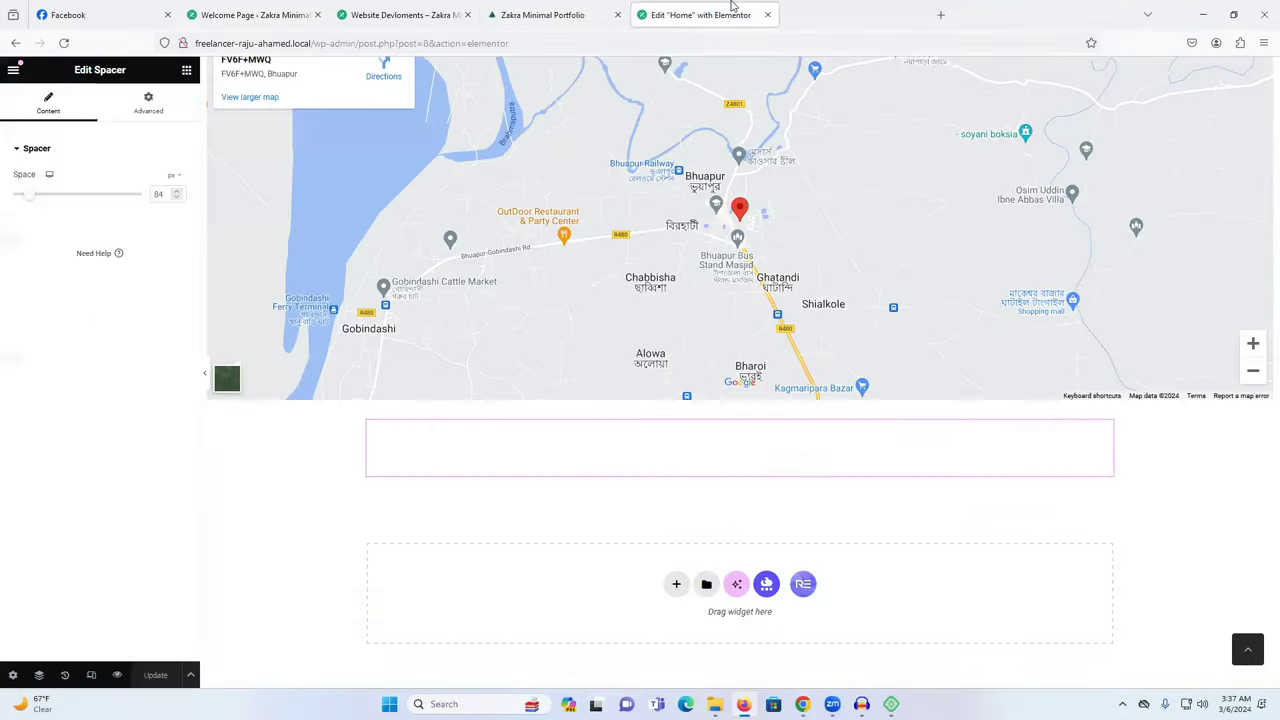
{"action": "left_click", "coordinate": [505, 10]}
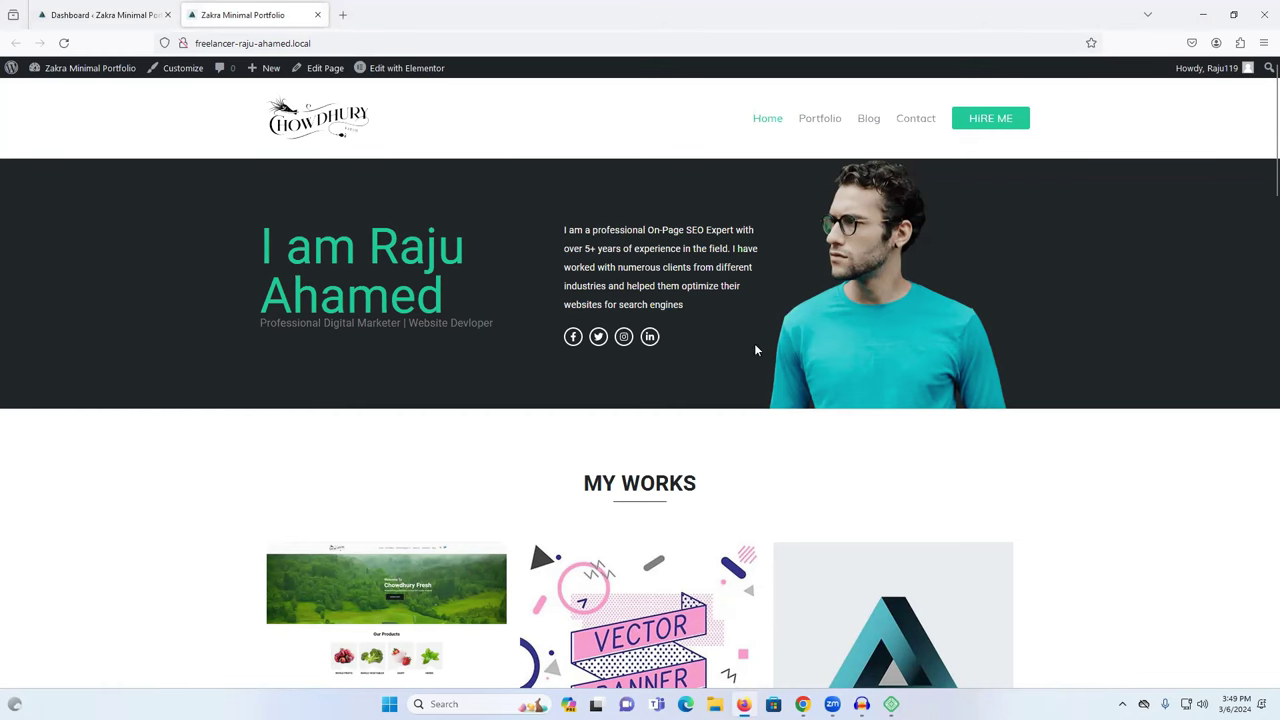
{"action": "scroll", "coordinate": [756, 350], "scroll_direction": "down", "scroll_amount": 5}
{"action": "scroll", "coordinate": [756, 350], "scroll_direction": "up", "scroll_amount": 4}
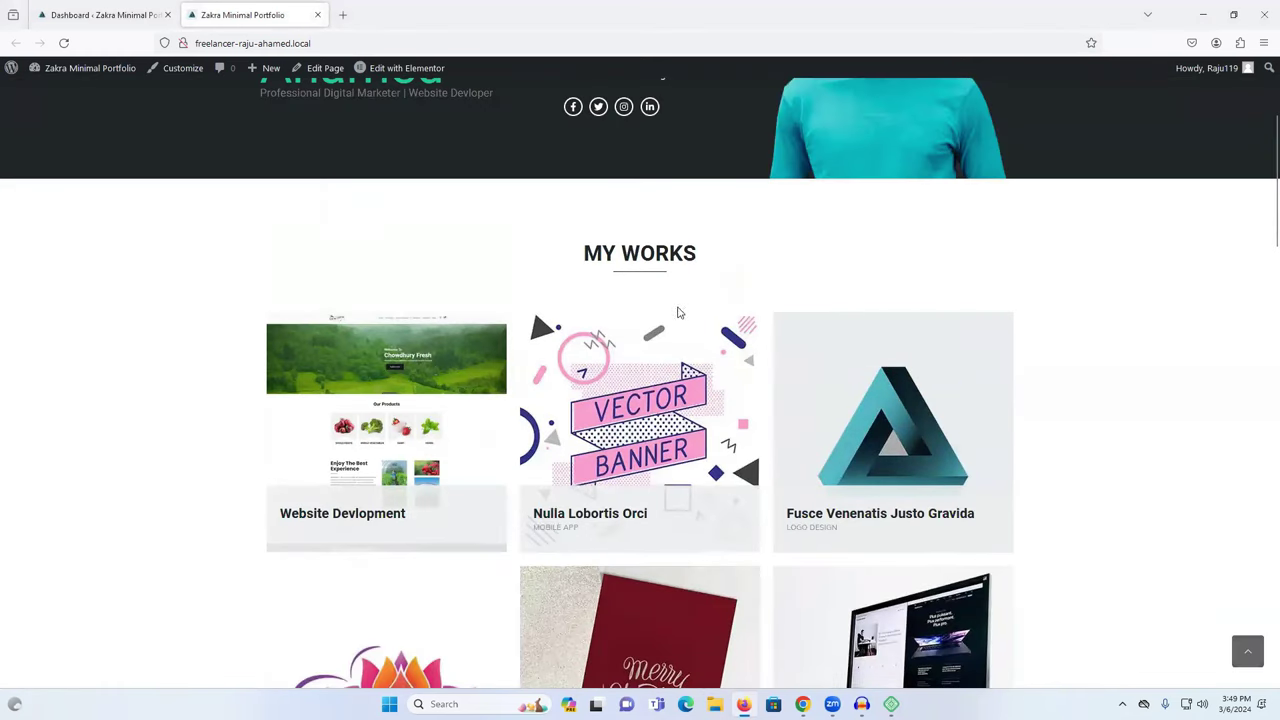
{"action": "left_click_drag", "start_coordinate": [580, 280], "coordinate": [722, 287]}
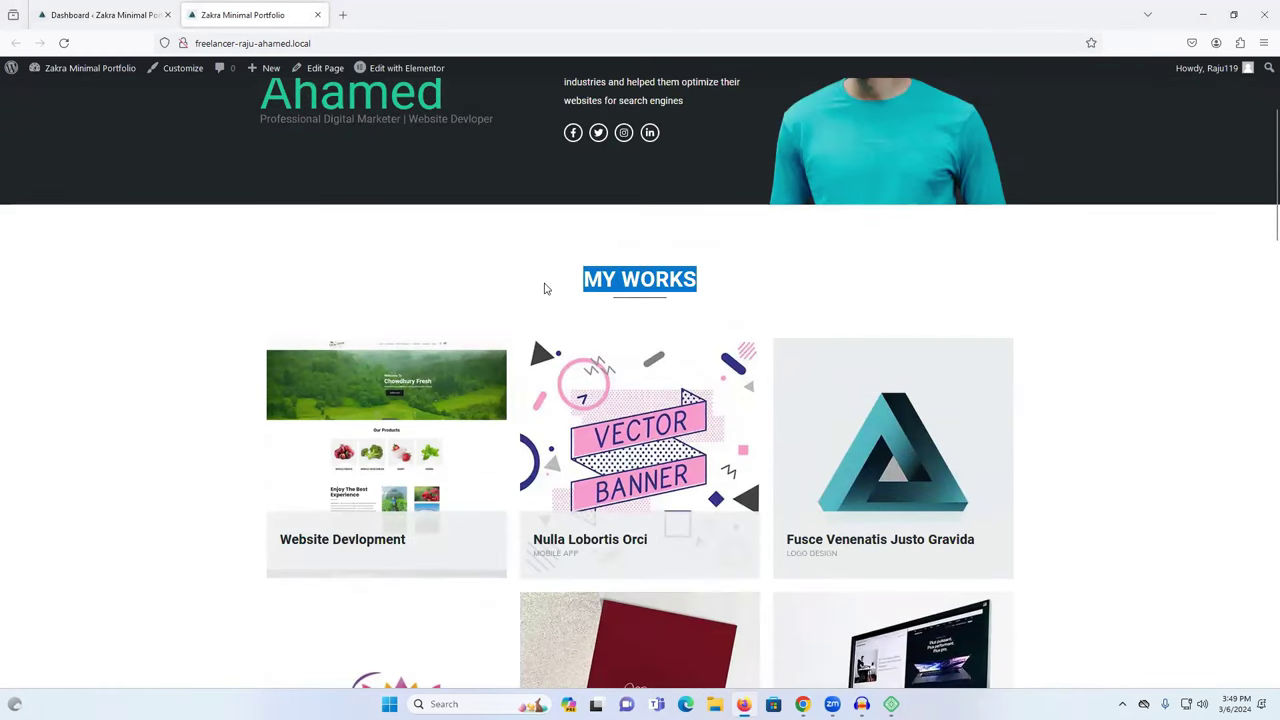
{"action": "left_click_drag", "start_coordinate": [555, 287], "coordinate": [724, 287]}
{"action": "scroll", "coordinate": [388, 357], "scroll_direction": "down", "scroll_amount": 1}
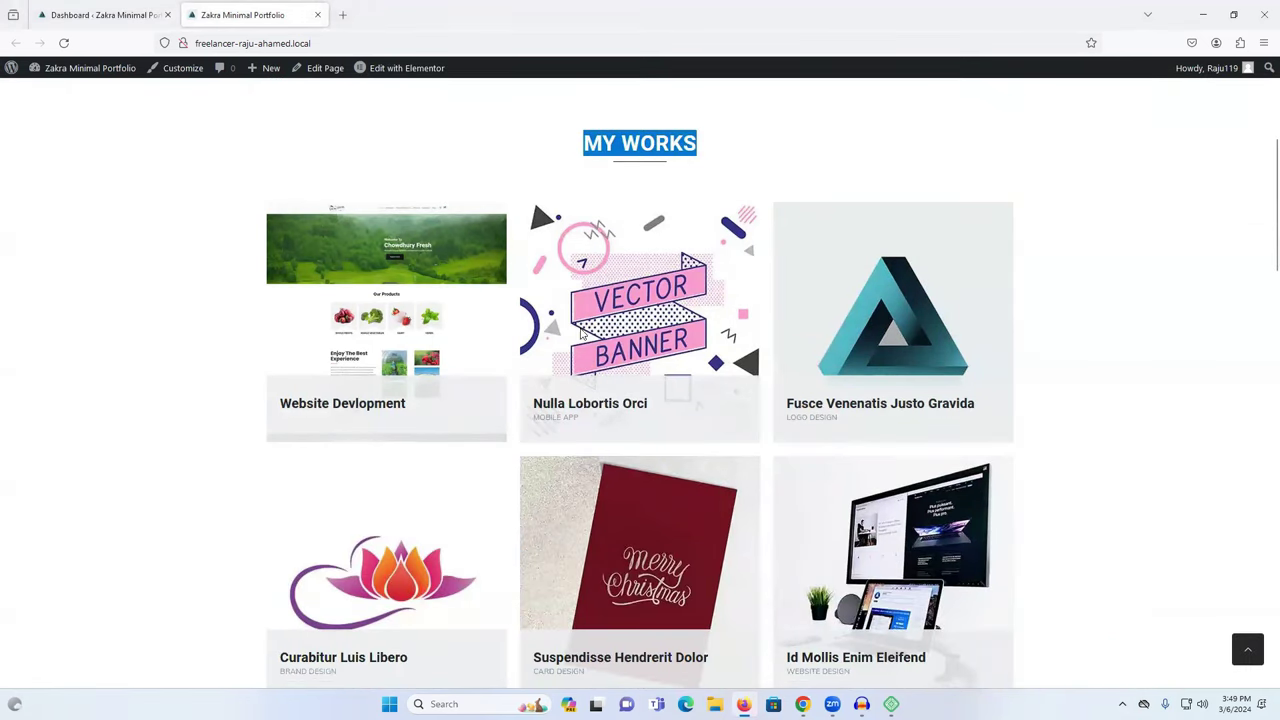
{"action": "scroll", "coordinate": [433, 342], "scroll_direction": "down", "scroll_amount": 5}
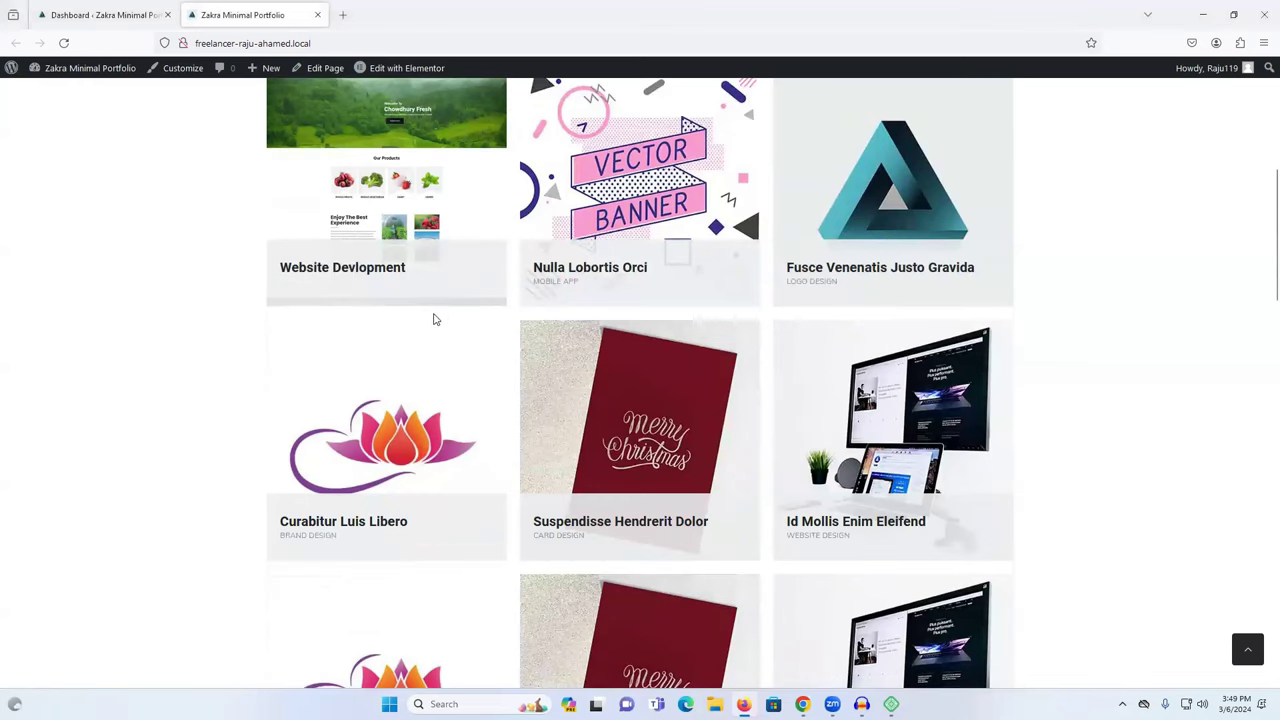
{"action": "scroll", "coordinate": [512, 332], "scroll_direction": "down", "scroll_amount": 2}
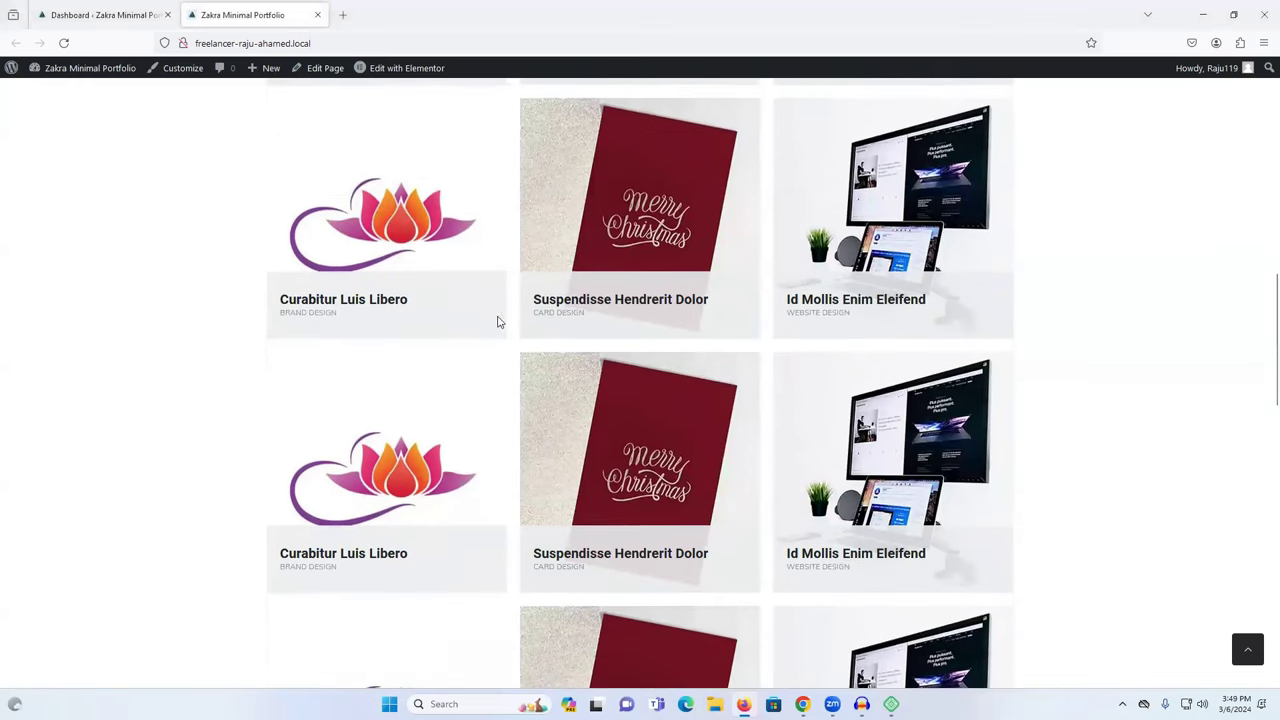
{"action": "scroll", "coordinate": [767, 381], "scroll_direction": "down", "scroll_amount": 3}
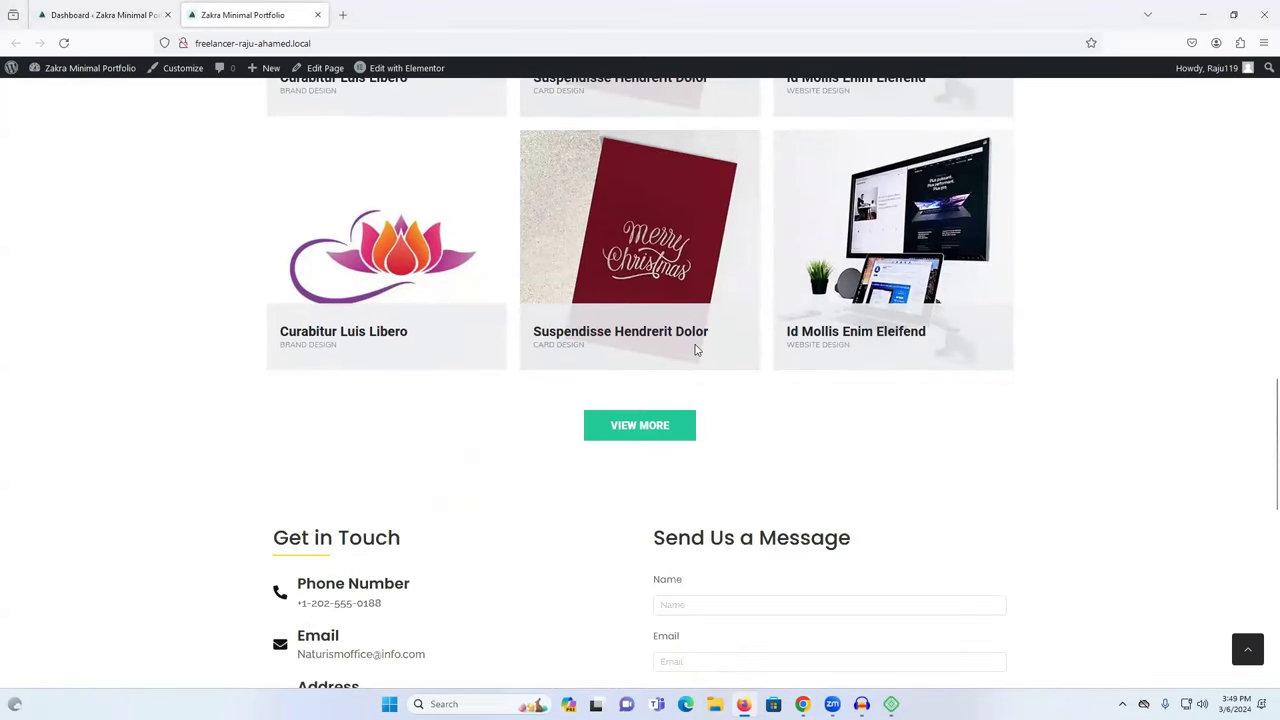
{"action": "scroll", "coordinate": [697, 350], "scroll_direction": "up", "scroll_amount": 8}
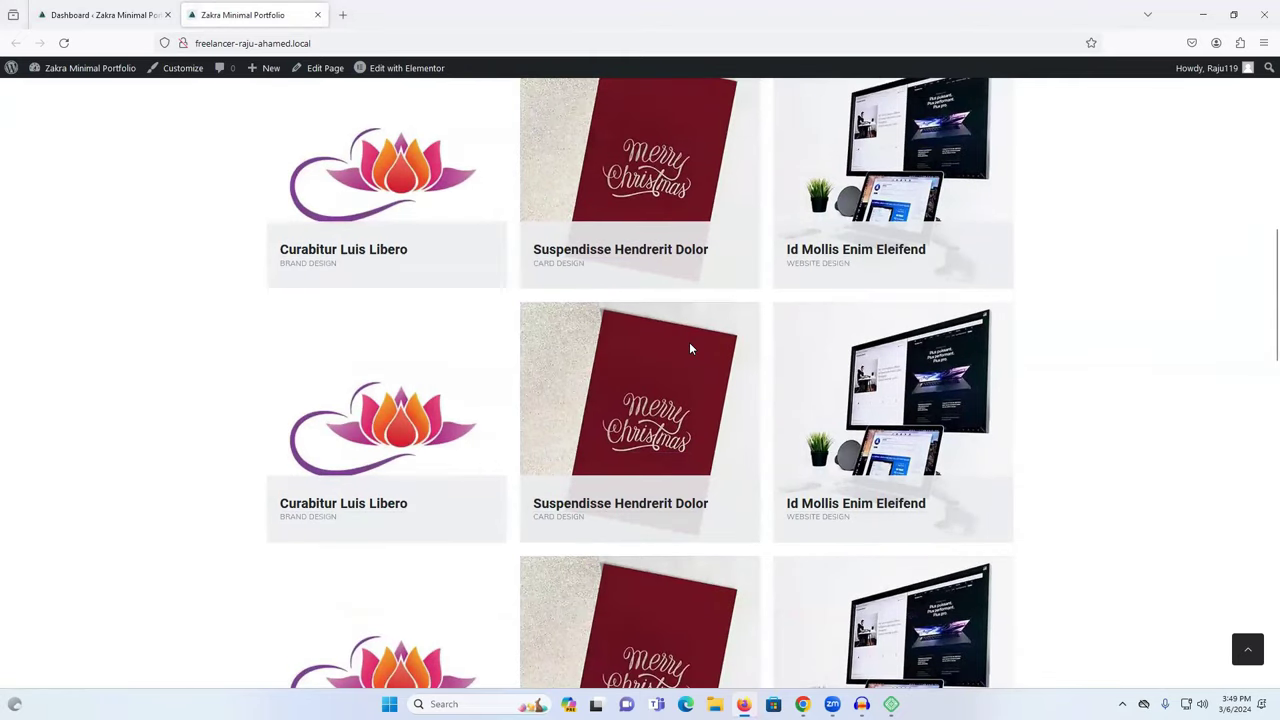
{"action": "scroll", "coordinate": [690, 348], "scroll_direction": "up", "scroll_amount": 5}
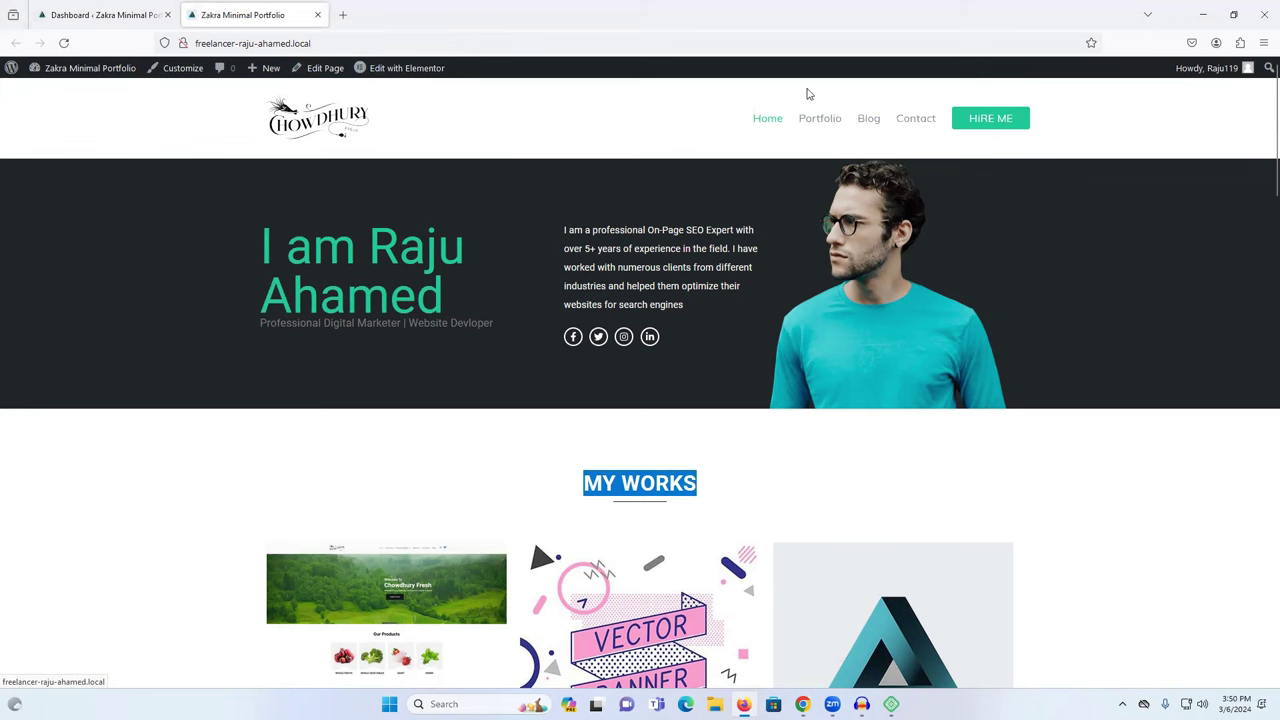
Go from the site dashboard to Plugins > Add New Plugin.
{"action": "left_click", "coordinate": [52, 70]}
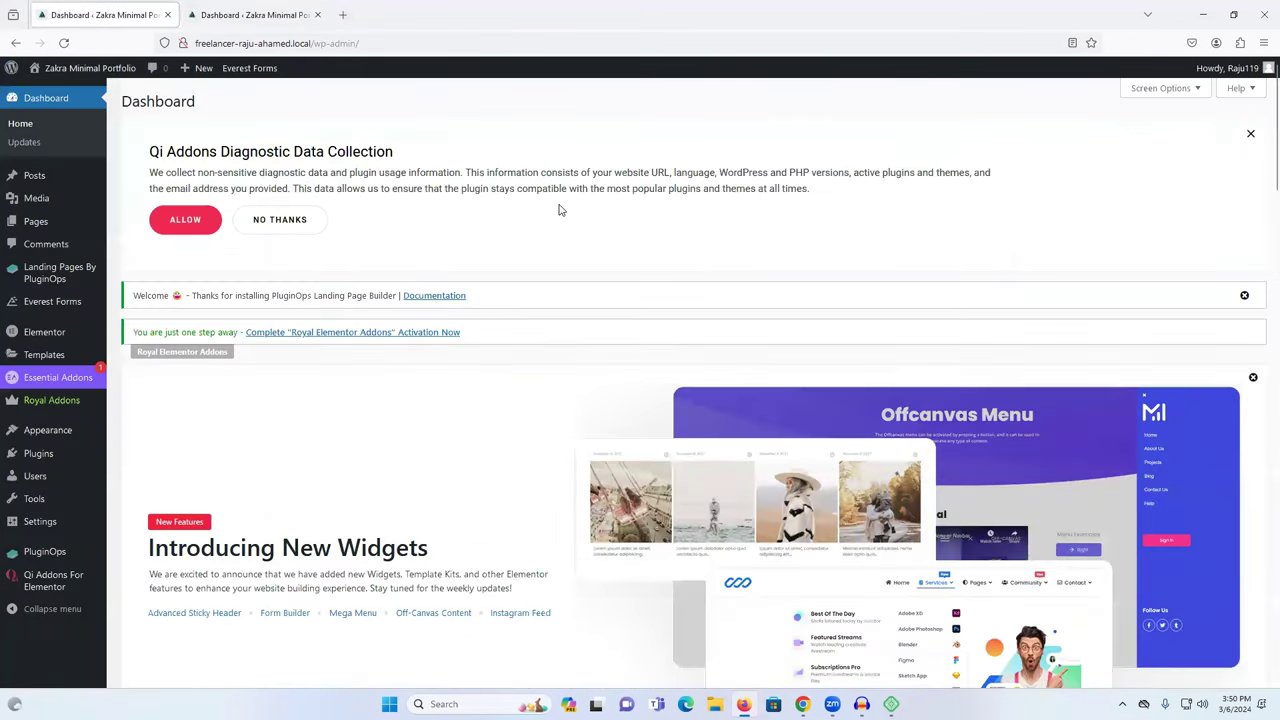
{"action": "mouse_move", "coordinate": [50, 432]}
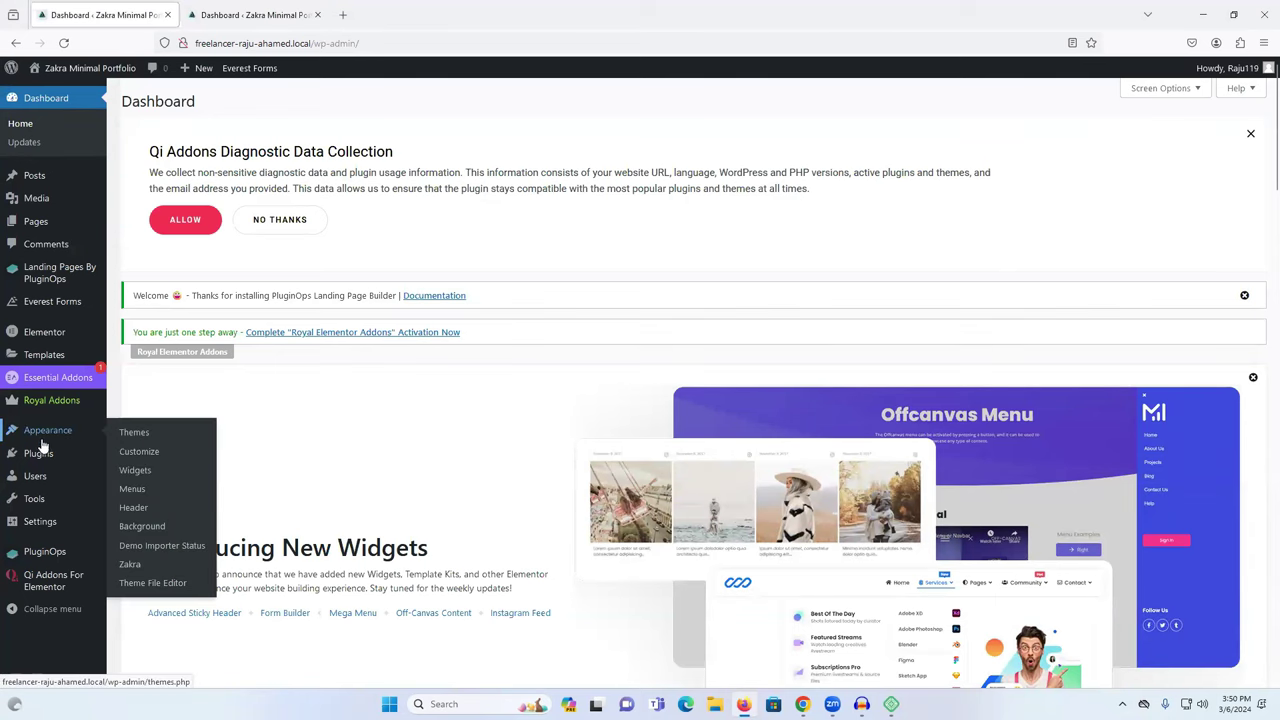
{"action": "left_click", "coordinate": [40, 455]}
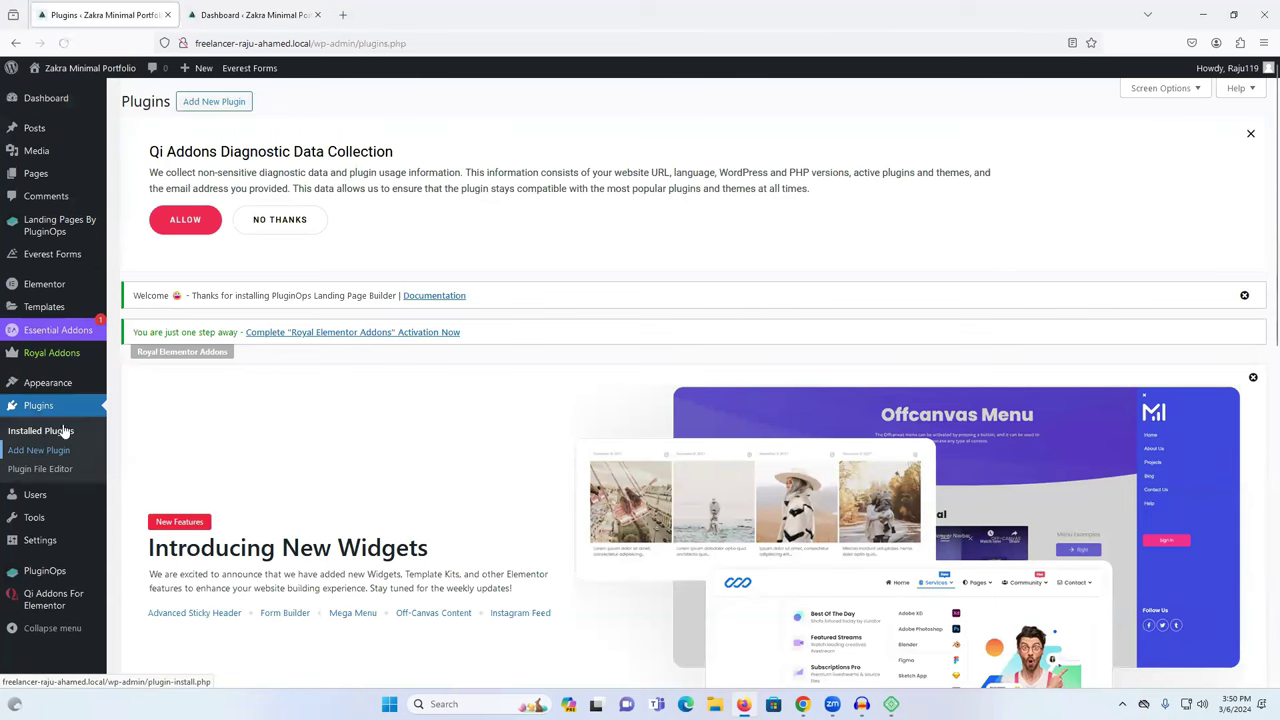
{"action": "left_click", "coordinate": [209, 104]}
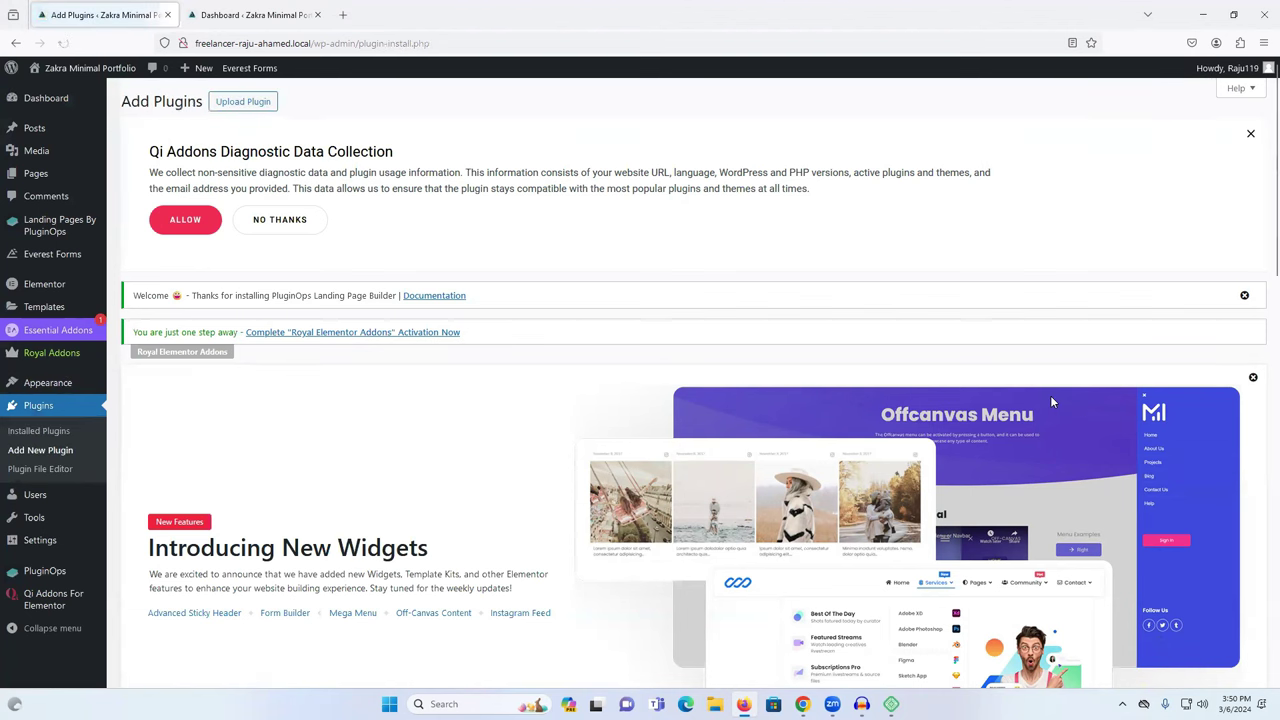
Search the plugin directory for 'all' and install All-in-One WP Migration.
{"action": "scroll", "coordinate": [1050, 395], "scroll_direction": "down", "scroll_amount": 4}
{"action": "left_click", "coordinate": [1125, 397]}
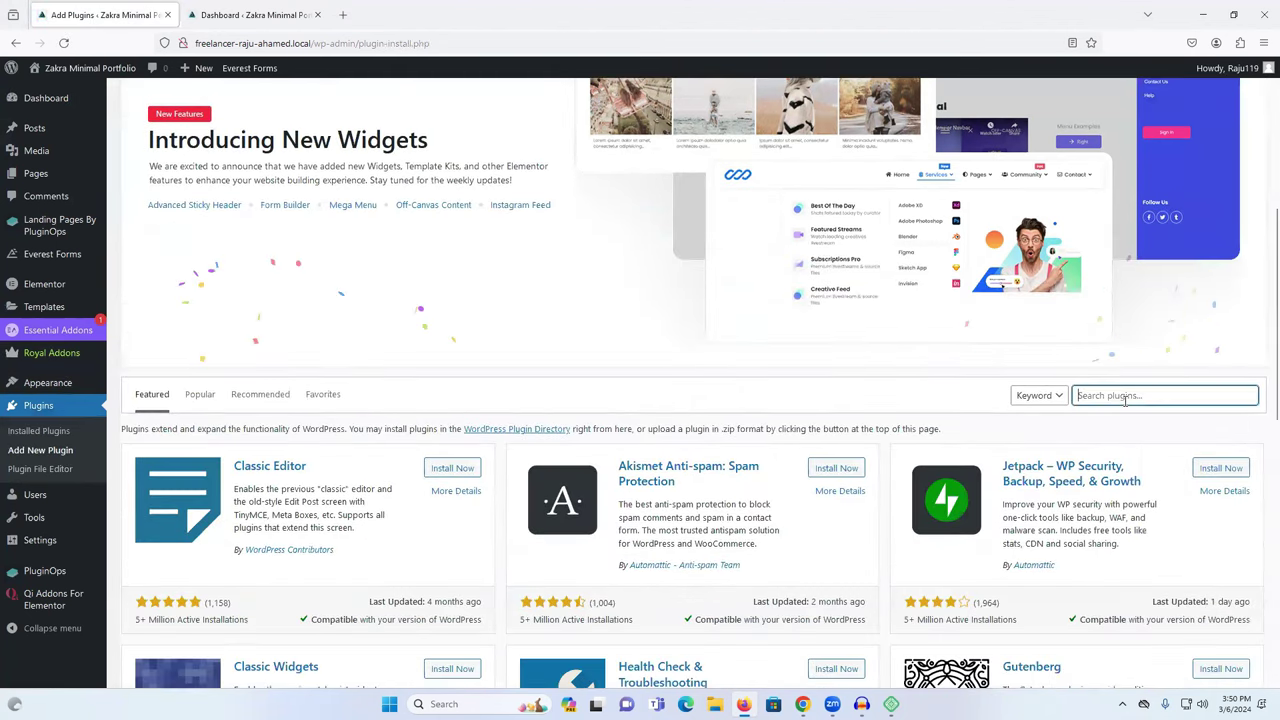
{"action": "type", "text": "all in"}
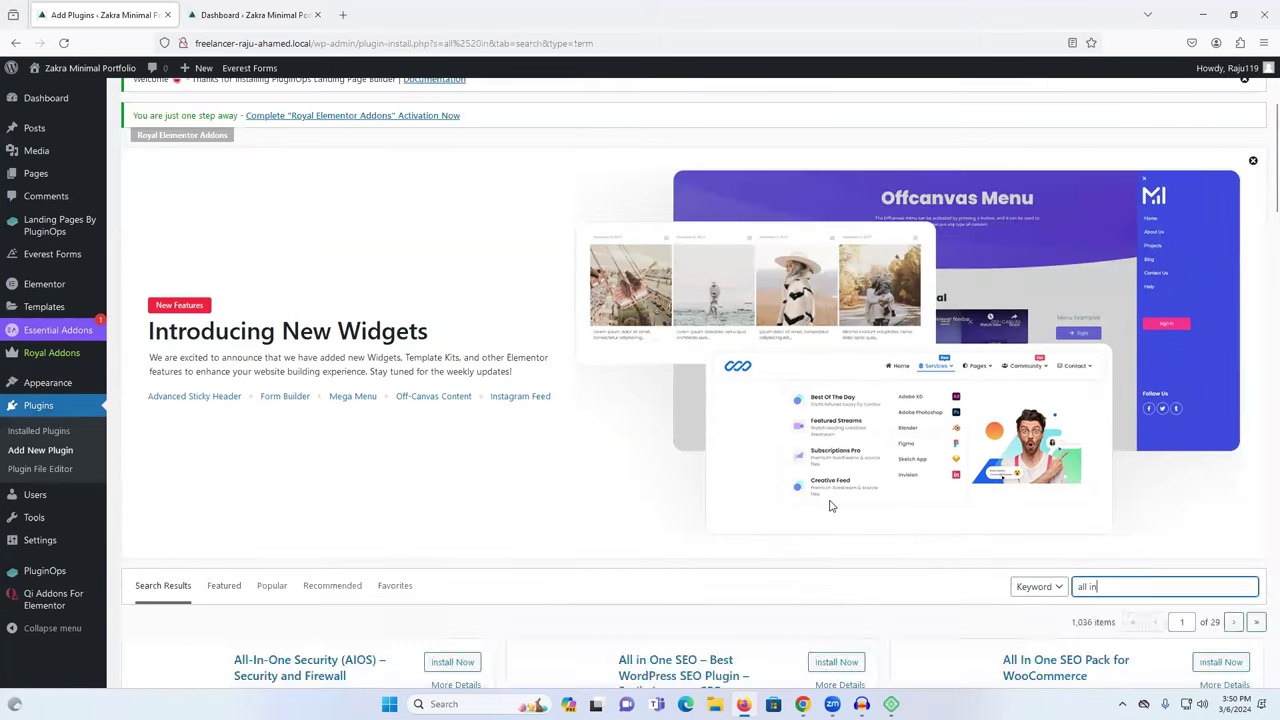
{"action": "scroll", "coordinate": [714, 492], "scroll_direction": "down", "scroll_amount": 3}
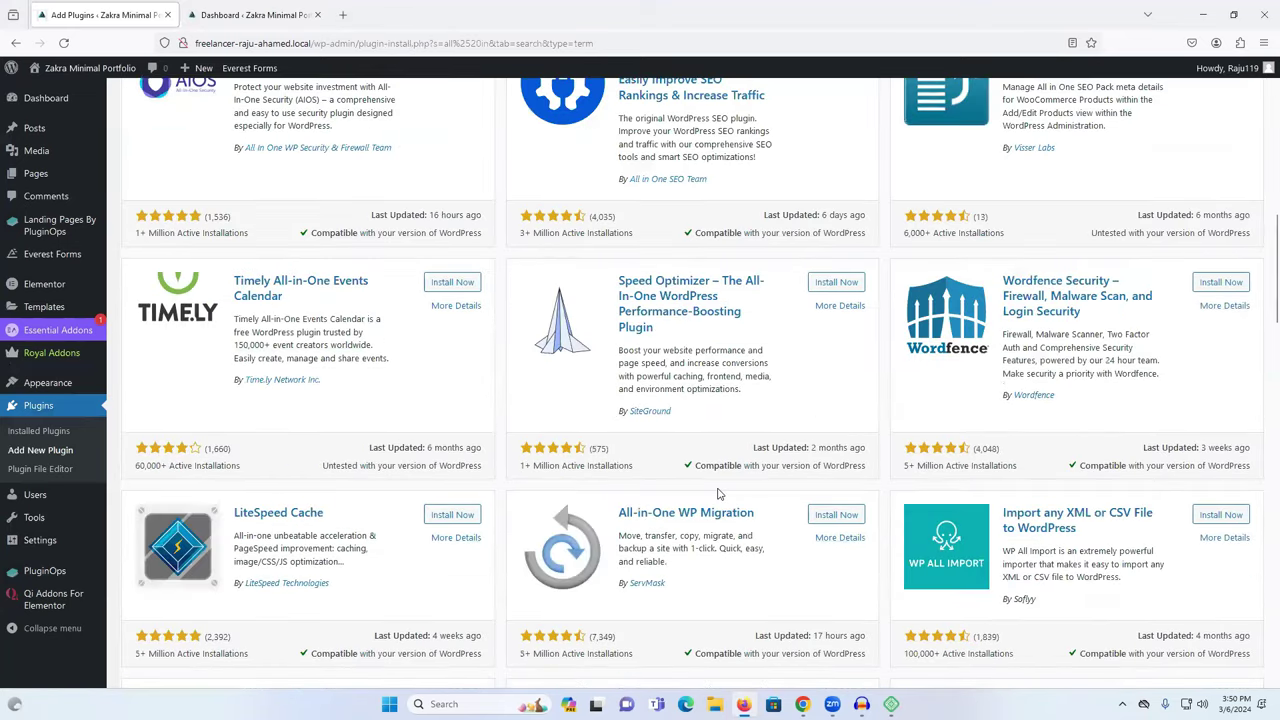
{"action": "scroll", "coordinate": [712, 492], "scroll_direction": "down", "scroll_amount": 1}
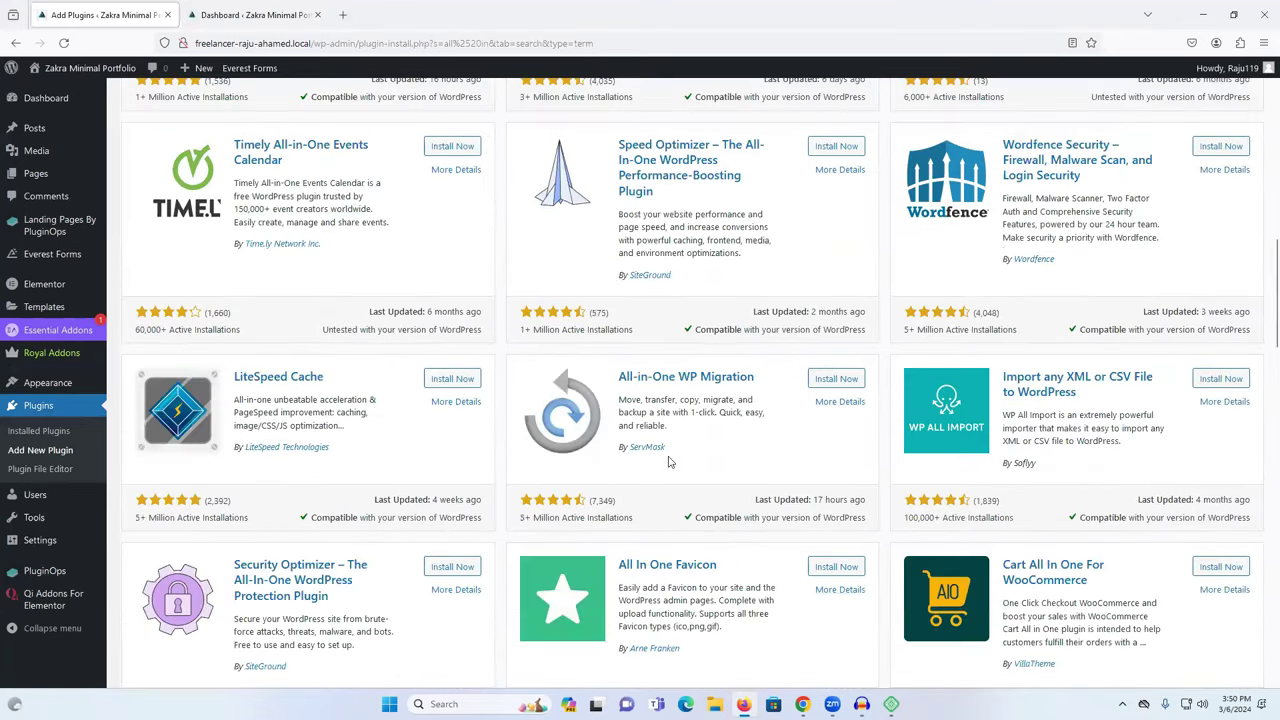
{"action": "left_click", "coordinate": [826, 386]}
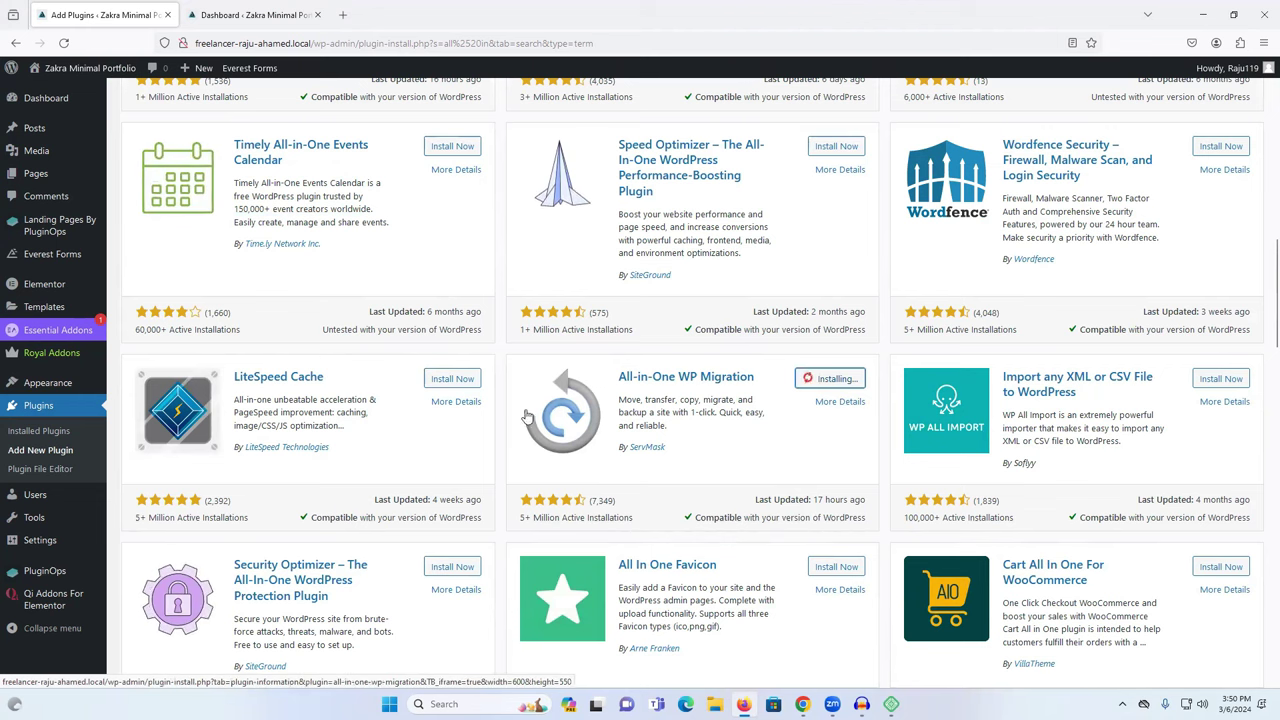
{"action": "left_click_drag", "start_coordinate": [619, 400], "coordinate": [719, 414]}
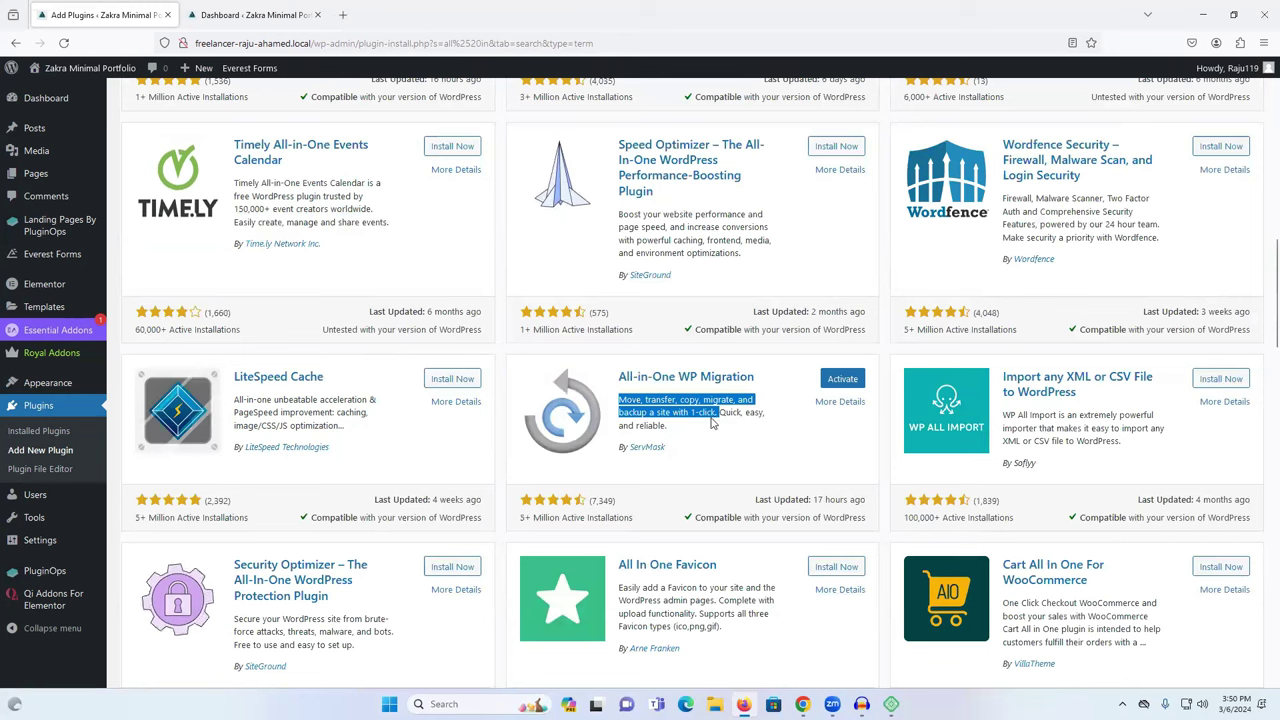
Activate All-in-One WP Migration, open its Export page and expand the Export To list.
{"action": "left_click", "coordinate": [838, 380]}
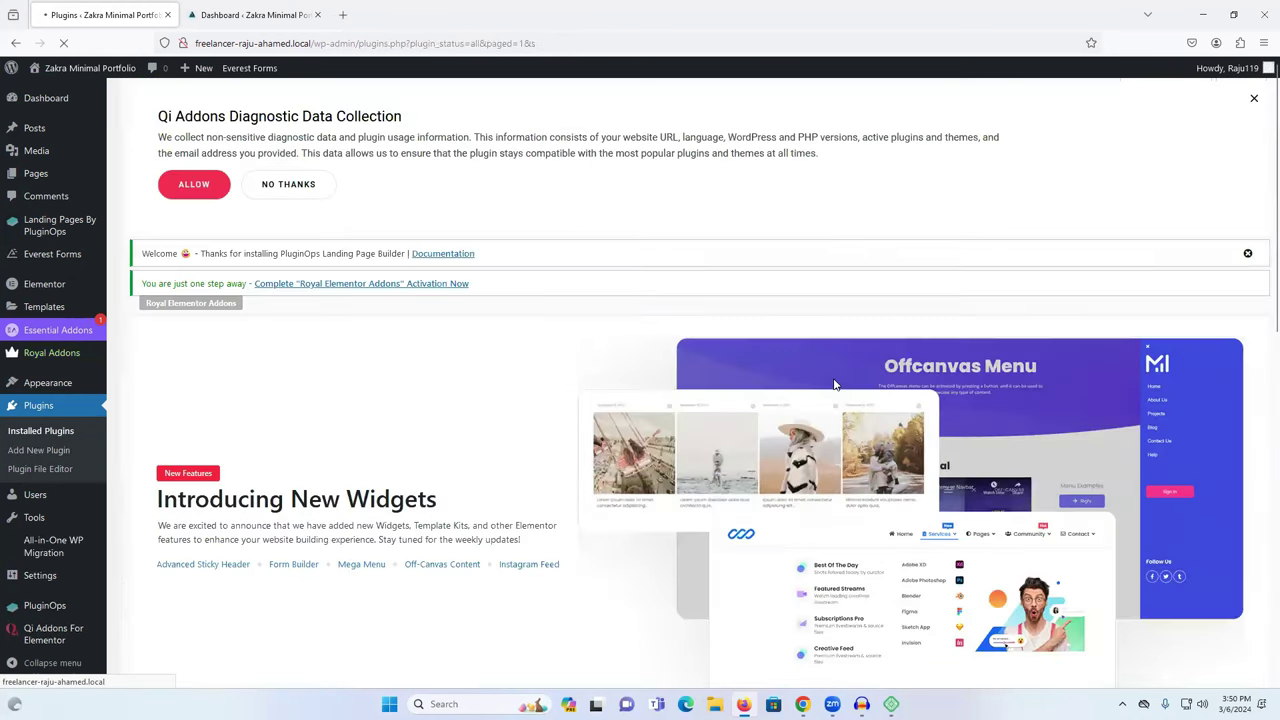
{"action": "scroll", "coordinate": [700, 400], "scroll_direction": "down", "scroll_amount": 2}
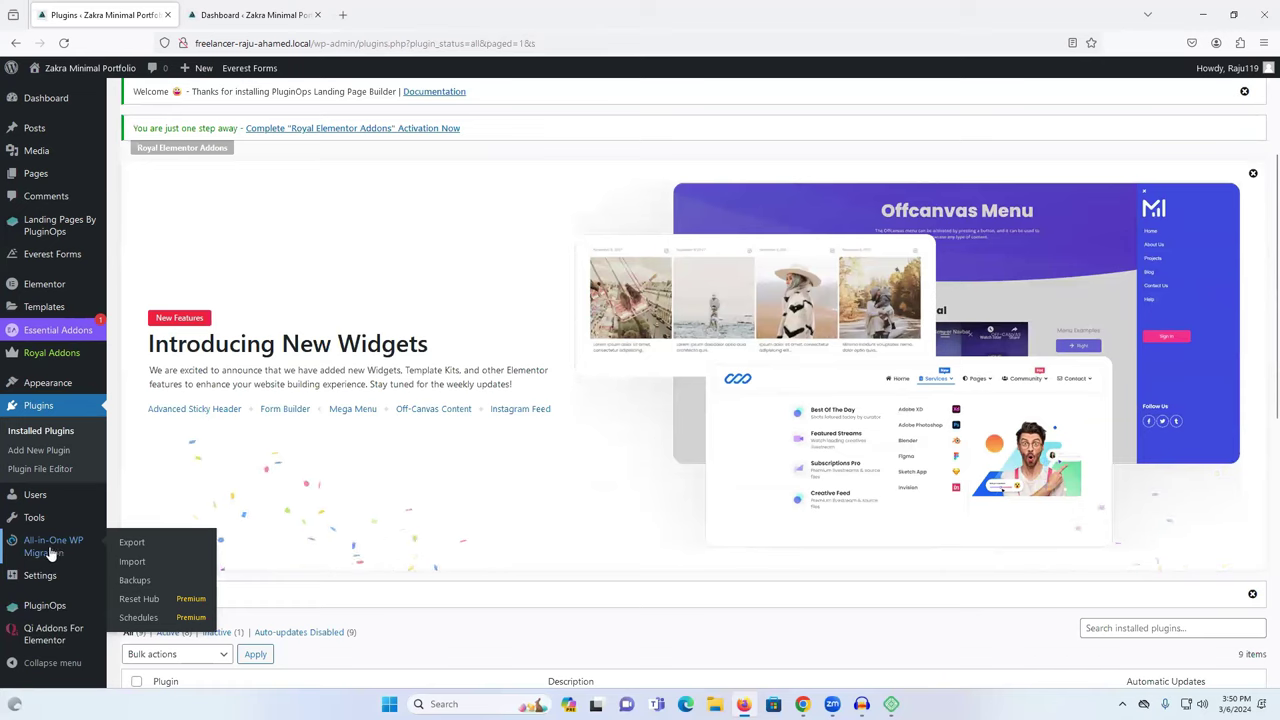
{"action": "left_click", "coordinate": [50, 553]}
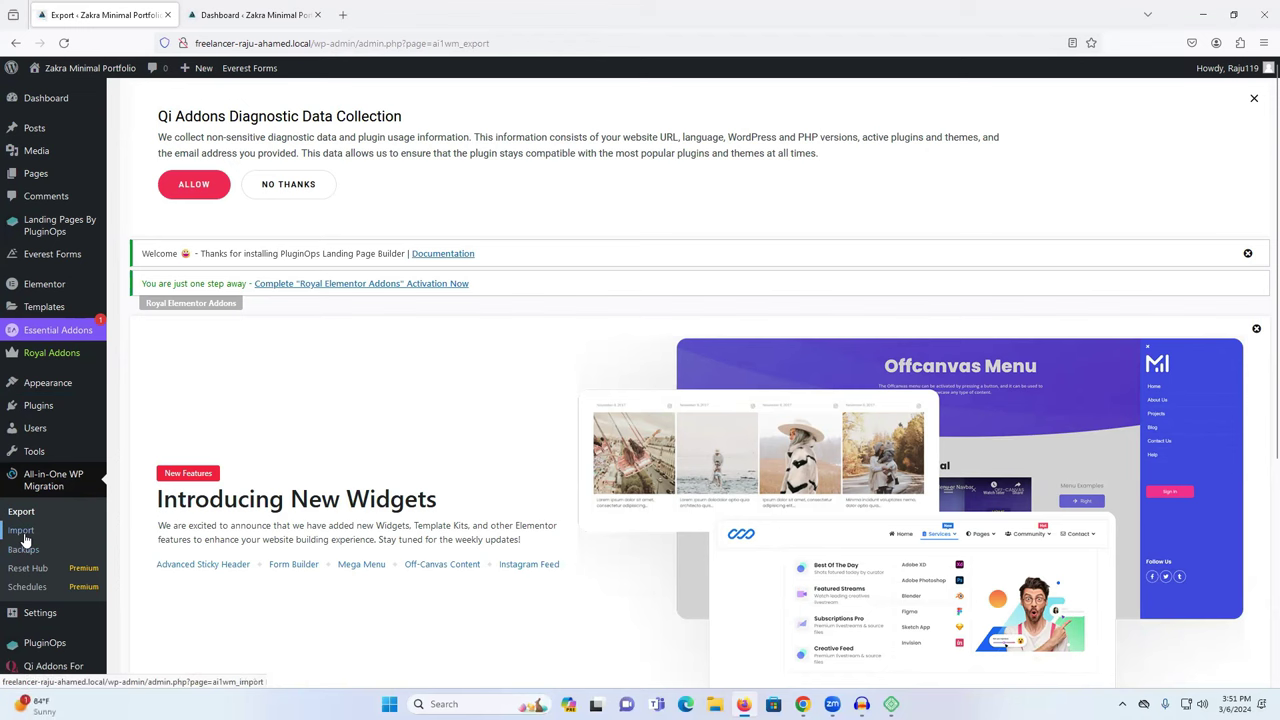
{"action": "left_click", "coordinate": [30, 518]}
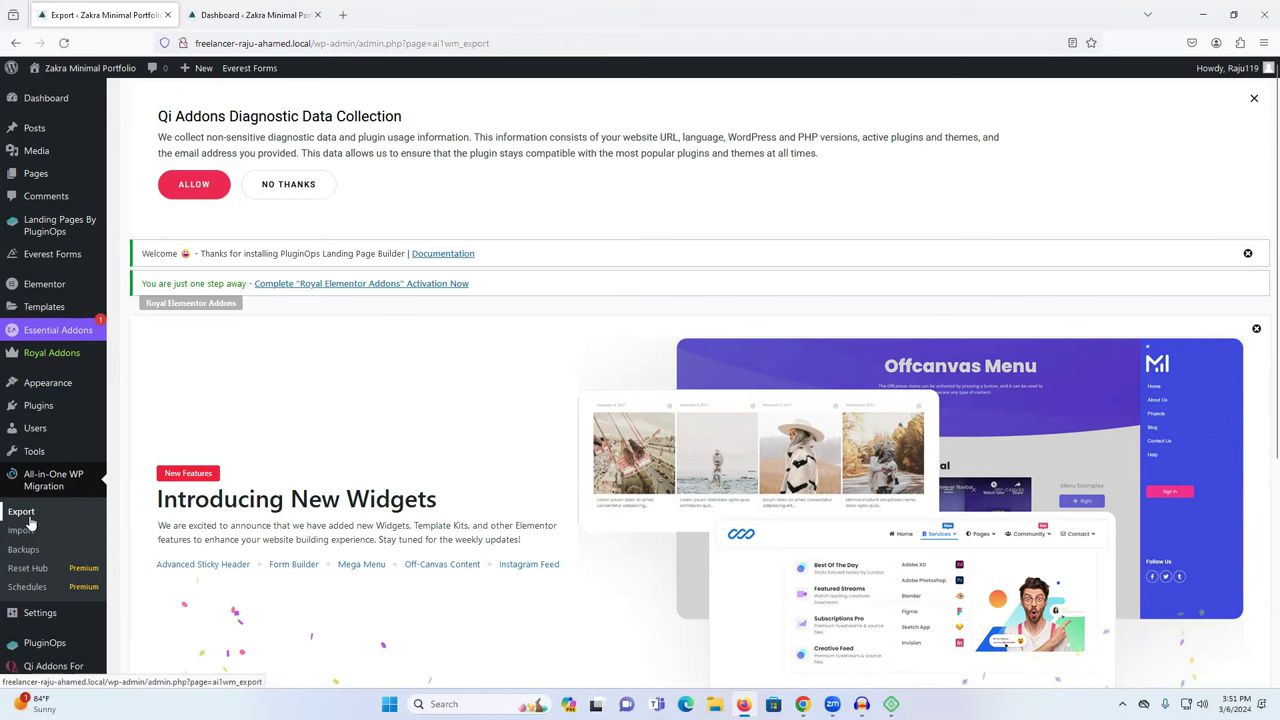
{"action": "scroll", "coordinate": [374, 520], "scroll_direction": "down", "scroll_amount": 5}
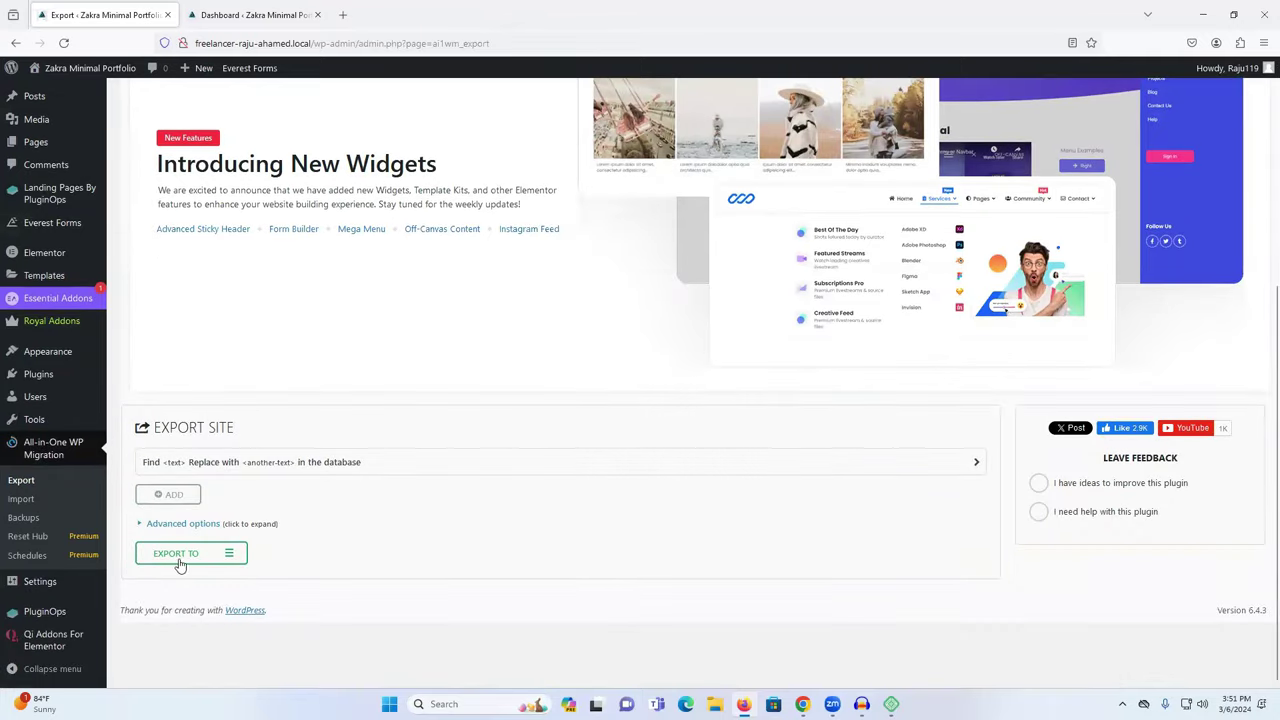
{"action": "left_click", "coordinate": [178, 562]}
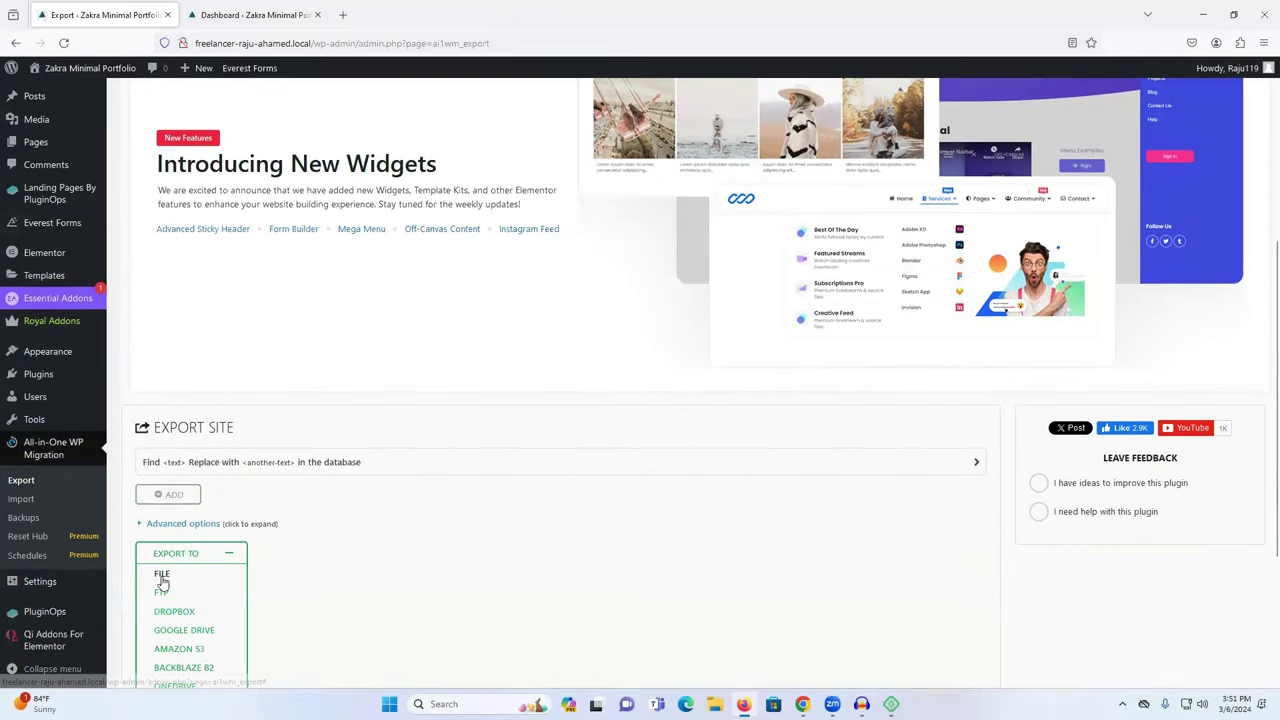
{"action": "scroll", "coordinate": [440, 583], "scroll_direction": "down", "scroll_amount": 2}
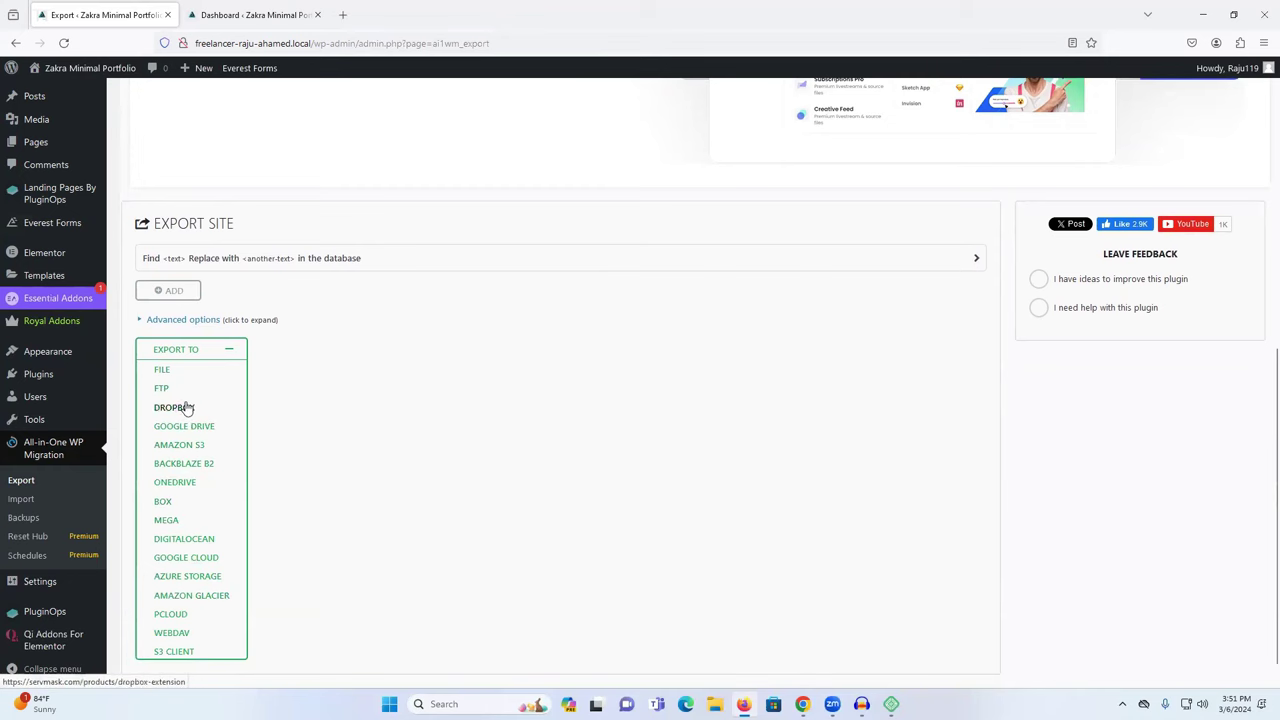
Export the site to FILE and watch archiving of 5336 plugin files reach 56%.
{"action": "left_click", "coordinate": [163, 371]}
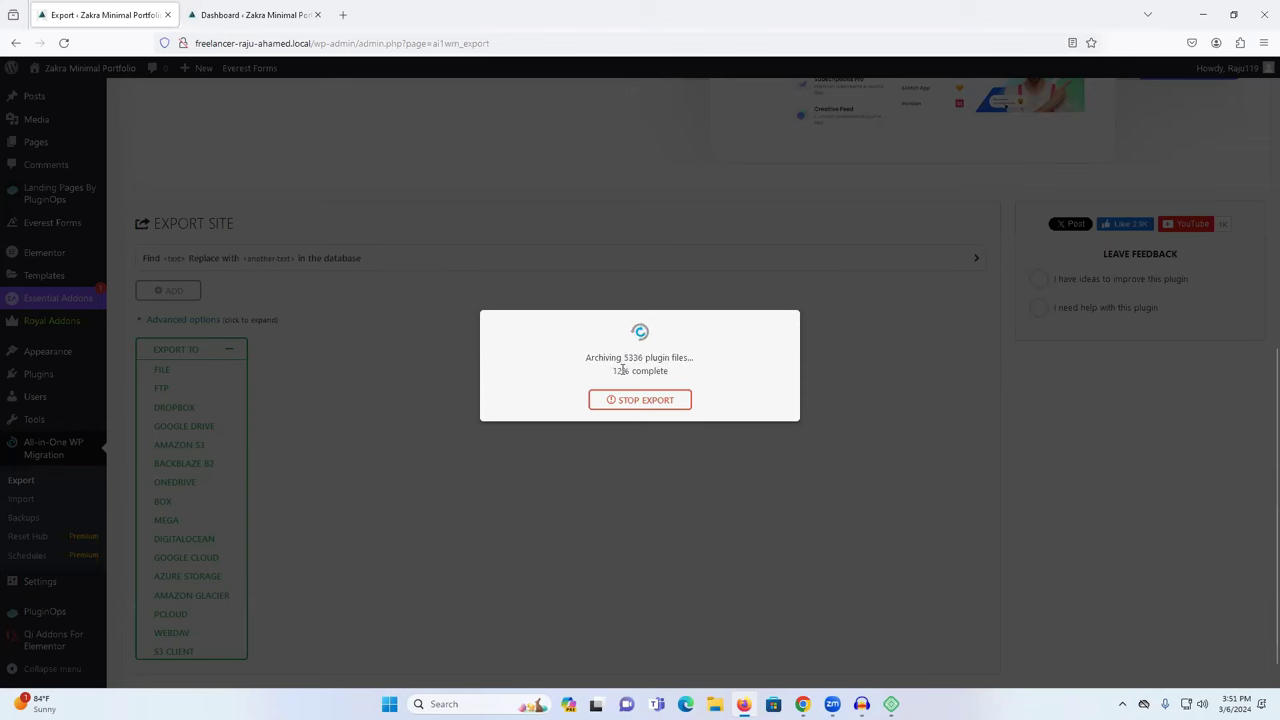
{"action": "left_click_drag", "start_coordinate": [631, 372], "coordinate": [650, 357]}
{"action": "left_click", "coordinate": [615, 371]}
{"action": "left_click_drag", "start_coordinate": [638, 371], "coordinate": [607, 374]}
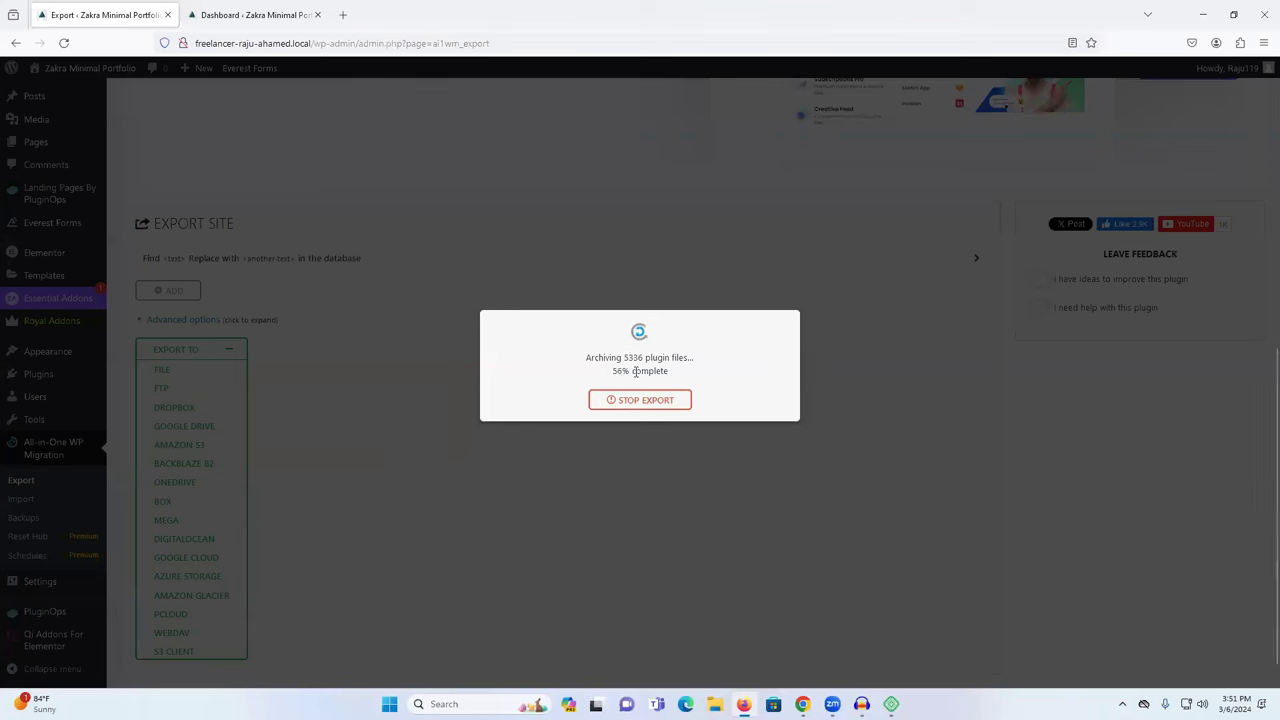